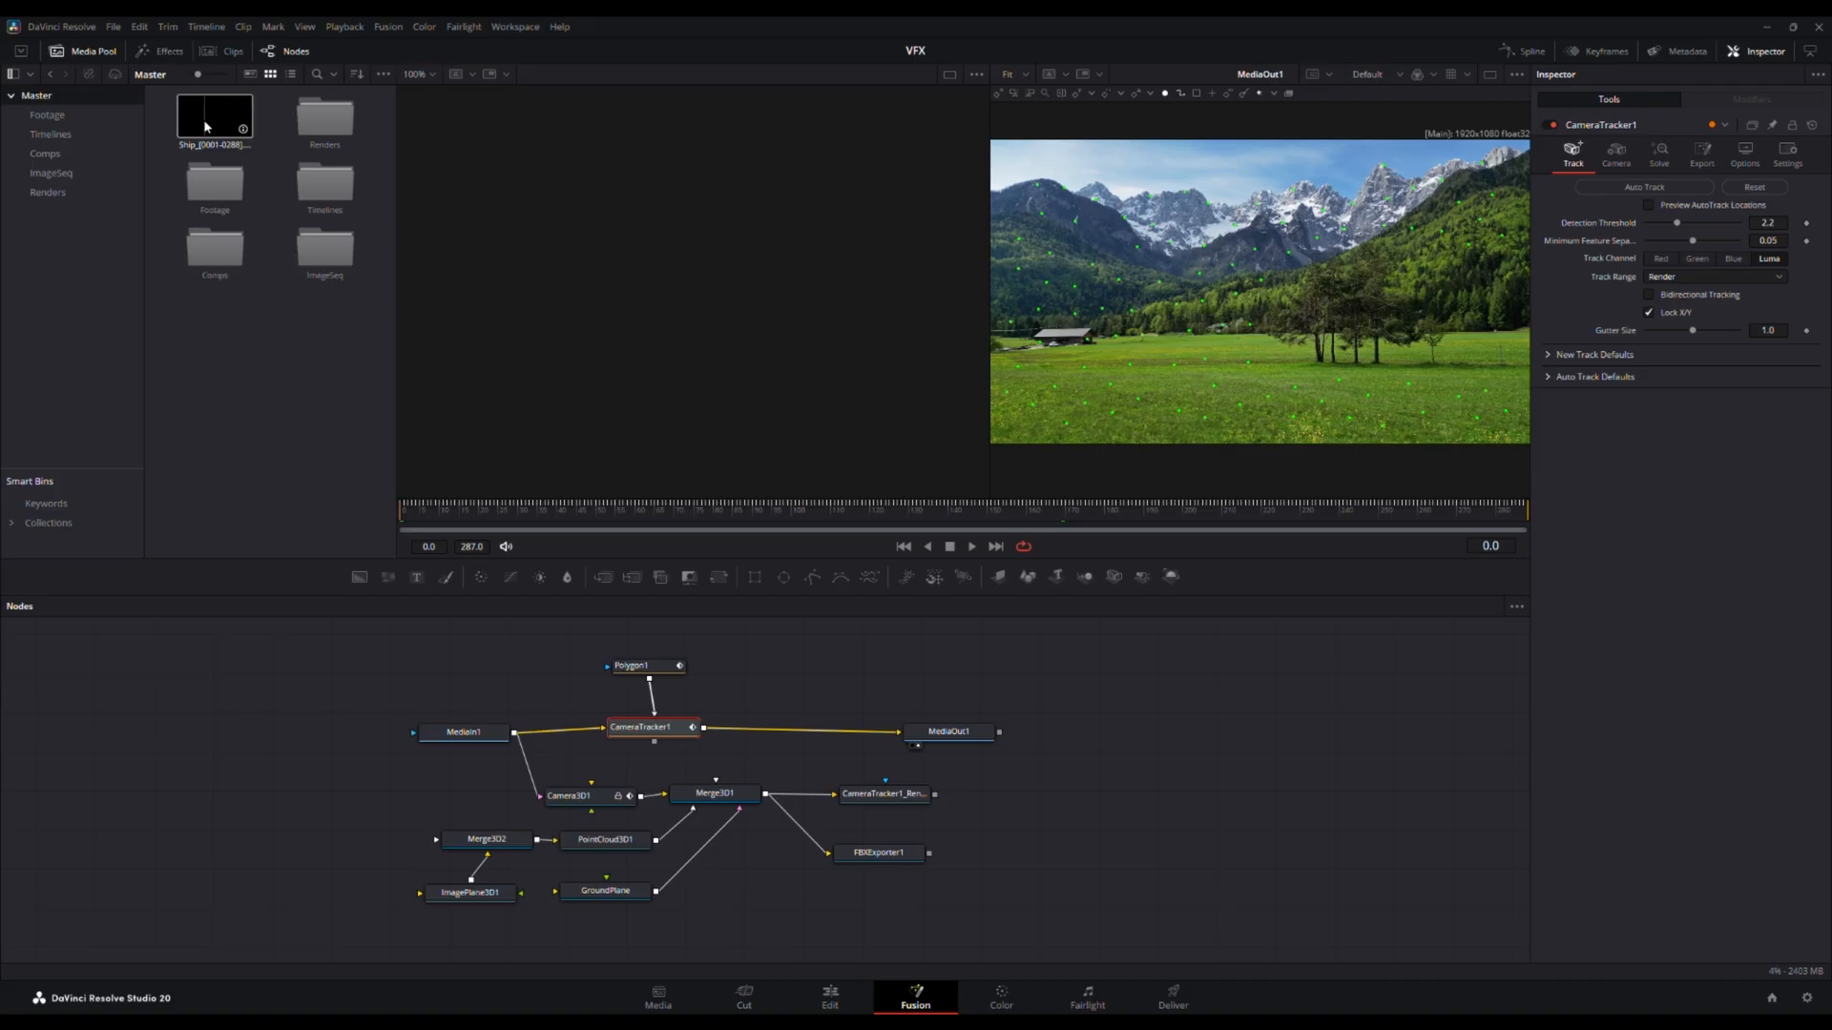
- Move the ship render sequence into the Renders bin and open the Shot_01 composition from the Comps bin
{"action": "left_click_drag", "start_coordinate": [204, 124], "coordinate": [322, 121]}
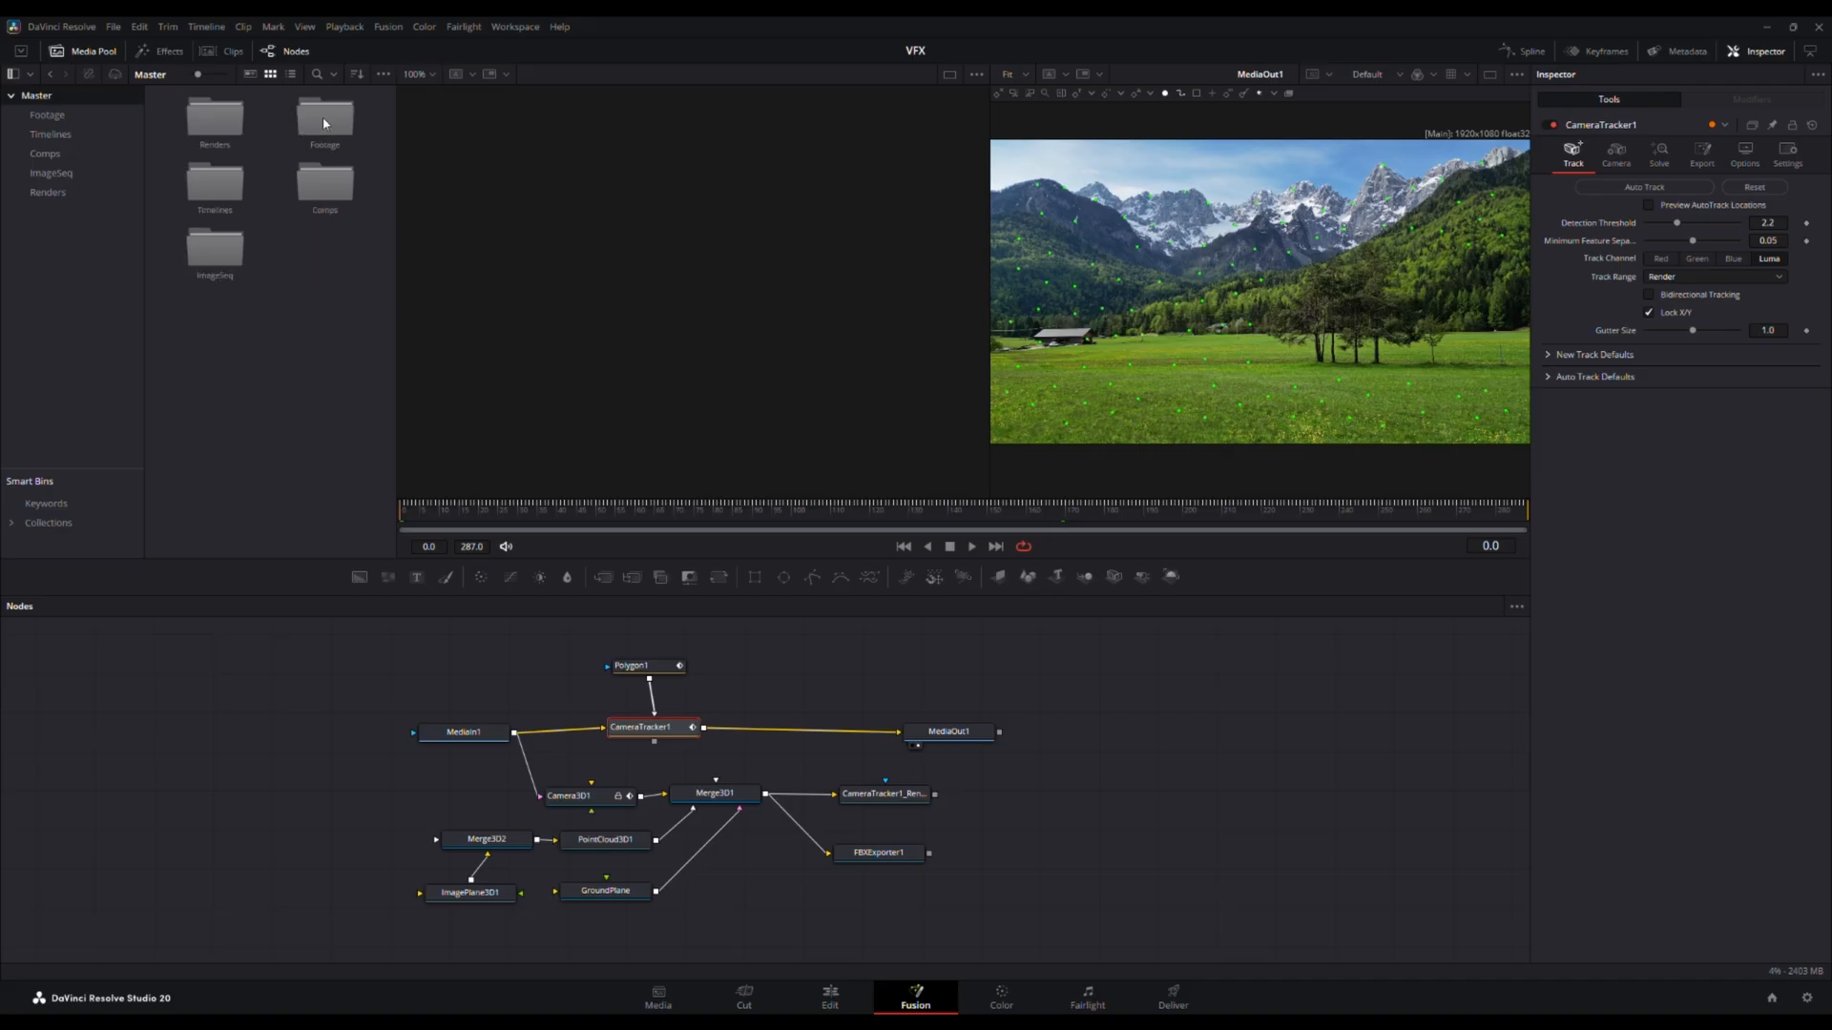
{"action": "double_click", "coordinate": [212, 136]}
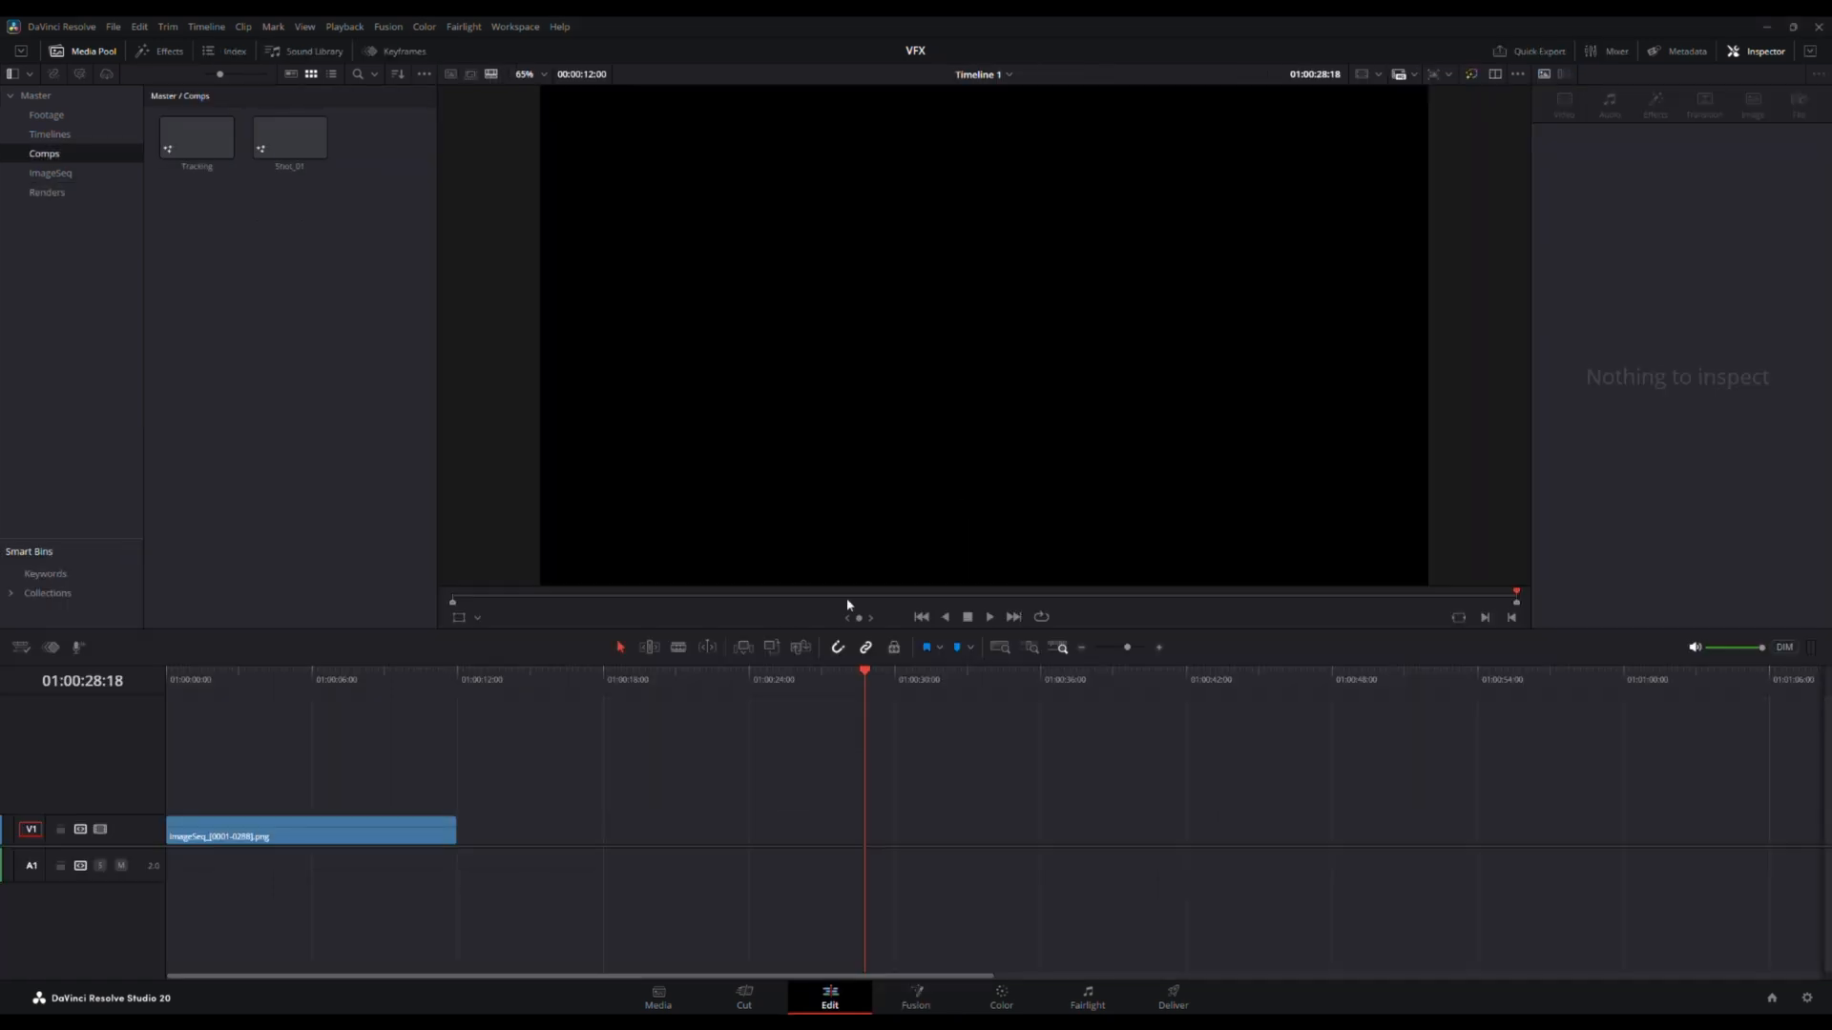
{"action": "double_click", "coordinate": [284, 154]}
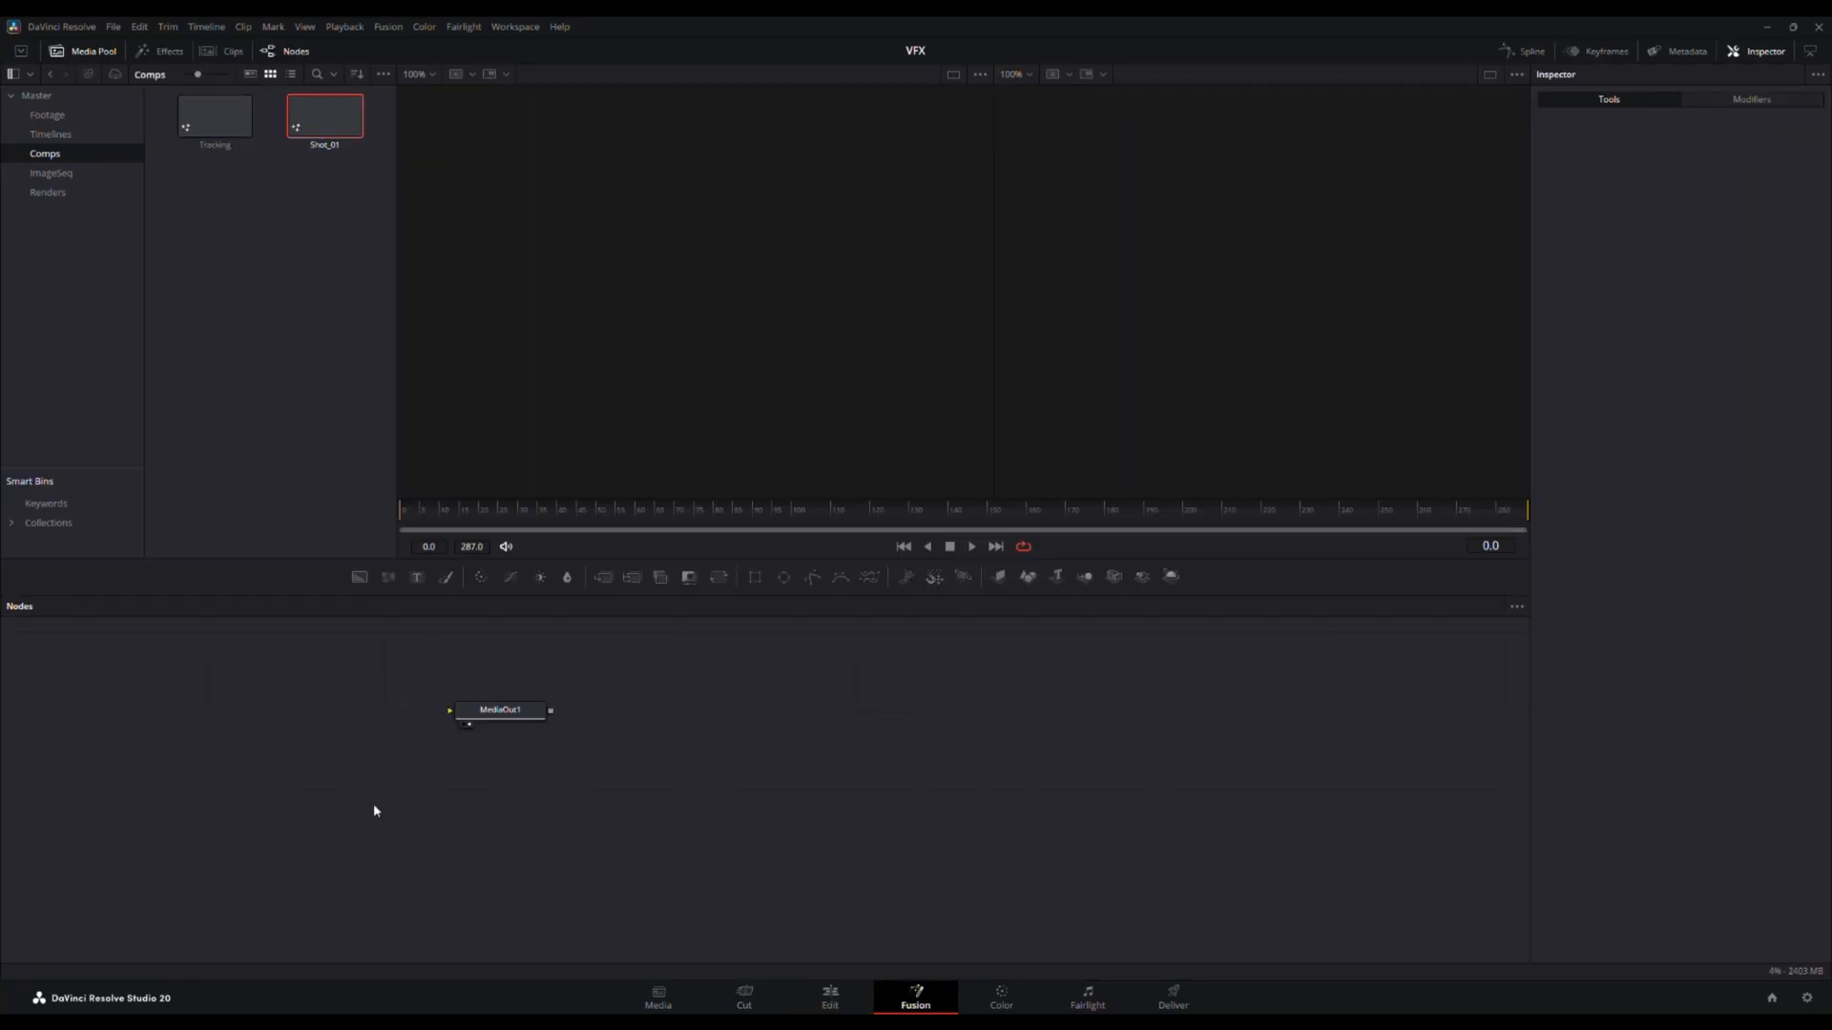
- Add Shot1.mov from the Footage bin to the node graph and connect it to MediaOut1
{"action": "left_click_drag", "start_coordinate": [374, 811], "coordinate": [947, 870]}
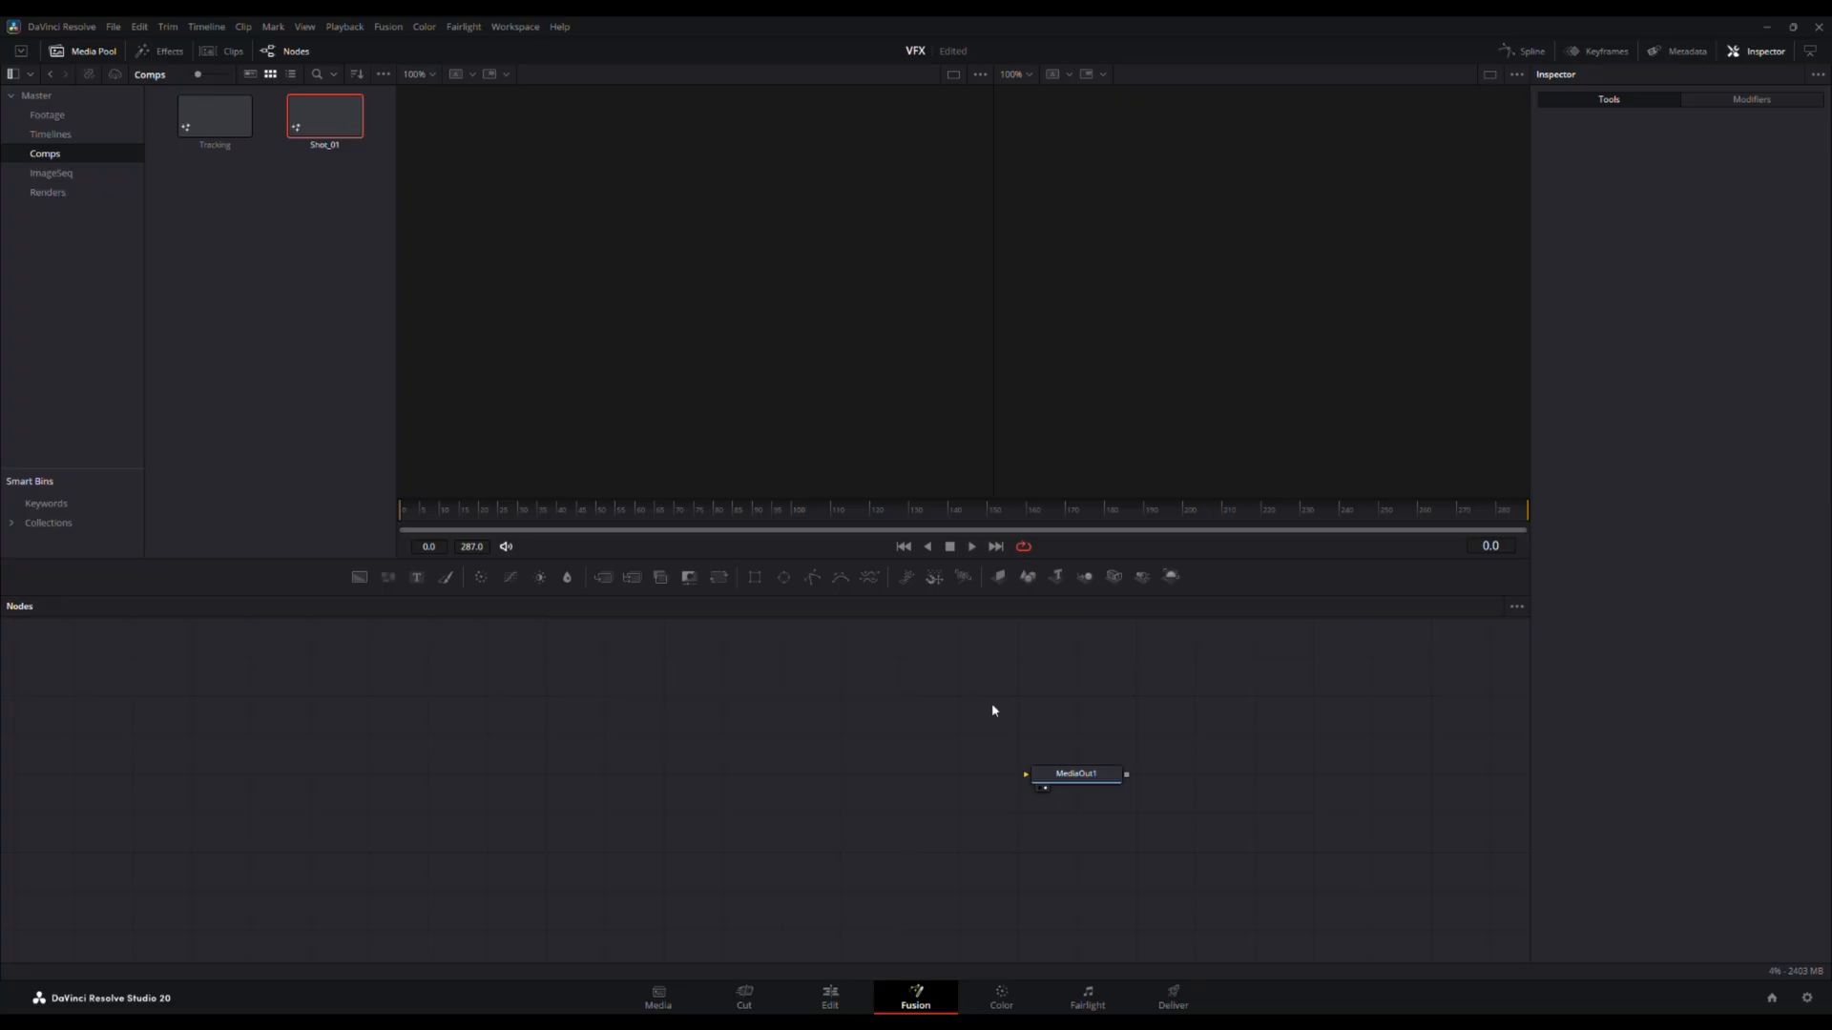
{"action": "left_click", "coordinate": [56, 117]}
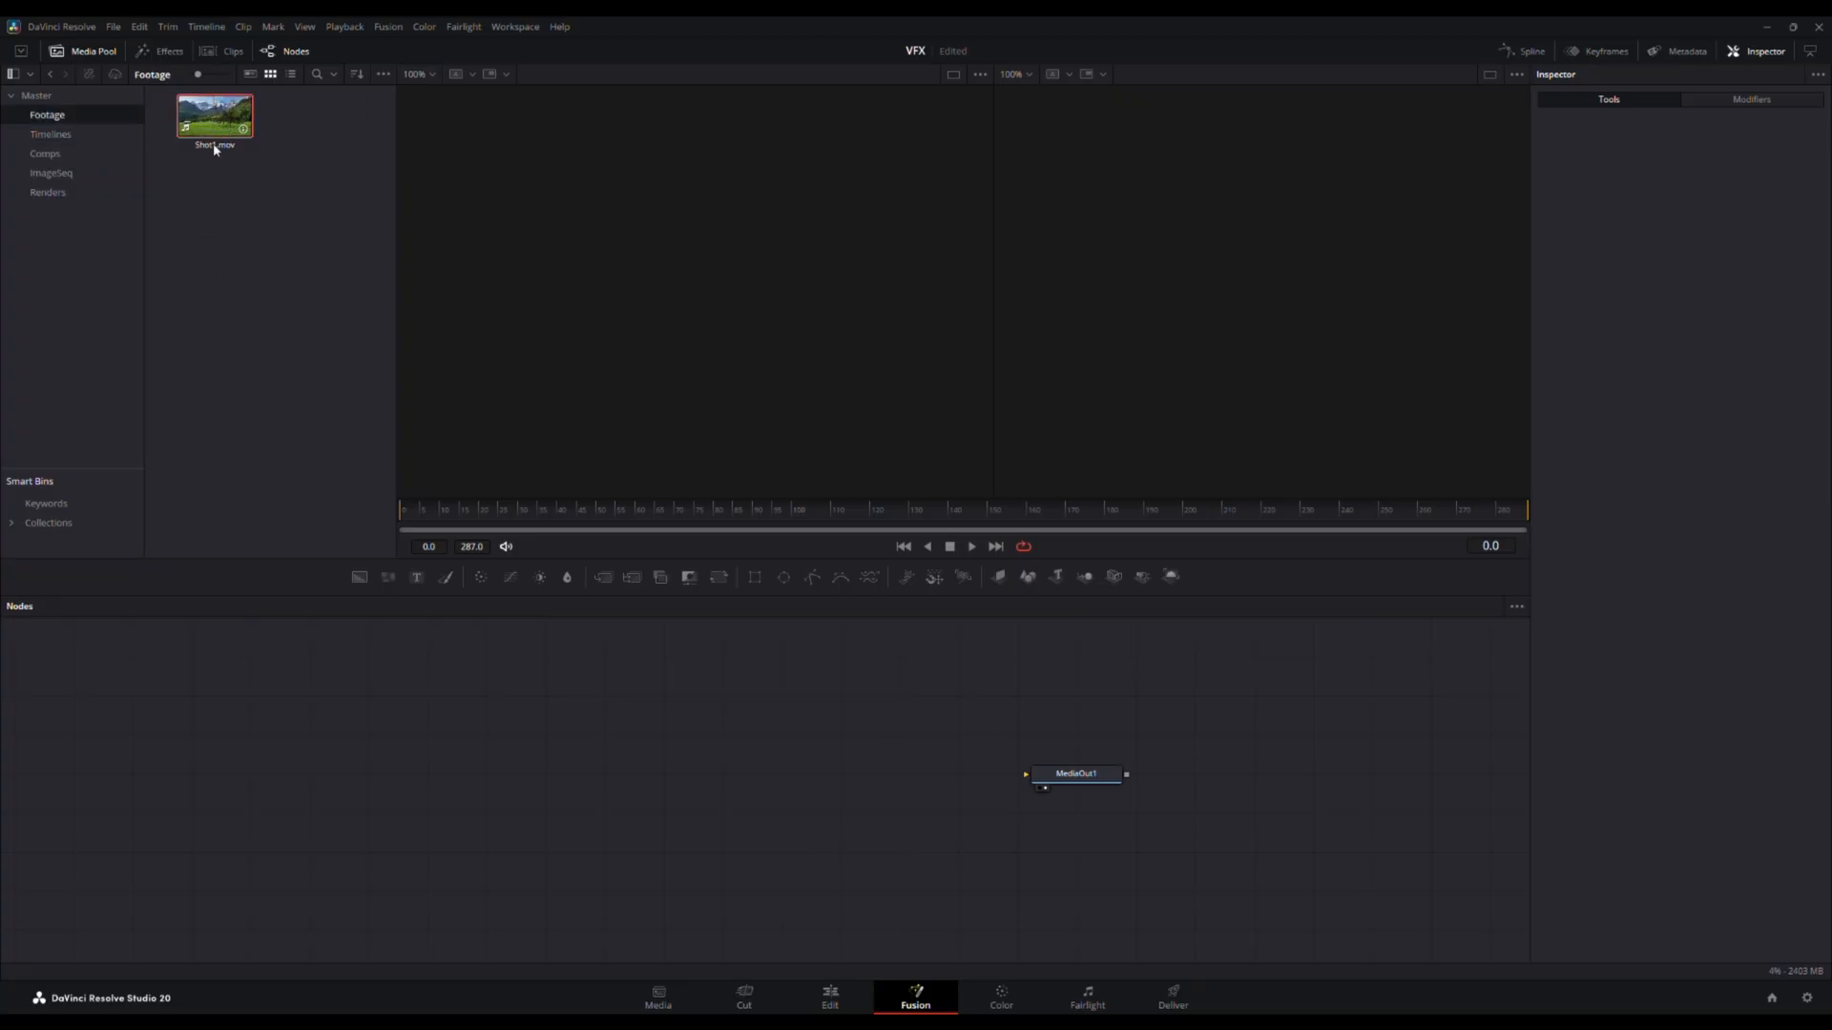
{"action": "left_click_drag", "start_coordinate": [215, 145], "coordinate": [484, 763]}
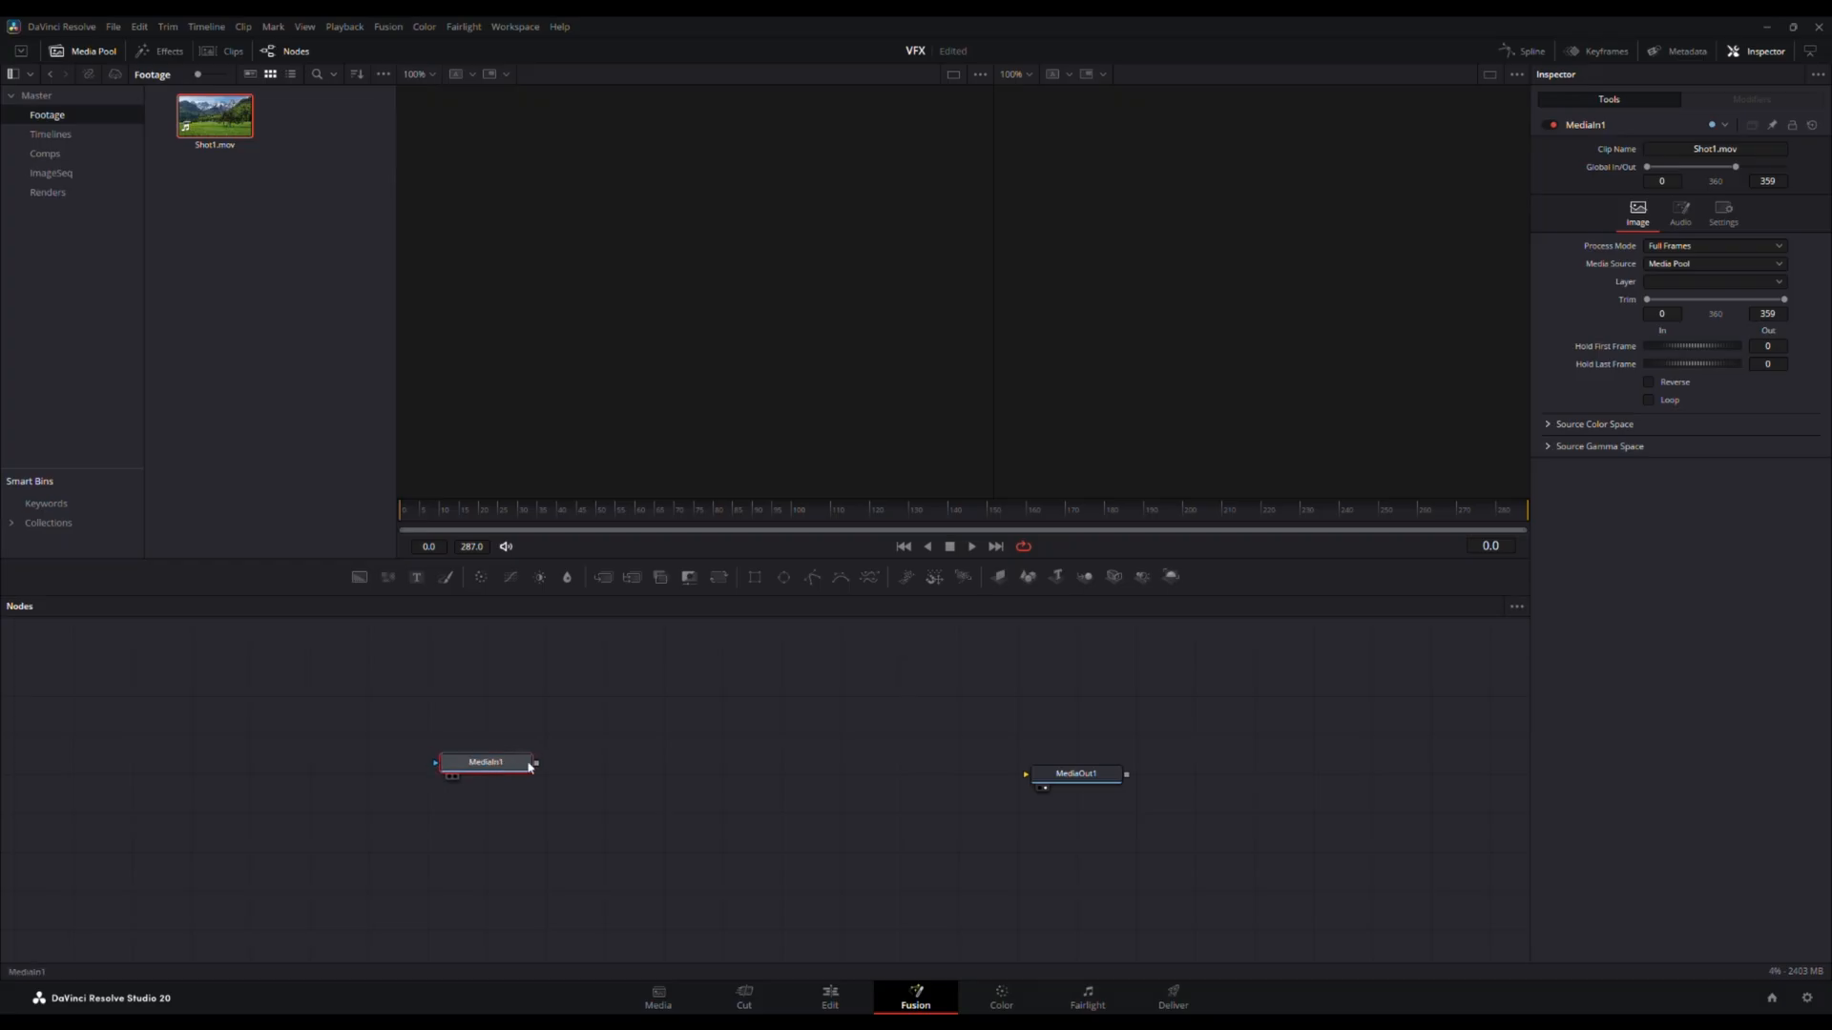
{"action": "left_click_drag", "start_coordinate": [537, 763], "coordinate": [1027, 775]}
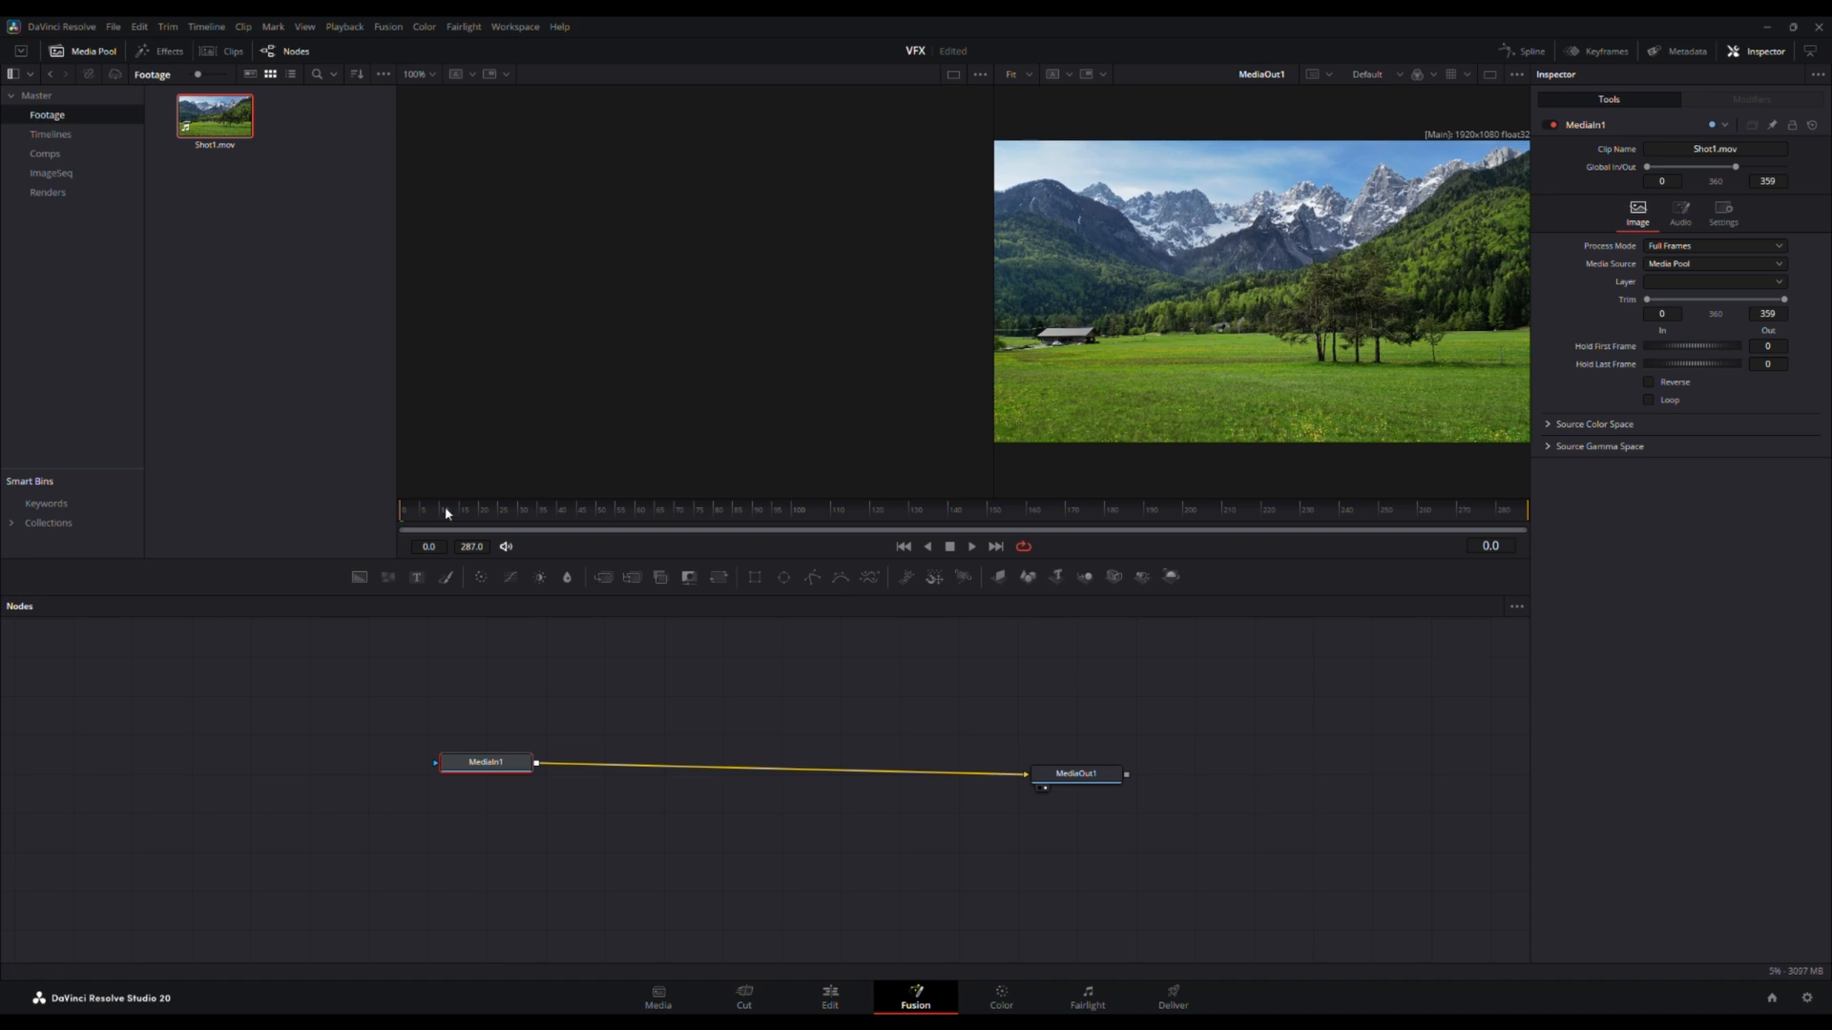
{"action": "left_click_drag", "start_coordinate": [445, 513], "coordinate": [897, 506]}
- Add the Ship_[0001-0288].exr sequence from the Renders bin to the node graph and name its node Render_
{"action": "left_click", "coordinate": [50, 194]}
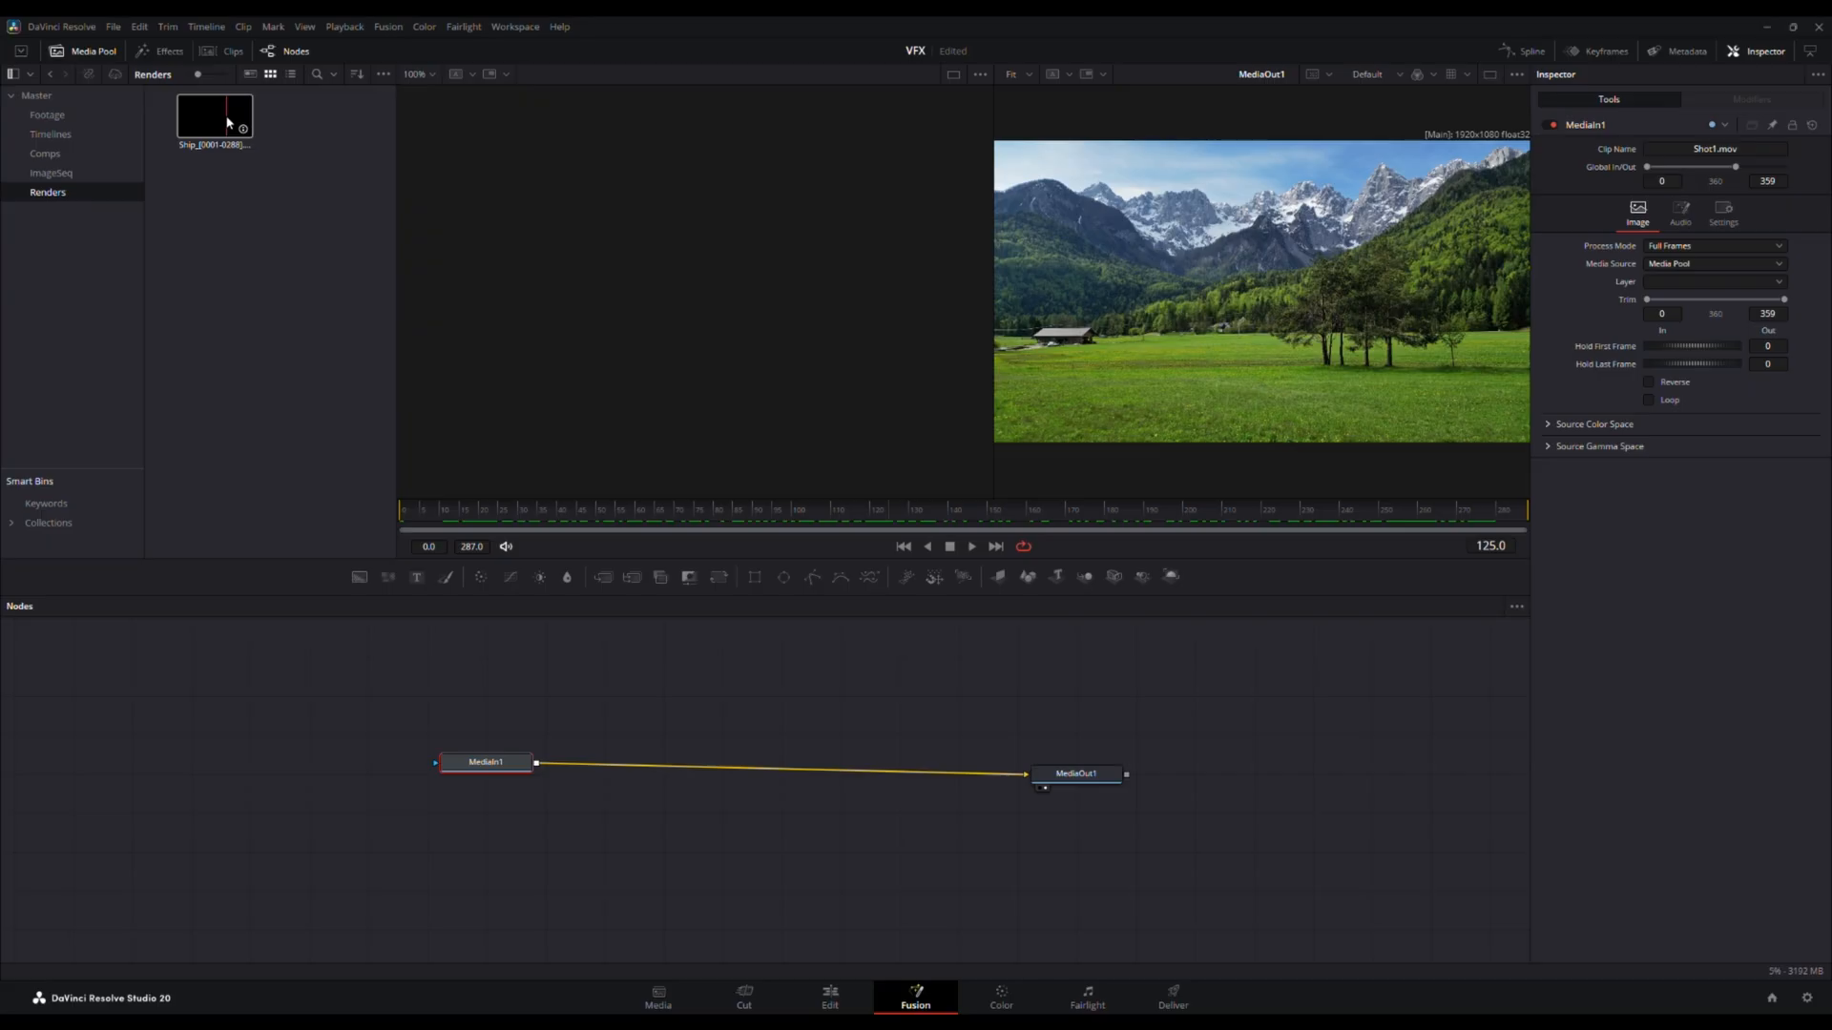
{"action": "left_click_drag", "start_coordinate": [229, 122], "coordinate": [629, 672]}
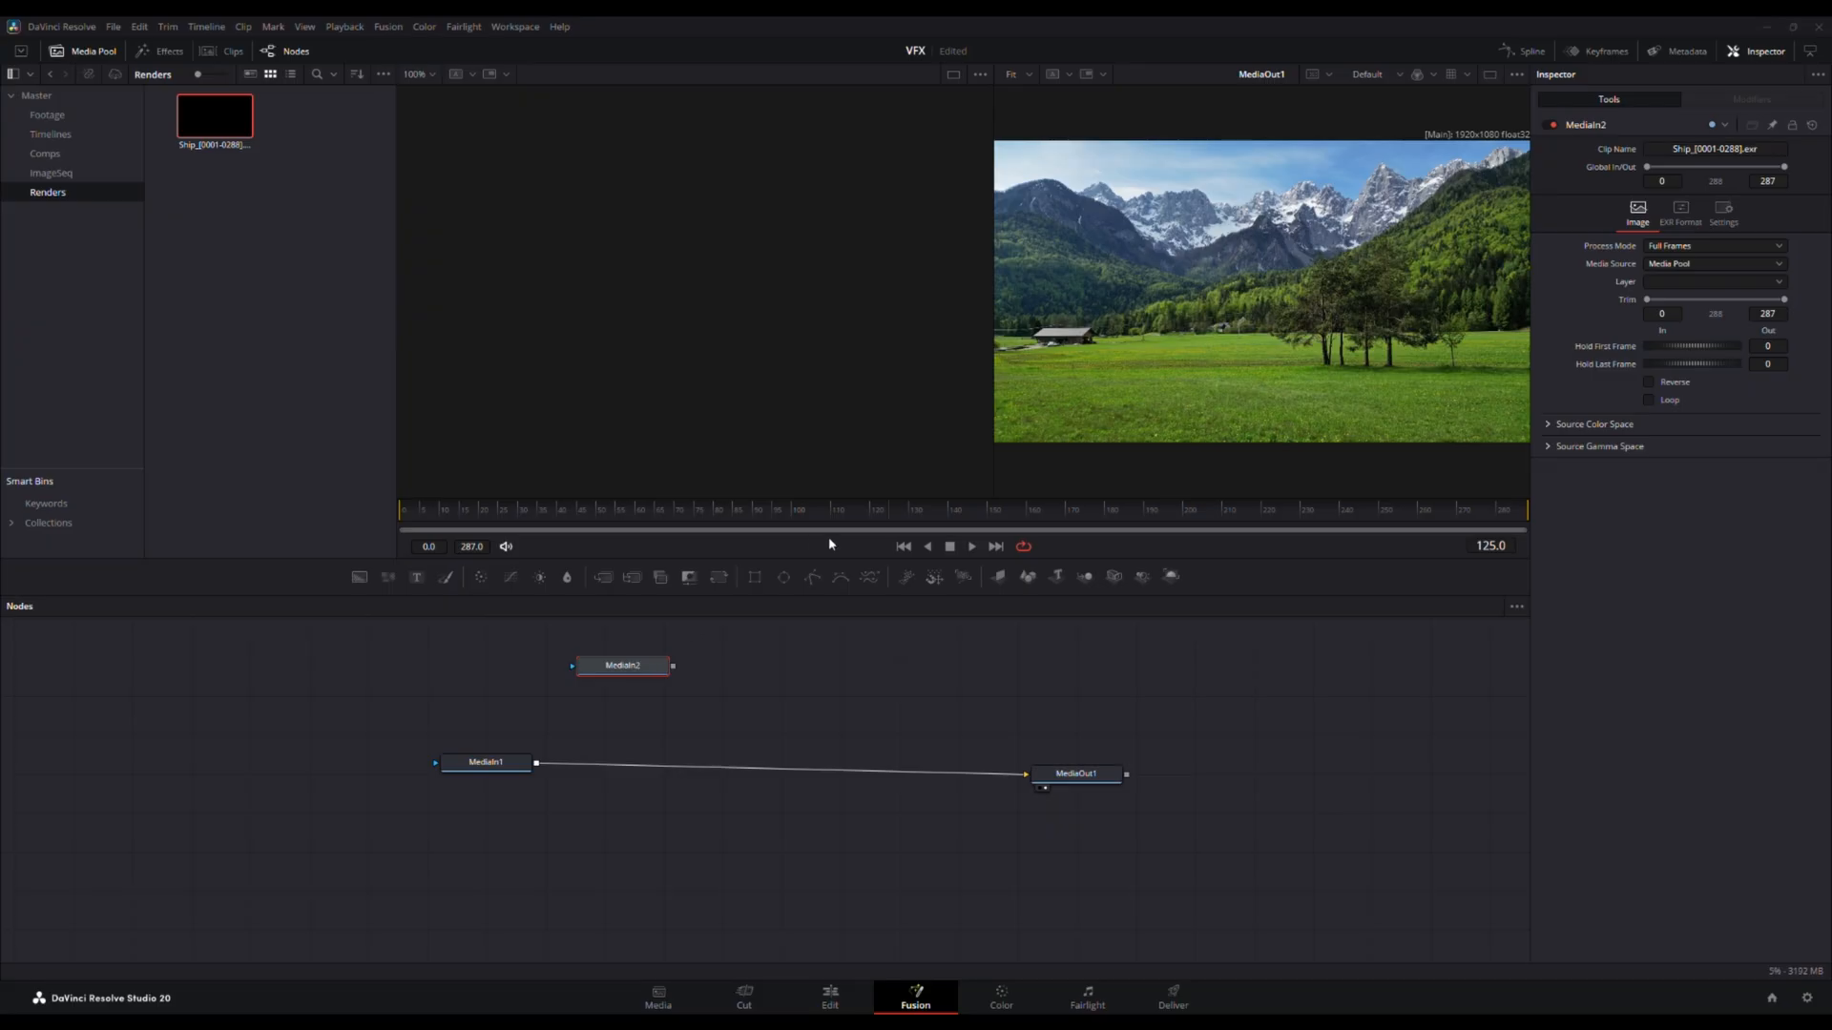
{"action": "left_click", "coordinate": [987, 541]}
- Rename the Shot1.mov node as Plate and the ship sequence node as ShipRender
{"action": "left_click", "coordinate": [489, 768]}
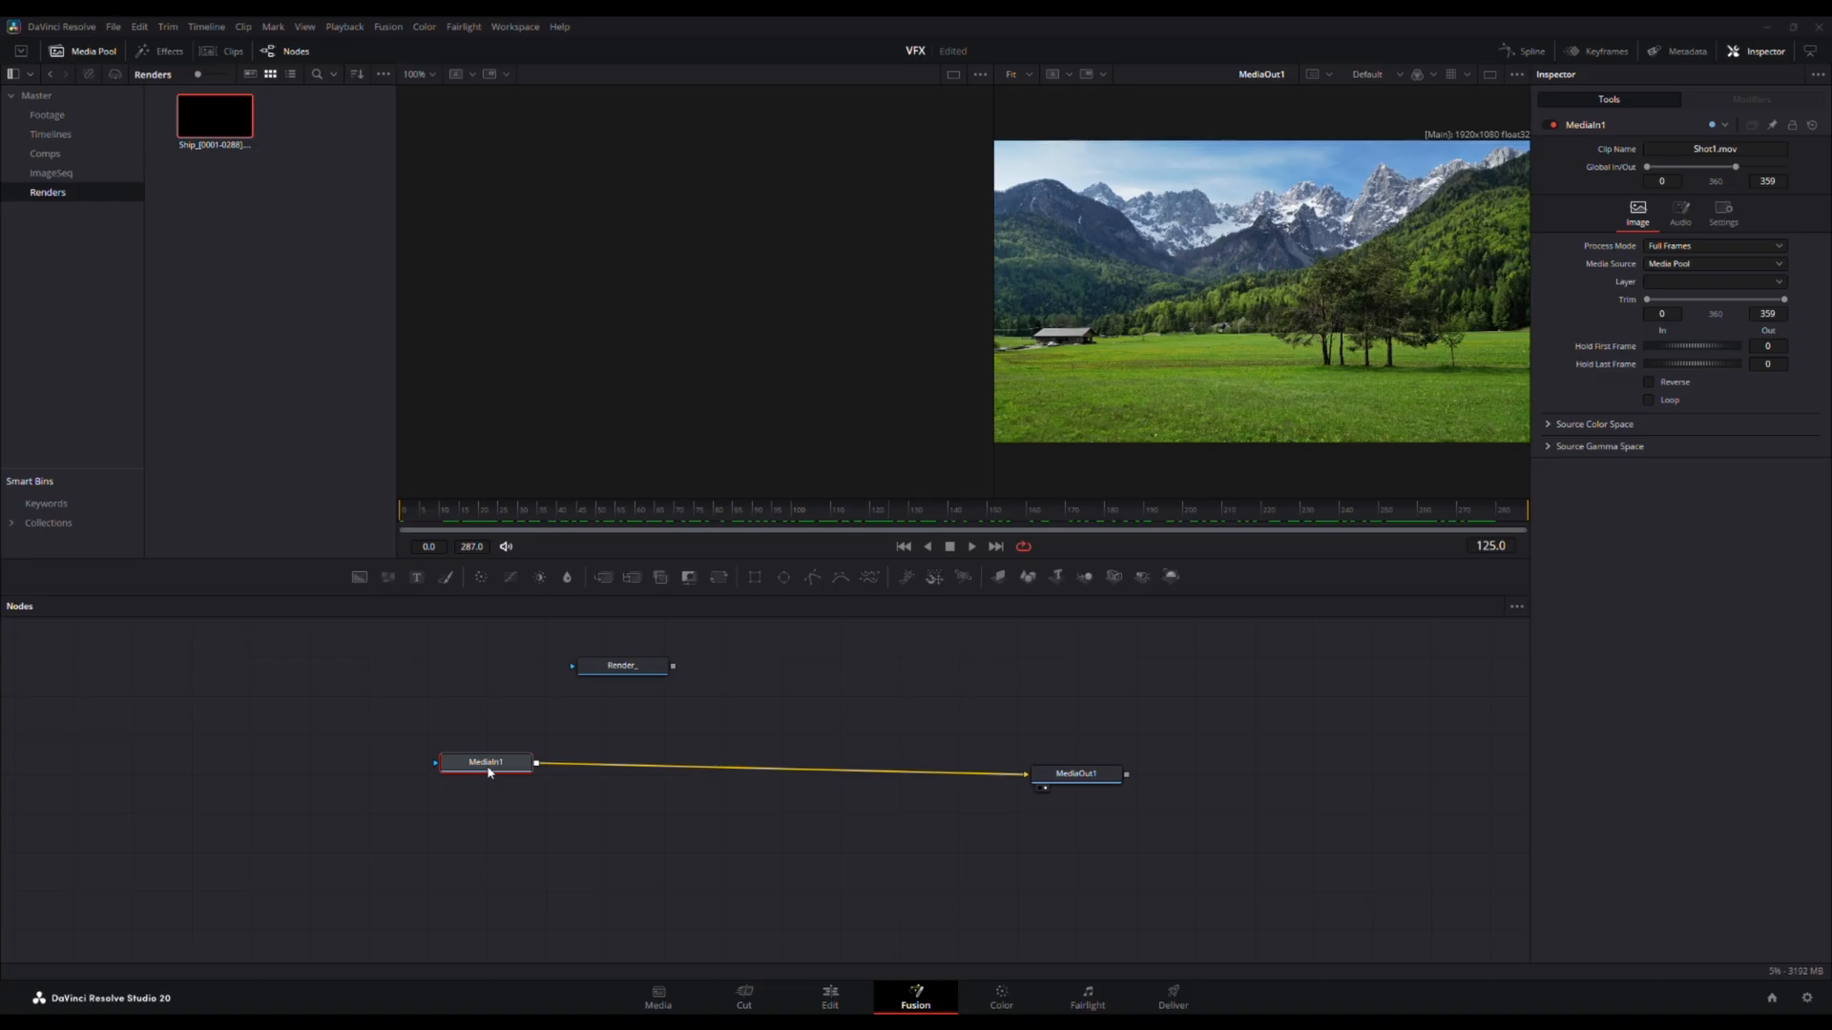
{"action": "key", "text": "F2"}
{"action": "type", "text": "Plate"}
{"action": "key", "text": "Return"}
{"action": "left_click_drag", "start_coordinate": [506, 769], "coordinate": [505, 777]}
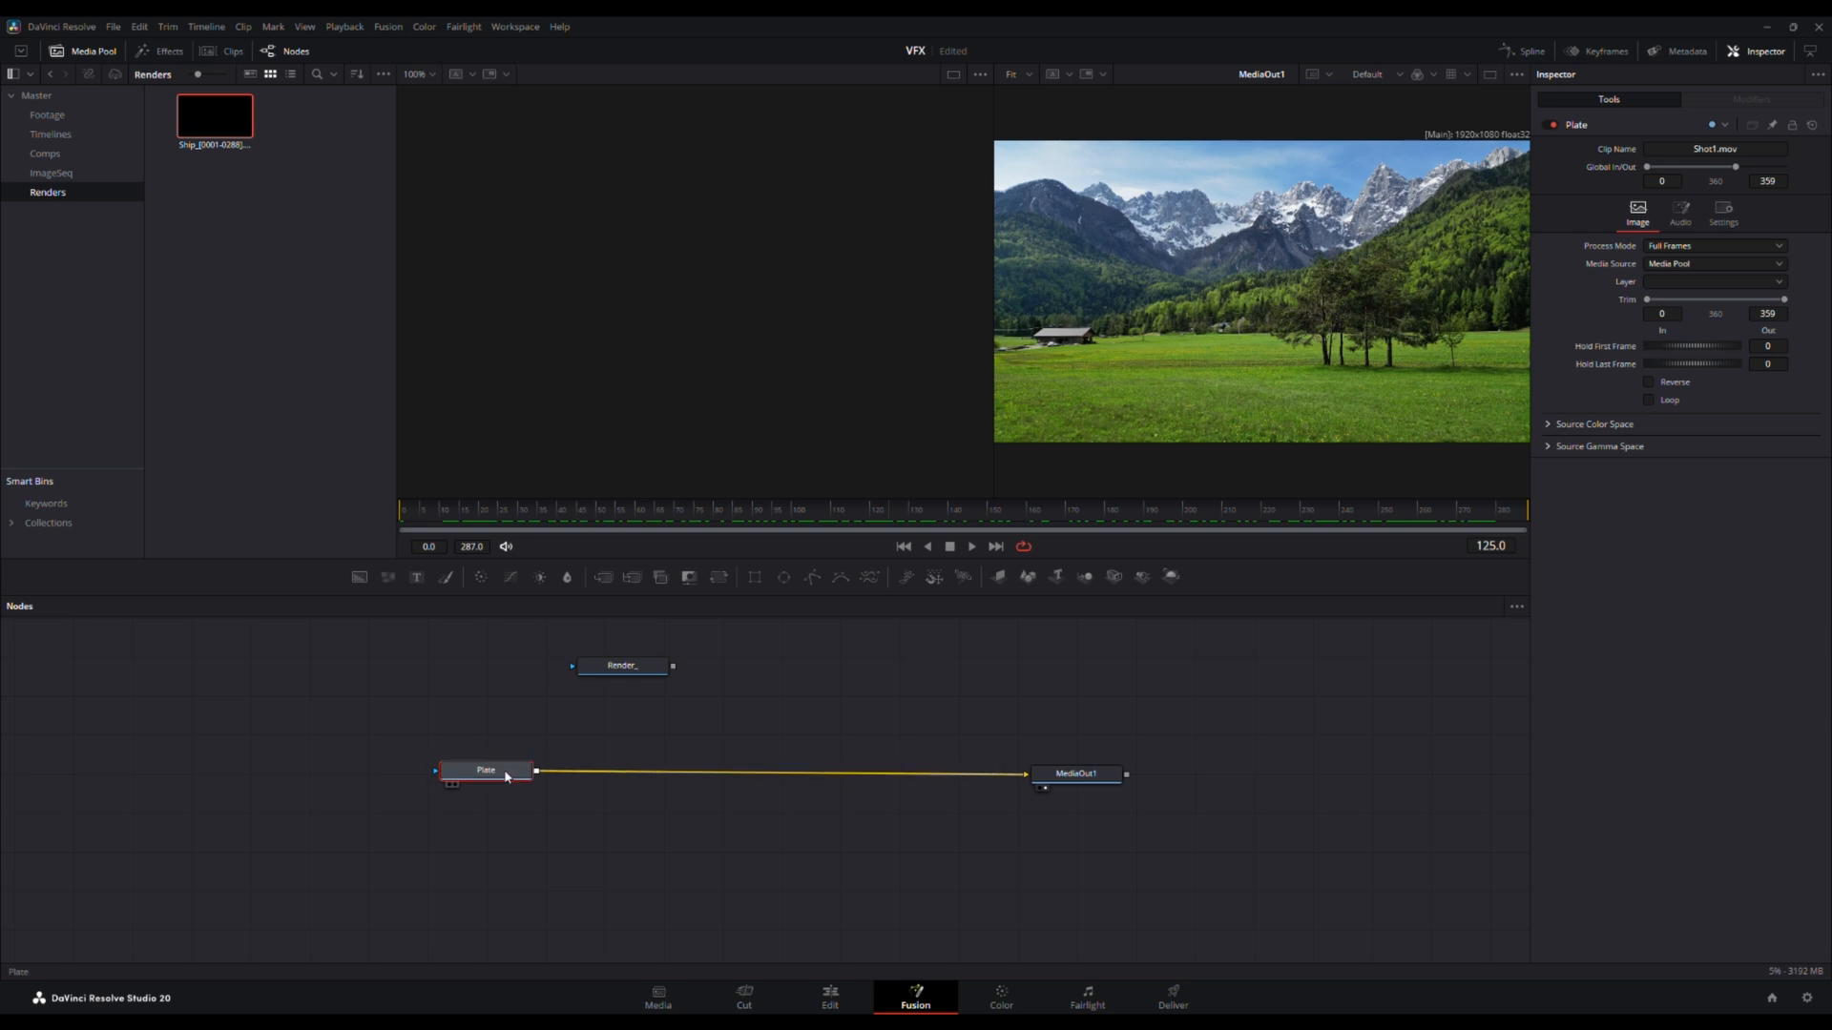
{"action": "left_click", "coordinate": [613, 665]}
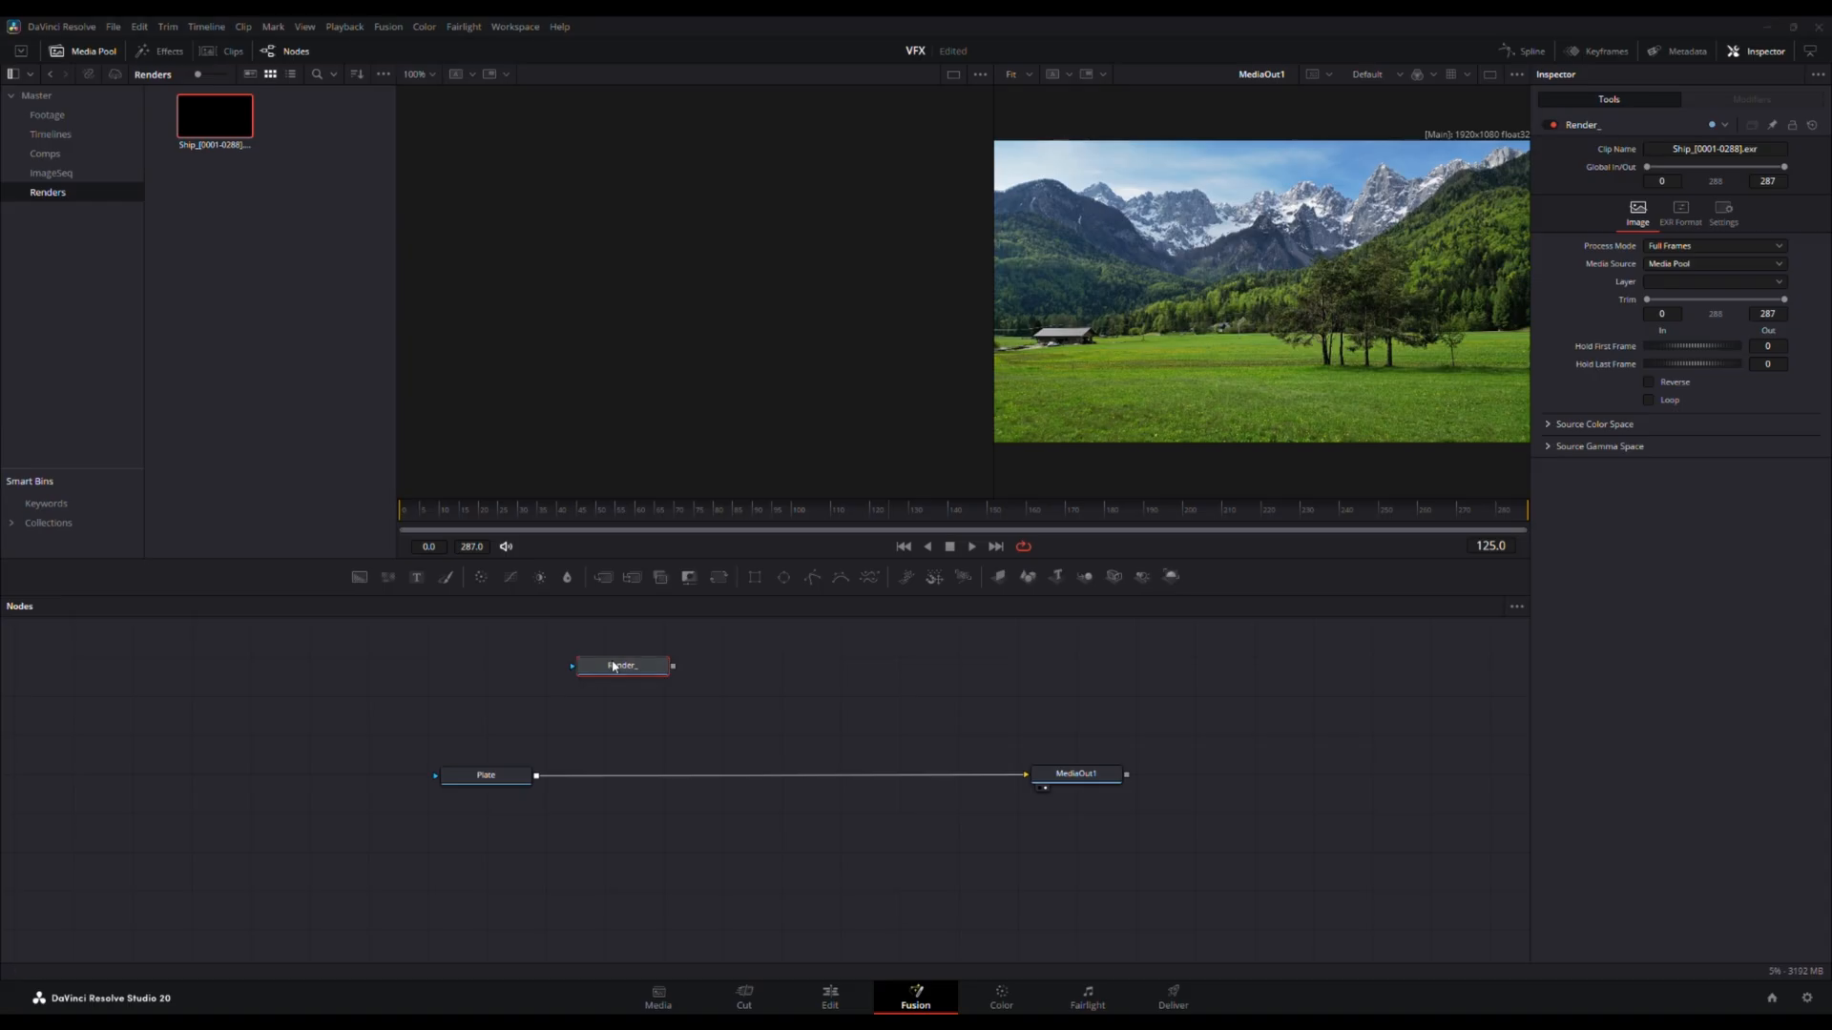
{"action": "key", "text": "Return"}
- Hide the media pool and switch to a single viewer showing MediaOut1
{"action": "left_click", "coordinate": [84, 51]}
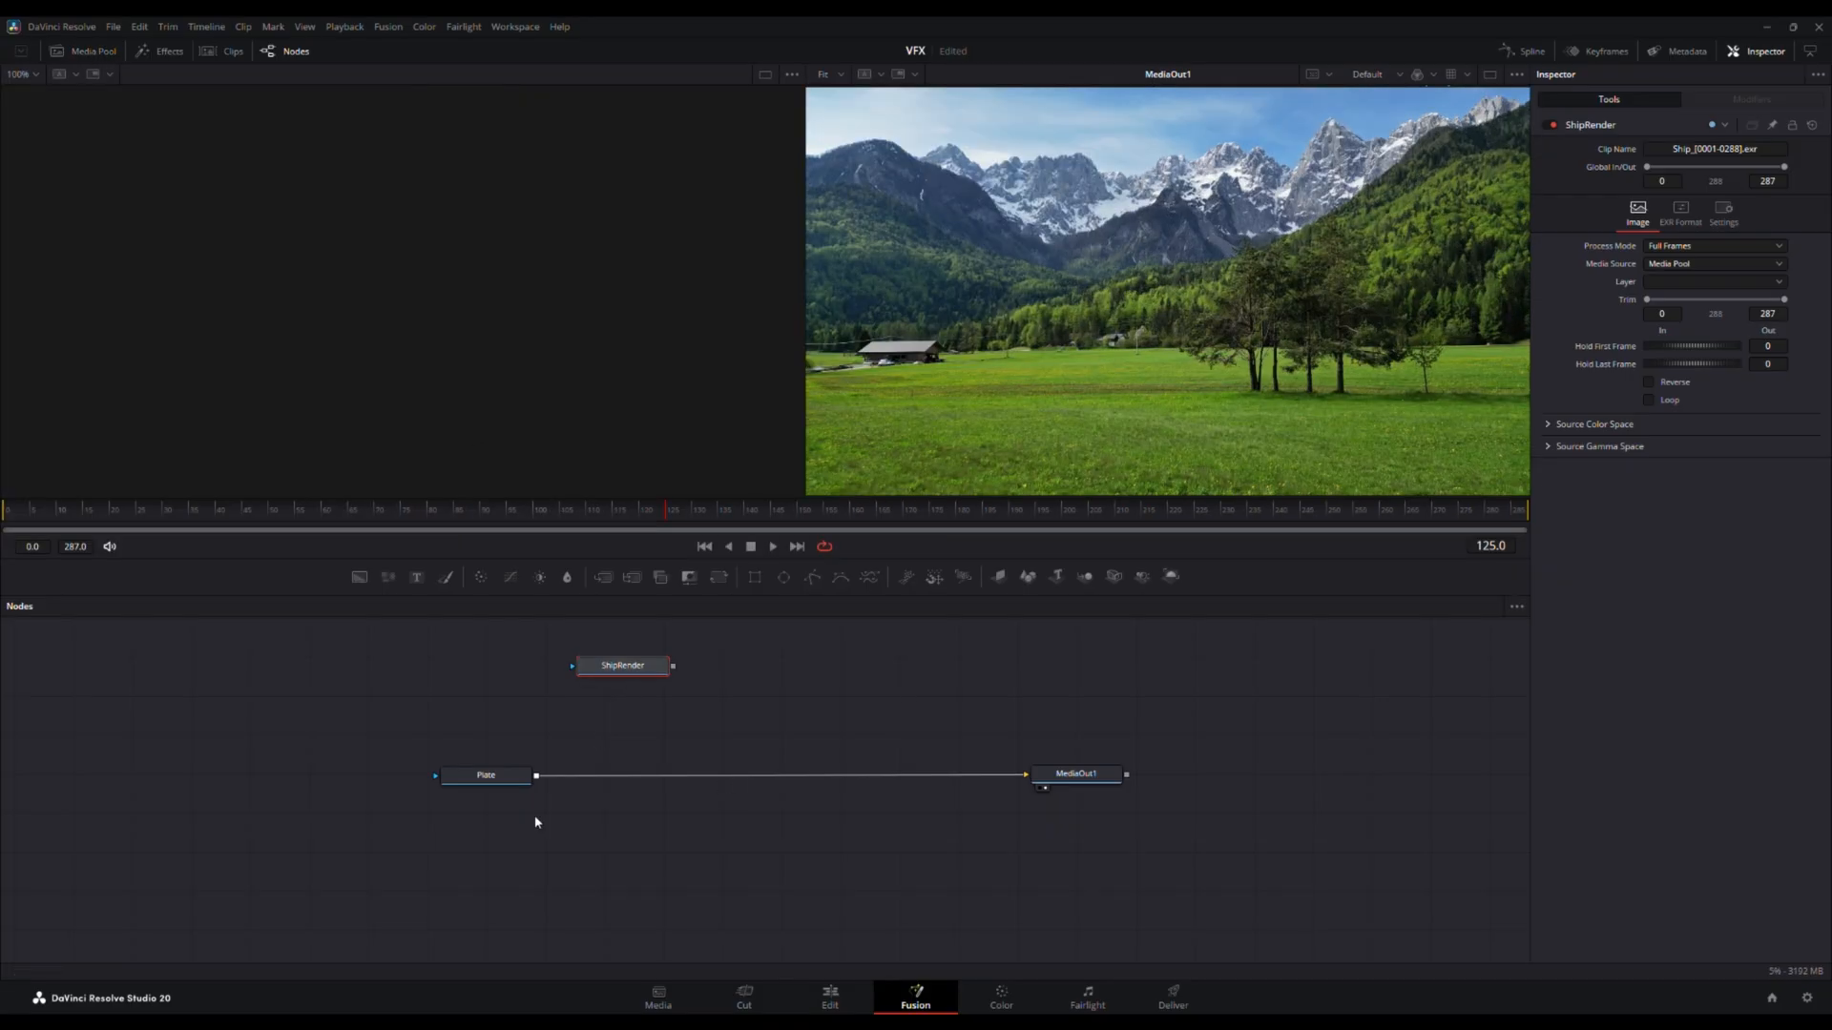
{"action": "left_click_drag", "start_coordinate": [516, 783], "coordinate": [520, 779]}
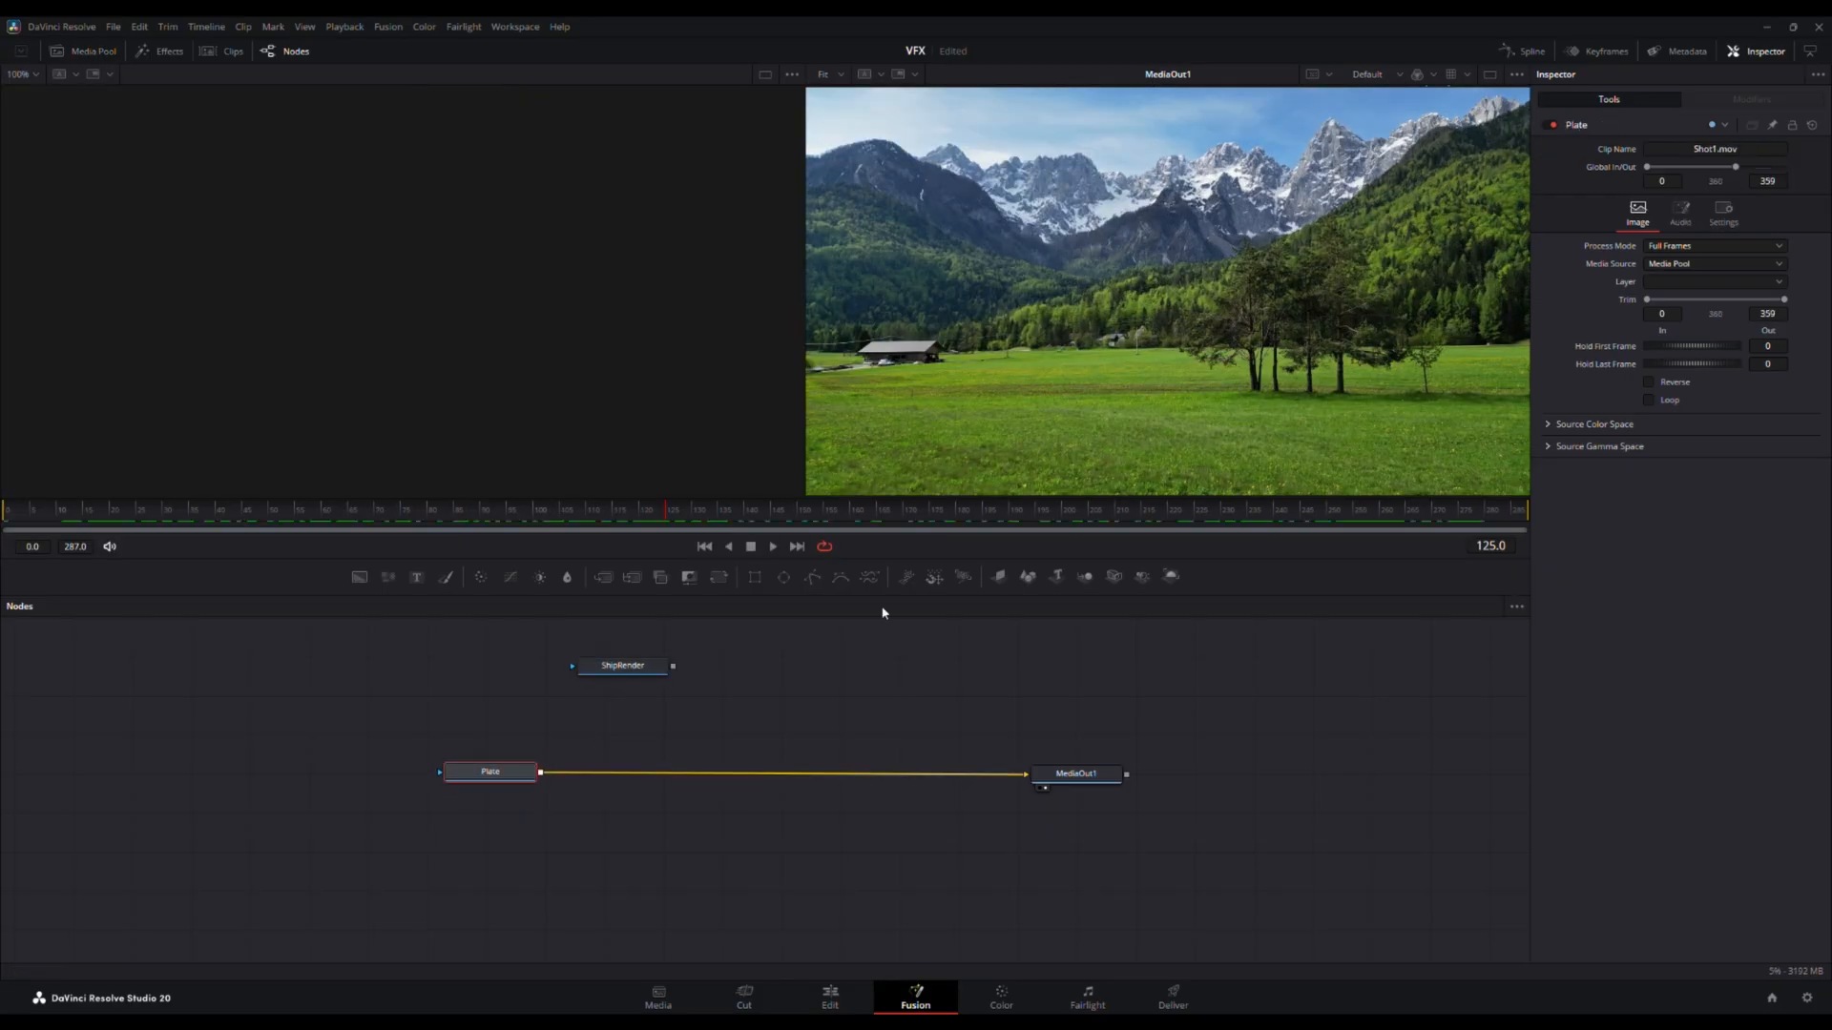
{"action": "left_click", "coordinate": [1490, 74]}
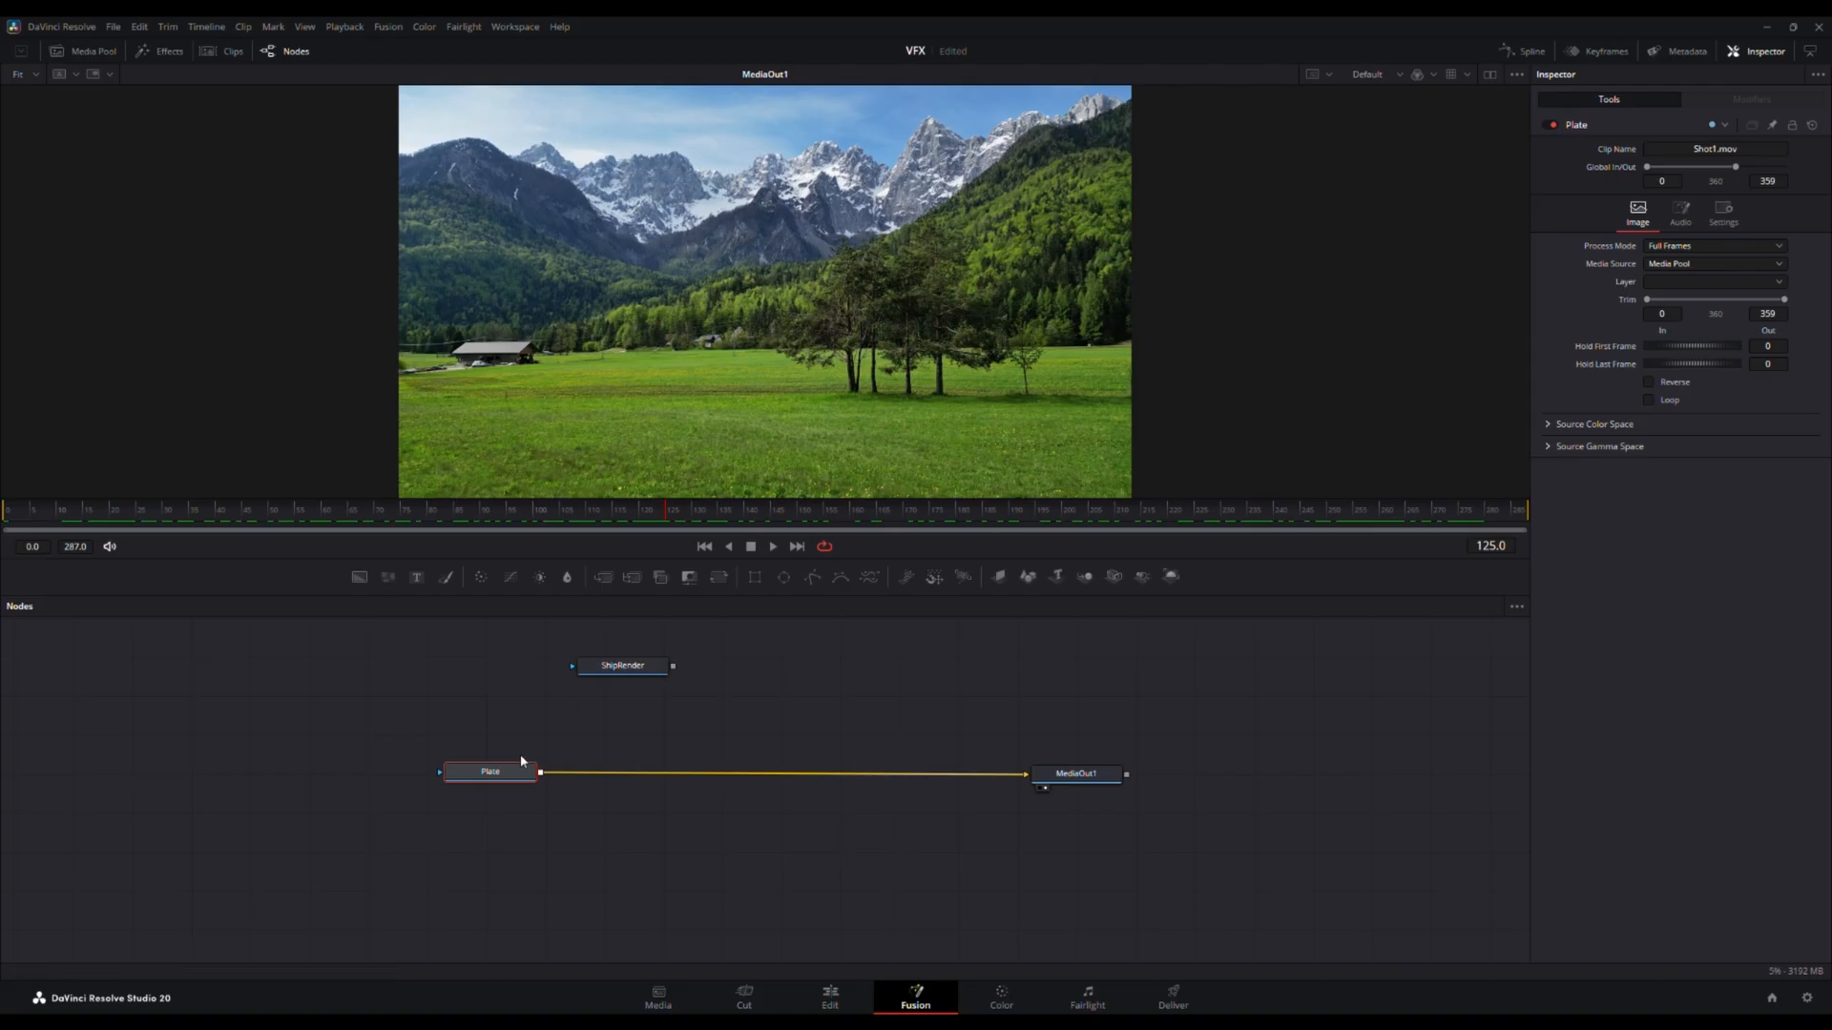
- Insert a Merge node between Plate and MediaOut1 and connect ShipRender as its foreground
{"action": "left_click", "coordinate": [602, 582]}
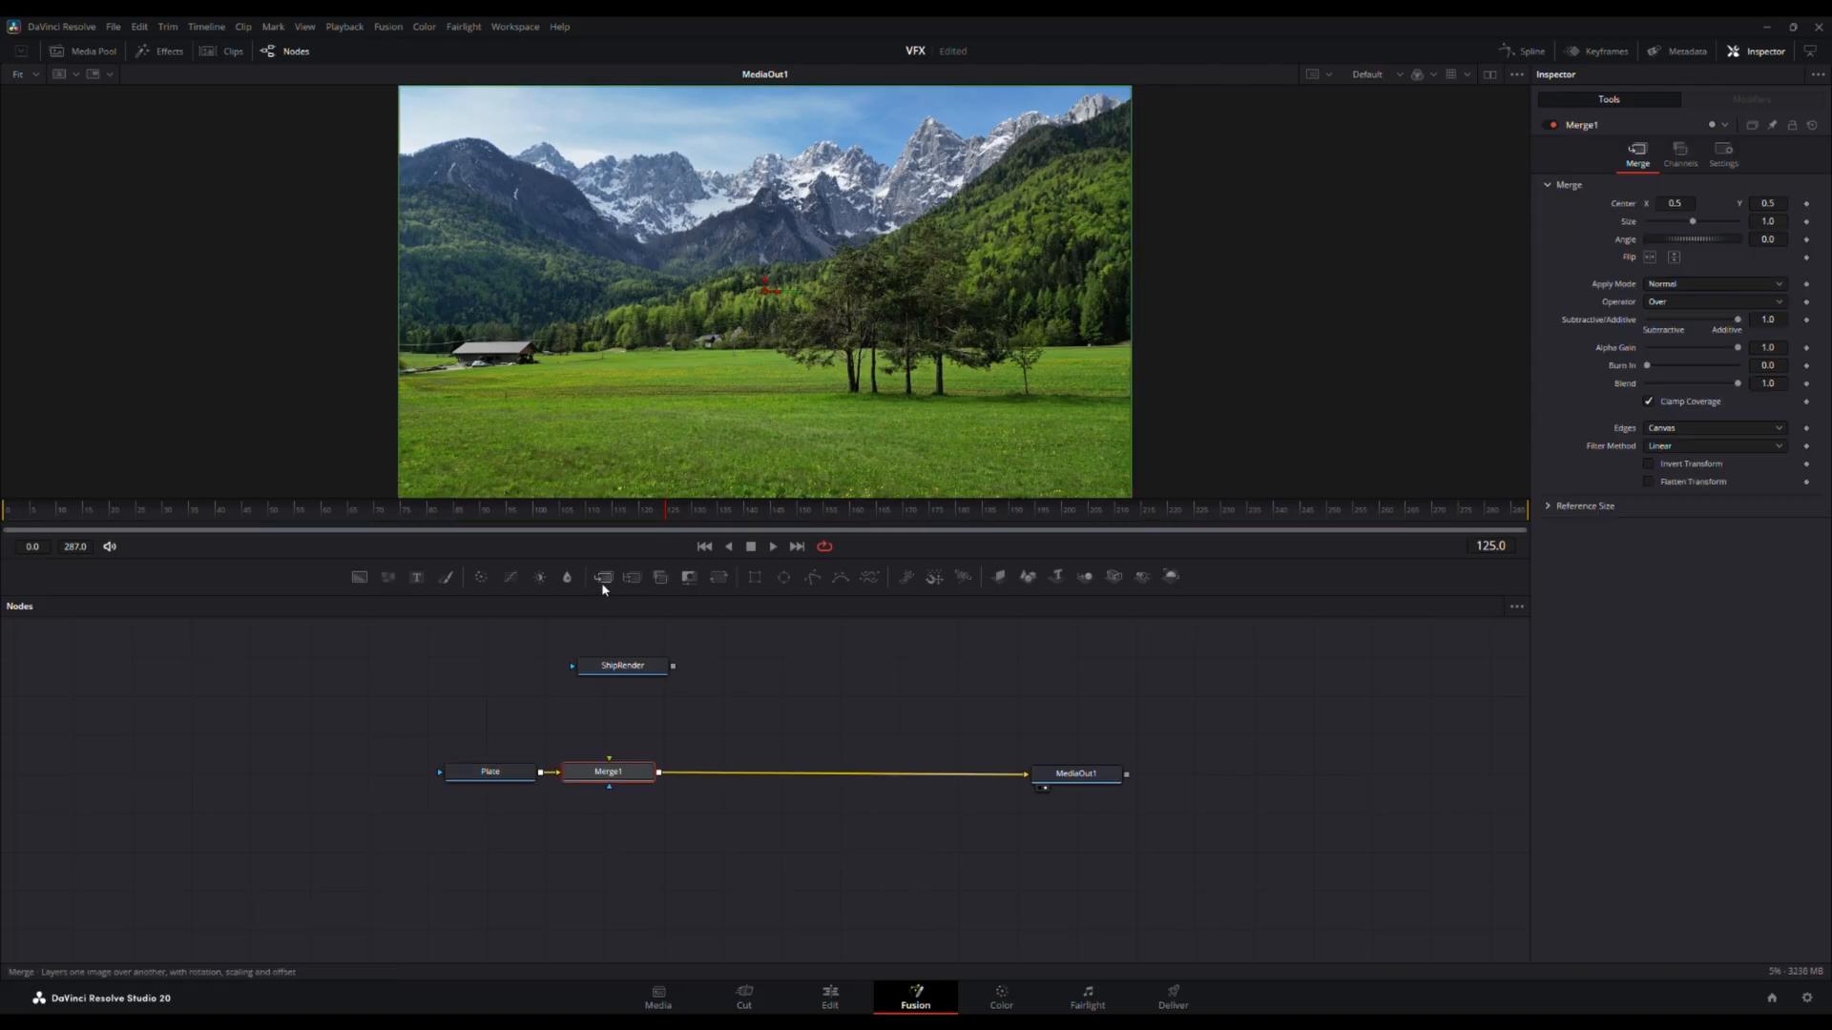
{"action": "left_click_drag", "start_coordinate": [616, 784], "coordinate": [696, 786]}
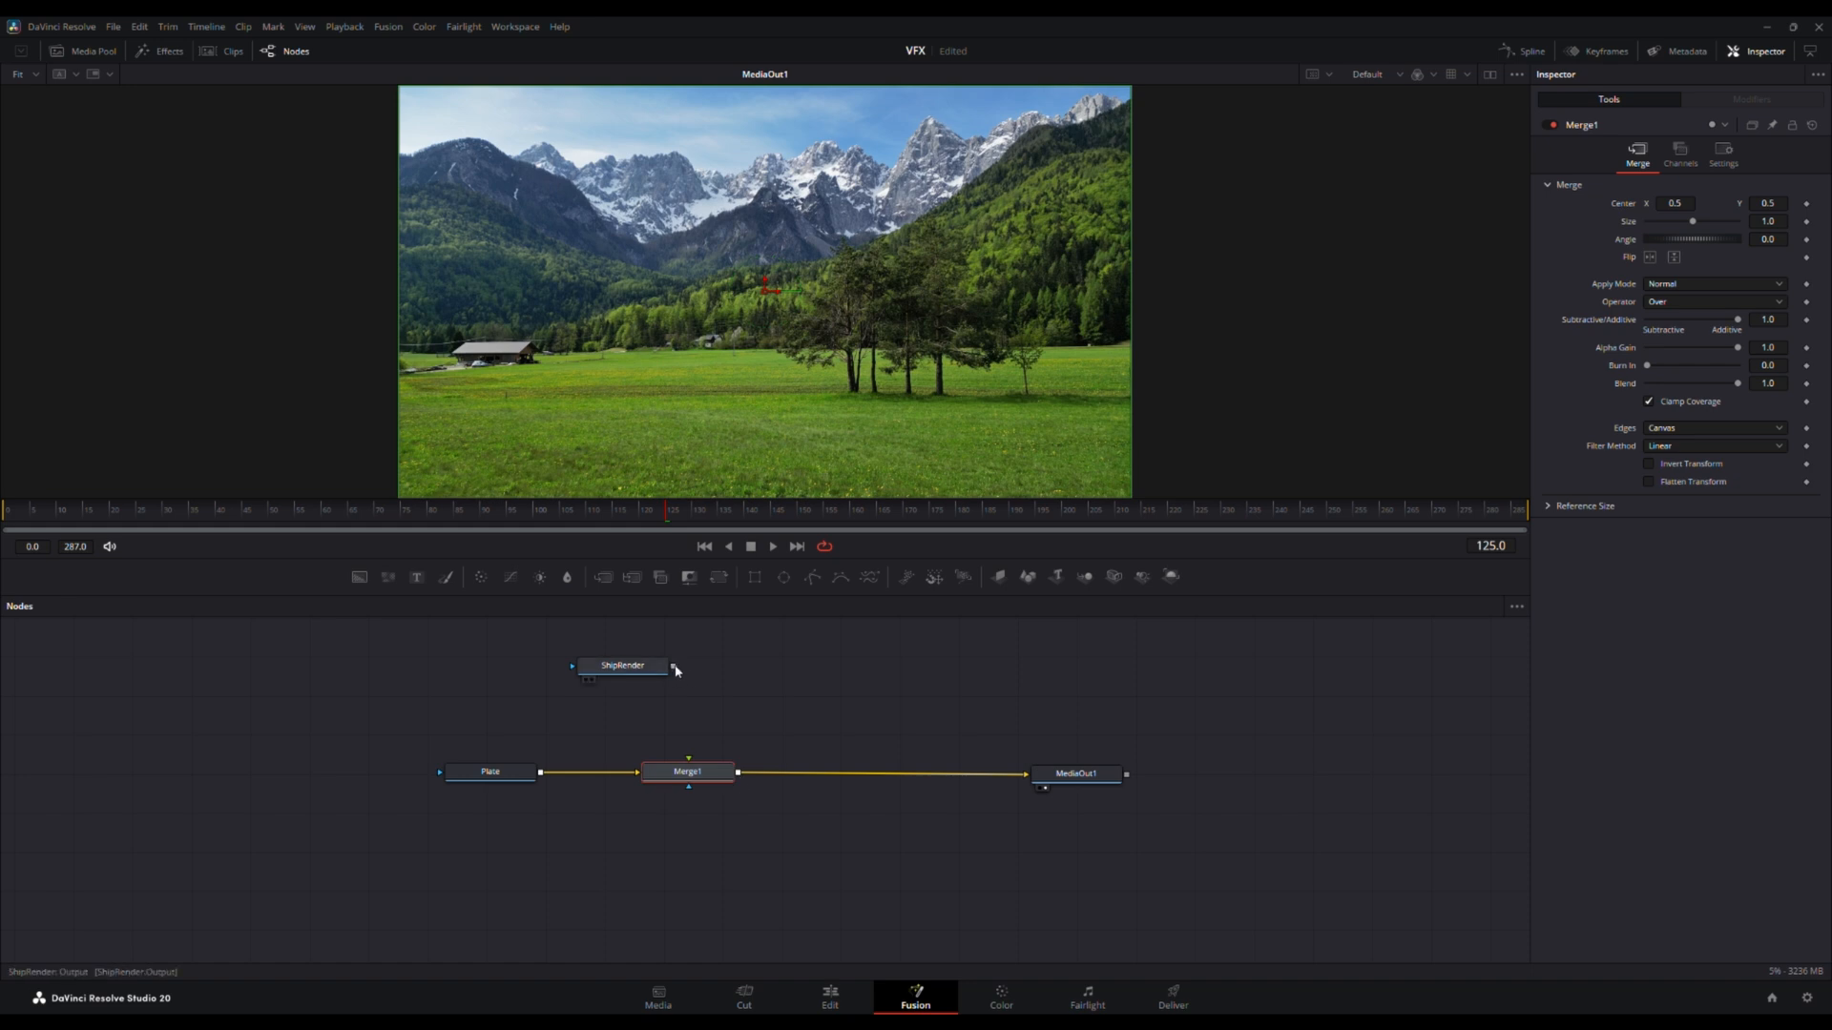
{"action": "left_click_drag", "start_coordinate": [675, 668], "coordinate": [753, 699]}
{"action": "left_click_drag", "start_coordinate": [695, 763], "coordinate": [691, 761]}
- Set ShipRender's layer to Ship.Combined and align the node above Merge1, with the playhead at frame 161
{"action": "left_click", "coordinate": [640, 675]}
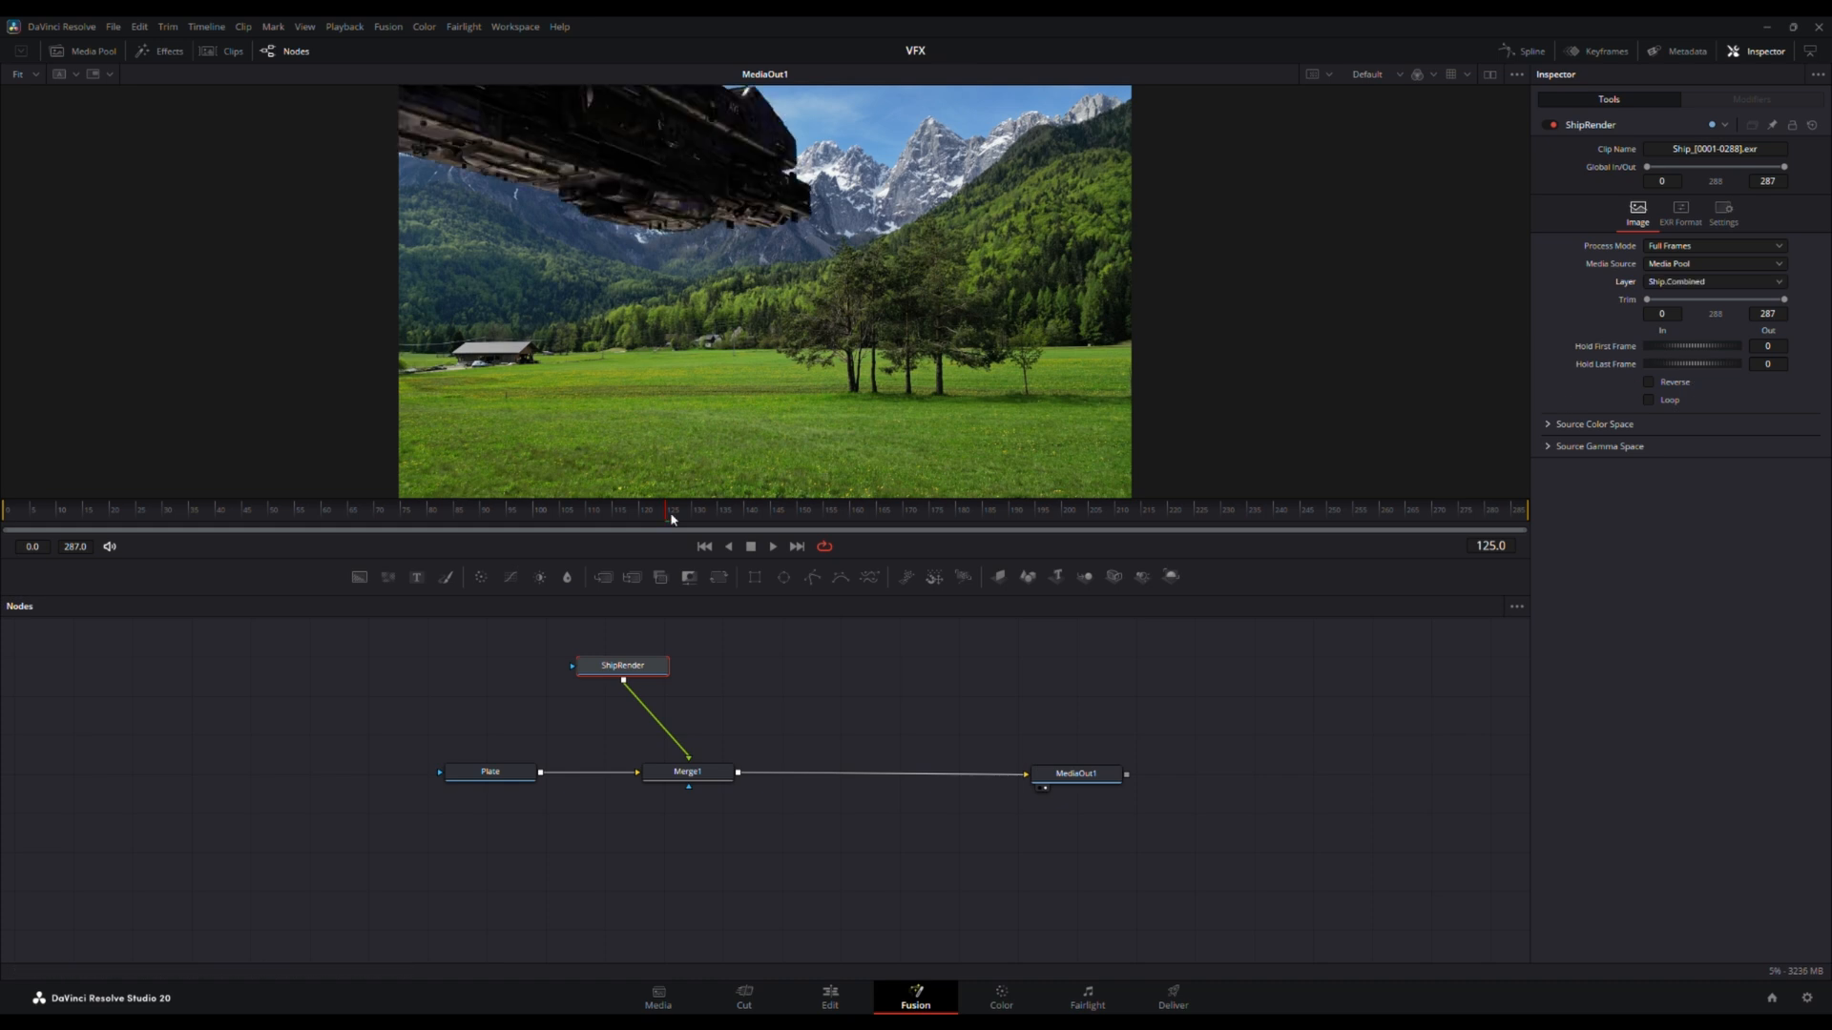
{"action": "left_click_drag", "start_coordinate": [670, 519], "coordinate": [856, 536]}
{"action": "left_click_drag", "start_coordinate": [623, 664], "coordinate": [681, 673]}
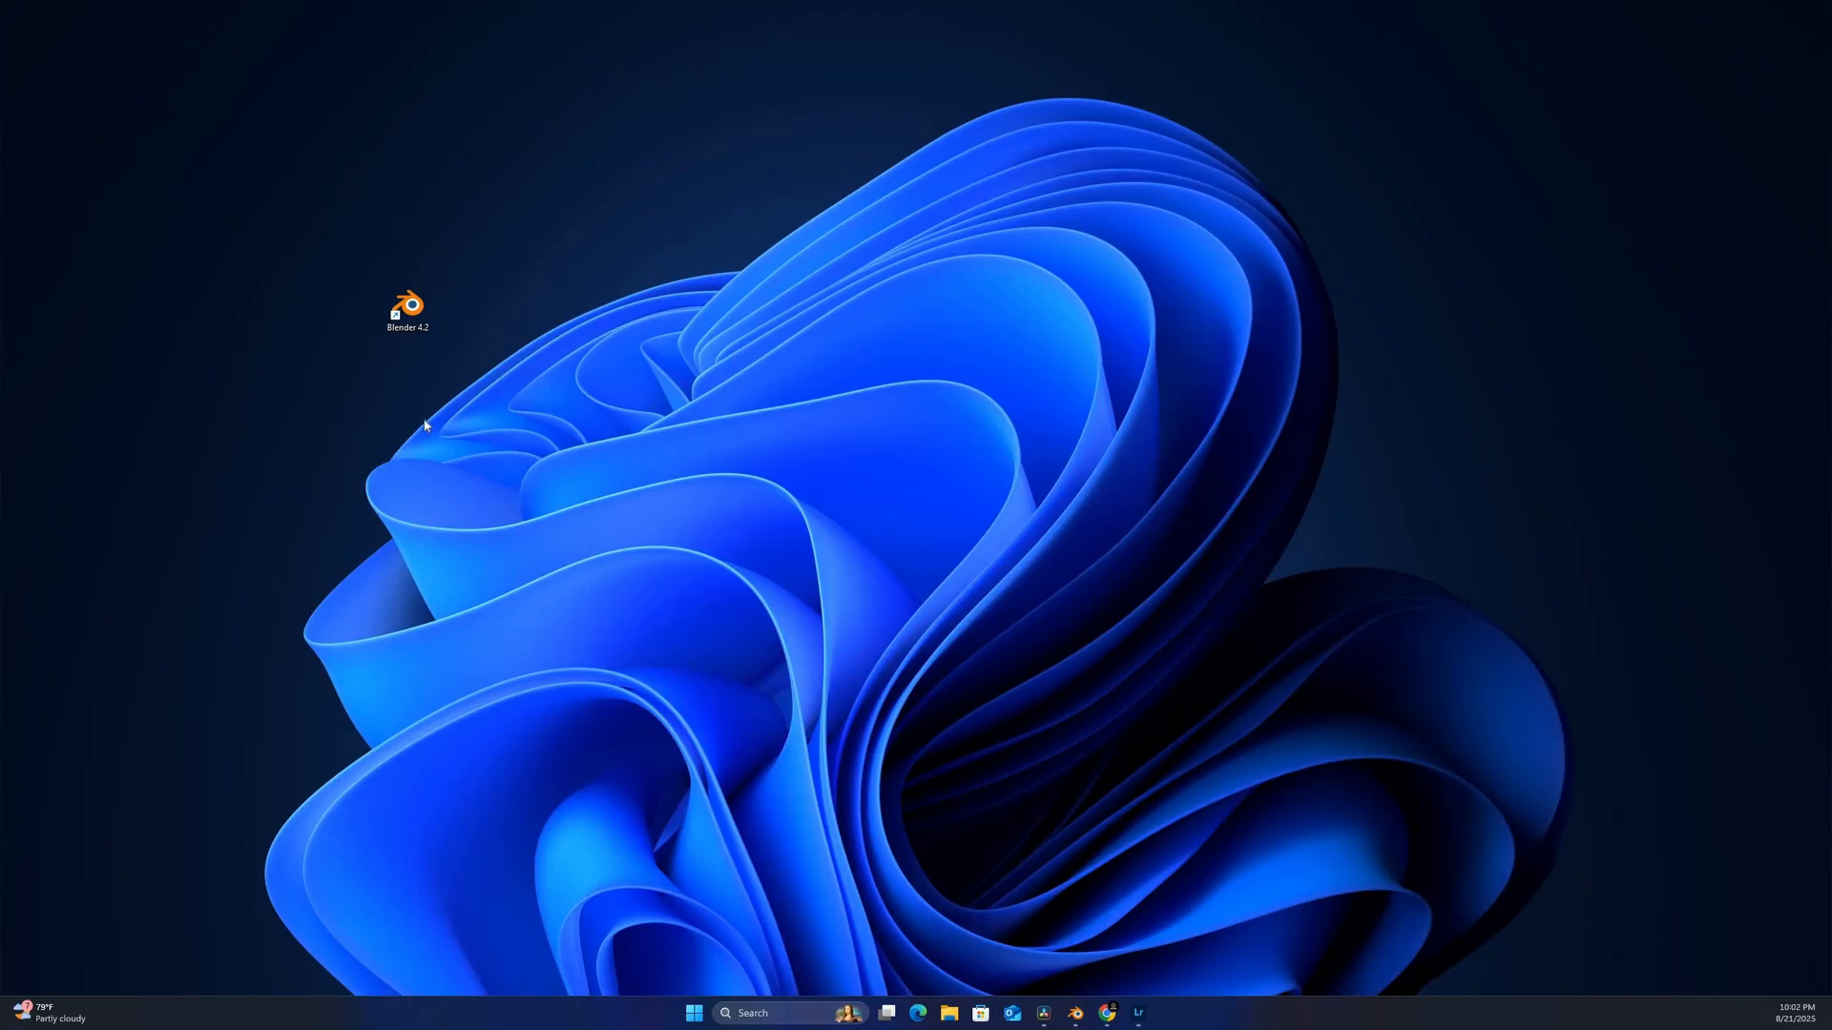
- Open the Blender 4.2 shortcut's file location and browse to the 4.2 > datafiles > colormanagement folder
{"action": "double_click", "coordinate": [412, 314]}
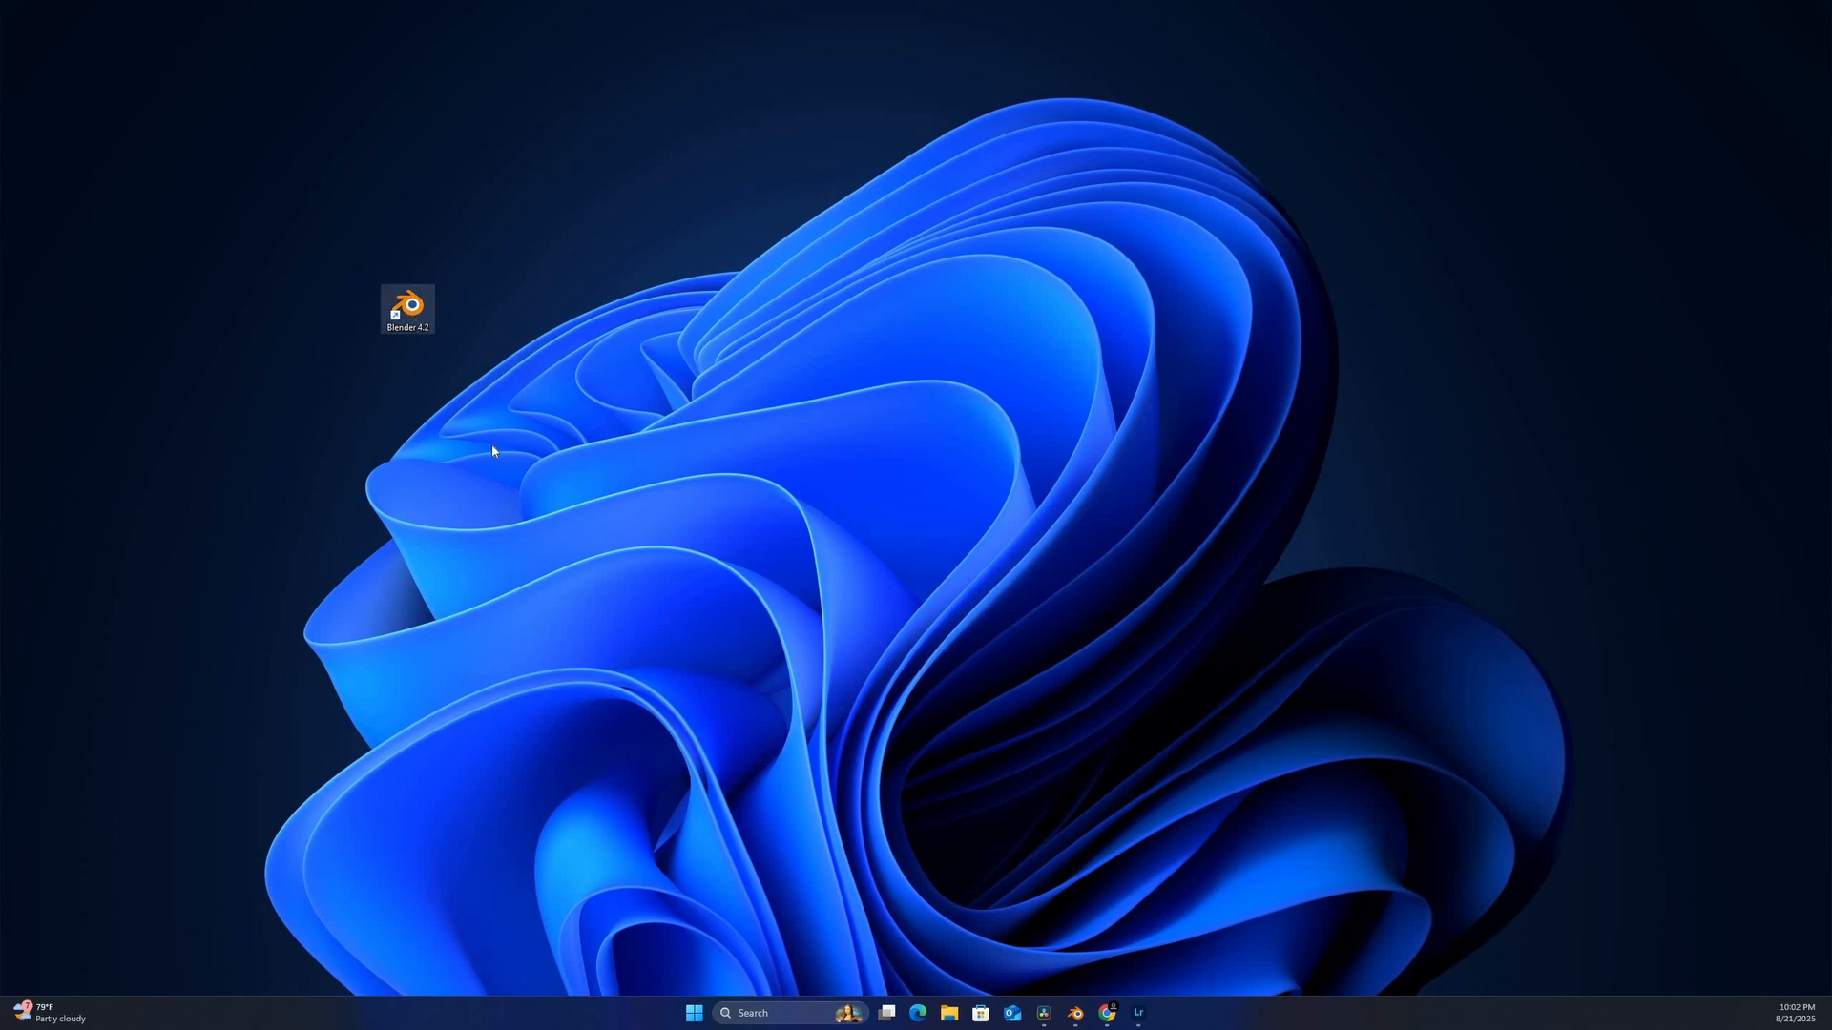
{"action": "right_click", "coordinate": [411, 310]}
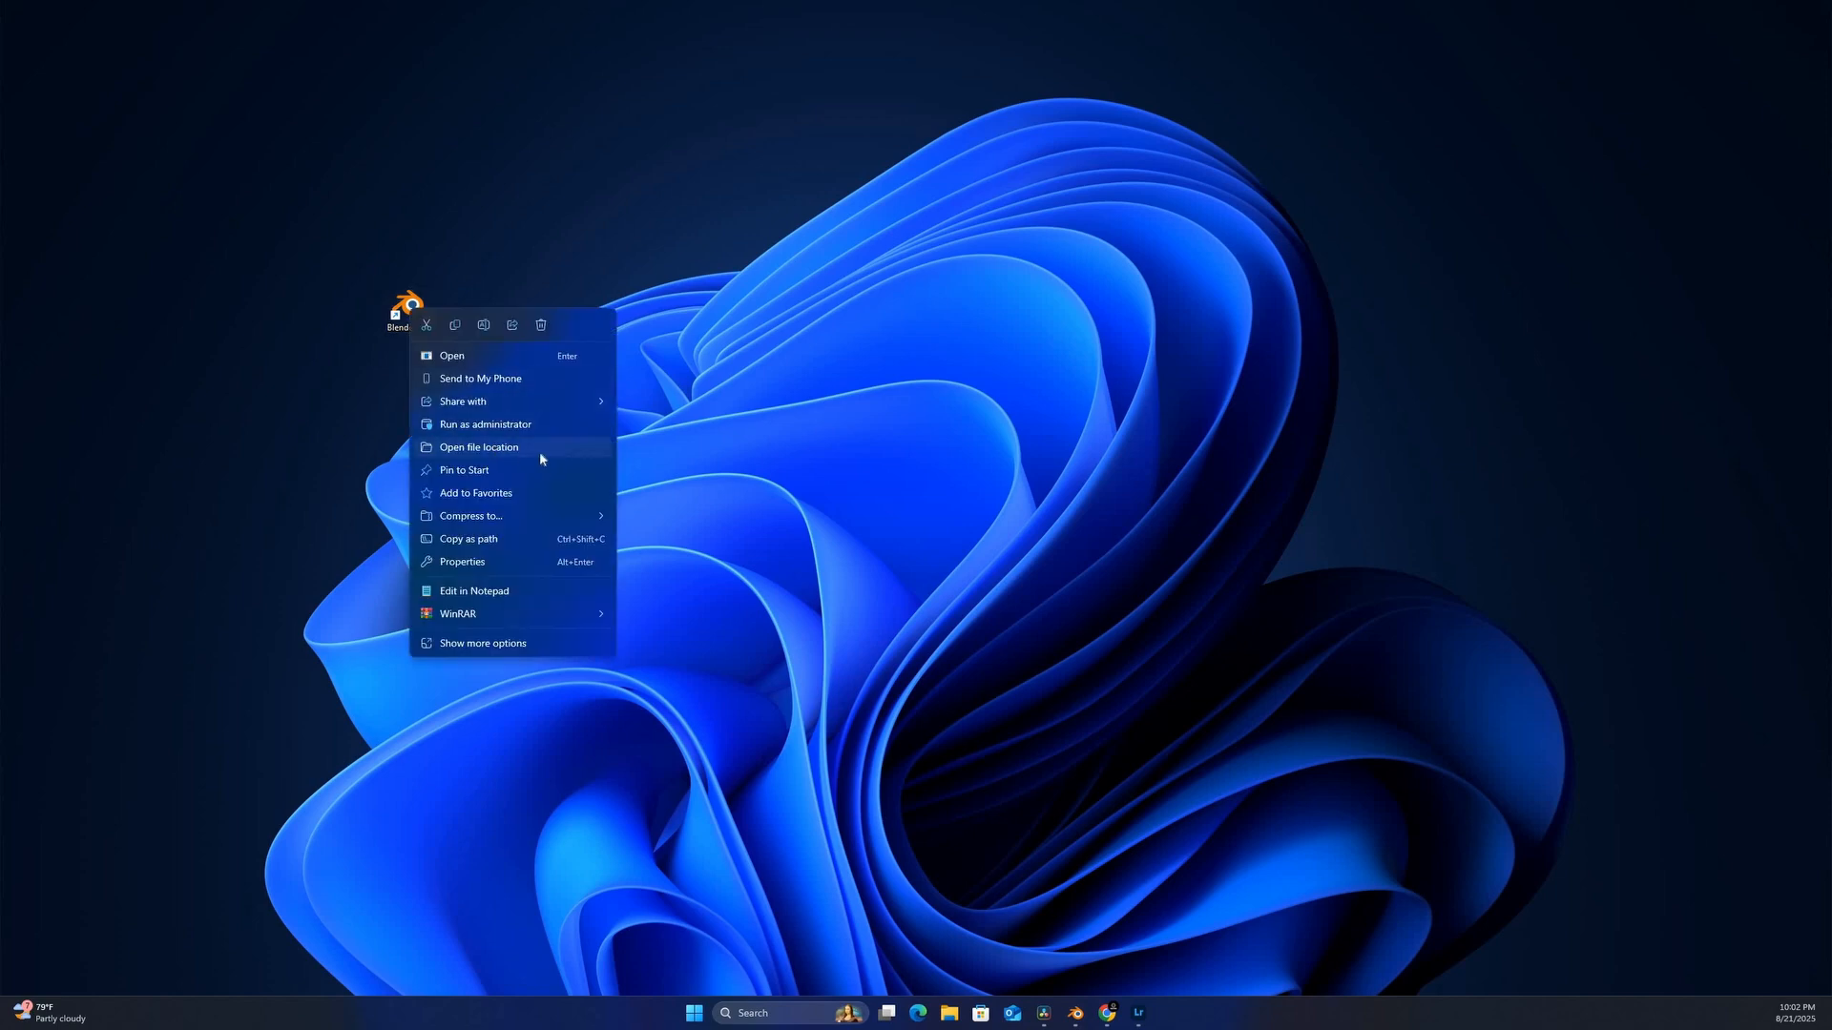
{"action": "left_click", "coordinate": [539, 450]}
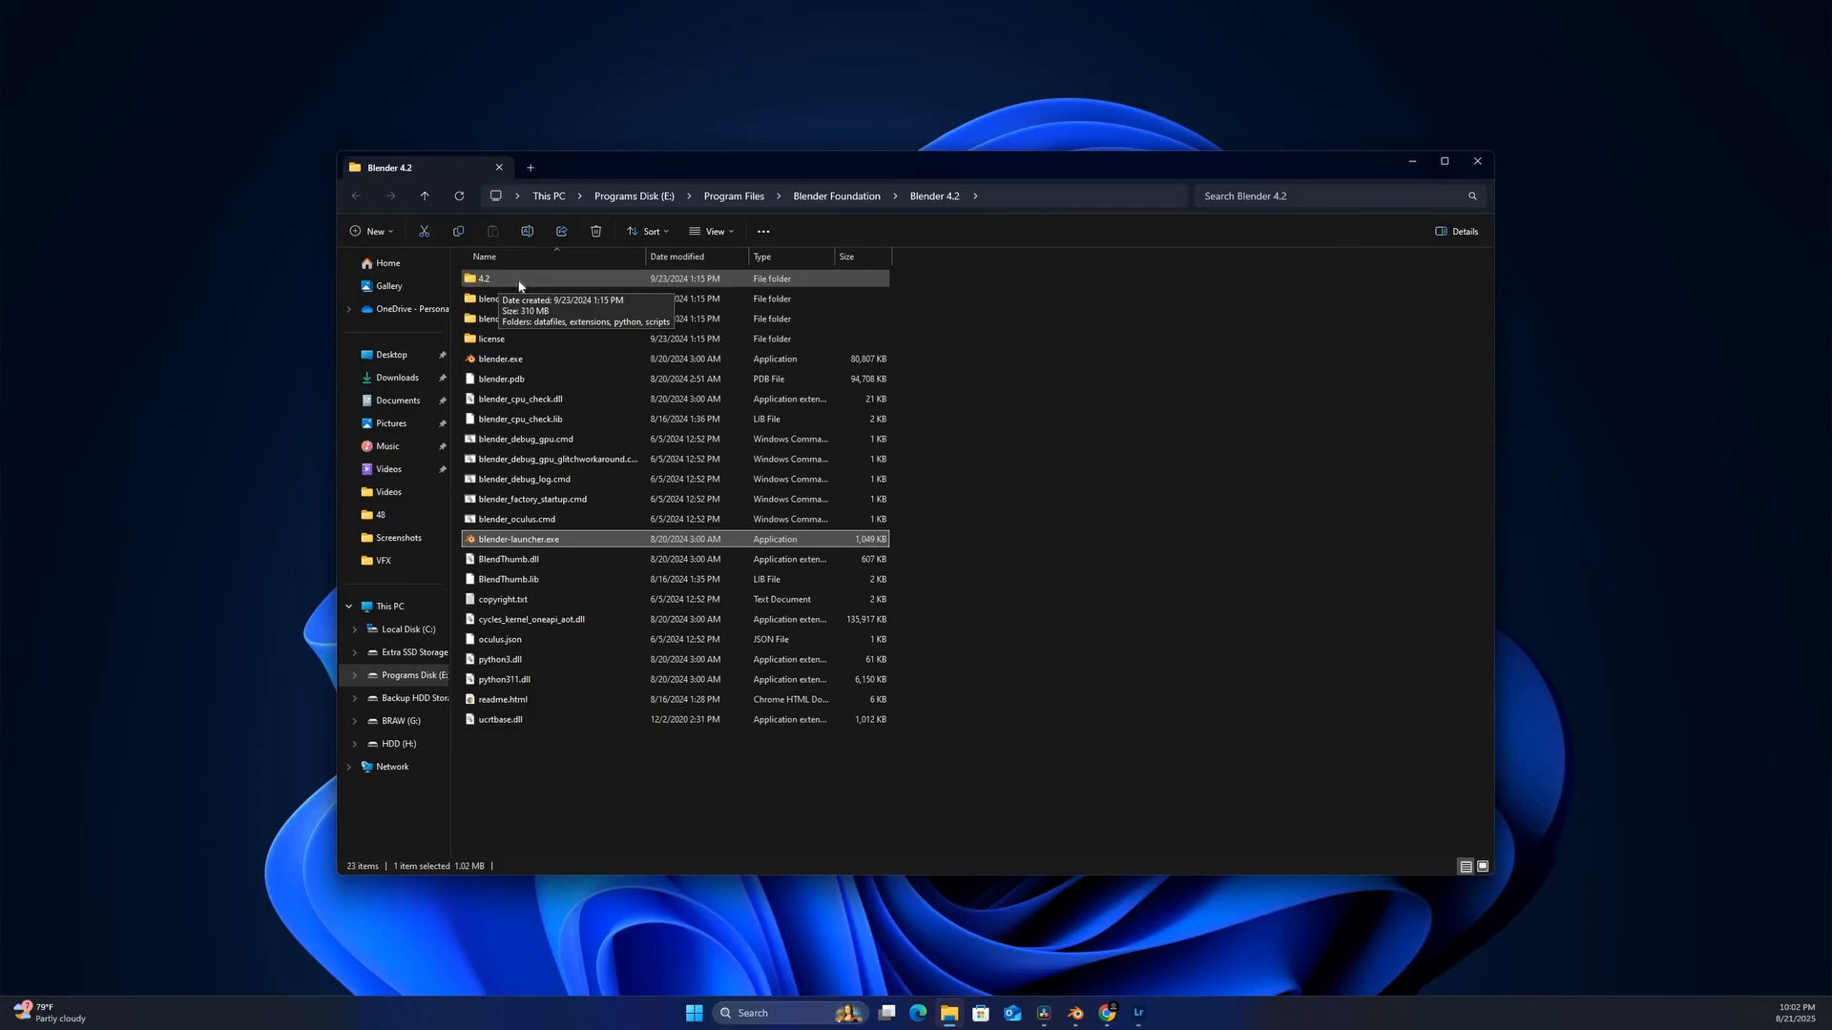
{"action": "double_click", "coordinate": [519, 286]}
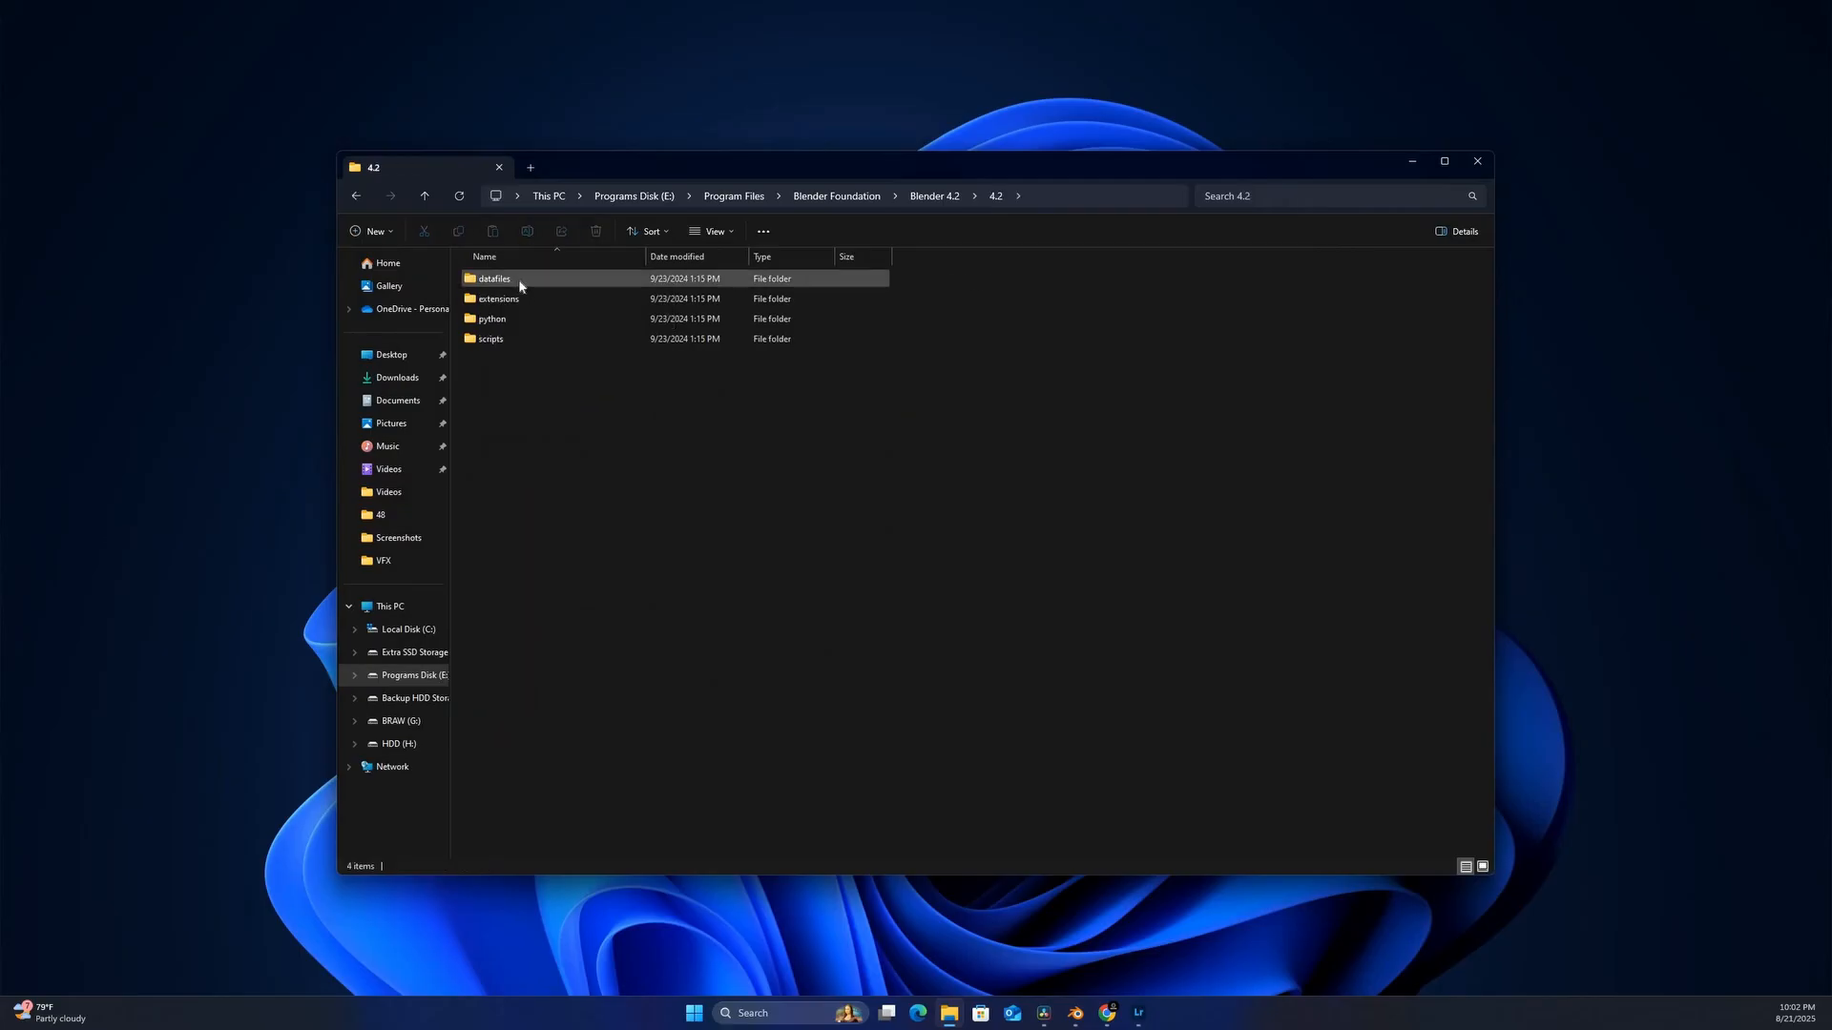
{"action": "double_click", "coordinate": [521, 282]}
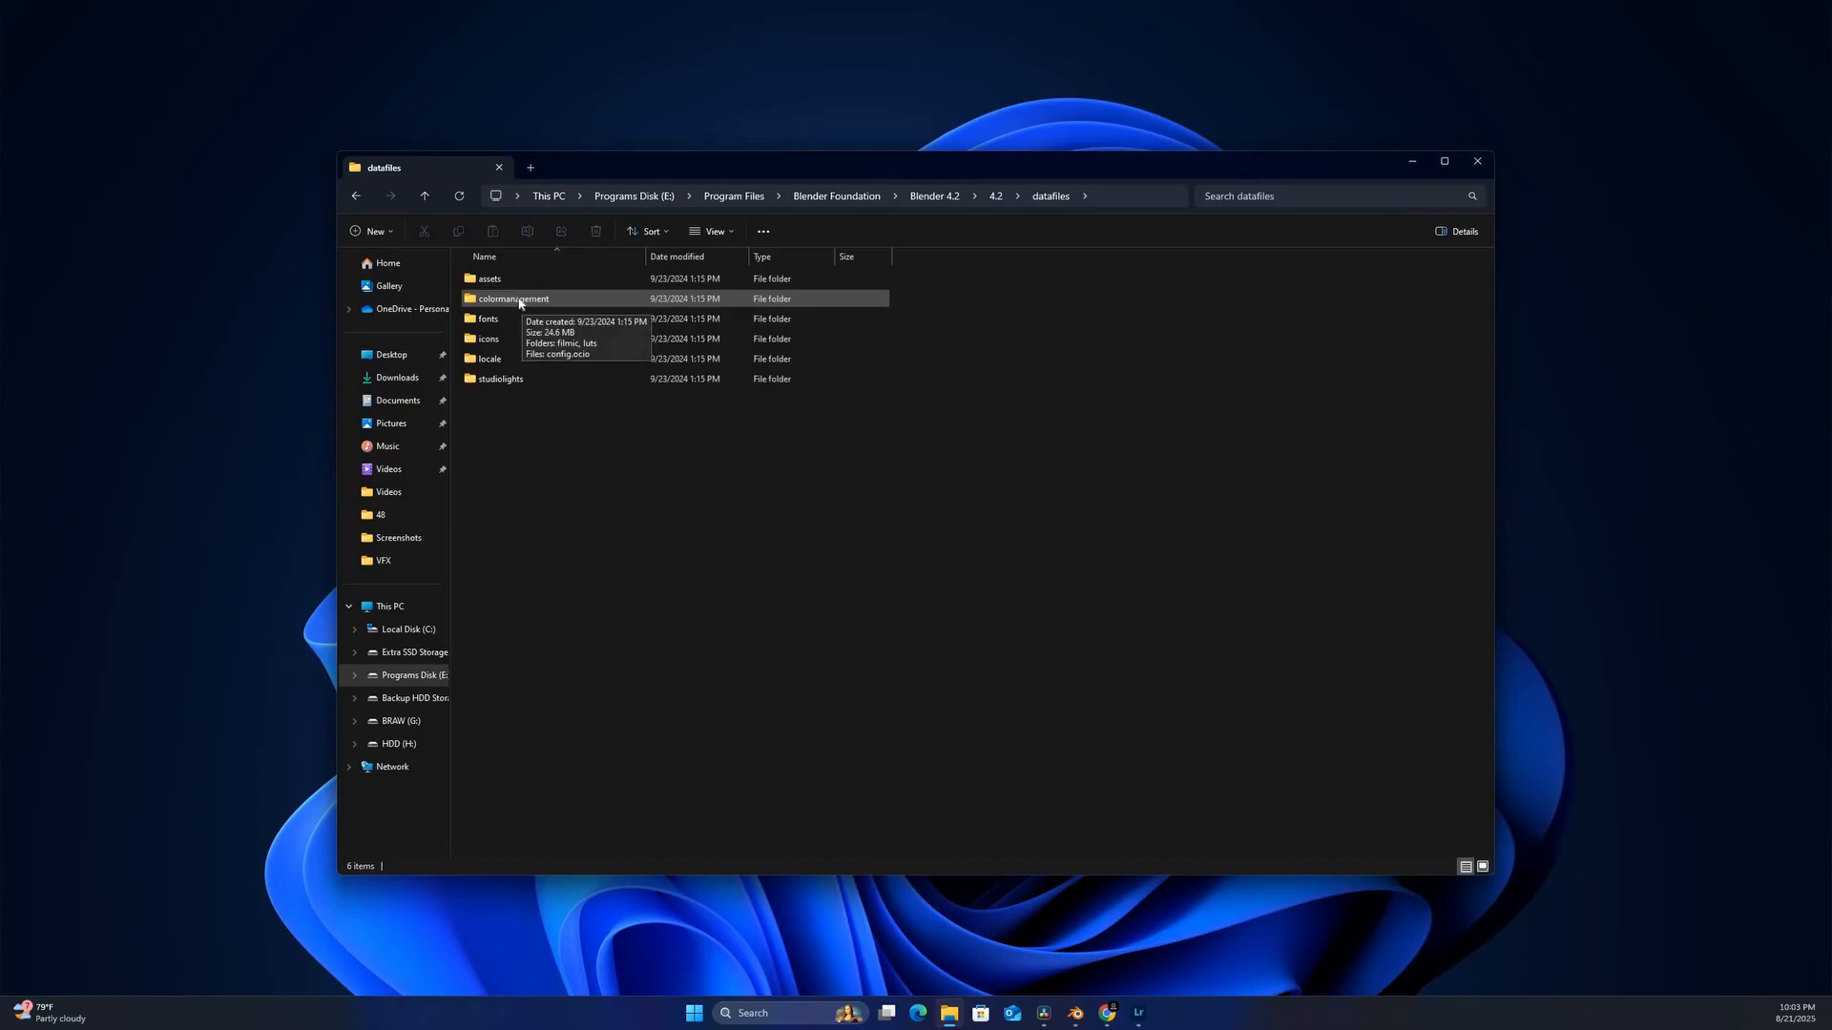
{"action": "double_click", "coordinate": [538, 296]}
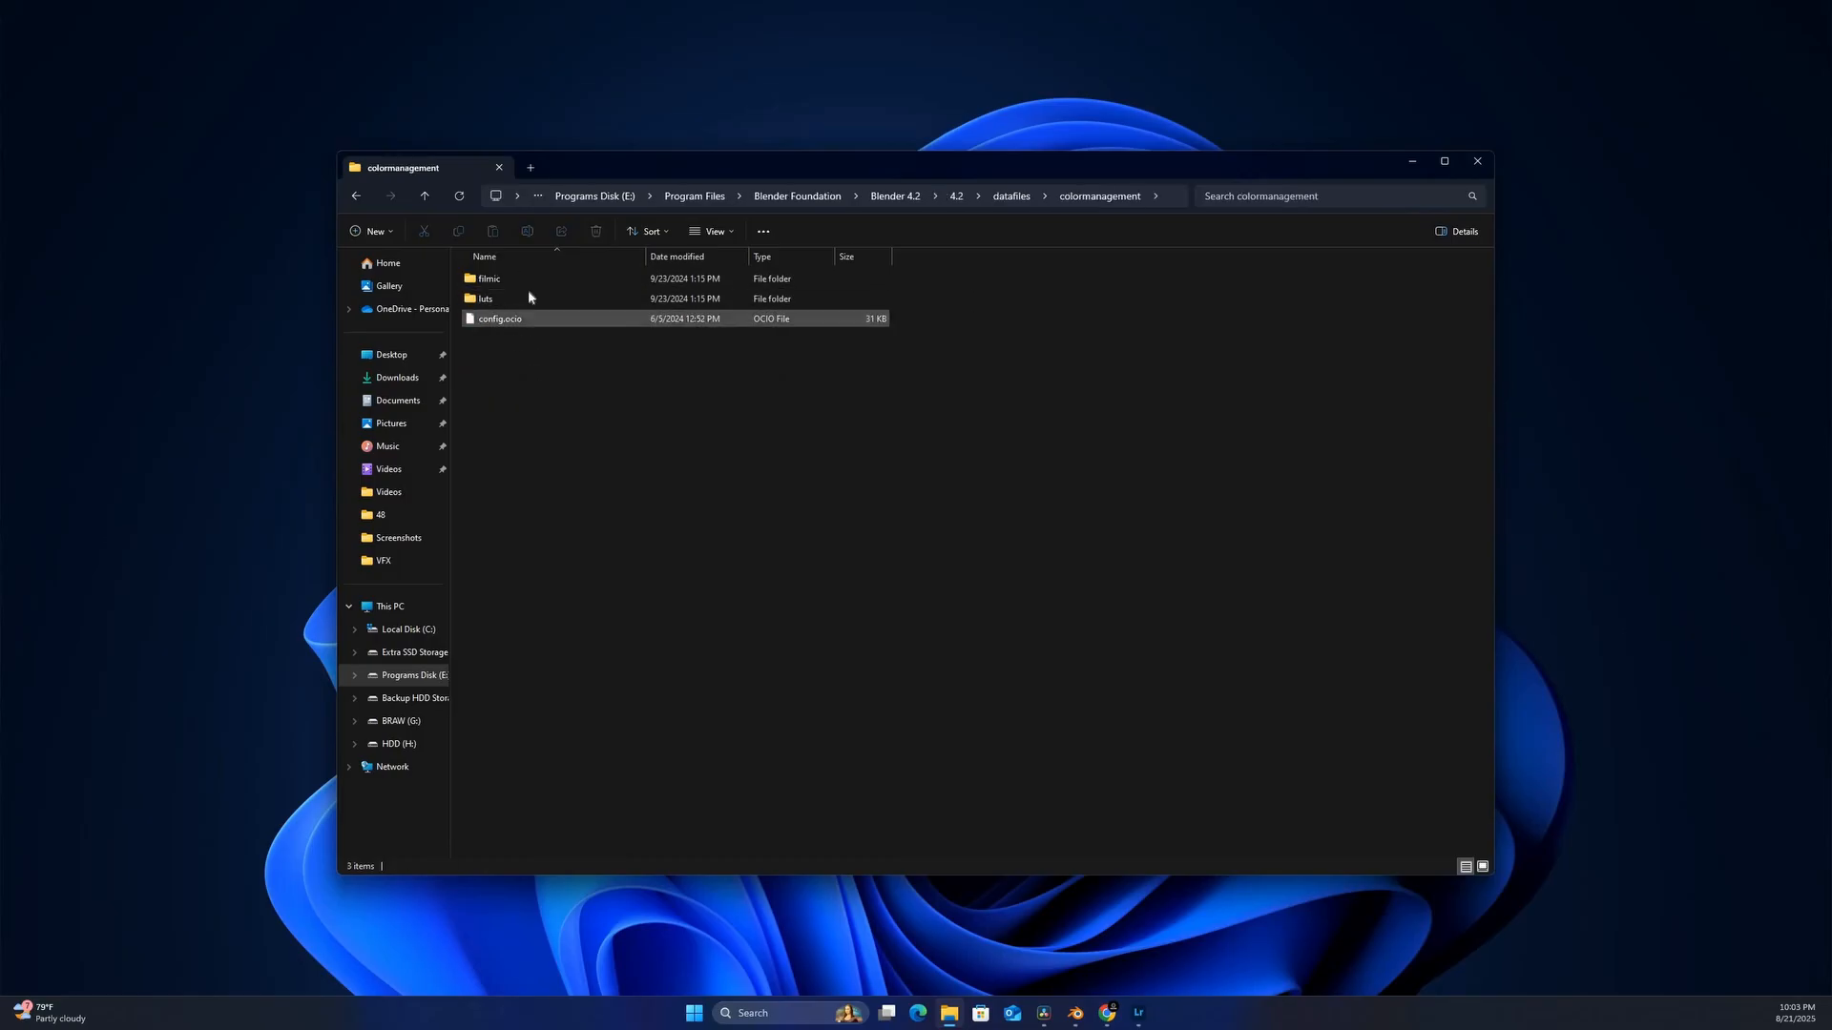
{"action": "mouse_move", "coordinate": [529, 296]}
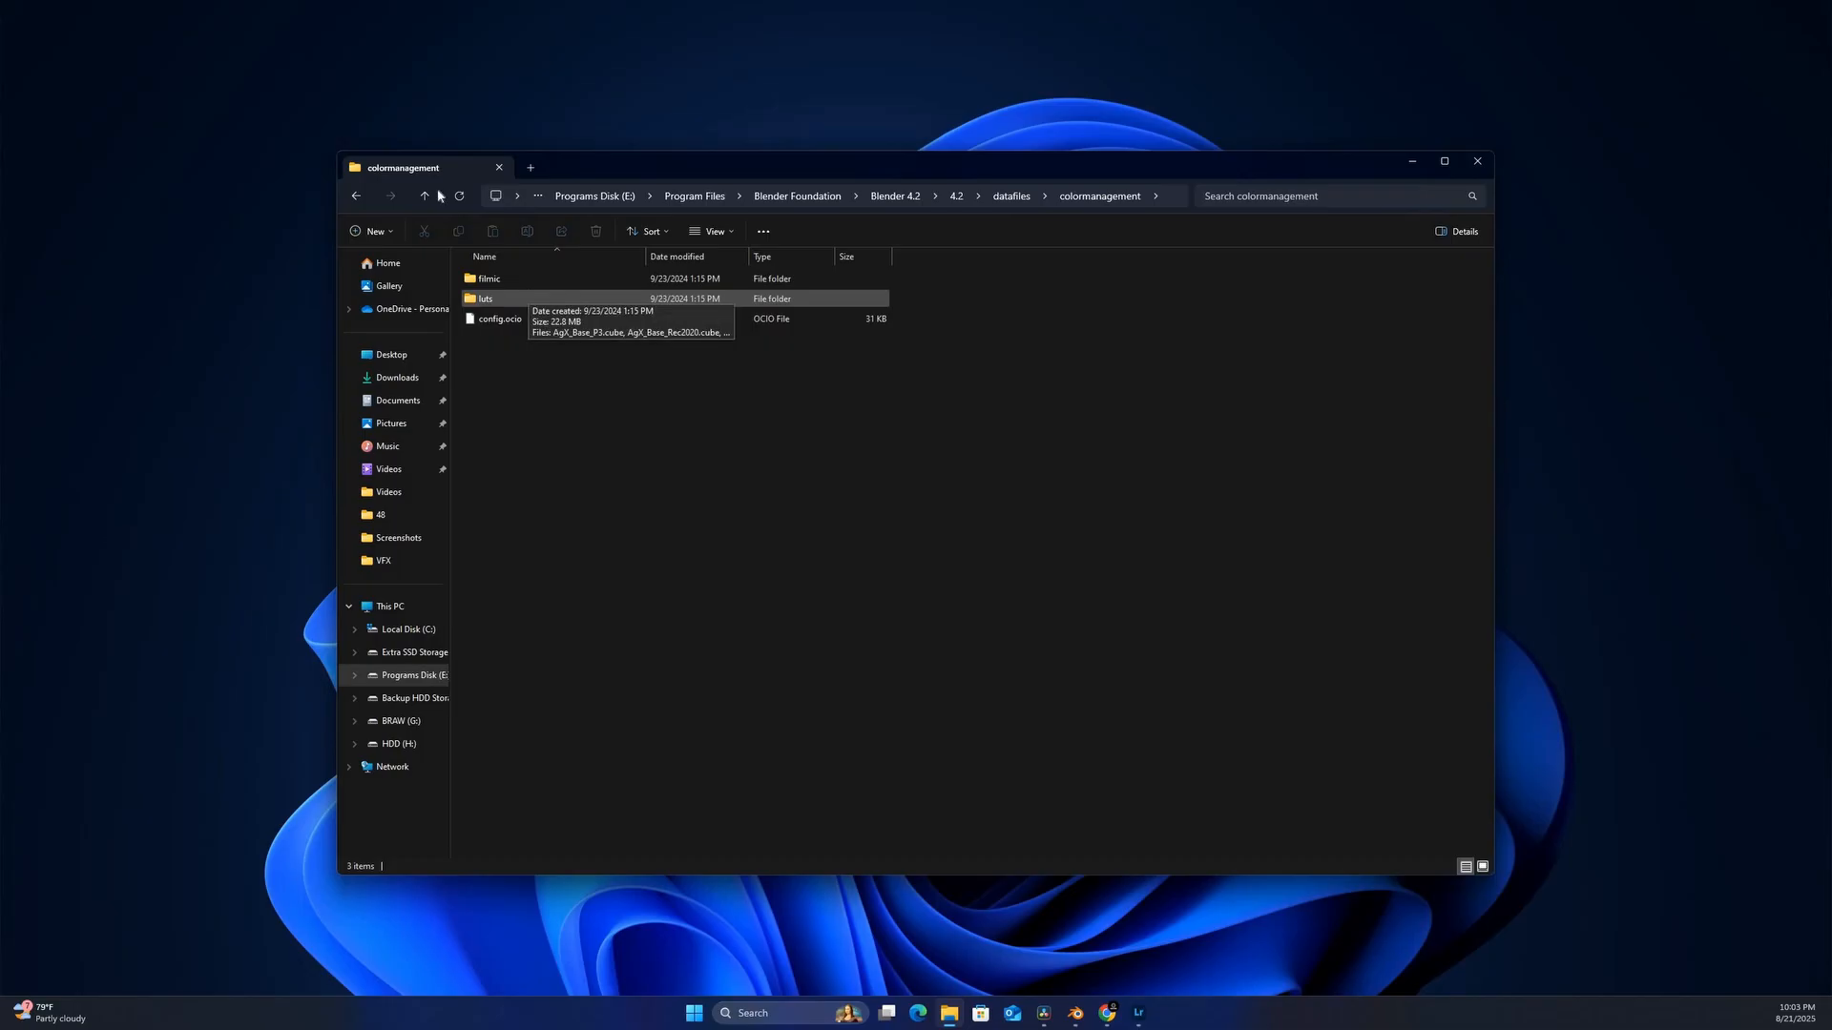
- Try to move the colormanagement folder out of datafiles to the desktop
{"action": "key", "text": "alt+Up"}
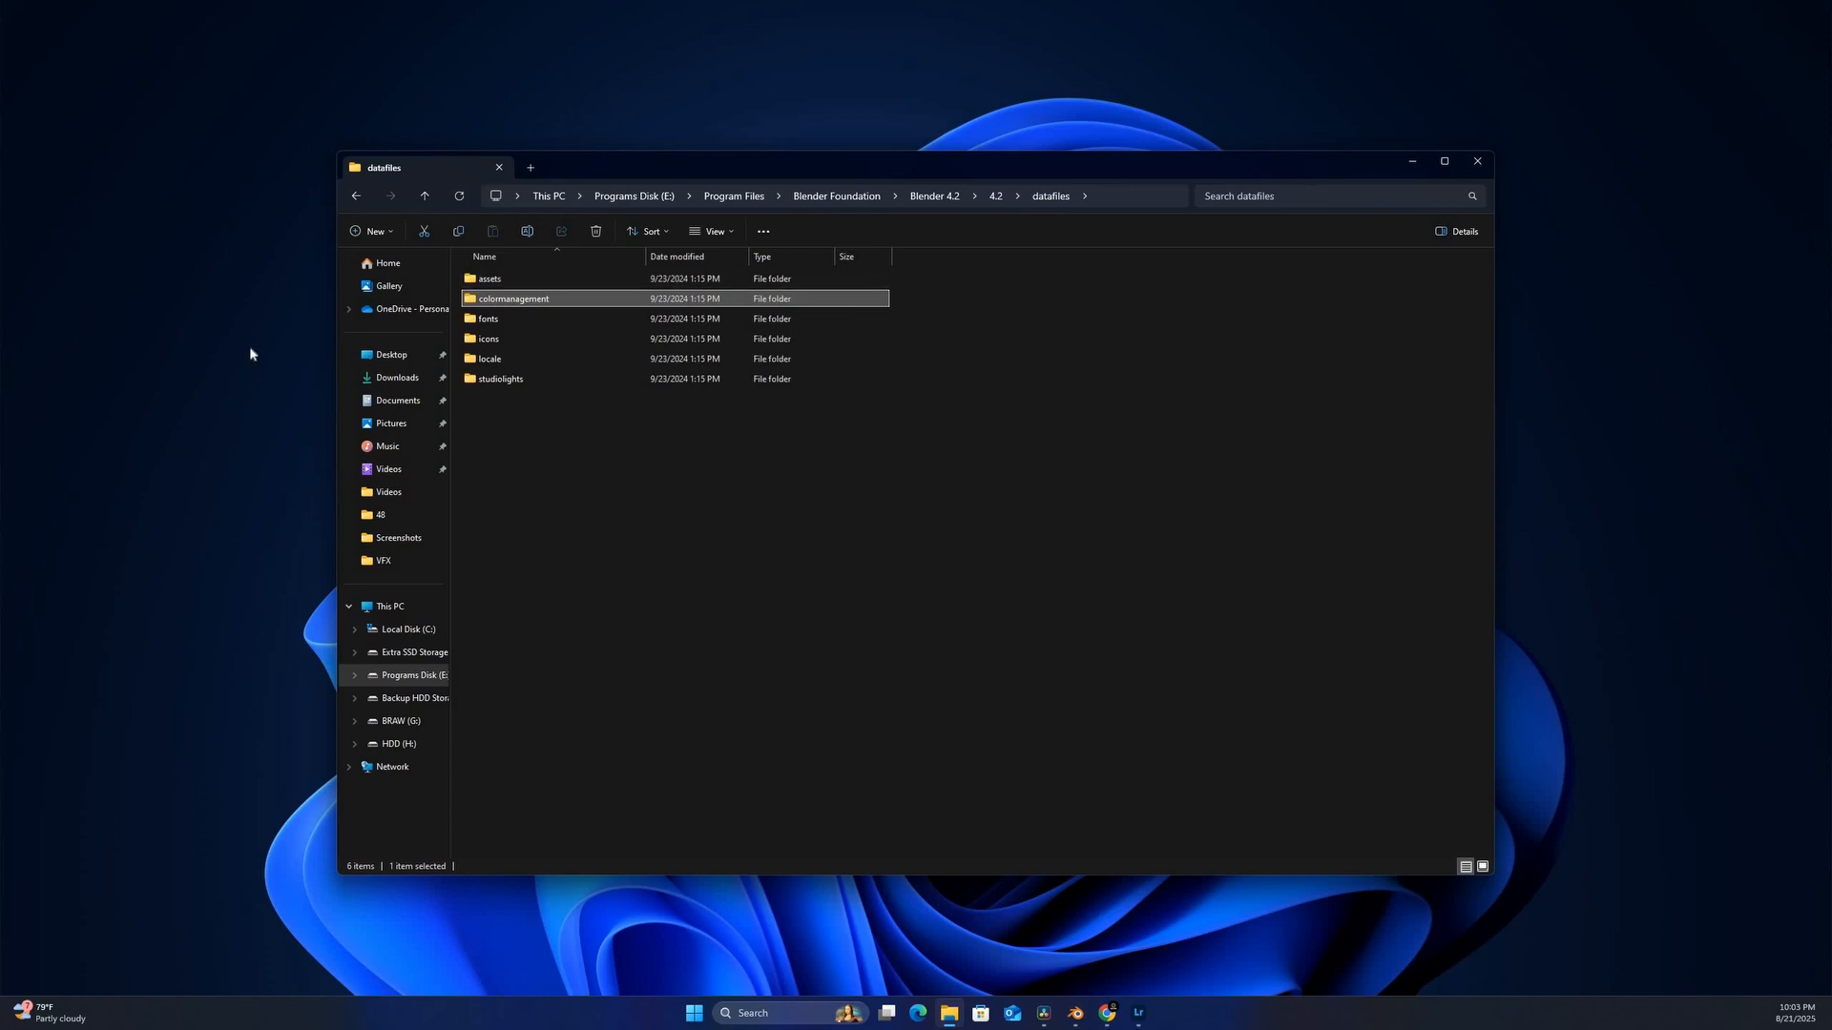
{"action": "left_click_drag", "start_coordinate": [513, 299], "coordinate": [246, 355]}
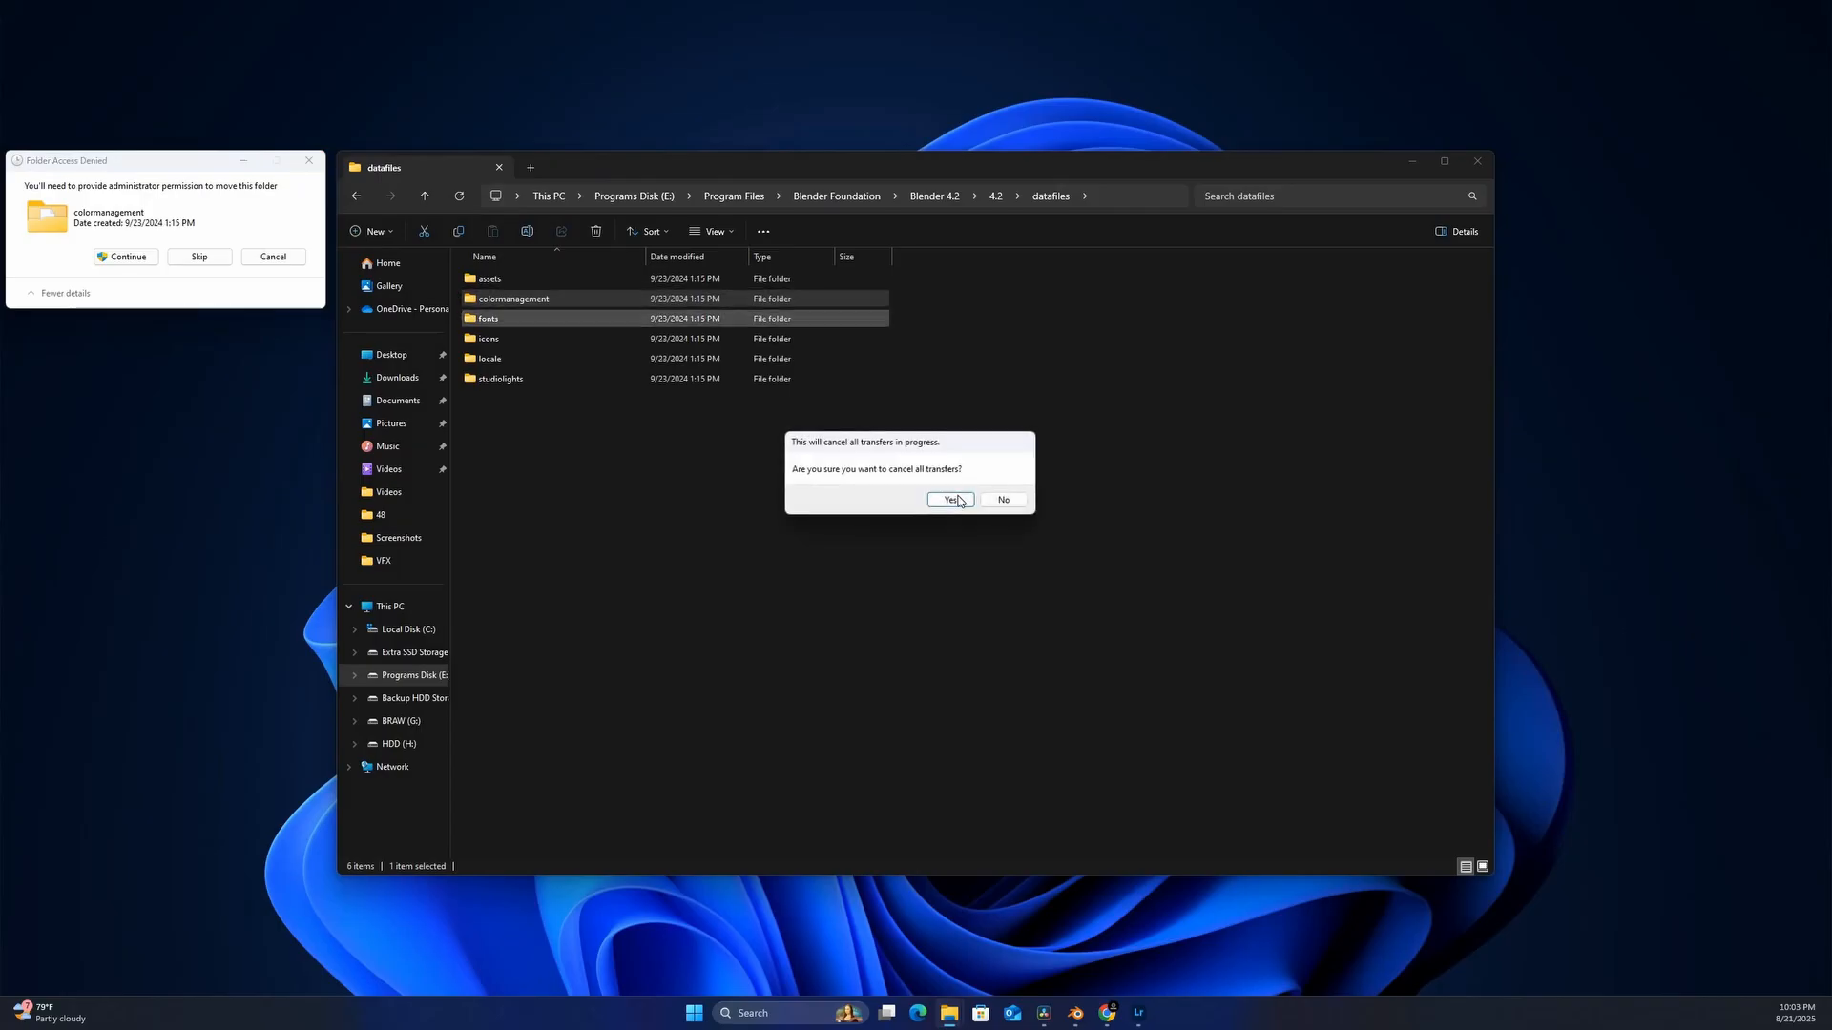
{"action": "key", "text": "Return"}
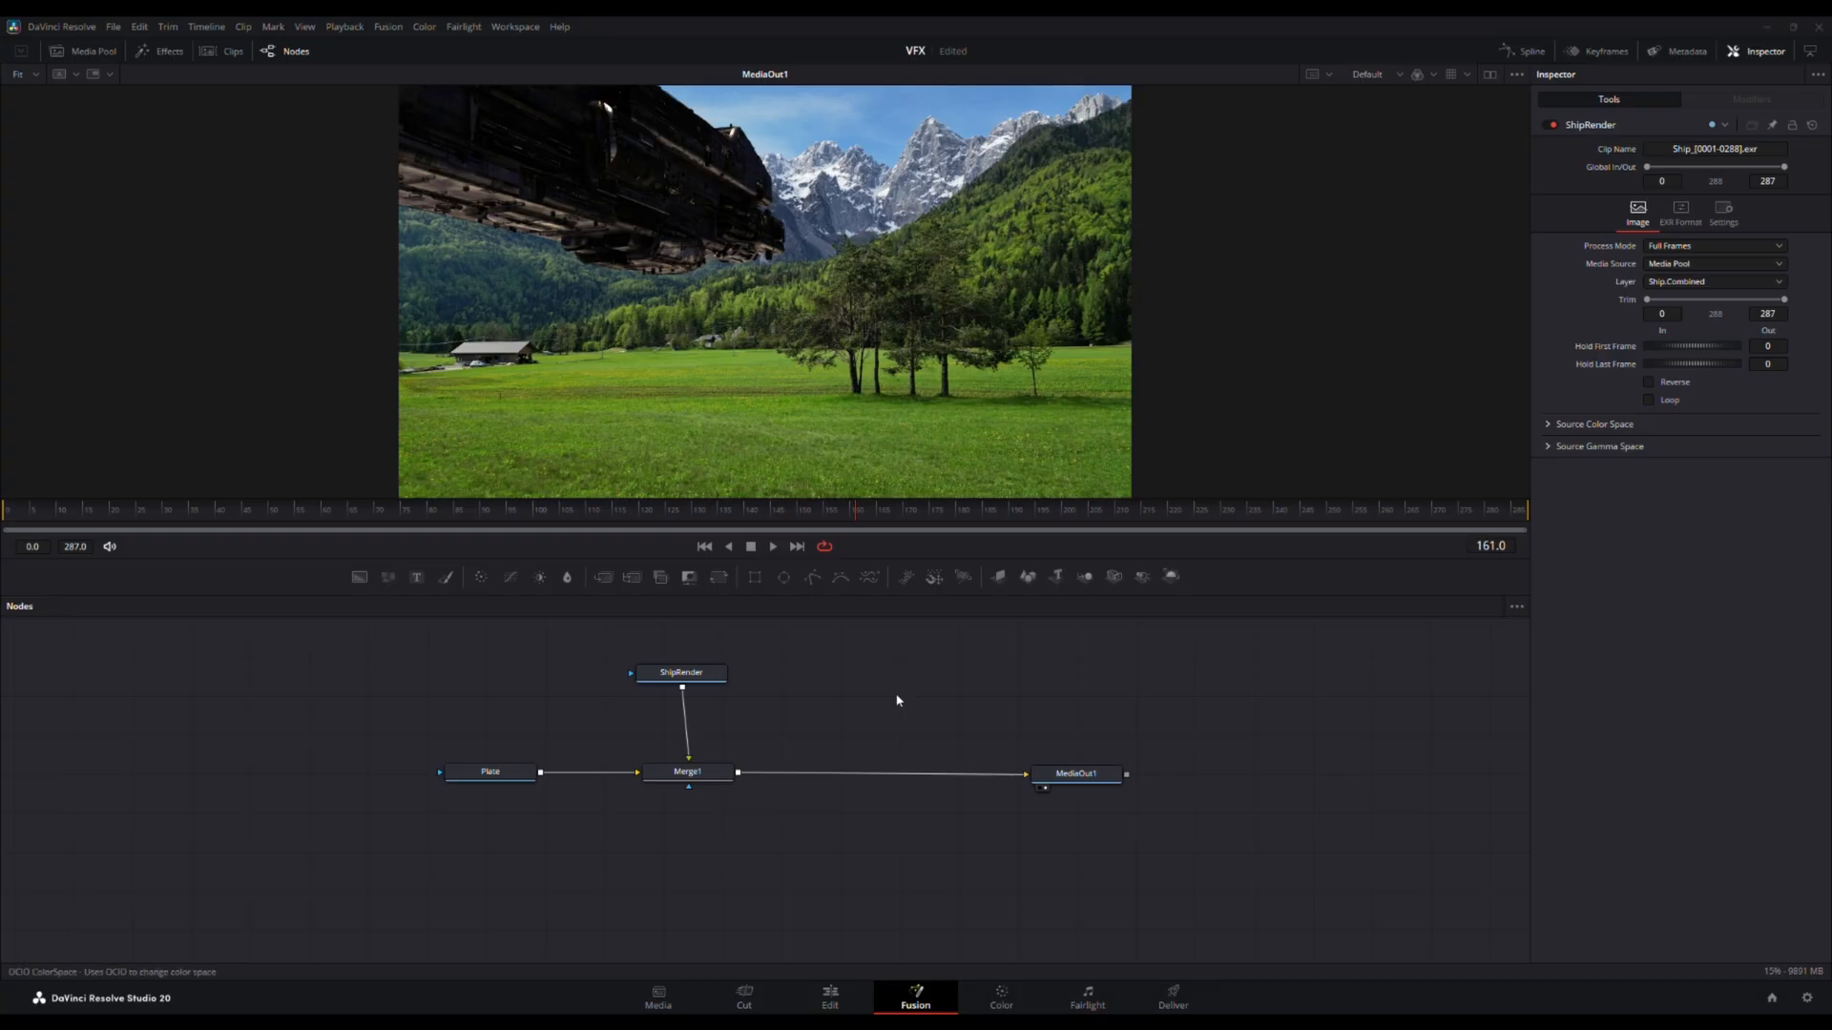
- Insert an OCIOColorSpace node between ShipRender and Merge1
{"action": "left_click", "coordinate": [1290, 689]}
{"action": "left_click_drag", "start_coordinate": [916, 703], "coordinate": [705, 729]}
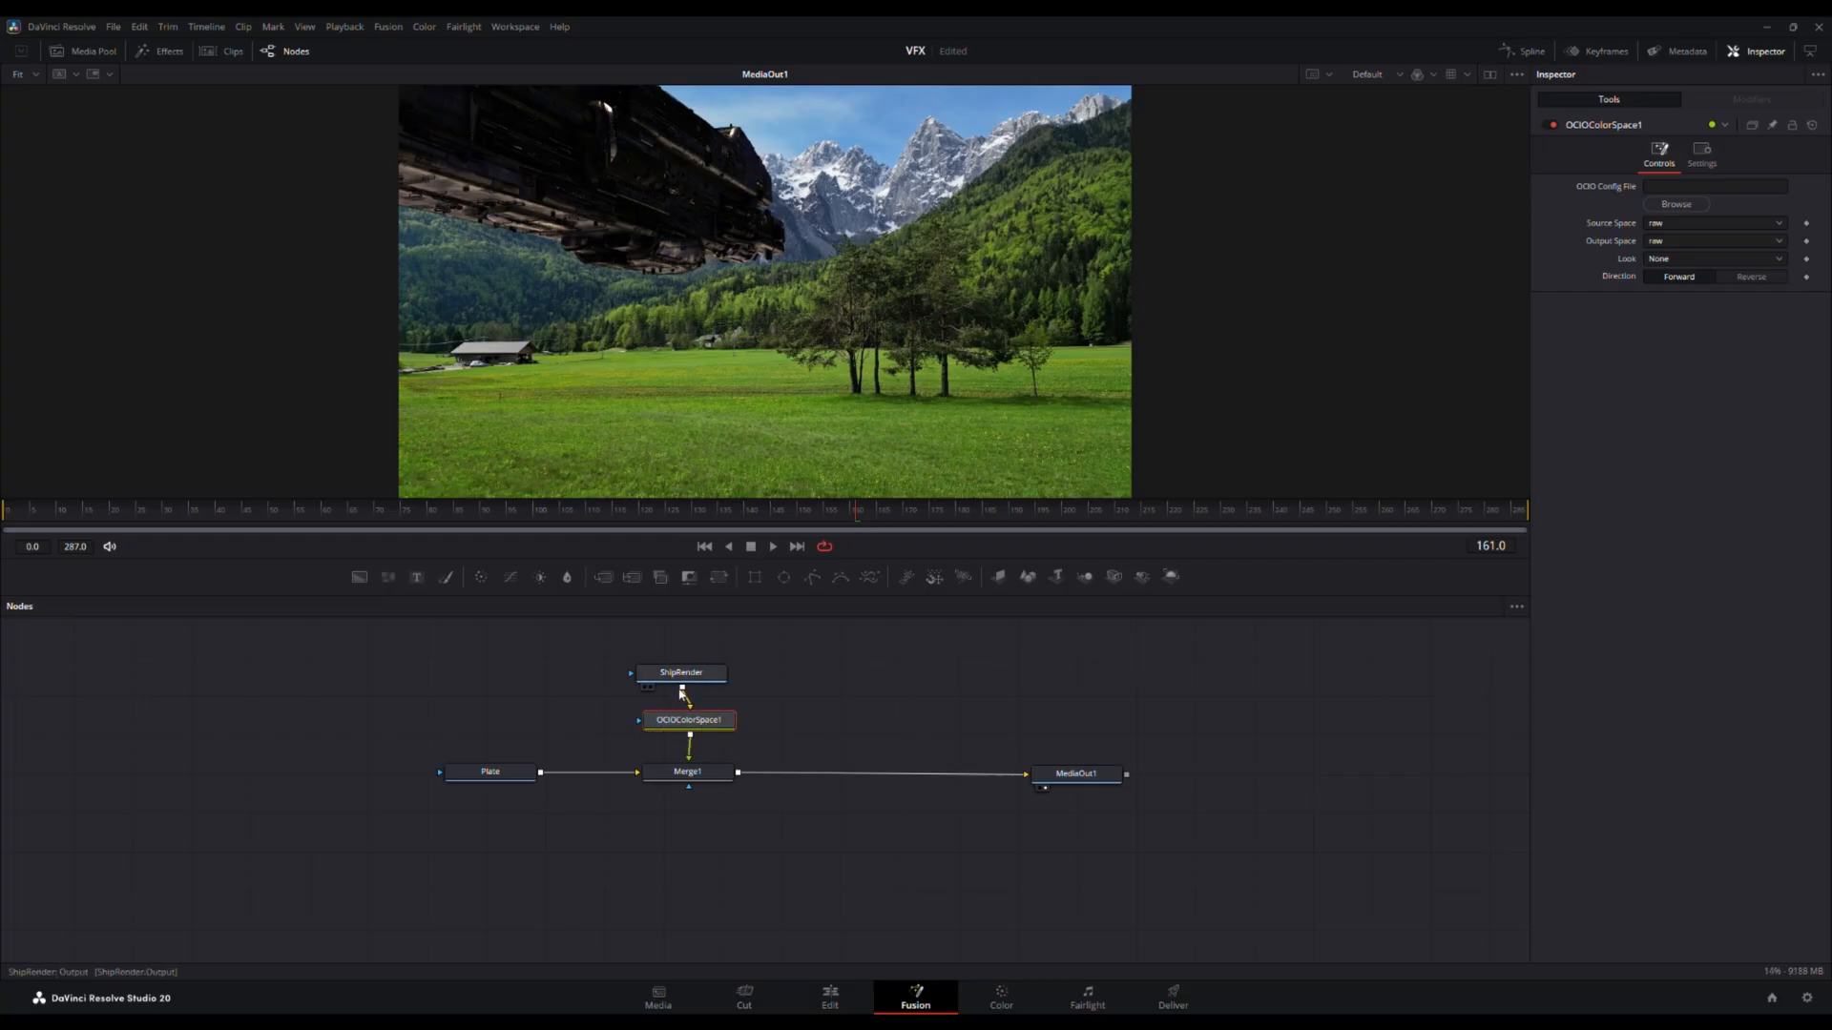
- Load the OCIO config from the ColorManBlender folder, setting Source Space to Linear Rec.709 and Output Space to AgX Base sRGB
{"action": "left_click", "coordinate": [1676, 206]}
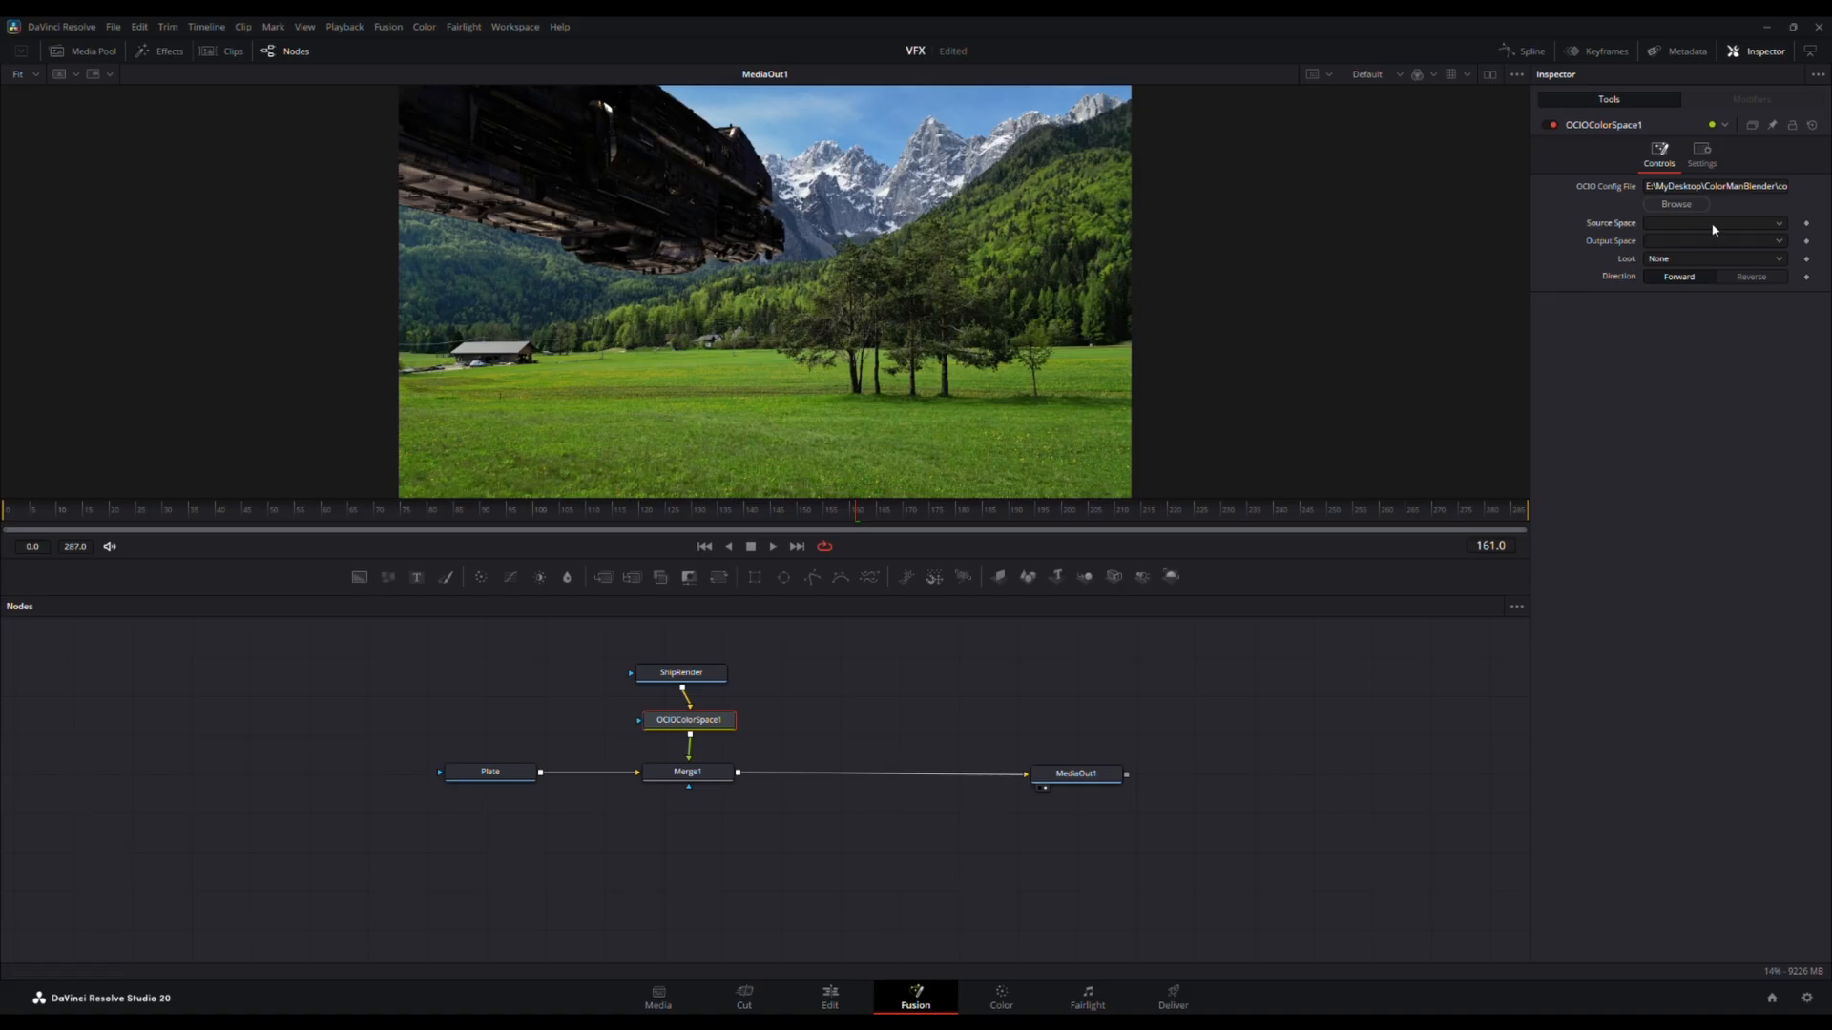
{"action": "left_click", "coordinate": [1694, 277]}
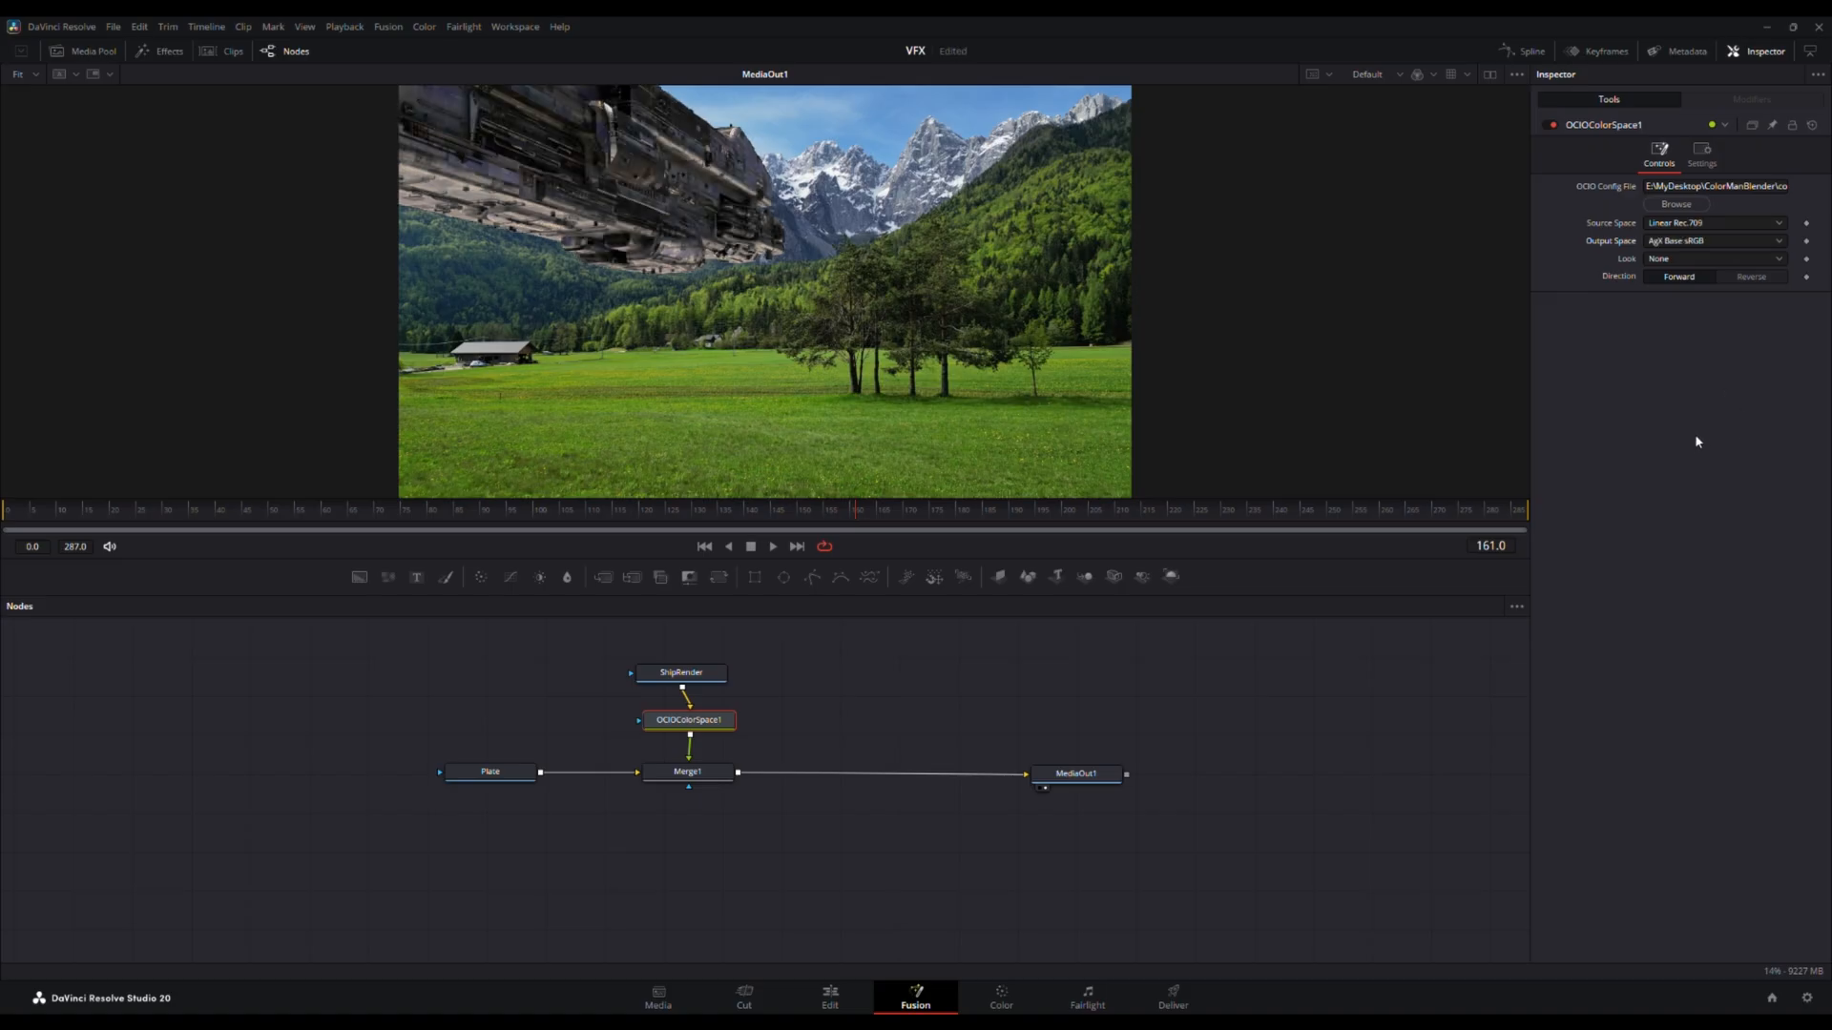
- Rename the Merge1 node as Ship_MRG and scrub through the timeline to preview the composited ship
{"action": "left_click", "coordinate": [708, 776]}
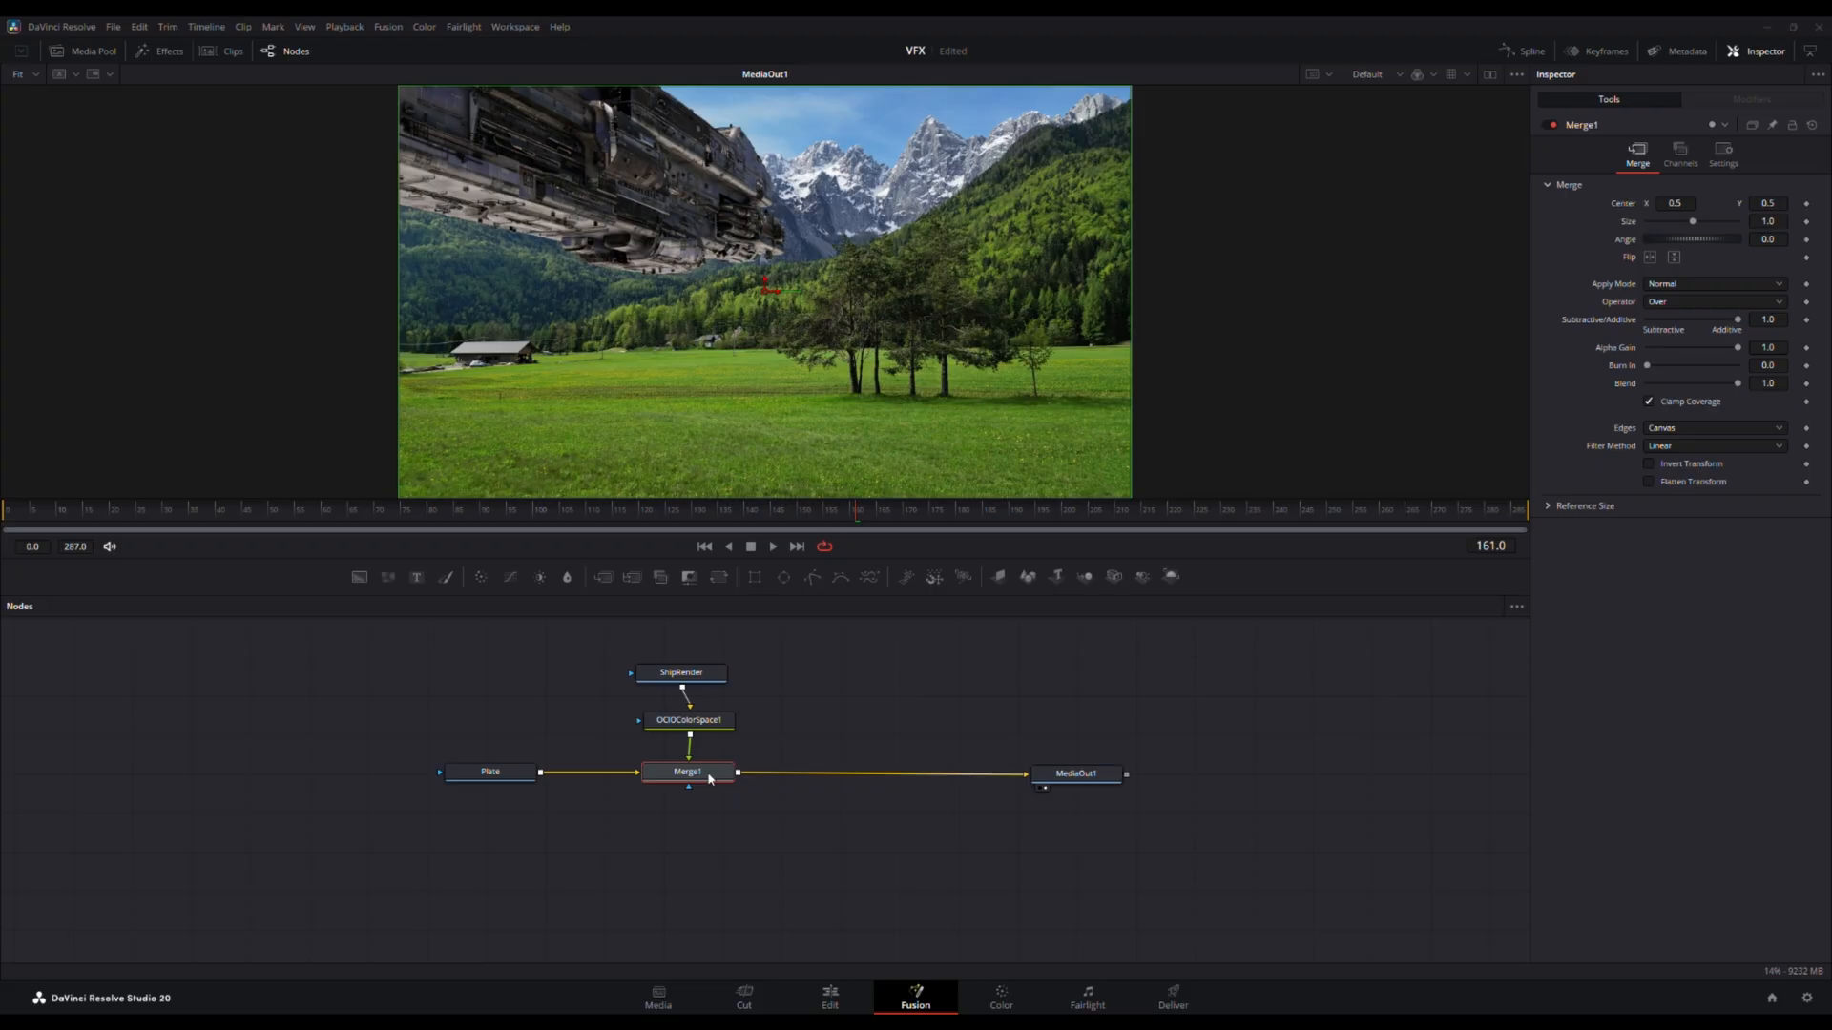
{"action": "key", "text": "Return"}
{"action": "left_click_drag", "start_coordinate": [610, 507], "coordinate": [1452, 517]}
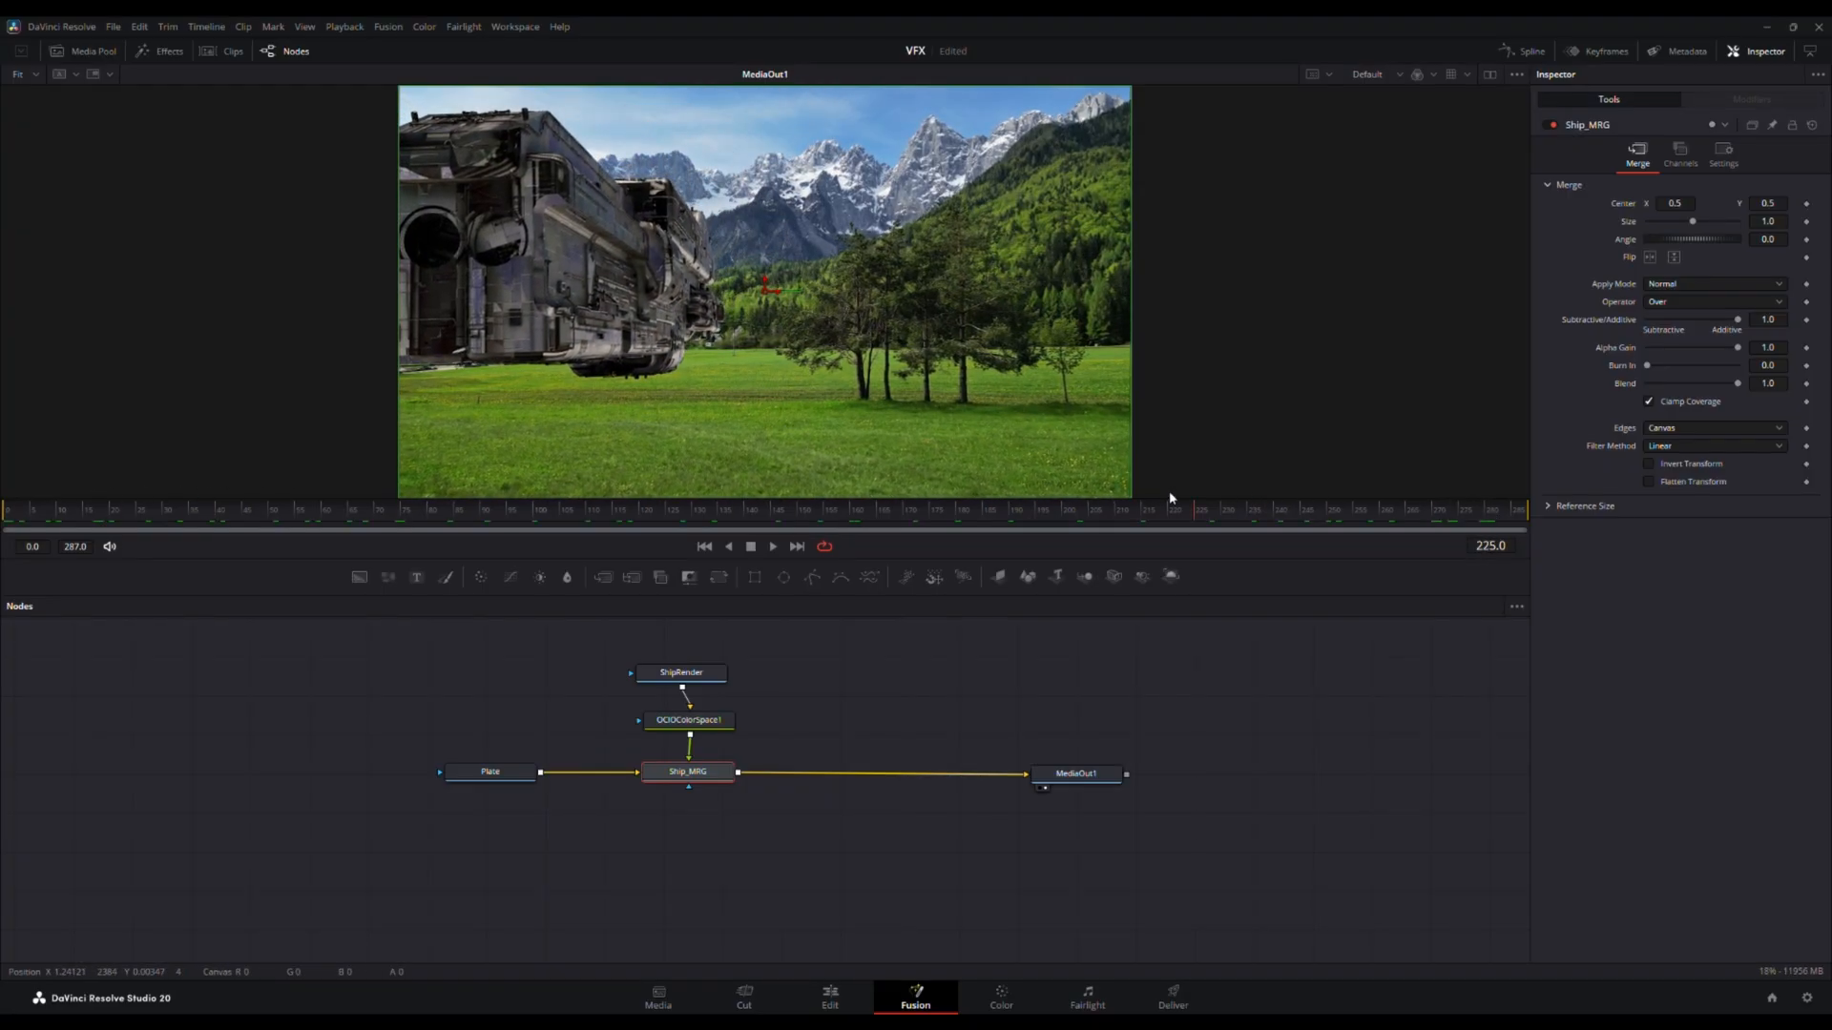
{"action": "left_click_drag", "start_coordinate": [1170, 499], "coordinate": [886, 482]}
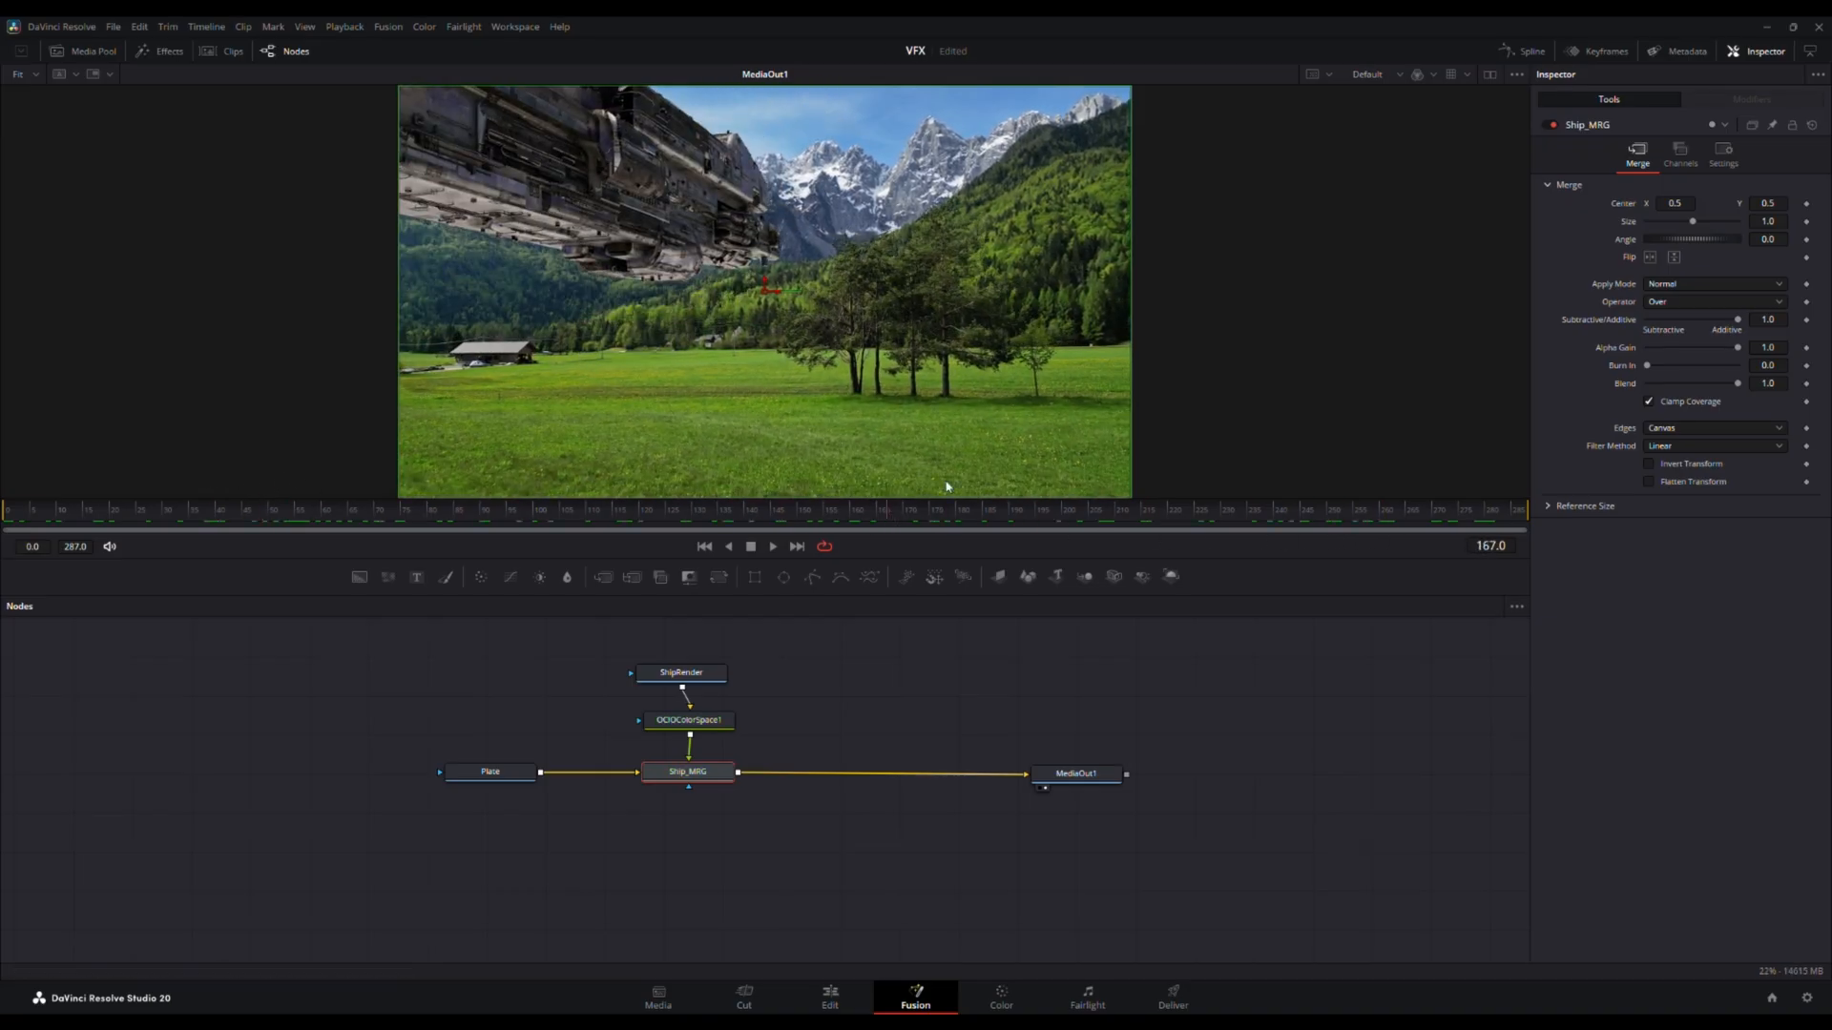
- Spread out the node graph by moving the ship branch and MediaOut1 away from Plate to make room between them
{"action": "left_click", "coordinate": [940, 691]}
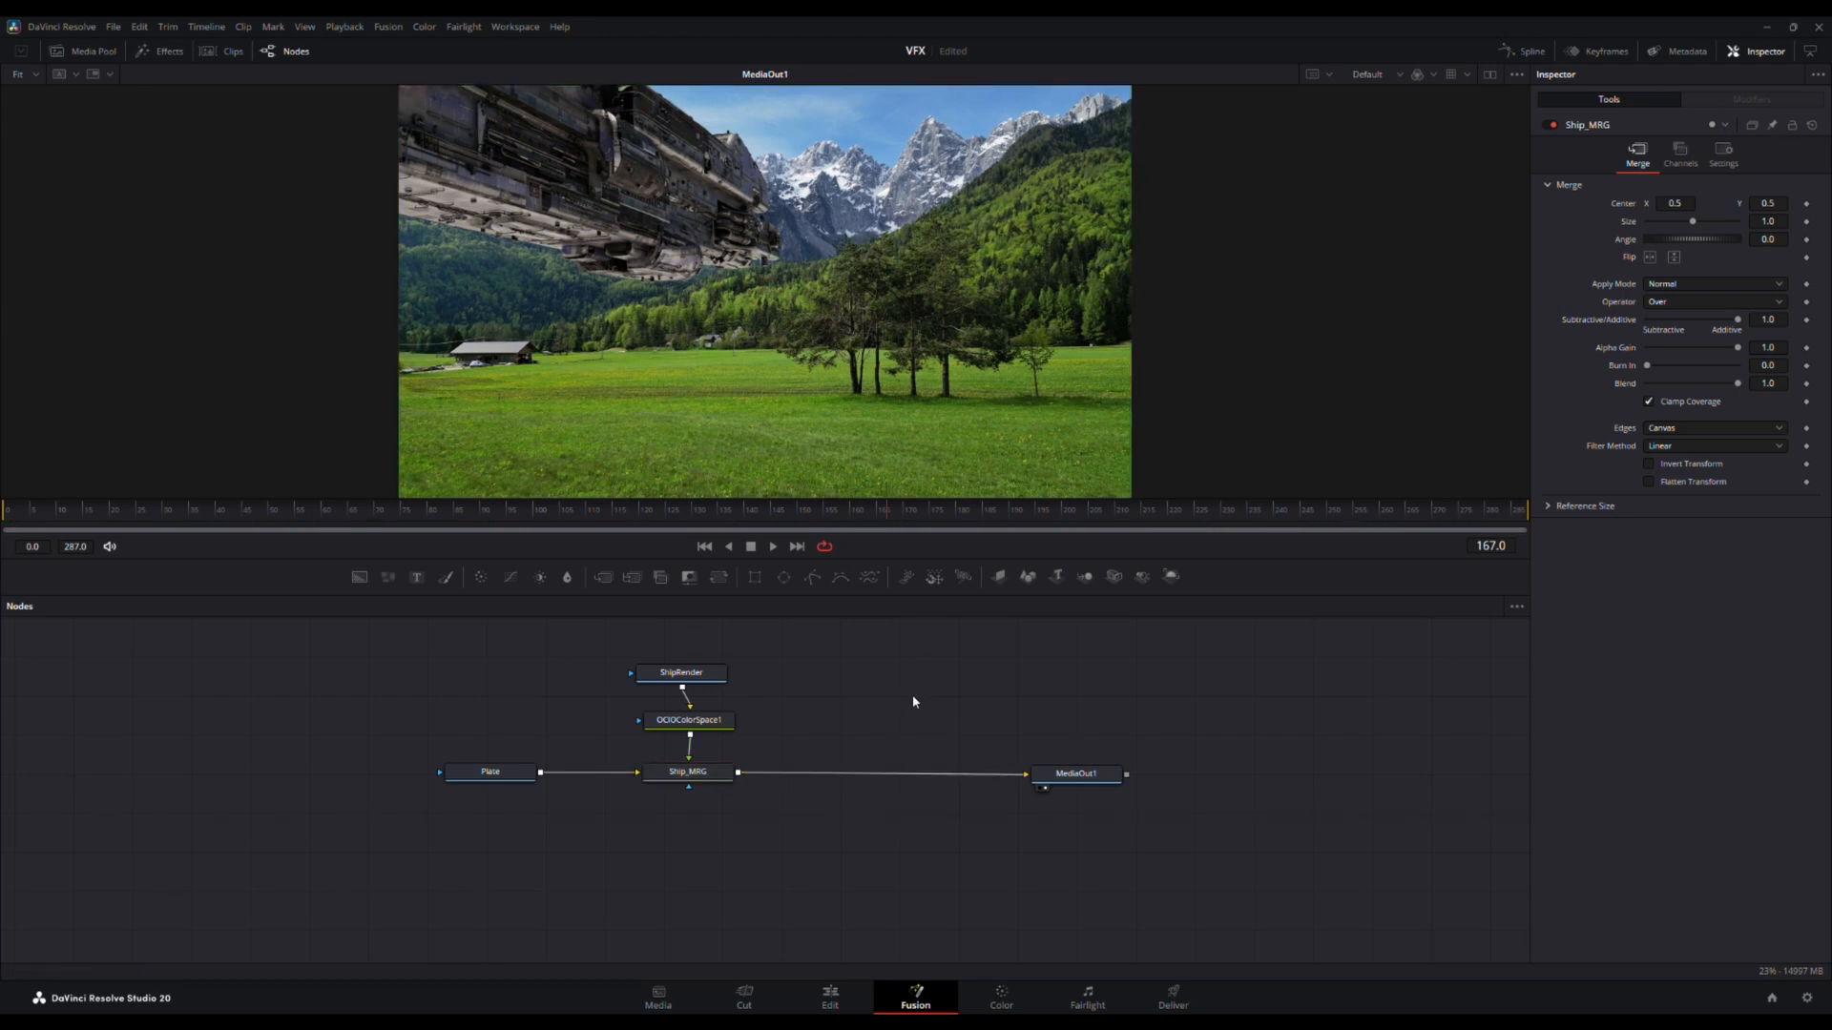
{"action": "left_click_drag", "start_coordinate": [745, 842], "coordinate": [896, 675]}
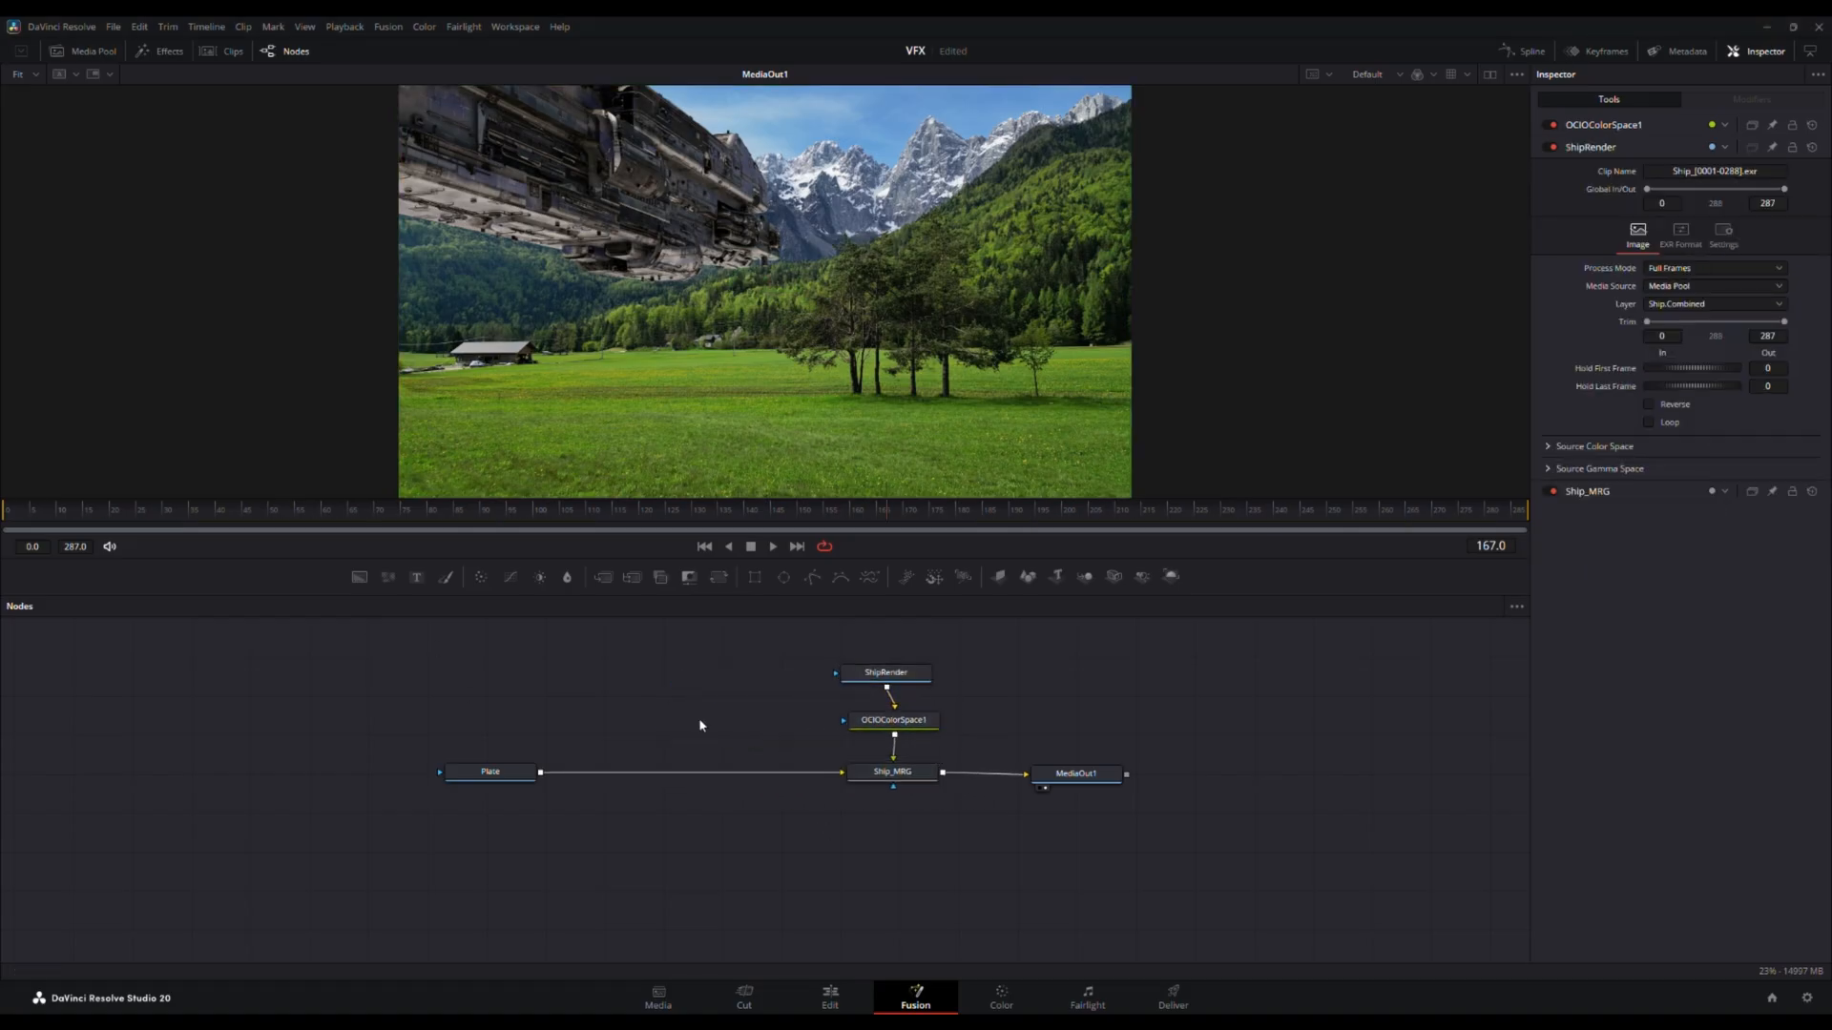
{"action": "left_click_drag", "start_coordinate": [936, 845], "coordinate": [850, 670]}
{"action": "left_click_drag", "start_coordinate": [1088, 780], "coordinate": [1111, 775]}
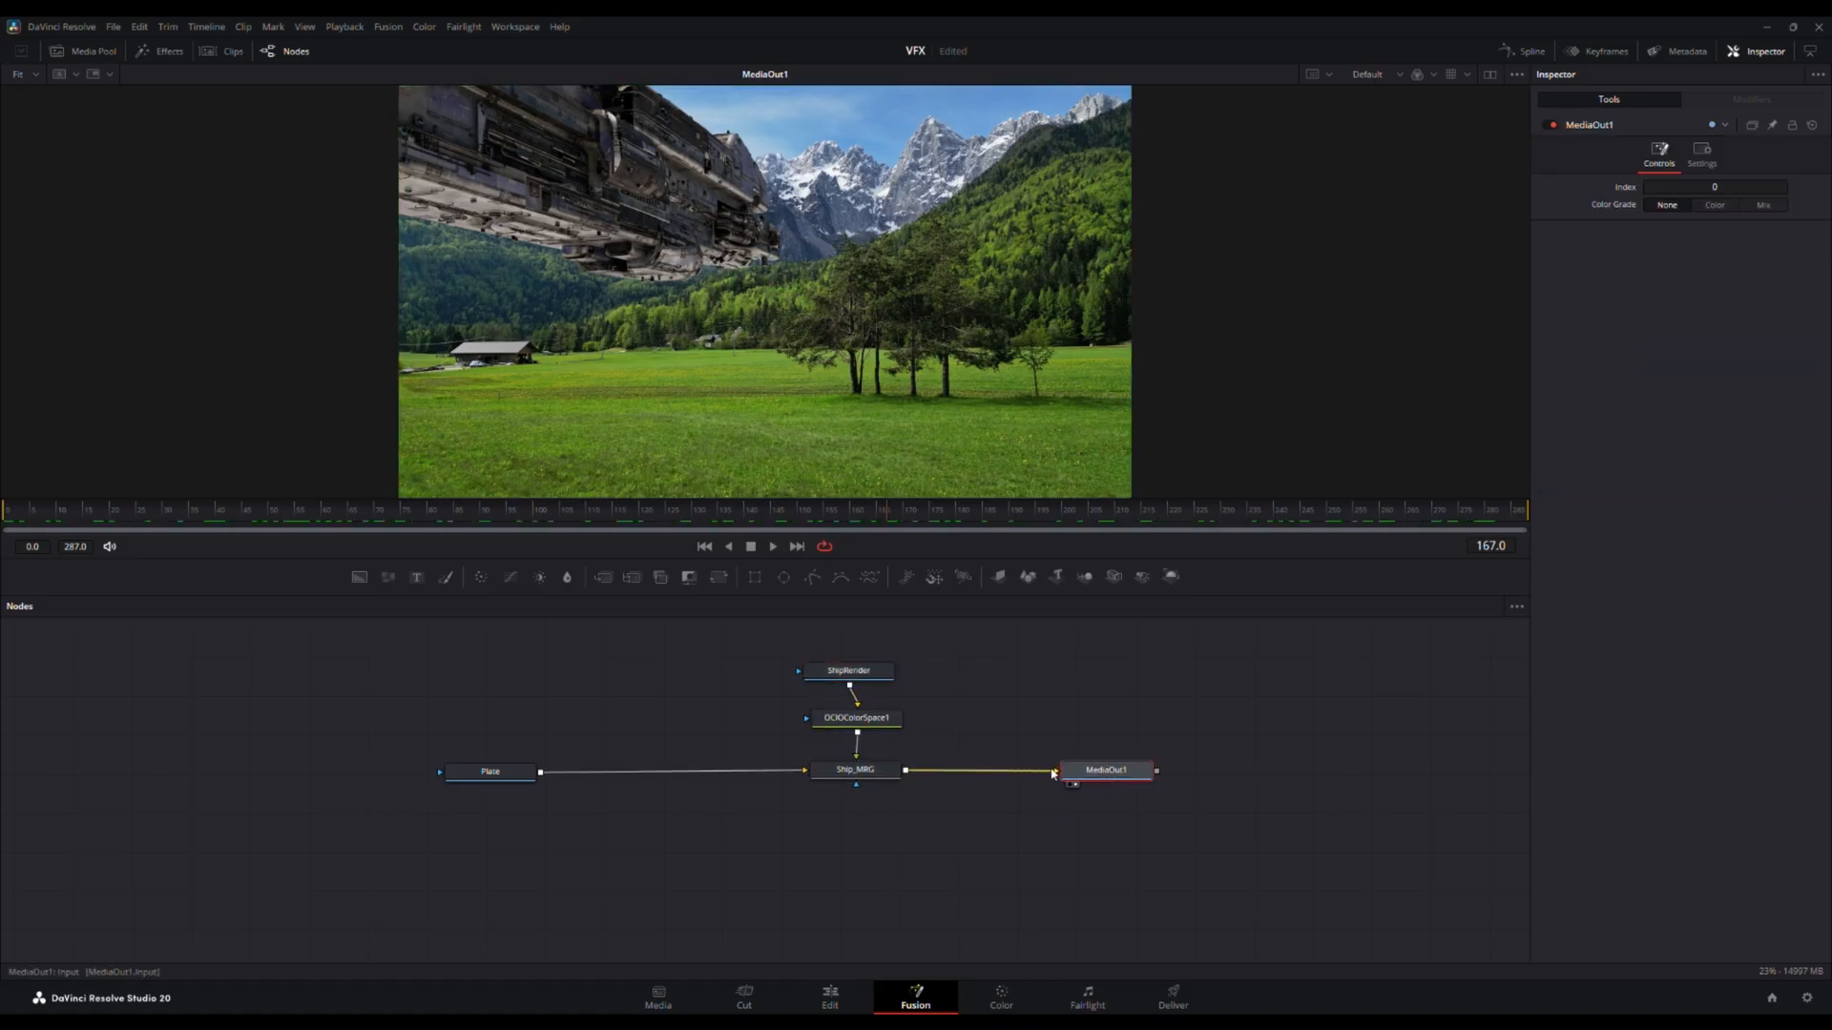
{"action": "left_click_drag", "start_coordinate": [491, 771], "coordinate": [443, 765]}
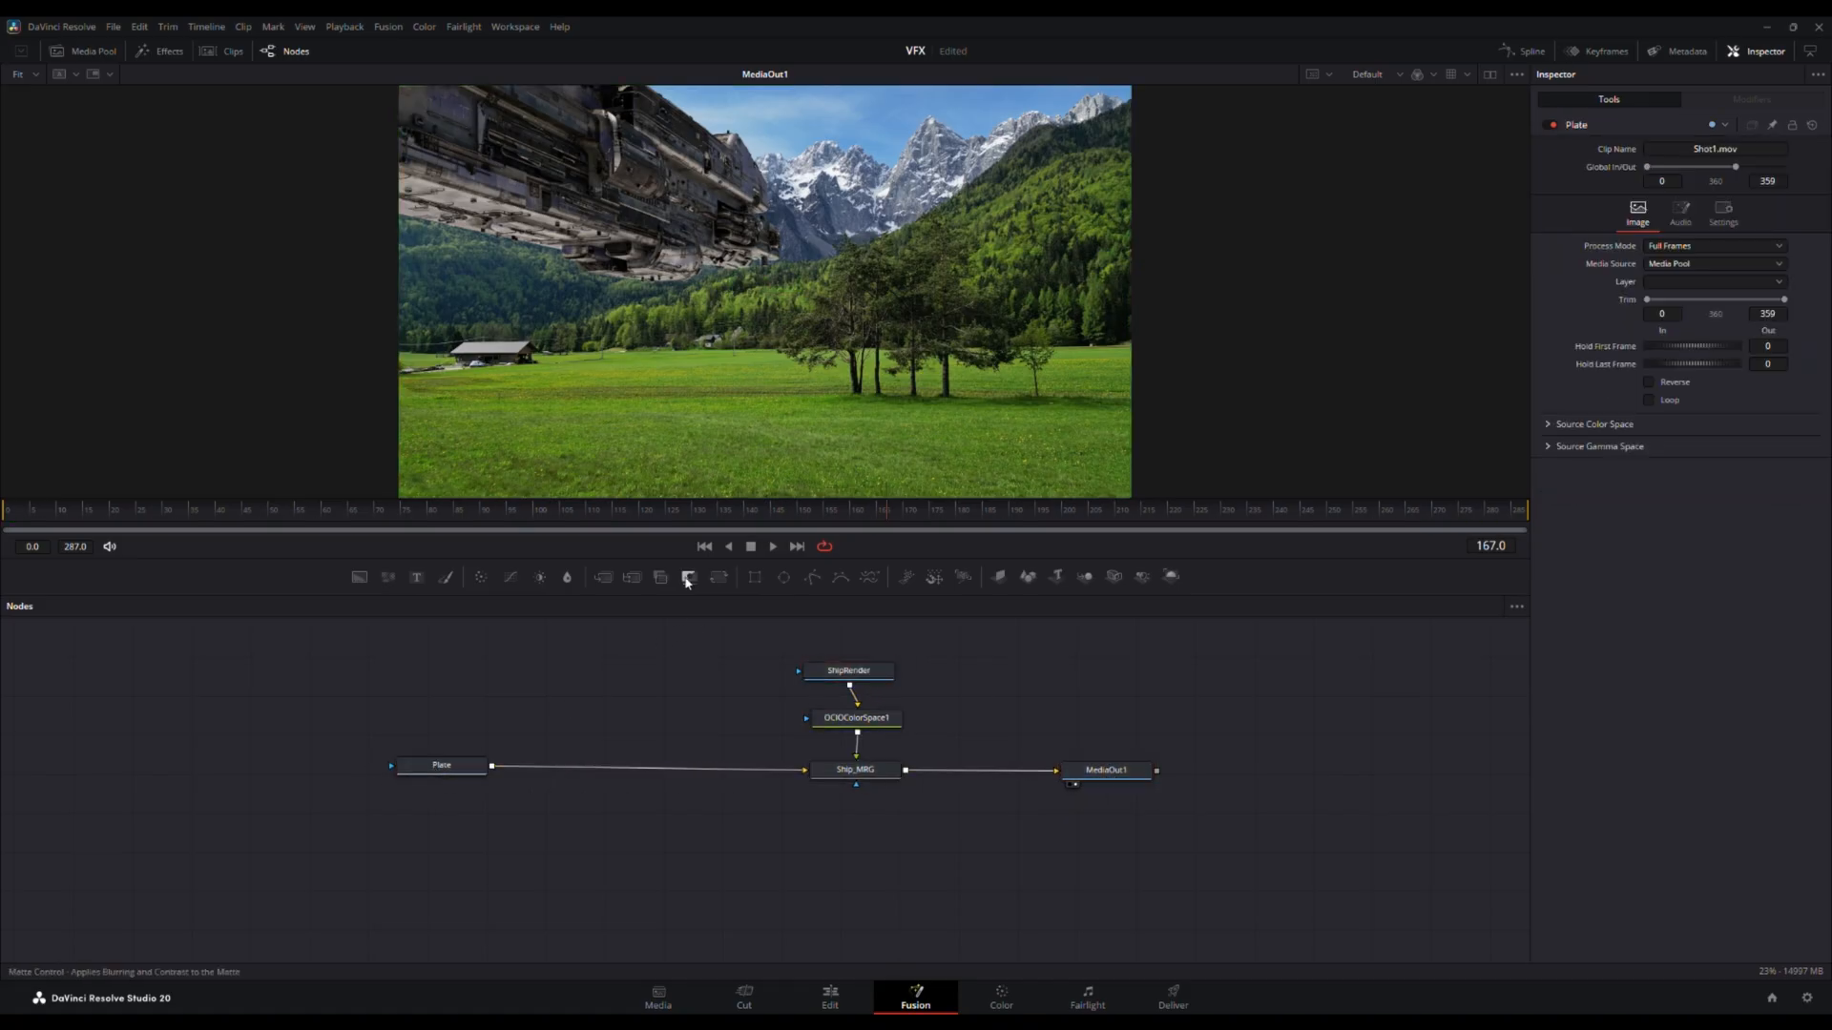
- Insert a Merge node between Plate and Ship_MRG, with a copy of the ShipRender node connected as its foreground
{"action": "left_click_drag", "start_coordinate": [632, 576], "coordinate": [644, 769]}
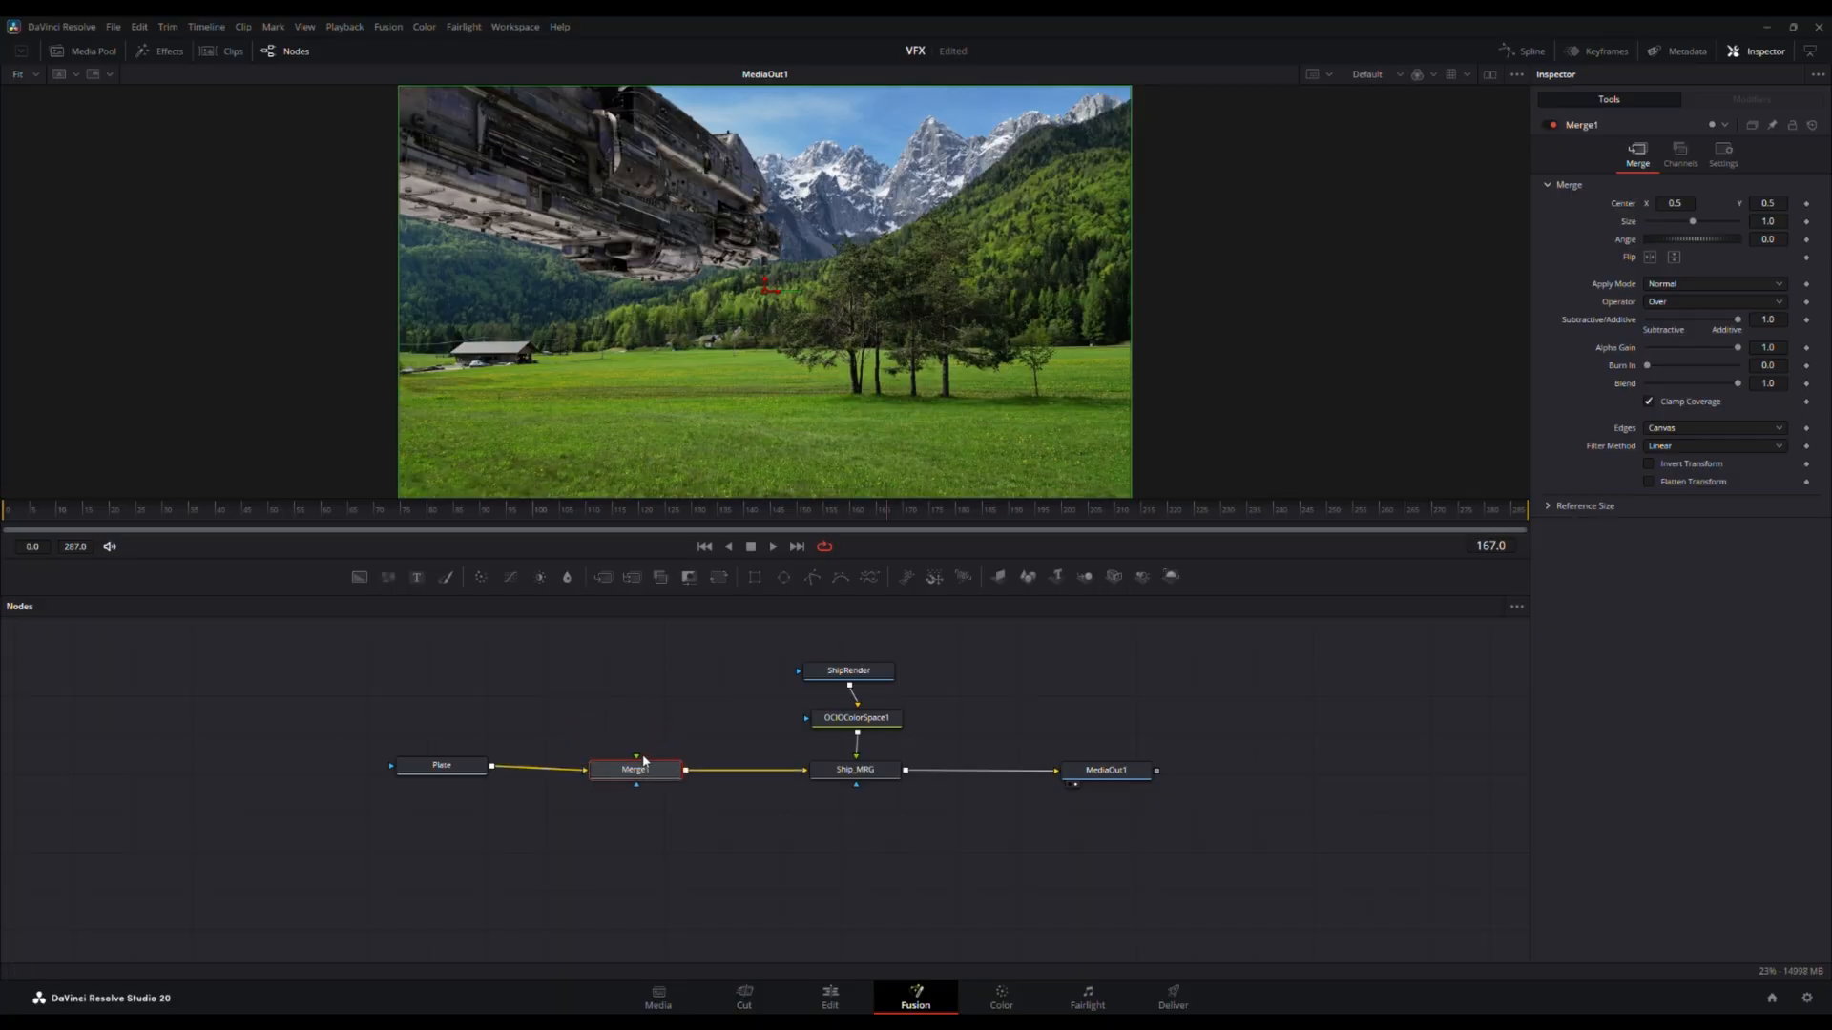
{"action": "left_click", "coordinate": [866, 674]}
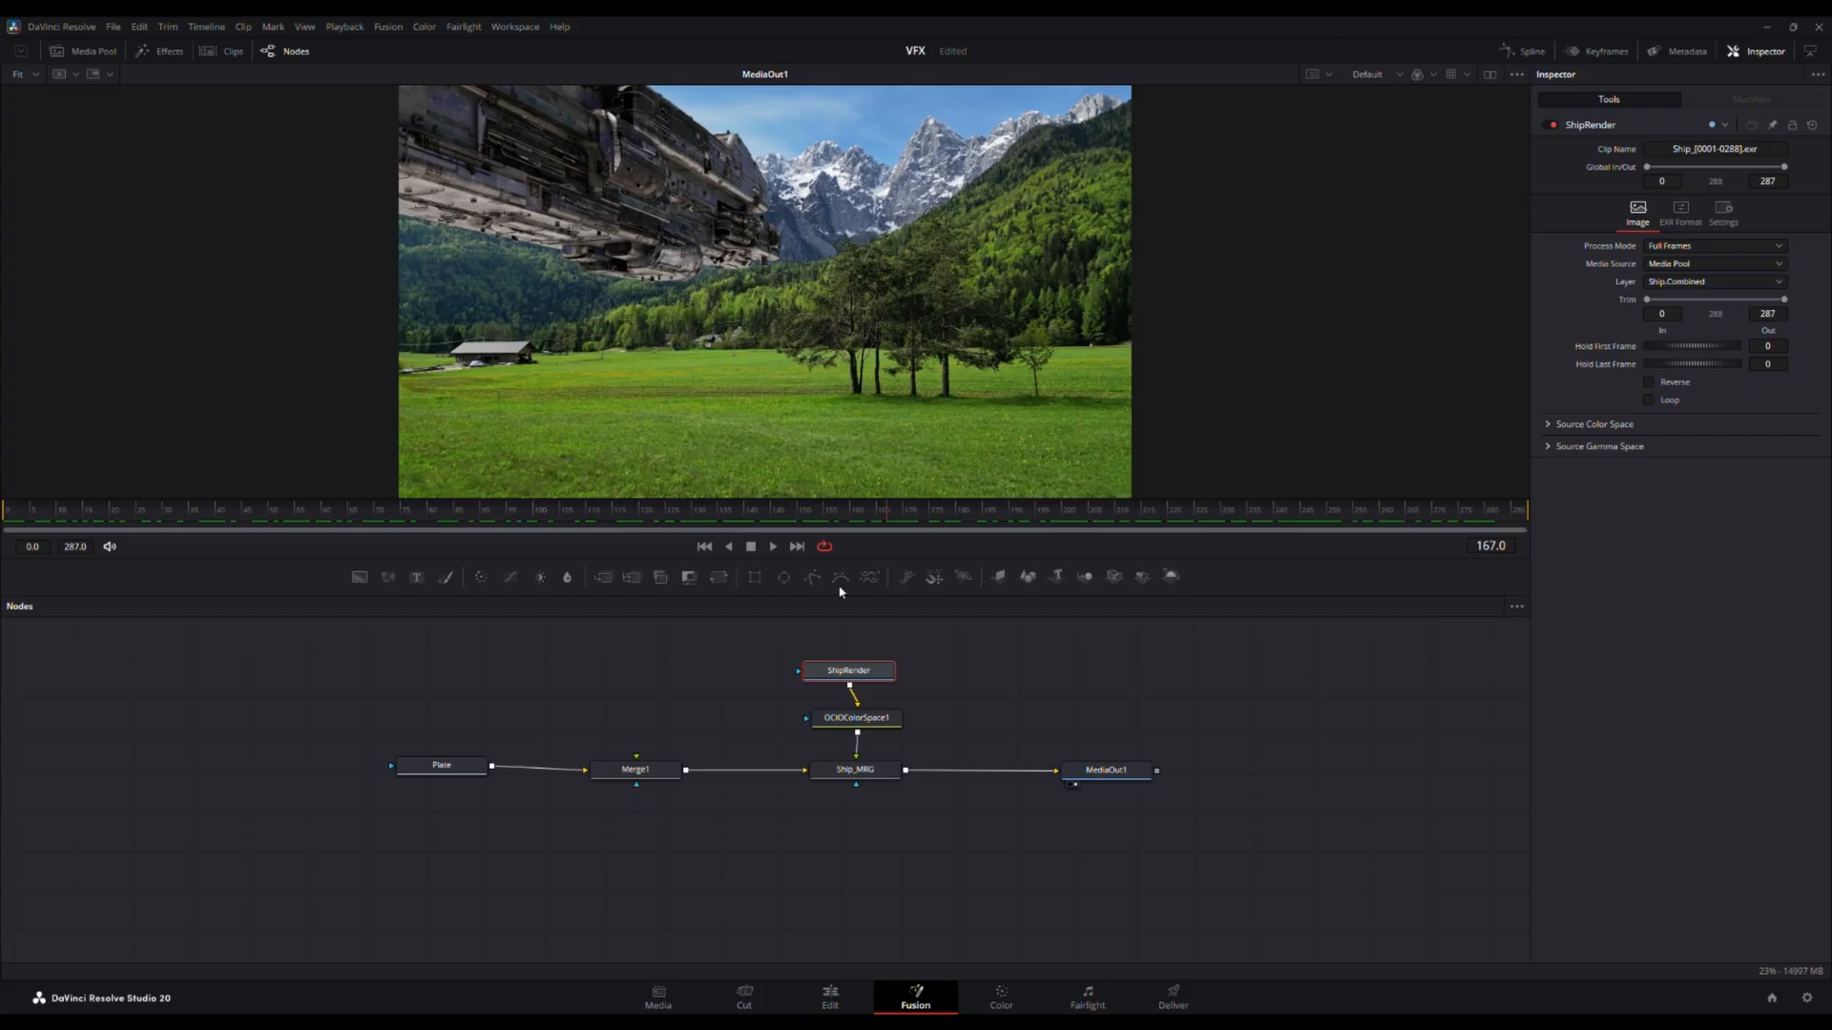
{"action": "left_click", "coordinate": [585, 679]}
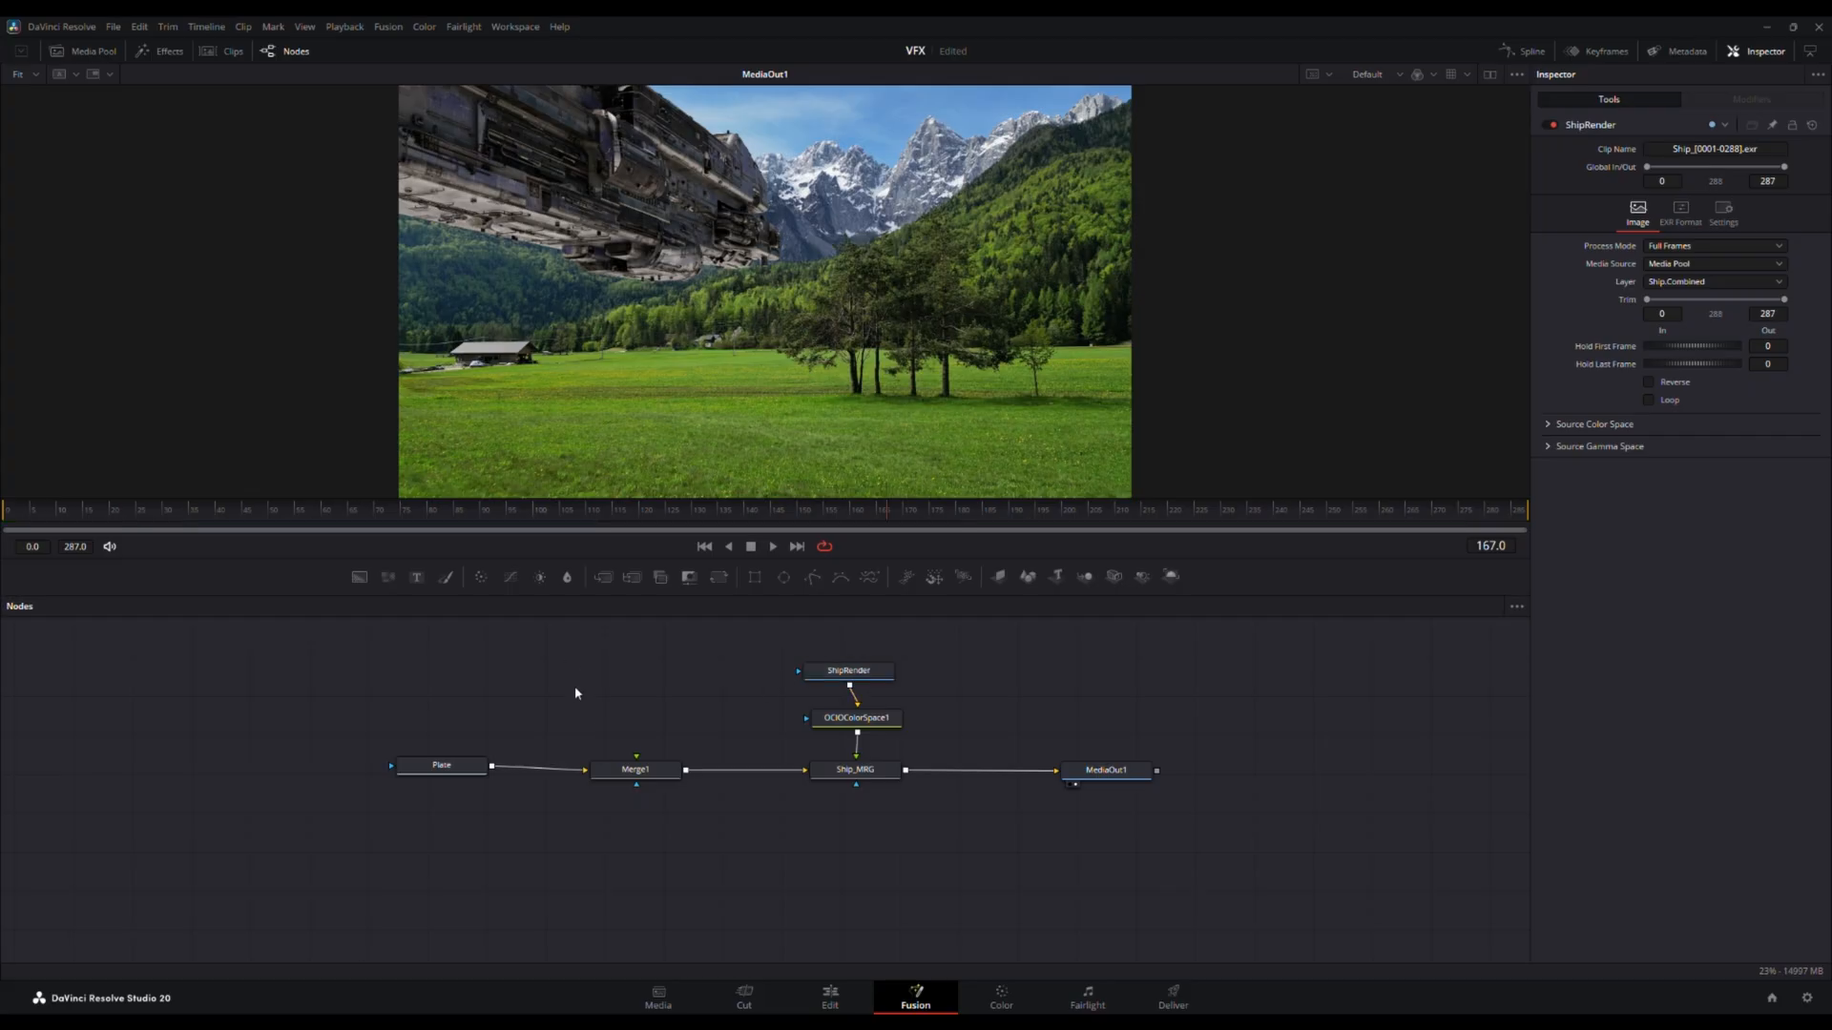
{"action": "key", "text": "ctrl+v"}
{"action": "left_click_drag", "start_coordinate": [618, 674], "coordinate": [636, 758]}
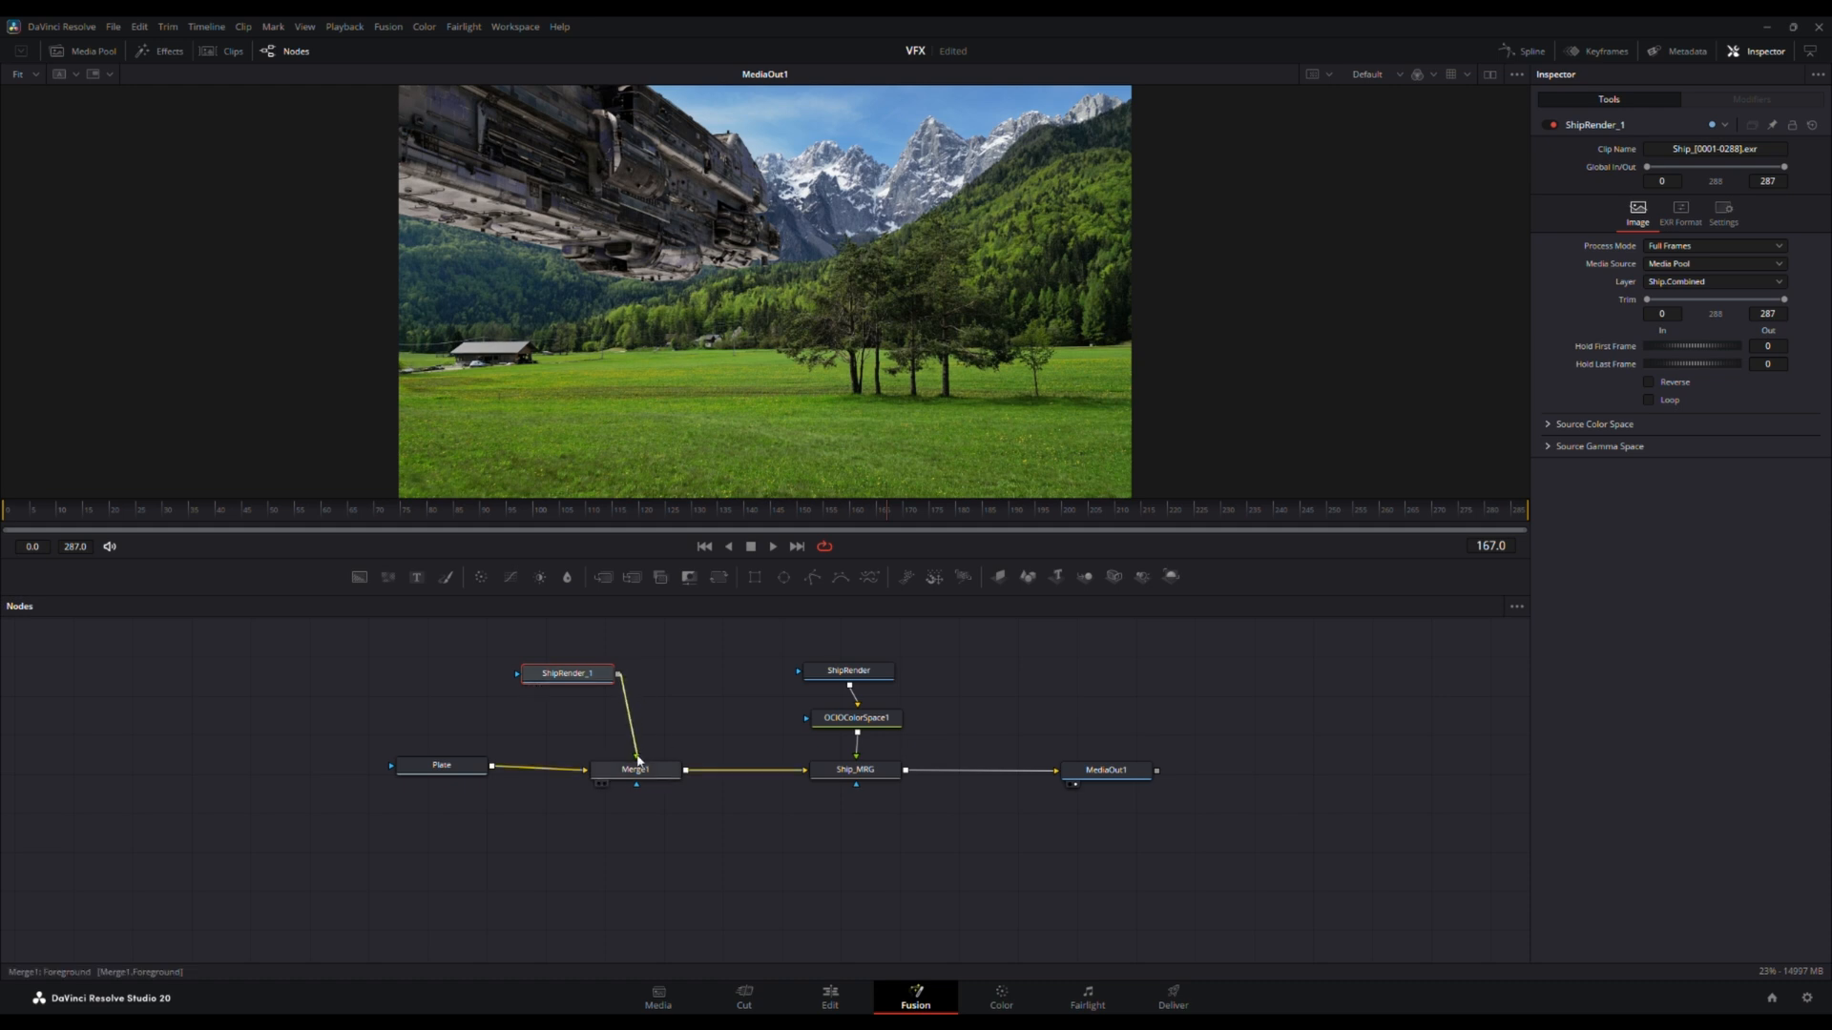
{"action": "left_click_drag", "start_coordinate": [584, 682], "coordinate": [644, 678]}
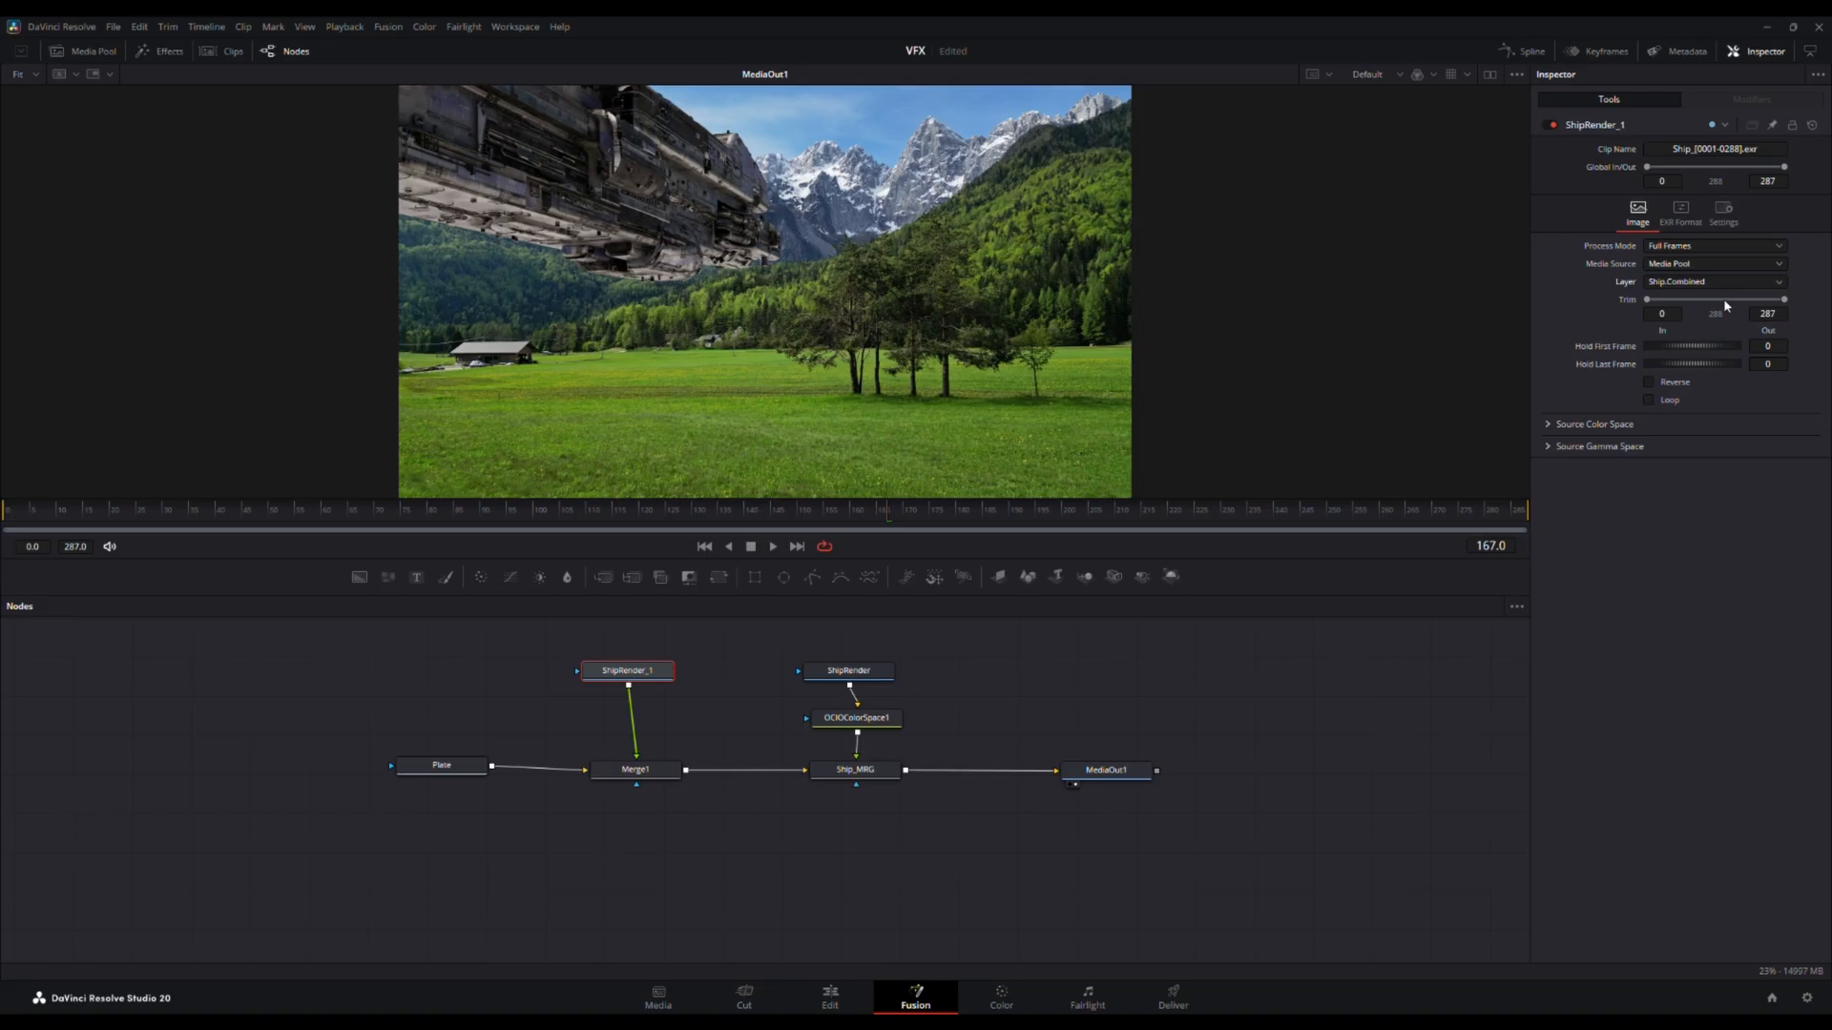
- Set ShipRender_1's layer to Shadows.Shadow Catcher and Merge1's apply mode to Multiply, and scrub back to frame 129
{"action": "left_click", "coordinate": [1713, 350]}
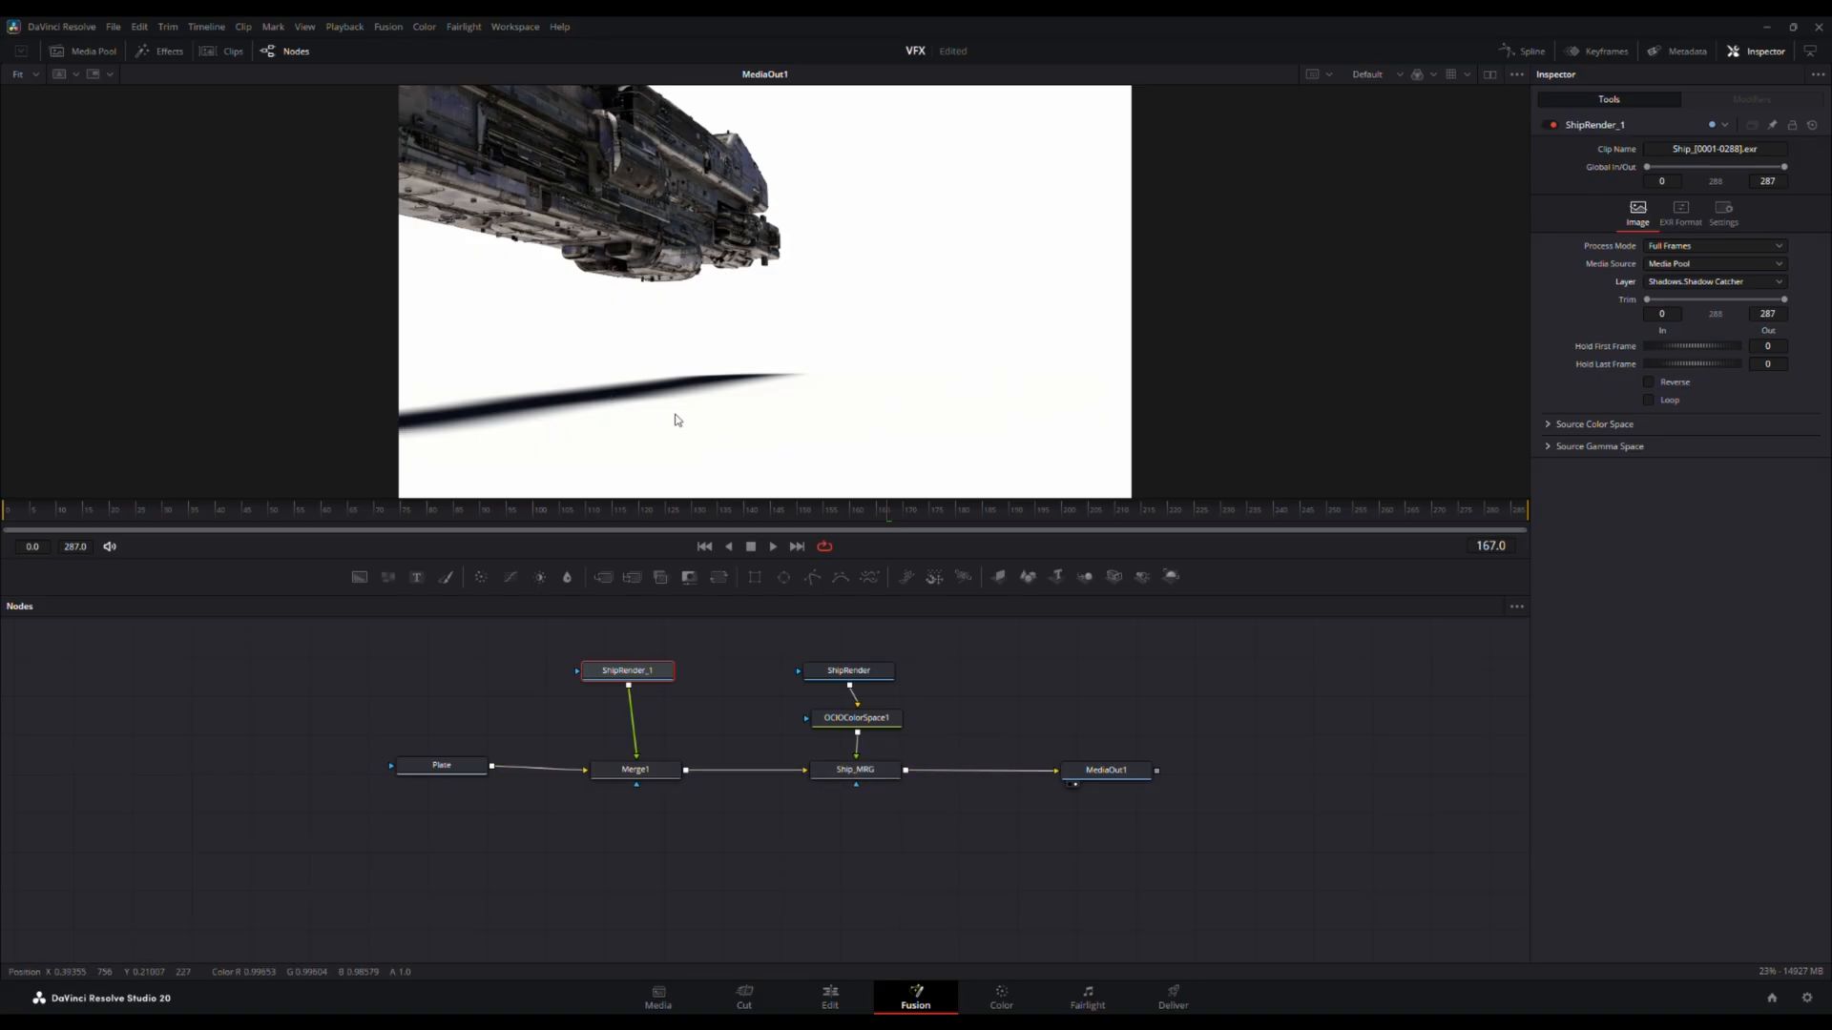
{"action": "left_click_drag", "start_coordinate": [640, 675], "coordinate": [650, 656]}
{"action": "left_click", "coordinate": [646, 776]}
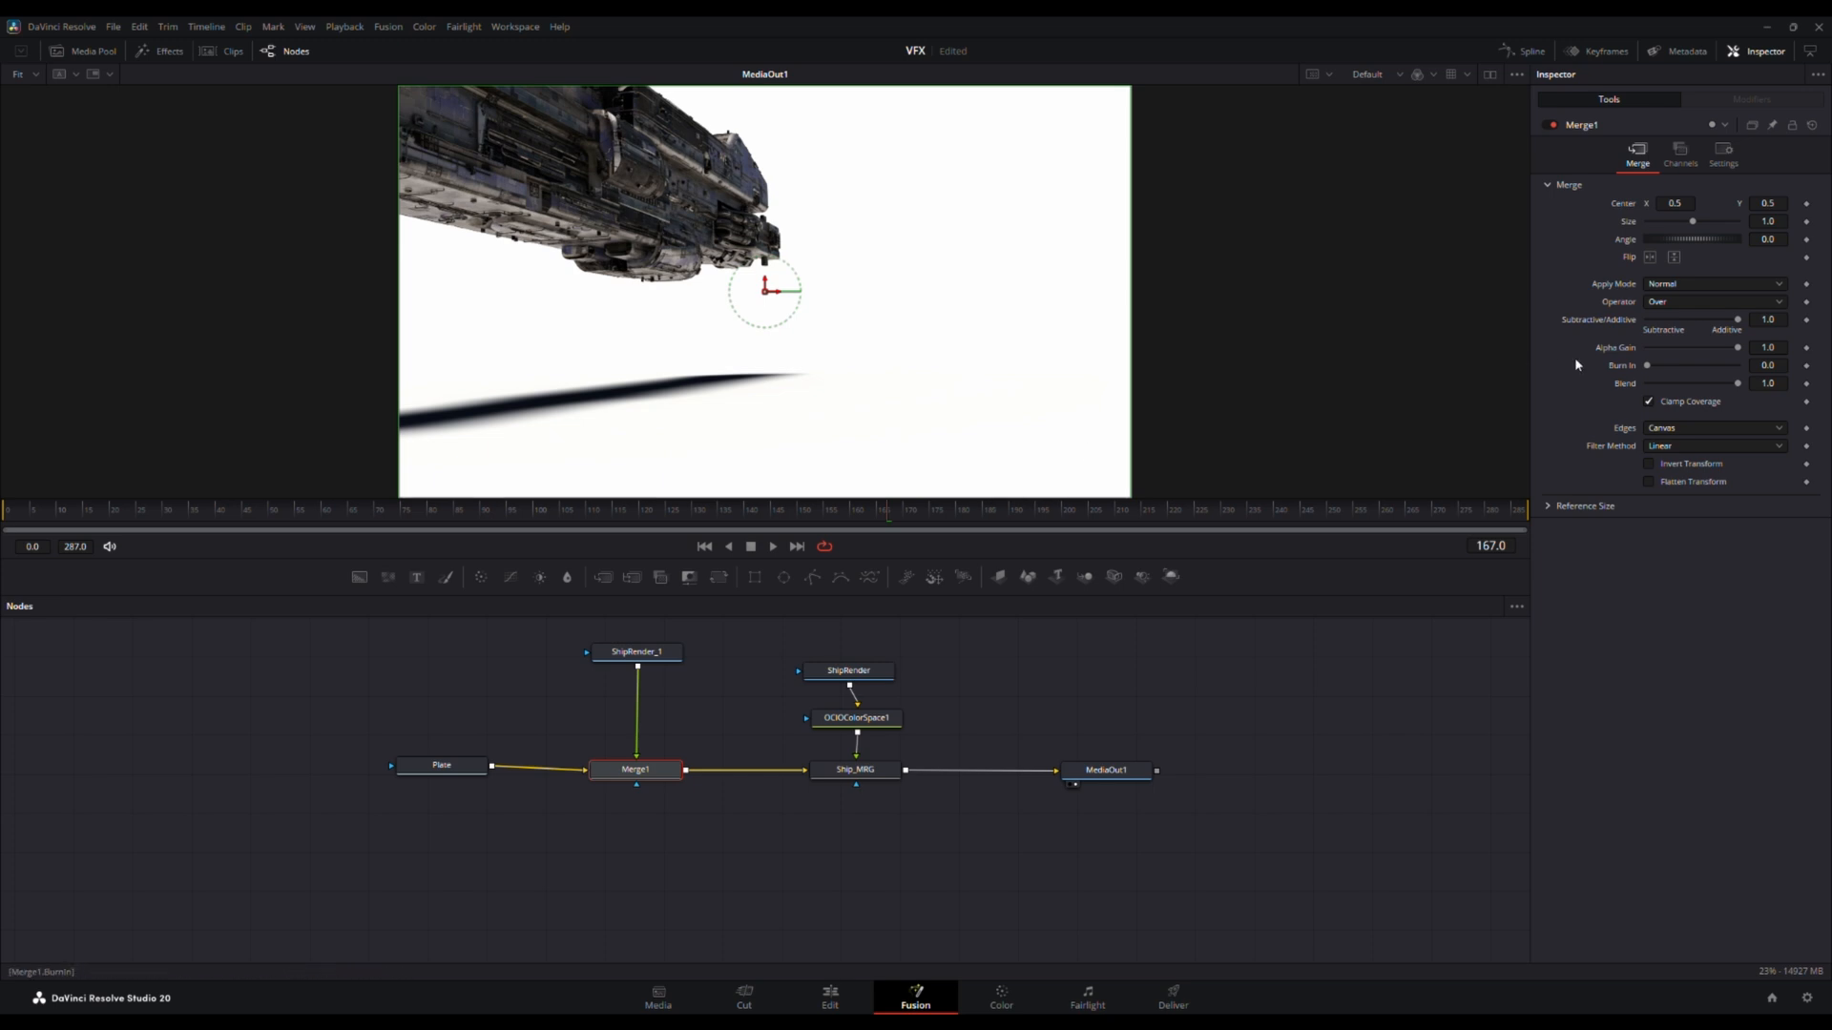
{"action": "left_click", "coordinate": [1671, 375]}
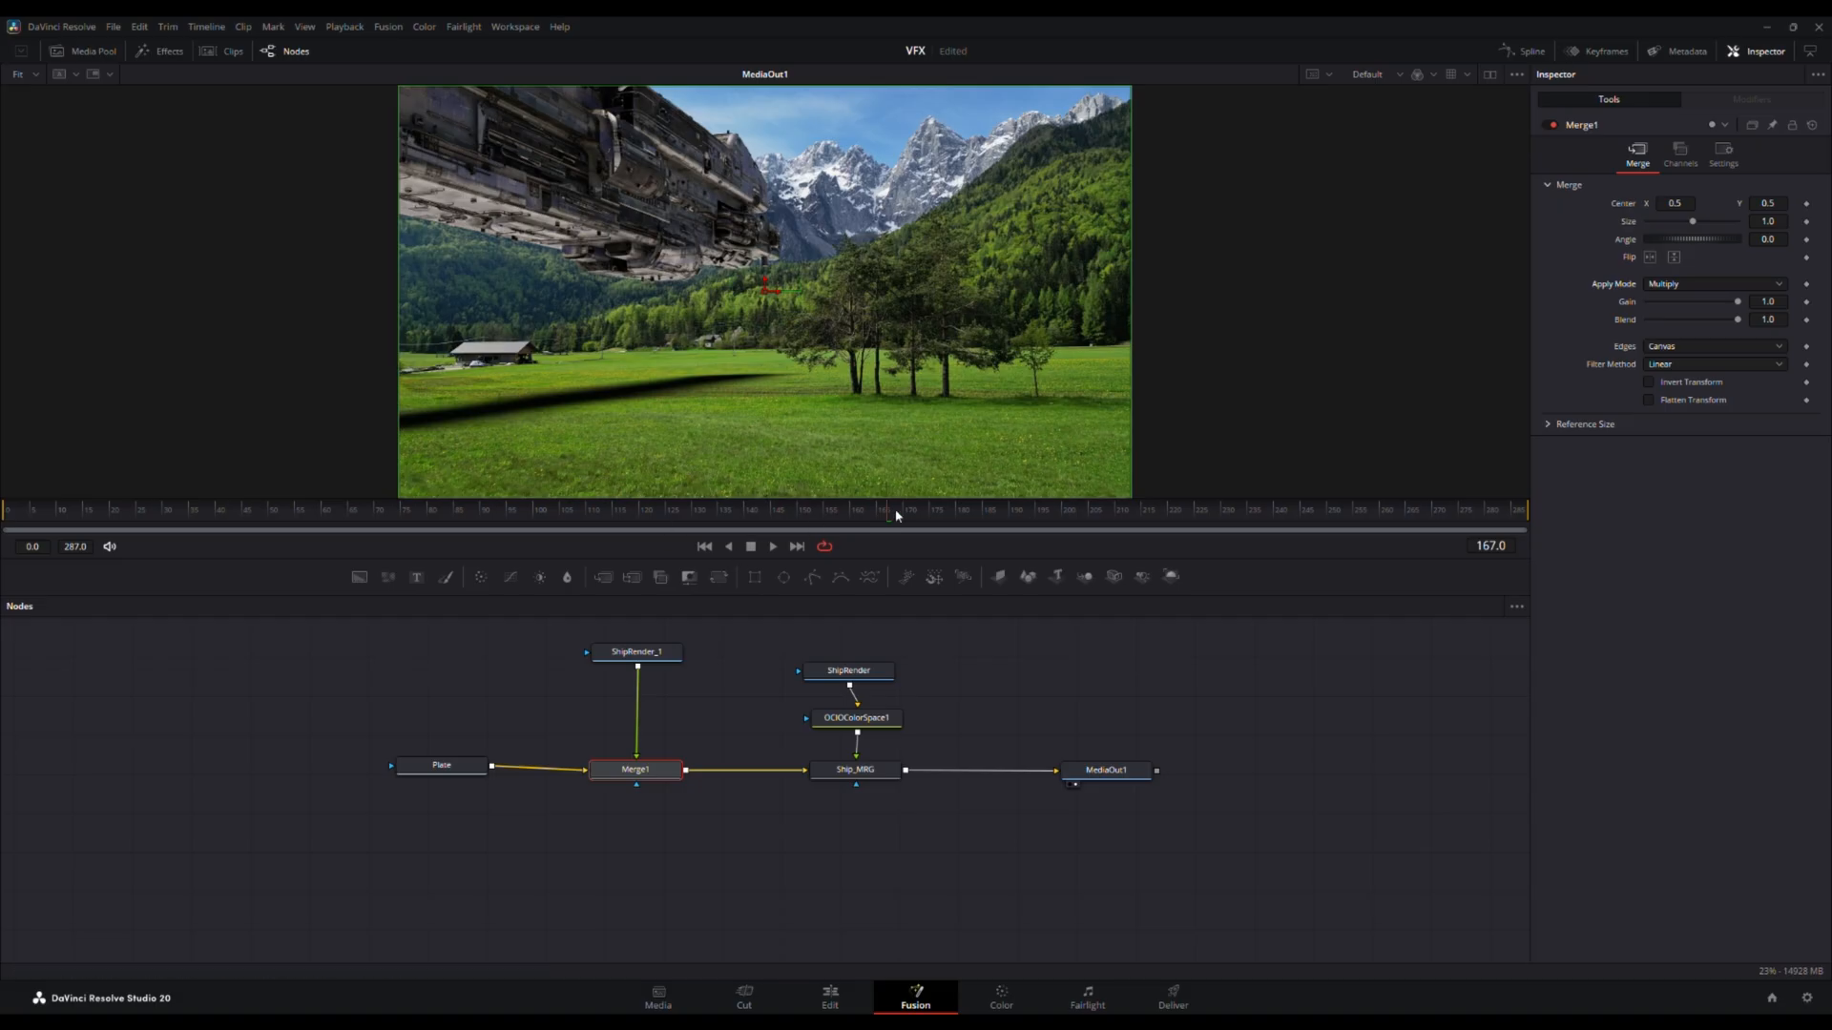
{"action": "left_click_drag", "start_coordinate": [897, 515], "coordinate": [688, 520]}
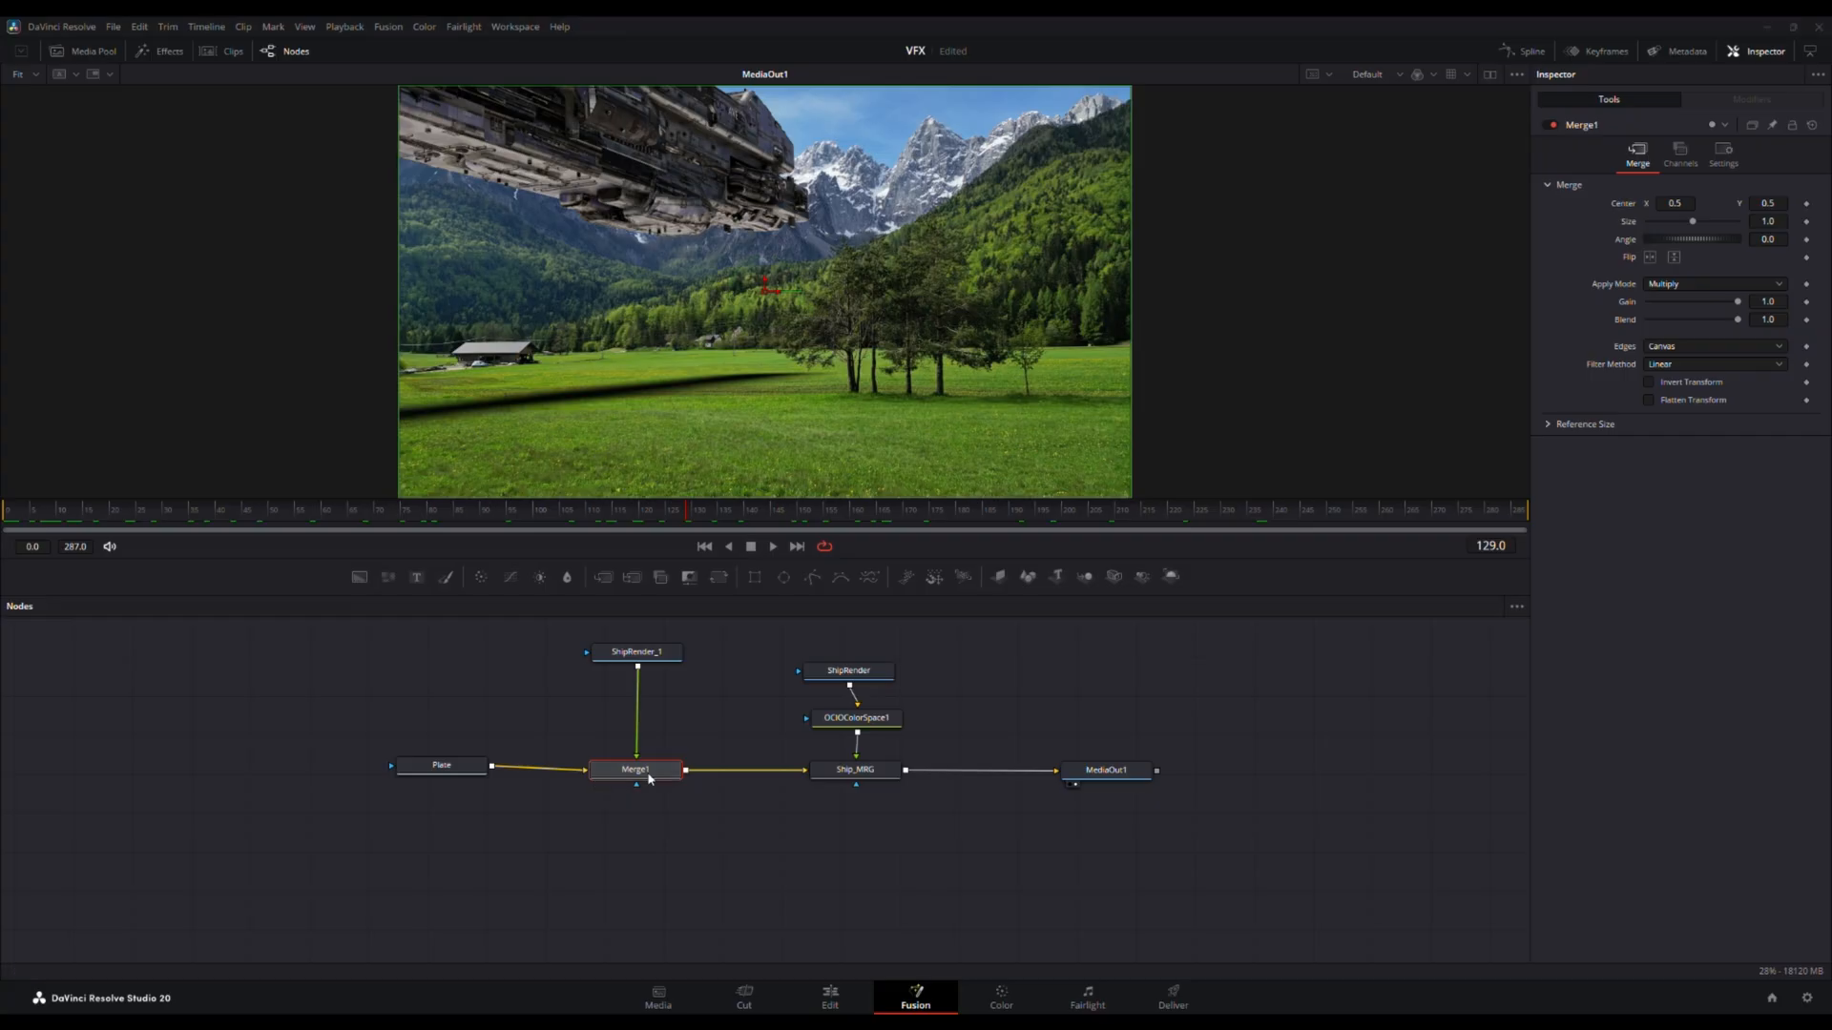
- Rename Merge1 as Shadow_MRG, and toggle it and Ship_MRG off and on to compare the composite
{"action": "type", "text": "Shadow_MRG"}
{"action": "key", "text": "Return"}
{"action": "key", "text": "ctrl+p"}
{"action": "key", "text": "ctrl+p"}
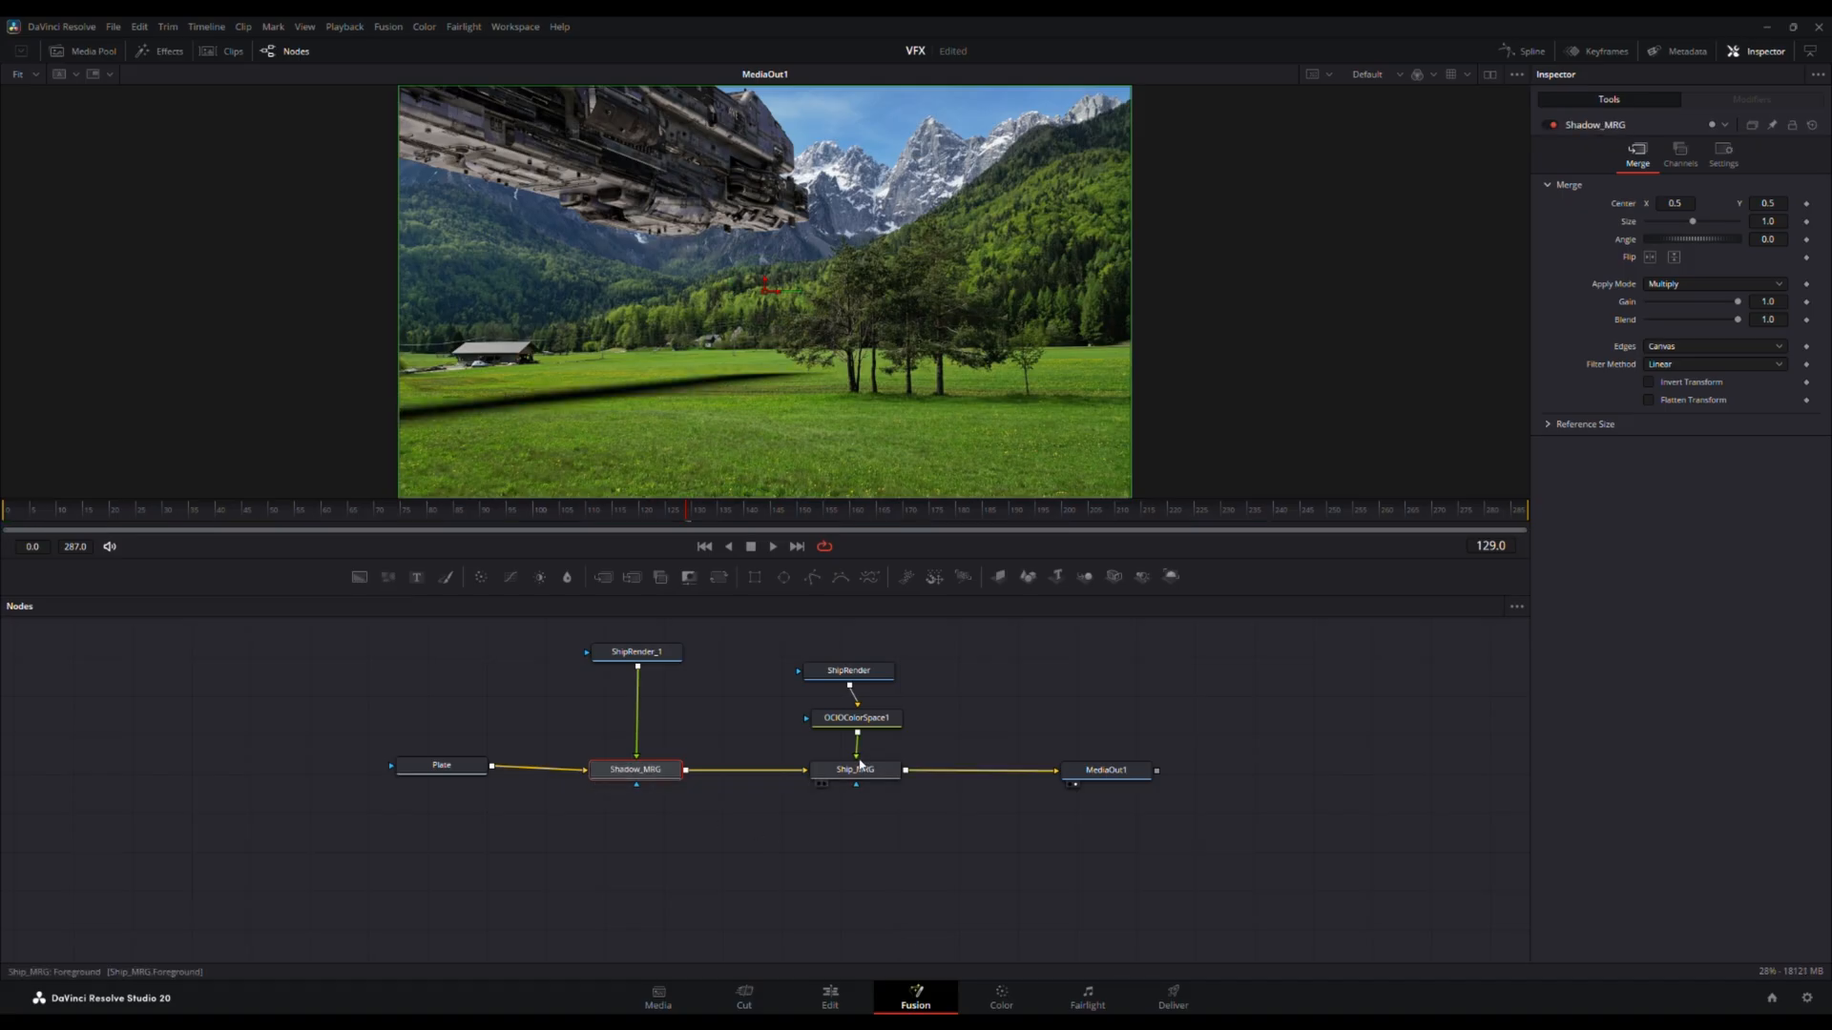
{"action": "left_click", "coordinate": [863, 768]}
{"action": "key", "text": "ctrl+p"}
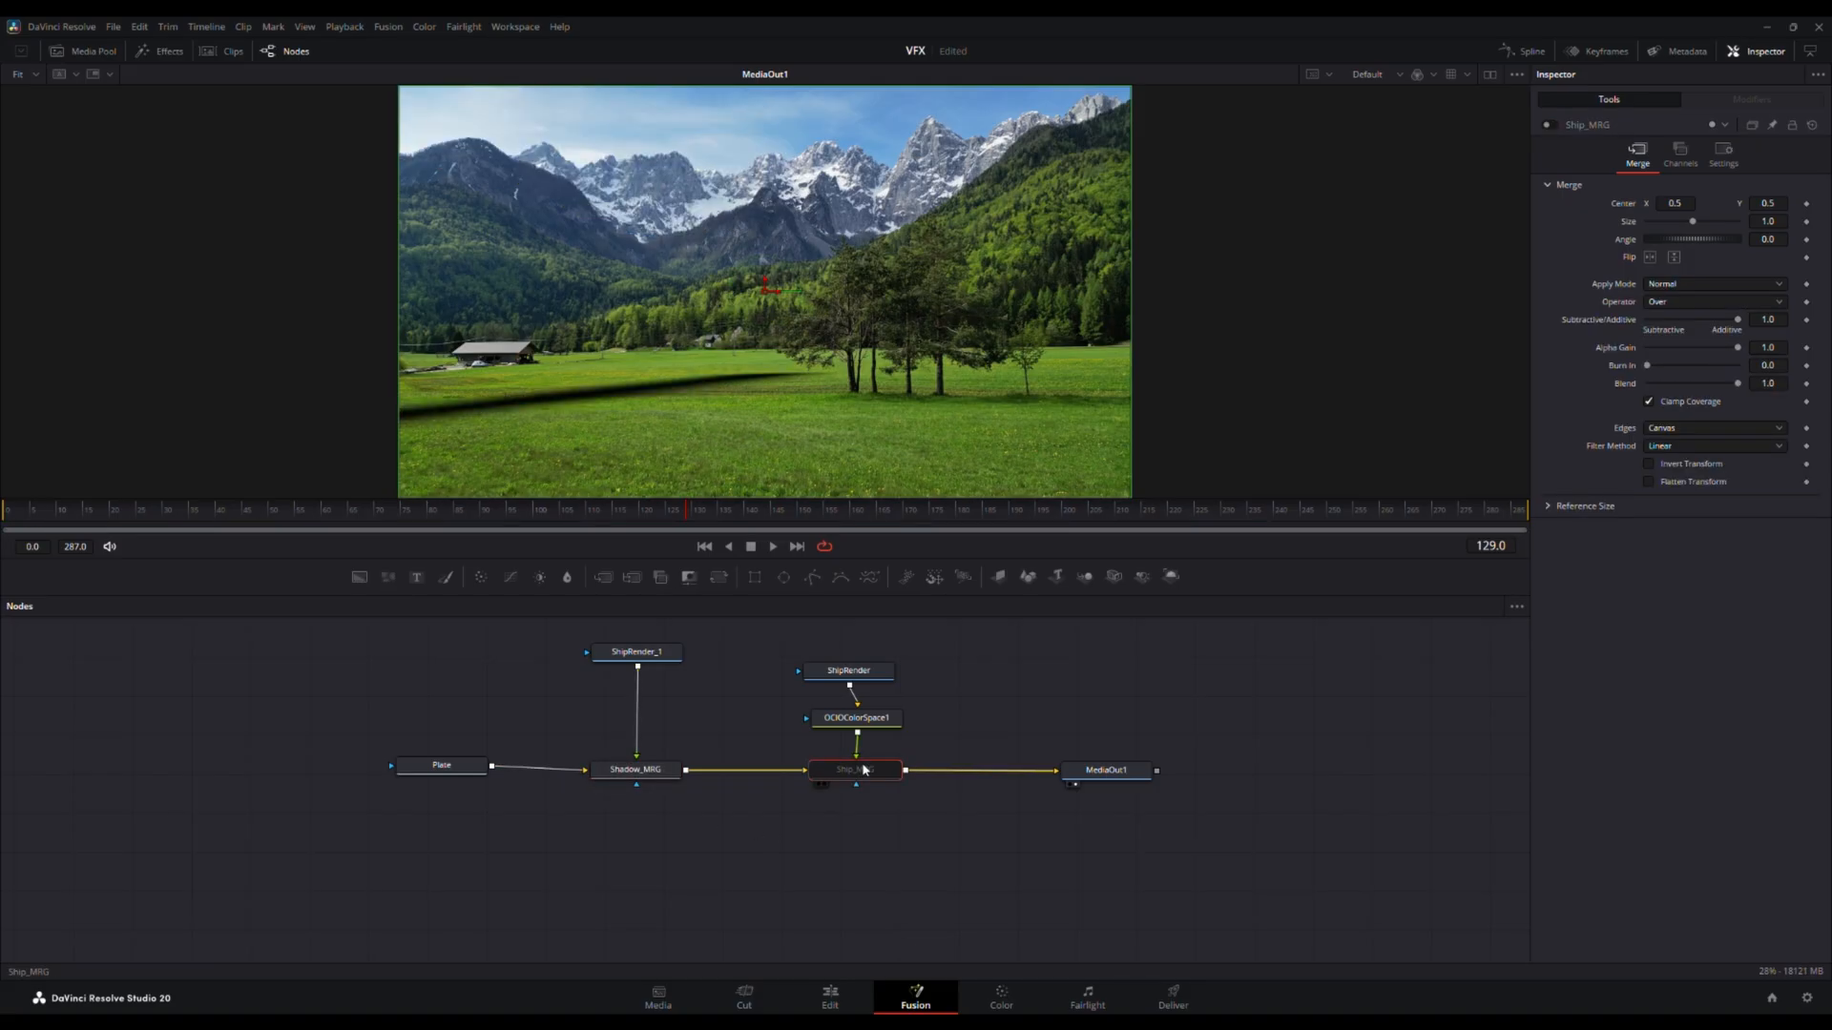
{"action": "key", "text": "ctrl+p"}
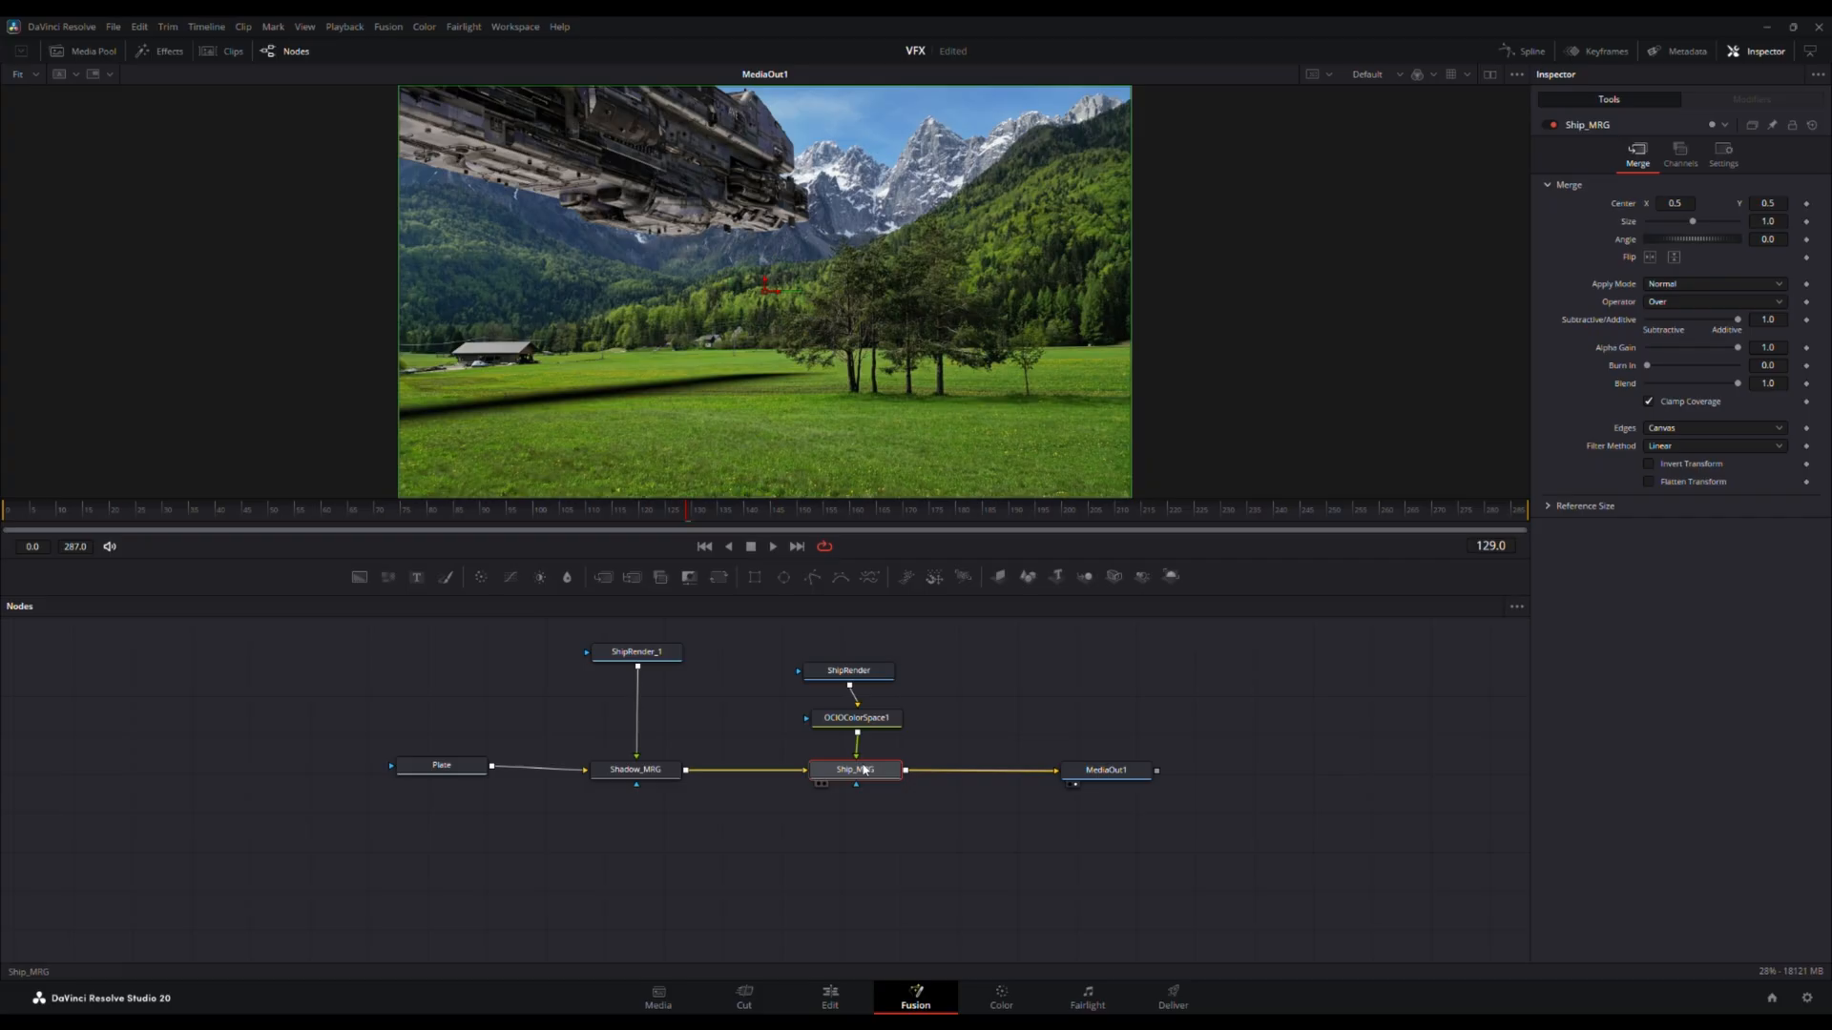
- Rename ShipRender_1 as ShipRenderShadow_1 and move it with Shadow_MRG closer to the Plate node
{"action": "left_click", "coordinate": [662, 653]}
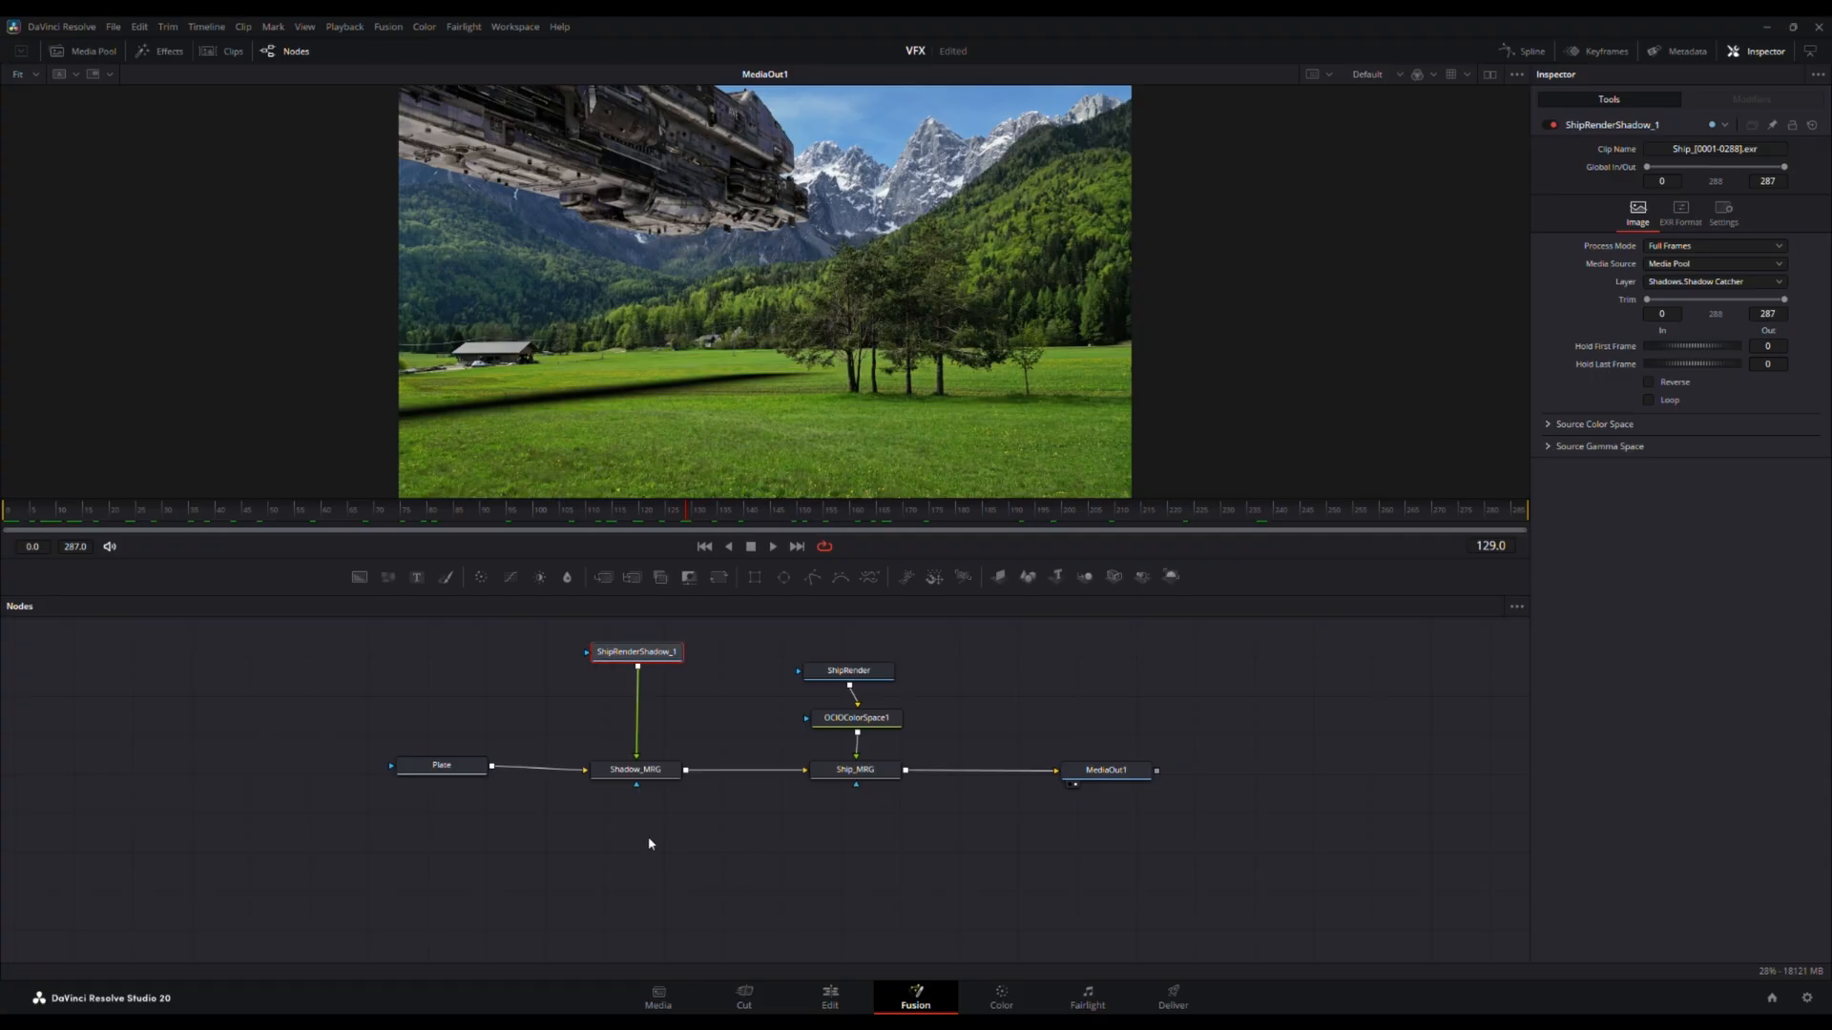
{"action": "left_click_drag", "start_coordinate": [642, 829], "coordinate": [594, 653]}
{"action": "left_click", "coordinate": [594, 653]}
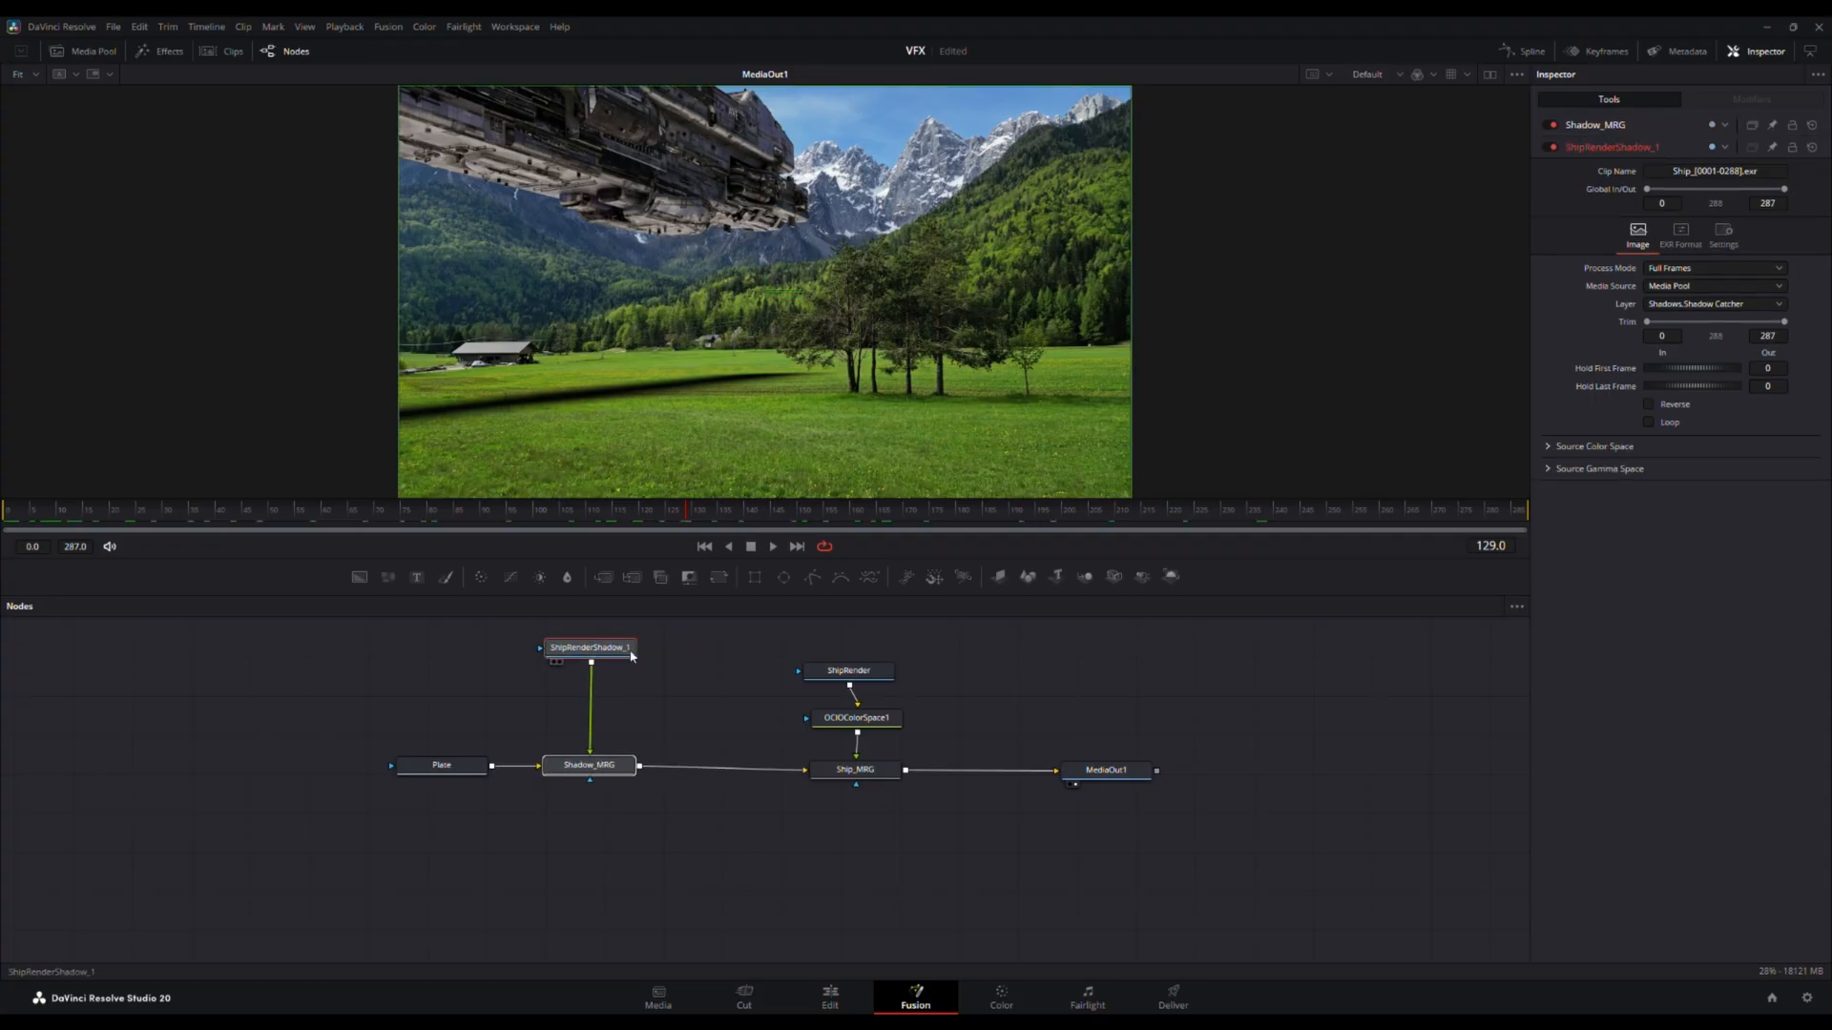
- Duplicate the ShipRender node, rename the copy as AO, and place it beside the ship branch
{"action": "left_click", "coordinate": [866, 678]}
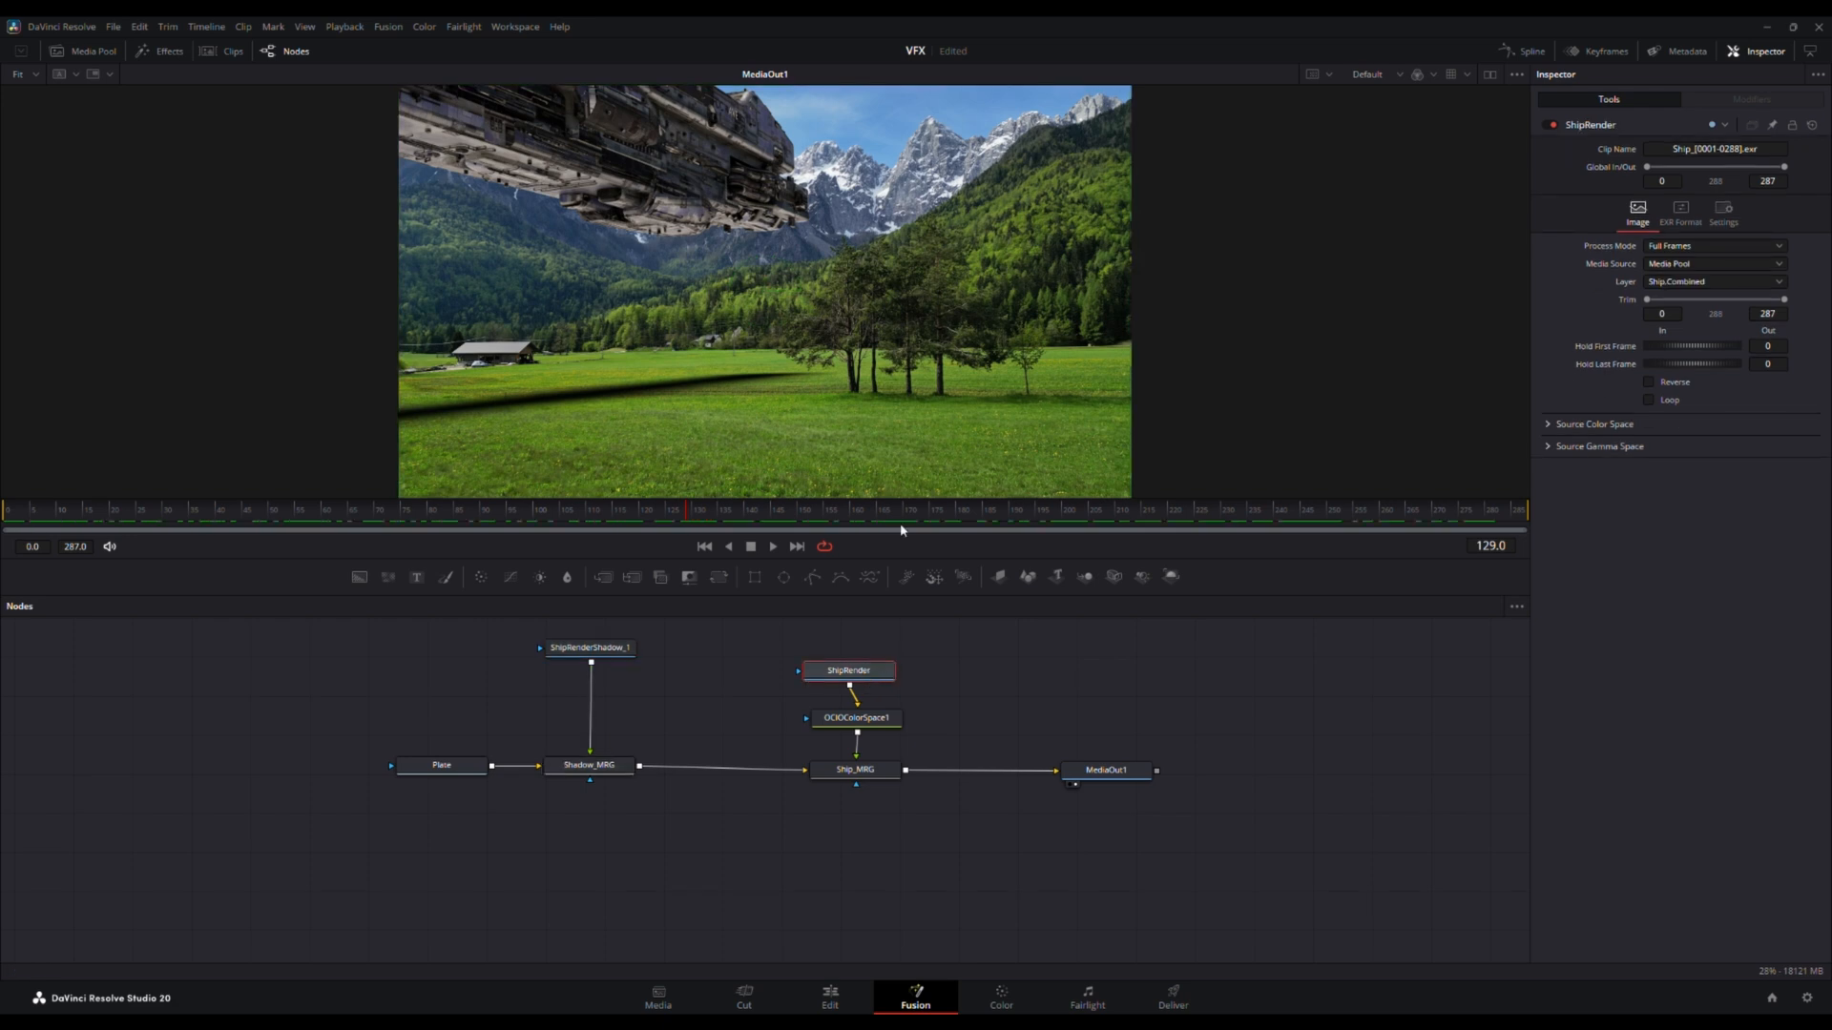
{"action": "left_click", "coordinate": [973, 674]}
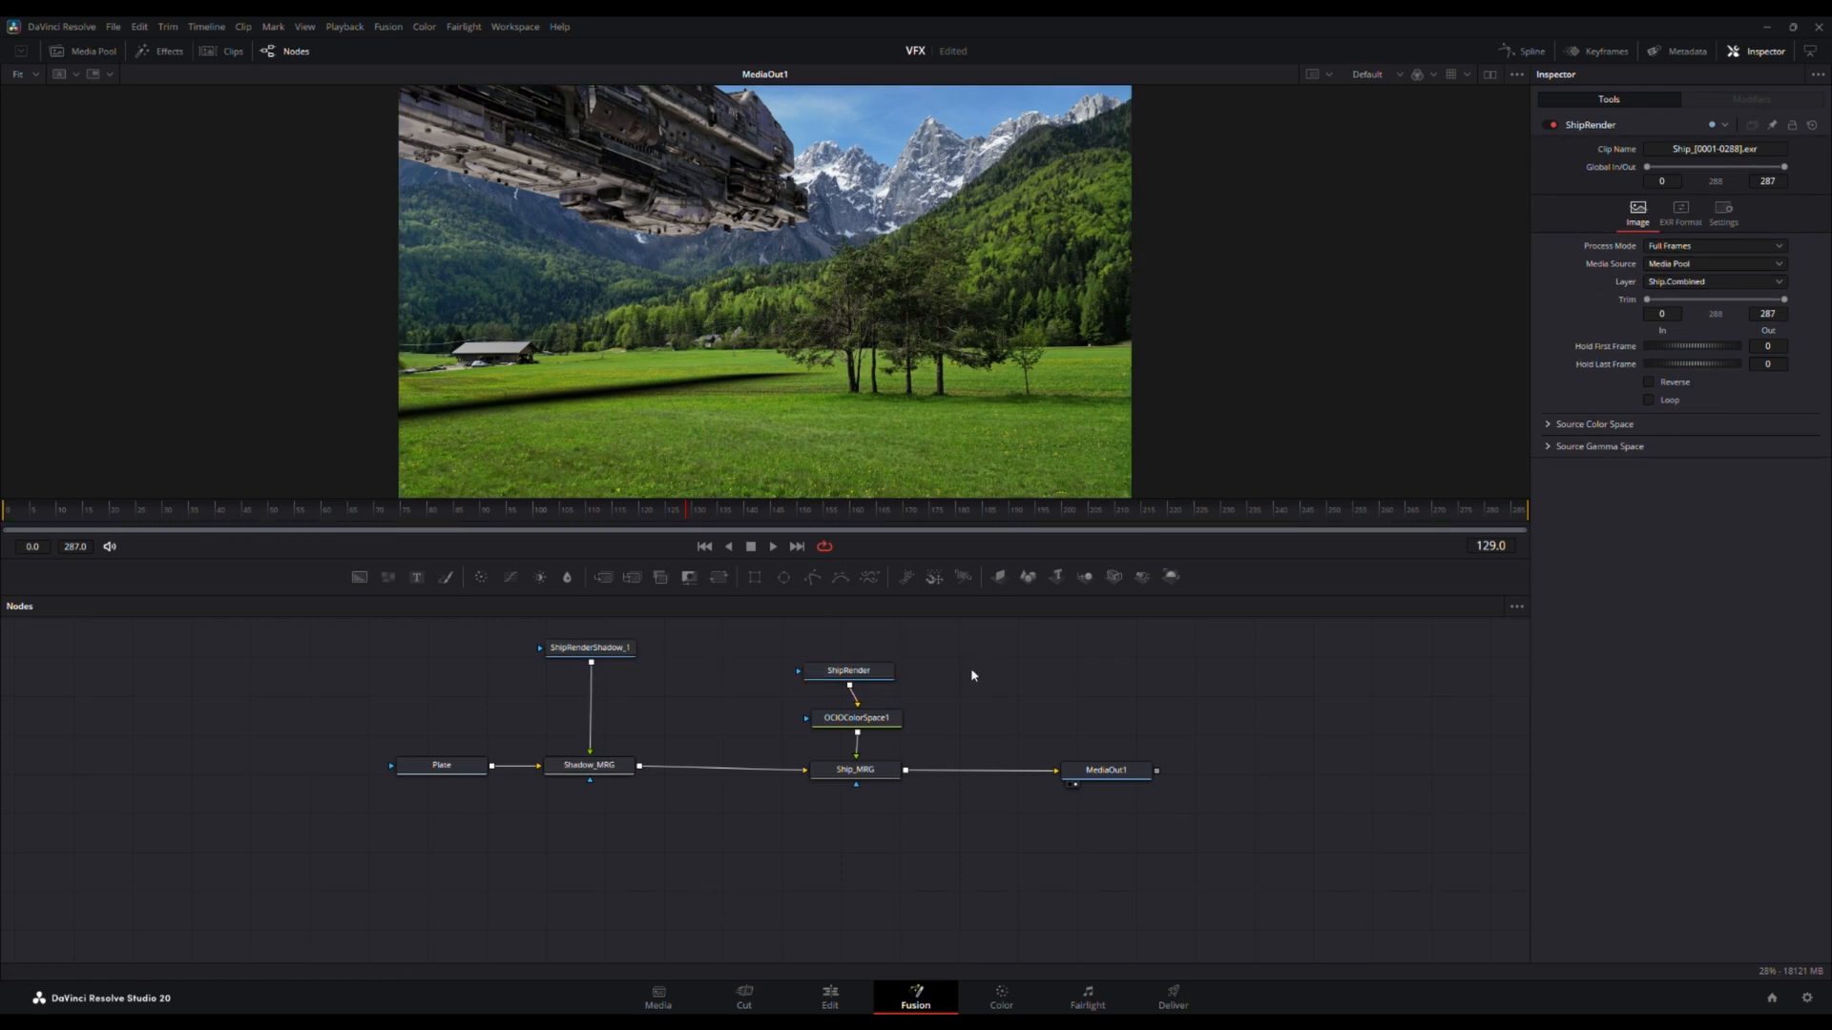
{"action": "key", "text": "ctrl+v"}
{"action": "key", "text": "F2"}
{"action": "type", "text": "AO"}
{"action": "key", "text": "Return"}
{"action": "left_click_drag", "start_coordinate": [982, 674], "coordinate": [1037, 678]}
- Insert a Merge node between OCIOColorSpace1 and Ship_MRG, and connect the AO node to it as foreground
{"action": "left_click", "coordinate": [724, 658]}
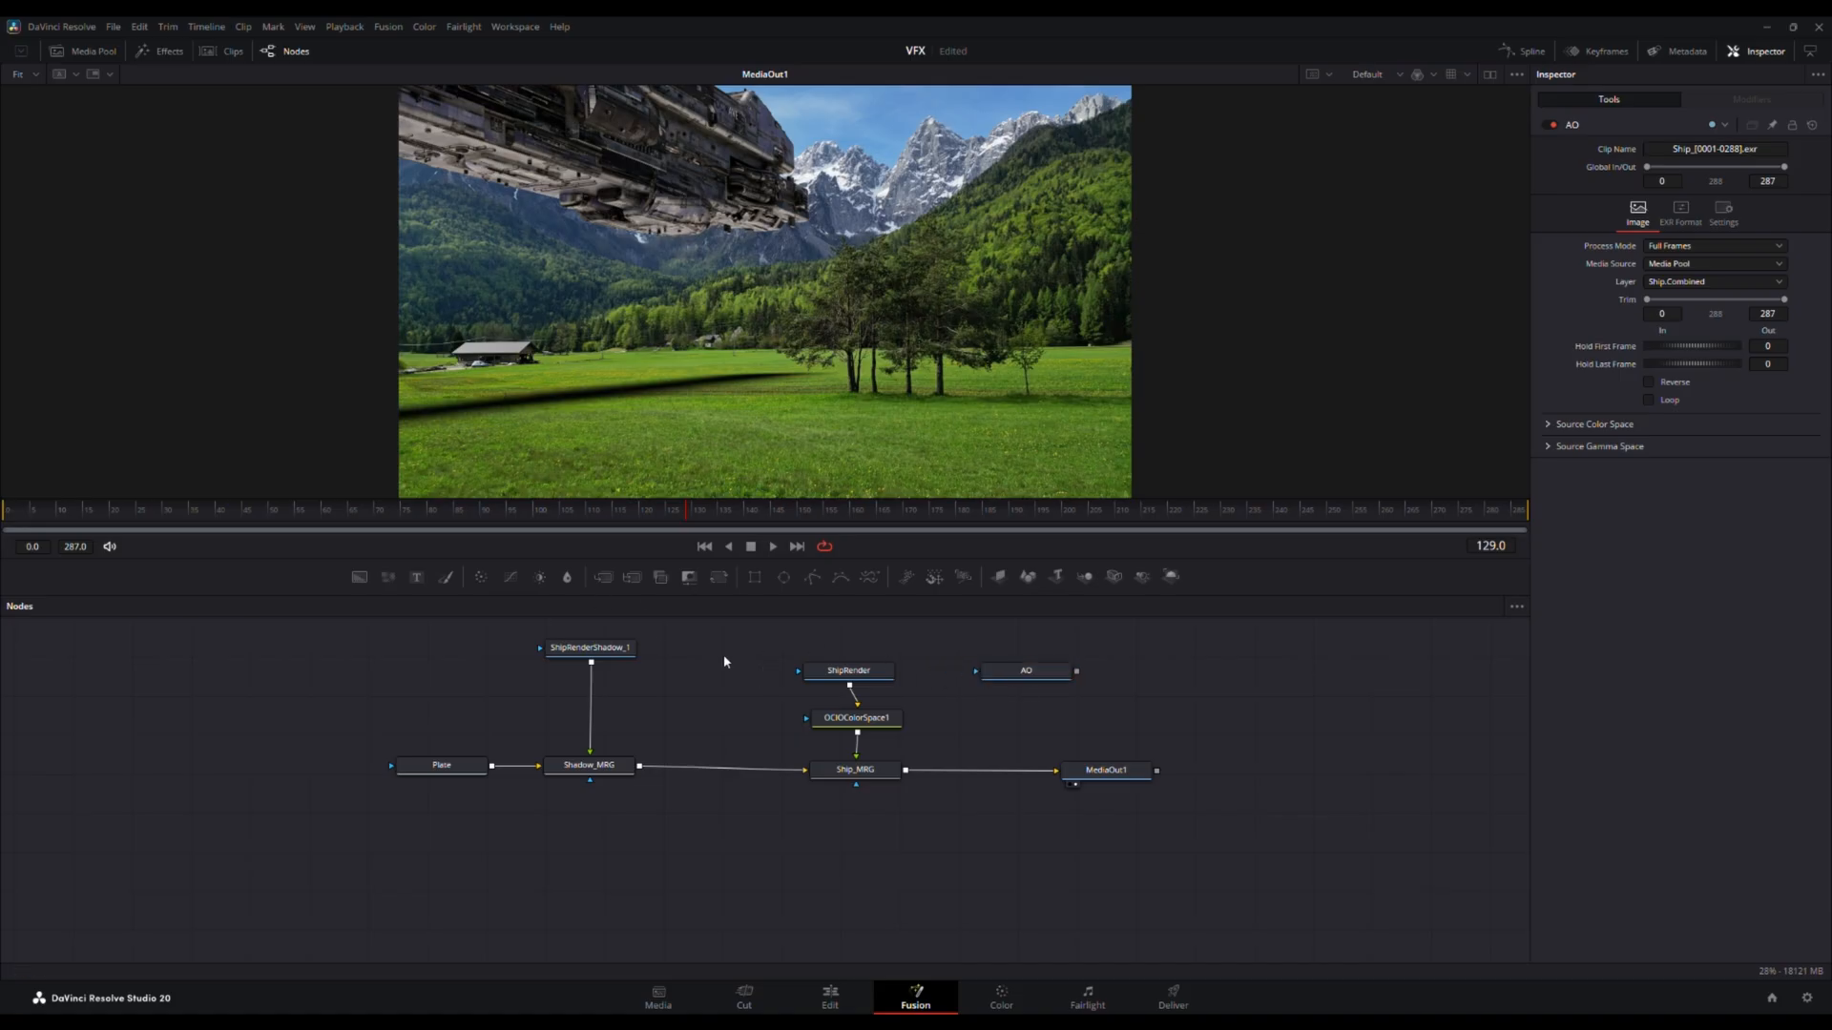
{"action": "left_click", "coordinate": [608, 579]}
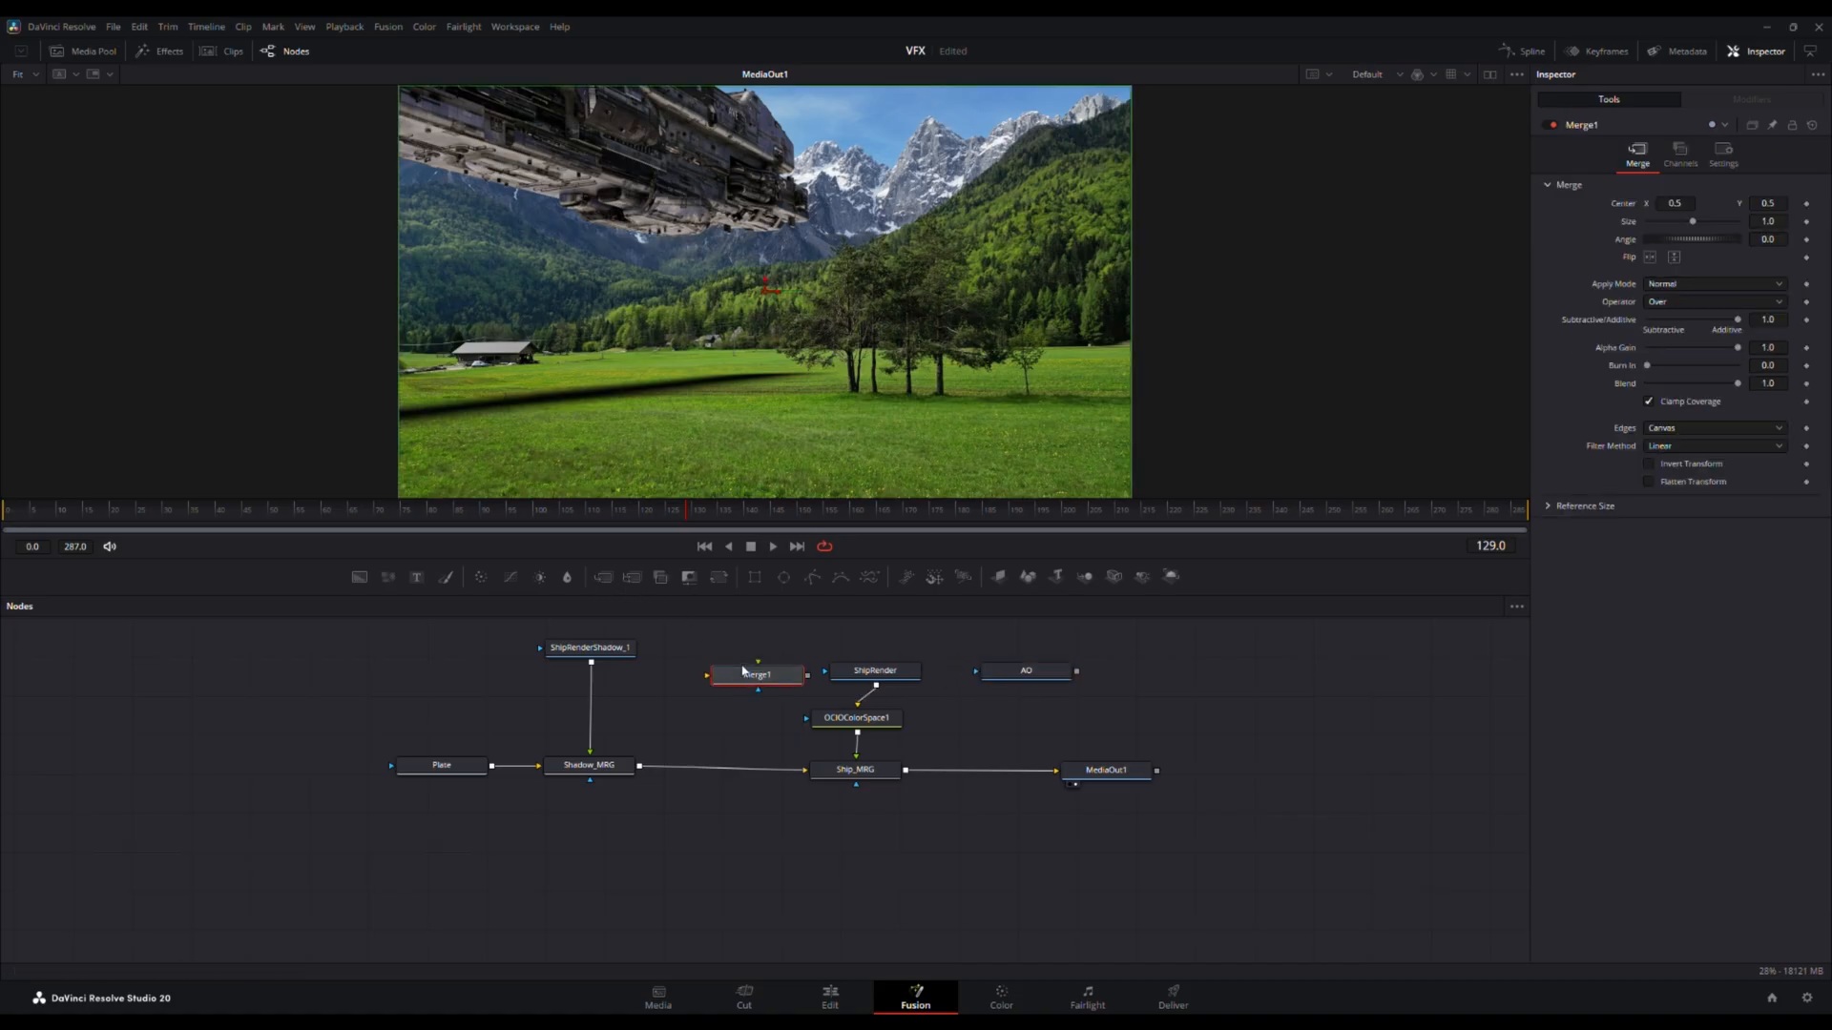
{"action": "left_click_drag", "start_coordinate": [875, 673], "coordinate": [877, 649]}
{"action": "left_click_drag", "start_coordinate": [865, 724], "coordinate": [885, 696]}
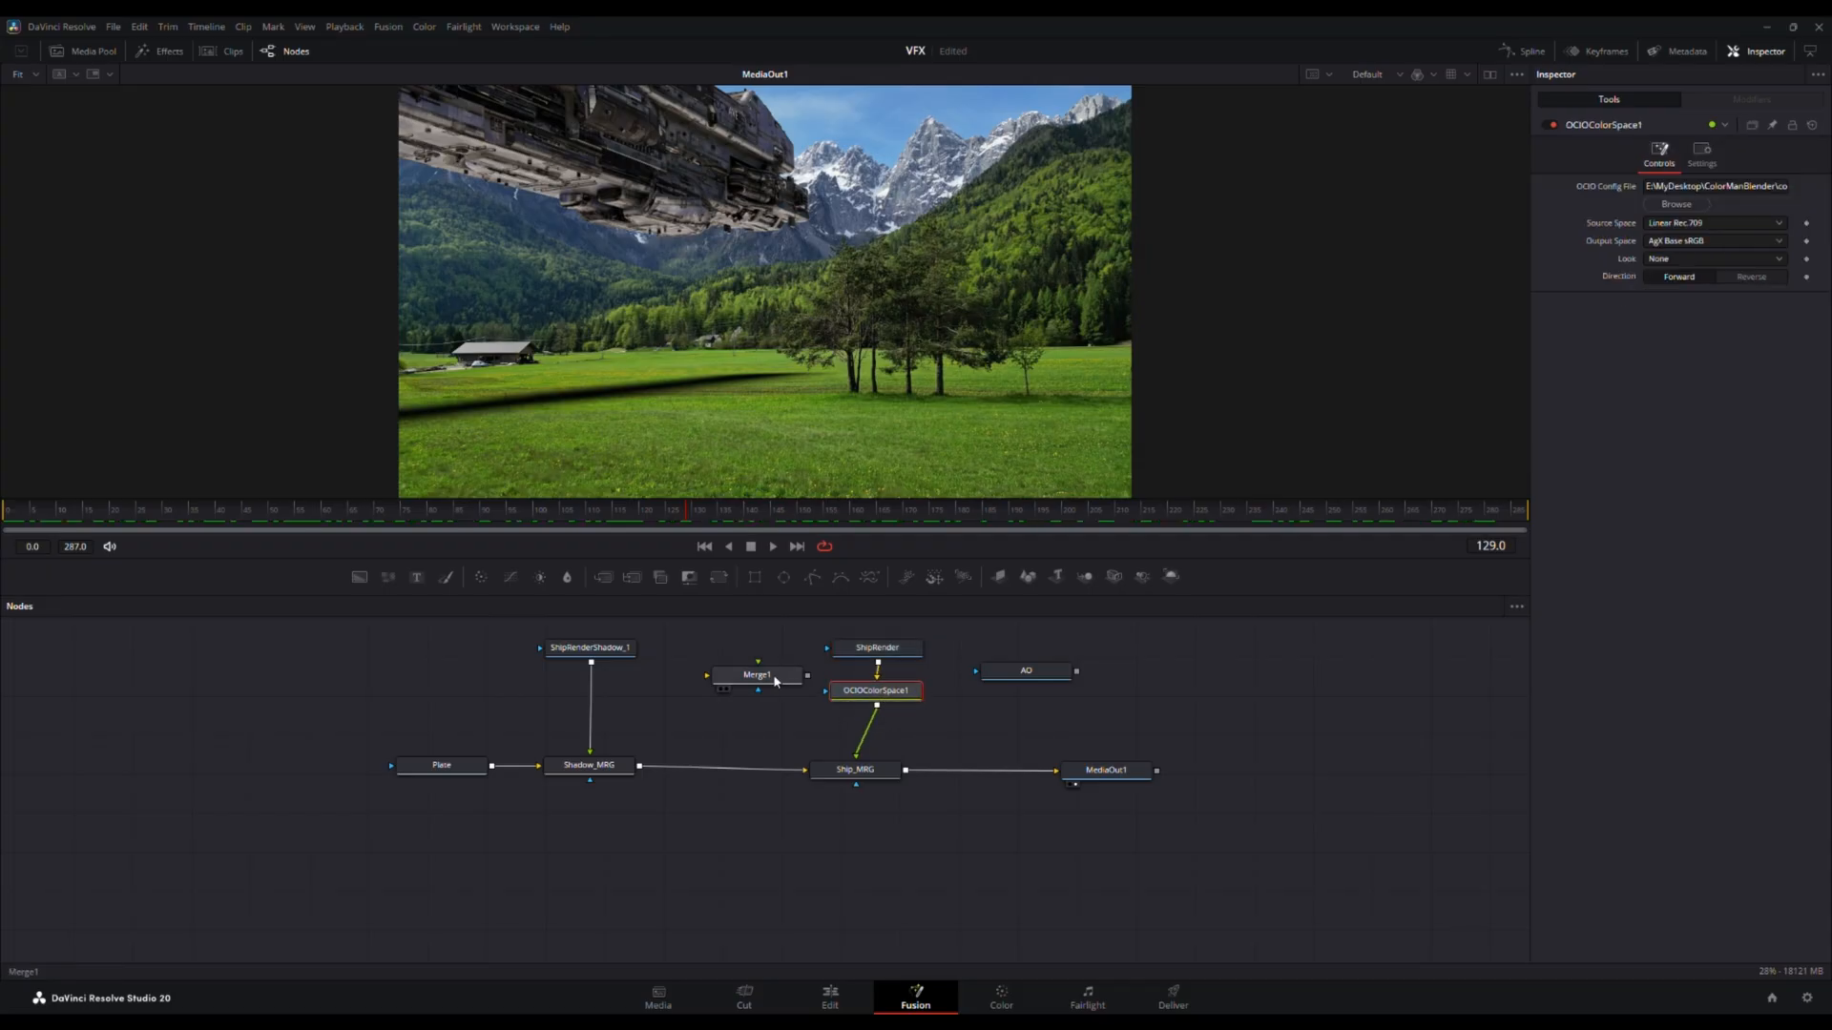
{"action": "left_click_drag", "start_coordinate": [775, 681], "coordinate": [871, 743]}
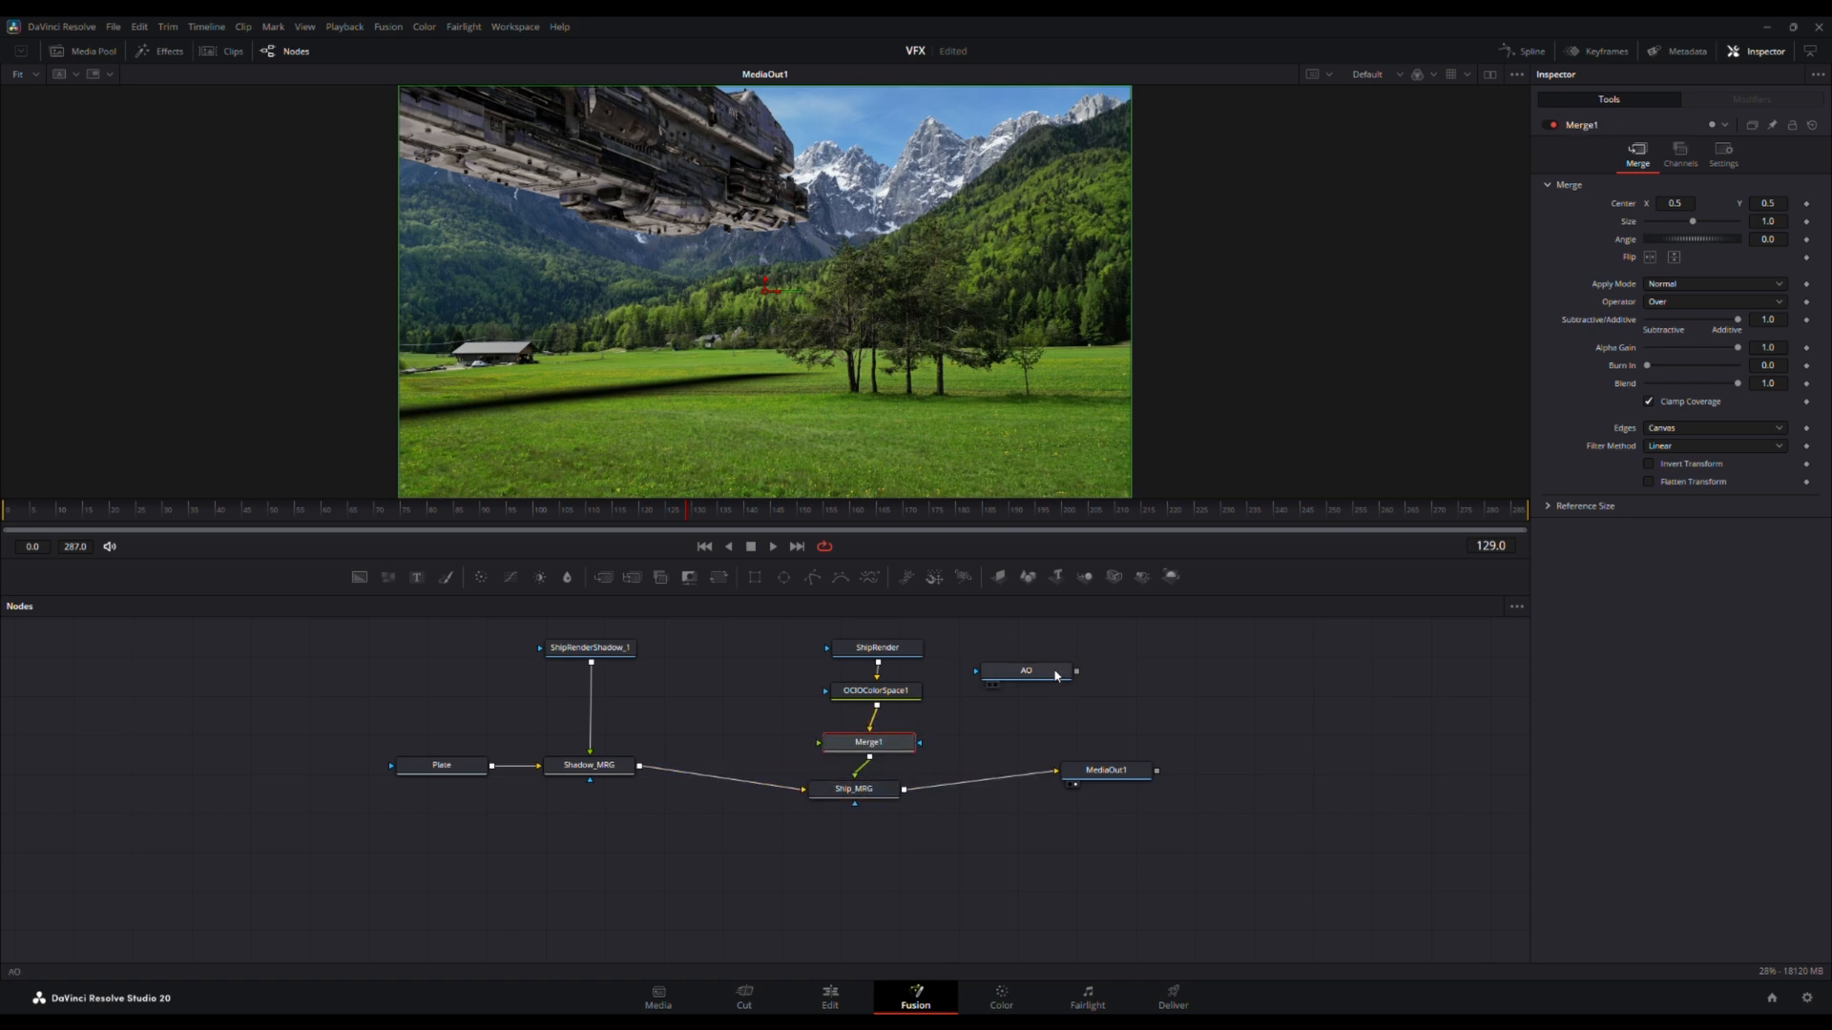
{"action": "left_click_drag", "start_coordinate": [1057, 675], "coordinate": [817, 750]}
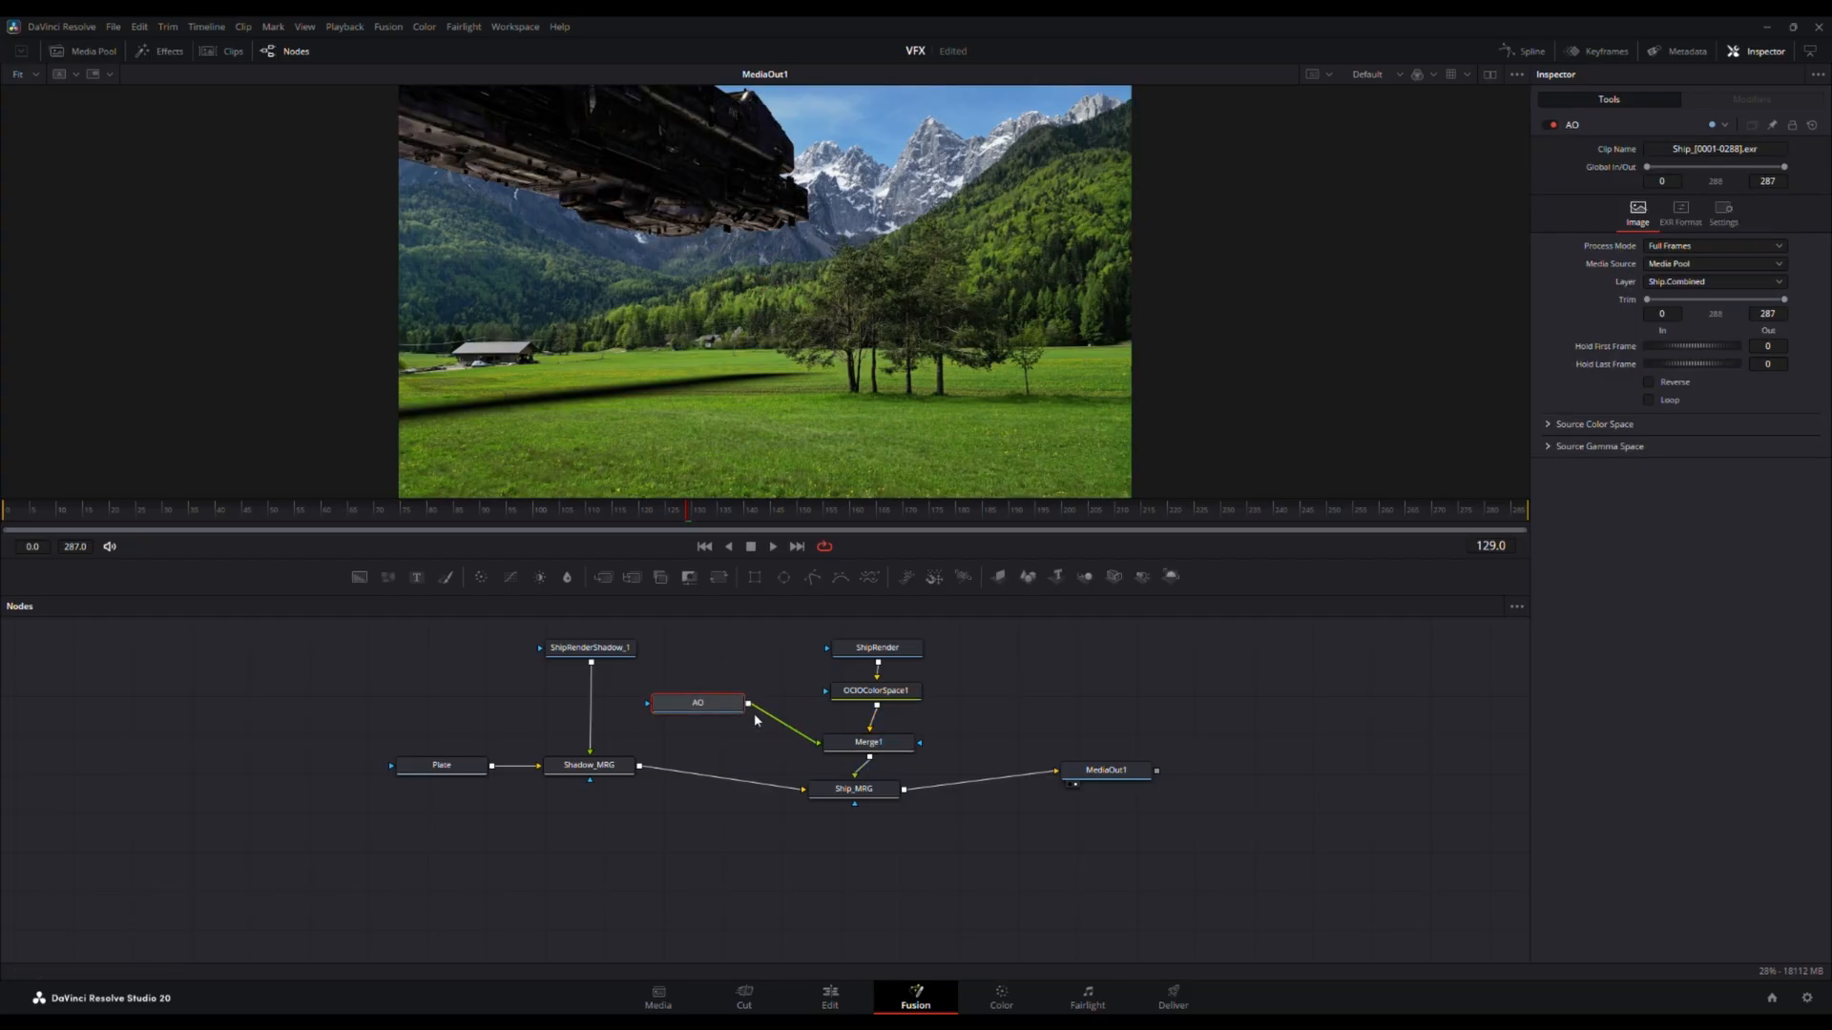
- Shift the ship branch away from the shadow nodes, move AO nearer its merge, and line up MediaOut1 with Ship_MRG
{"action": "left_click_drag", "start_coordinate": [922, 856], "coordinate": [937, 662]}
{"action": "left_click_drag", "start_coordinate": [713, 710], "coordinate": [766, 735]}
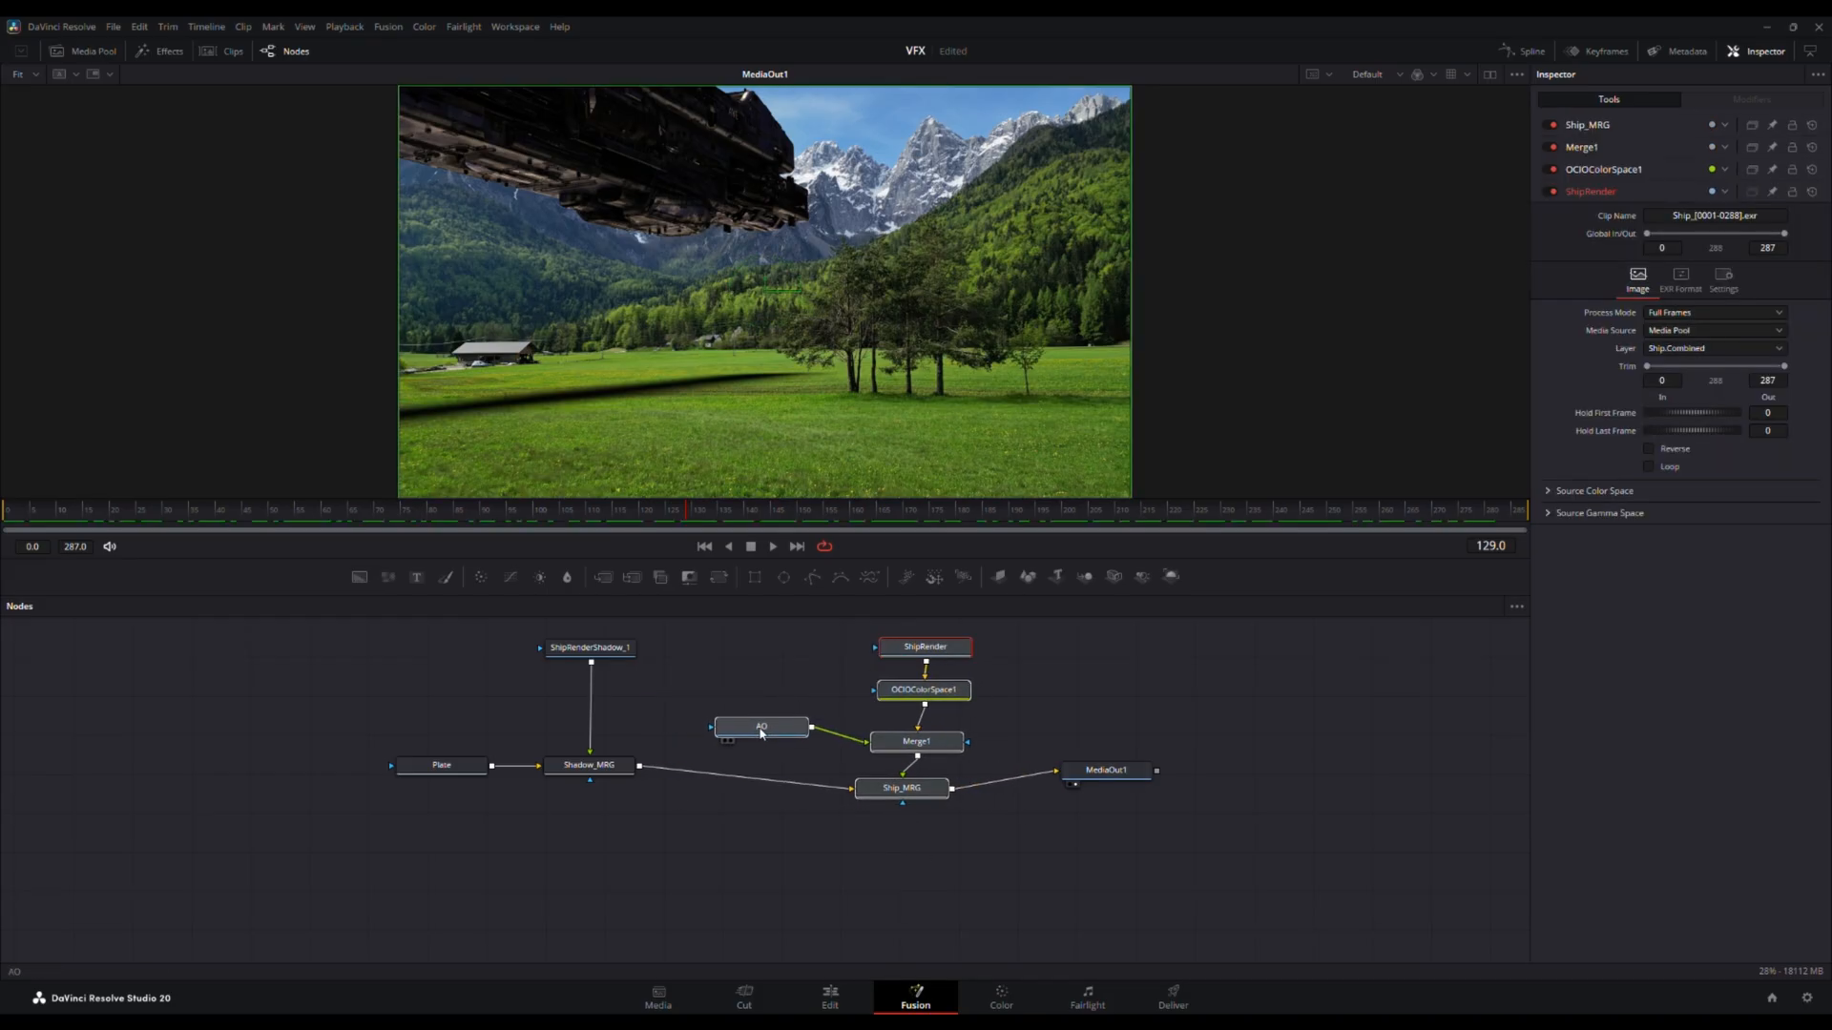
{"action": "left_click_drag", "start_coordinate": [1107, 771], "coordinate": [1126, 788]}
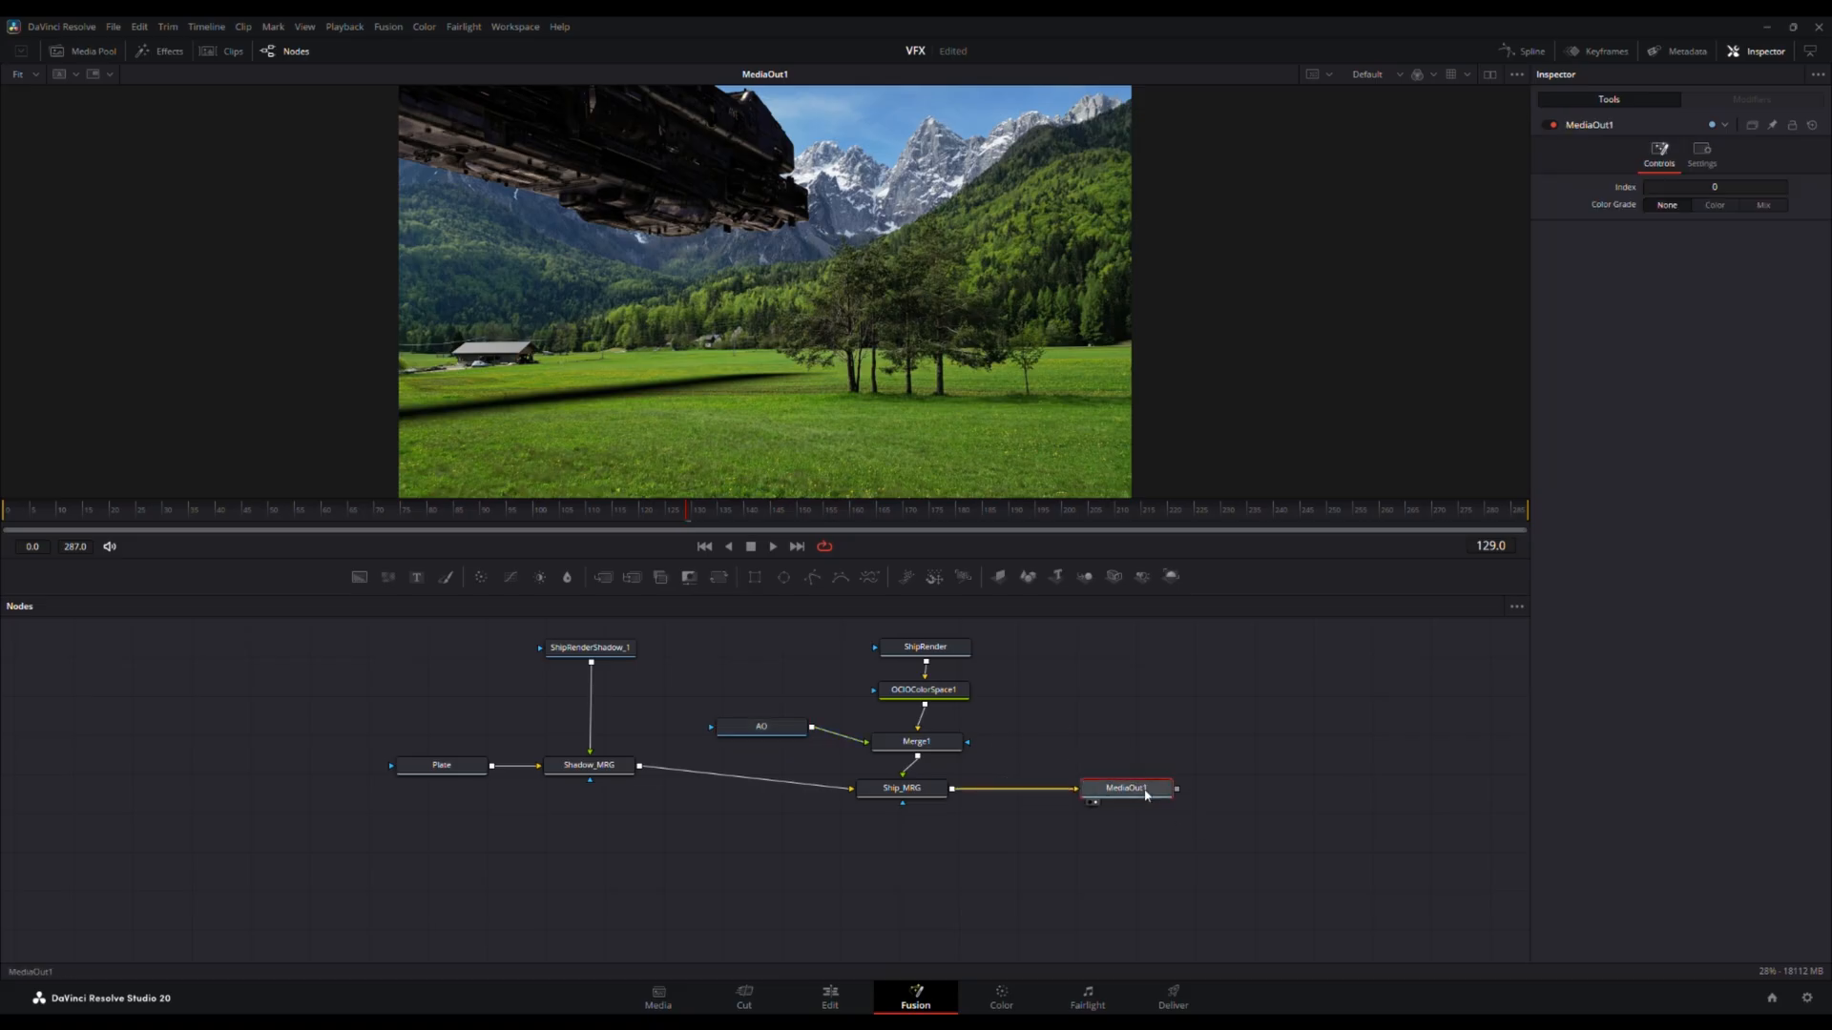
- Rename the AO merge node as AO_MRG, and align the AO, shadow and Plate nodes with the rest of the graph
{"action": "left_click", "coordinate": [942, 749]}
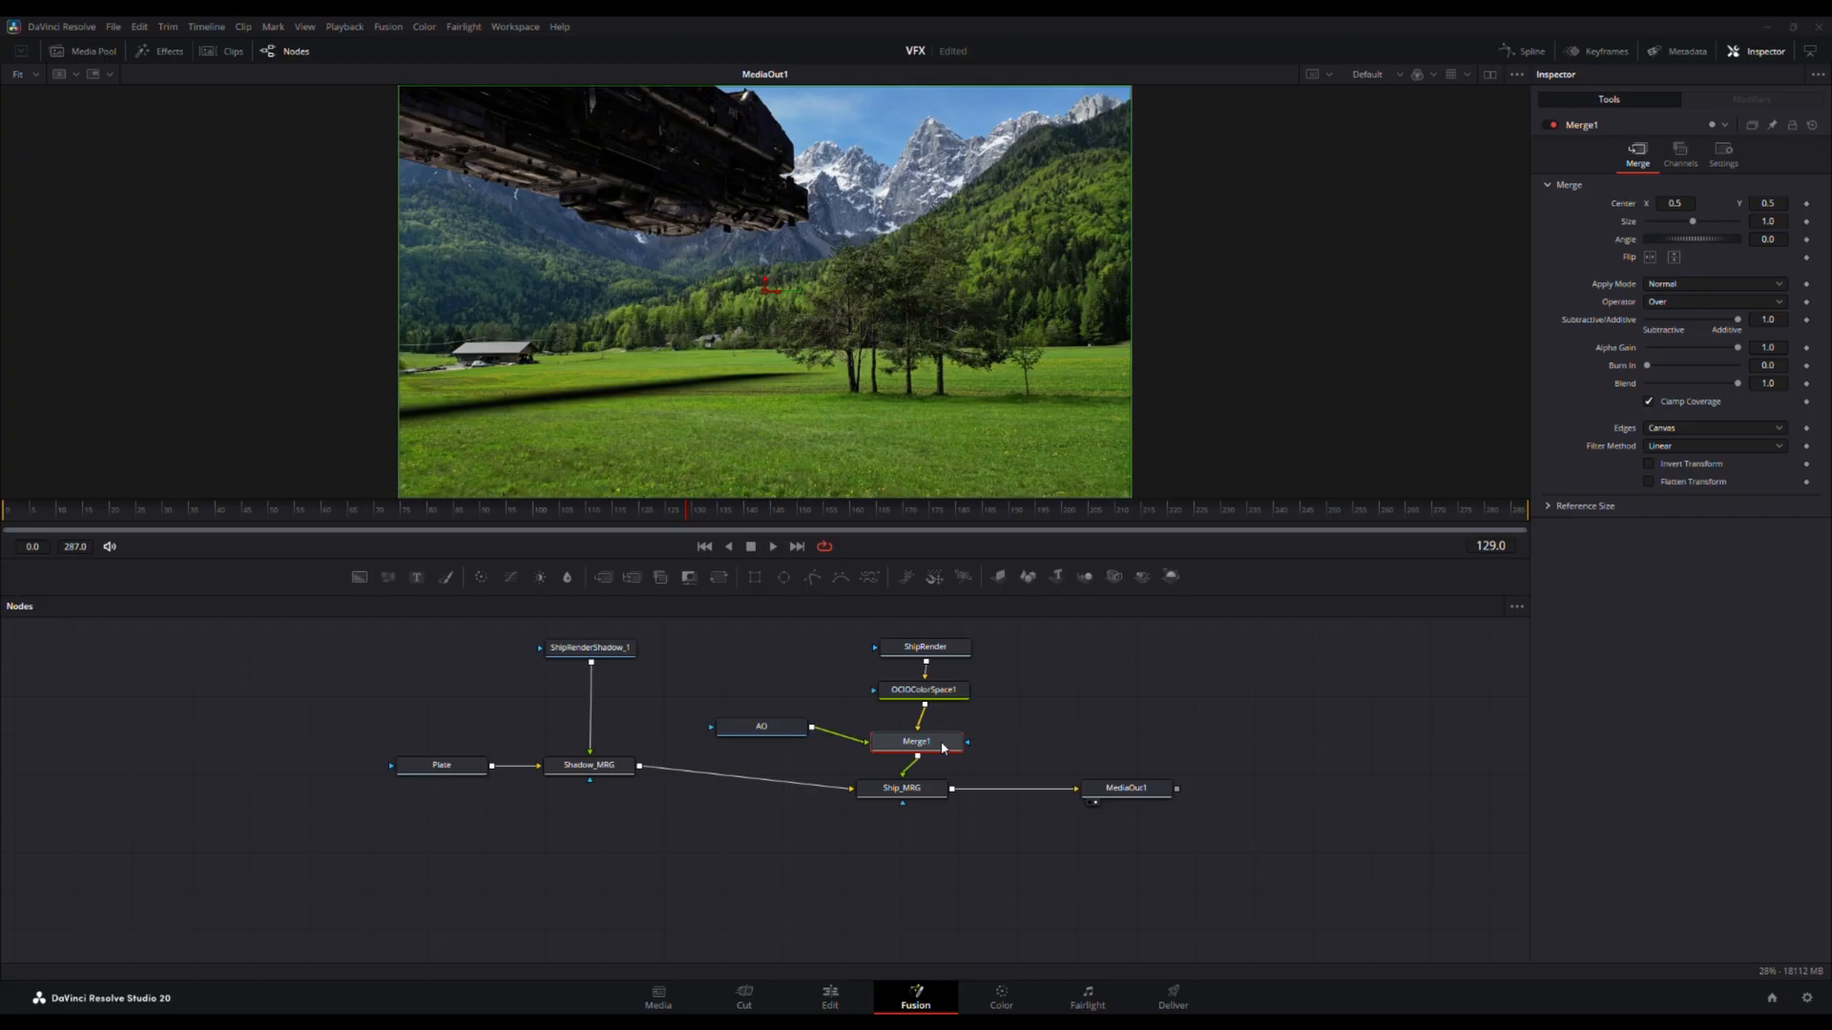
{"action": "key", "text": "Return"}
{"action": "left_click_drag", "start_coordinate": [757, 728], "coordinate": [776, 733]}
{"action": "left_click_drag", "start_coordinate": [613, 809], "coordinate": [582, 641]}
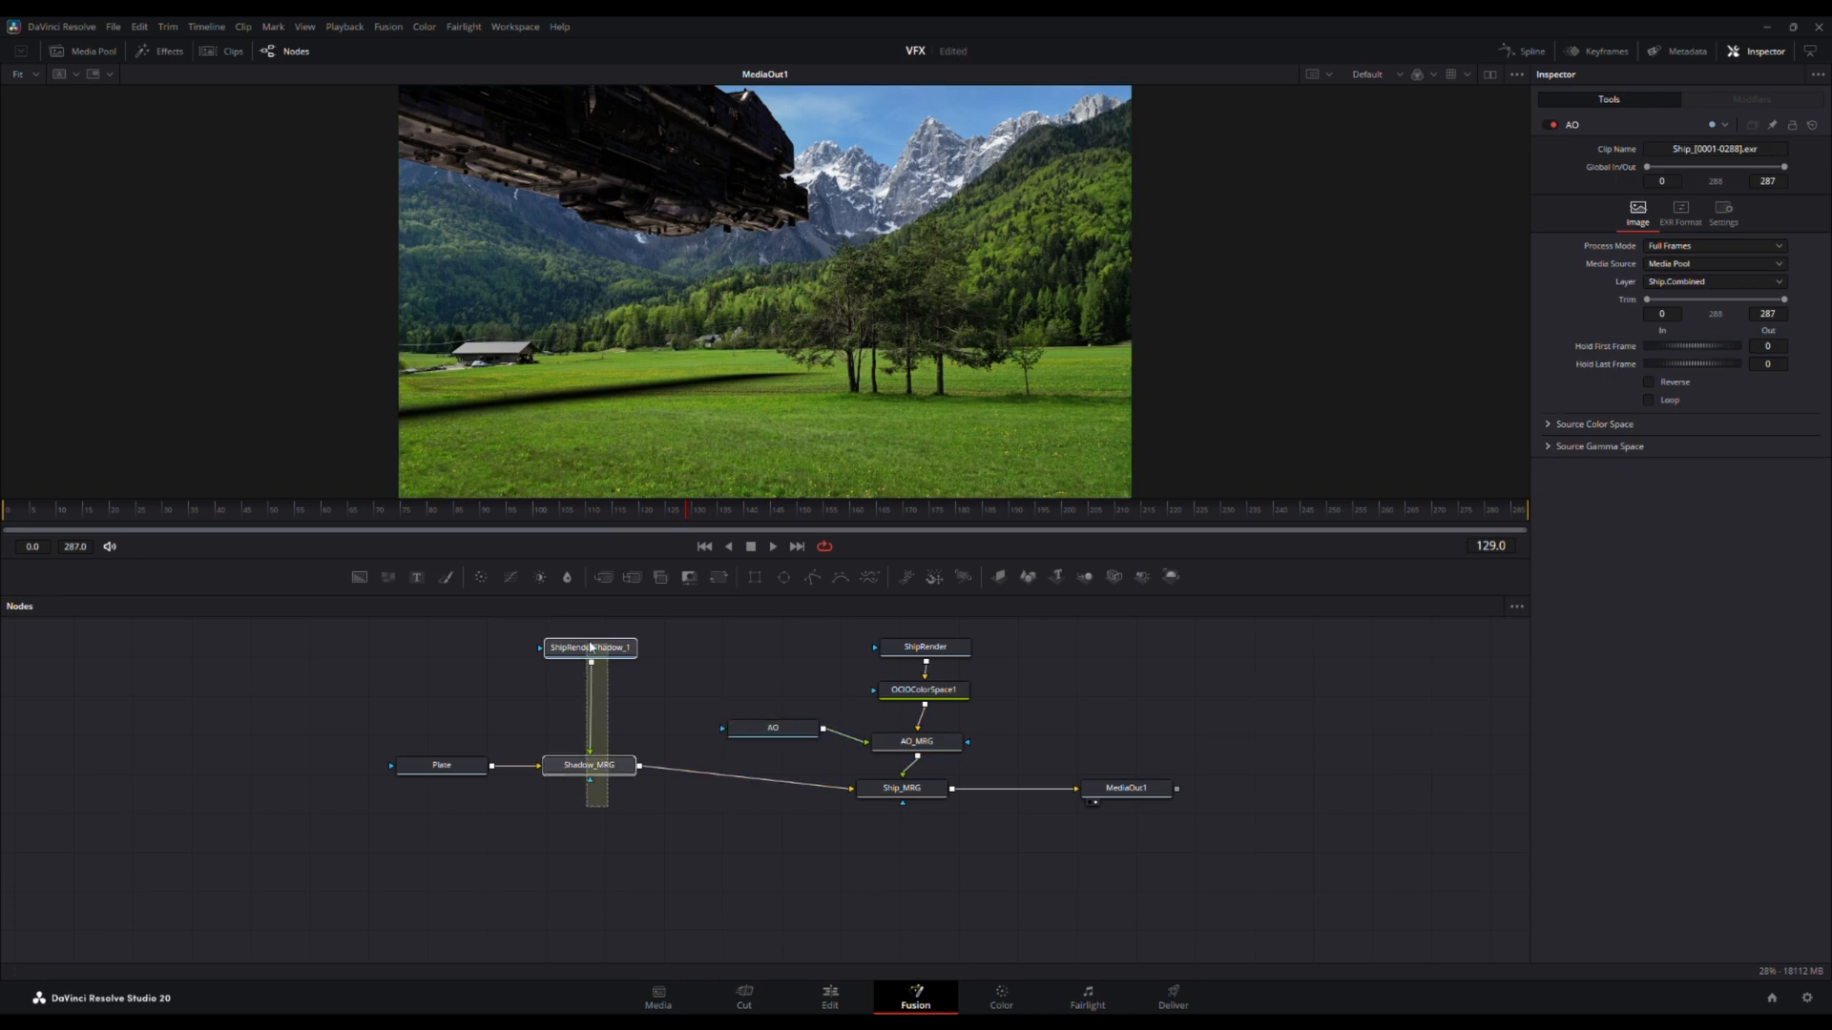
{"action": "left_click_drag", "start_coordinate": [592, 765], "coordinate": [597, 791]}
{"action": "left_click_drag", "start_coordinate": [449, 768], "coordinate": [427, 801]}
- Set the AO node's layer to Ship.AO and straighten the Plate and Ship_MRG nodes in the graph
{"action": "left_click", "coordinate": [771, 731]}
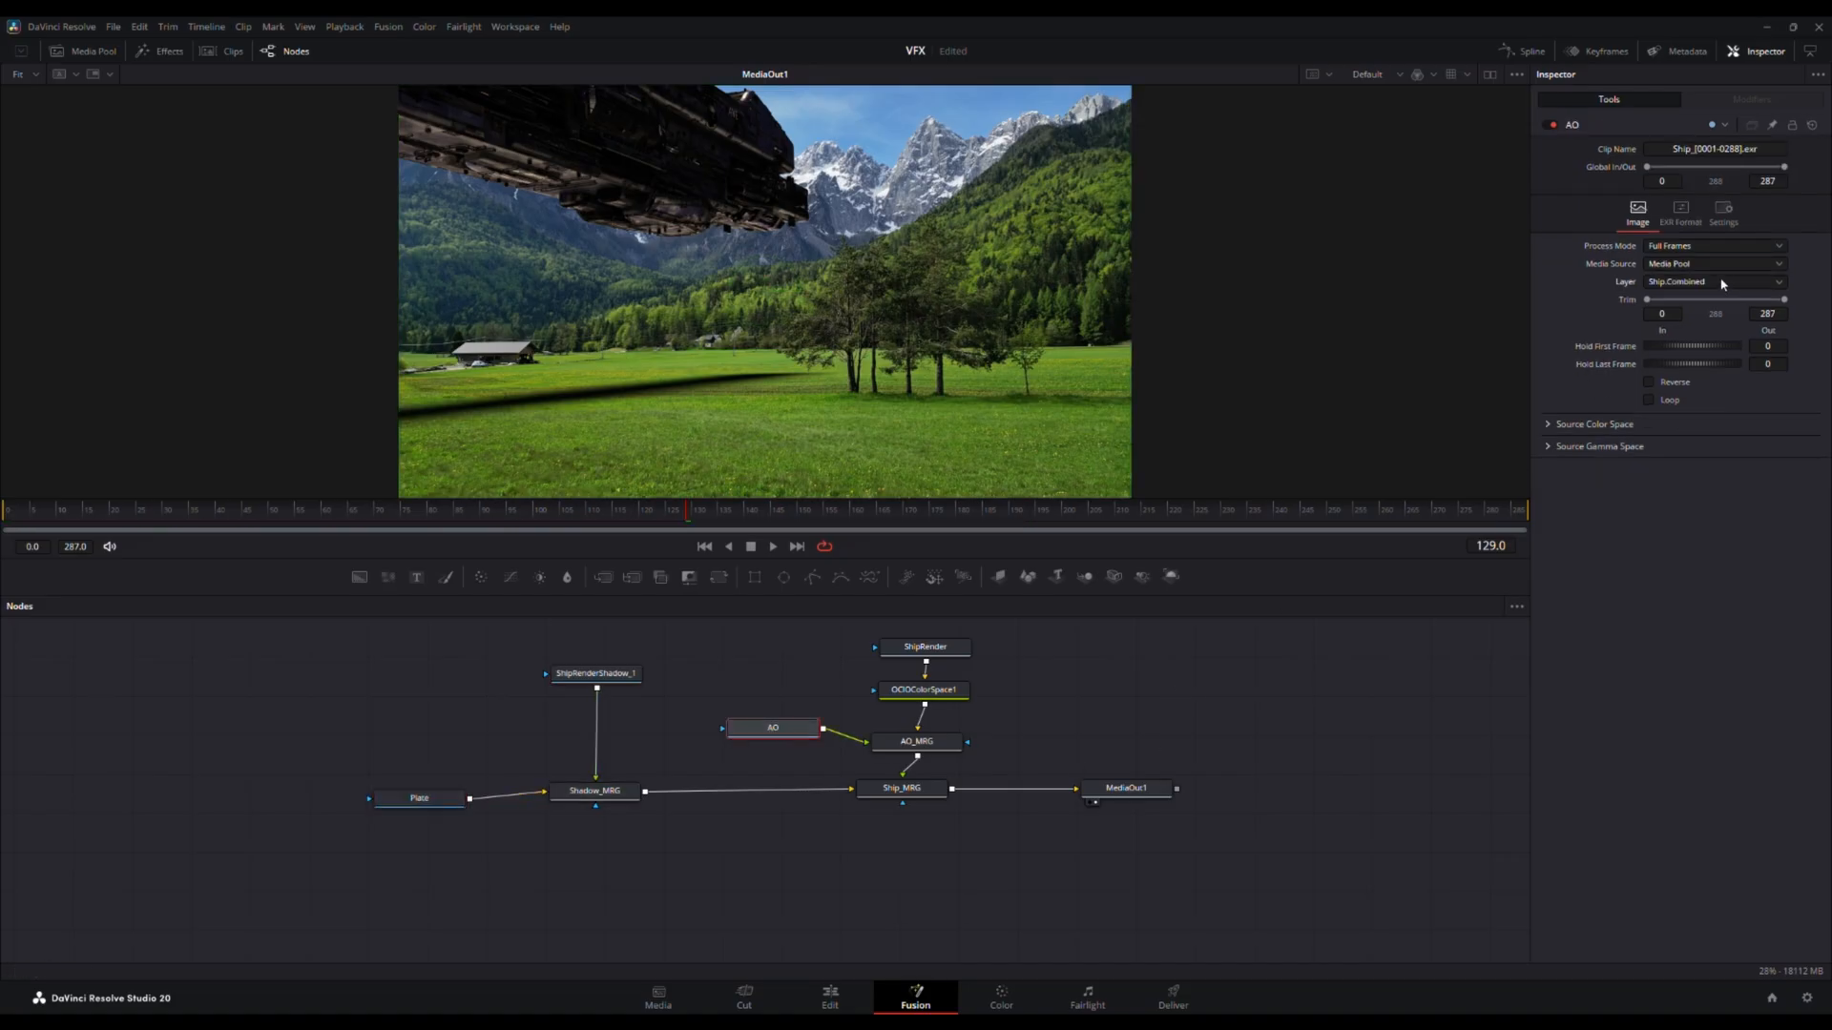
{"action": "left_click", "coordinate": [1676, 368]}
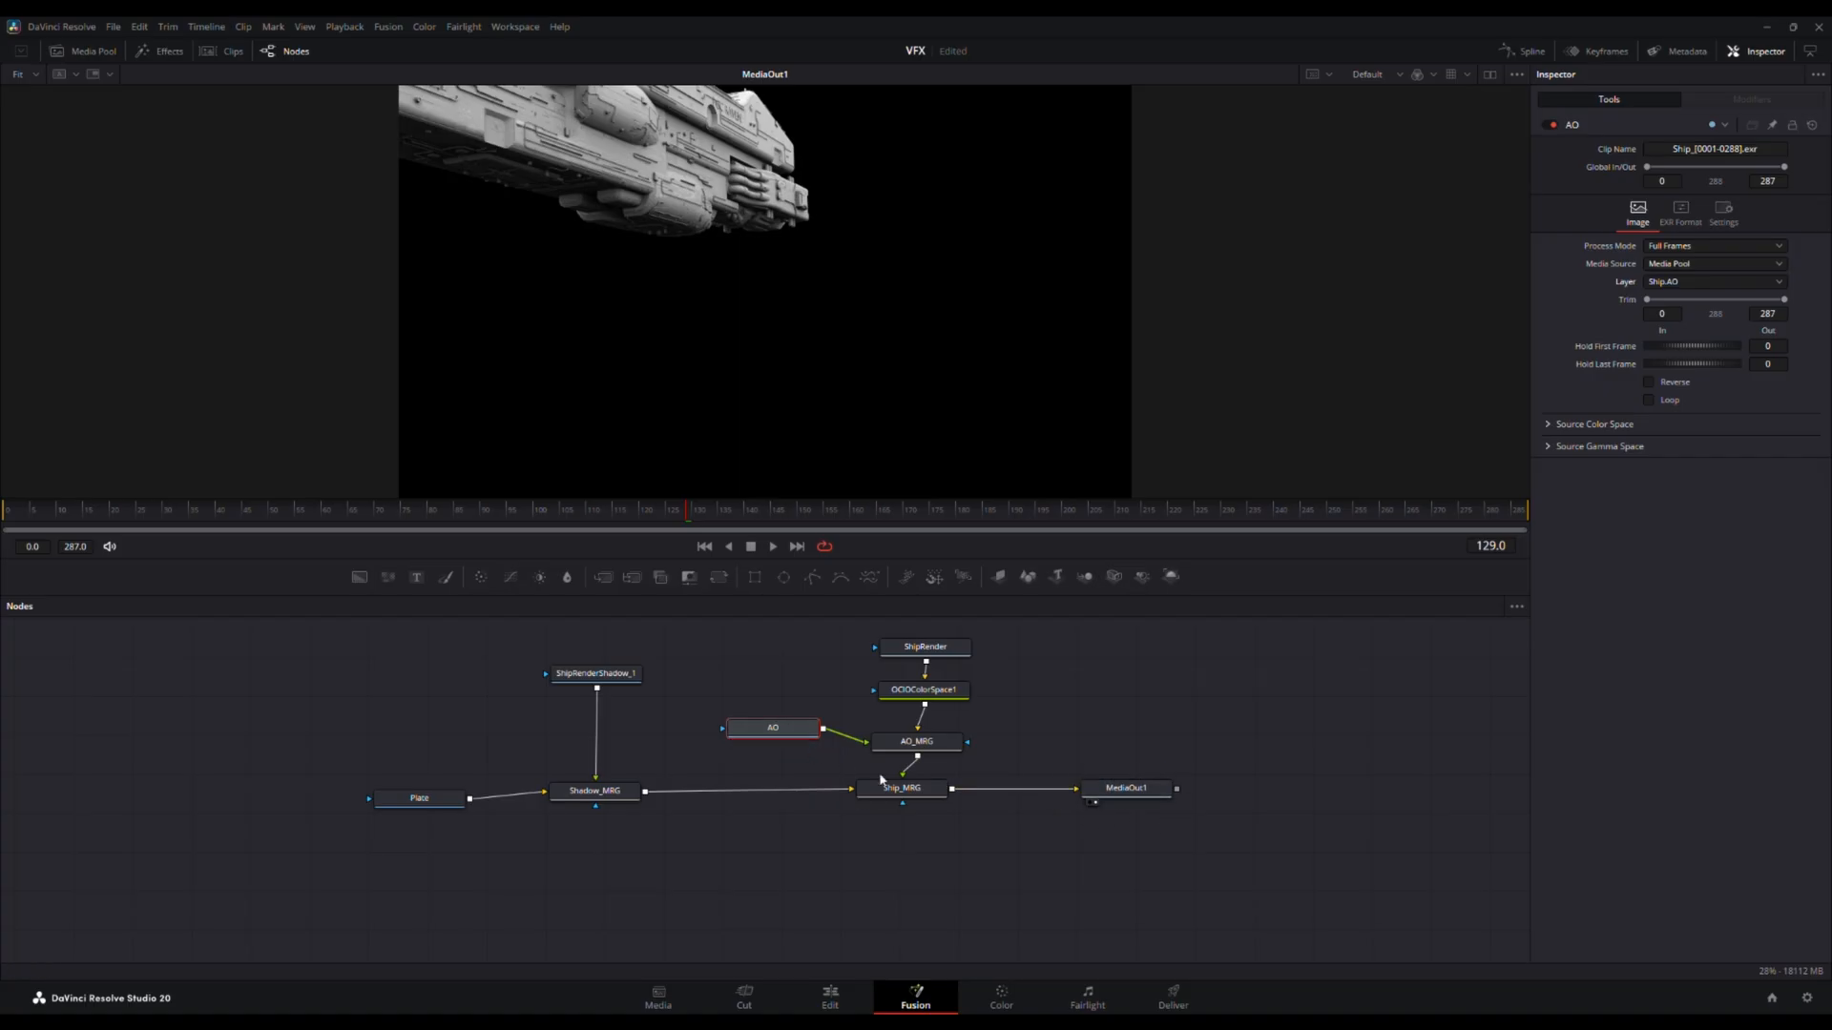
{"action": "left_click", "coordinate": [446, 795]}
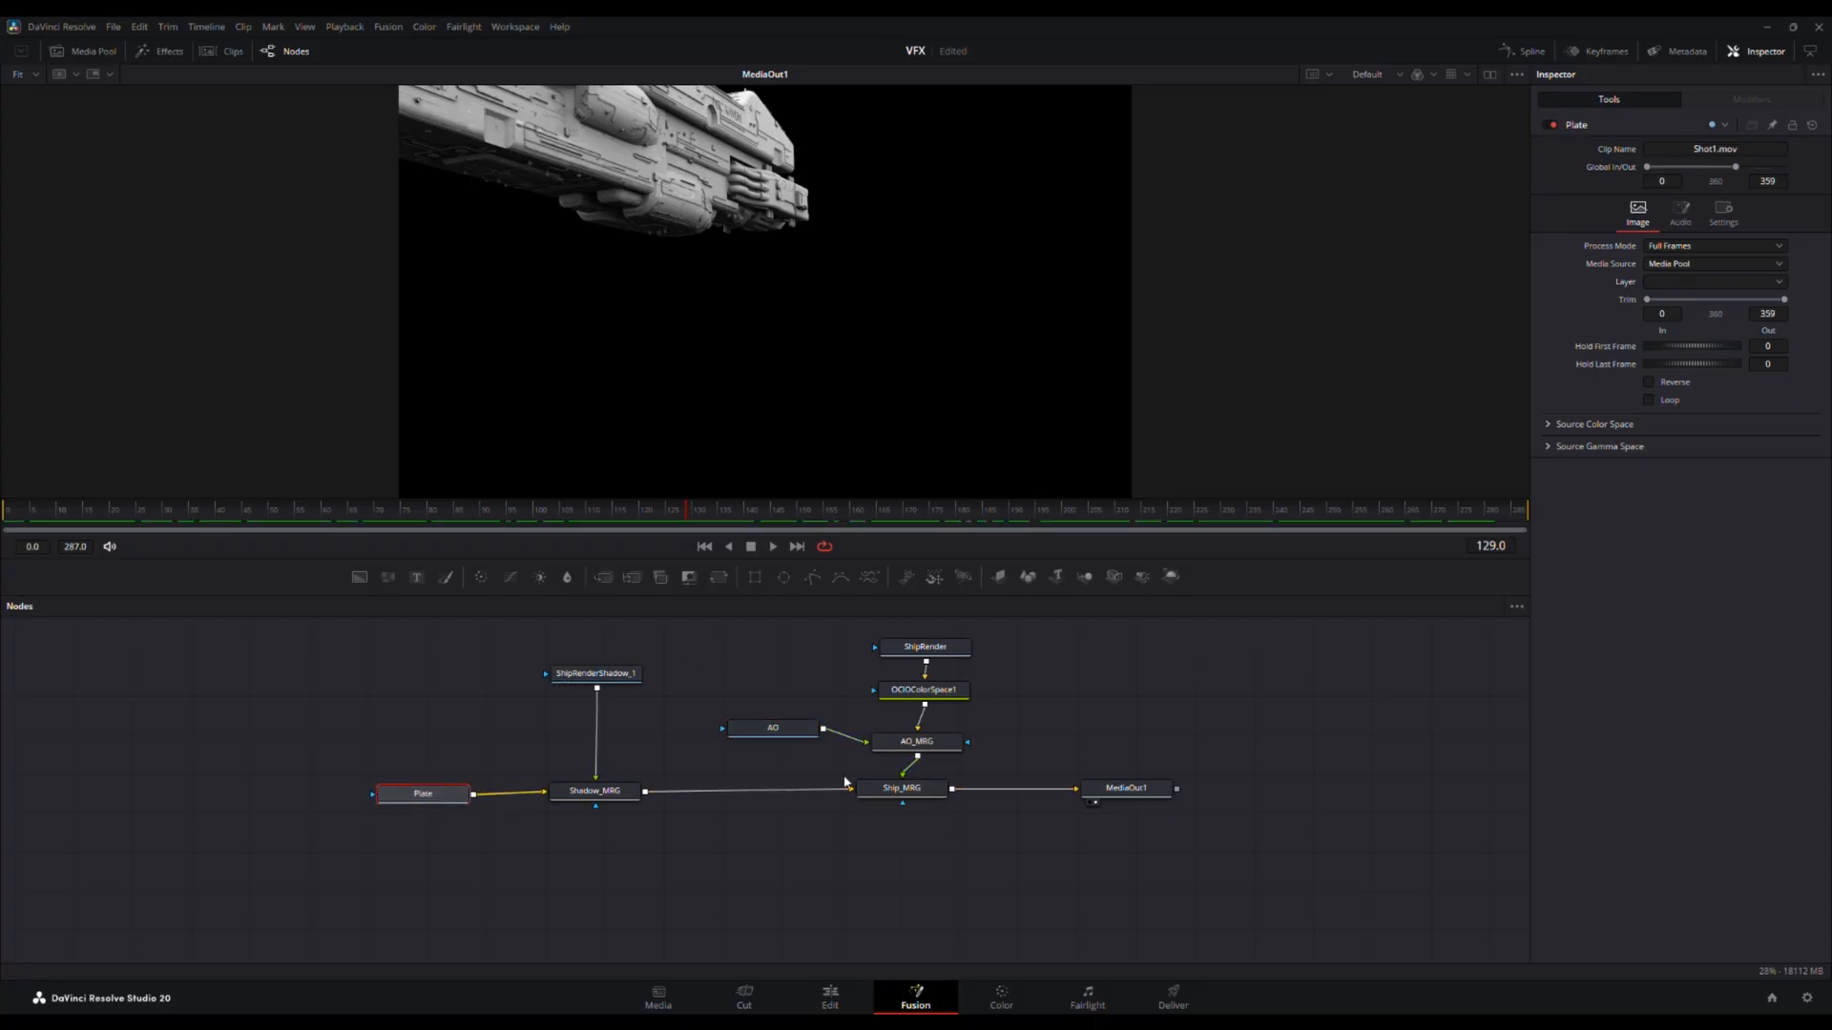
{"action": "left_click", "coordinate": [914, 789]}
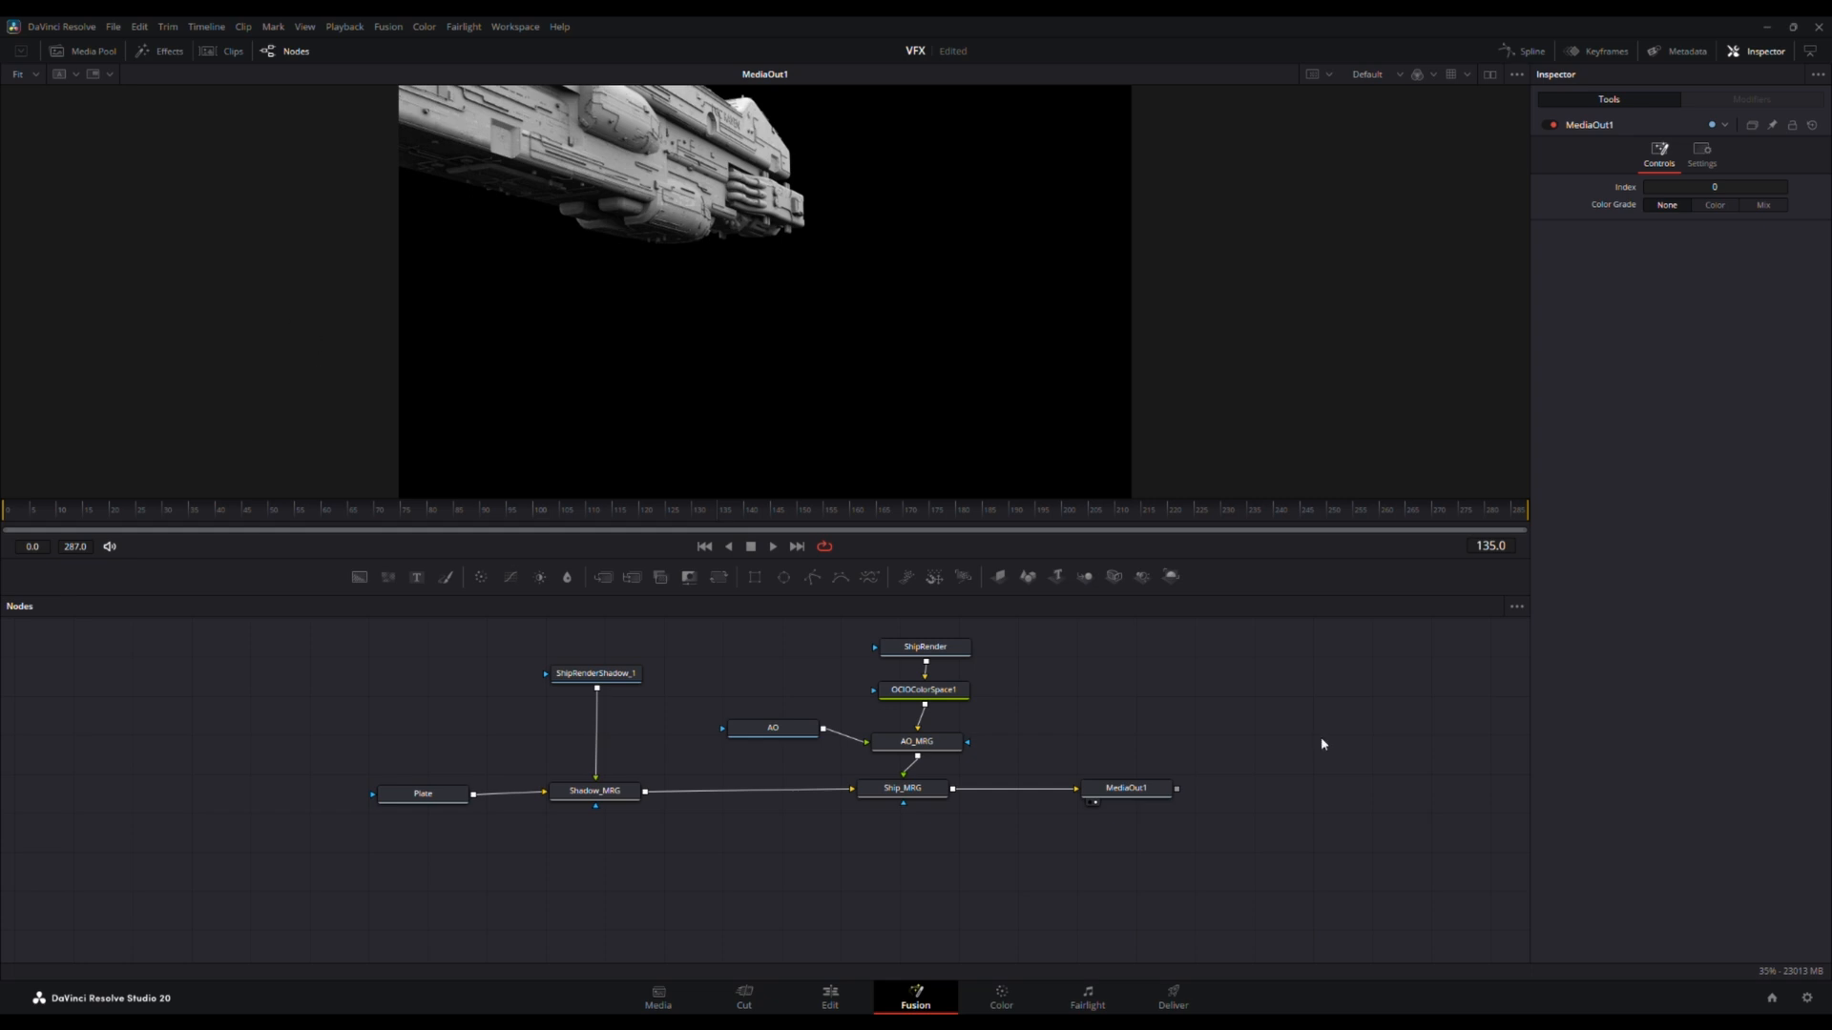
- Set AO_MRG's apply mode to Multiply, display its result in the viewer, and go to frame 224
{"action": "left_click", "coordinate": [797, 730]}
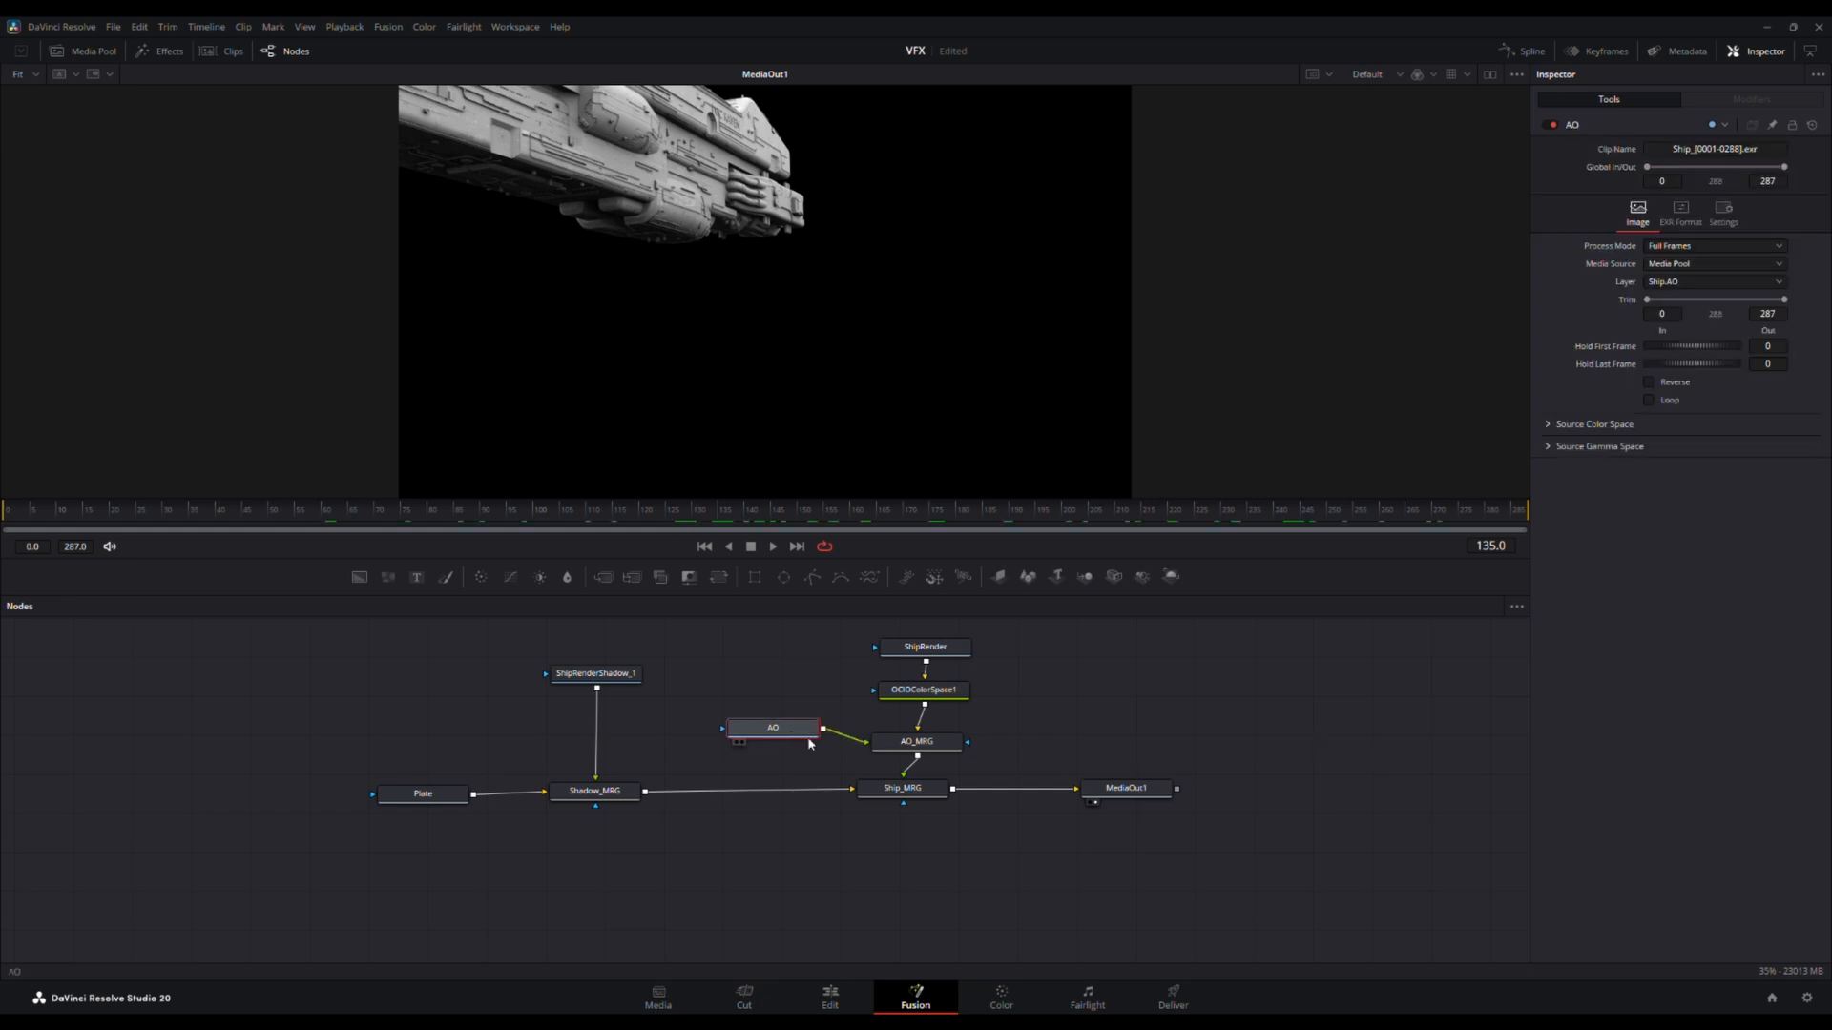
{"action": "left_click", "coordinate": [907, 745]}
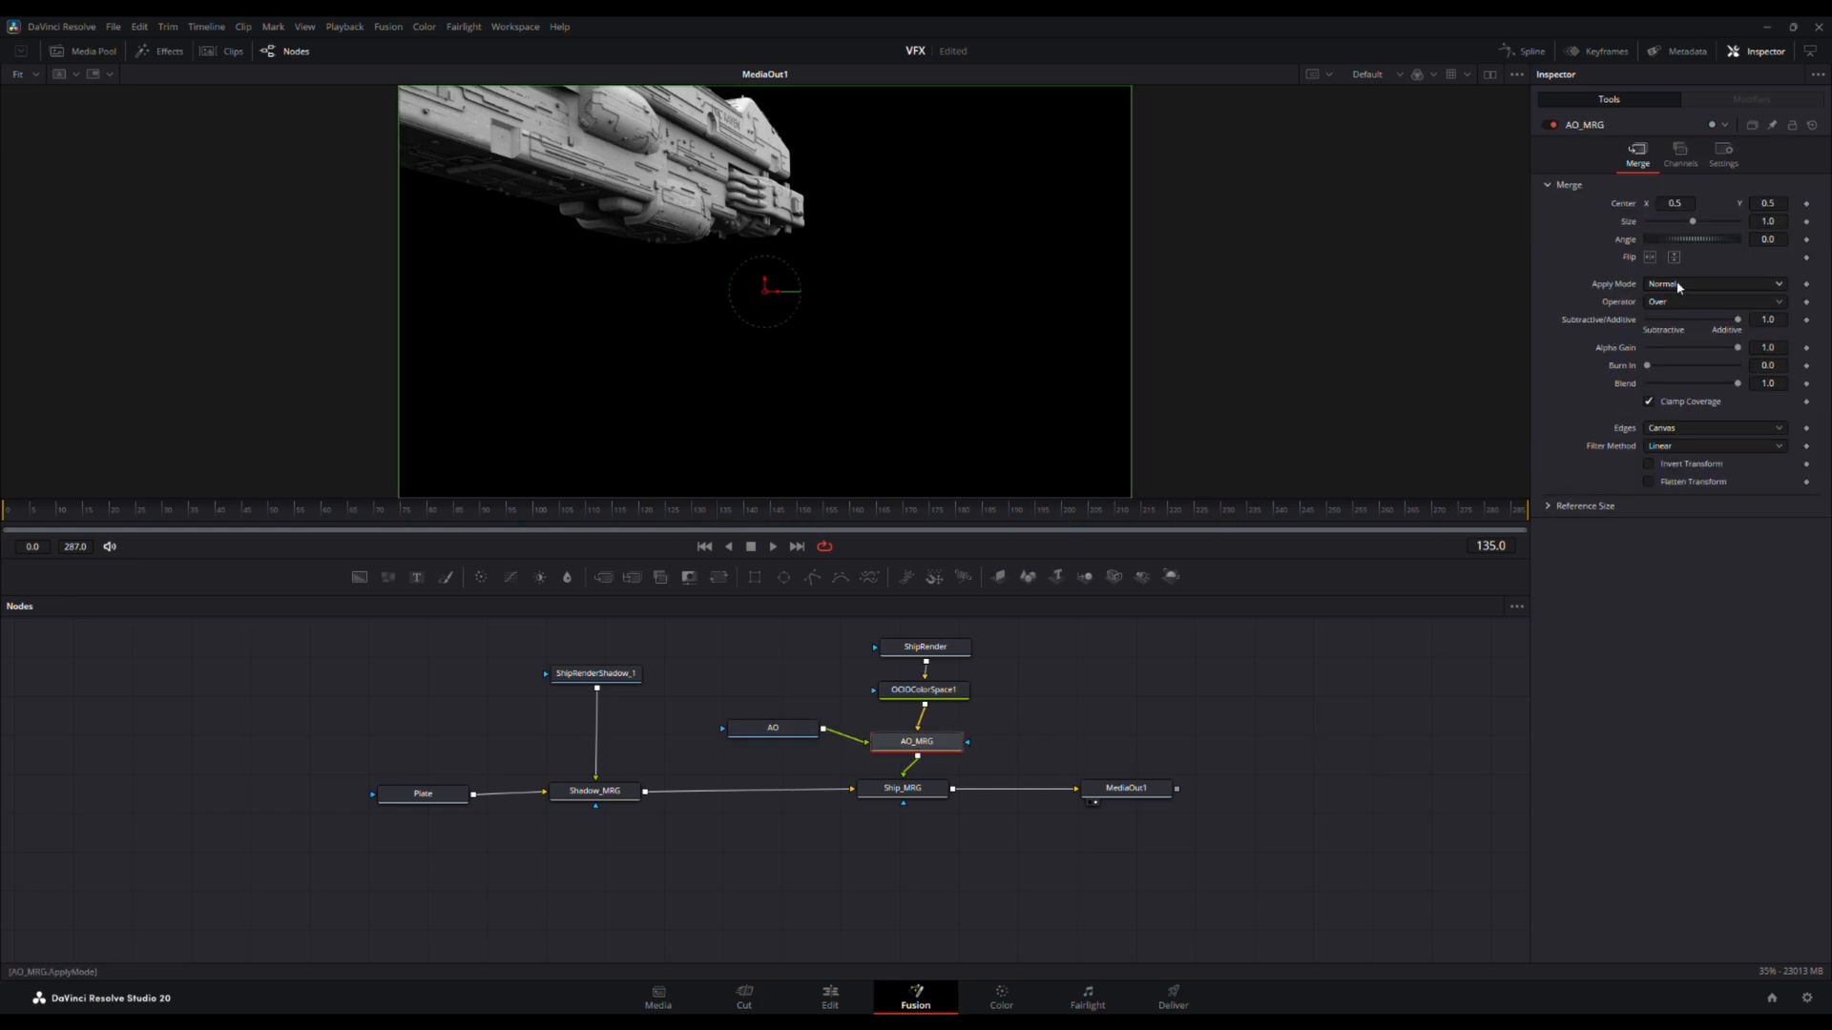
{"action": "left_click", "coordinate": [1669, 375]}
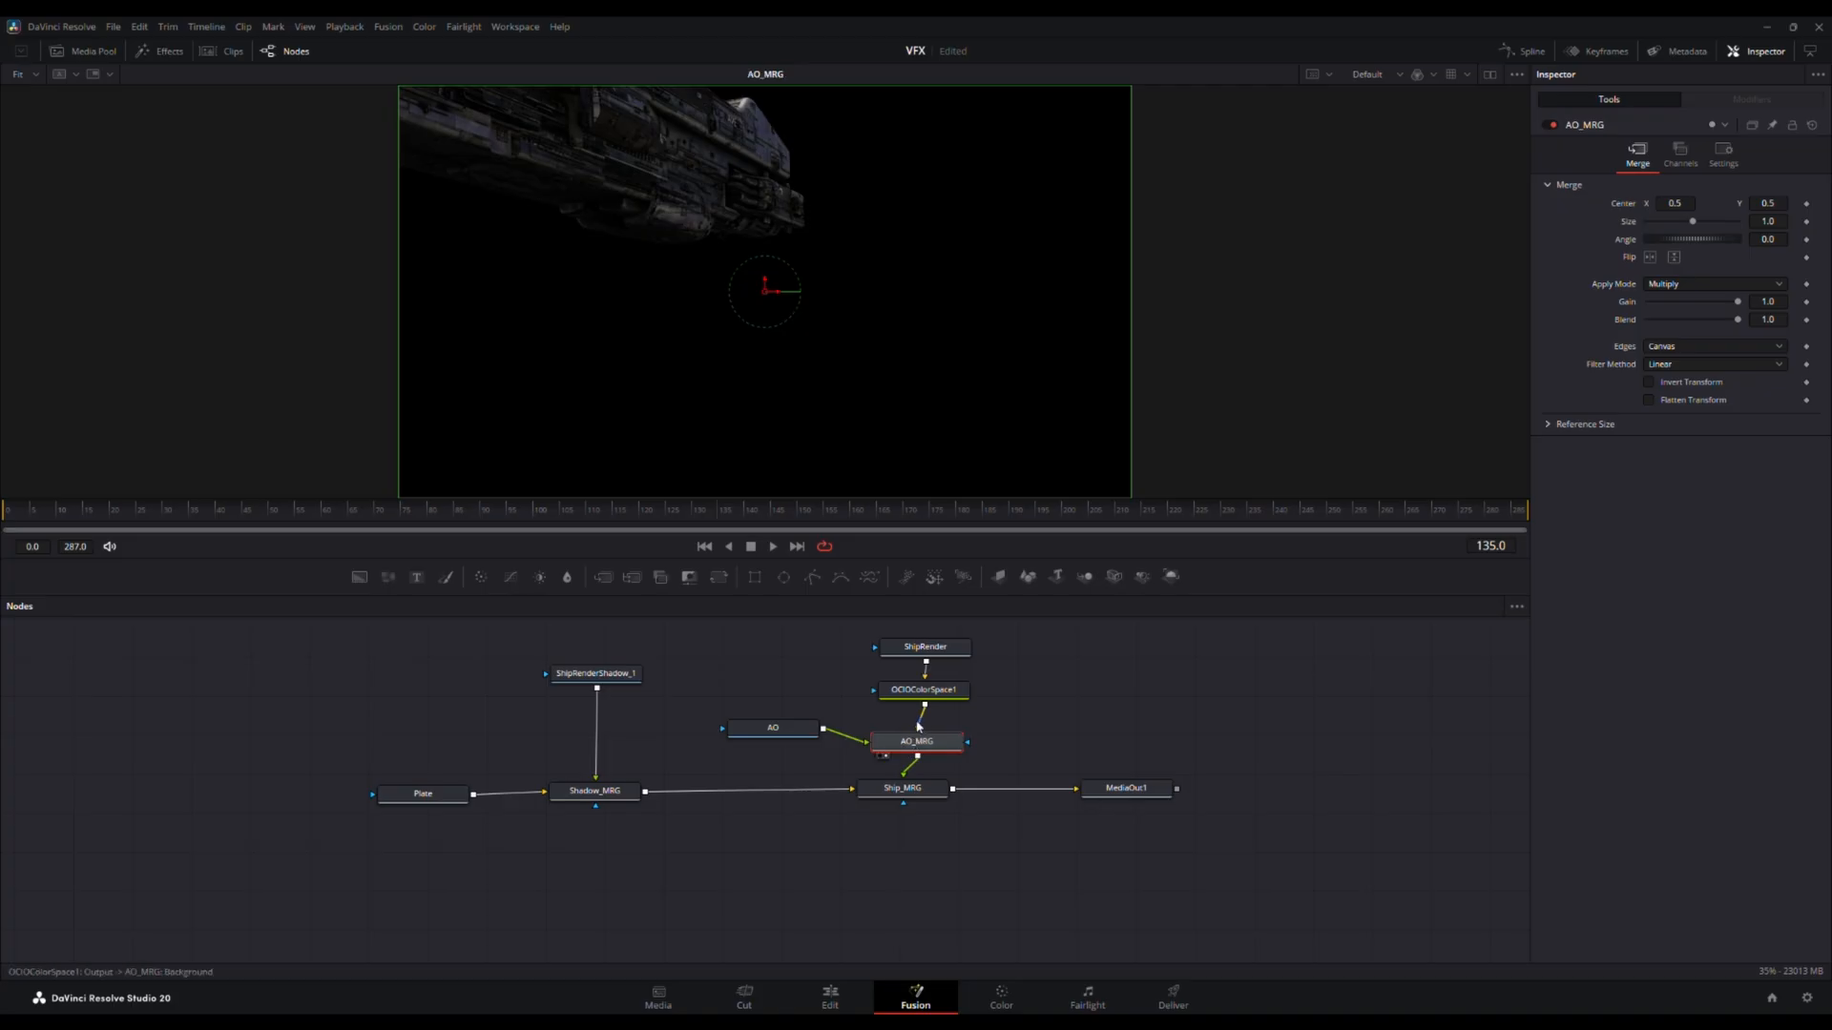
{"action": "key", "text": "1"}
{"action": "left_click_drag", "start_coordinate": [717, 512], "coordinate": [1191, 509]}
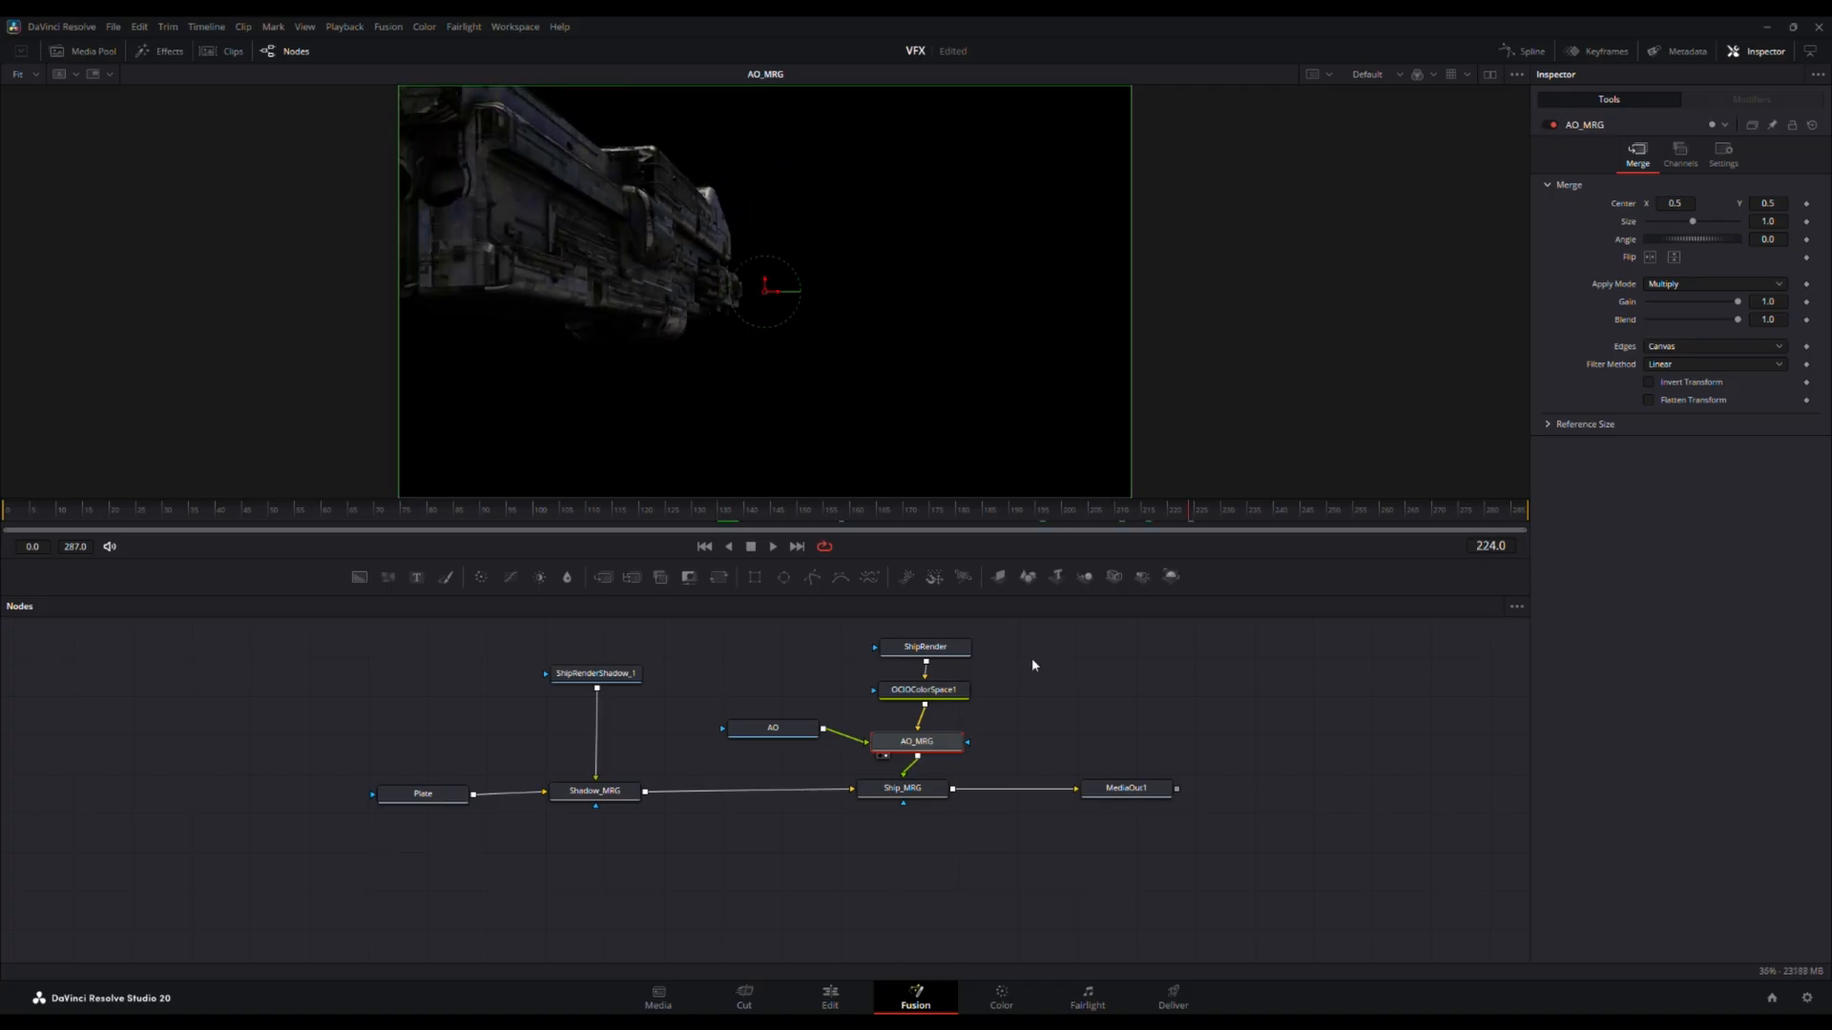
- Toggle the AO node off and on repeatedly to compare the ship with and without ambient occlusion
{"action": "left_click", "coordinate": [773, 728]}
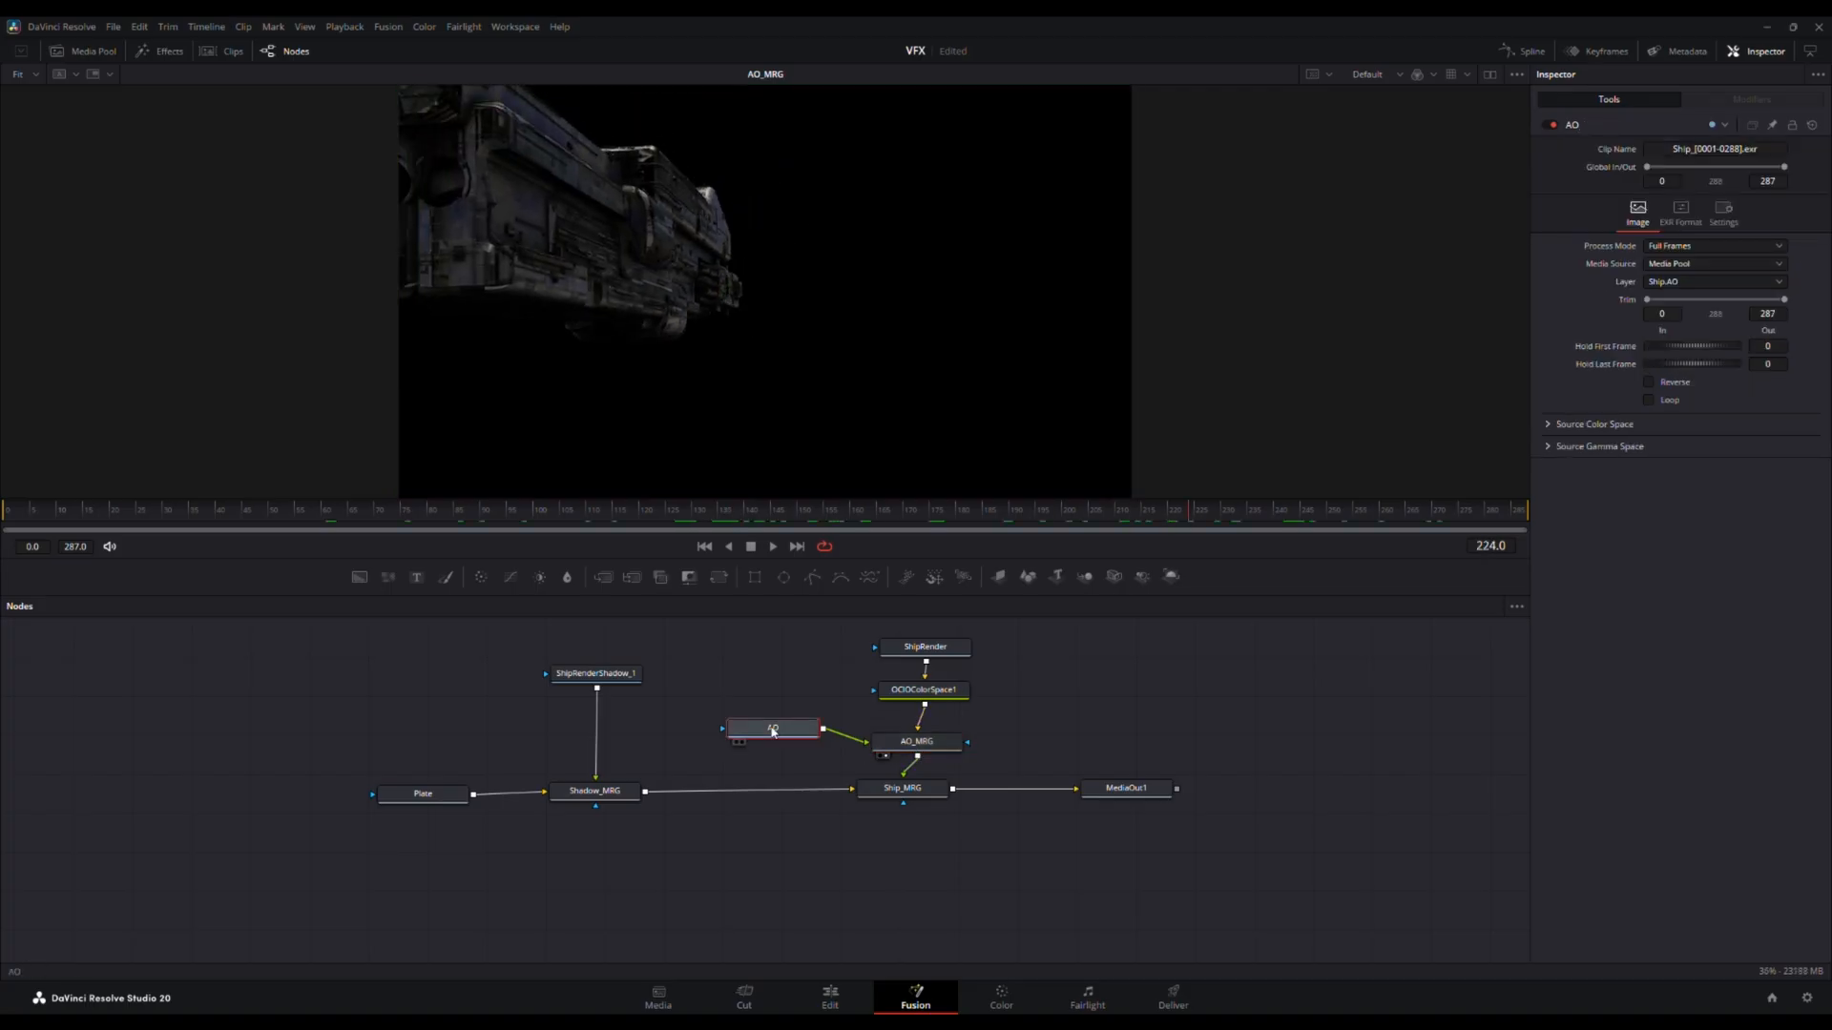
{"action": "left_click", "coordinate": [1550, 126]}
{"action": "left_click", "coordinate": [1551, 127]}
{"action": "left_click", "coordinate": [1551, 127]}
{"action": "left_click", "coordinate": [1551, 127]}
{"action": "left_click", "coordinate": [1551, 127]}
{"action": "left_click", "coordinate": [1551, 127]}
{"action": "left_click", "coordinate": [1551, 127]}
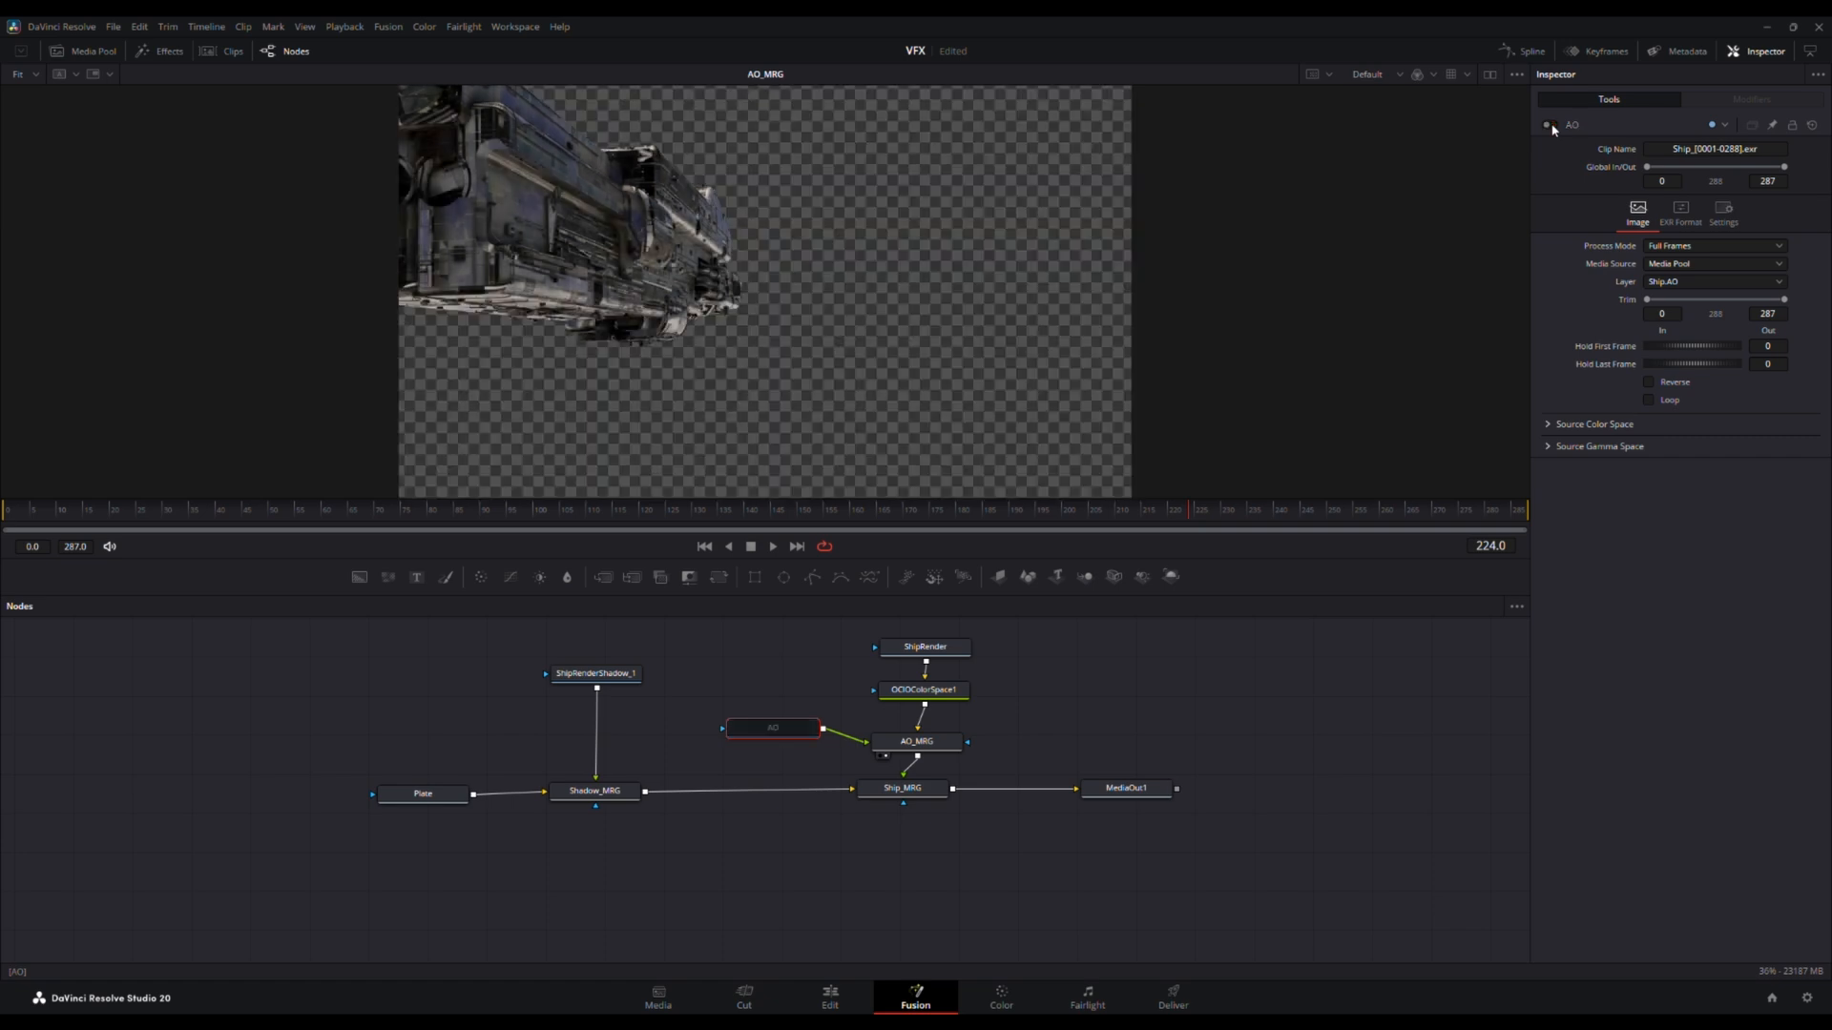
{"action": "left_click", "coordinate": [1552, 127]}
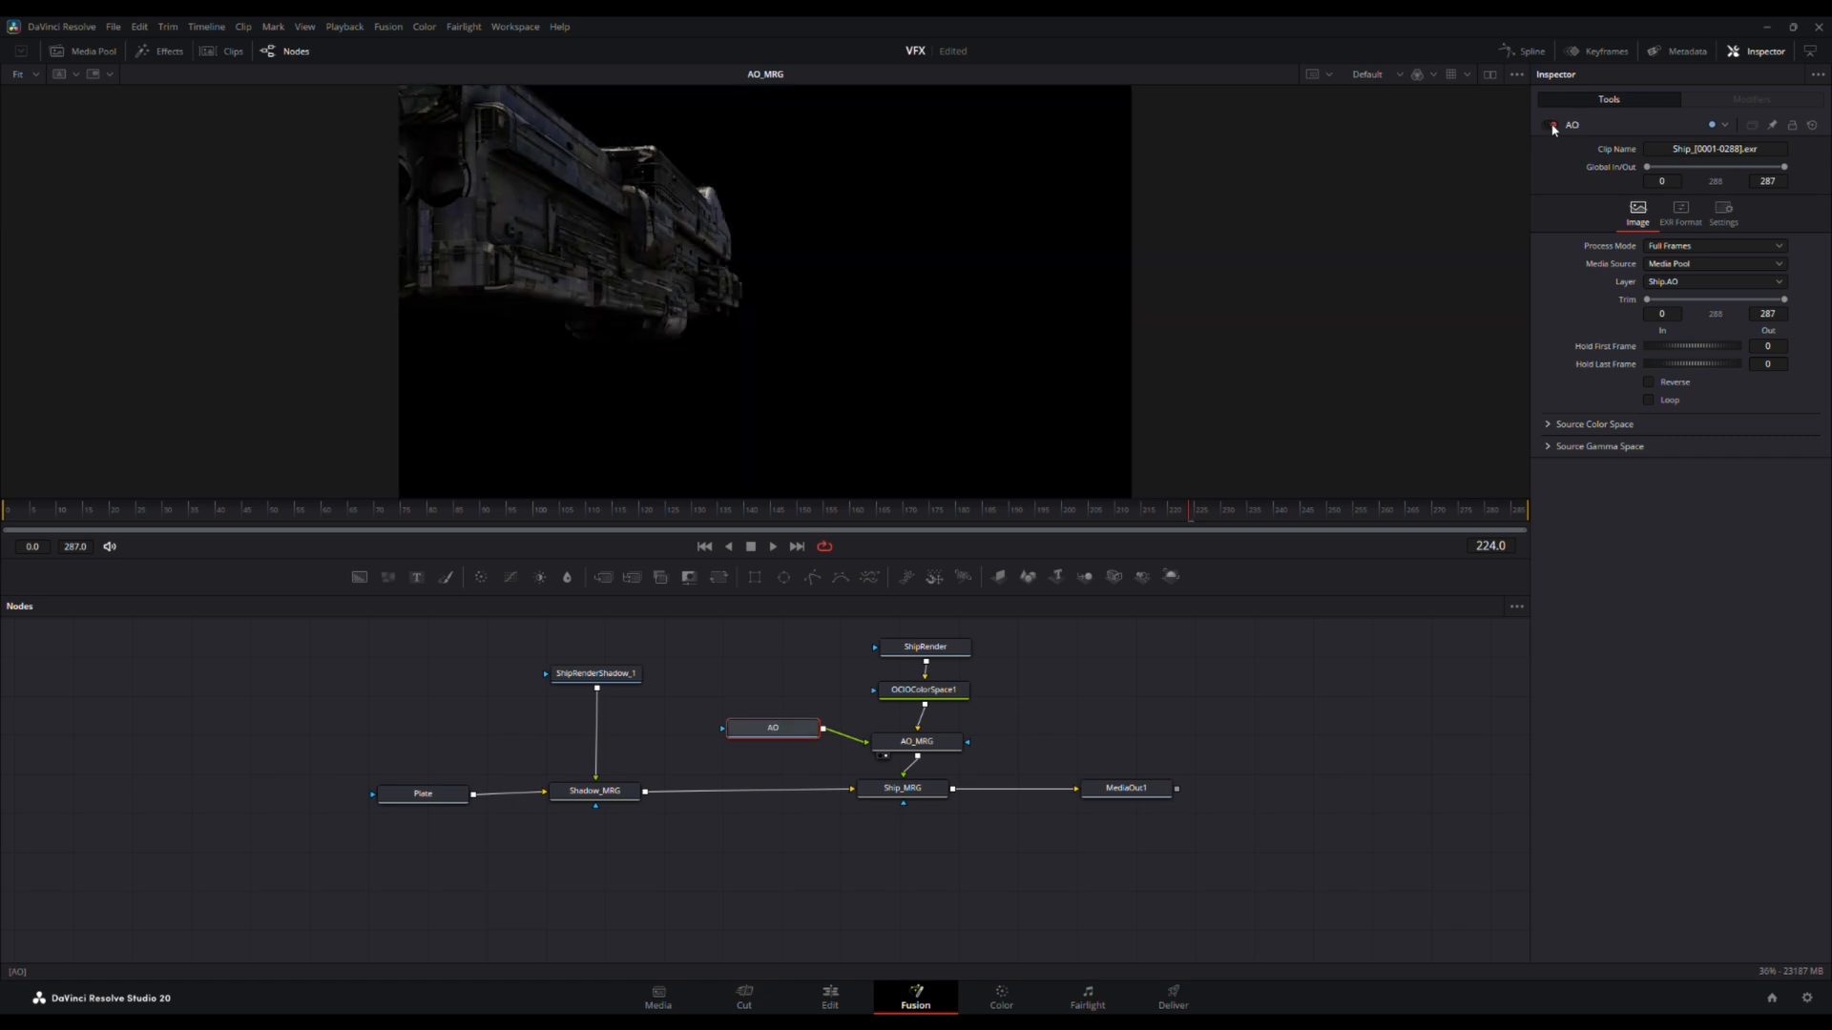
{"action": "left_click", "coordinate": [1551, 127]}
{"action": "left_click", "coordinate": [1551, 127]}
- View the final output and the AO pass, and set the AO node's alpha channel to Ship.Combined.A
{"action": "left_click", "coordinate": [1140, 794]}
{"action": "key", "text": "2"}
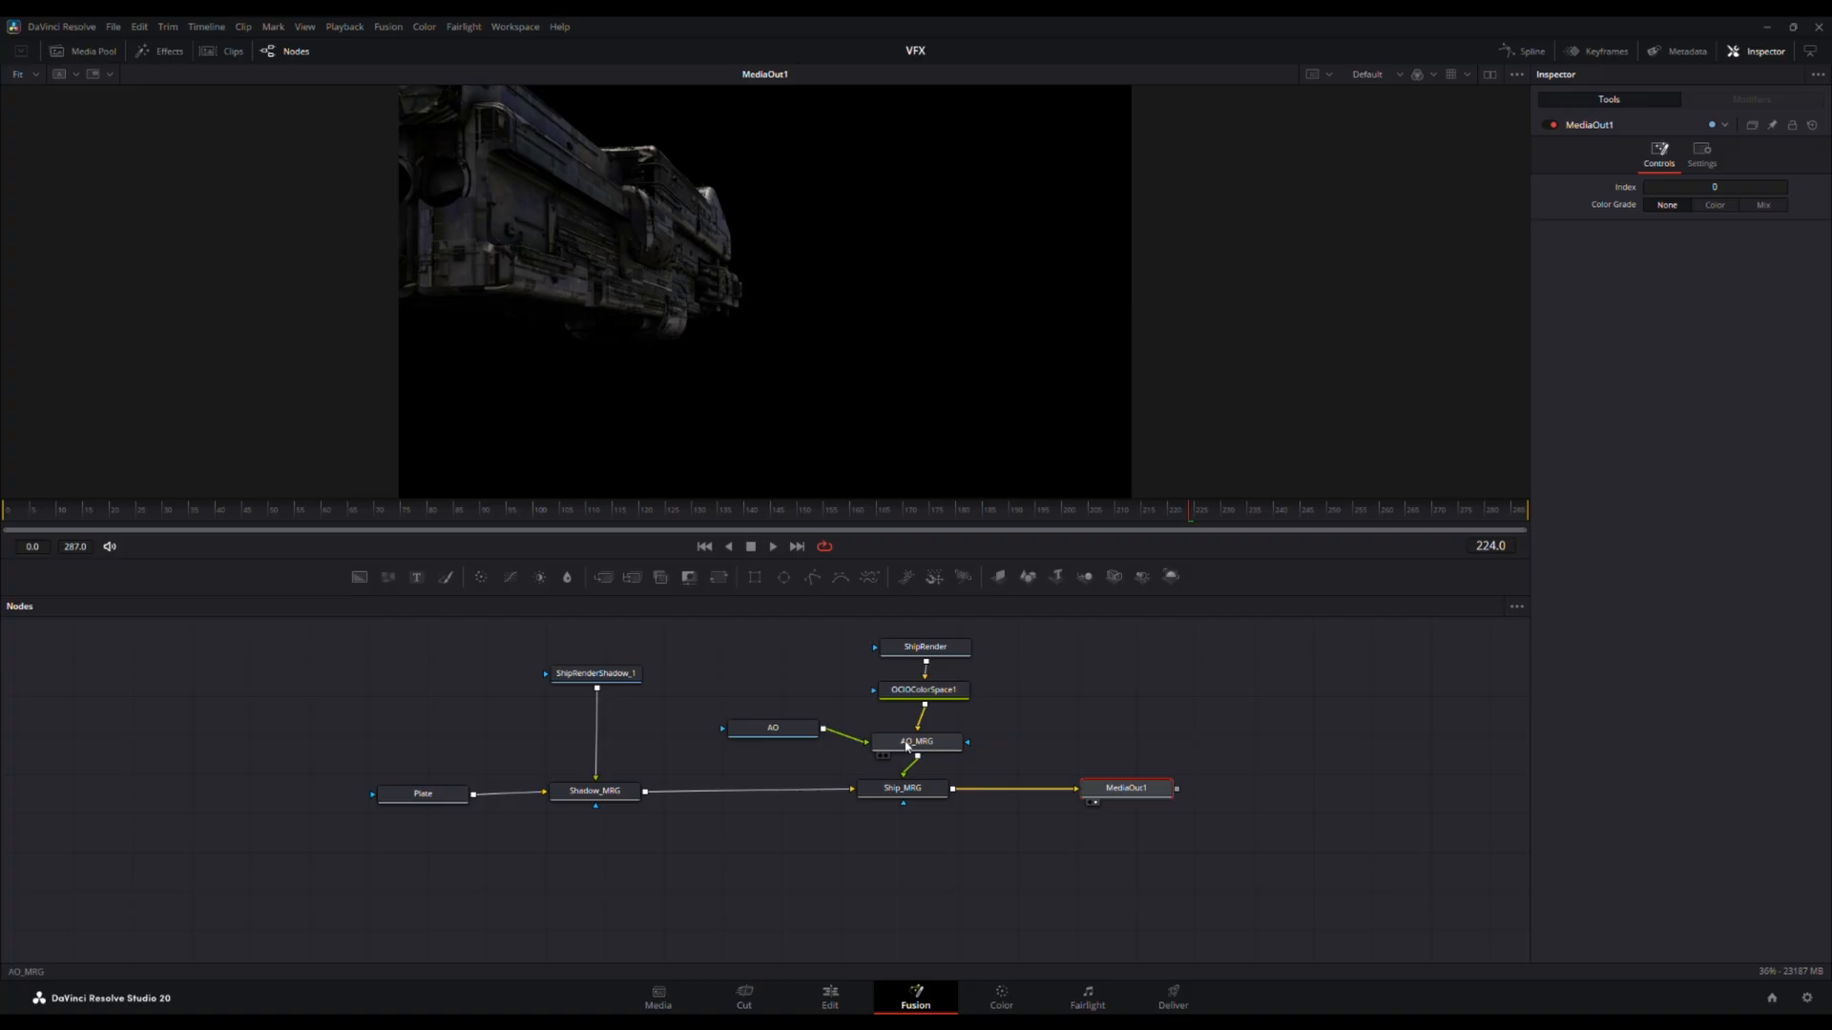
{"action": "left_click", "coordinate": [782, 732]}
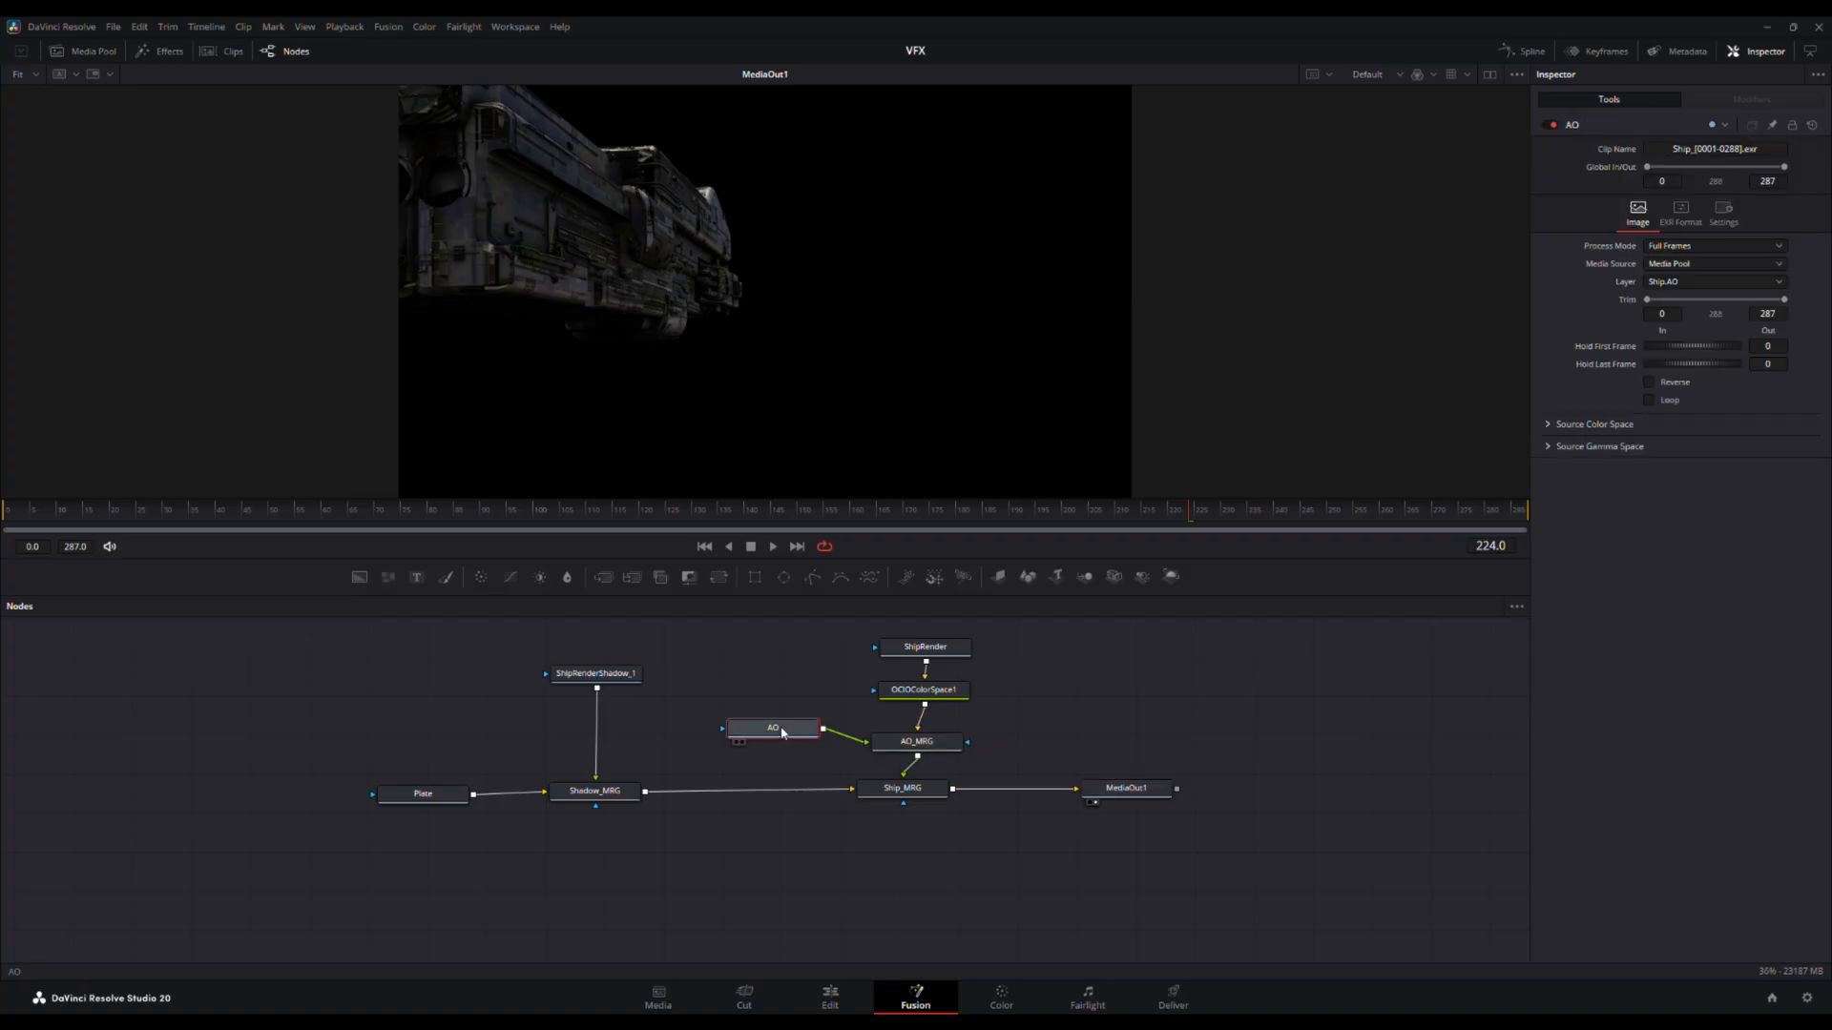
{"action": "key", "text": "2"}
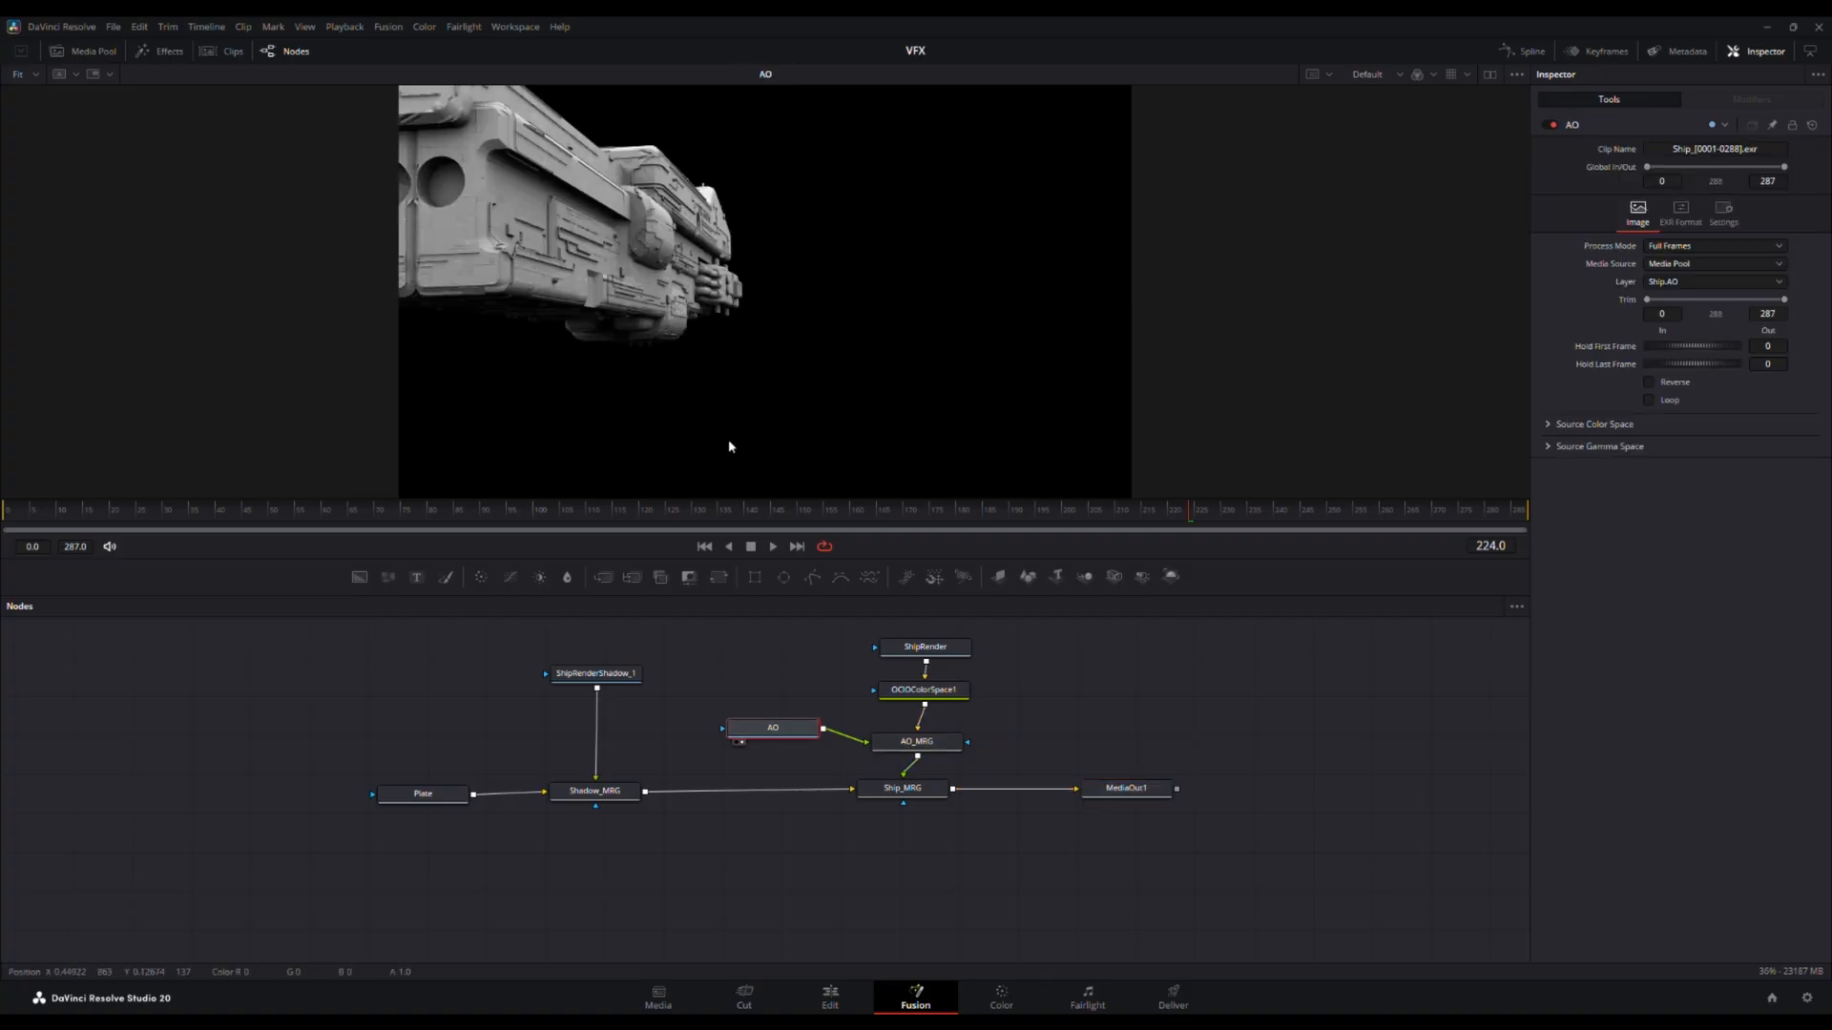
{"action": "left_click", "coordinate": [1682, 223]}
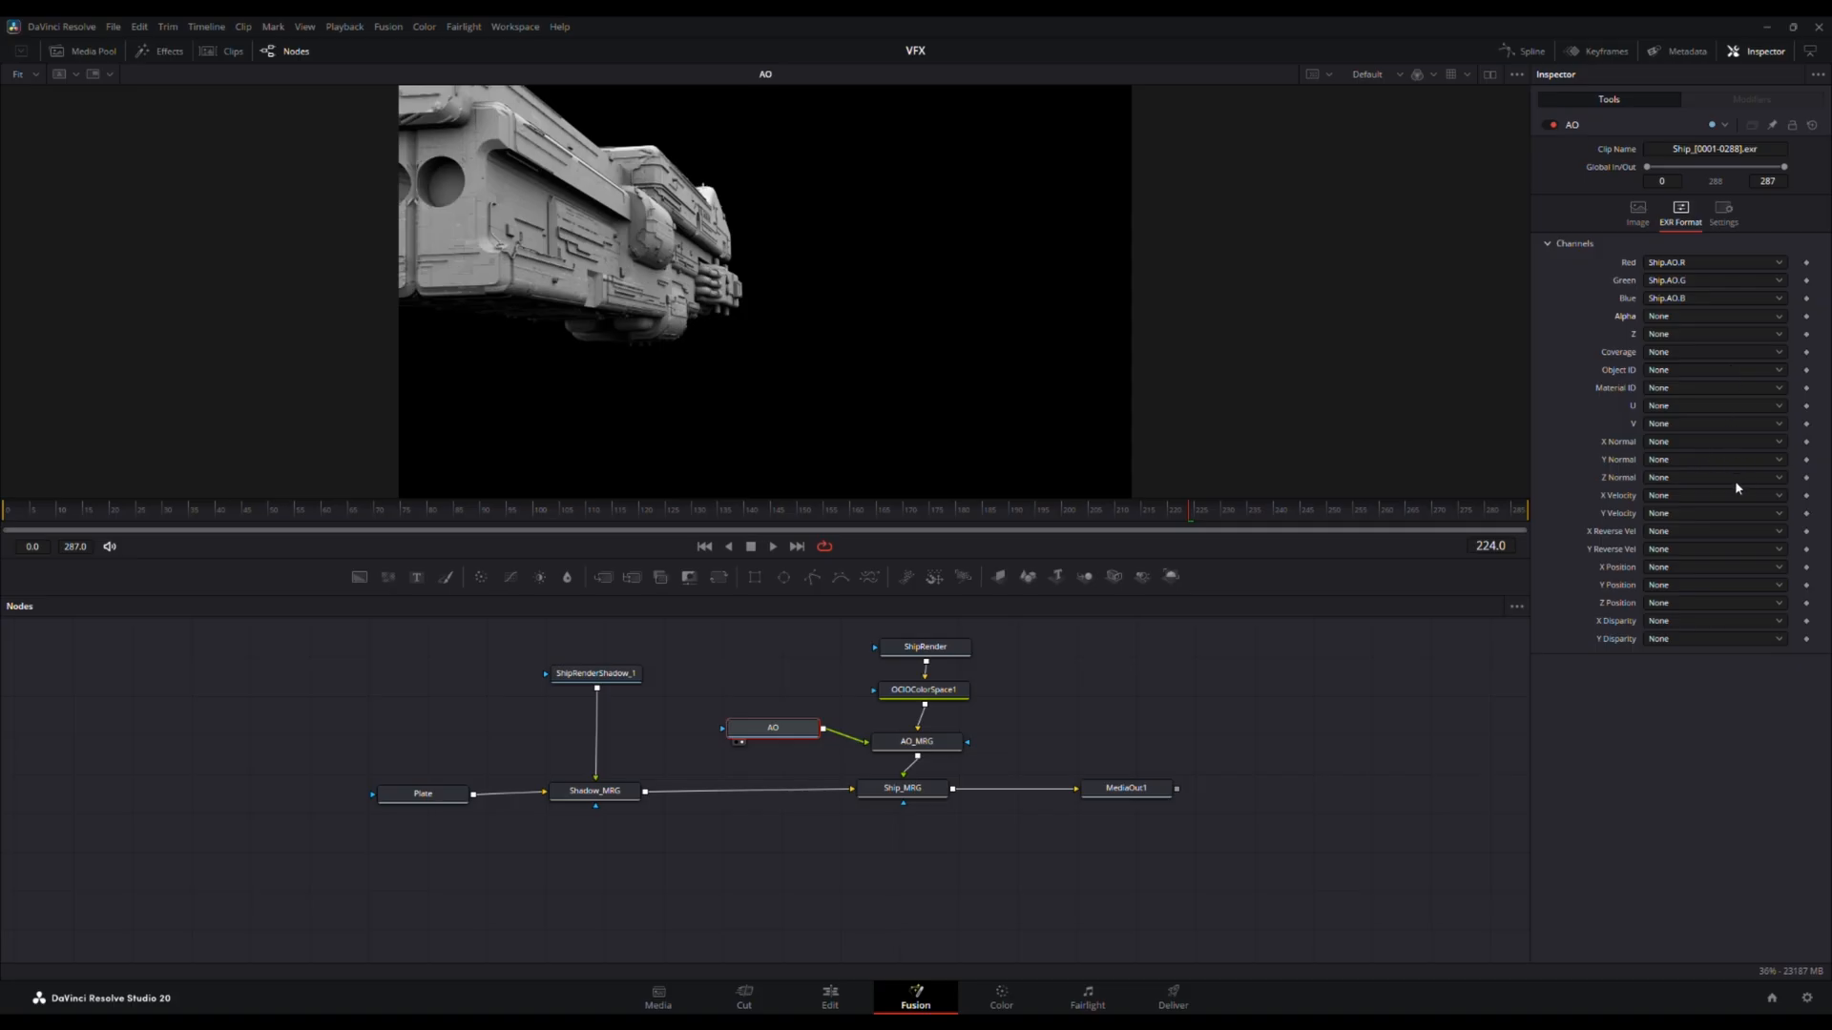
{"action": "left_click", "coordinate": [1704, 527]}
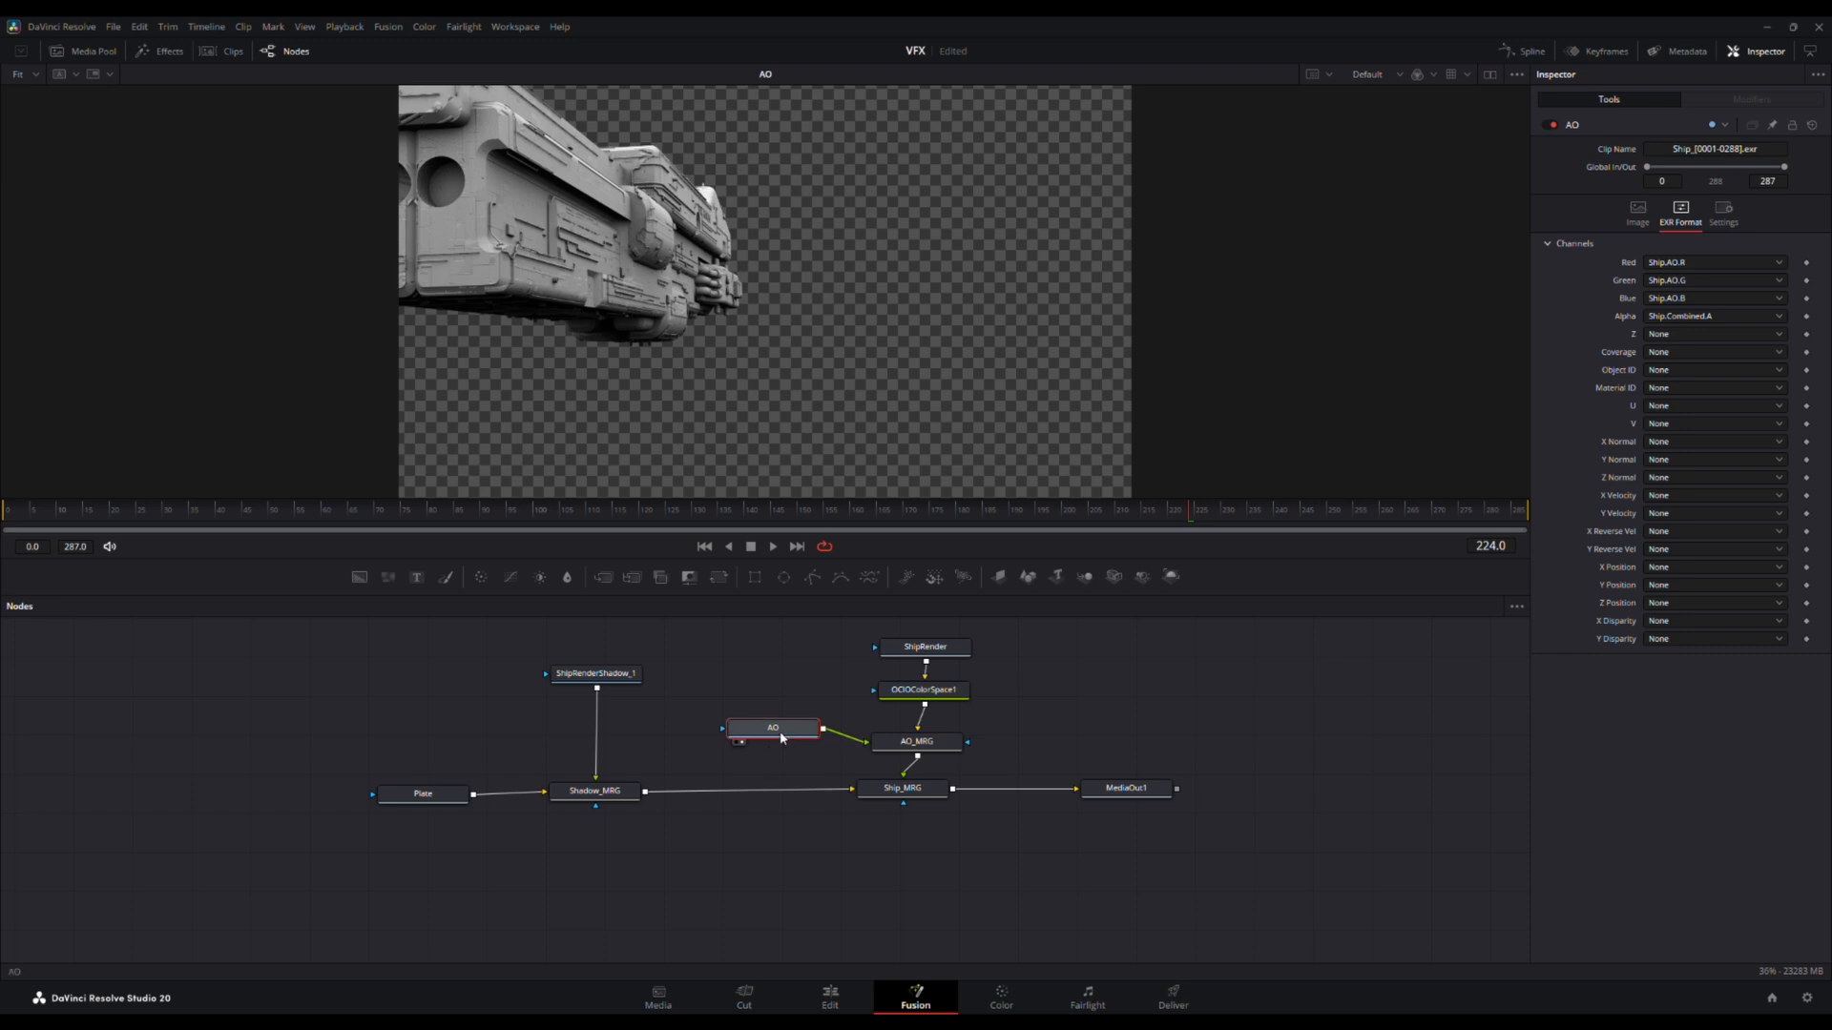
- Check the AO_MRG result and the full MediaOut1 composite in the viewer
{"action": "left_click", "coordinate": [938, 748]}
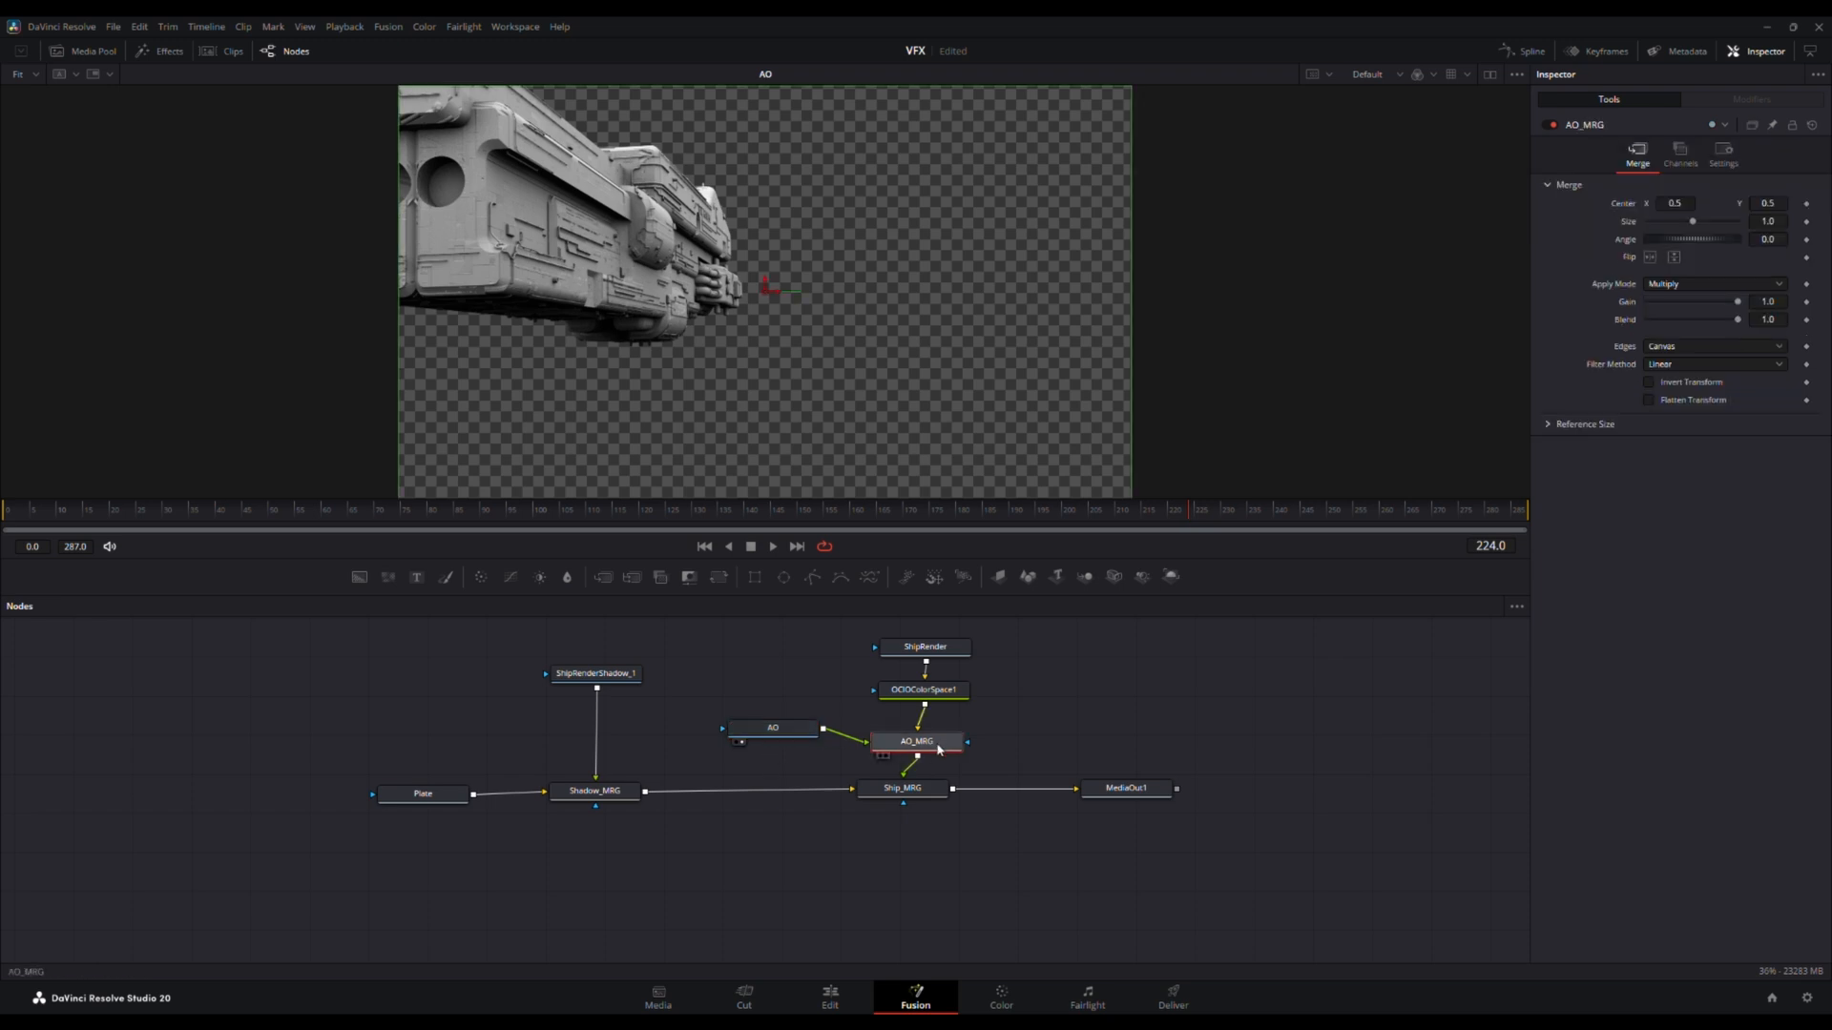
{"action": "key", "text": "1"}
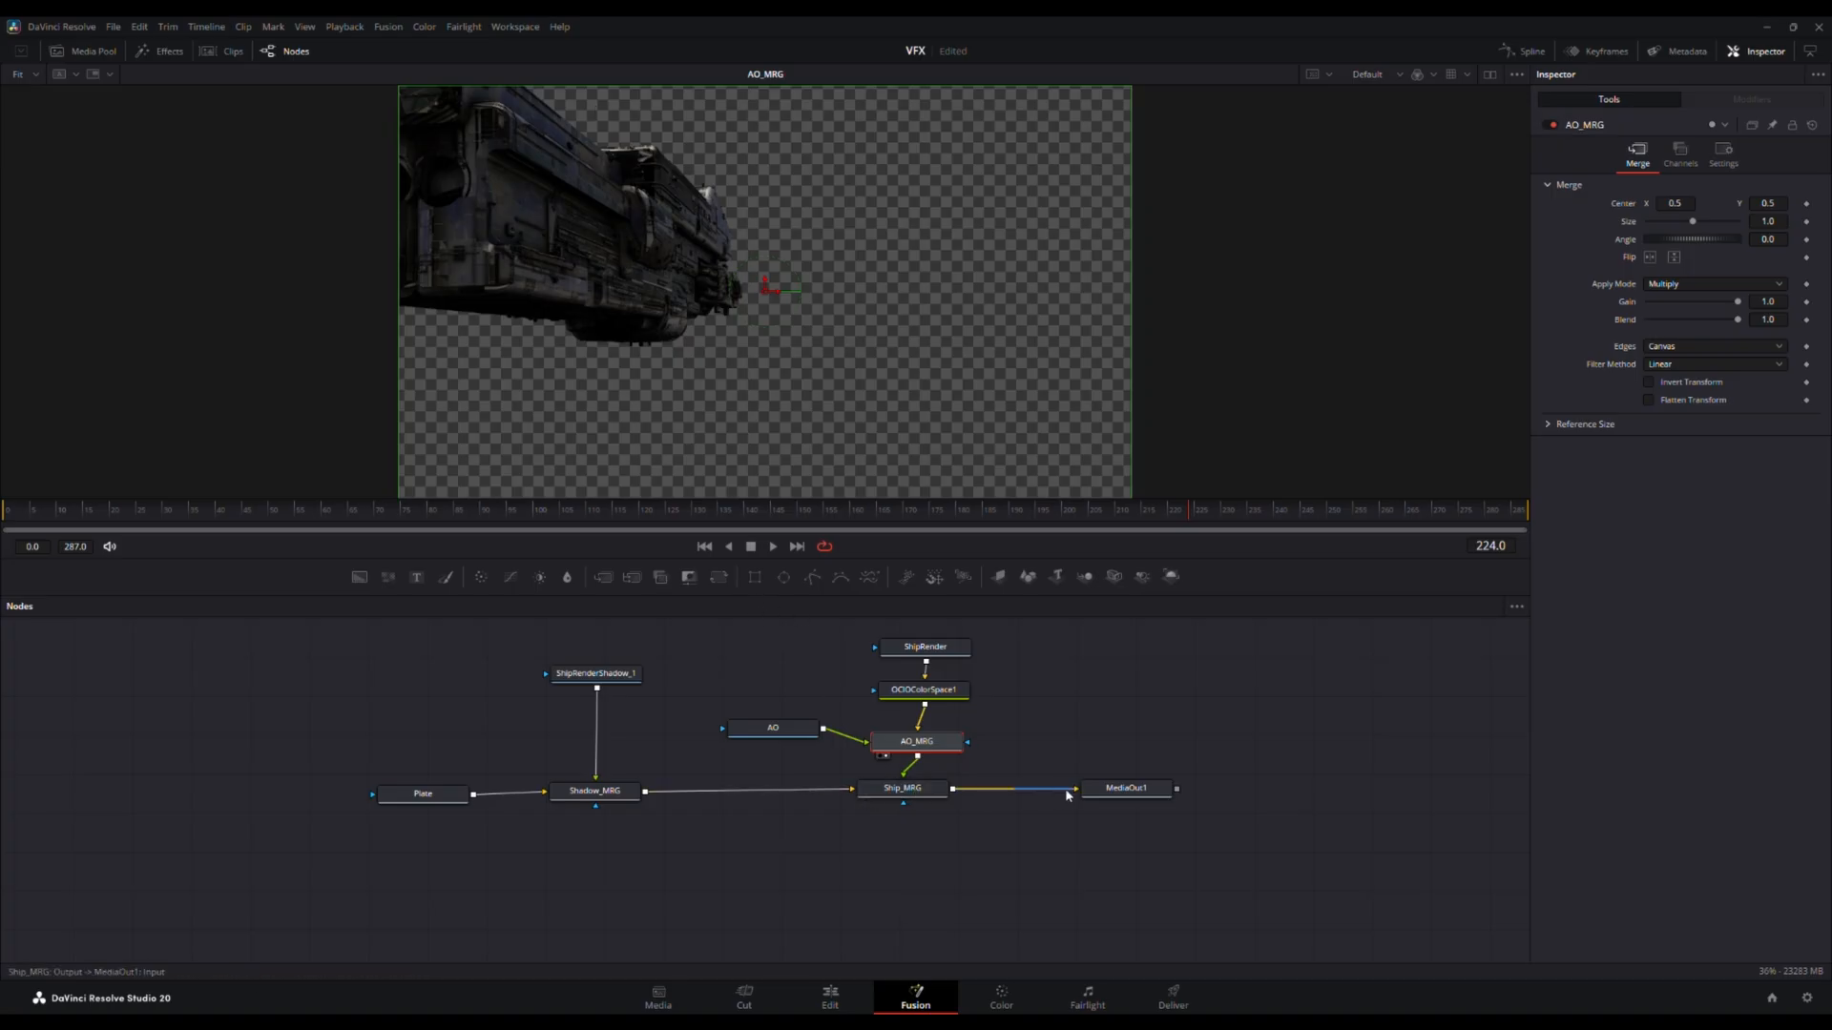
{"action": "left_click", "coordinate": [1120, 795]}
{"action": "key", "text": "1"}
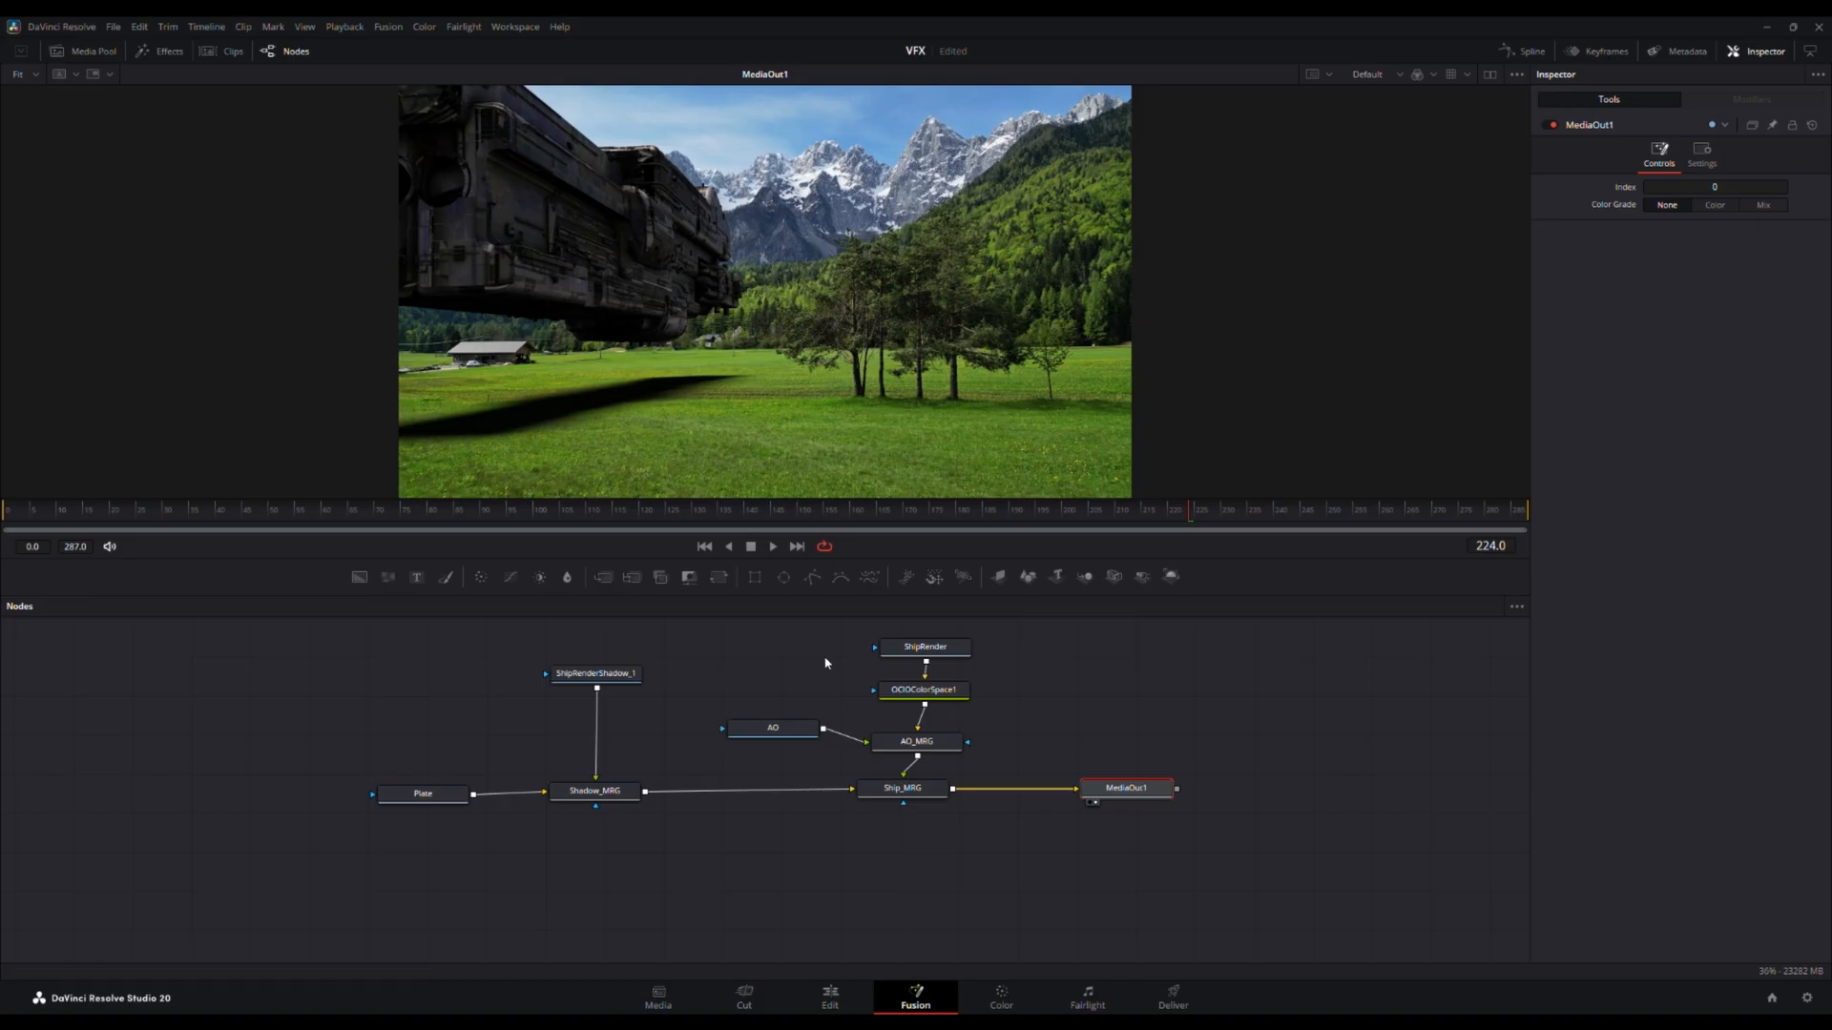
- Reduce AO_MRG's blend to 0.606, comparing the ship with the merge turned off and on
{"action": "left_click", "coordinate": [797, 740]}
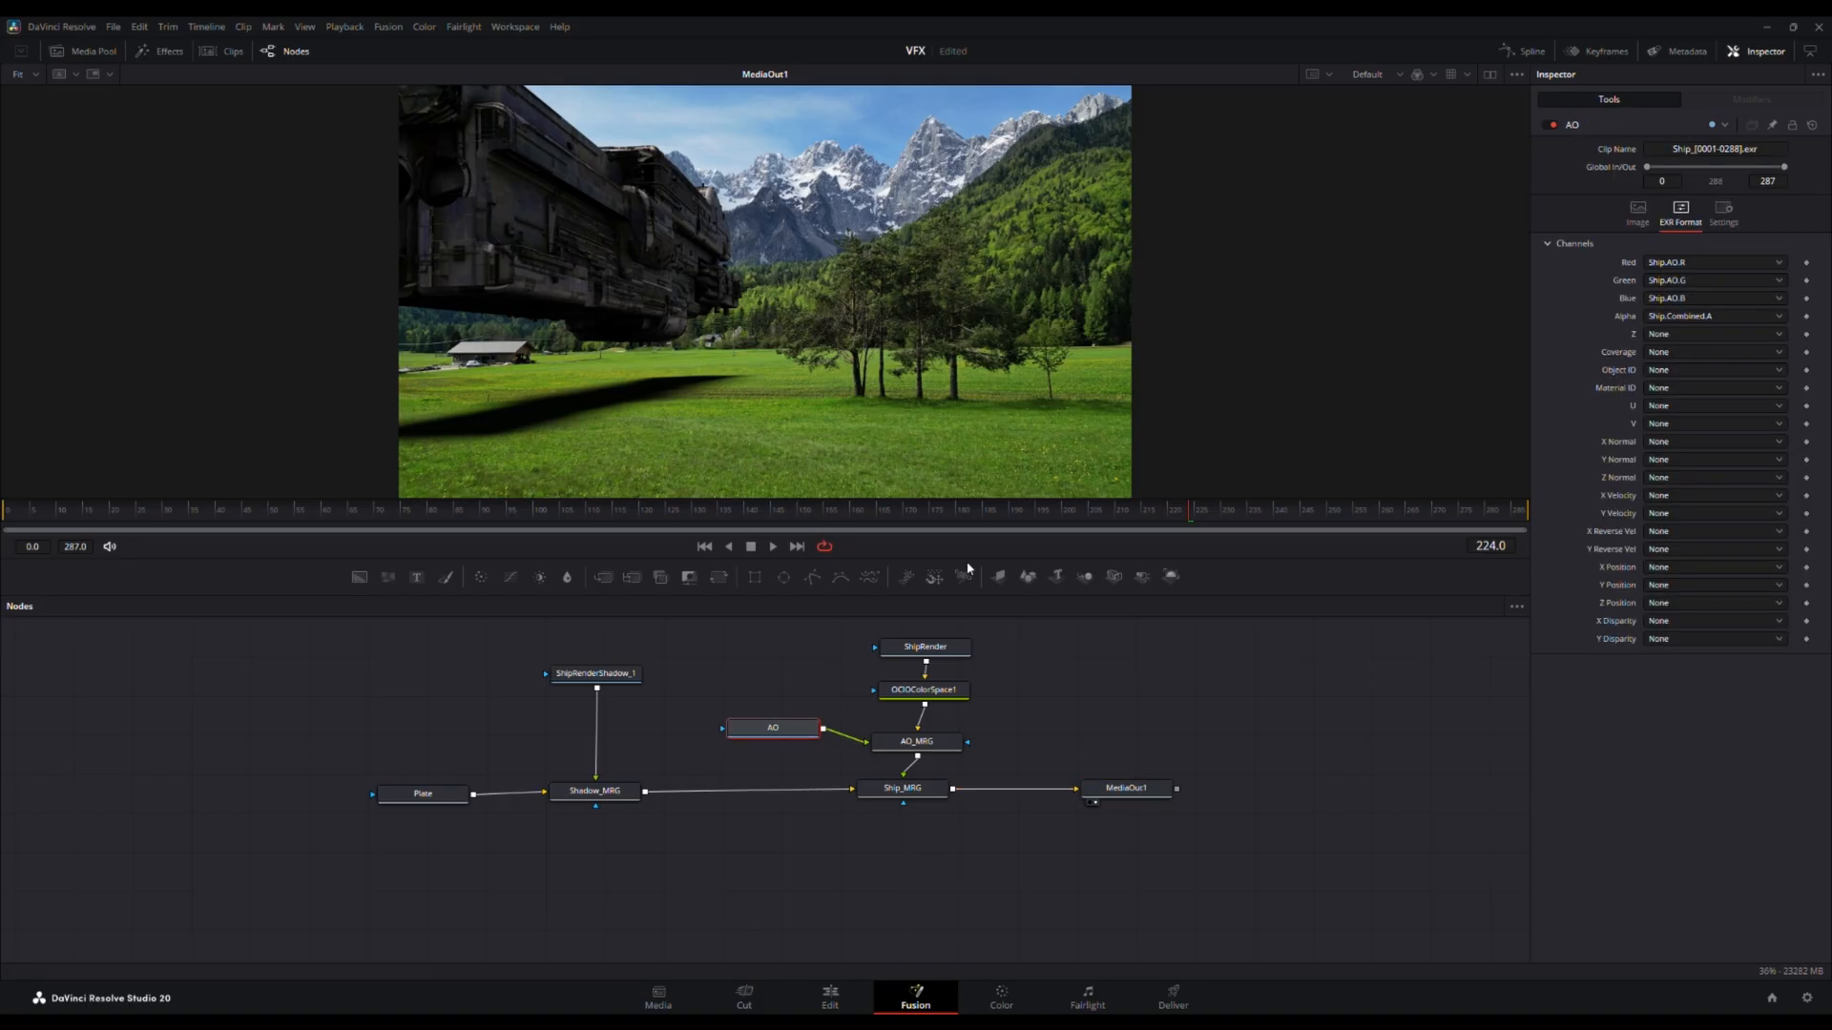
{"action": "left_click", "coordinate": [925, 742]}
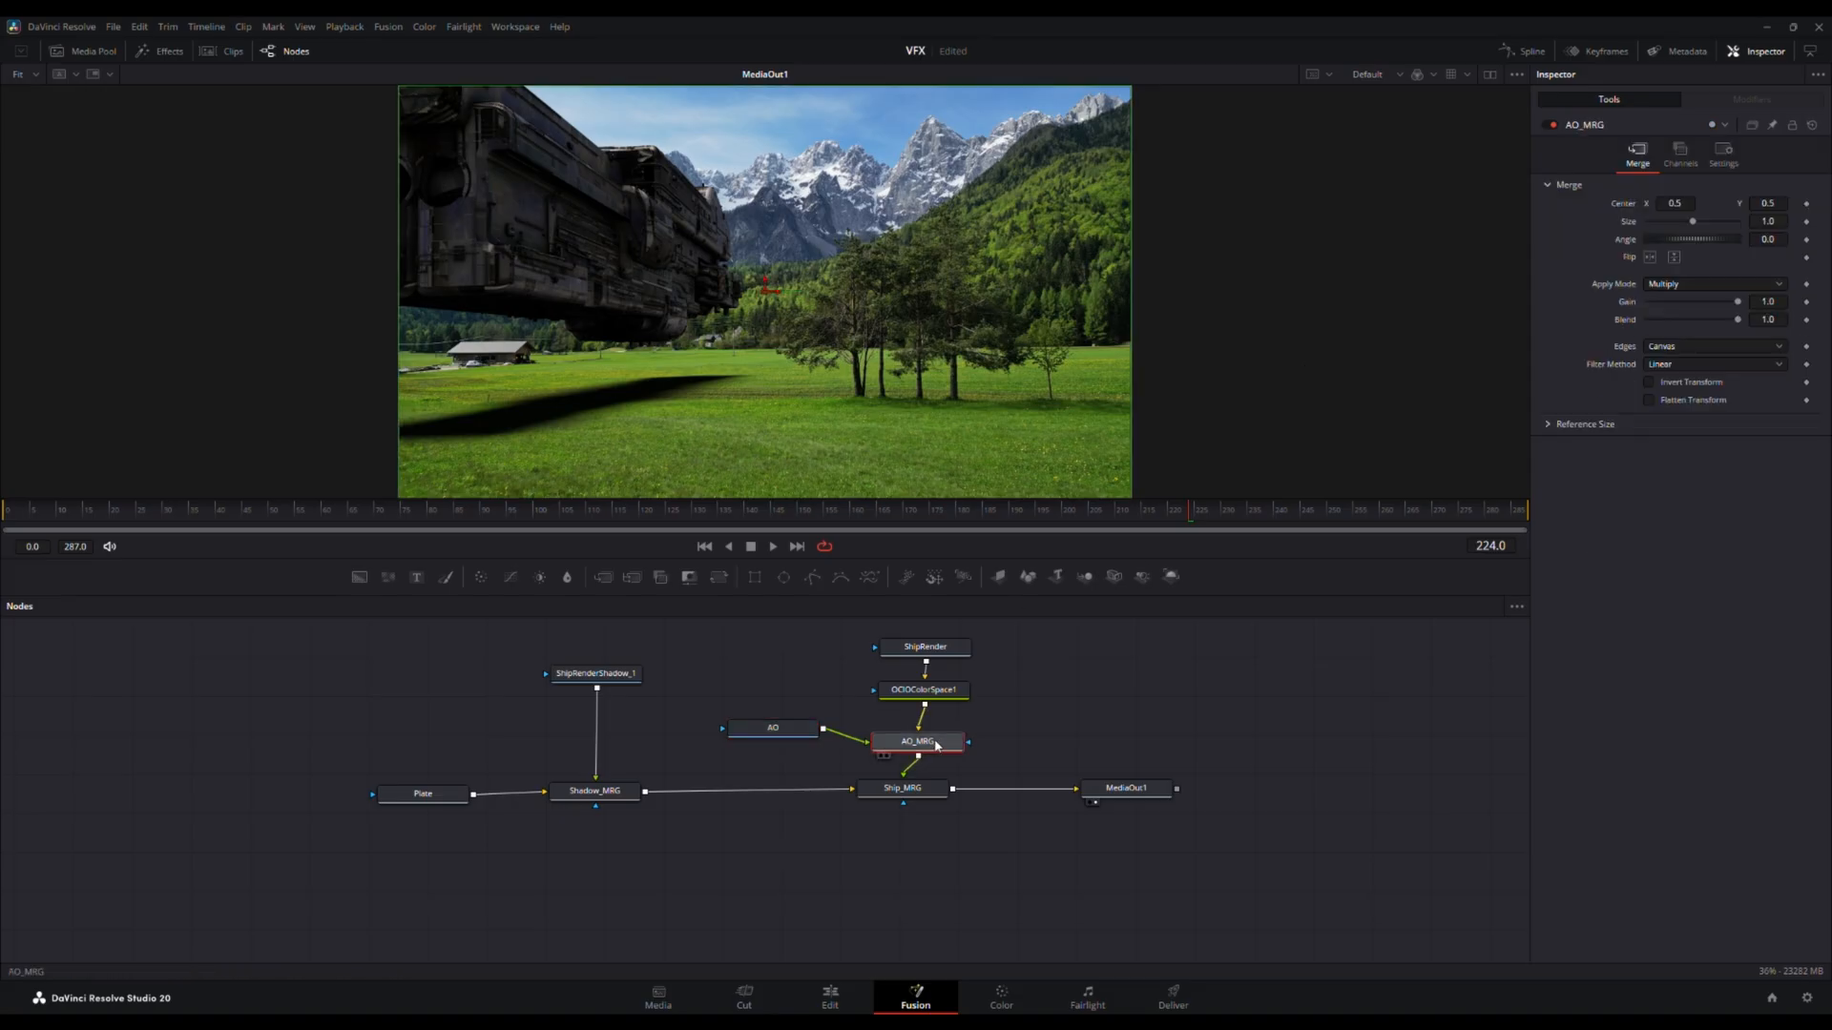
{"action": "left_click", "coordinate": [1725, 157]}
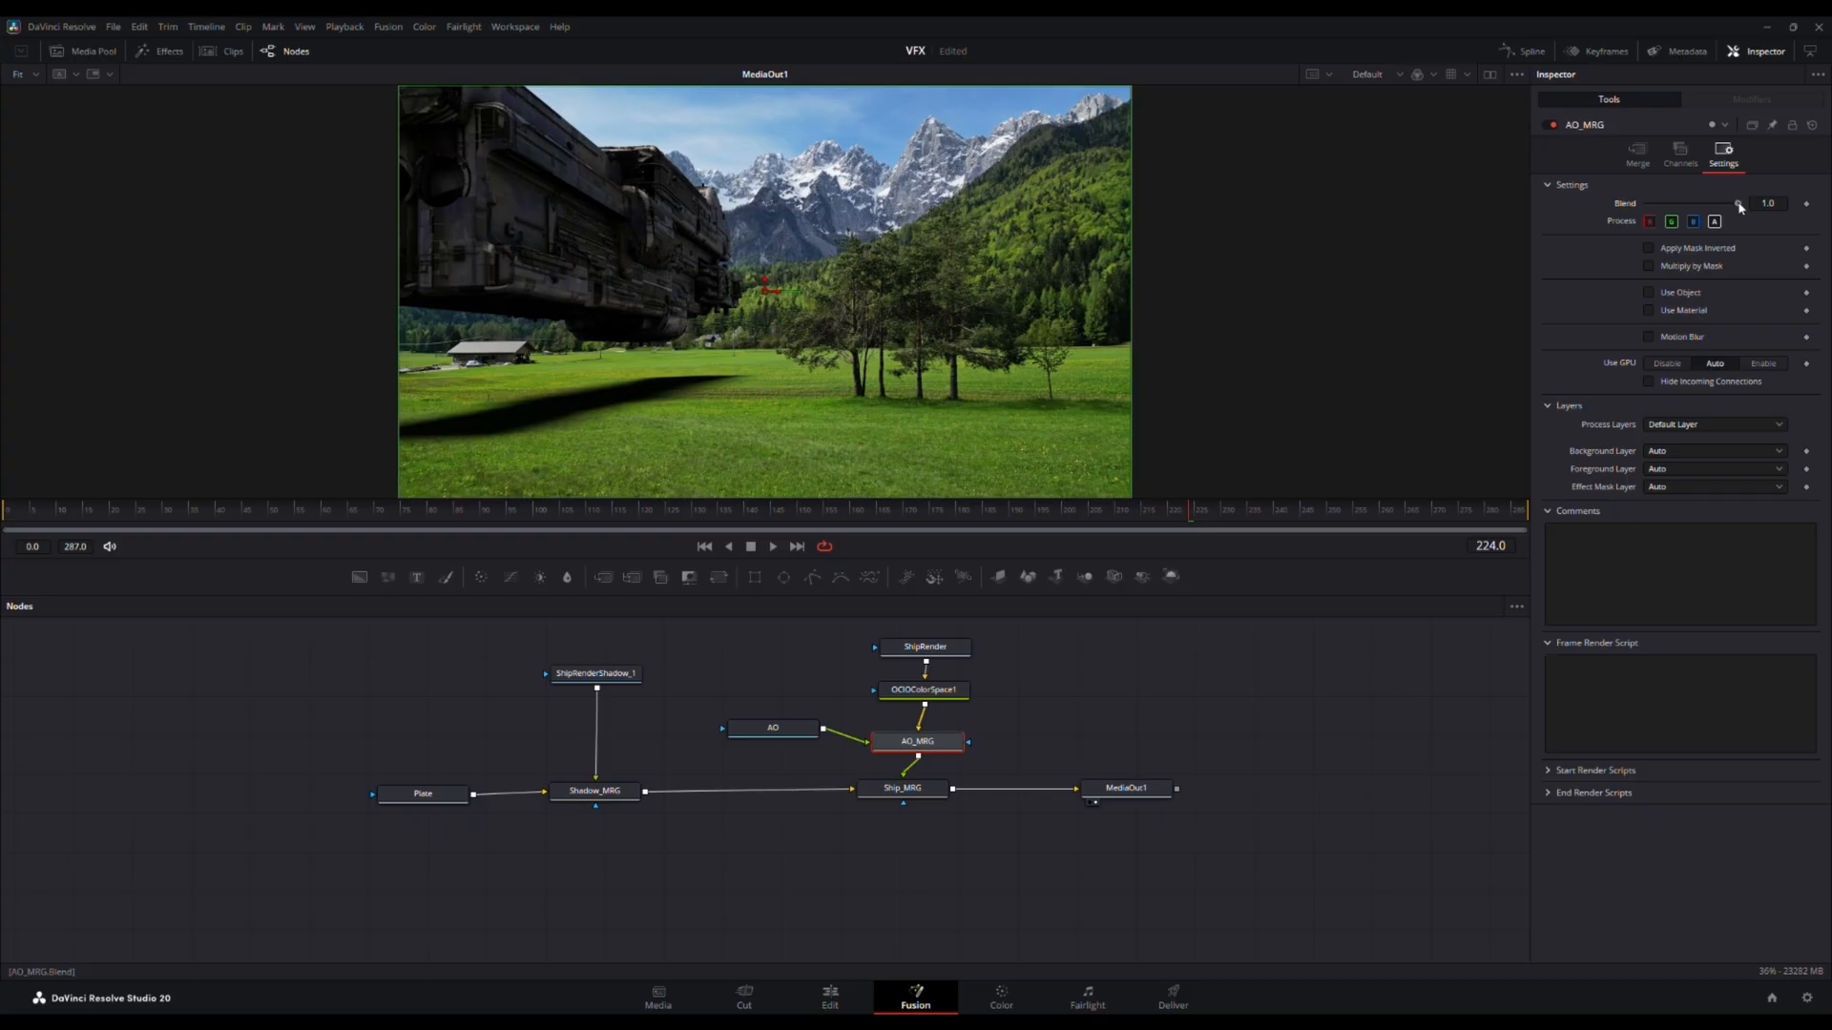
{"action": "left_click_drag", "start_coordinate": [1738, 203], "coordinate": [1681, 203]}
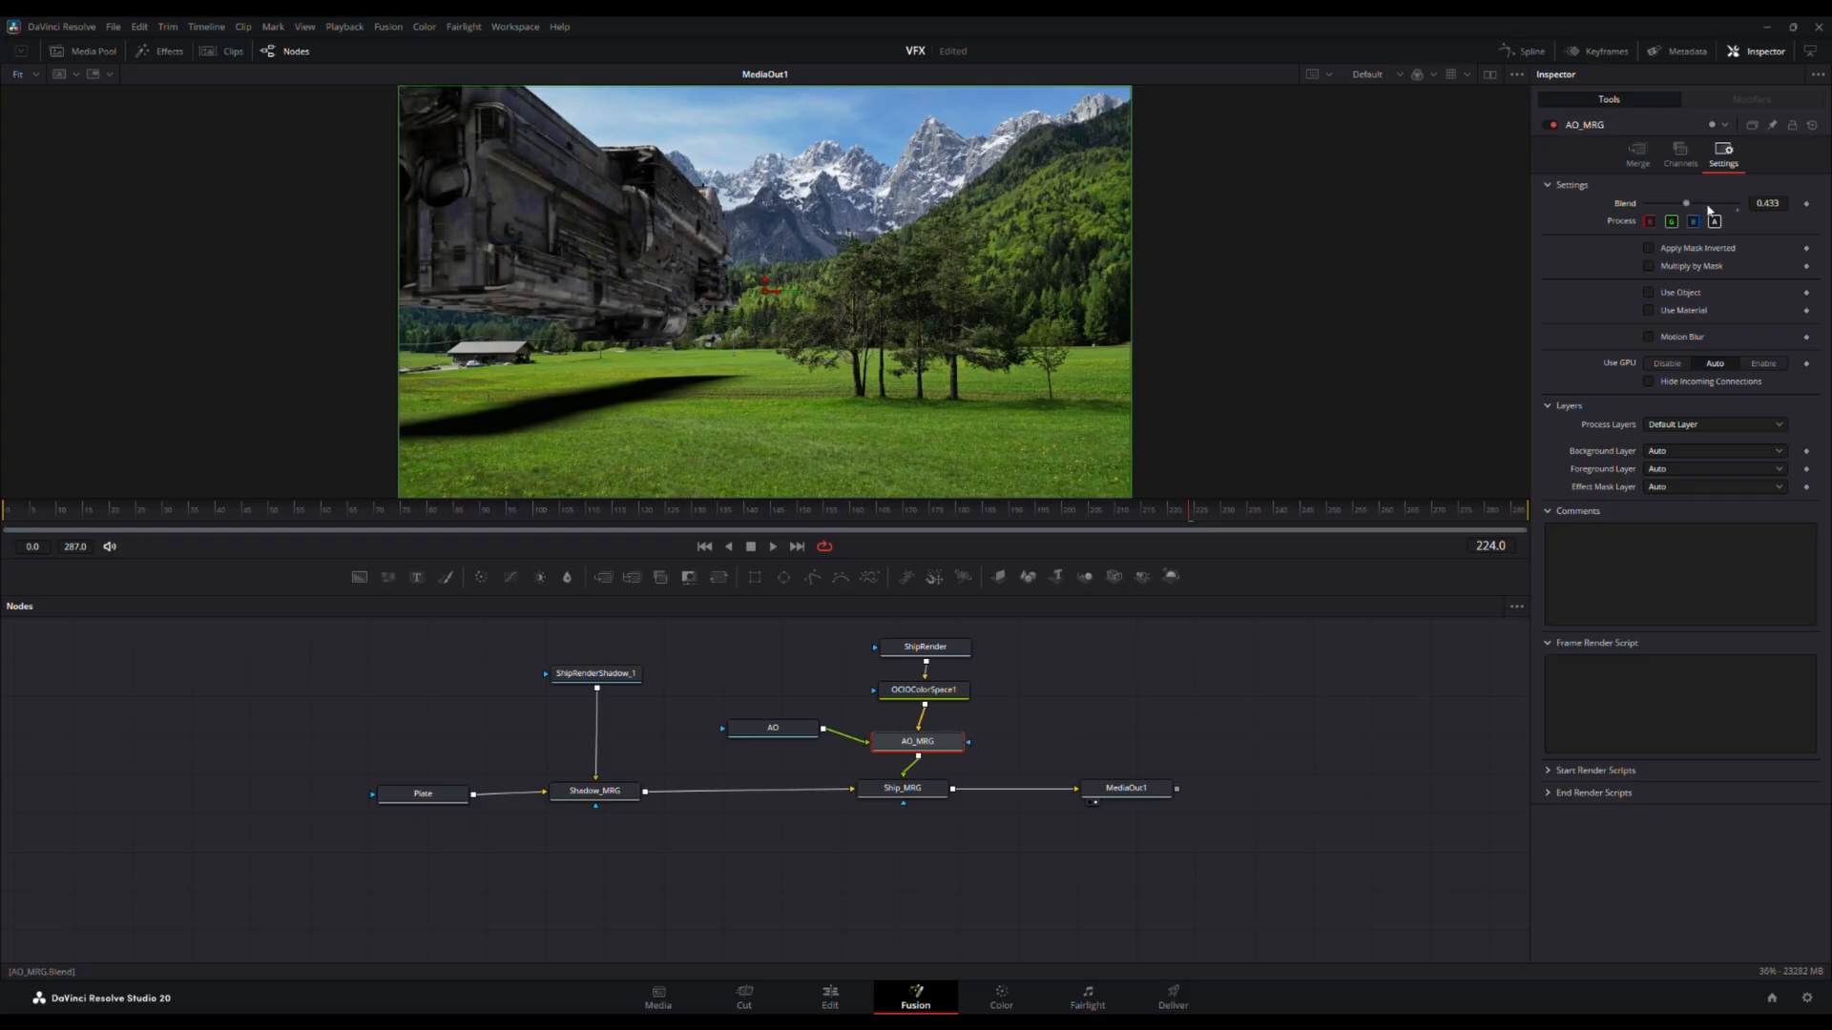
{"action": "mouse_move", "coordinate": [1685, 204]}
{"action": "left_mouse_down"}
{"action": "mouse_move", "coordinate": [1739, 205]}
{"action": "mouse_move", "coordinate": [1647, 206]}
{"action": "mouse_move", "coordinate": [1747, 214]}
{"action": "mouse_move", "coordinate": [1671, 219]}
{"action": "mouse_move", "coordinate": [1724, 212]}
{"action": "mouse_move", "coordinate": [1708, 208]}
{"action": "left_mouse_up"}
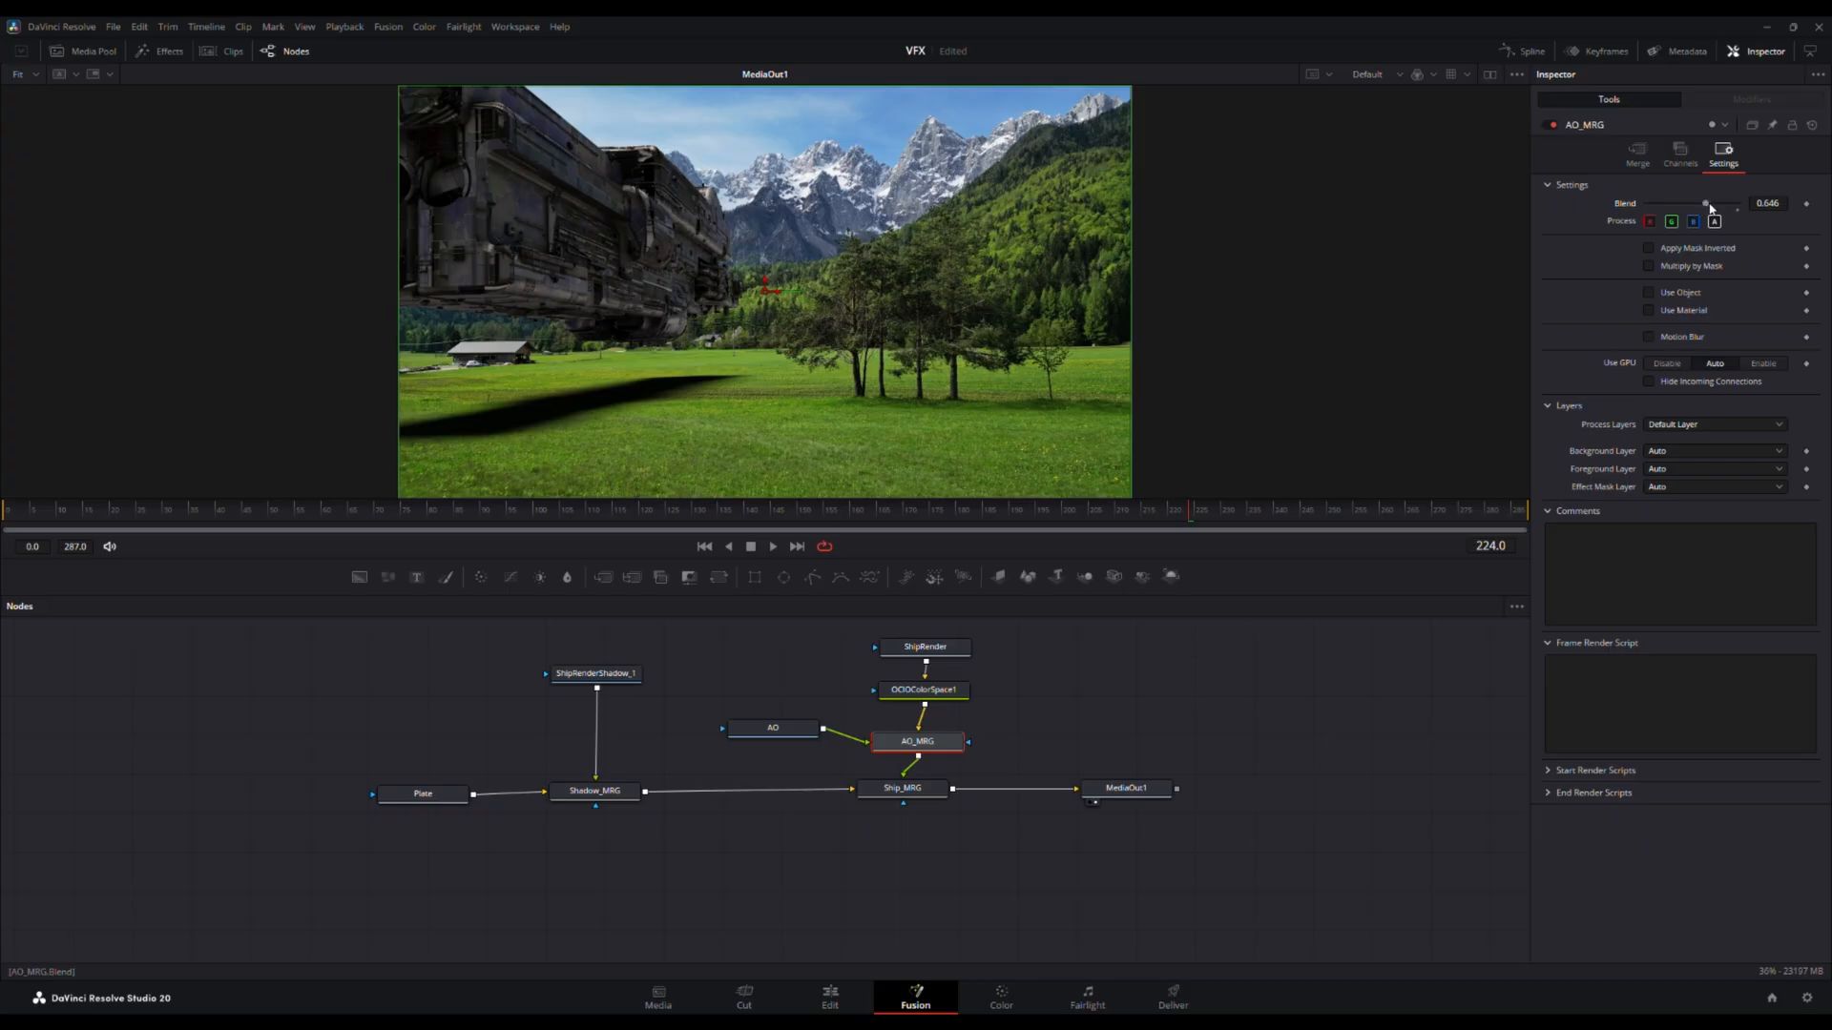
{"action": "mouse_move", "coordinate": [1708, 205]}
{"action": "left_mouse_down"}
{"action": "mouse_move", "coordinate": [1681, 206]}
{"action": "mouse_move", "coordinate": [1701, 206]}
{"action": "left_mouse_up"}
{"action": "left_click", "coordinate": [1548, 125]}
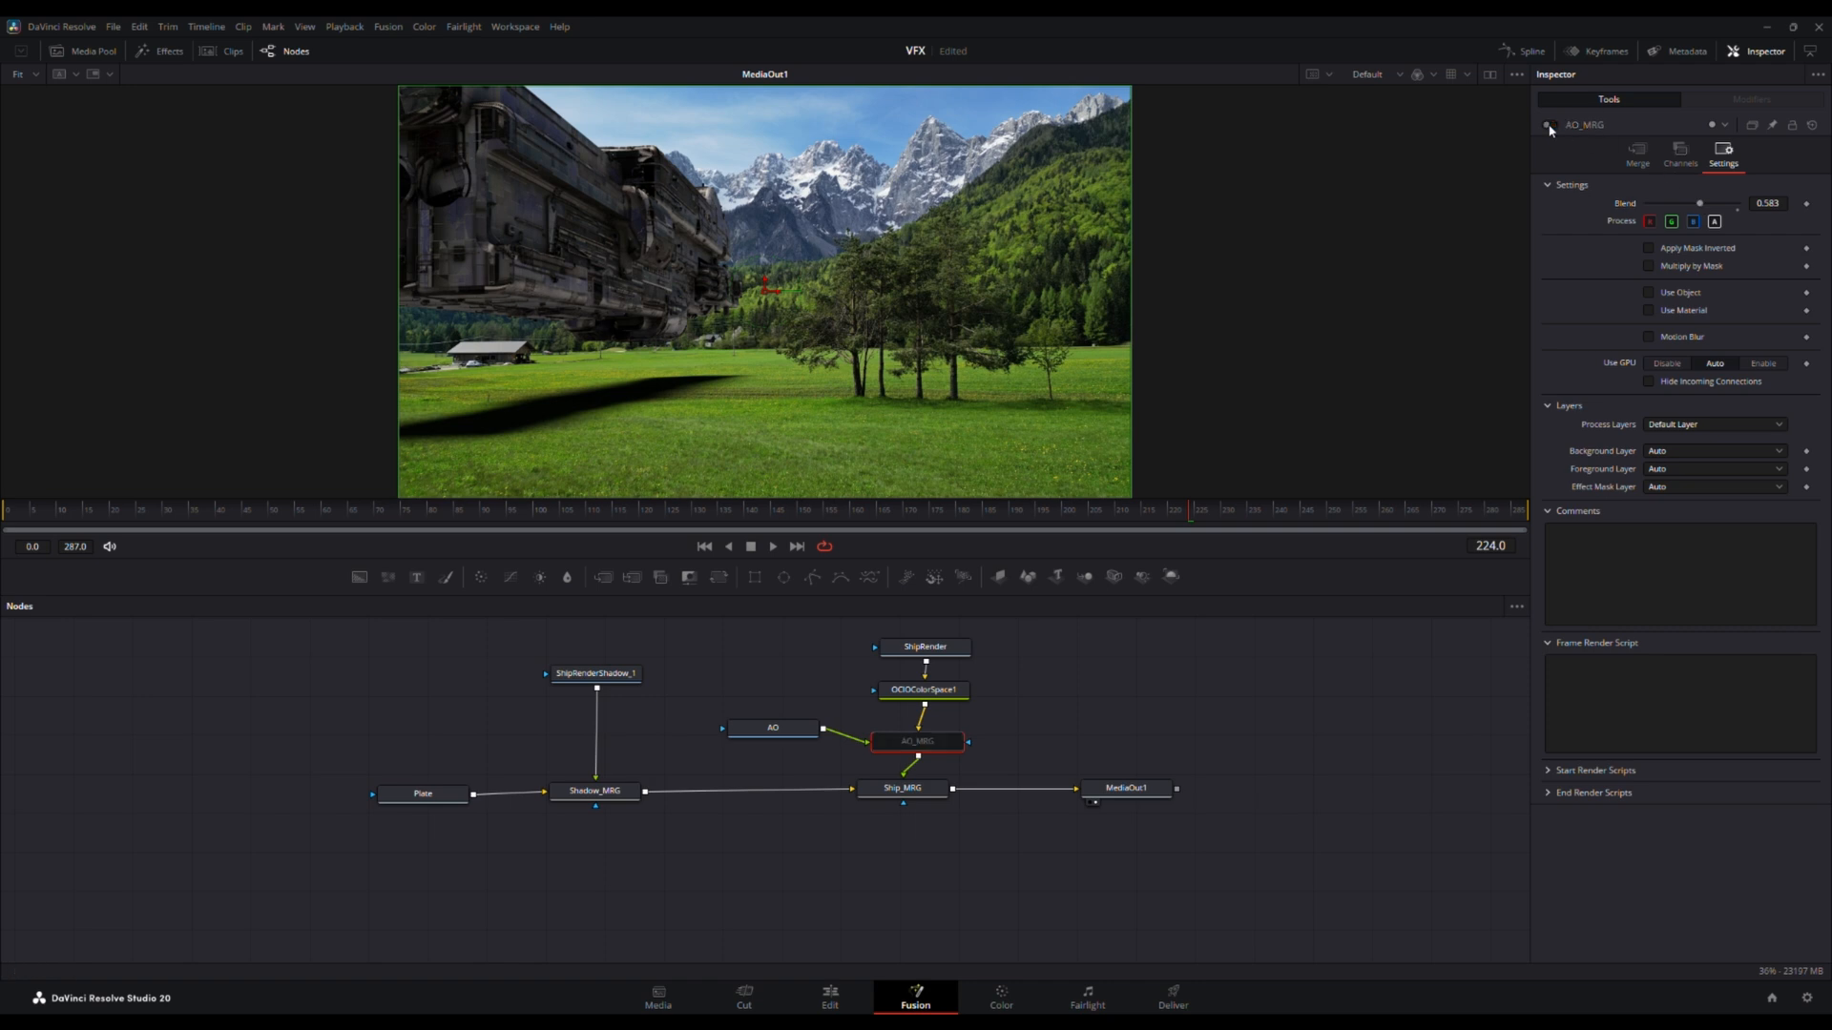
{"action": "left_click", "coordinate": [1548, 125]}
{"action": "left_click", "coordinate": [1549, 125]}
{"action": "left_click", "coordinate": [1548, 125]}
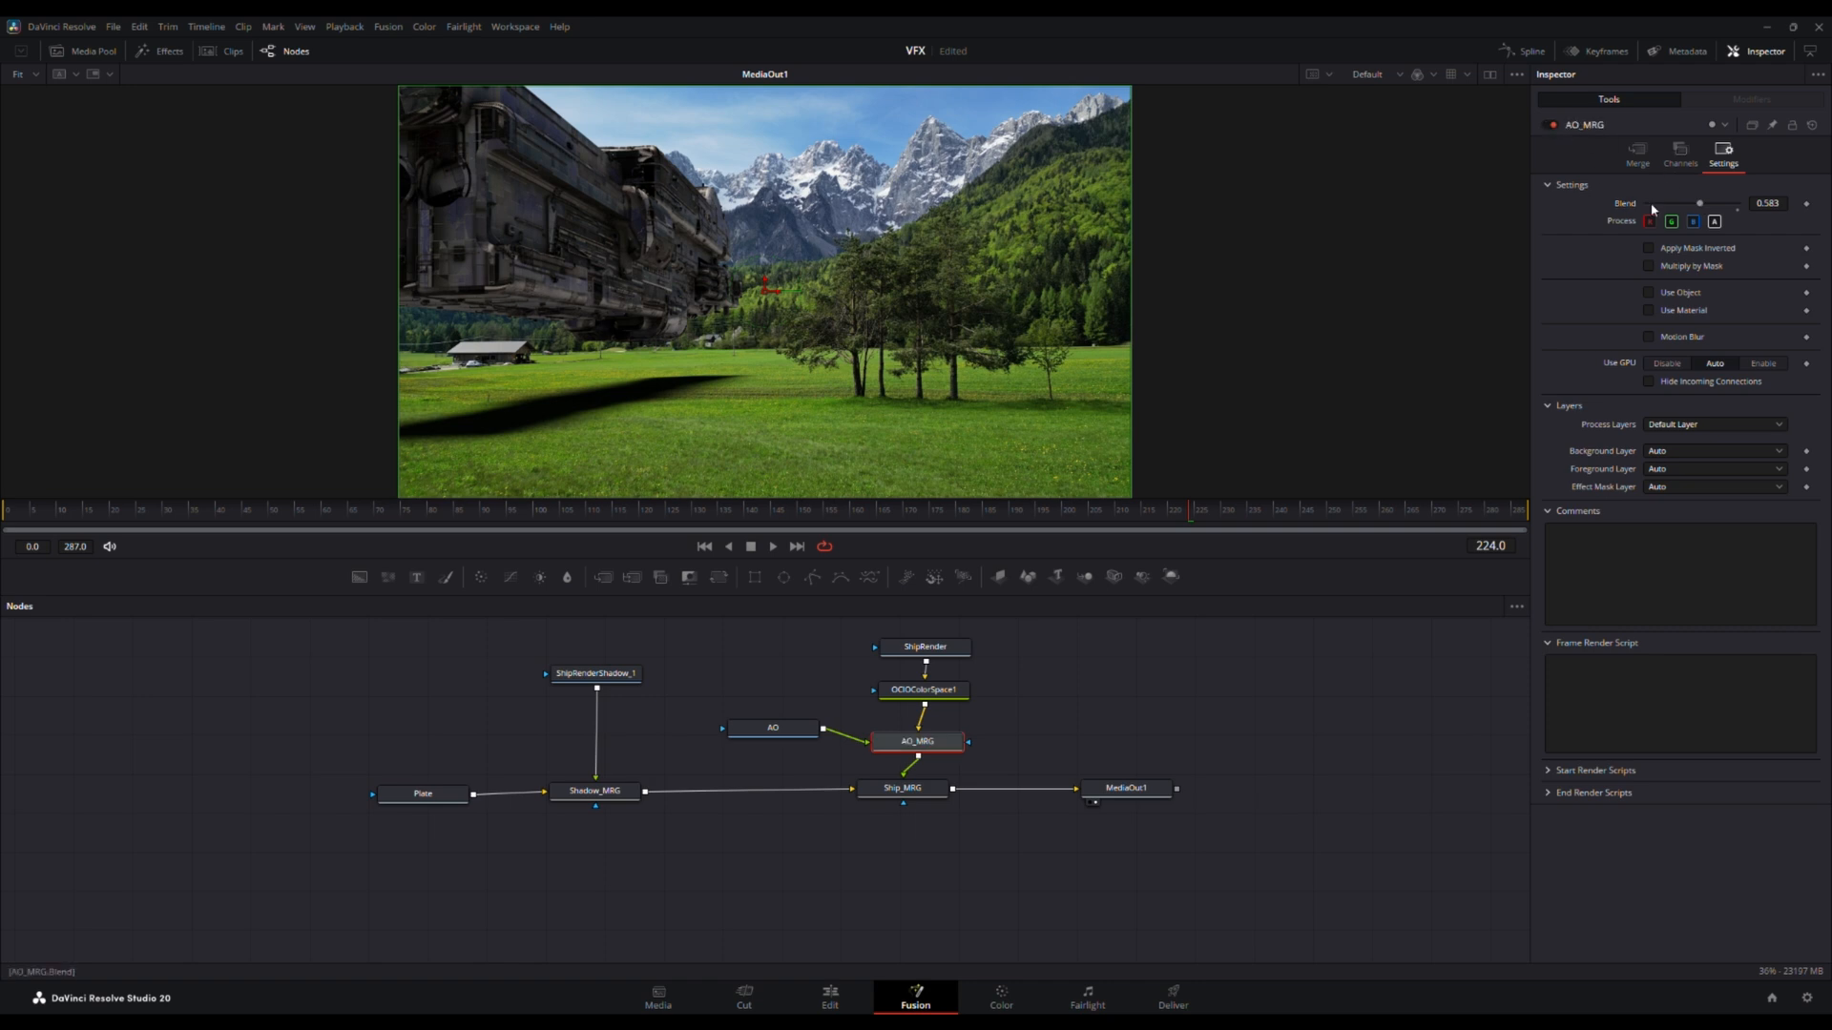
{"action": "left_click_drag", "start_coordinate": [1705, 209], "coordinate": [1700, 206]}
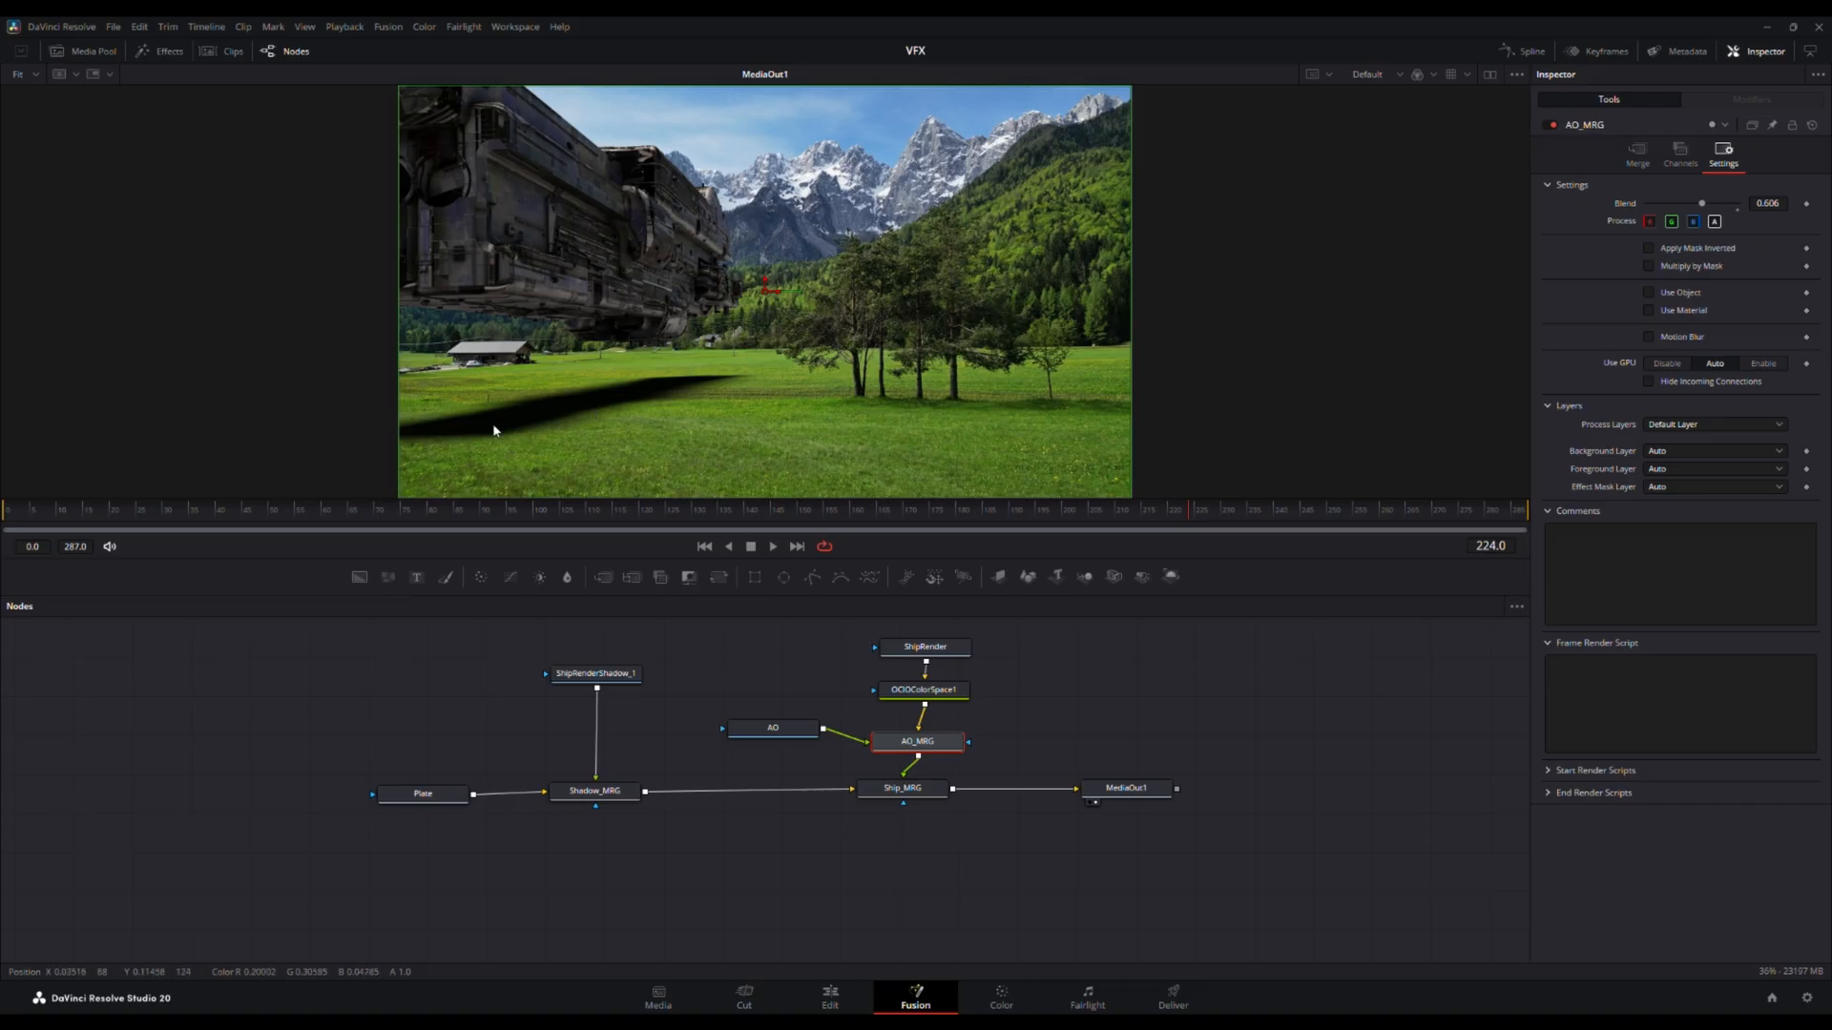
- Lighten the ship's ground shadow by lowering Shadow_MRG's blend to about 0.5
{"action": "left_click", "coordinate": [603, 796]}
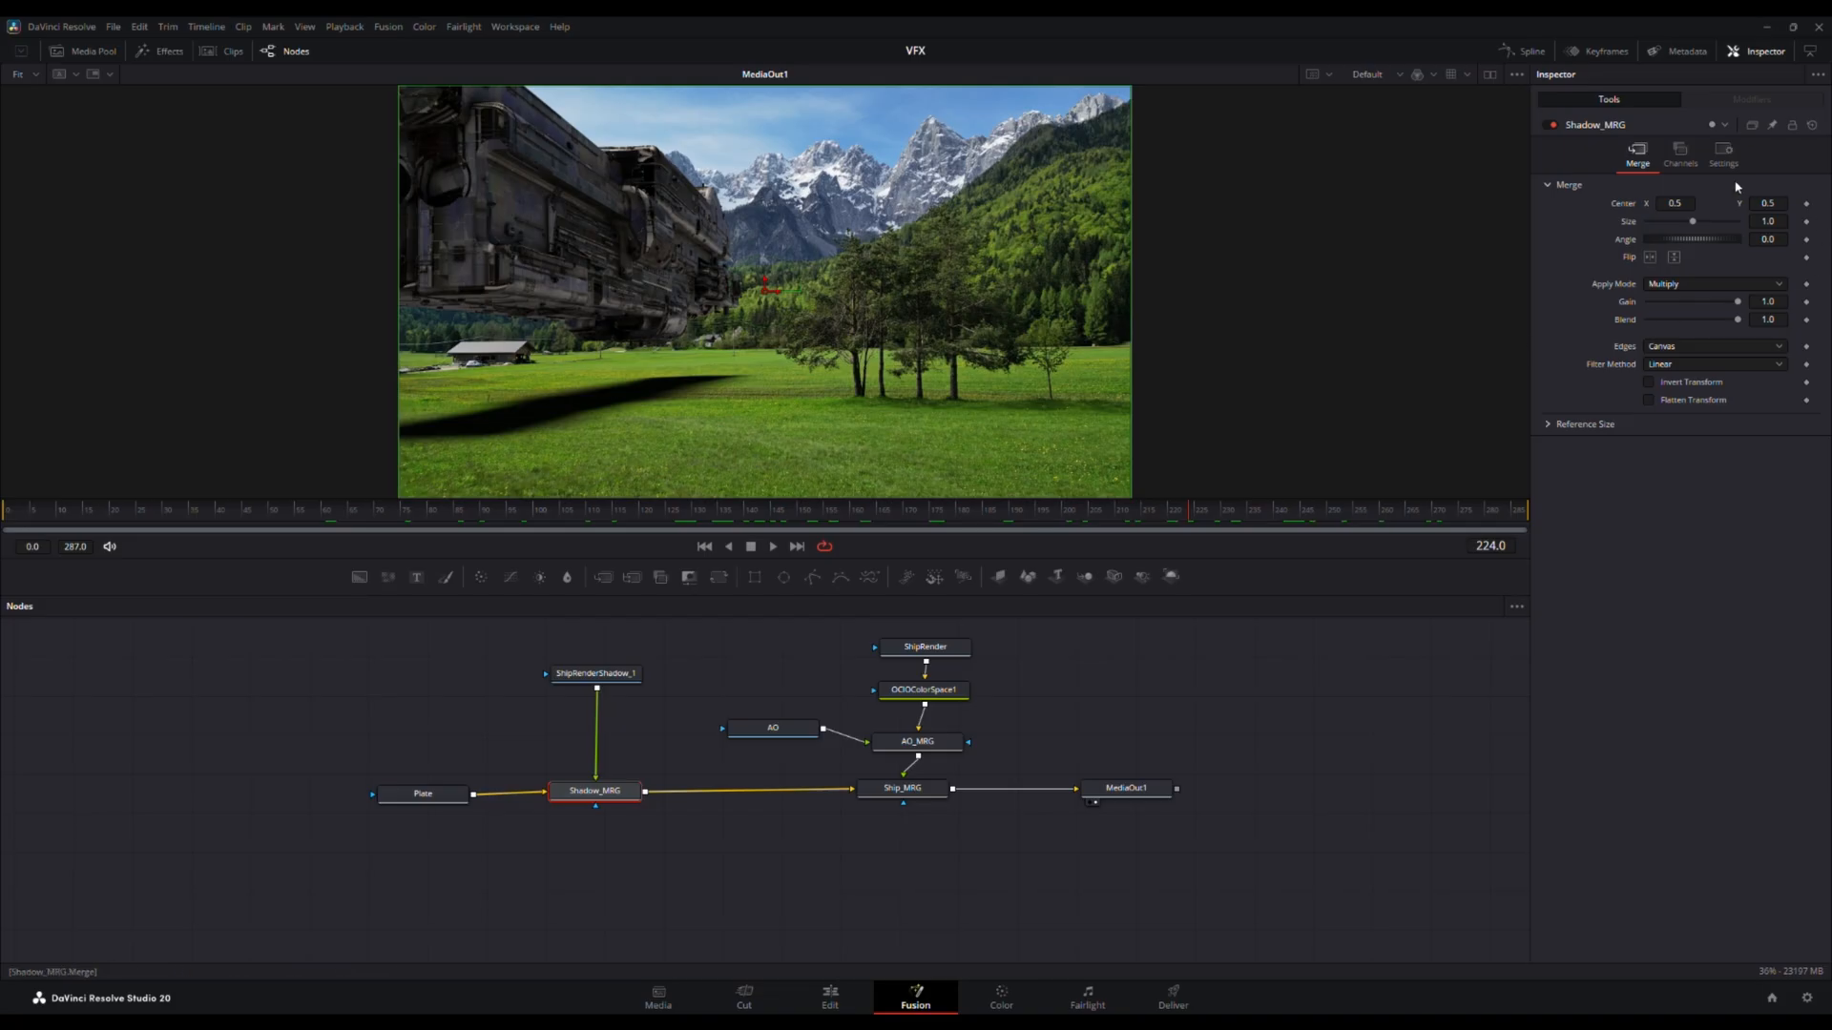
{"action": "left_click", "coordinate": [1723, 156]}
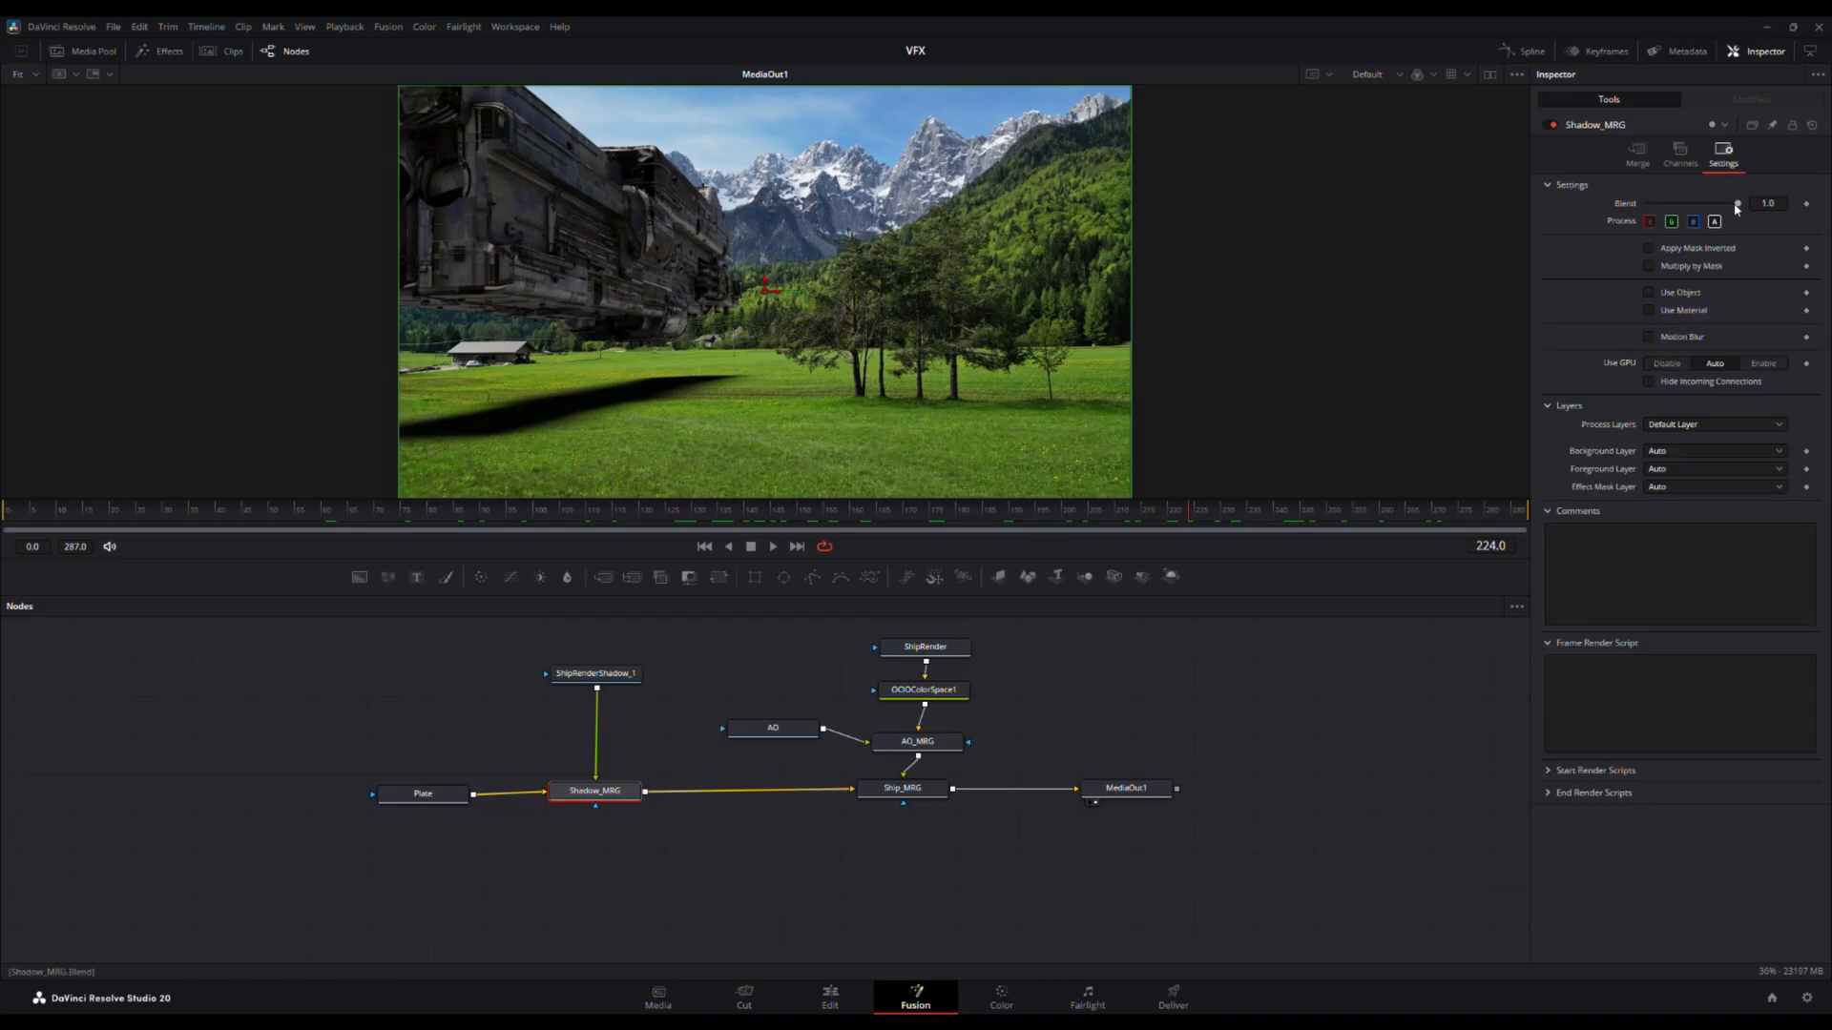
{"action": "mouse_move", "coordinate": [1737, 204]}
{"action": "left_mouse_down"}
{"action": "mouse_move", "coordinate": [1696, 208]}
{"action": "mouse_move", "coordinate": [1760, 205]}
{"action": "mouse_move", "coordinate": [1736, 205]}
{"action": "left_mouse_up"}
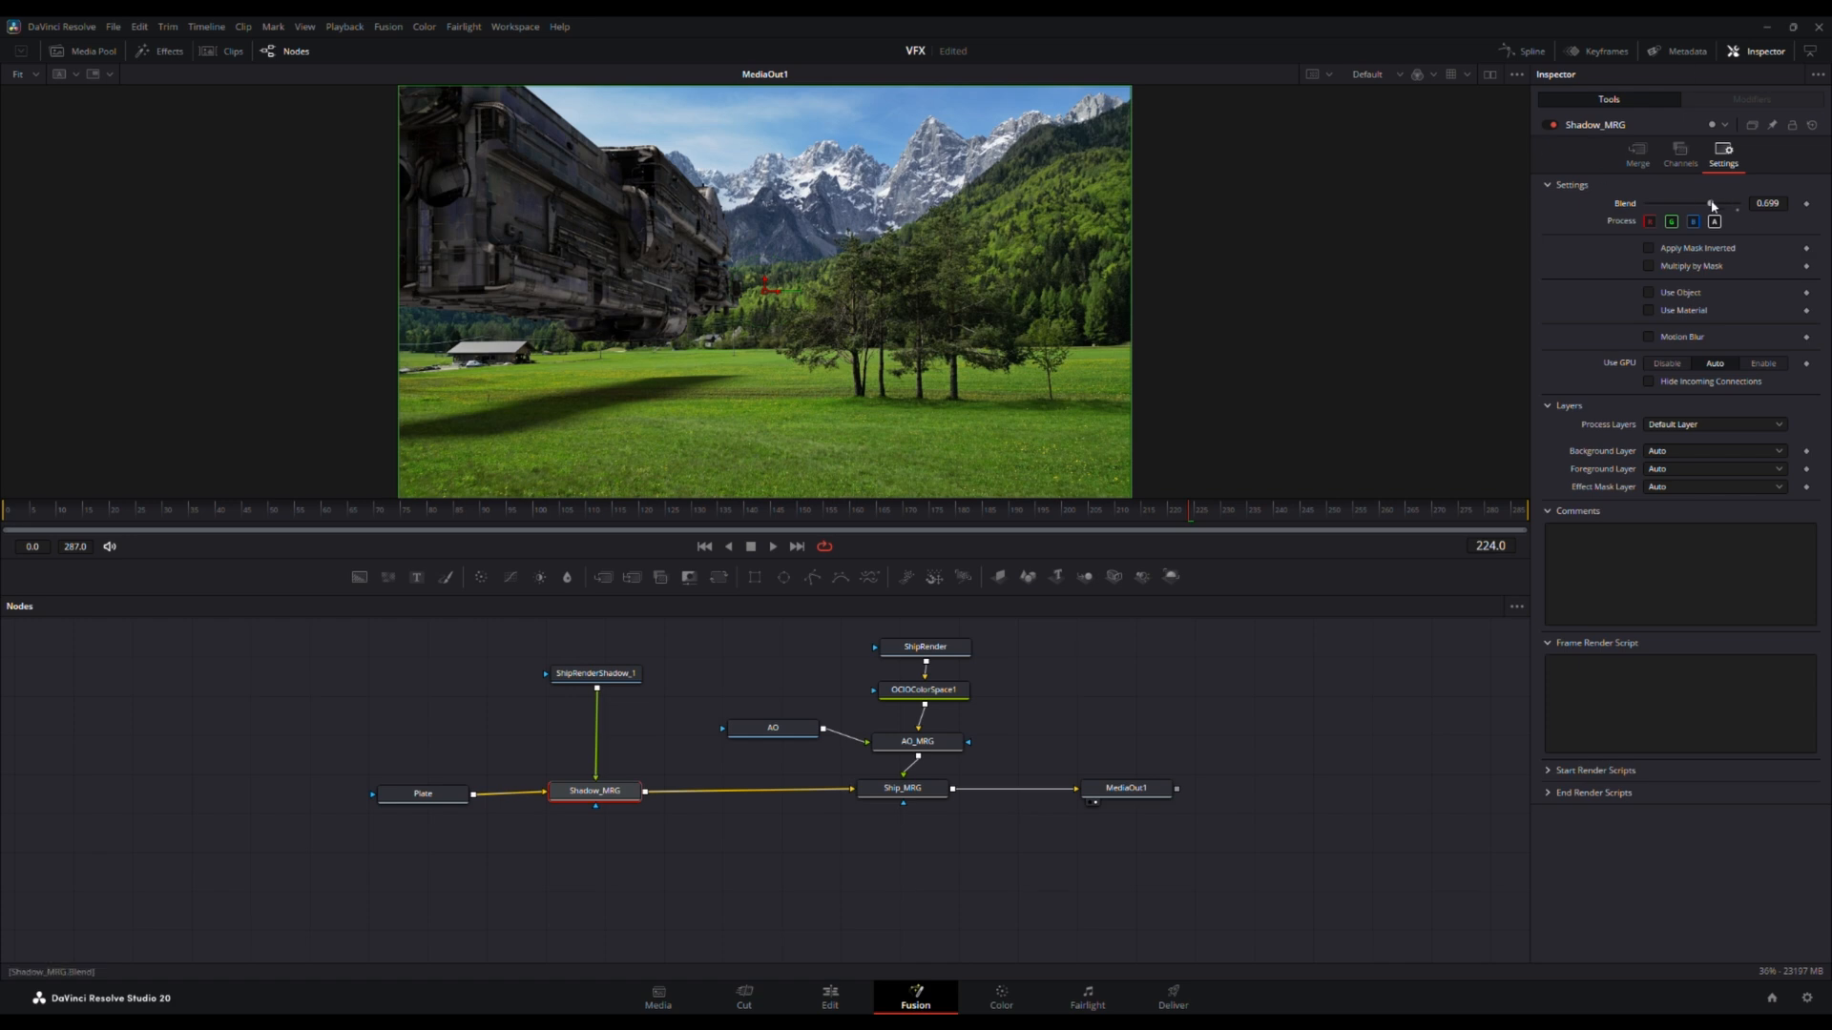
{"action": "mouse_move", "coordinate": [1713, 207]}
{"action": "left_mouse_down"}
{"action": "mouse_move", "coordinate": [1676, 208]}
{"action": "mouse_move", "coordinate": [1695, 207]}
{"action": "left_mouse_up"}
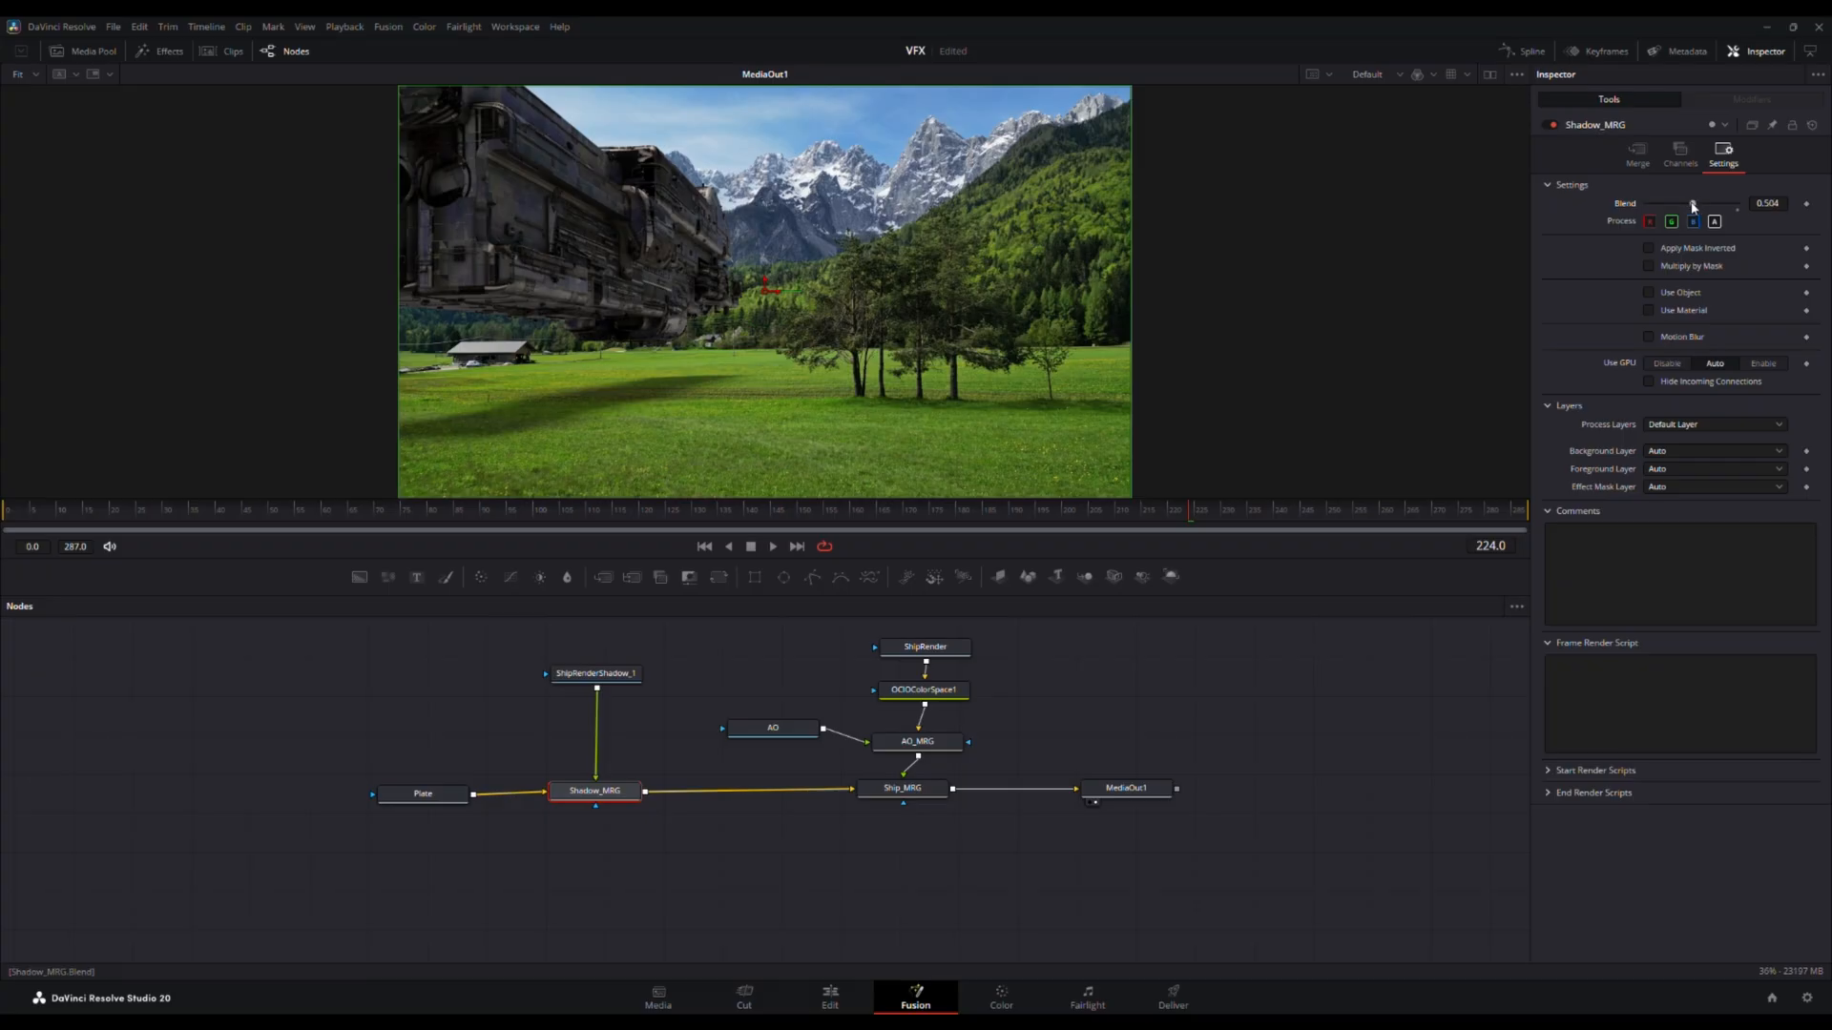
{"action": "left_click_drag", "start_coordinate": [1693, 208], "coordinate": [1695, 207]}
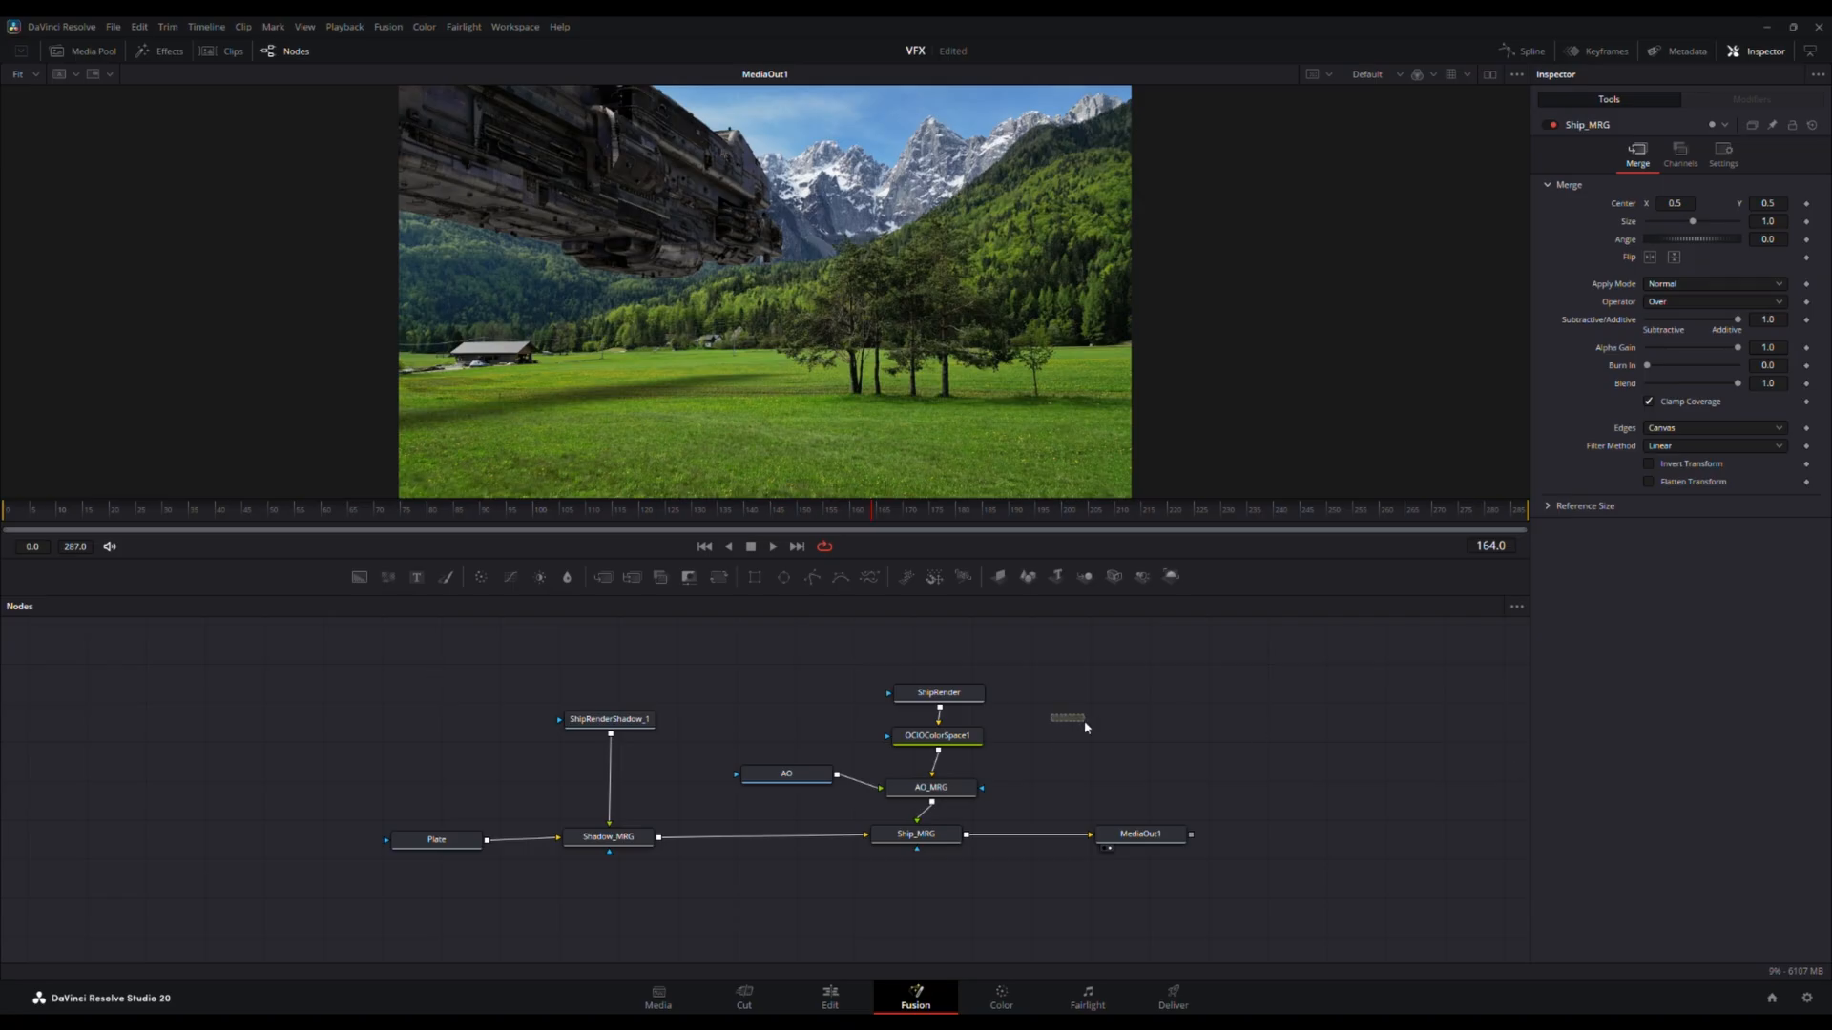
- At frame 164, add a Vector Motion Blur node and move the ship and AO nodes up from Ship_MRG
{"action": "mouse_move", "coordinate": [882, 516]}
{"action": "left_mouse_down"}
{"action": "mouse_move", "coordinate": [955, 517]}
{"action": "mouse_move", "coordinate": [798, 521]}
{"action": "mouse_move", "coordinate": [872, 525]}
{"action": "left_mouse_up"}
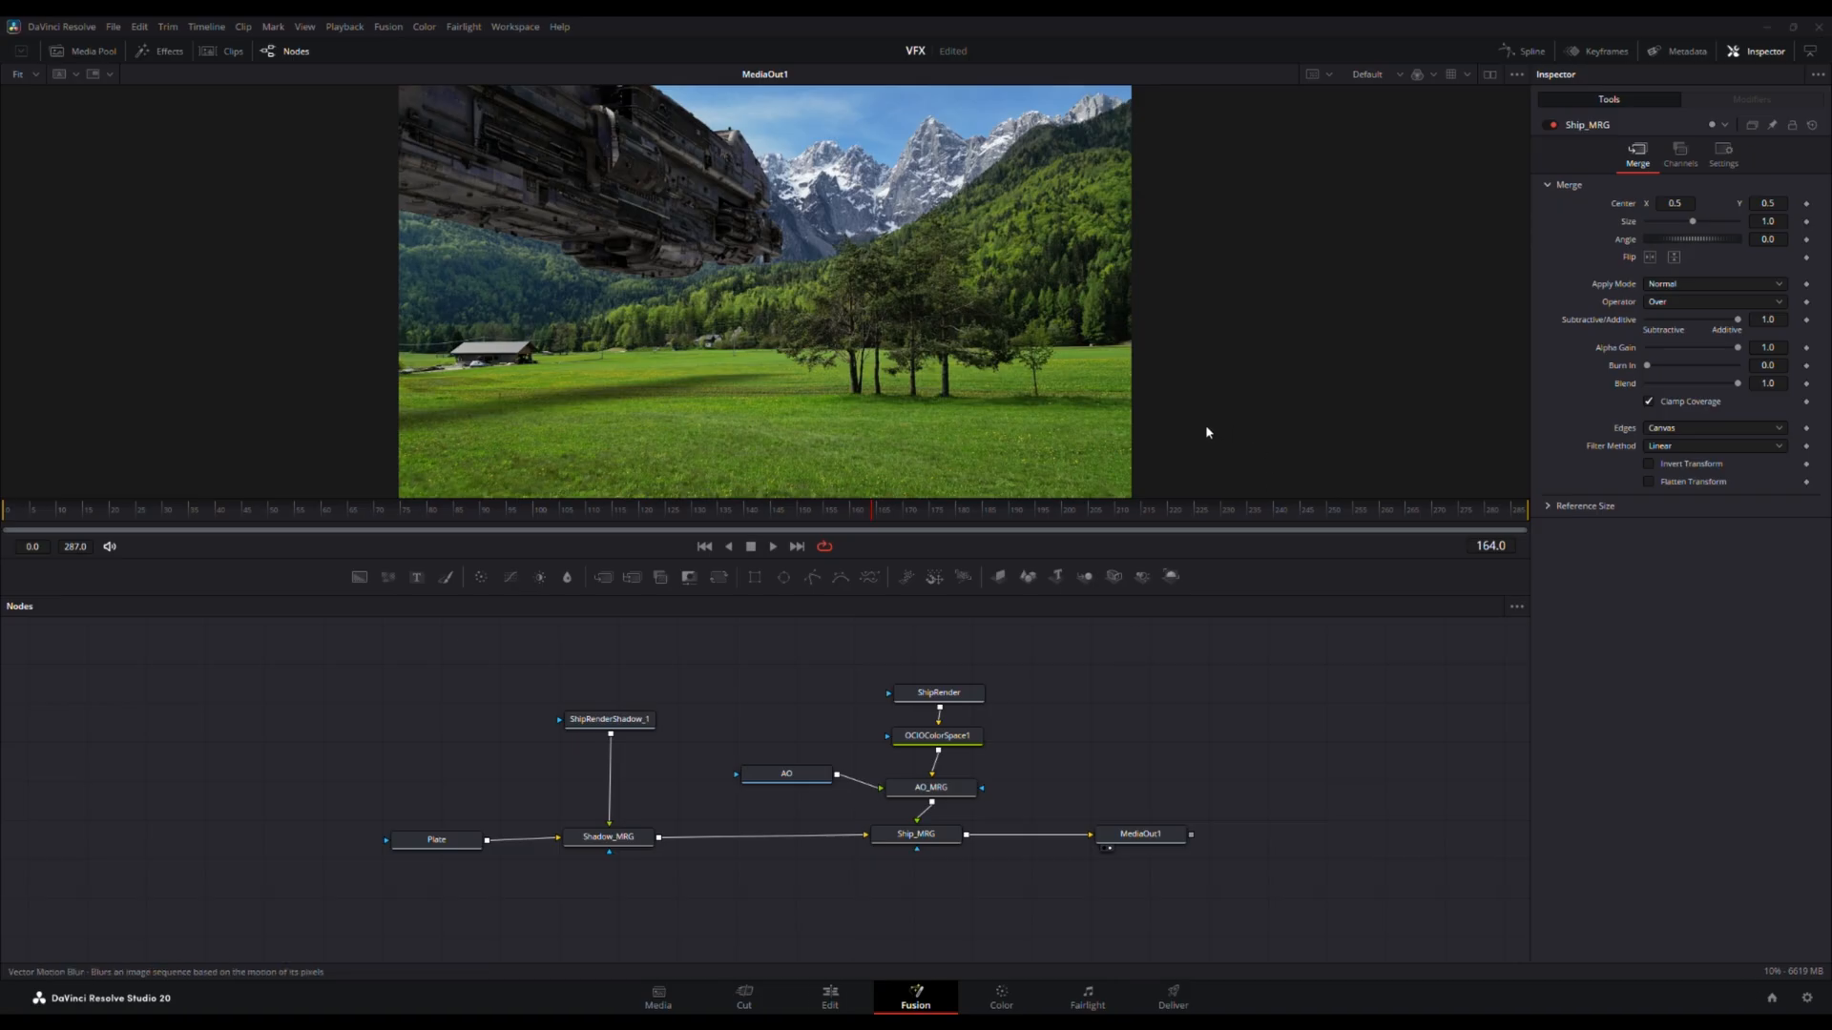
{"action": "left_click", "coordinate": [1298, 672]}
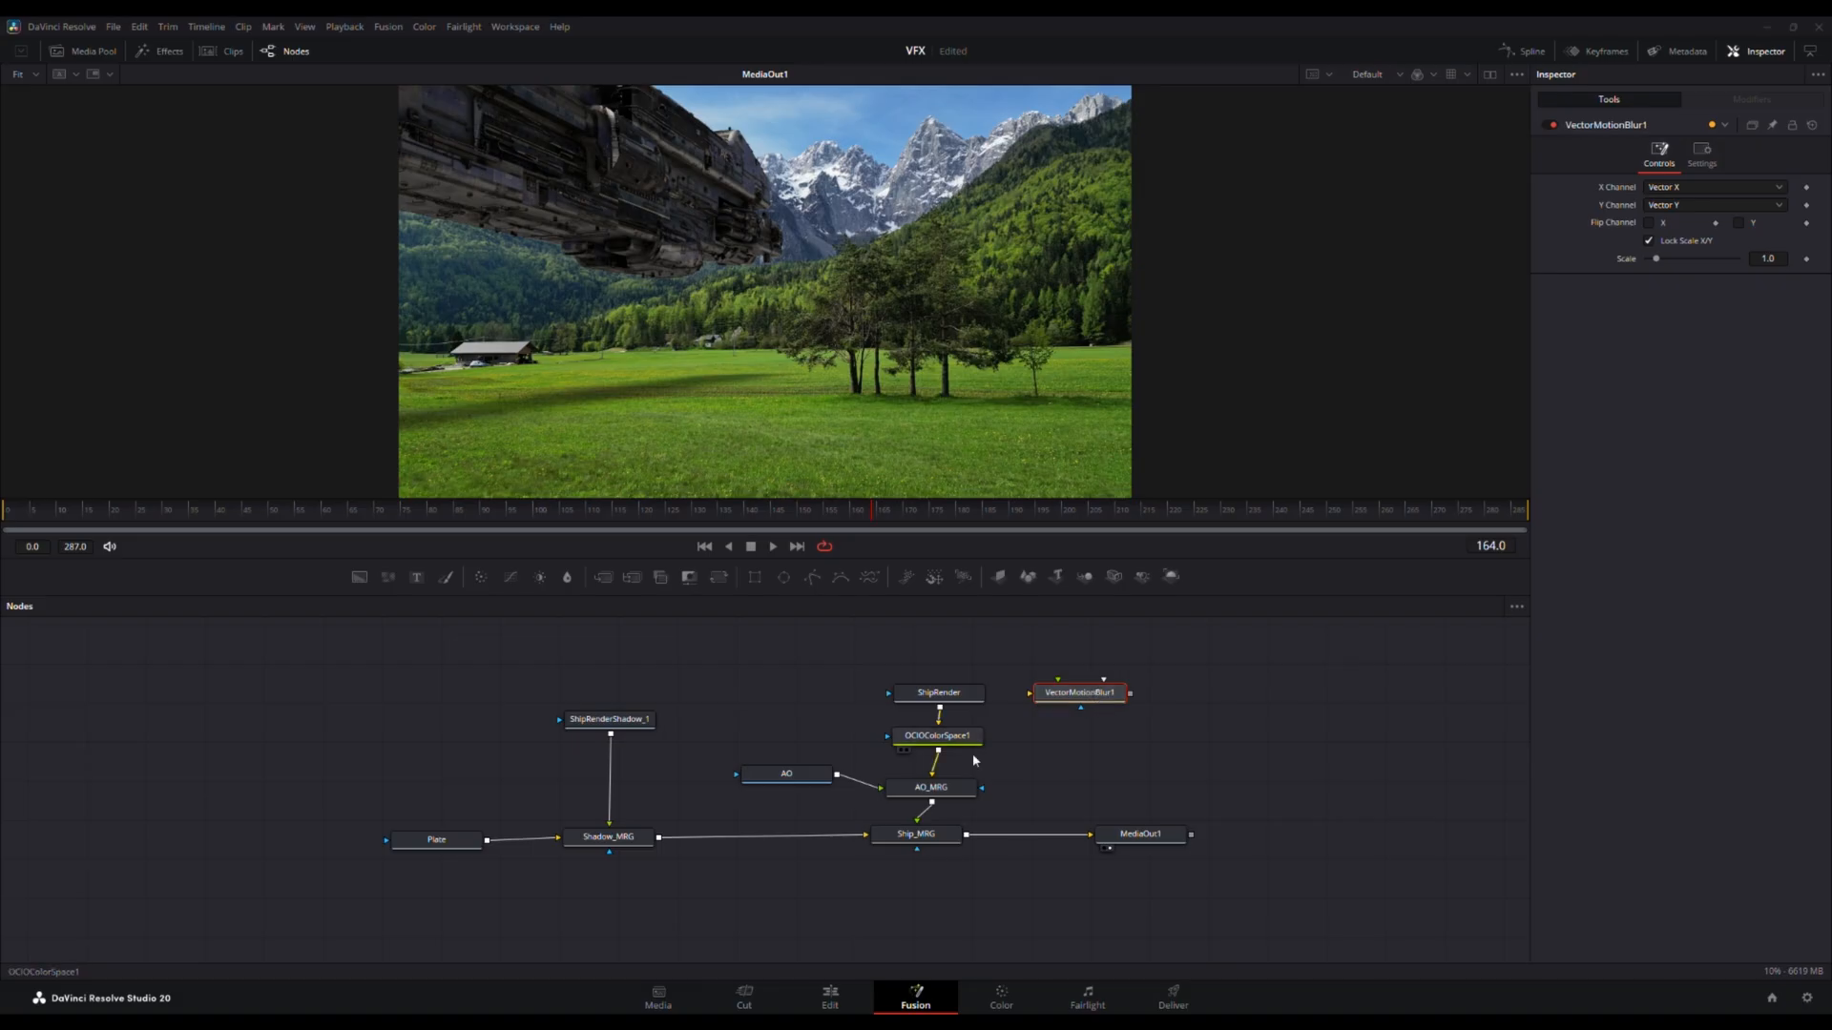
{"action": "left_click_drag", "start_coordinate": [1017, 798], "coordinate": [782, 716]}
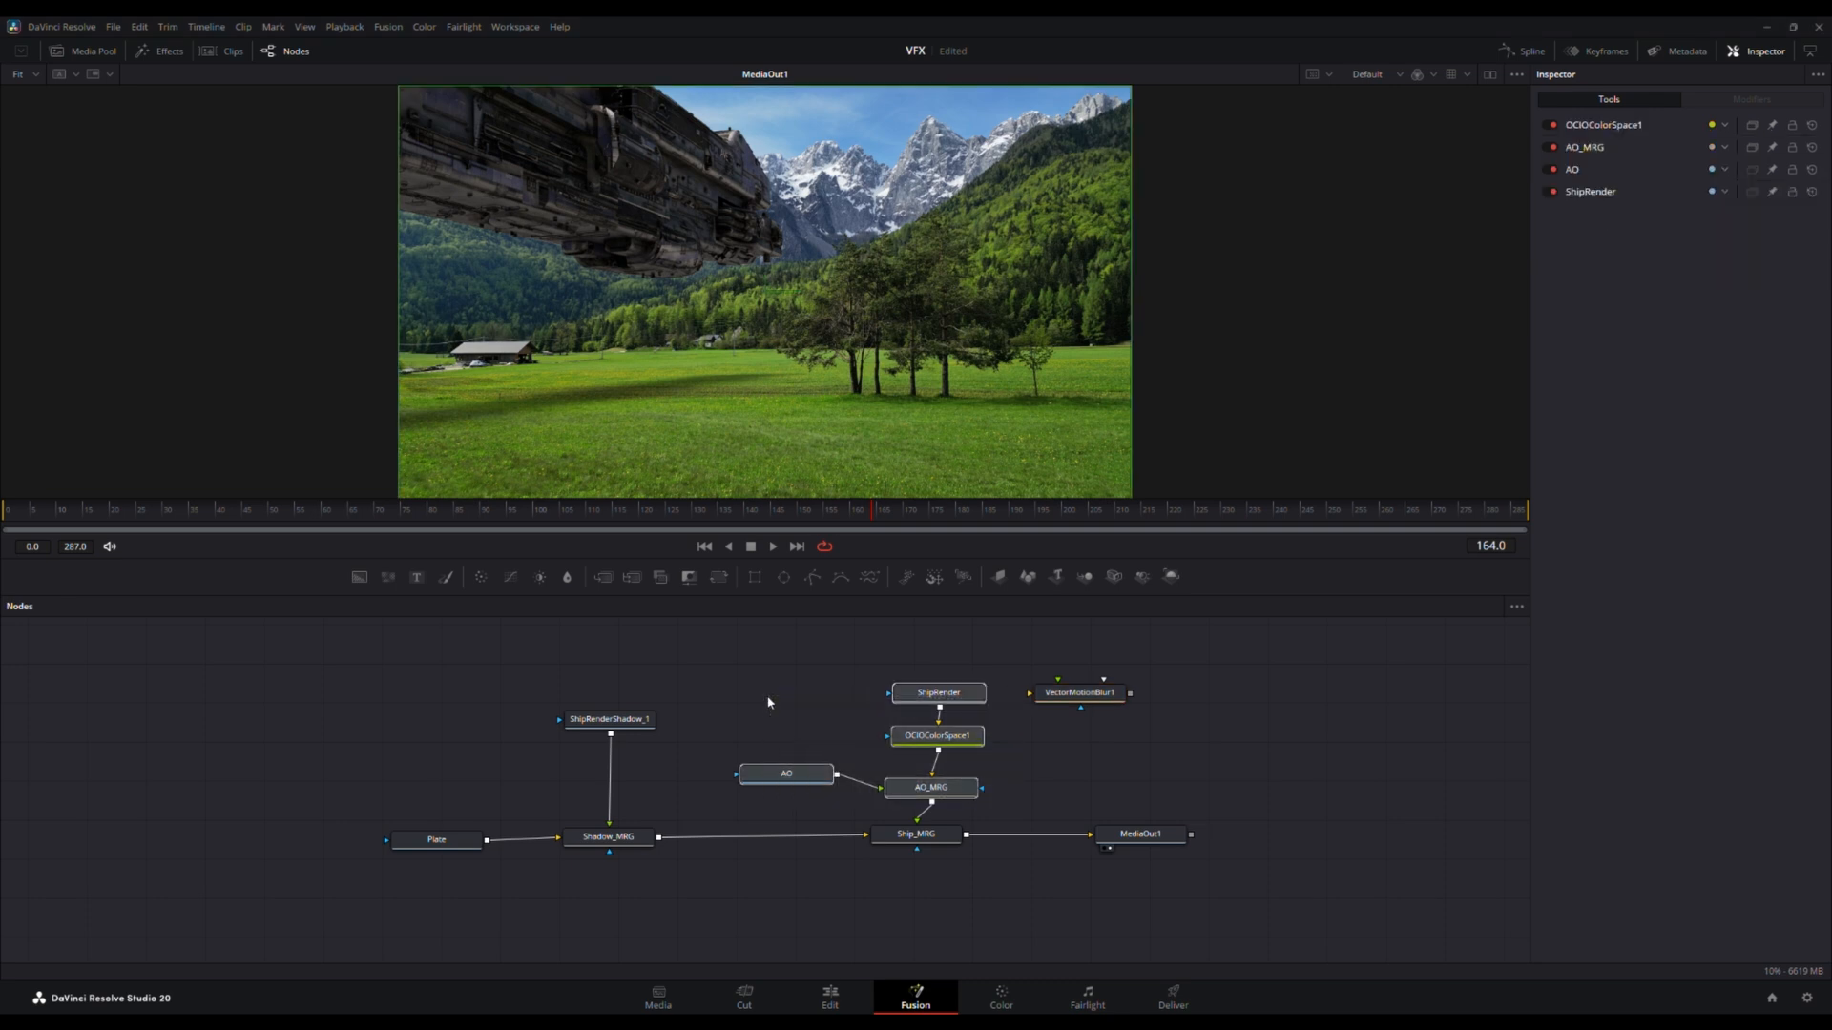
{"action": "left_click", "coordinate": [955, 699], "text": "ctrl"}
{"action": "left_click_drag", "start_coordinate": [955, 699], "coordinate": [944, 648]}
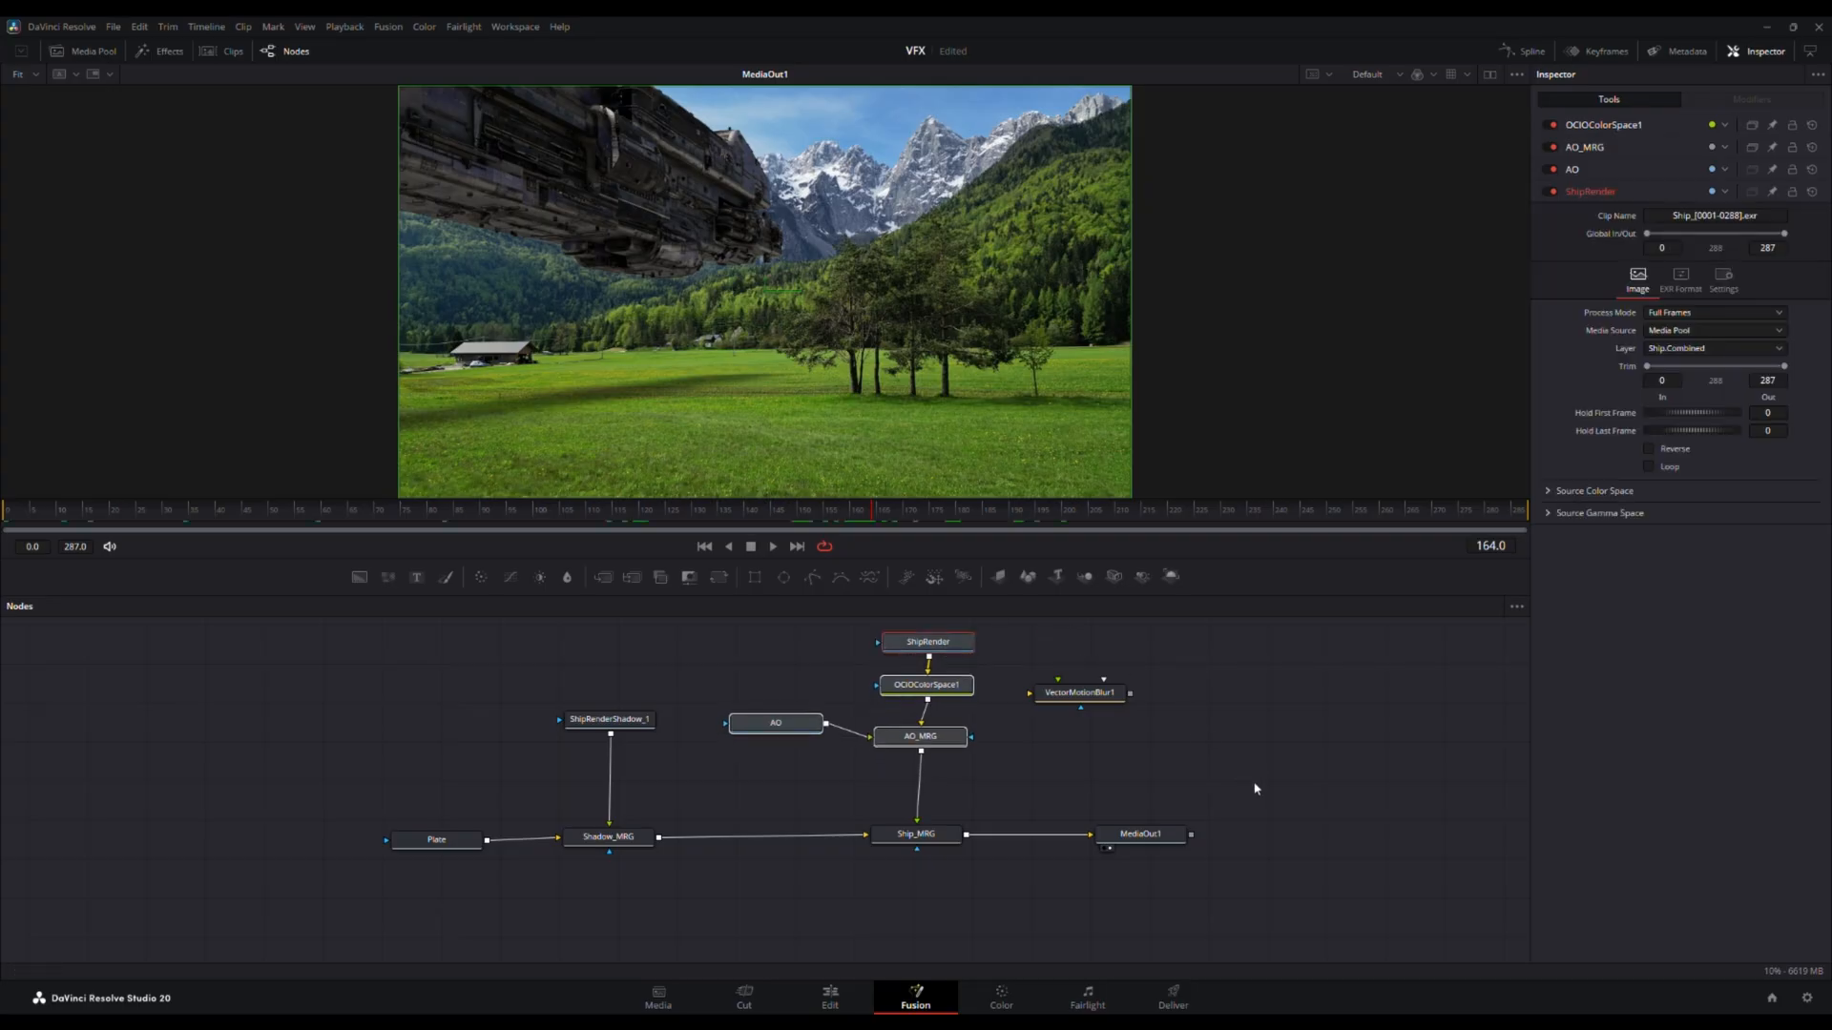
- Raise the ship and AO nodes further and place VectorMotionBlur1 between AO_MRG and Ship_MRG
{"action": "left_click_drag", "start_coordinate": [1267, 781], "coordinate": [1232, 834]}
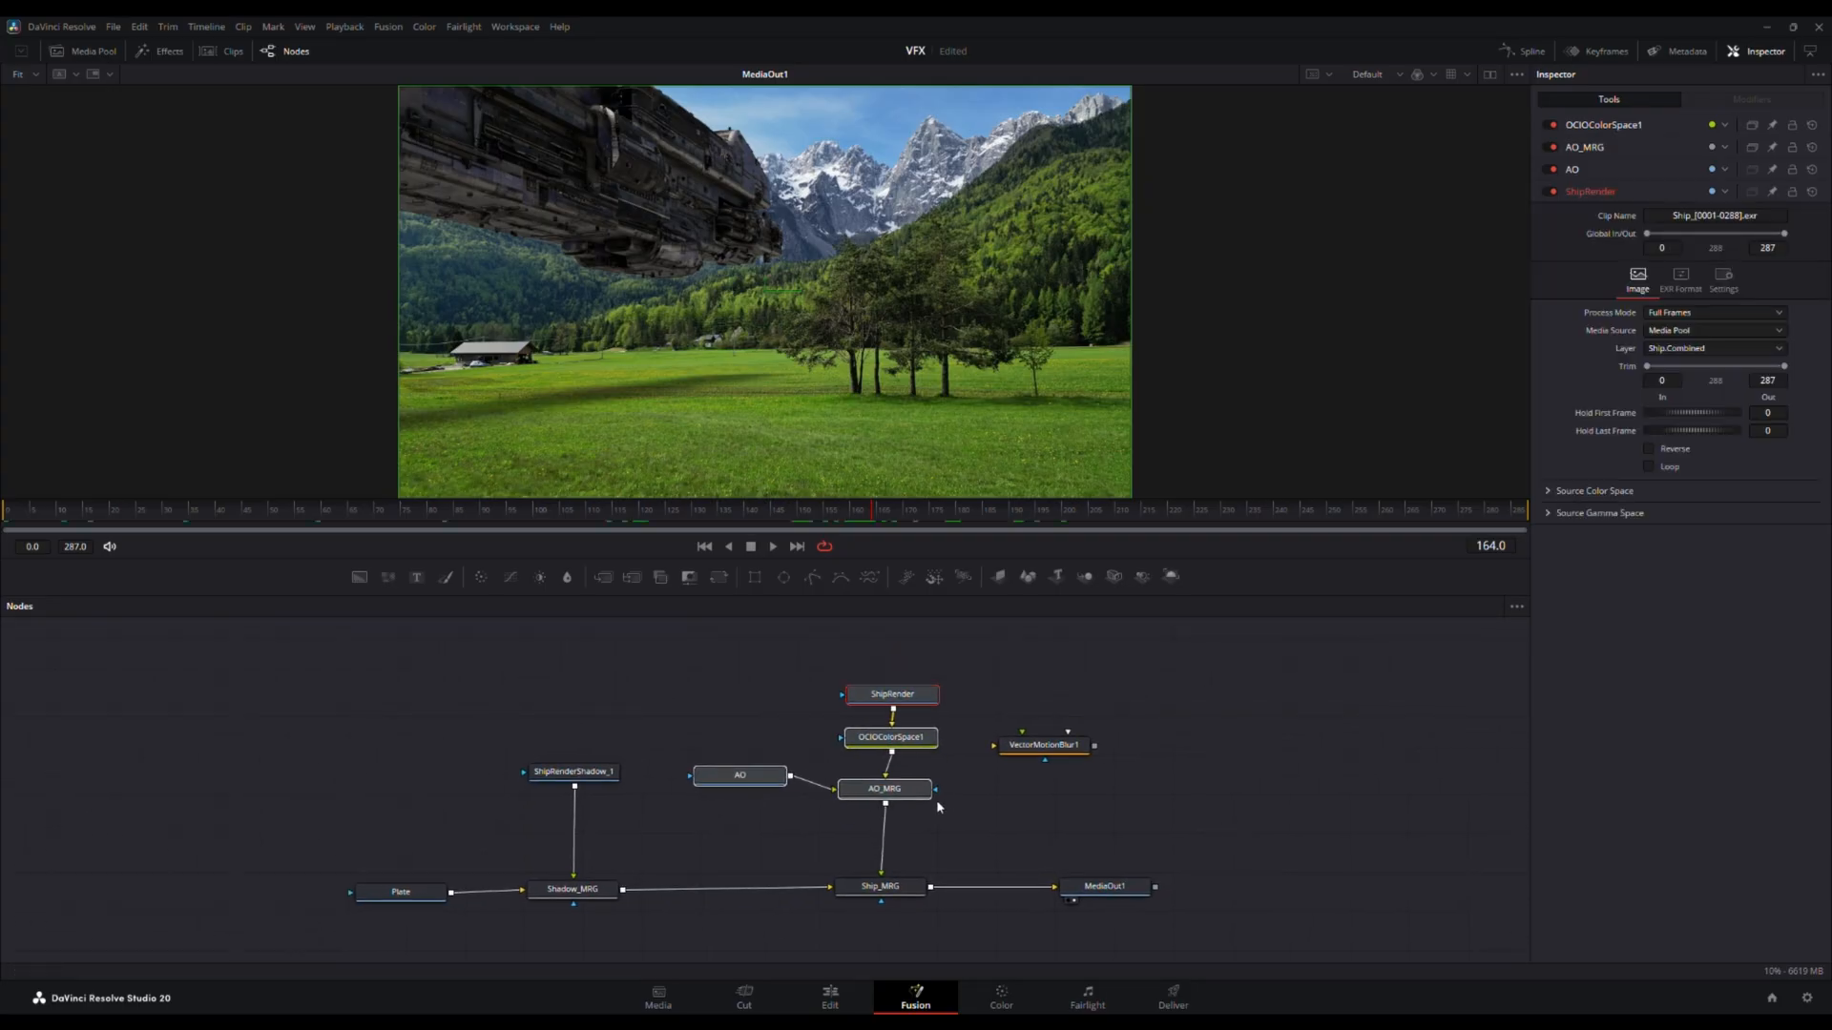
{"action": "left_click_drag", "start_coordinate": [973, 826], "coordinate": [747, 673]}
{"action": "left_click_drag", "start_coordinate": [890, 792], "coordinate": [902, 736]}
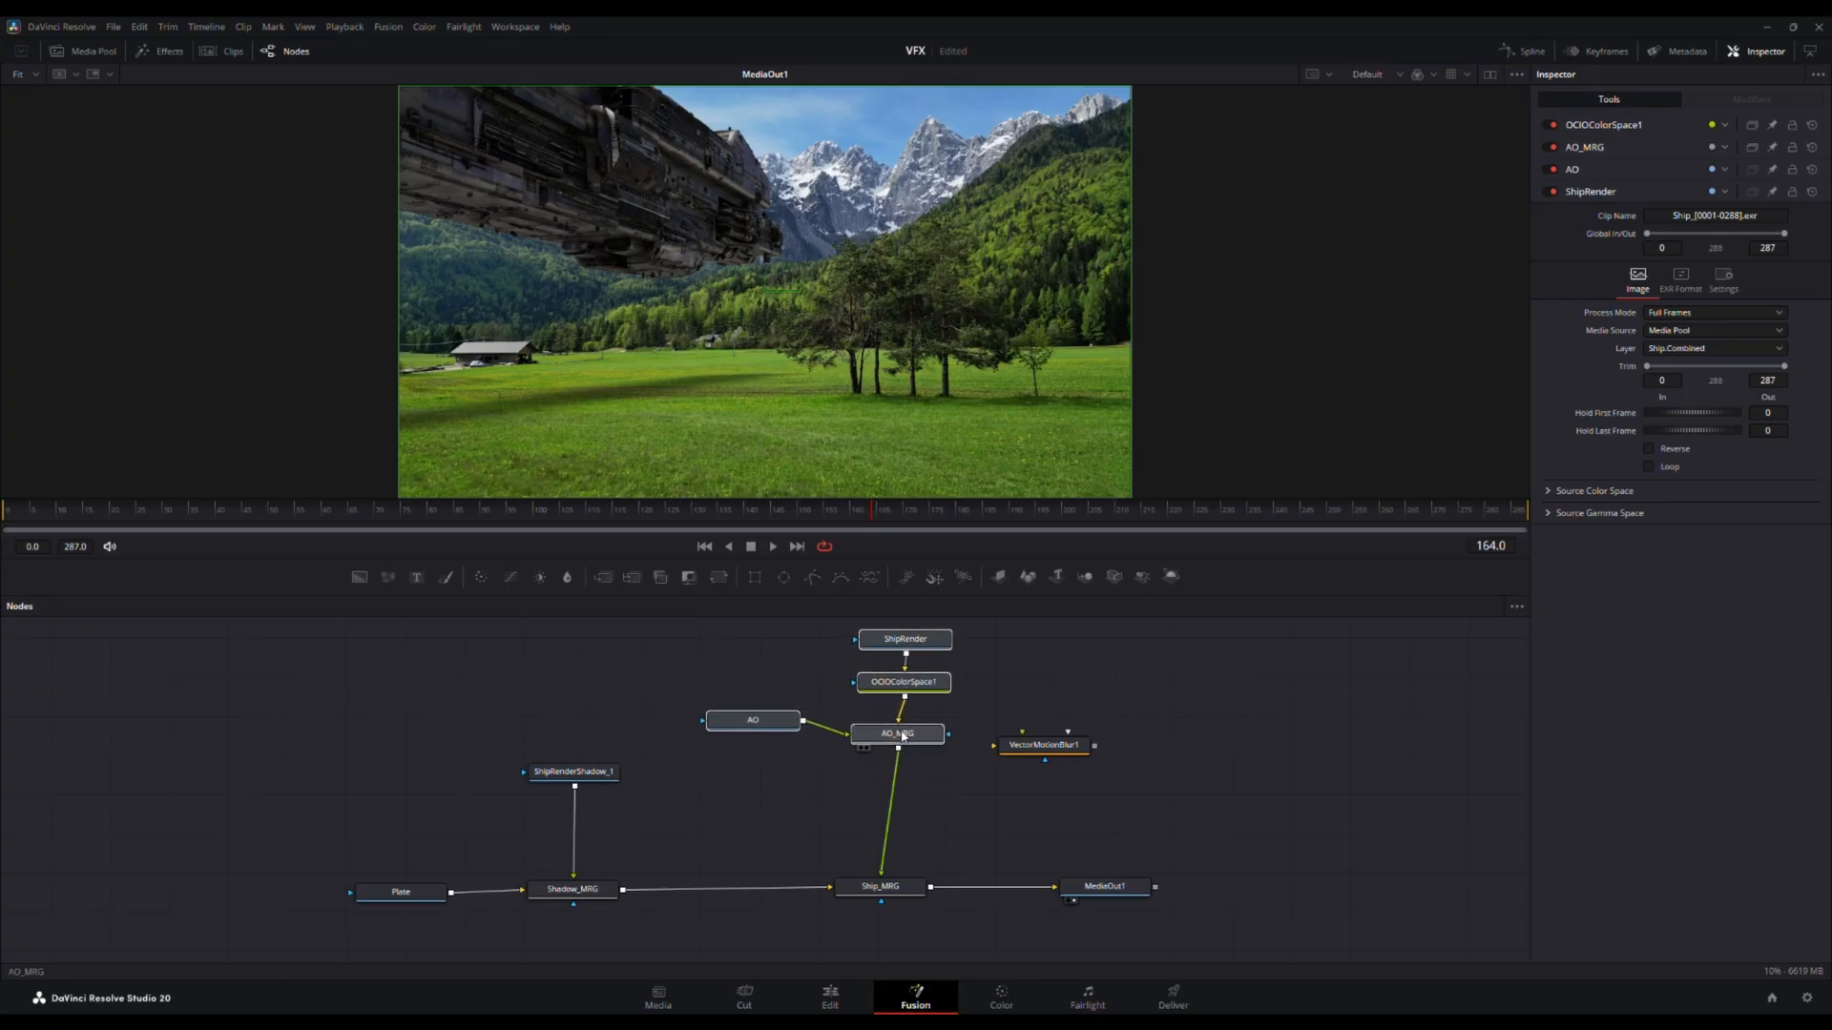
{"action": "left_click", "coordinate": [903, 737]}
{"action": "left_click_drag", "start_coordinate": [1061, 748], "coordinate": [903, 811]}
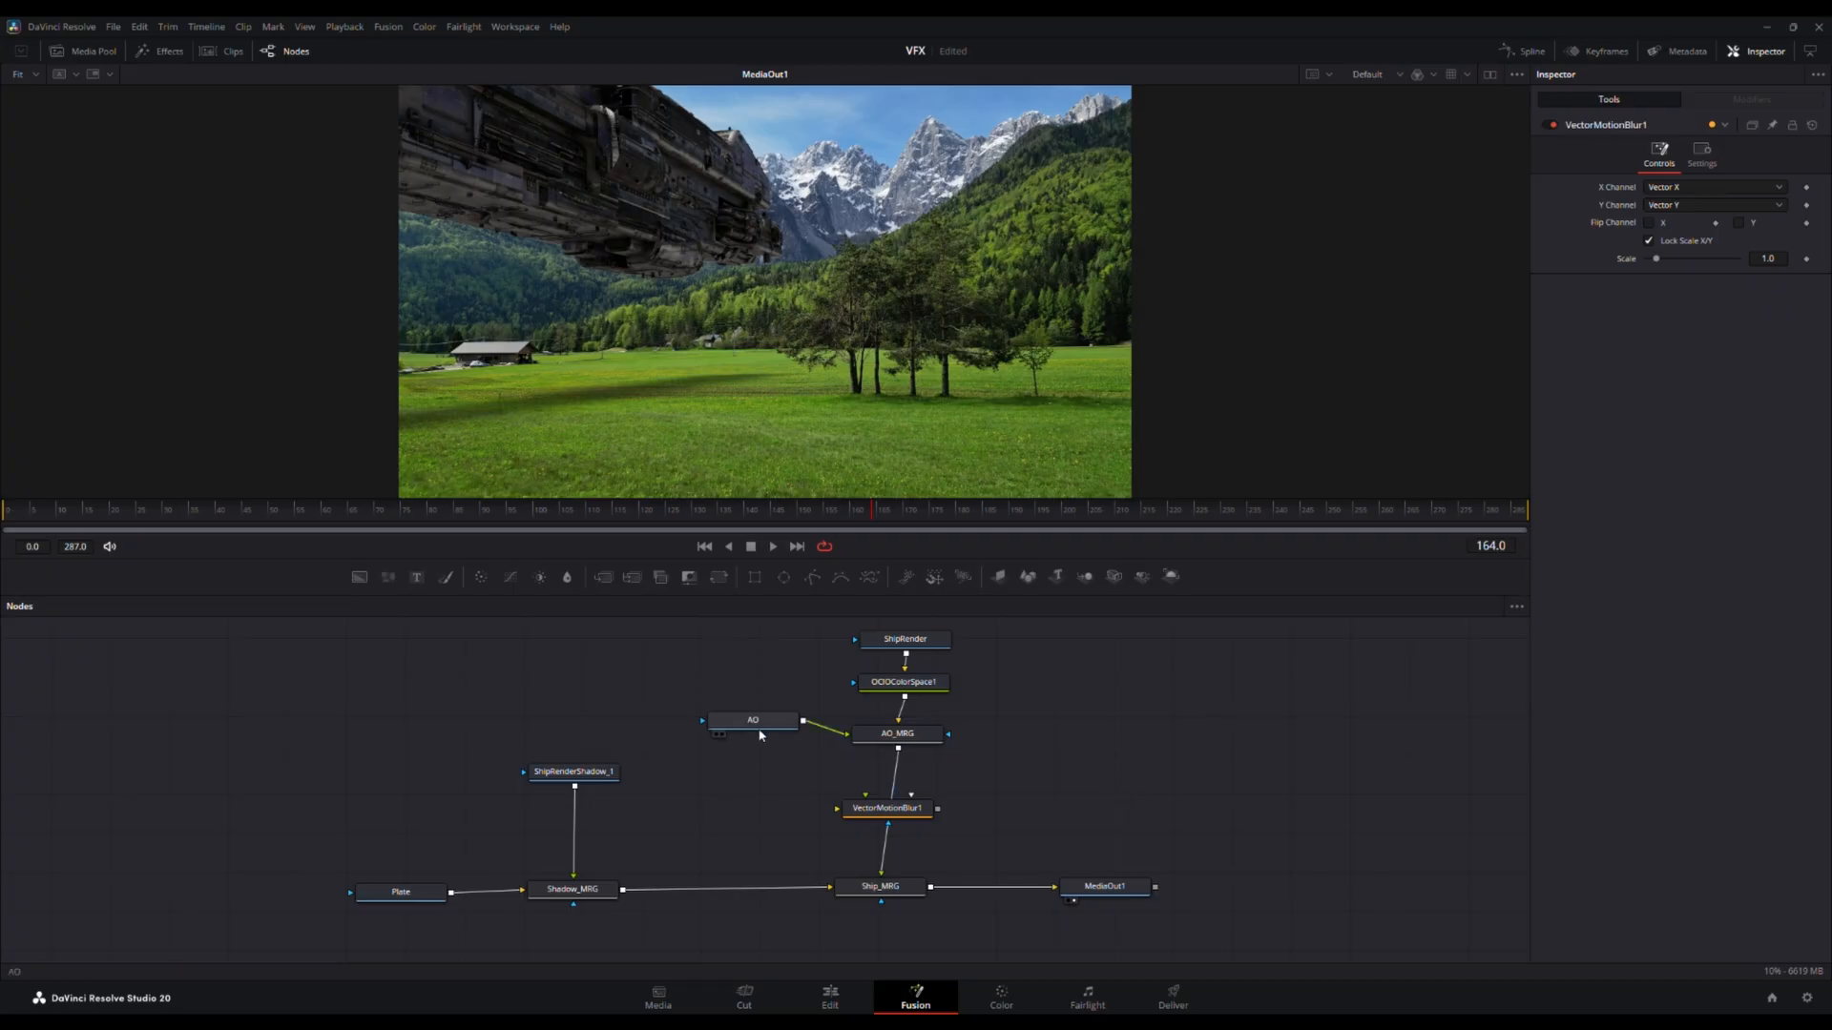
- Duplicate the ShipRender node and connect the copy to VectorMotionBlur1's Vectors input, placing it beside the blur node
{"action": "mouse_move", "coordinate": [884, 838]}
{"action": "left_mouse_down"}
{"action": "mouse_move", "coordinate": [911, 839]}
{"action": "mouse_move", "coordinate": [885, 798]}
{"action": "mouse_move", "coordinate": [916, 812]}
{"action": "mouse_move", "coordinate": [891, 810]}
{"action": "left_mouse_up"}
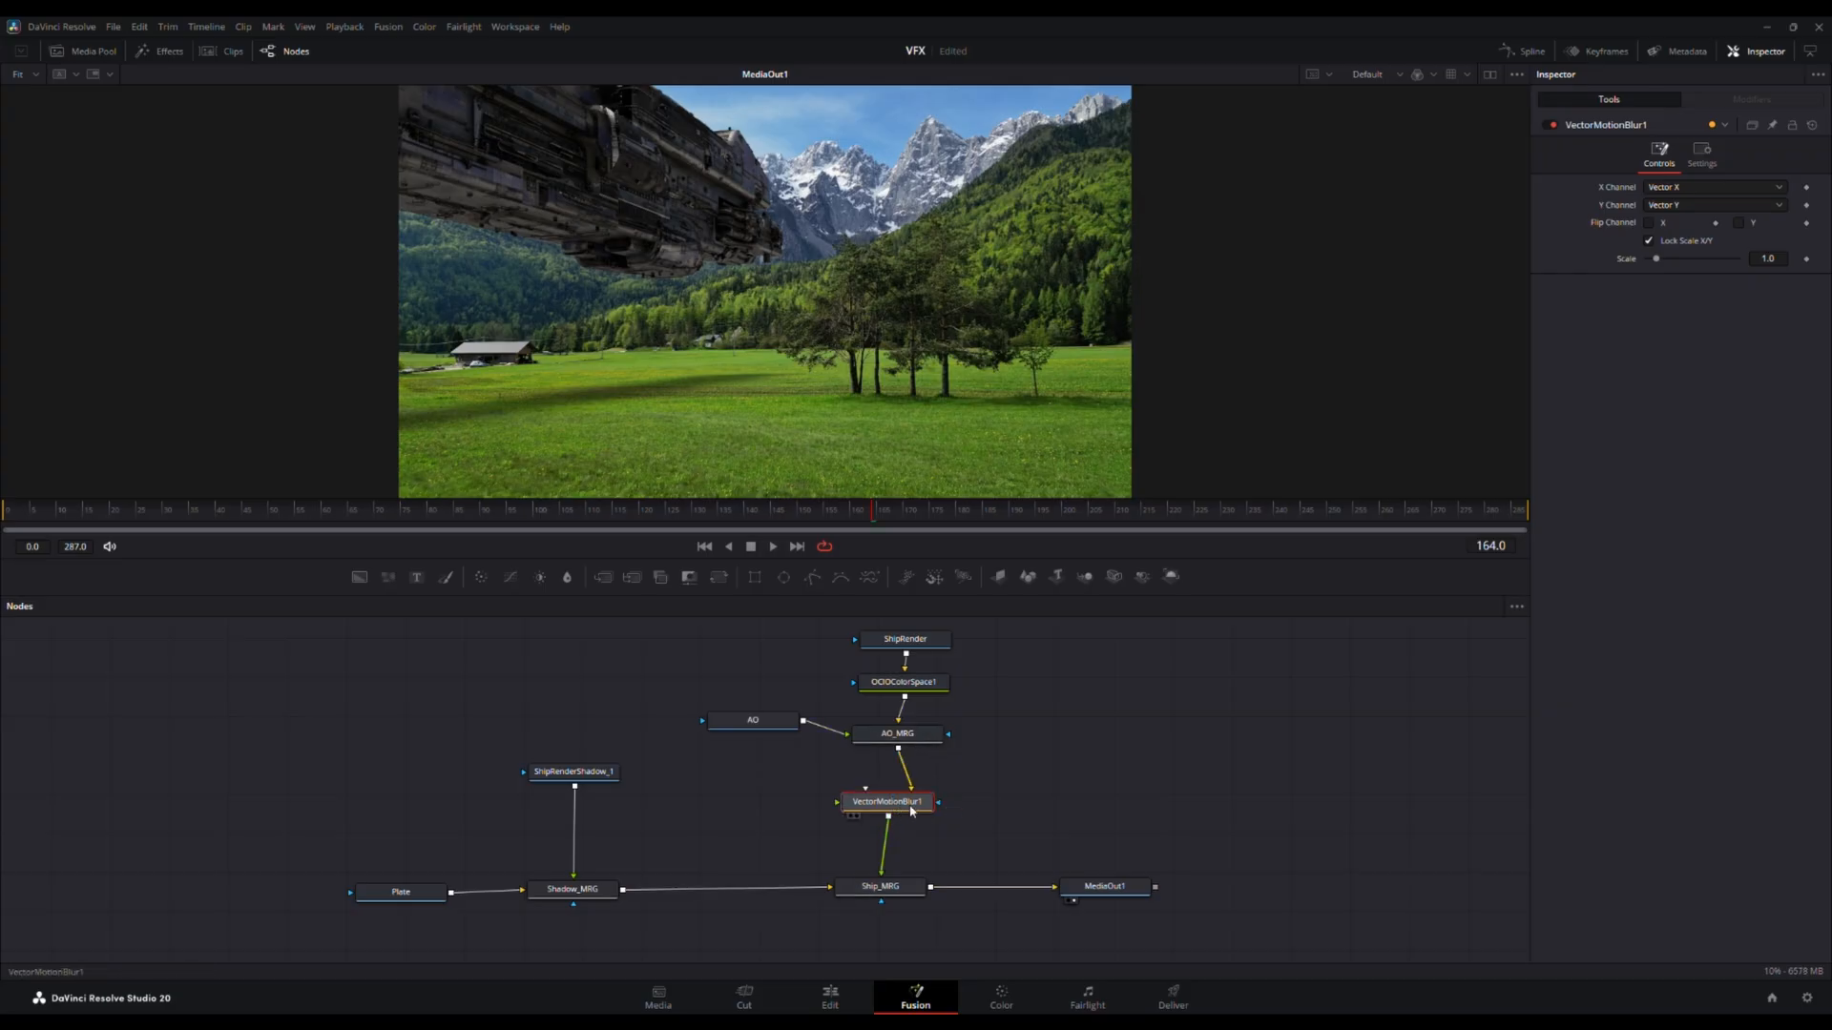
{"action": "left_click_drag", "start_coordinate": [1099, 801], "coordinate": [1090, 816]}
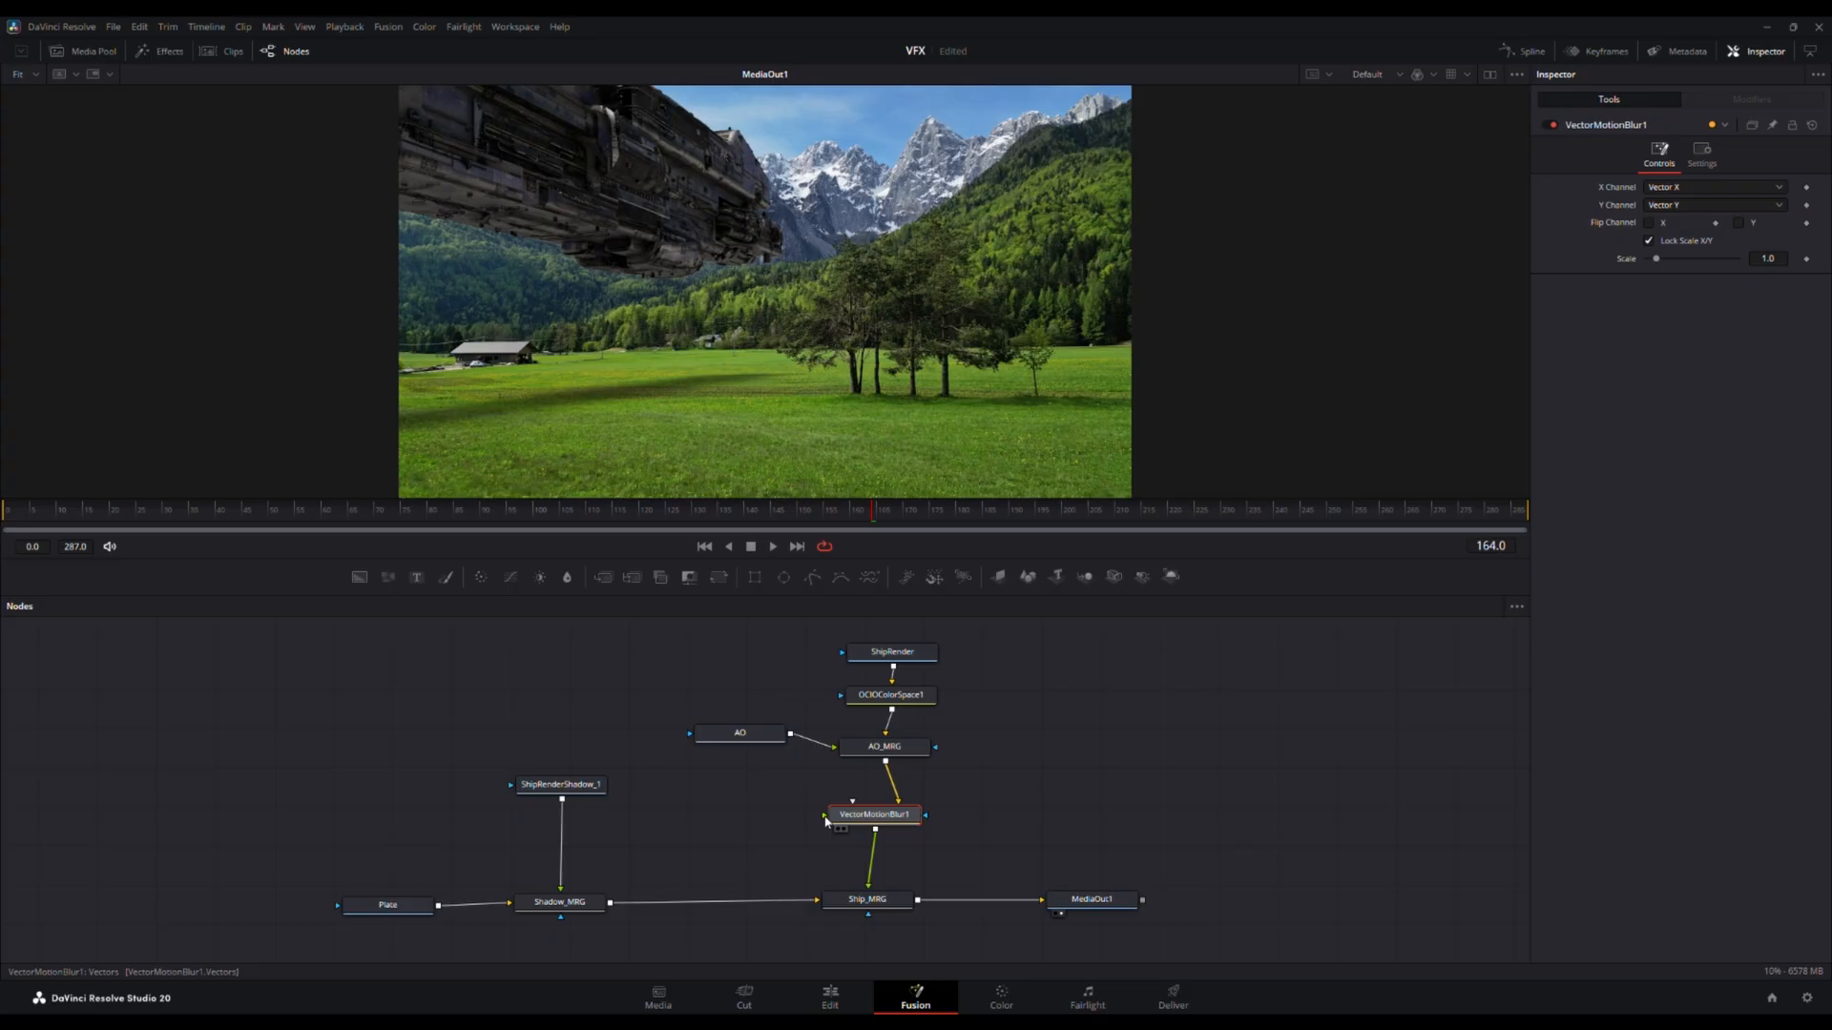
{"action": "left_click", "coordinate": [896, 655]}
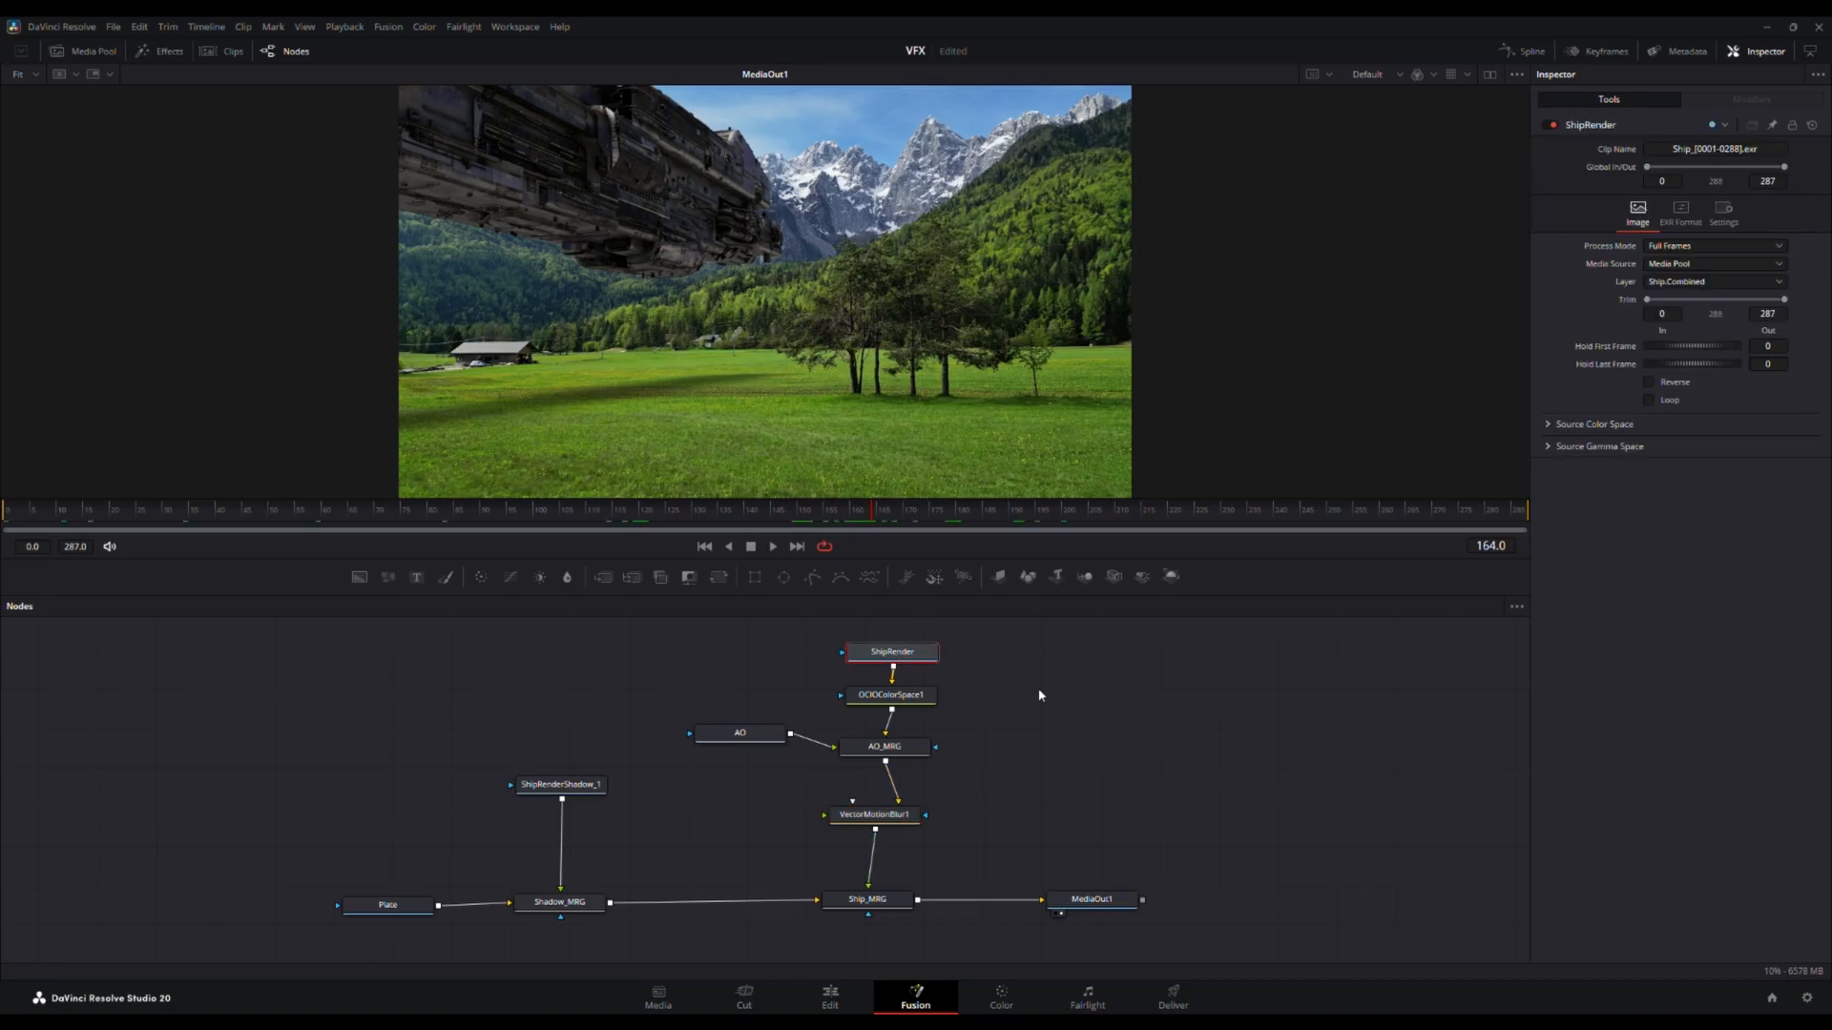
{"action": "left_click", "coordinate": [1067, 748]}
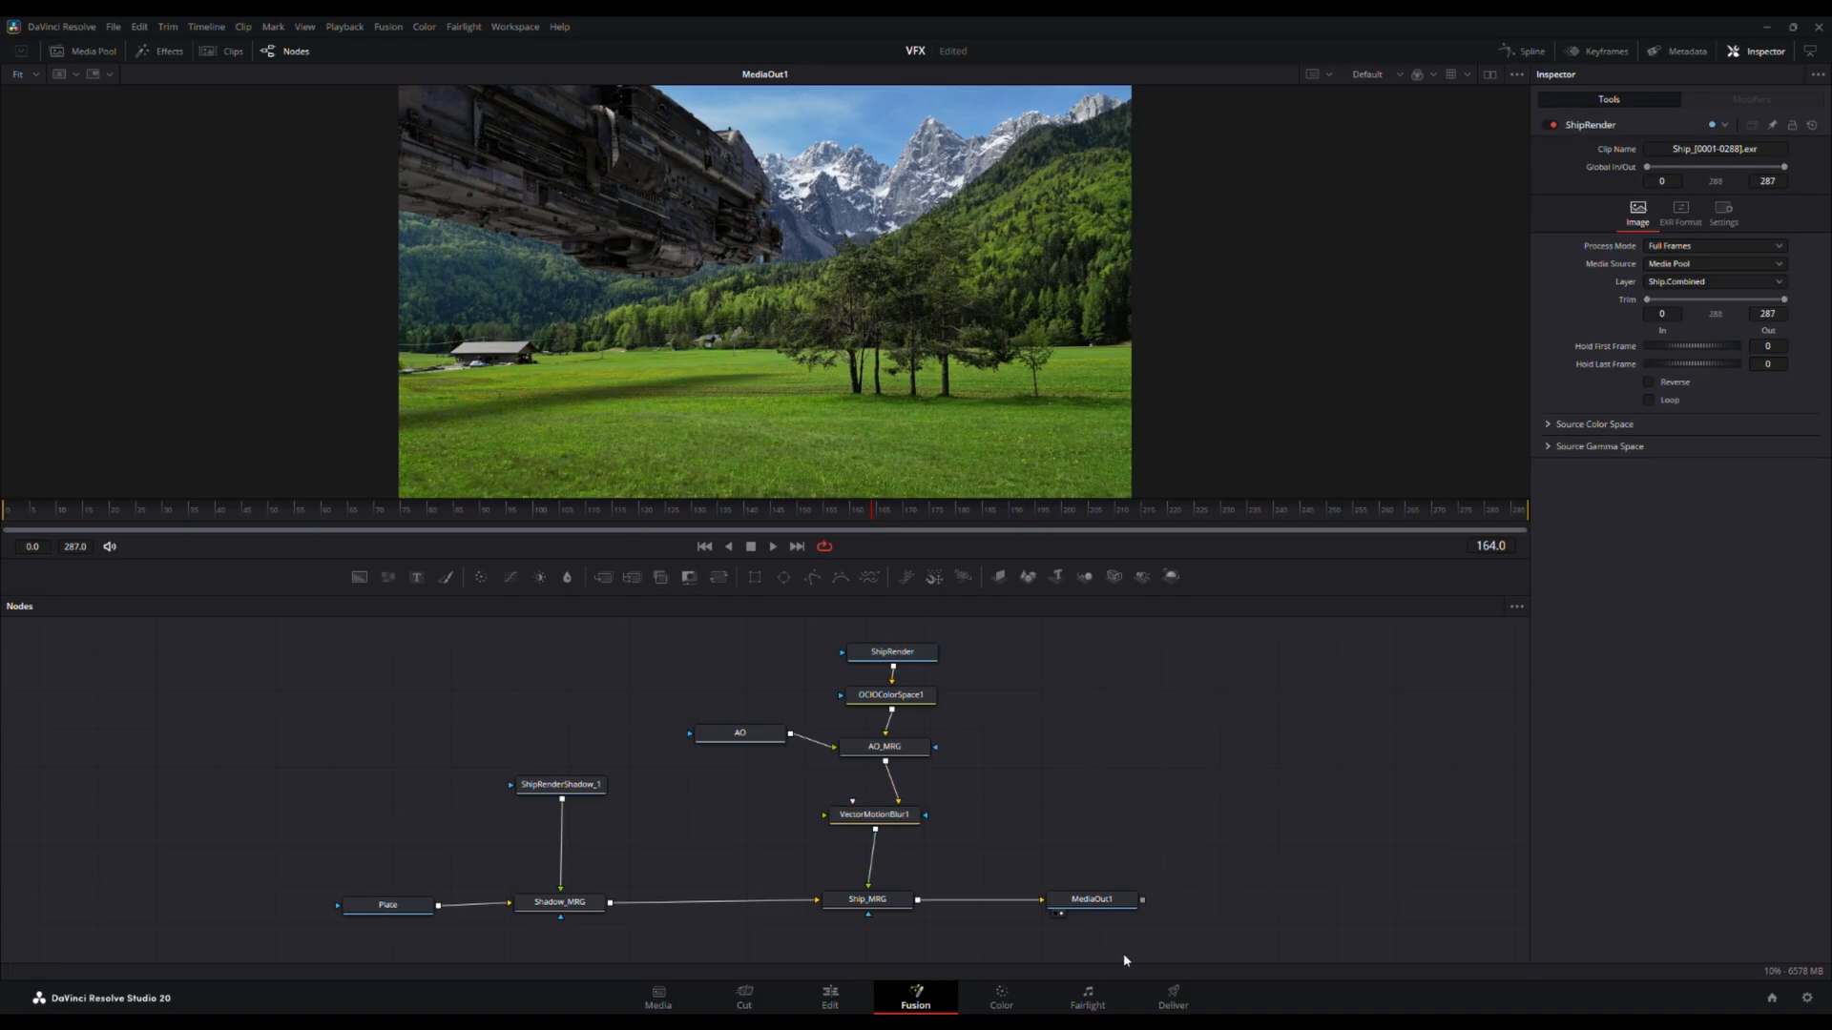
{"action": "key", "text": "ctrl+v"}
{"action": "left_click_drag", "start_coordinate": [1073, 748], "coordinate": [757, 816]}
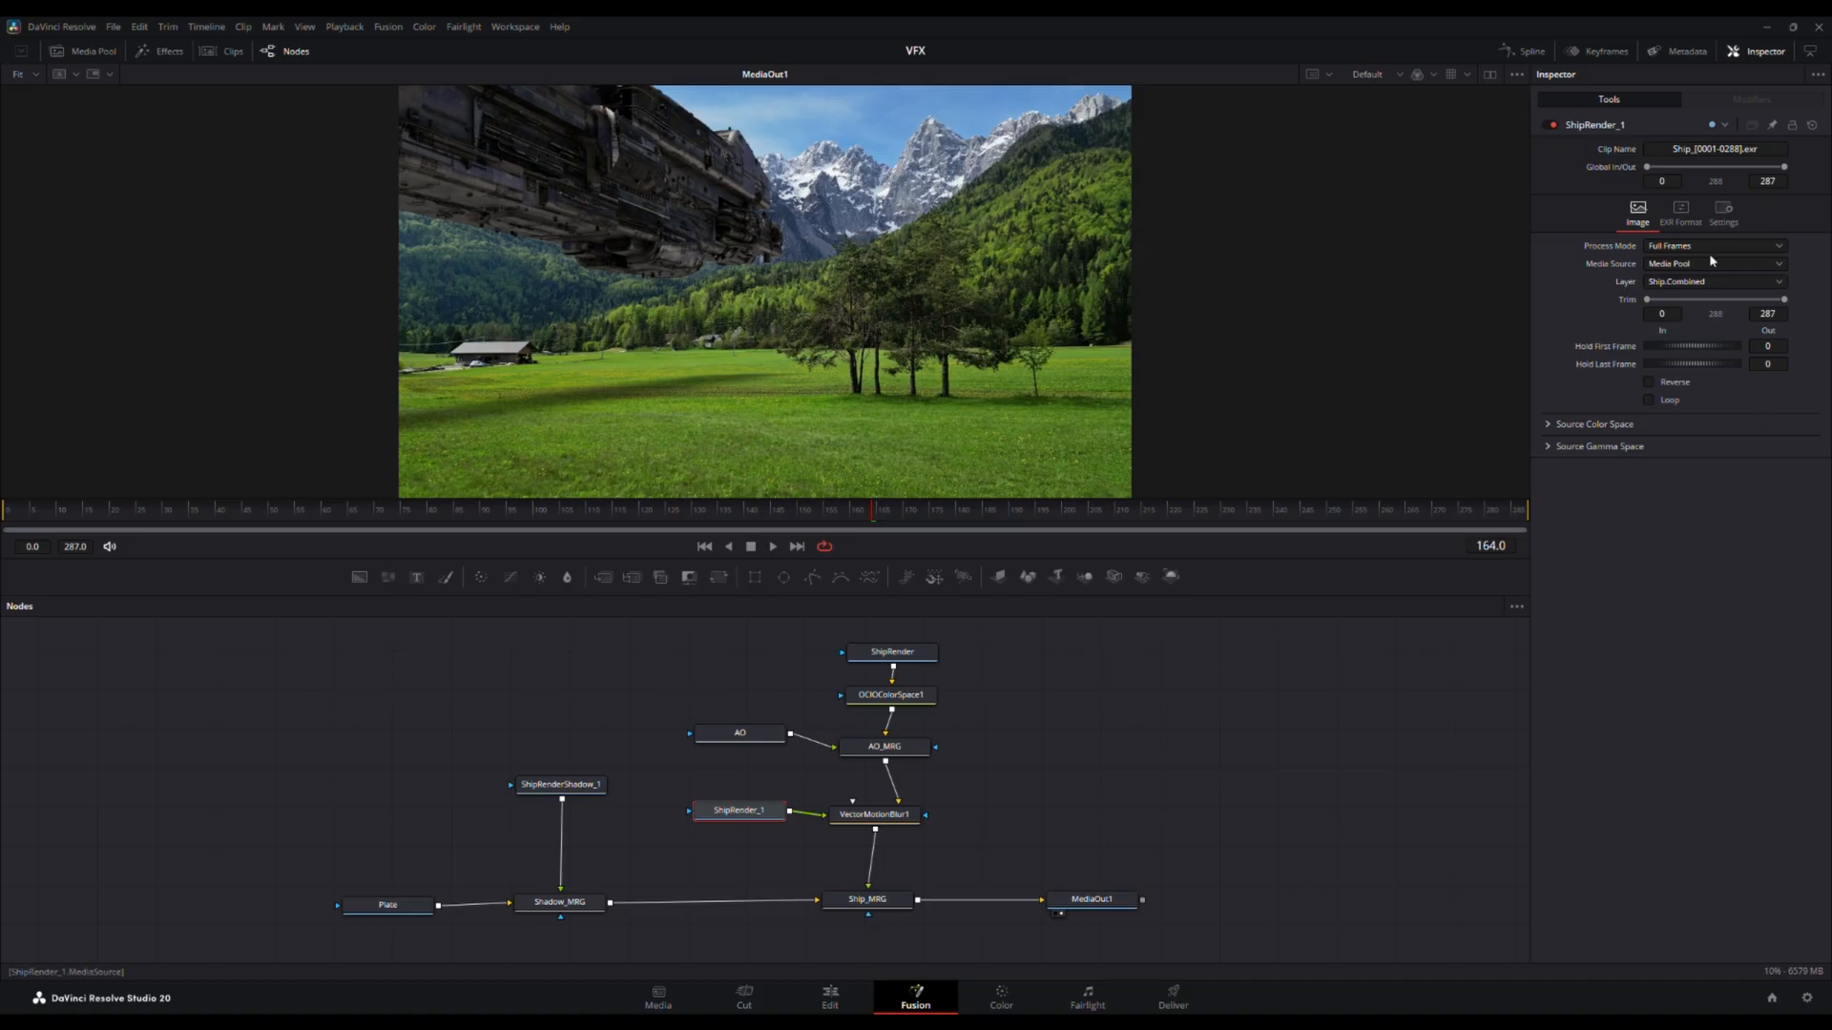
- Map ShipRender_1's X Velocity to Ship.Vector.X and Y Velocity to Ship.Vector.Y, comparing the result with the node off and on
{"action": "left_click", "coordinate": [1681, 210]}
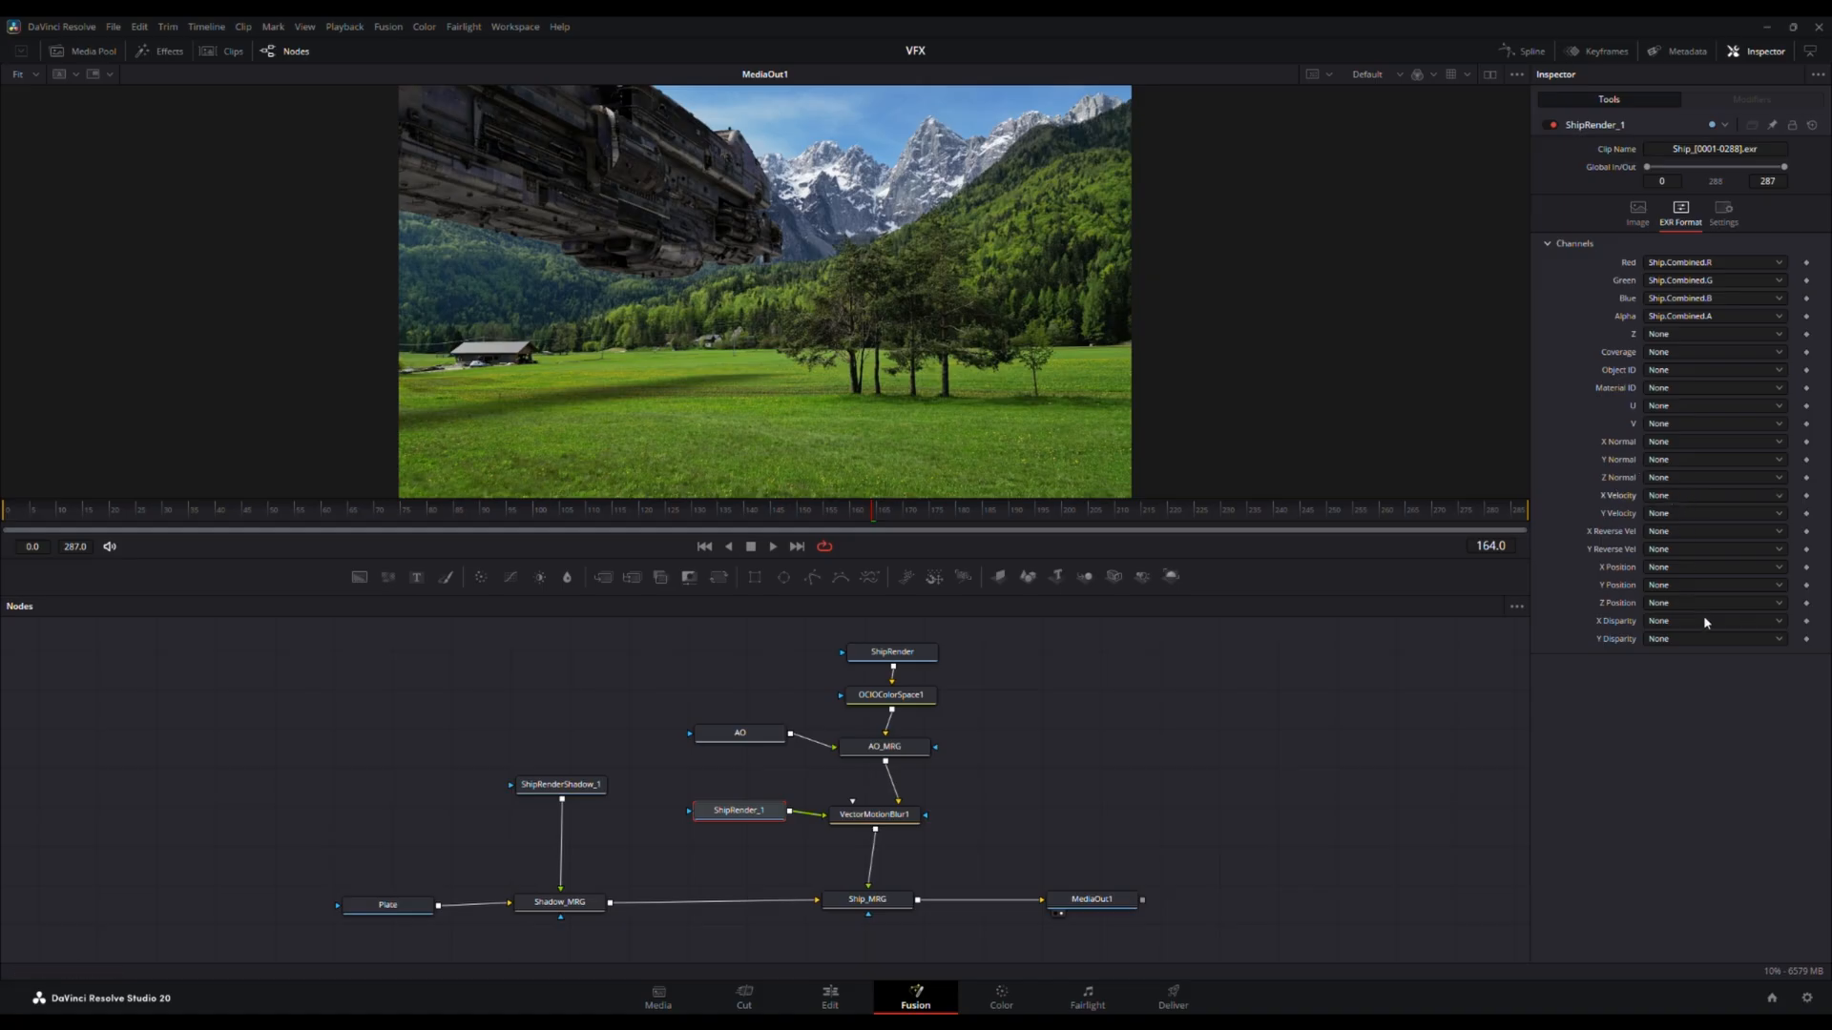
{"action": "left_click", "coordinate": [1693, 704]}
{"action": "left_click", "coordinate": [1674, 739]}
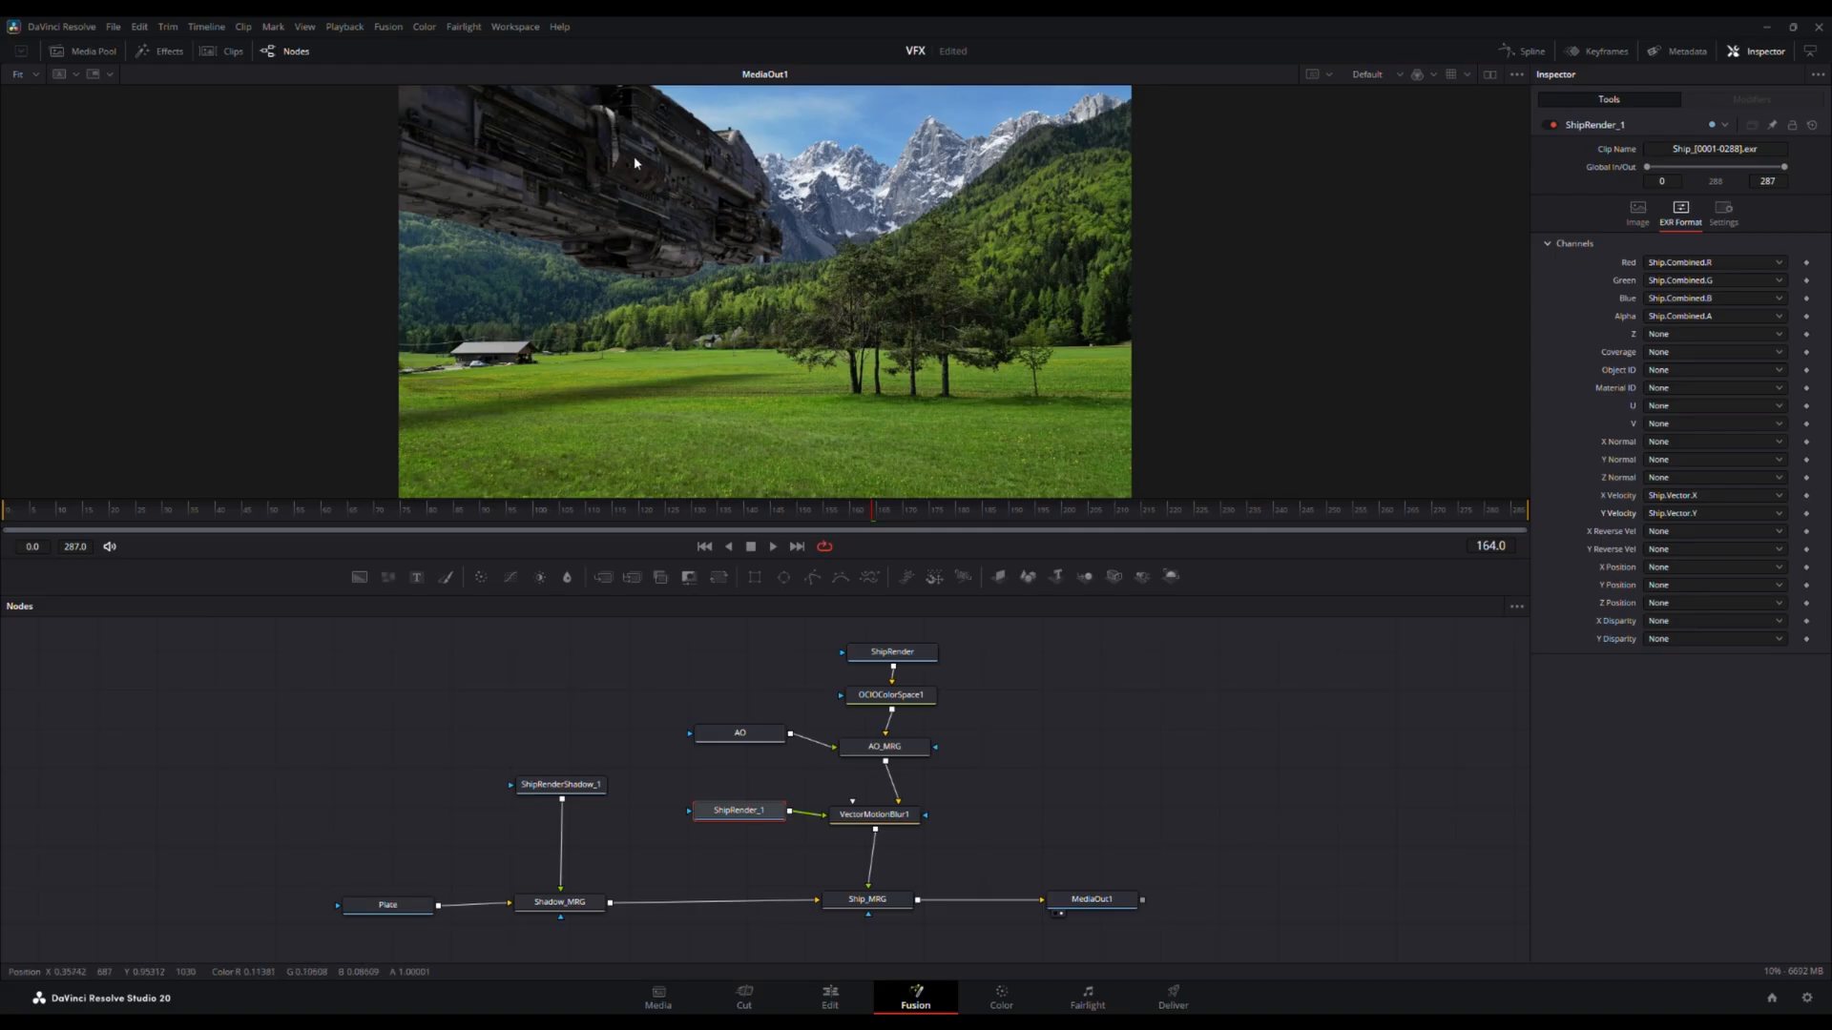
{"action": "left_click", "coordinate": [1554, 127]}
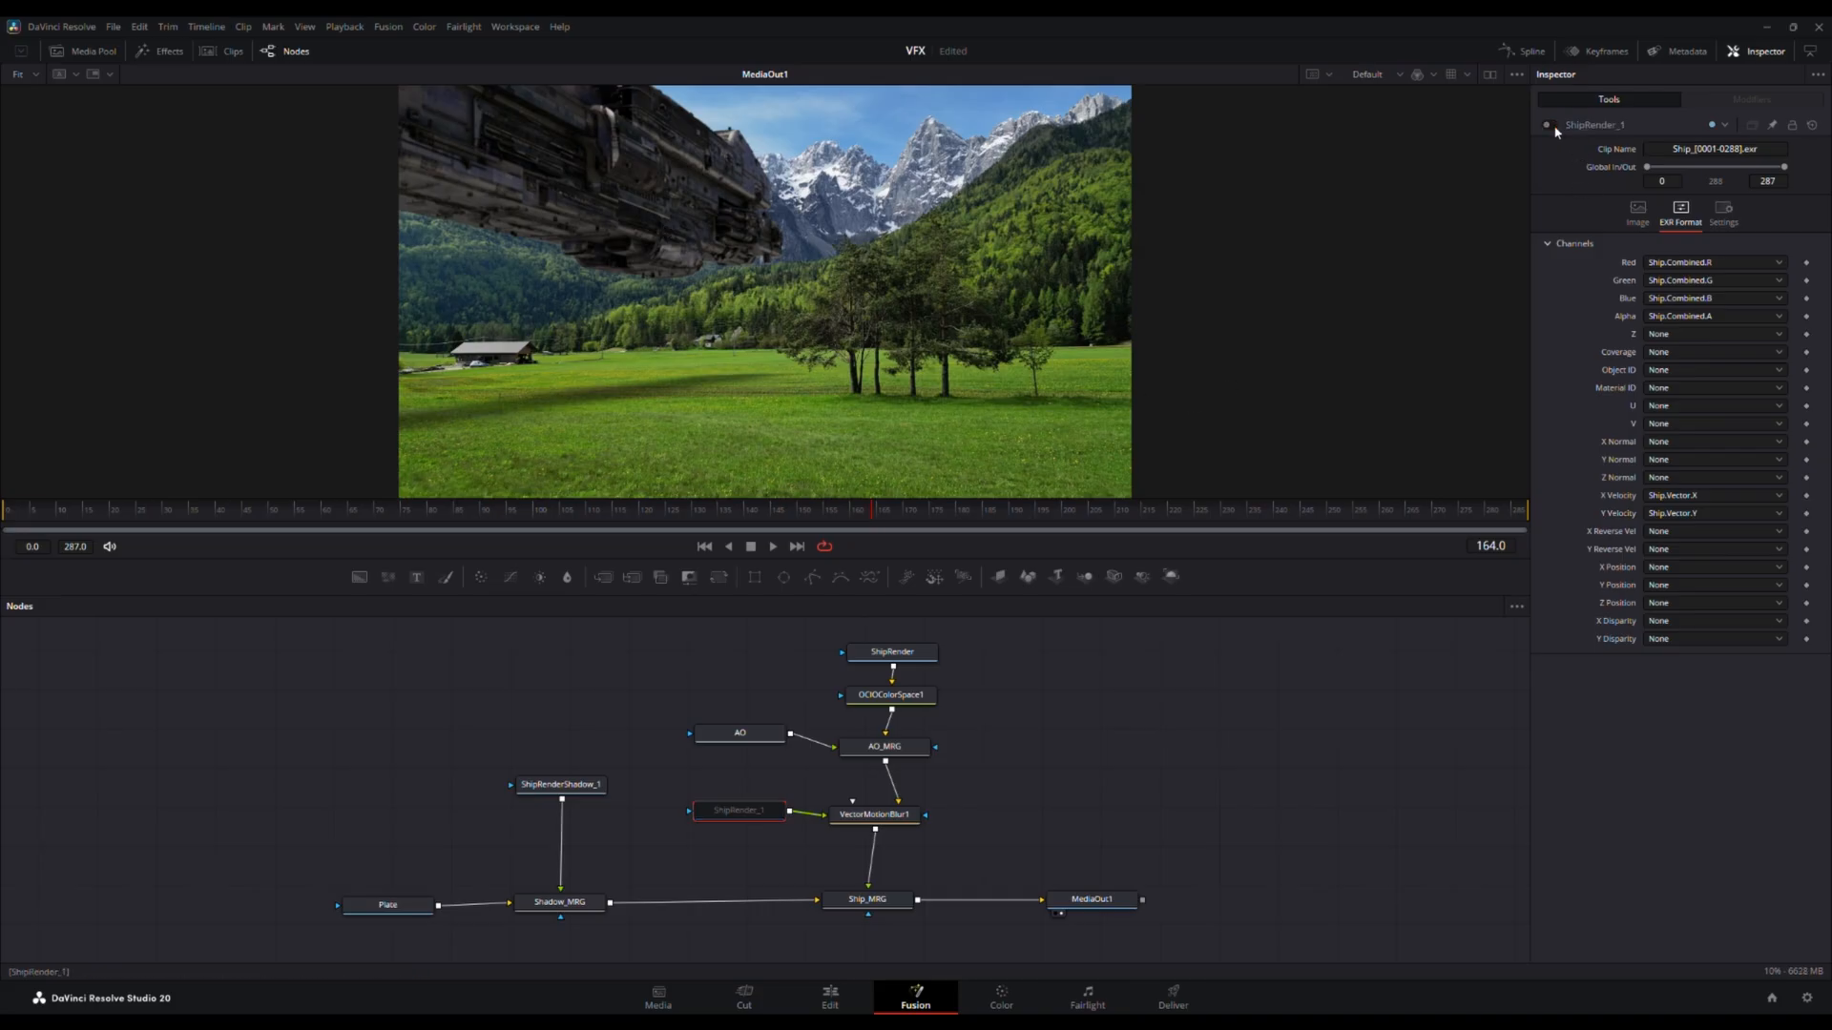
{"action": "left_click", "coordinate": [1554, 127]}
{"action": "left_click", "coordinate": [1554, 127]}
{"action": "left_click", "coordinate": [1554, 127]}
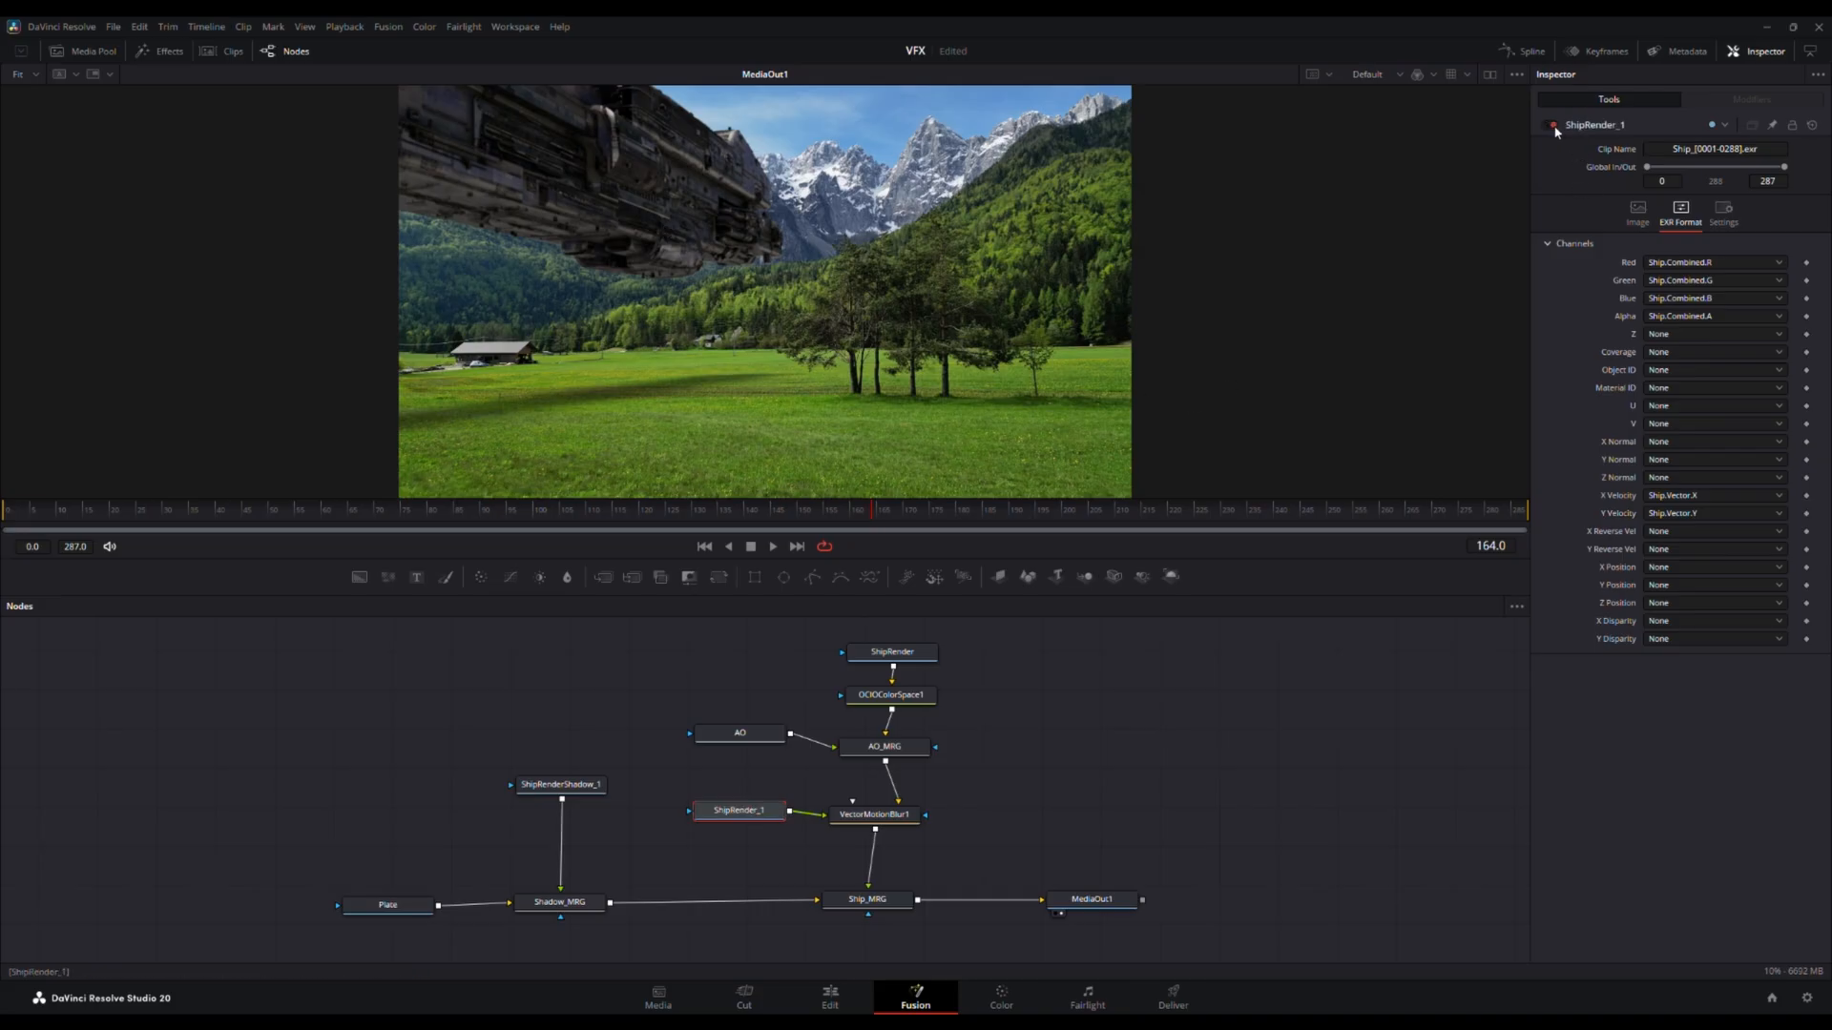
- Set VectorMotionBlur1's scale to 1.1 and rename the ShipRender_1 node to Vector
{"action": "left_click", "coordinate": [884, 821]}
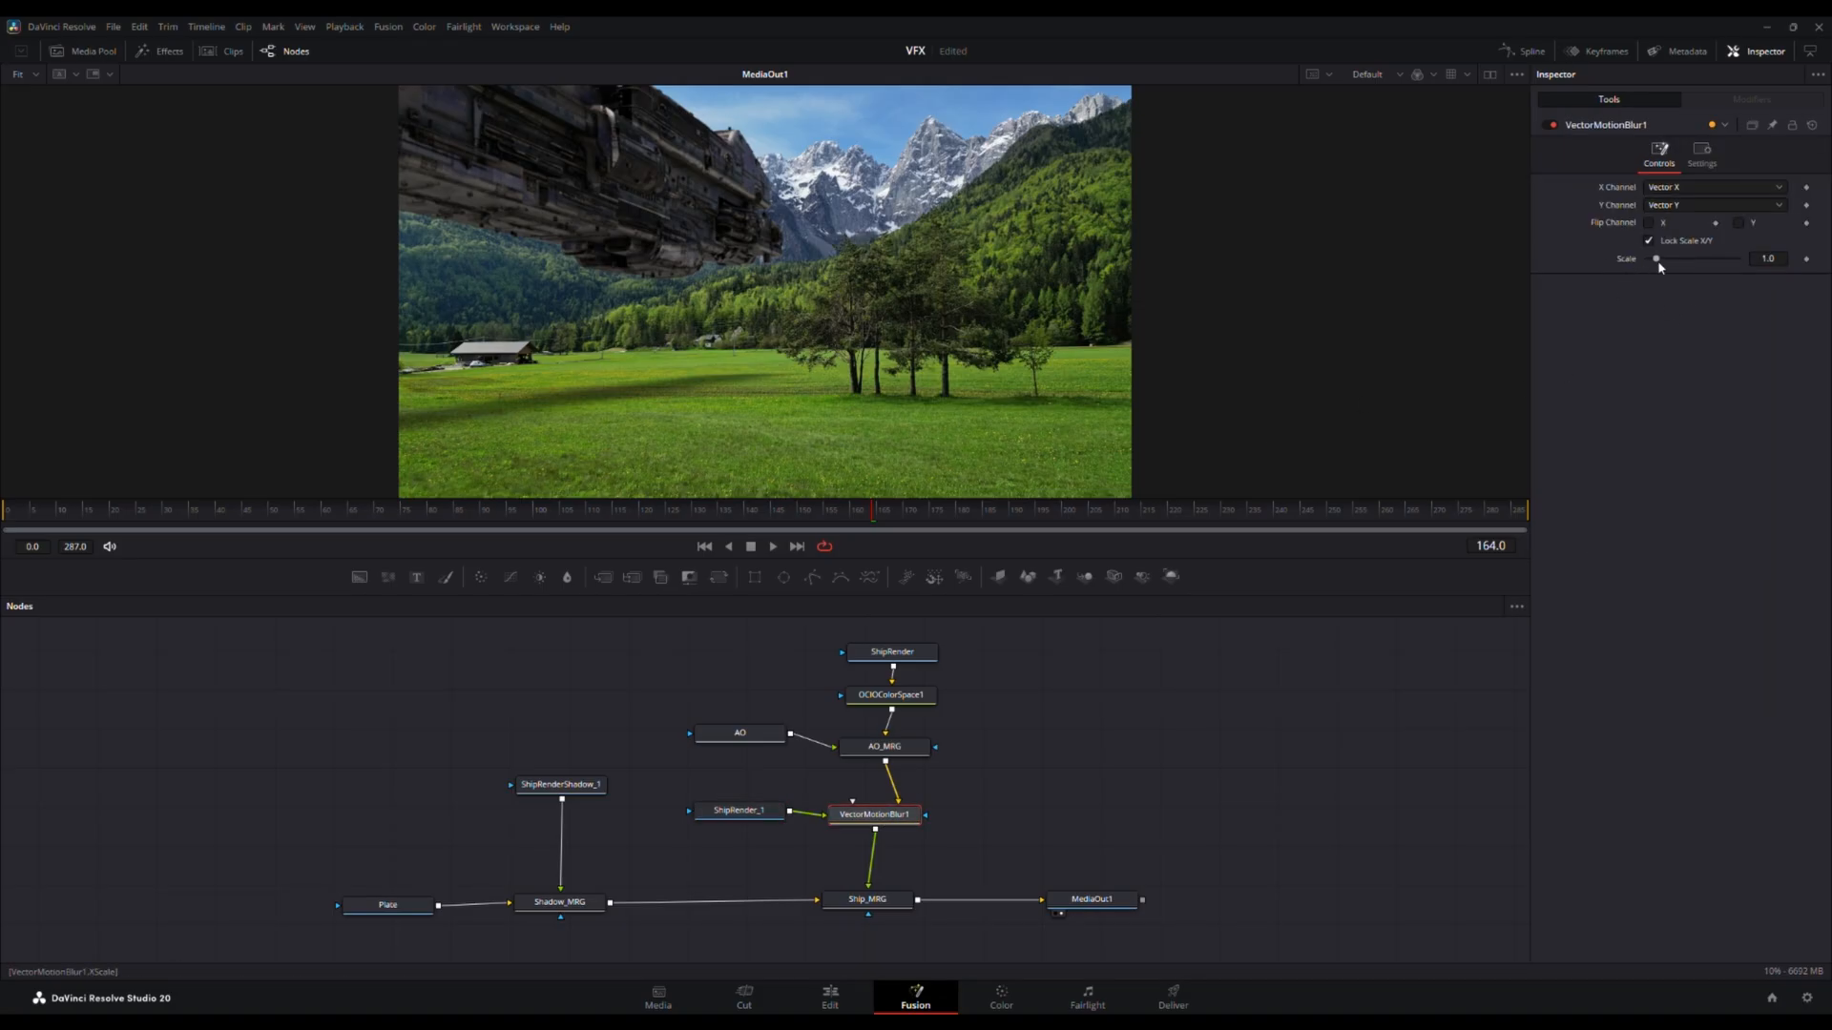
{"action": "mouse_move", "coordinate": [1657, 259]}
{"action": "left_mouse_down"}
{"action": "mouse_move", "coordinate": [1721, 266]}
{"action": "mouse_move", "coordinate": [1619, 271]}
{"action": "mouse_move", "coordinate": [1736, 269]}
{"action": "mouse_move", "coordinate": [1660, 278]}
{"action": "left_mouse_up"}
{"action": "left_click", "coordinate": [744, 814]}
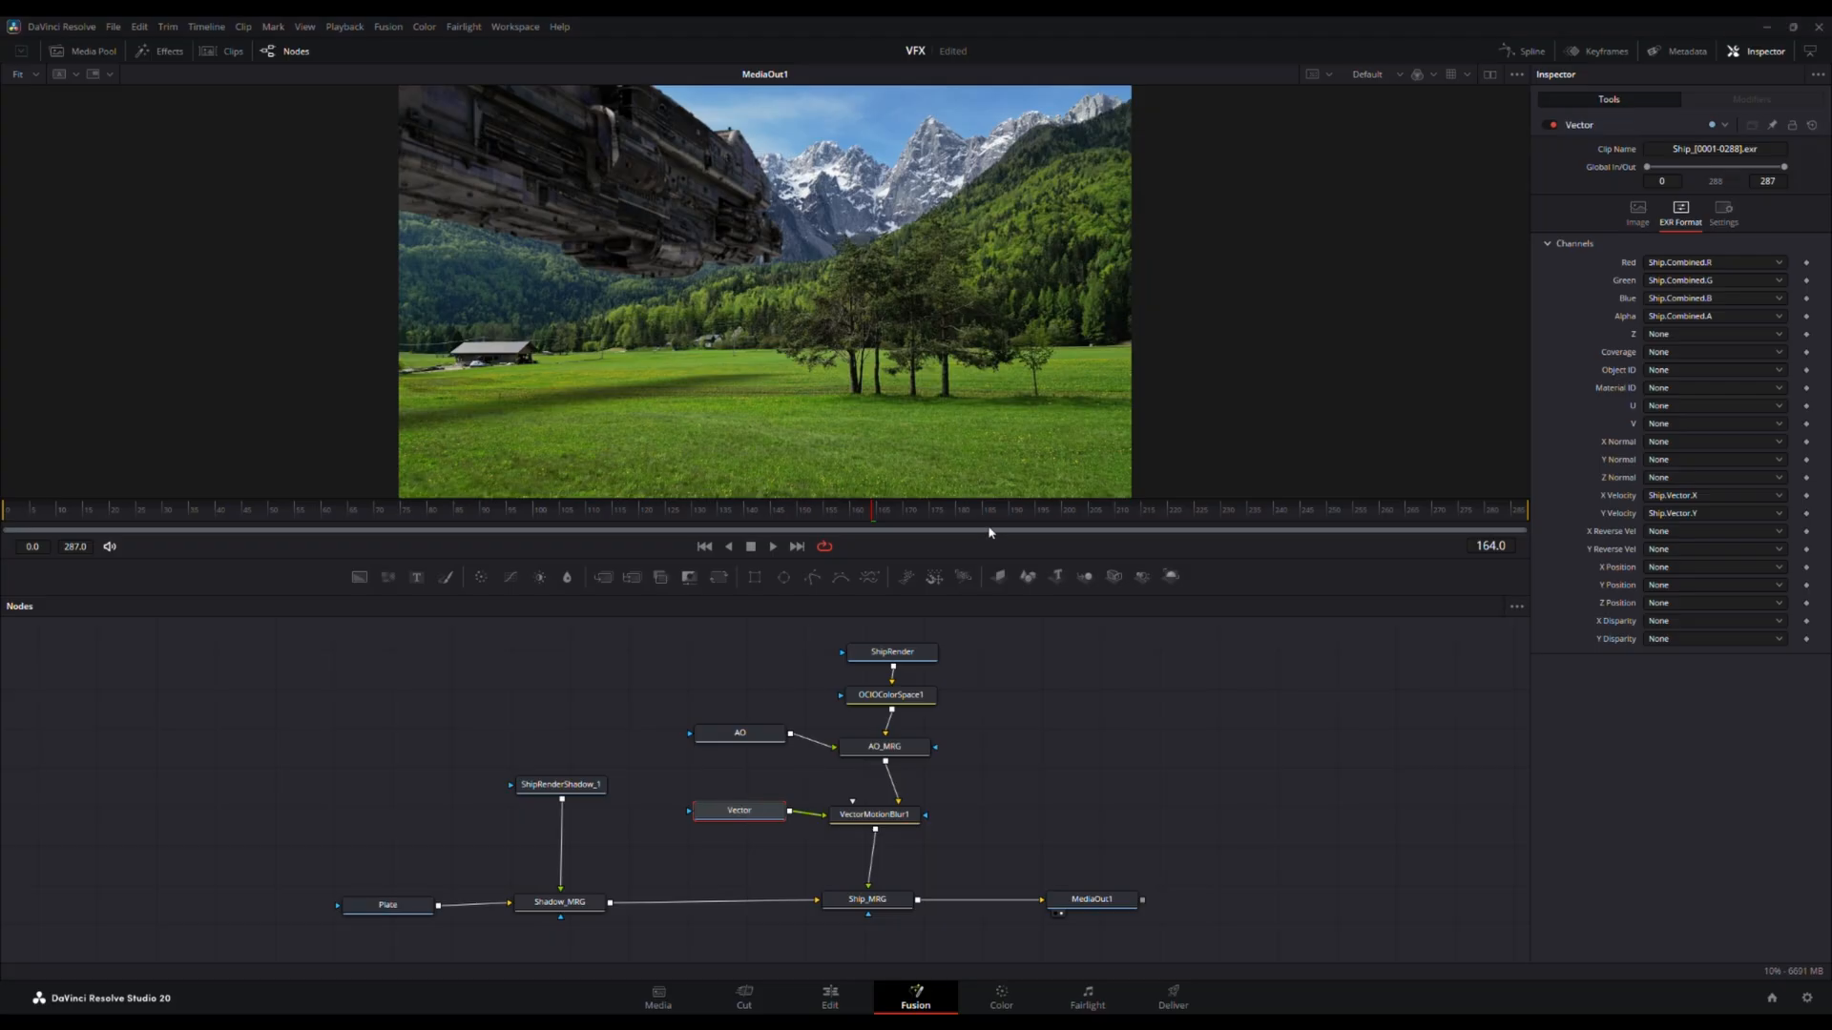
- Compare the ship at frame 164 with VectorMotionBlur1 turned off and on
{"action": "left_click", "coordinate": [863, 815]}
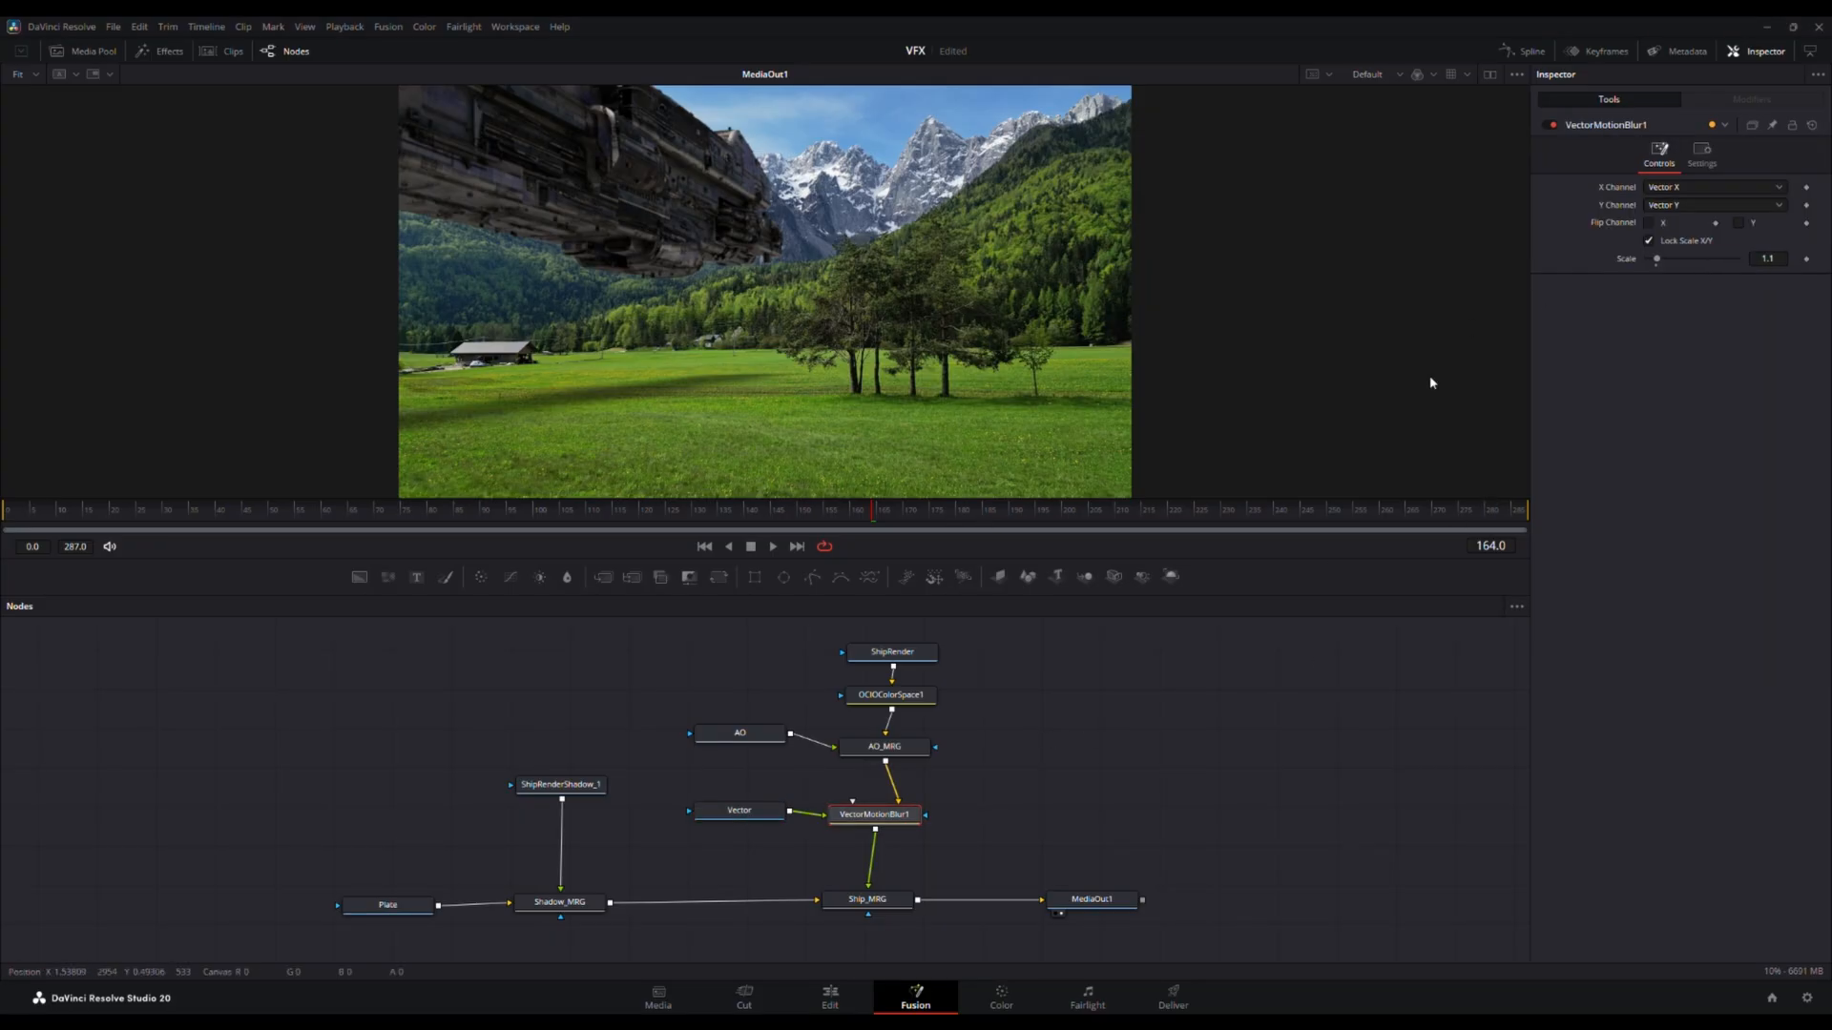
{"action": "left_click", "coordinate": [1551, 126]}
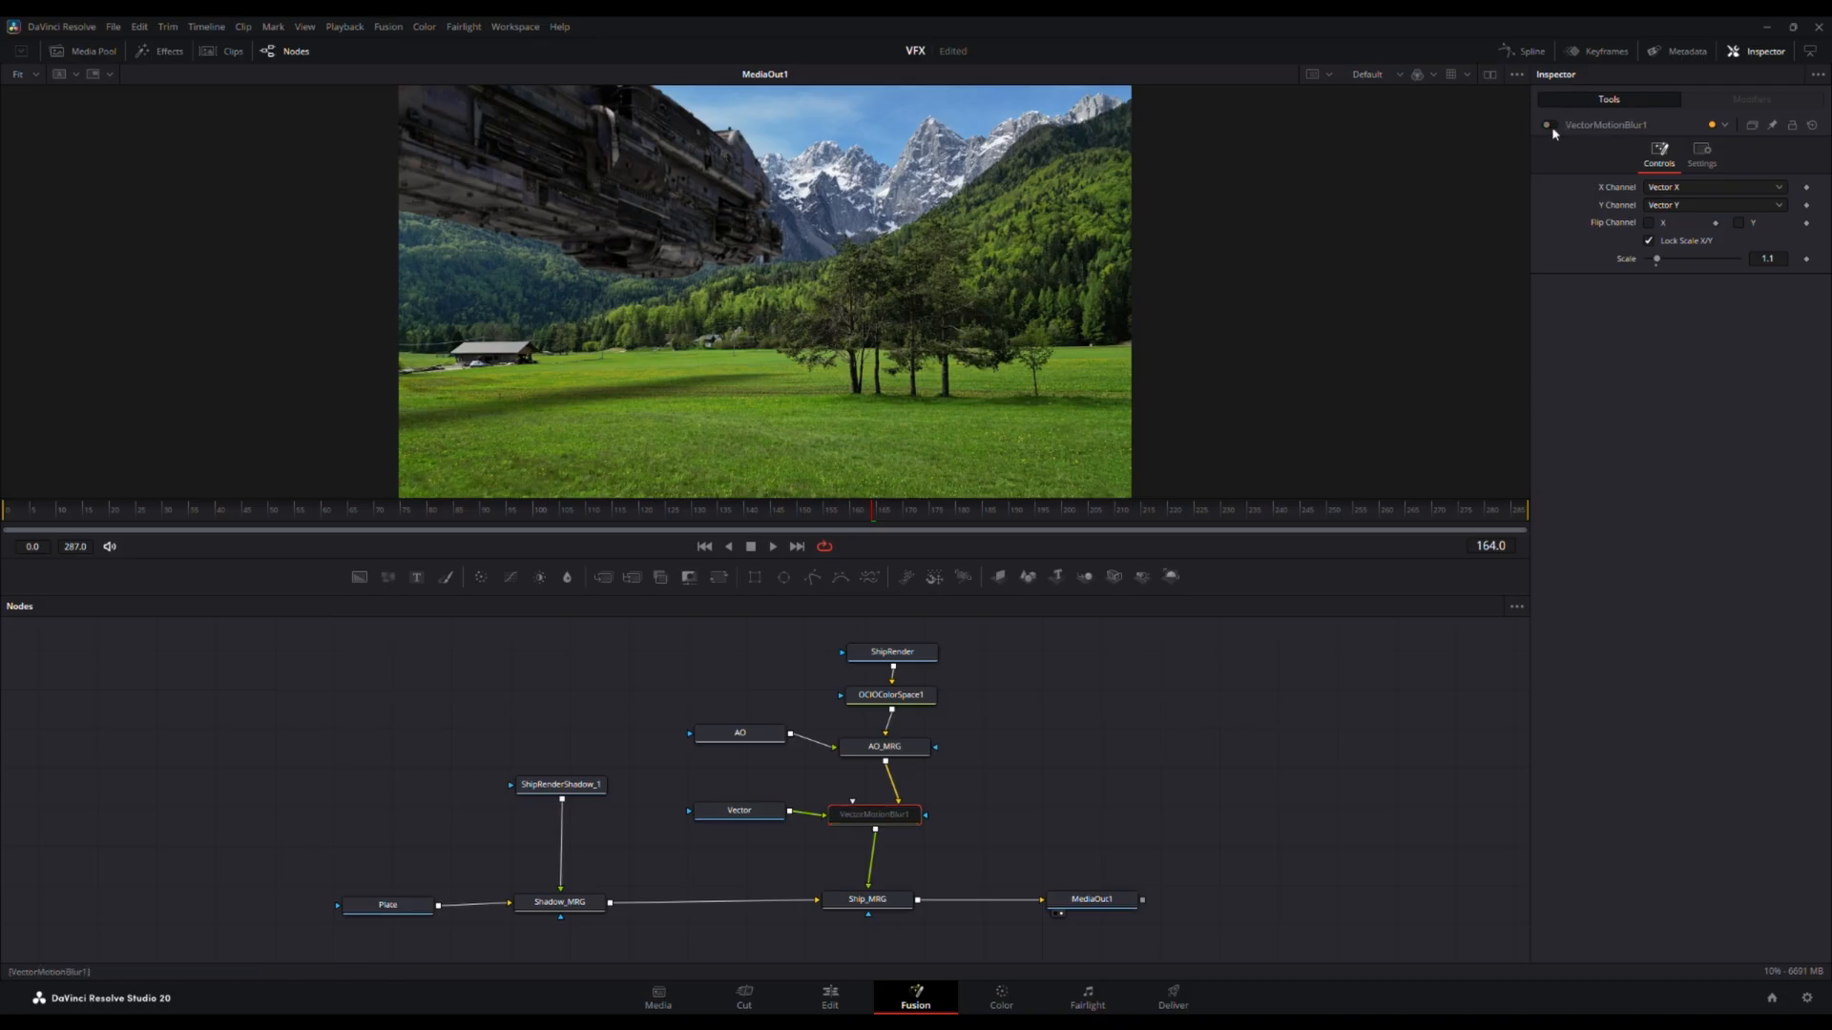
{"action": "left_click", "coordinate": [1551, 126]}
{"action": "left_click", "coordinate": [1551, 125]}
{"action": "left_click", "coordinate": [1551, 126]}
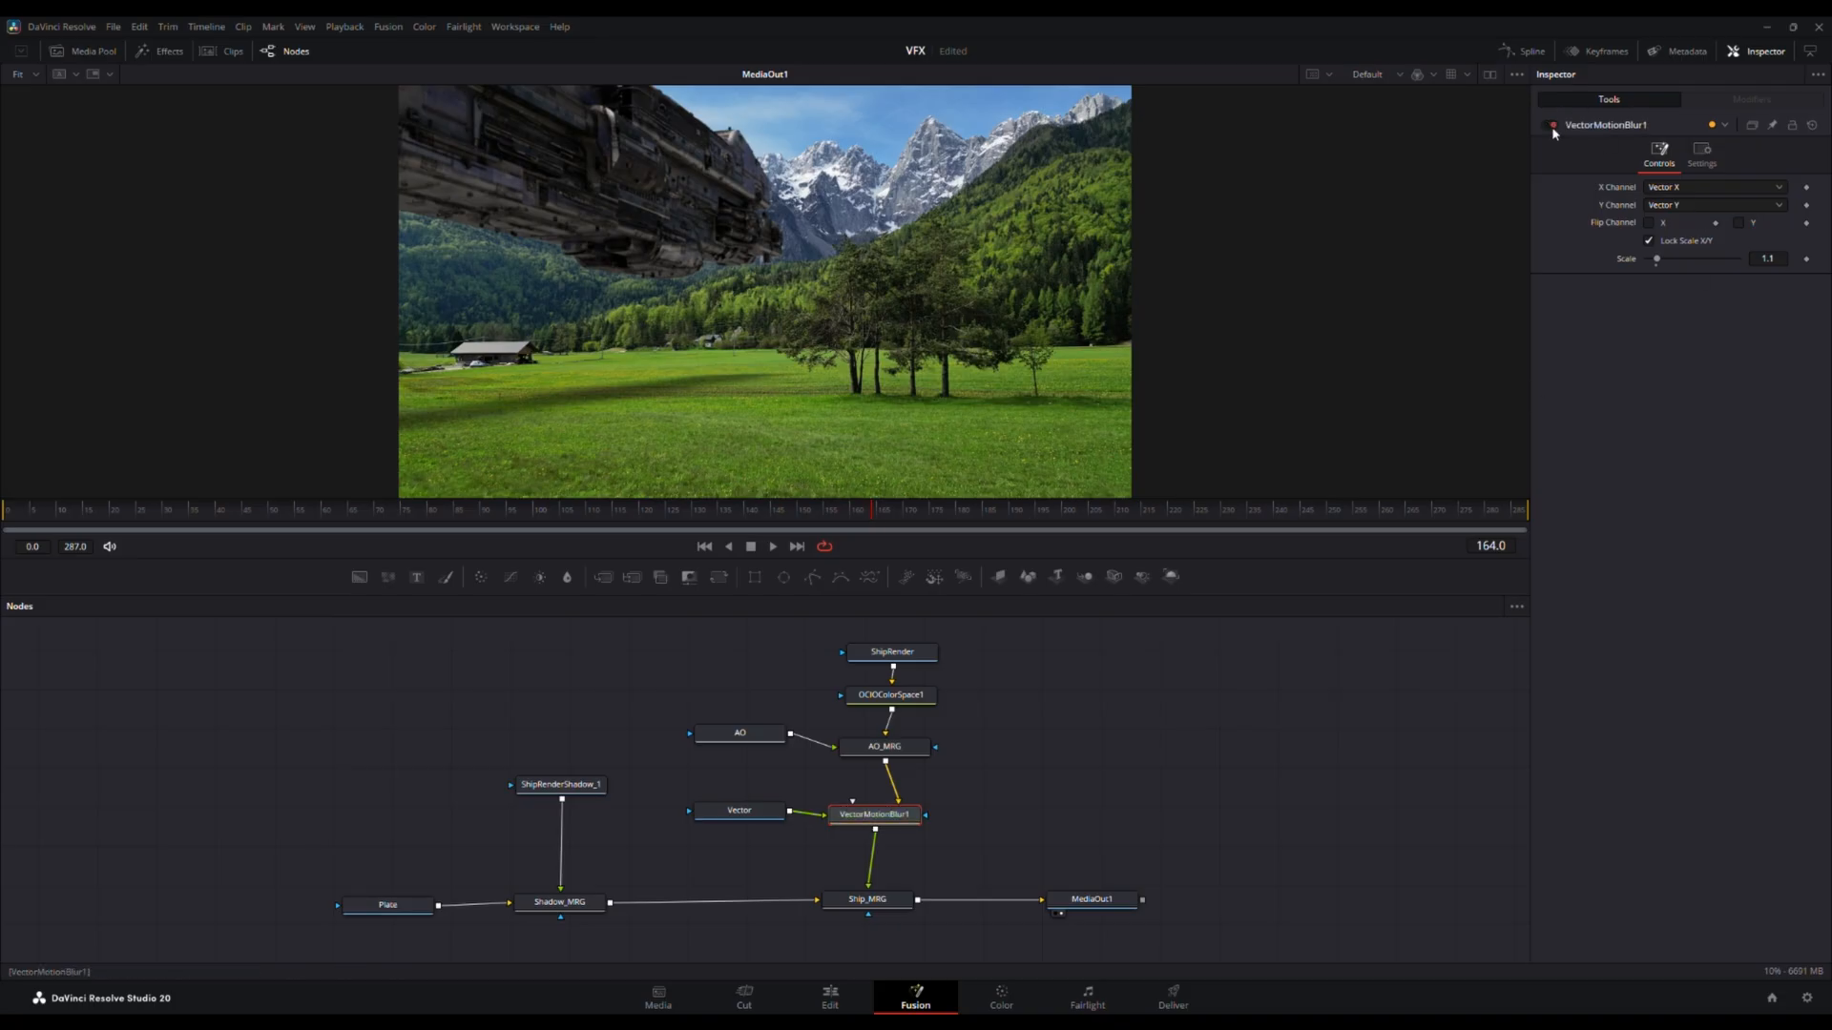
{"action": "left_click", "coordinate": [1551, 126]}
{"action": "left_click", "coordinate": [1552, 126]}
- Set VectorMotionBlur1's scale to 0.6 and compare the ship with the blur off and on
{"action": "left_click", "coordinate": [1773, 260]}
{"action": "key", "text": "BackSpace"}
{"action": "type", "text": ".6"}
{"action": "key", "text": "Return"}
{"action": "left_click", "coordinate": [1553, 125]}
{"action": "left_click", "coordinate": [1552, 125]}
- Go to frame 240 and compare the ship with VectorMotionBlur1 off and on
{"action": "left_click_drag", "start_coordinate": [860, 509], "coordinate": [1275, 525]}
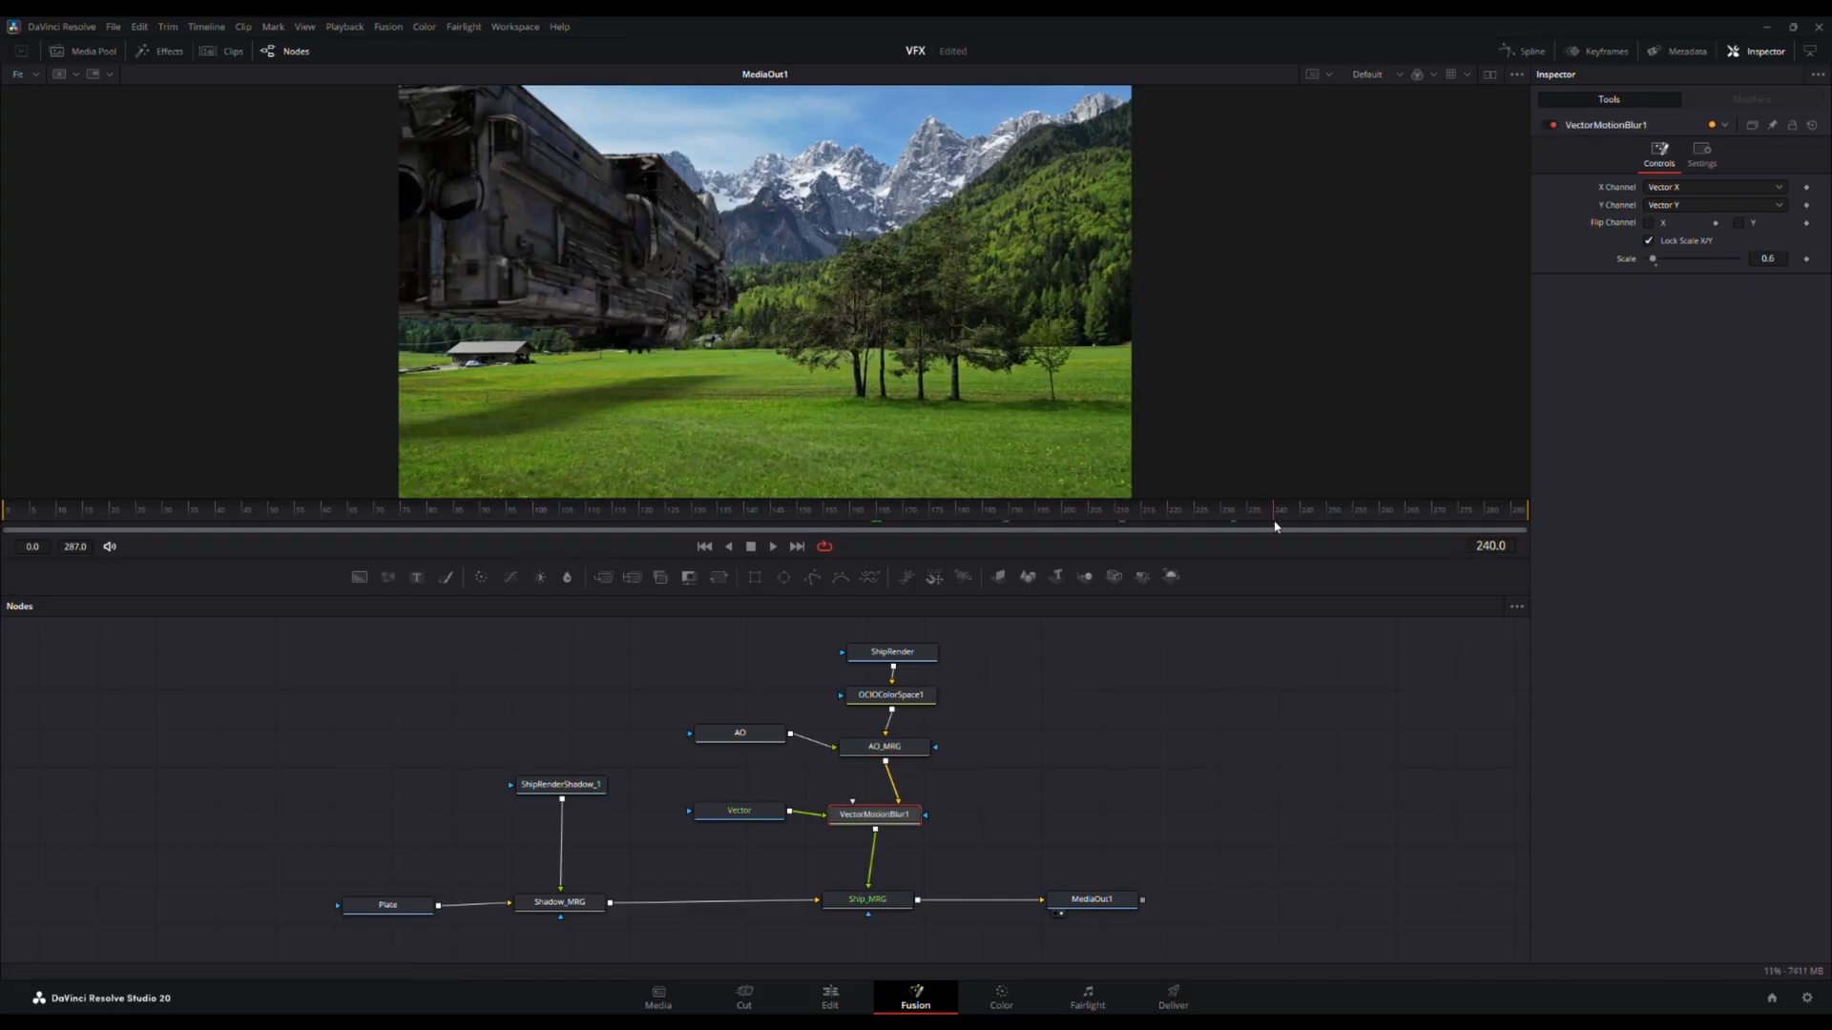
{"action": "left_click", "coordinate": [1553, 124]}
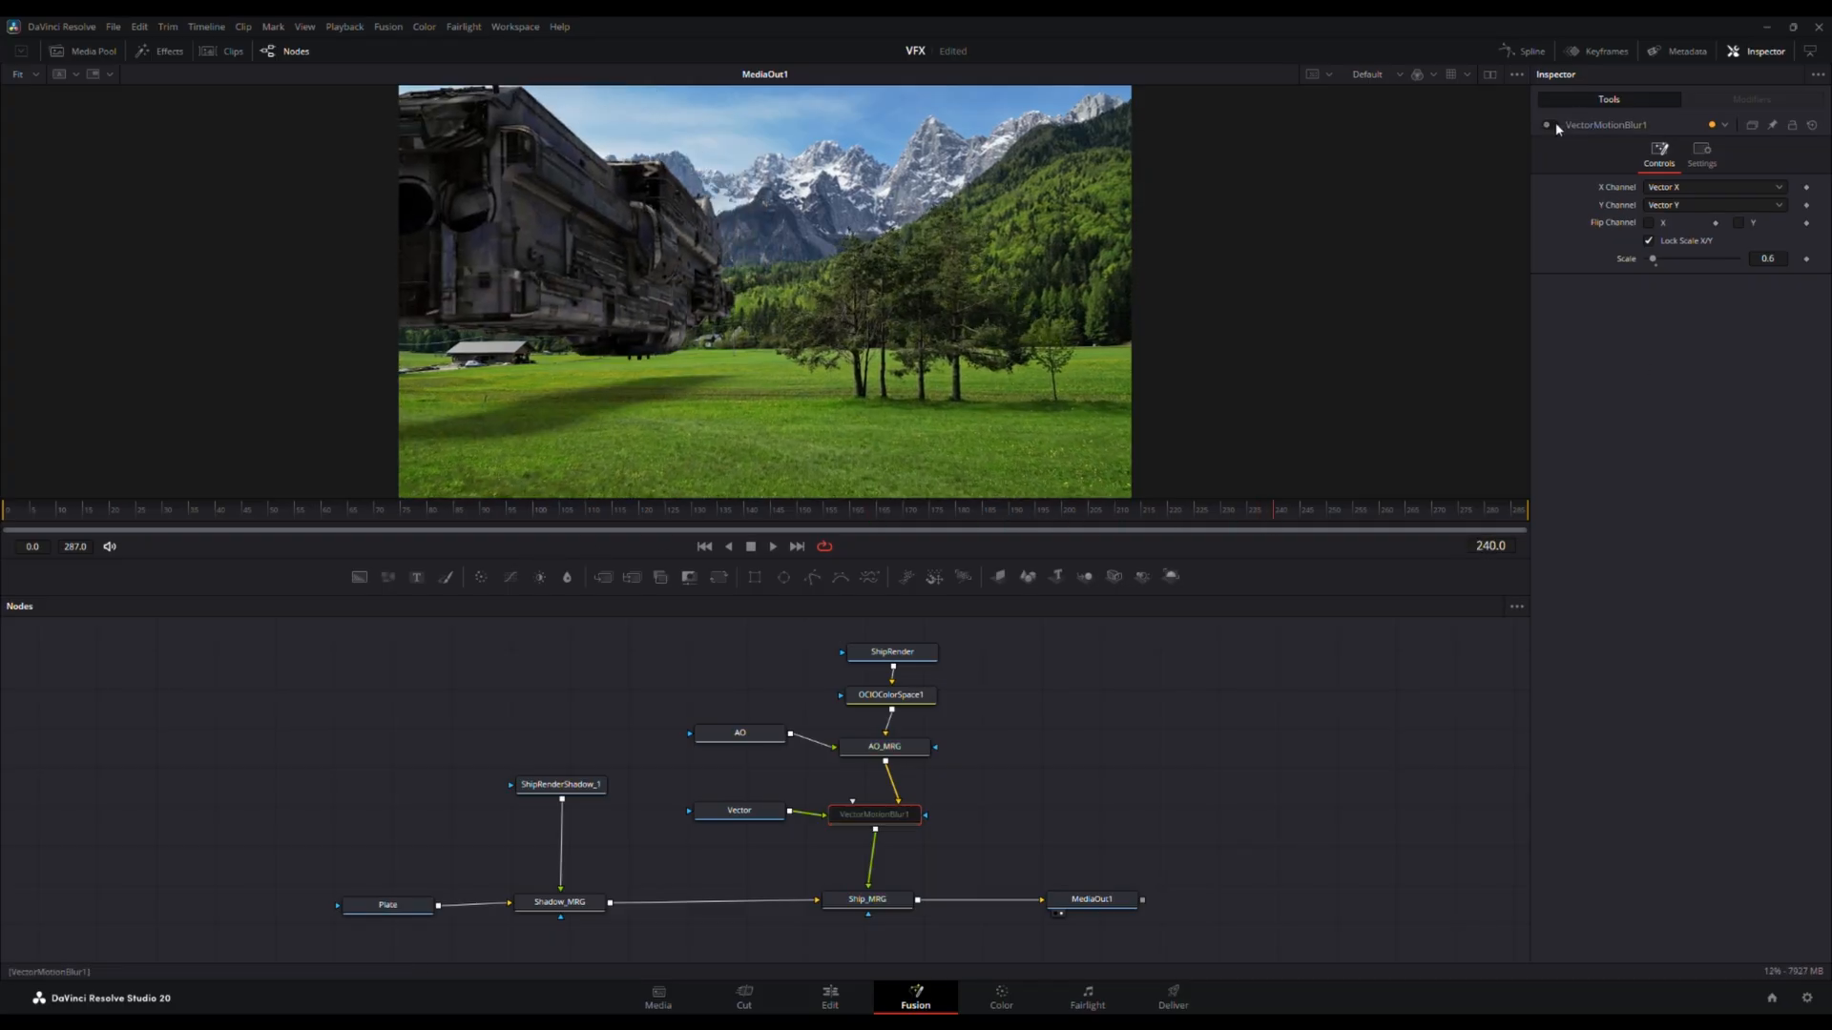
{"action": "left_click", "coordinate": [1555, 122]}
{"action": "left_click", "coordinate": [1555, 122]}
{"action": "left_click", "coordinate": [1555, 122]}
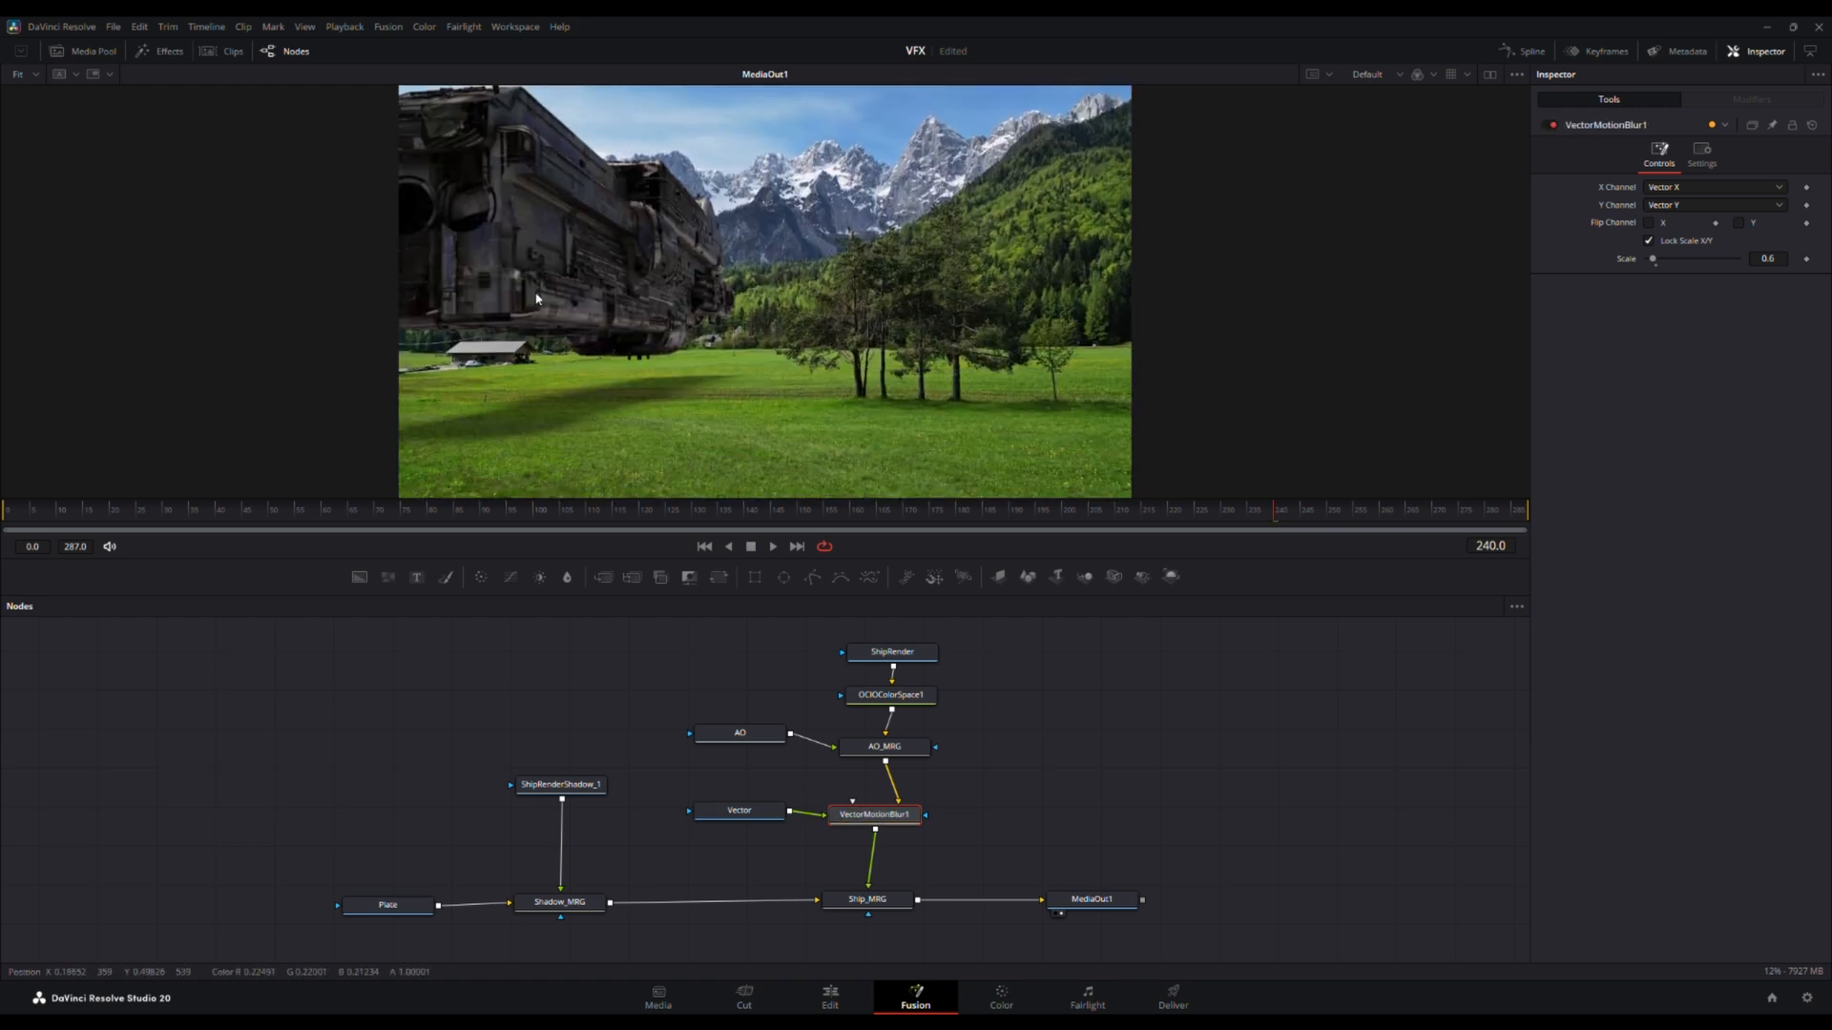
- Compare the ship's hull above the barn in close-up with the vector motion blur turned off and on
{"action": "scroll", "coordinate": [536, 298], "scroll_direction": "up", "scroll_amount": 3}
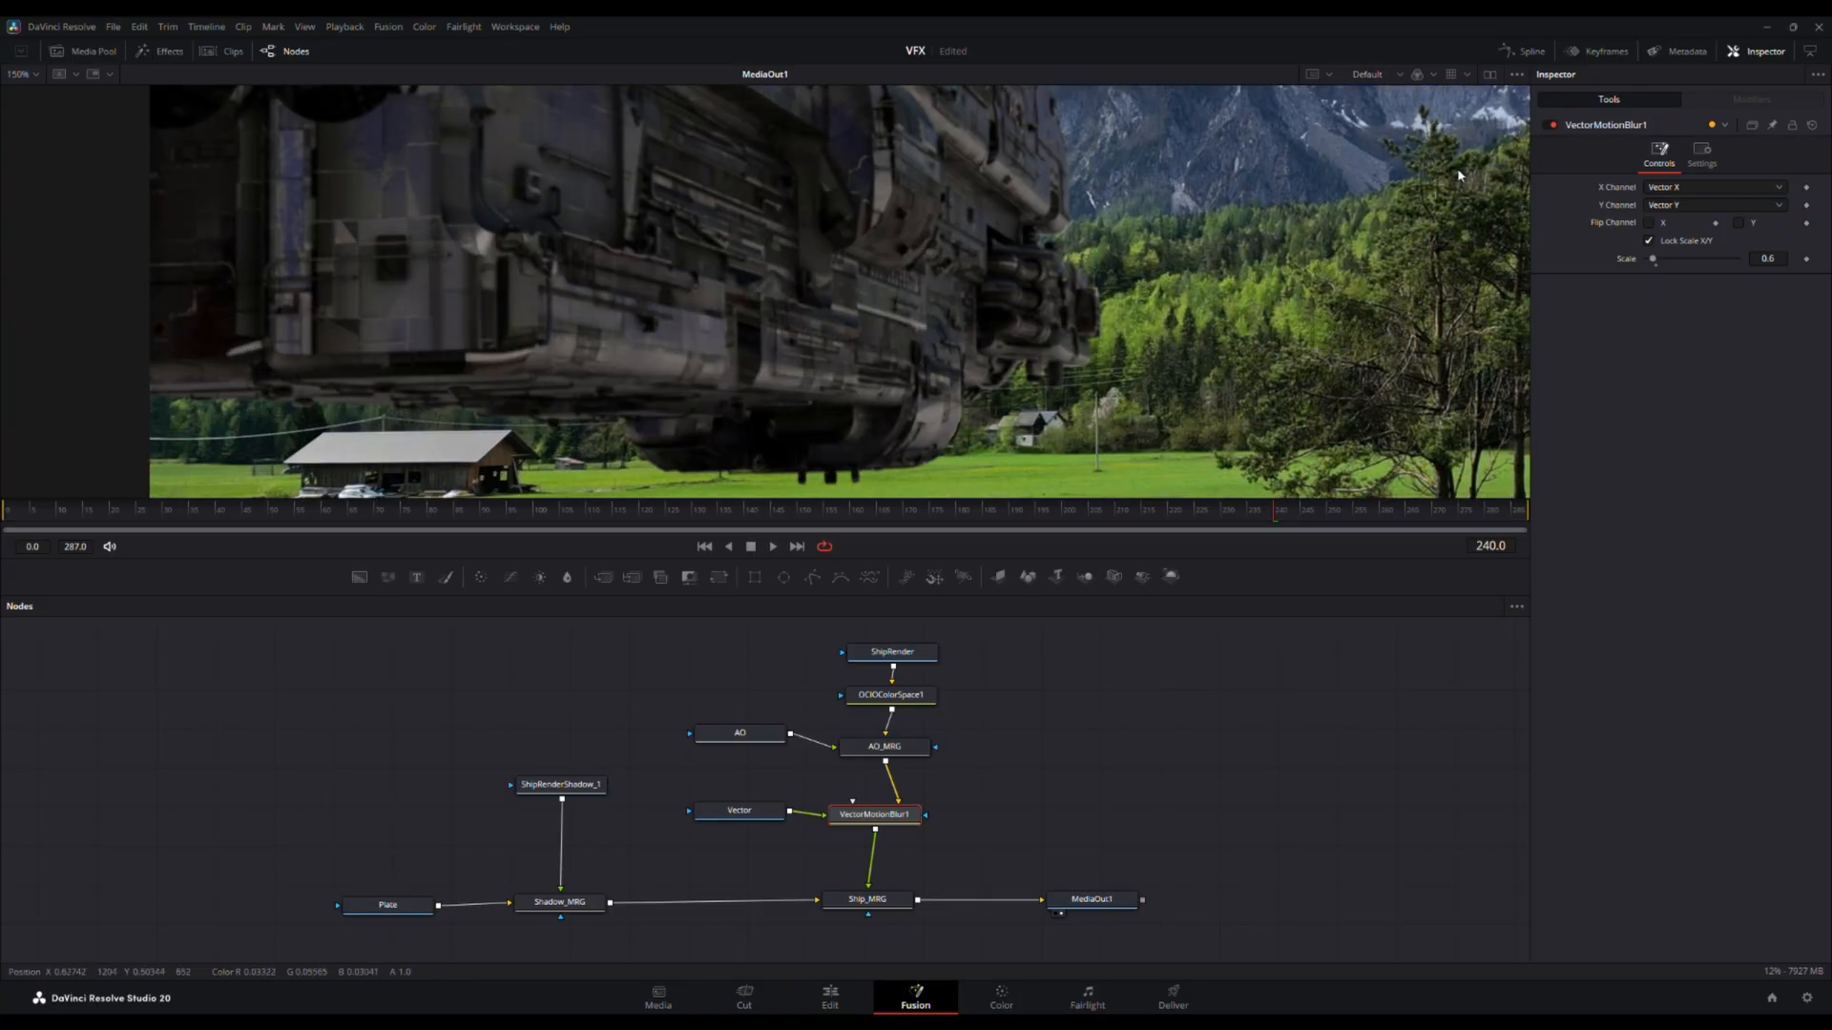
{"action": "left_click", "coordinate": [1549, 125]}
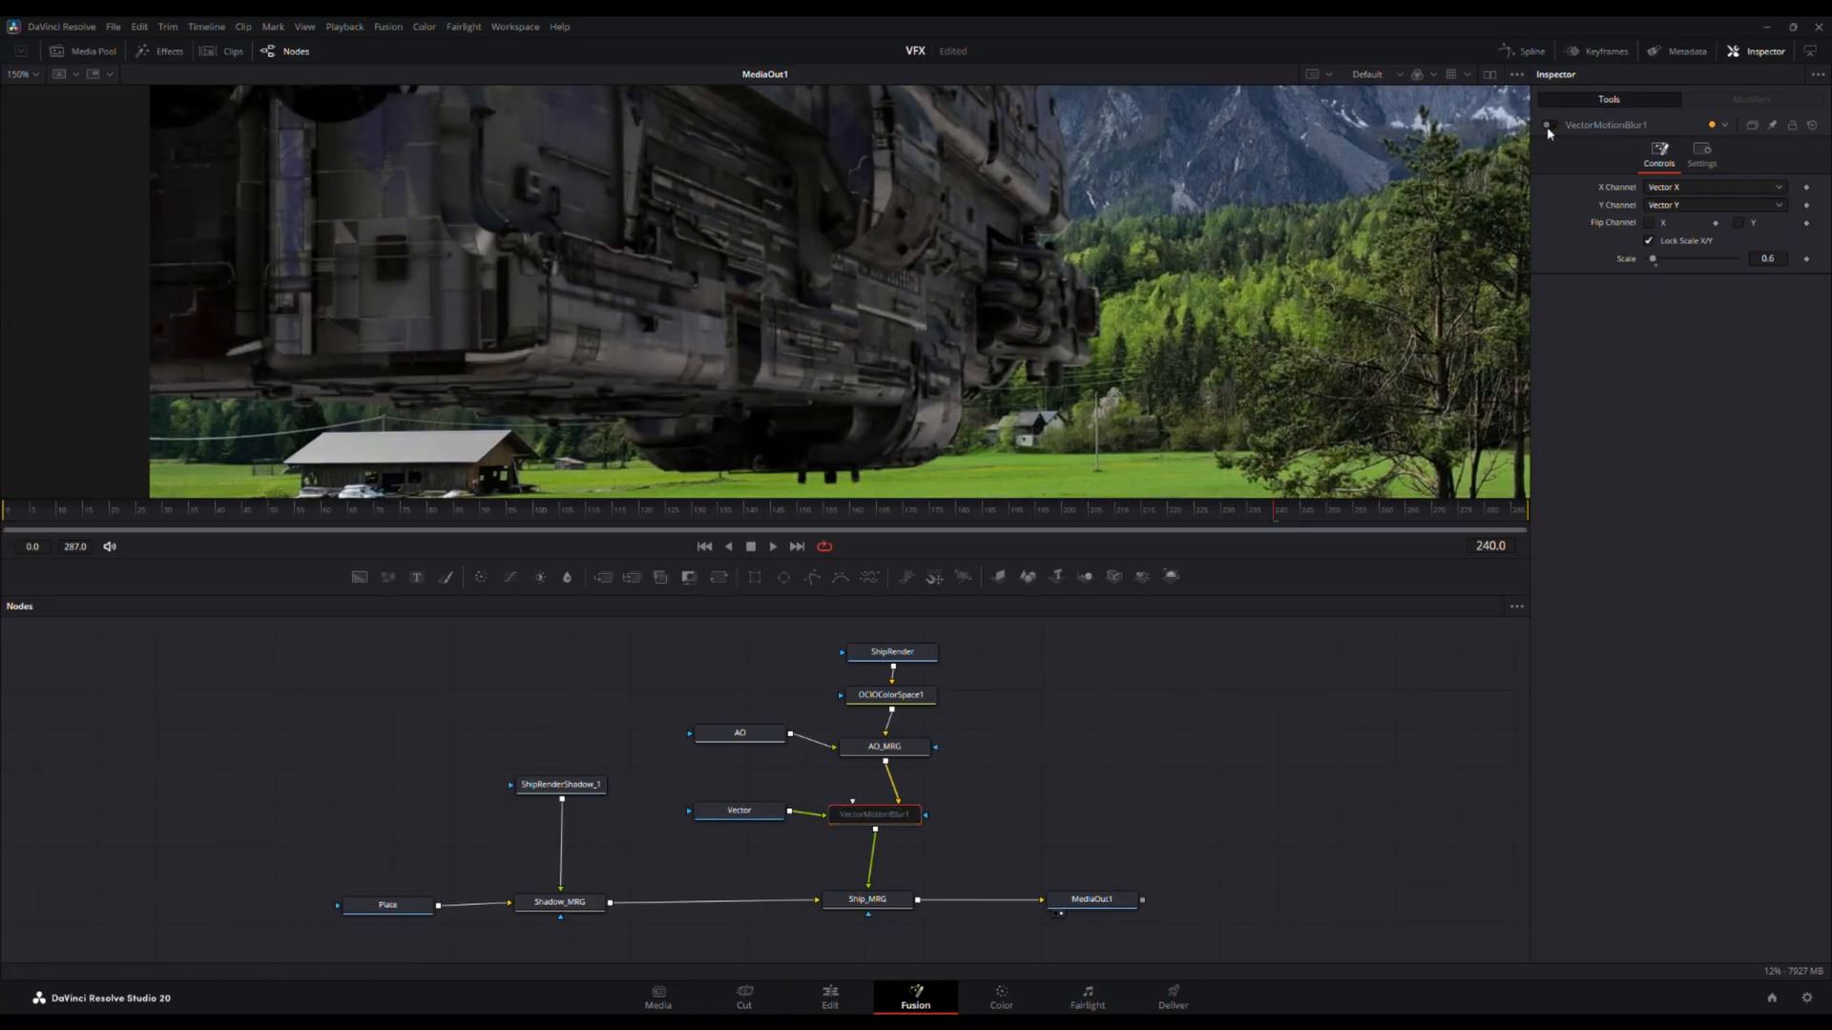
{"action": "left_click", "coordinate": [1549, 125]}
{"action": "left_click", "coordinate": [1549, 125]}
{"action": "left_click", "coordinate": [1549, 125]}
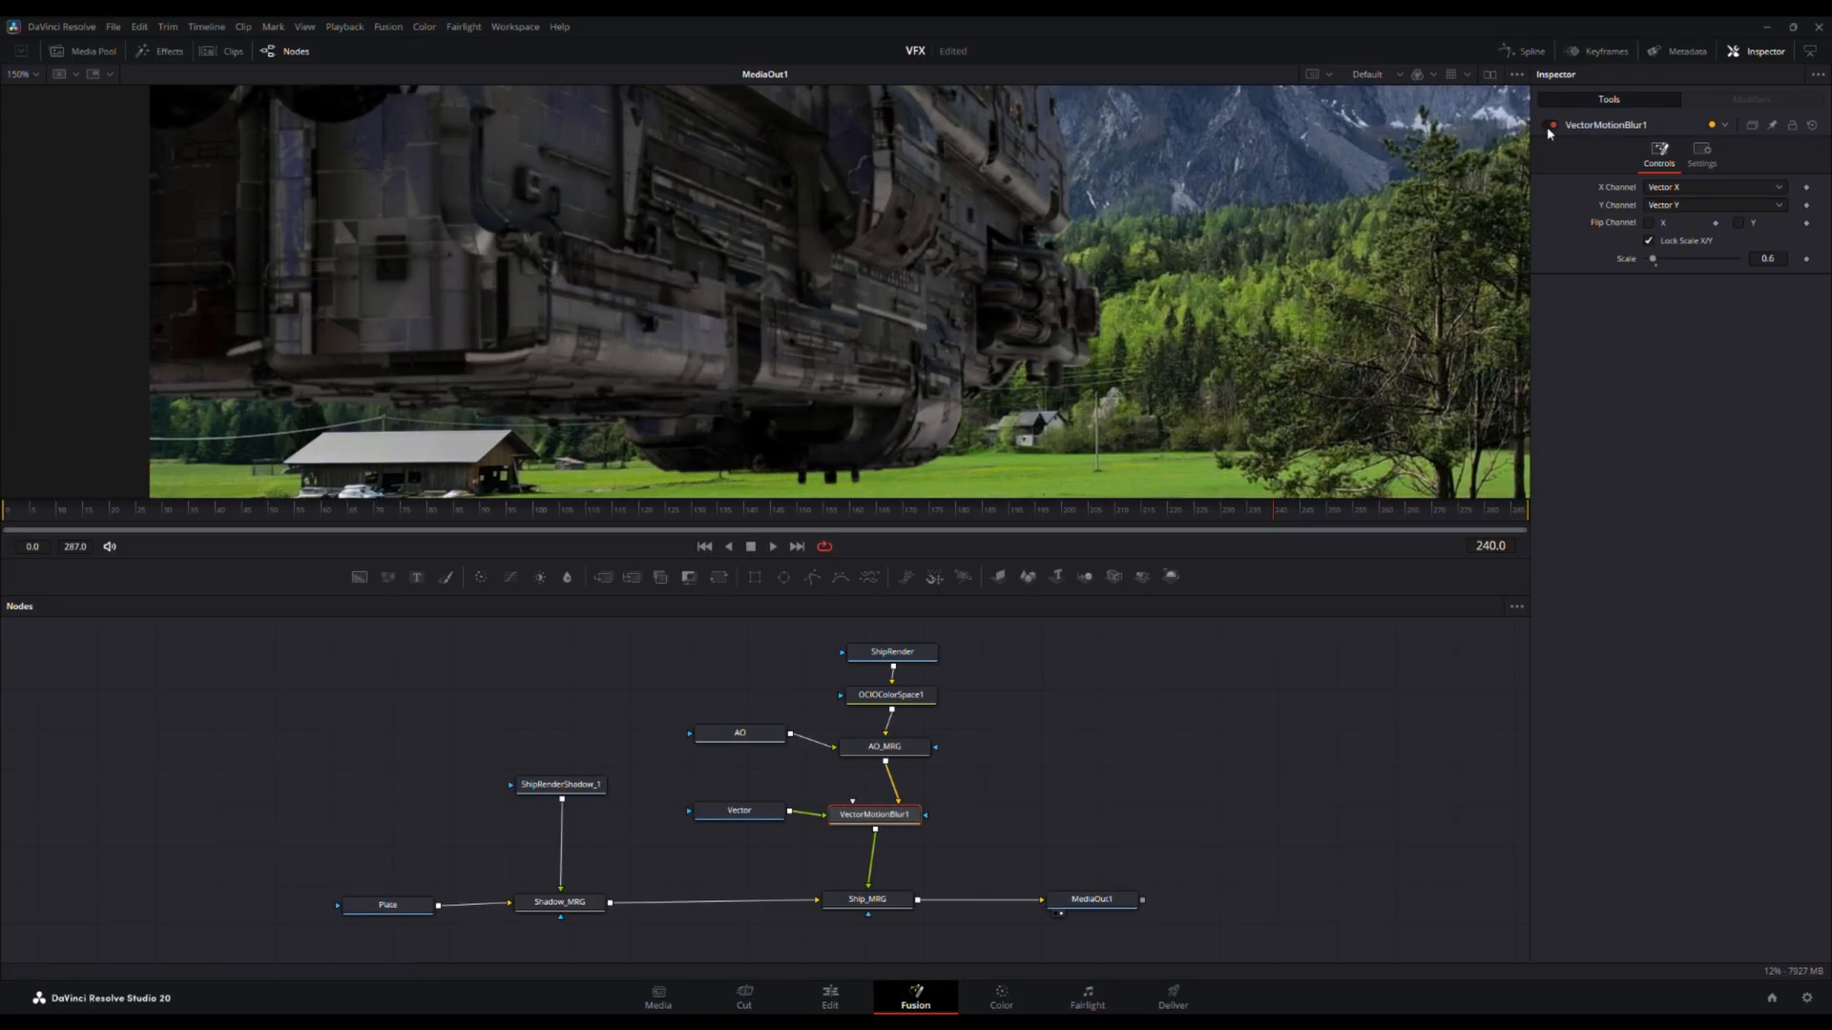
{"action": "left_click", "coordinate": [1548, 125]}
{"action": "left_click", "coordinate": [1548, 125]}
{"action": "left_click", "coordinate": [1548, 125]}
{"action": "left_click", "coordinate": [1548, 125]}
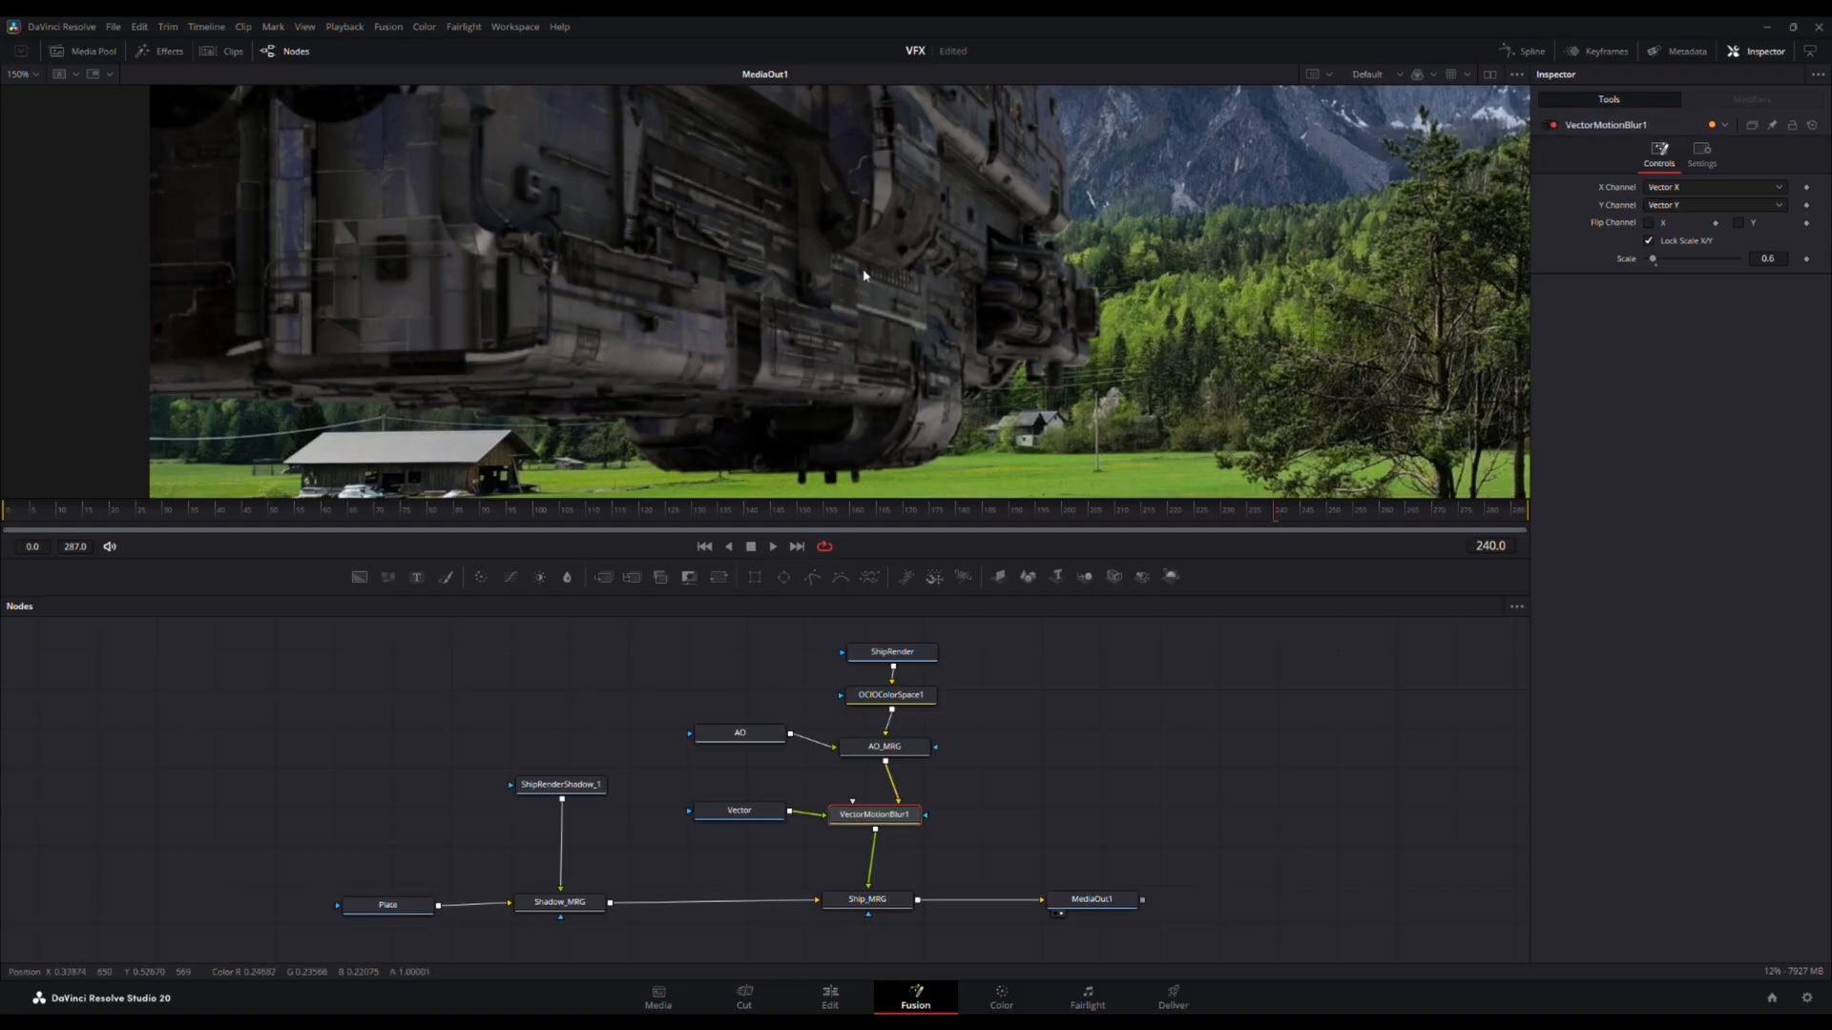
- Examine the blur on the ship's hull details and edges more closely, switching VectorMotionBlur1 off and on
{"action": "scroll", "coordinate": [852, 264], "scroll_direction": "up", "scroll_amount": 4}
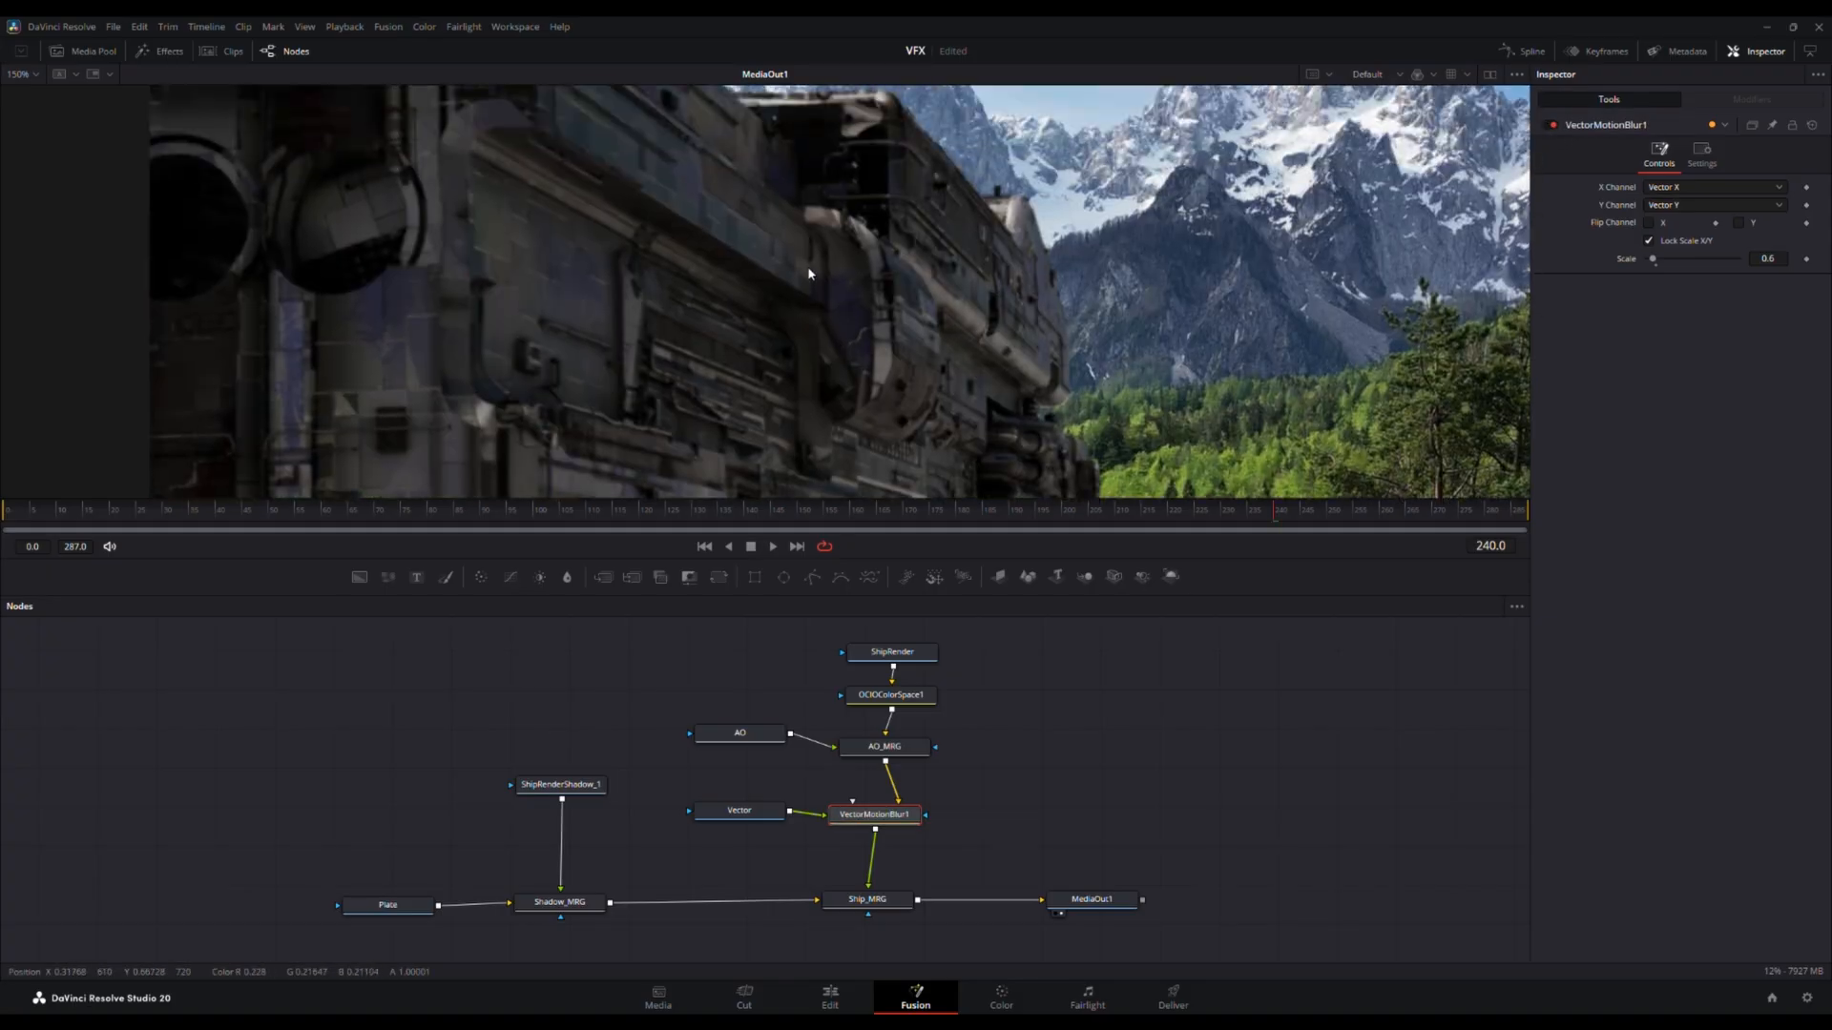
{"action": "scroll", "coordinate": [809, 274], "scroll_direction": "down", "scroll_amount": 2}
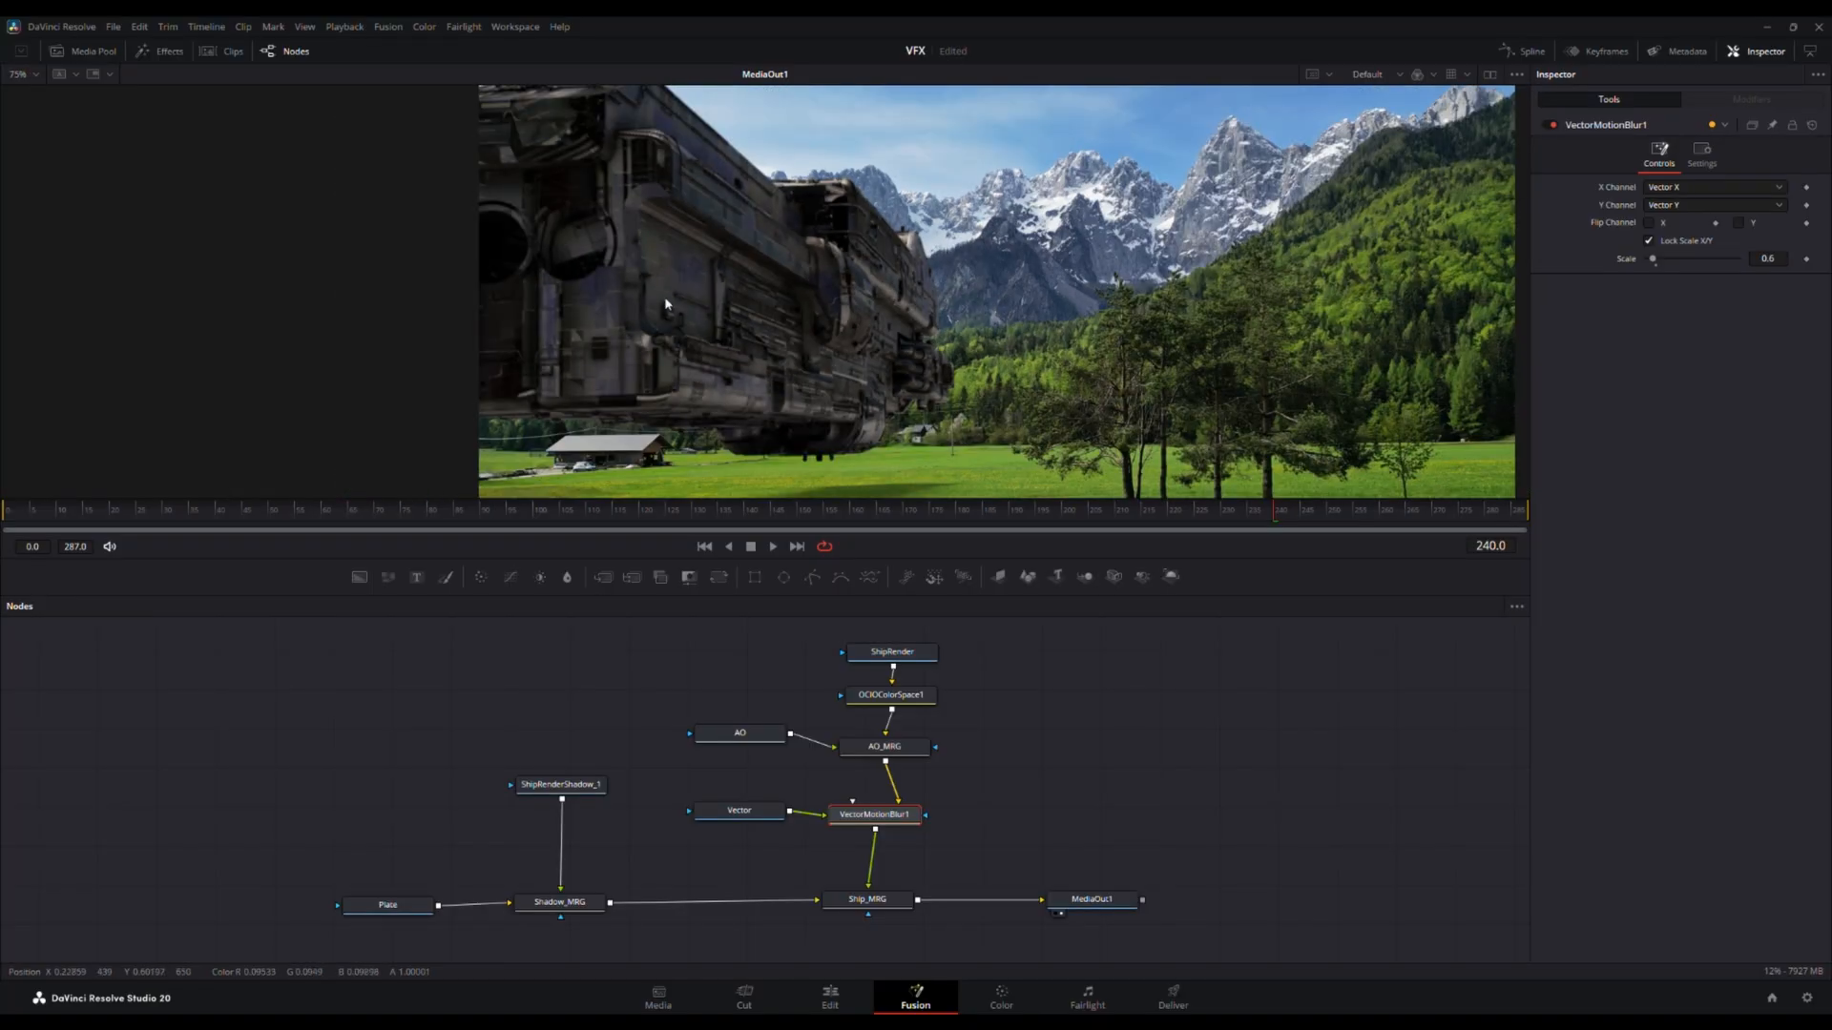
{"action": "left_click_drag", "start_coordinate": [909, 304], "coordinate": [1009, 293]}
{"action": "scroll", "coordinate": [998, 325], "scroll_direction": "up", "scroll_amount": 3}
{"action": "scroll", "coordinate": [954, 305], "scroll_direction": "up", "scroll_amount": 5}
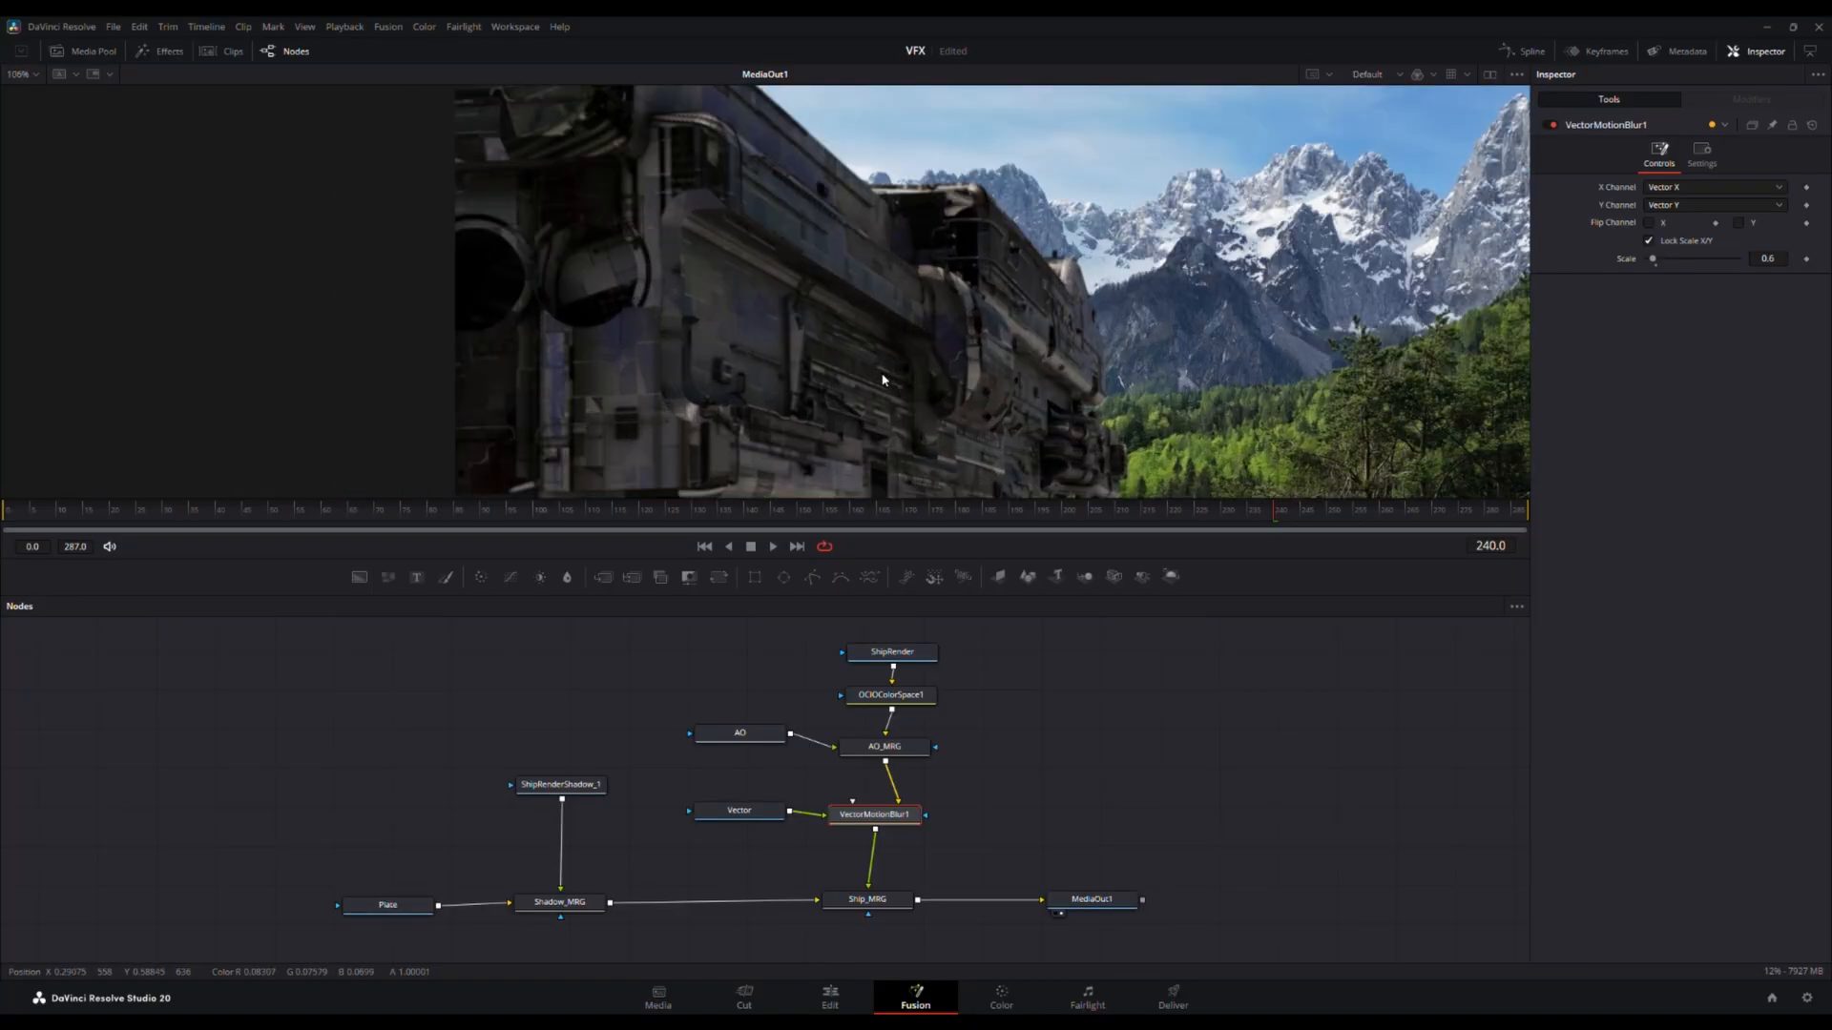
{"action": "left_click_drag", "start_coordinate": [897, 253], "coordinate": [903, 207]}
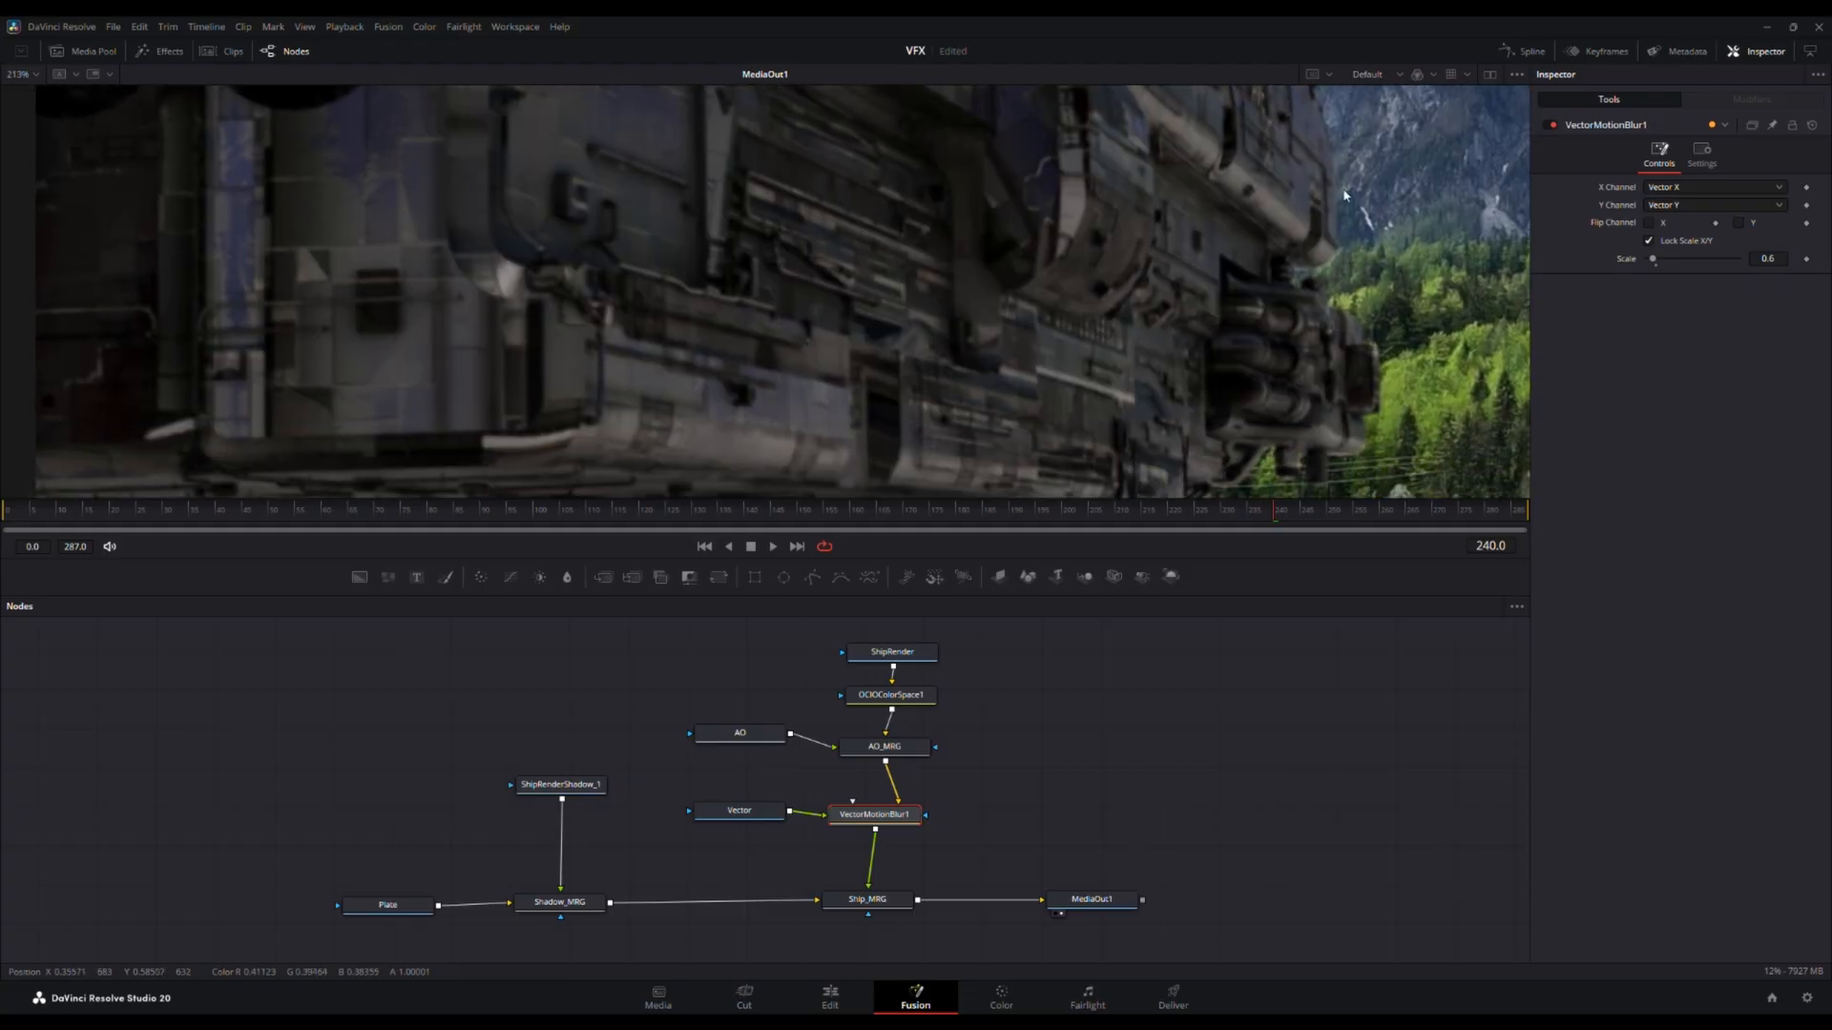
{"action": "left_click", "coordinate": [1551, 126]}
{"action": "left_click", "coordinate": [1551, 126]}
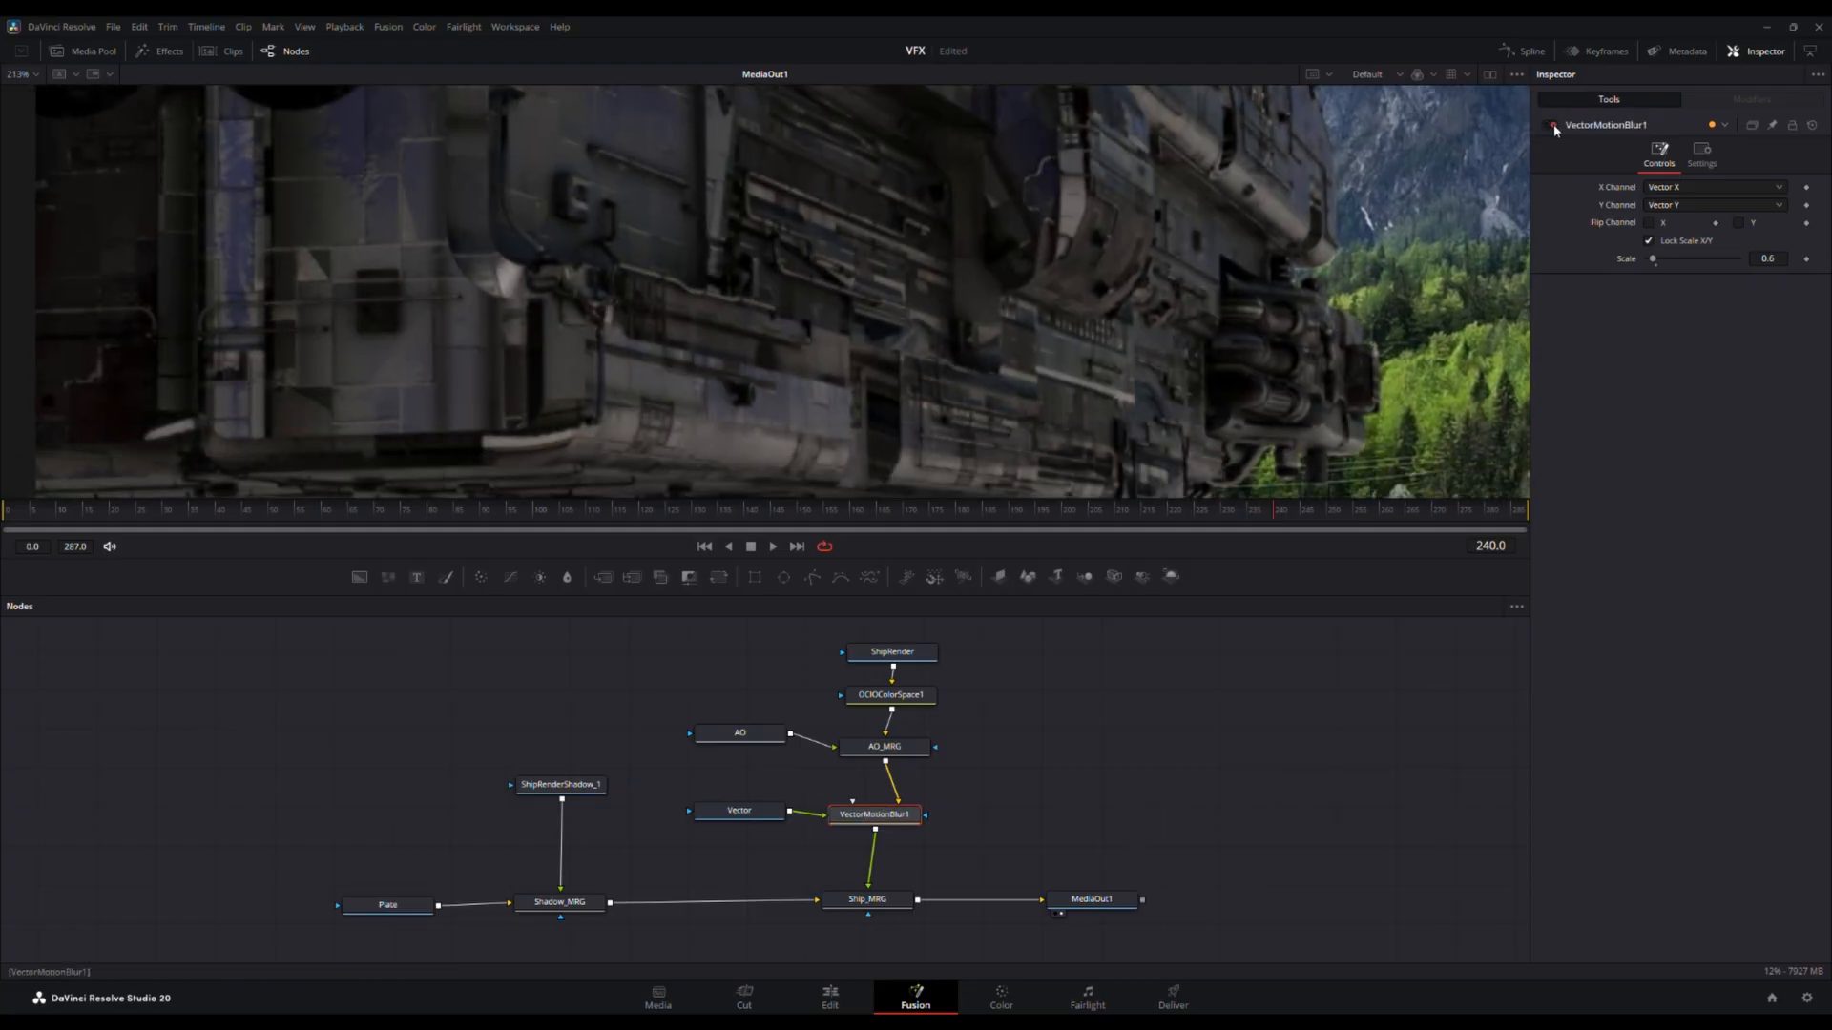
{"action": "left_click", "coordinate": [1551, 126]}
{"action": "left_click", "coordinate": [1551, 126]}
- Reduce VectorMotionBlur1's scale to 0.4
{"action": "left_click", "coordinate": [1767, 259]}
{"action": "key", "text": "BackSpace"}
{"action": "type", "text": "4"}
{"action": "key", "text": "Return"}
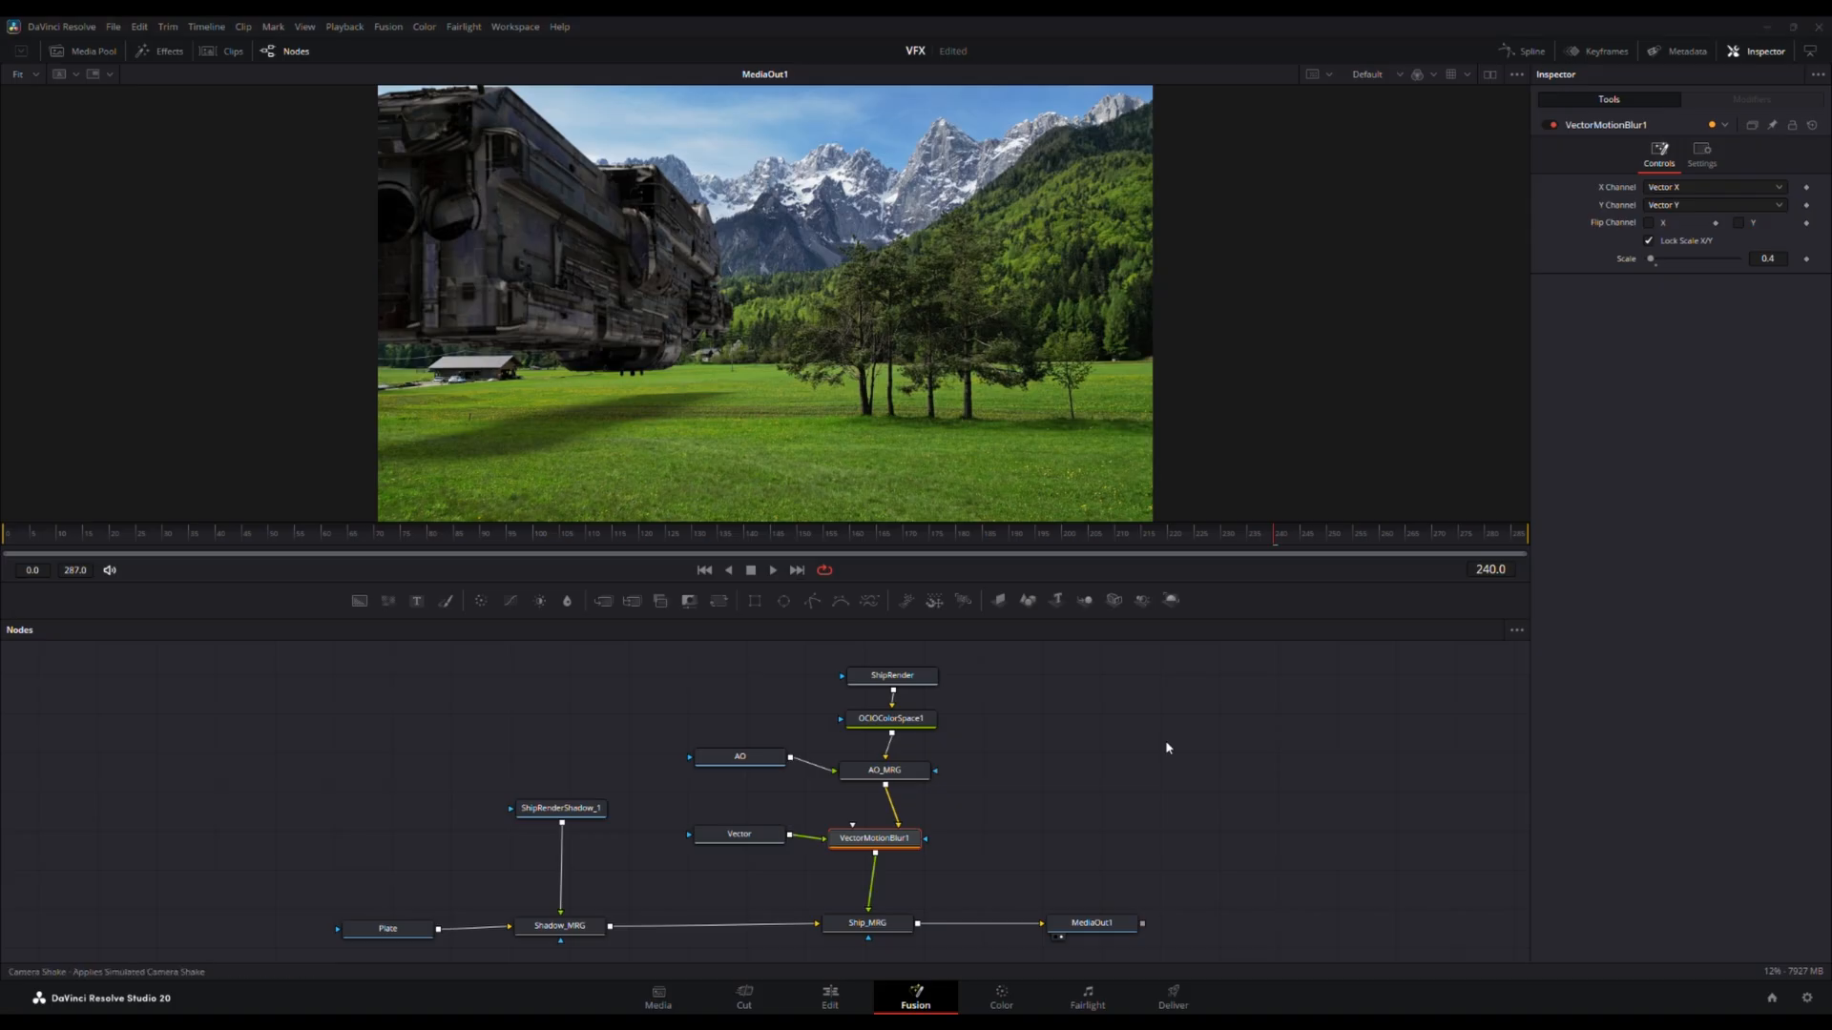
- Add a Color Corrector node, set it aside unconnected, and spread the ship nodes and Ship_MRG apart to make room for it
{"action": "left_click", "coordinate": [1289, 676]}
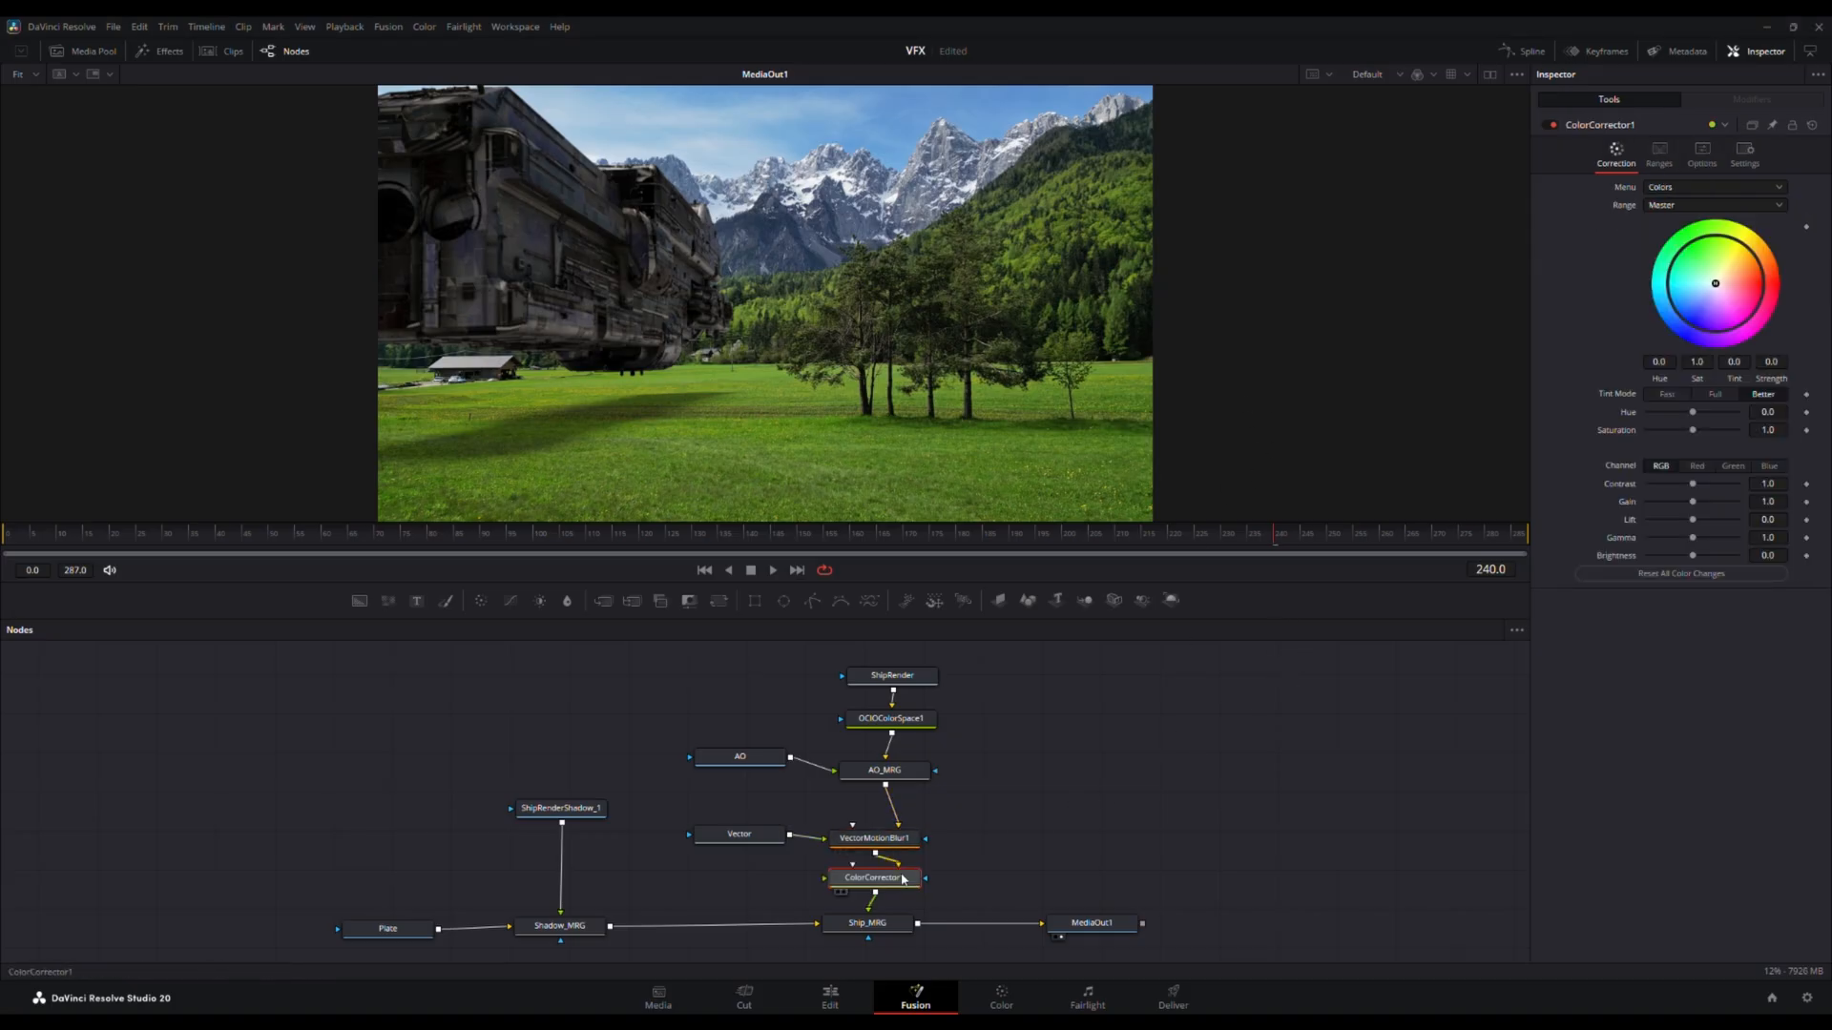
{"action": "left_click_drag", "start_coordinate": [897, 878], "coordinate": [1091, 822]}
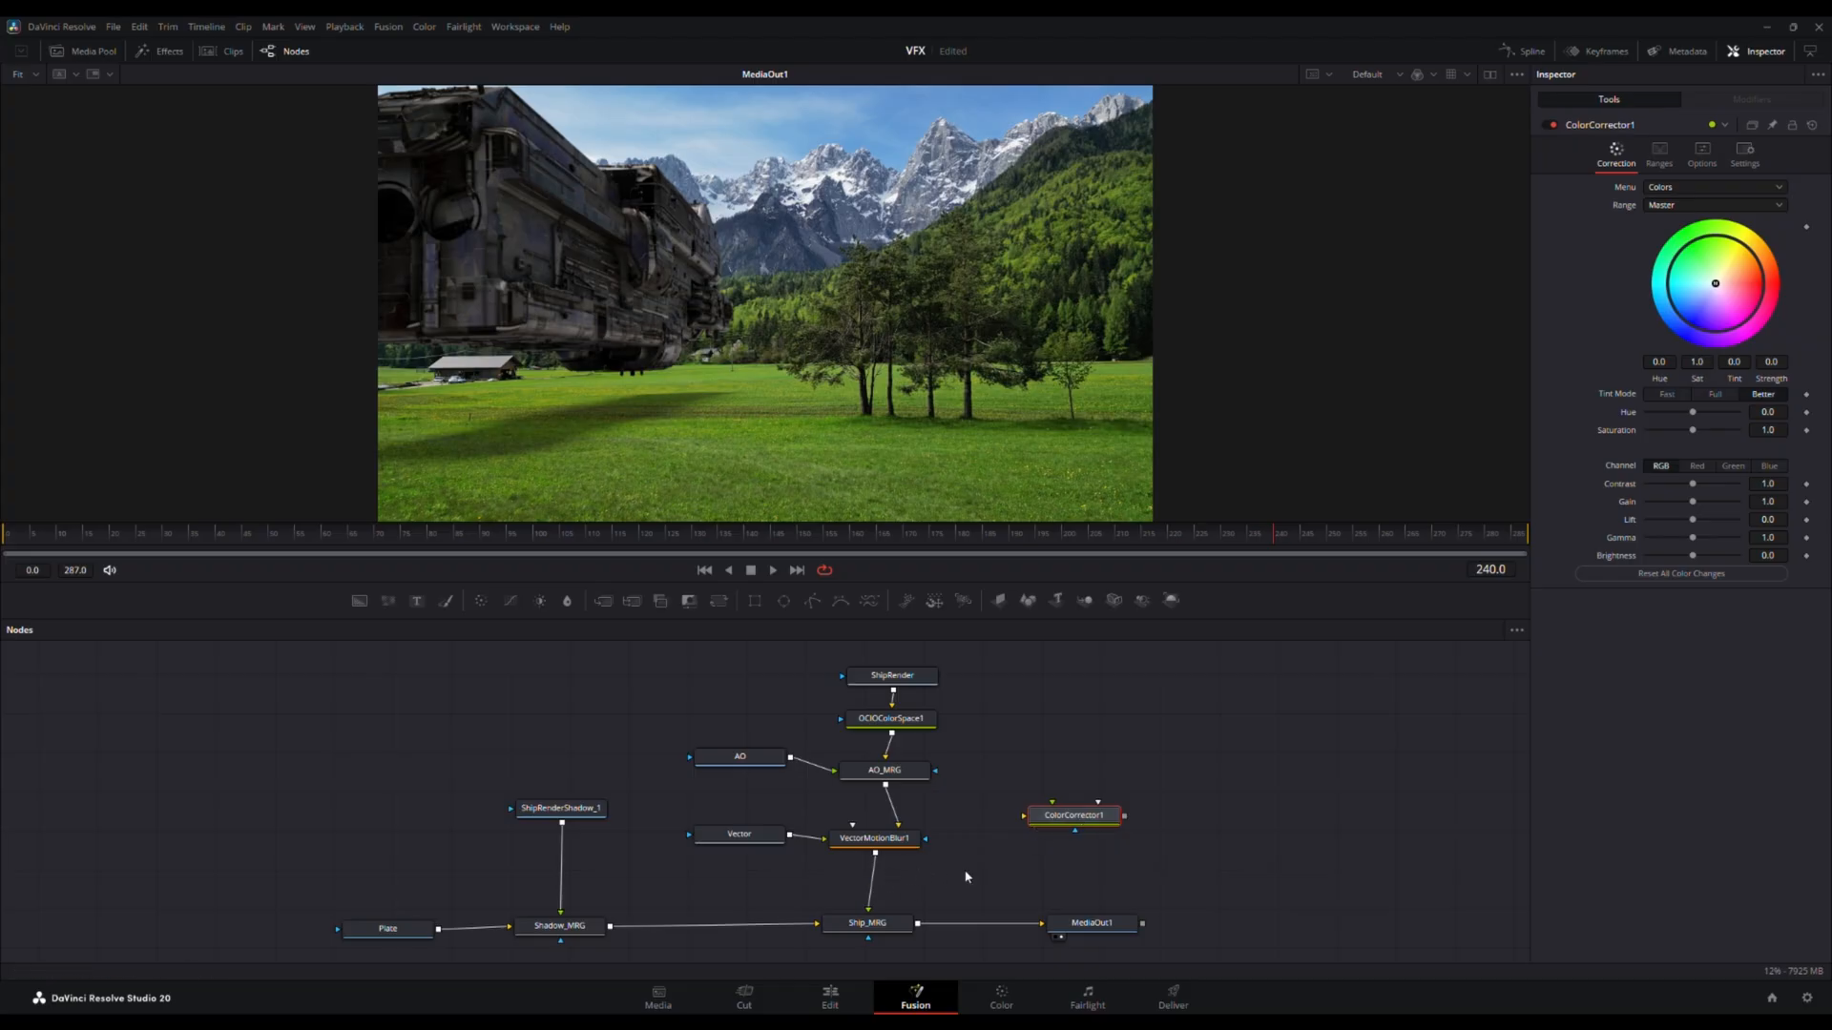
{"action": "left_click_drag", "start_coordinate": [966, 876], "coordinate": [761, 667]}
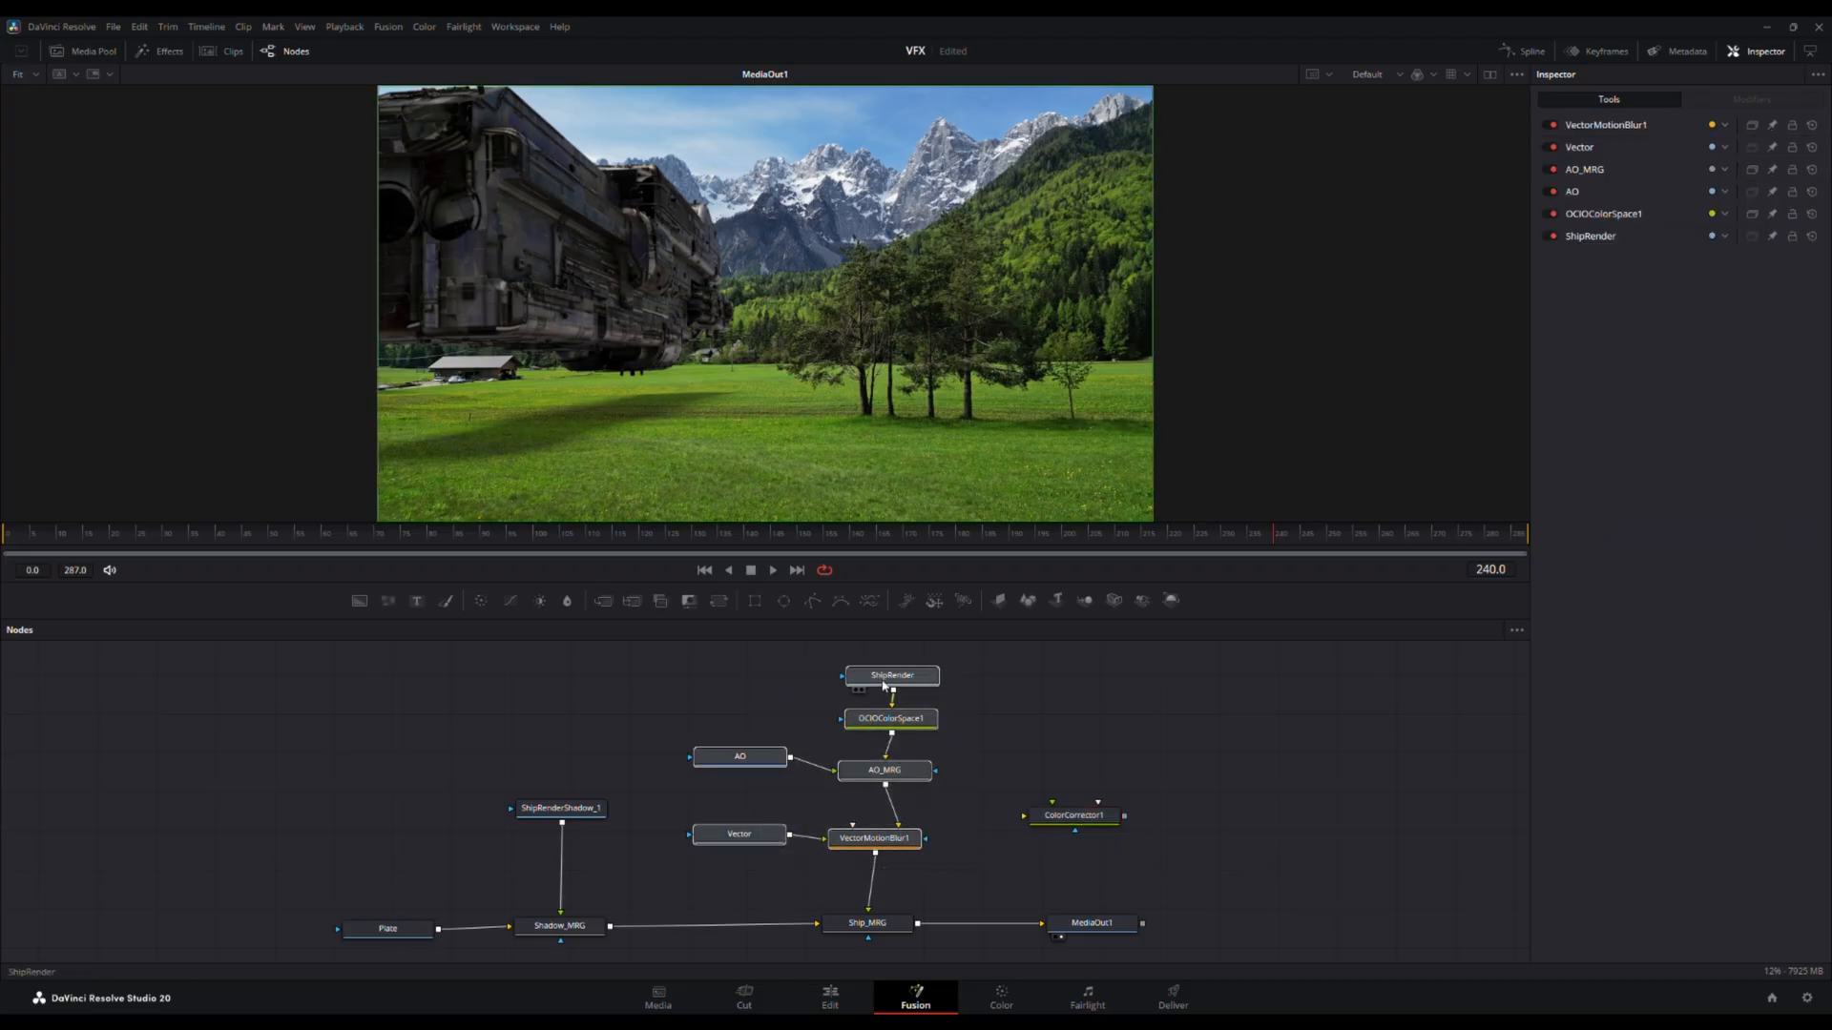
{"action": "left_click_drag", "start_coordinate": [884, 685], "coordinate": [888, 667]}
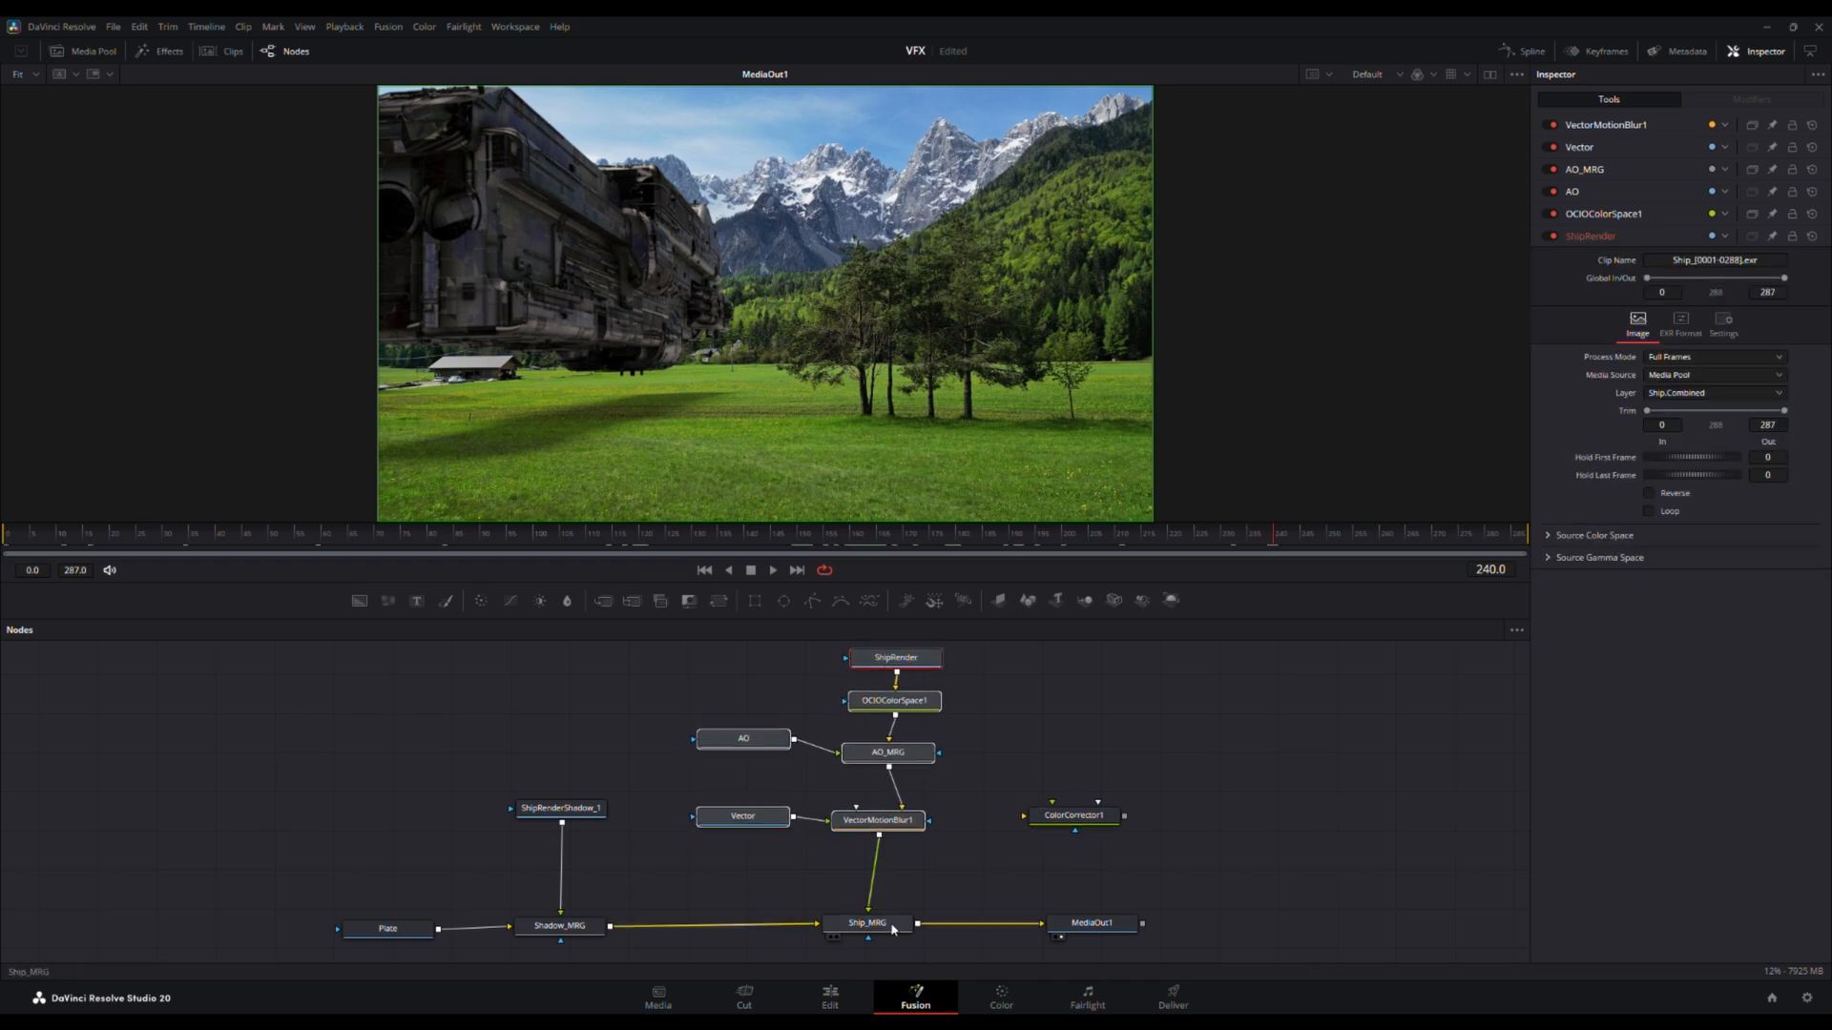
{"action": "left_click_drag", "start_coordinate": [893, 931], "coordinate": [894, 937]}
- Insert ColorCorrector1 between VectorMotionBlur1 and Ship_MRG, aligned with the ship's node column
{"action": "left_click_drag", "start_coordinate": [1068, 821], "coordinate": [918, 880]}
{"action": "left_click", "coordinate": [897, 878]}
{"action": "left_click_drag", "start_coordinate": [901, 880], "coordinate": [878, 879]}
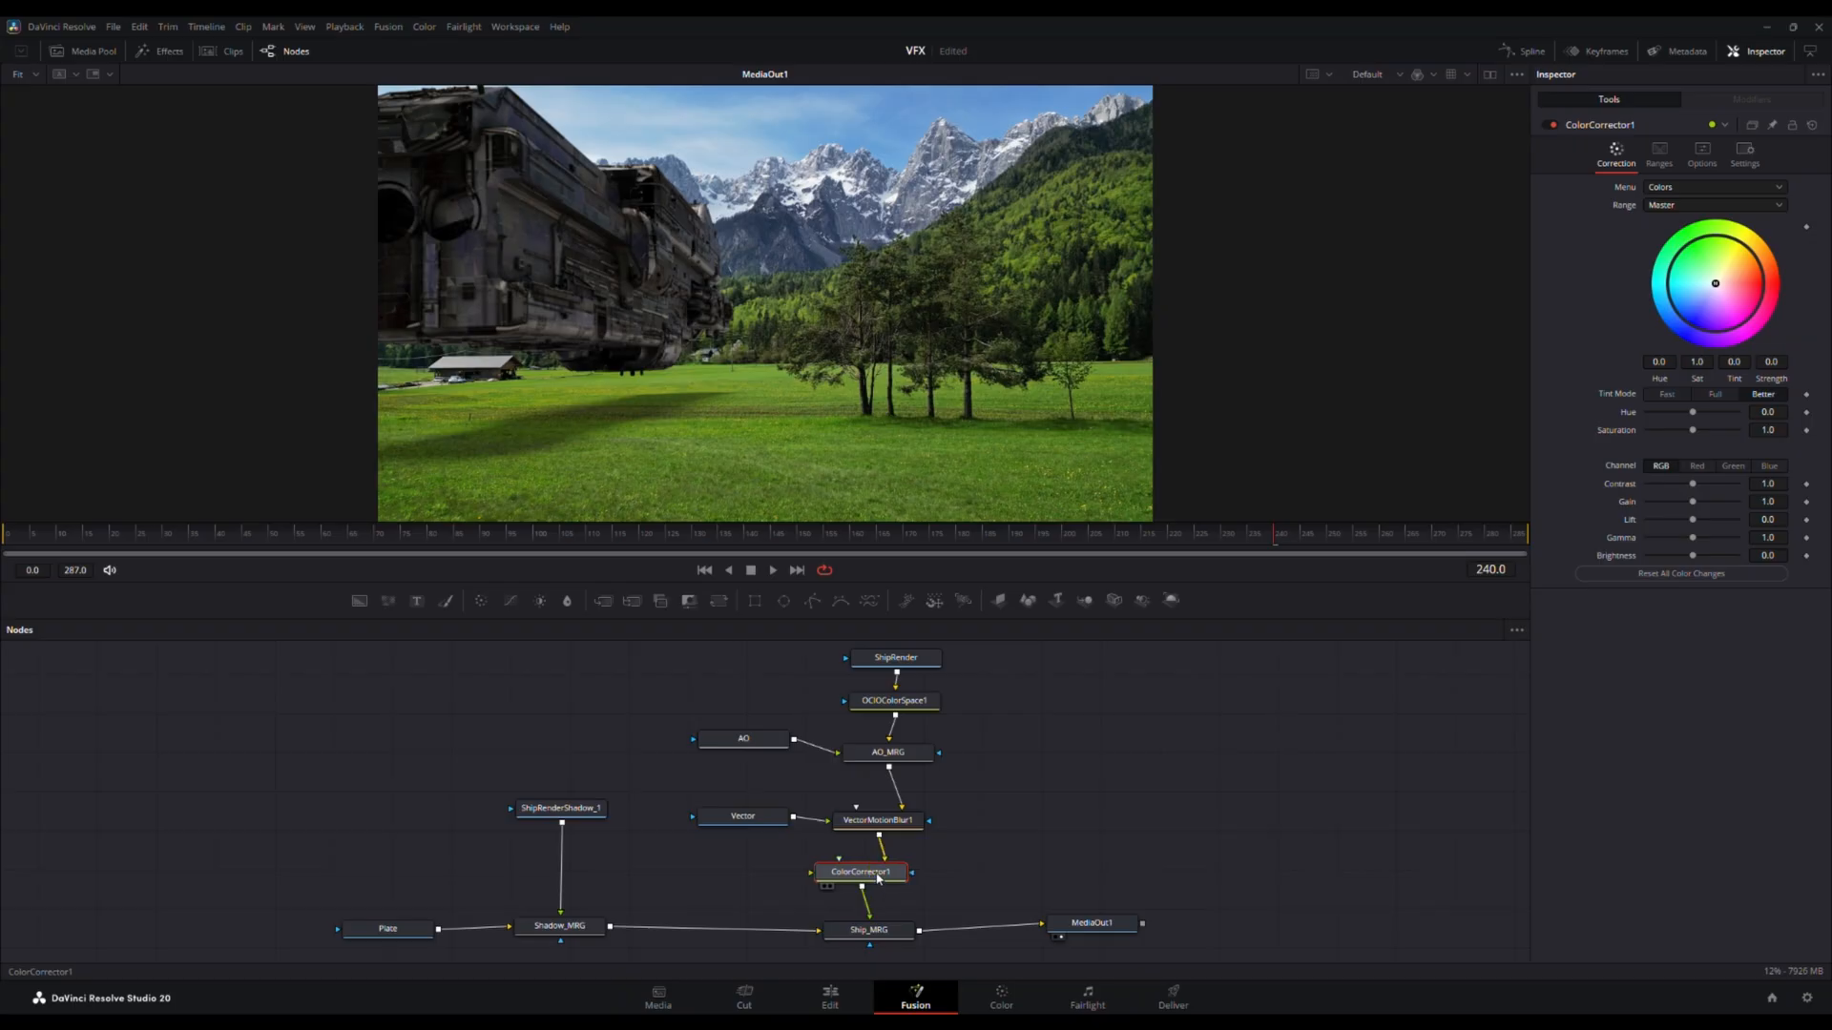
{"action": "scroll", "coordinate": [530, 321], "scroll_direction": "up", "scroll_amount": 1}
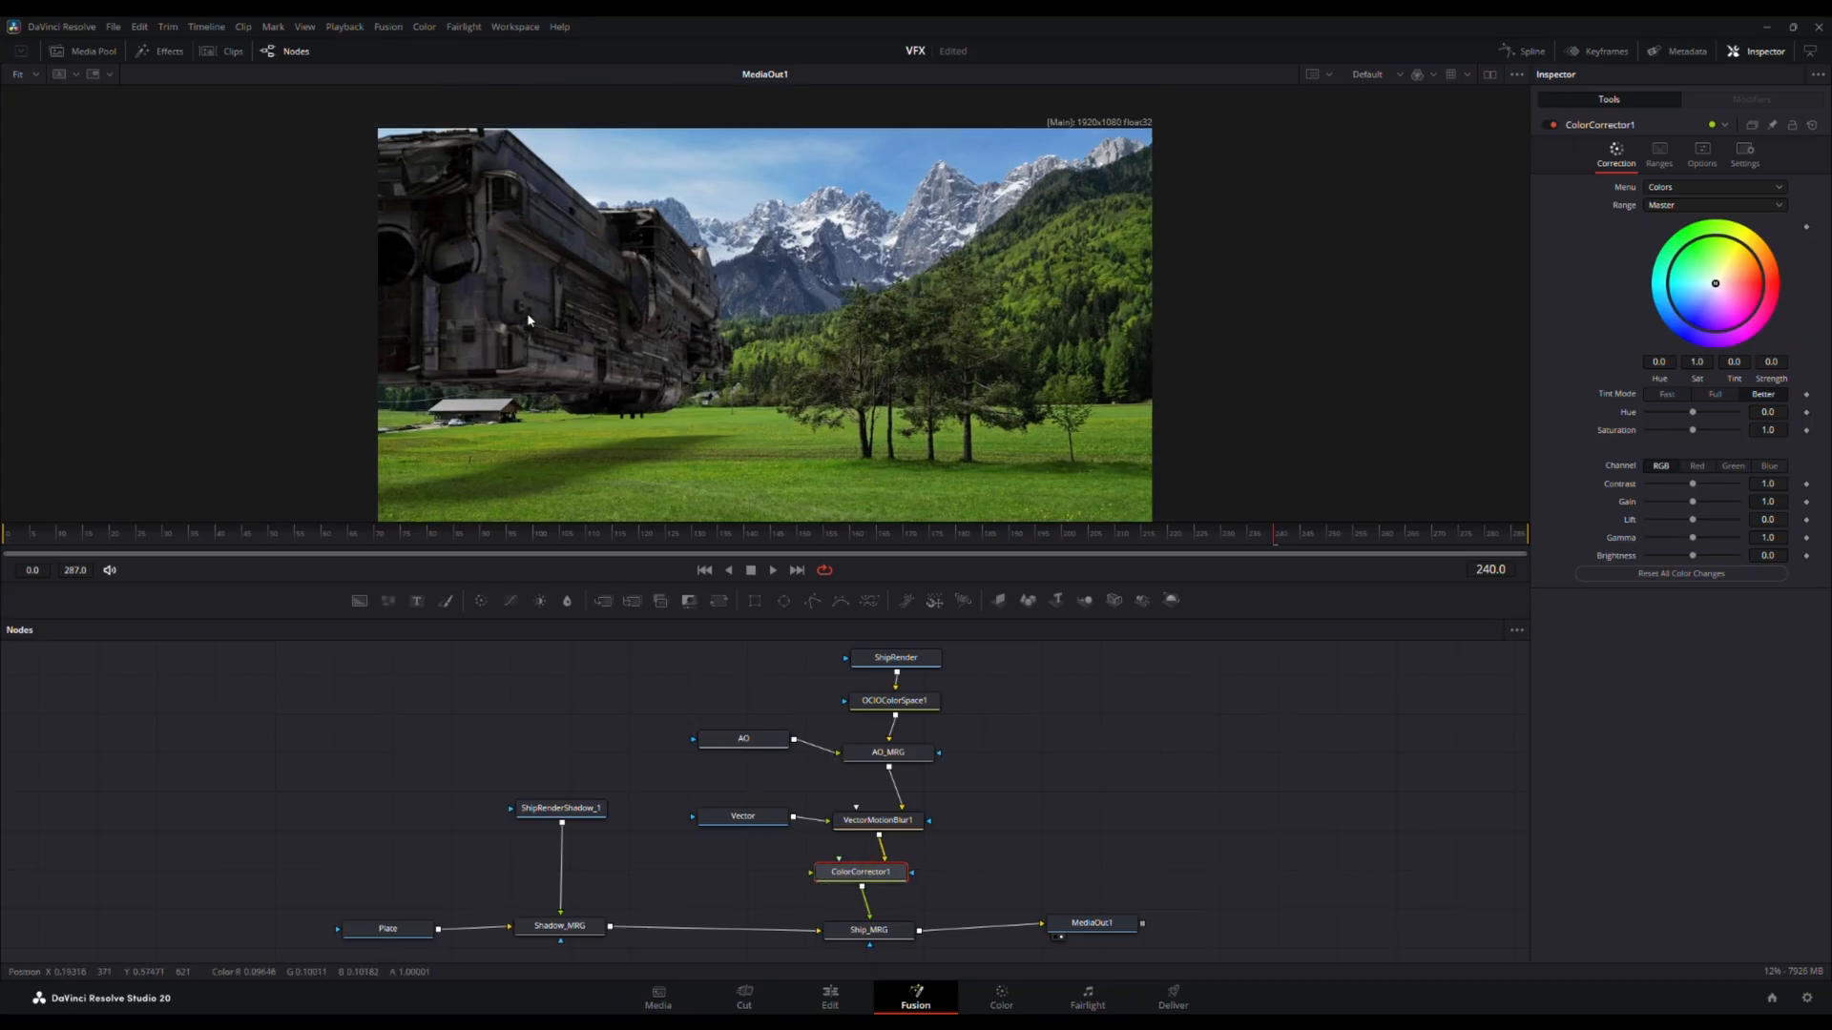
{"action": "scroll", "coordinate": [530, 321], "scroll_direction": "up", "scroll_amount": 1}
{"action": "scroll", "coordinate": [553, 321], "scroll_direction": "up", "scroll_amount": 1}
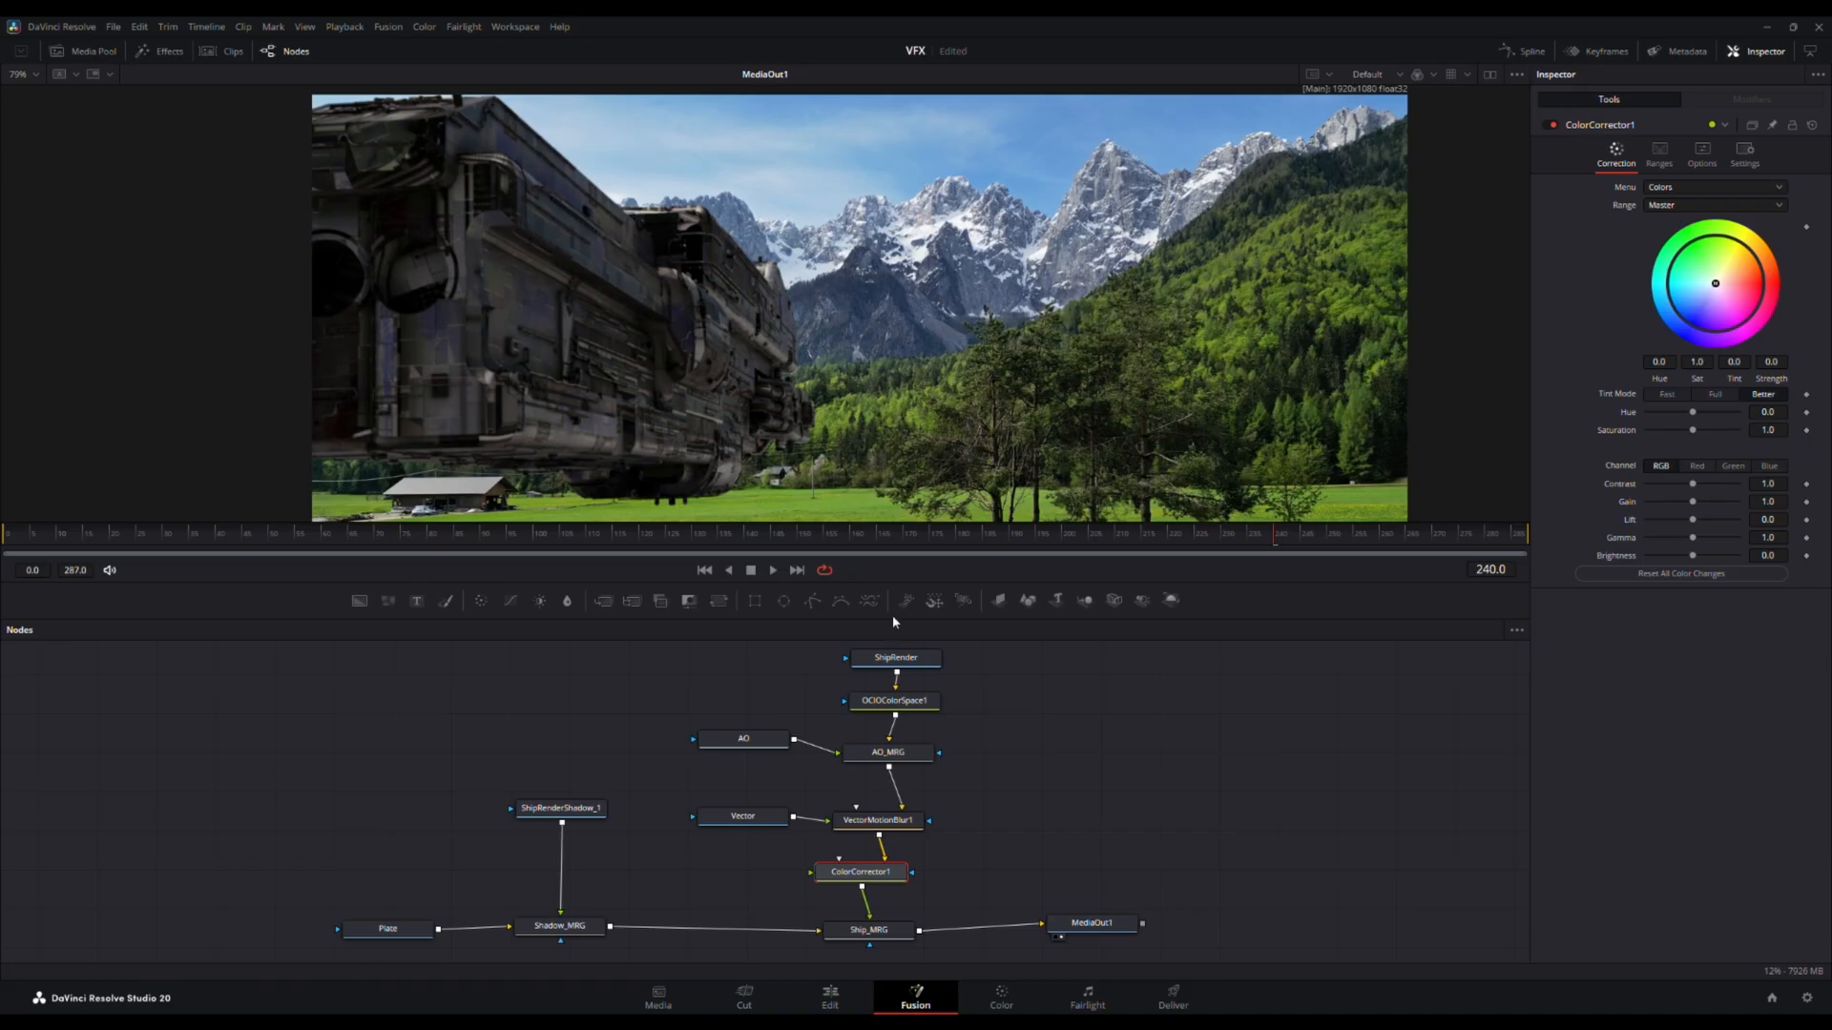
{"action": "left_click_drag", "start_coordinate": [874, 878], "coordinate": [881, 879]}
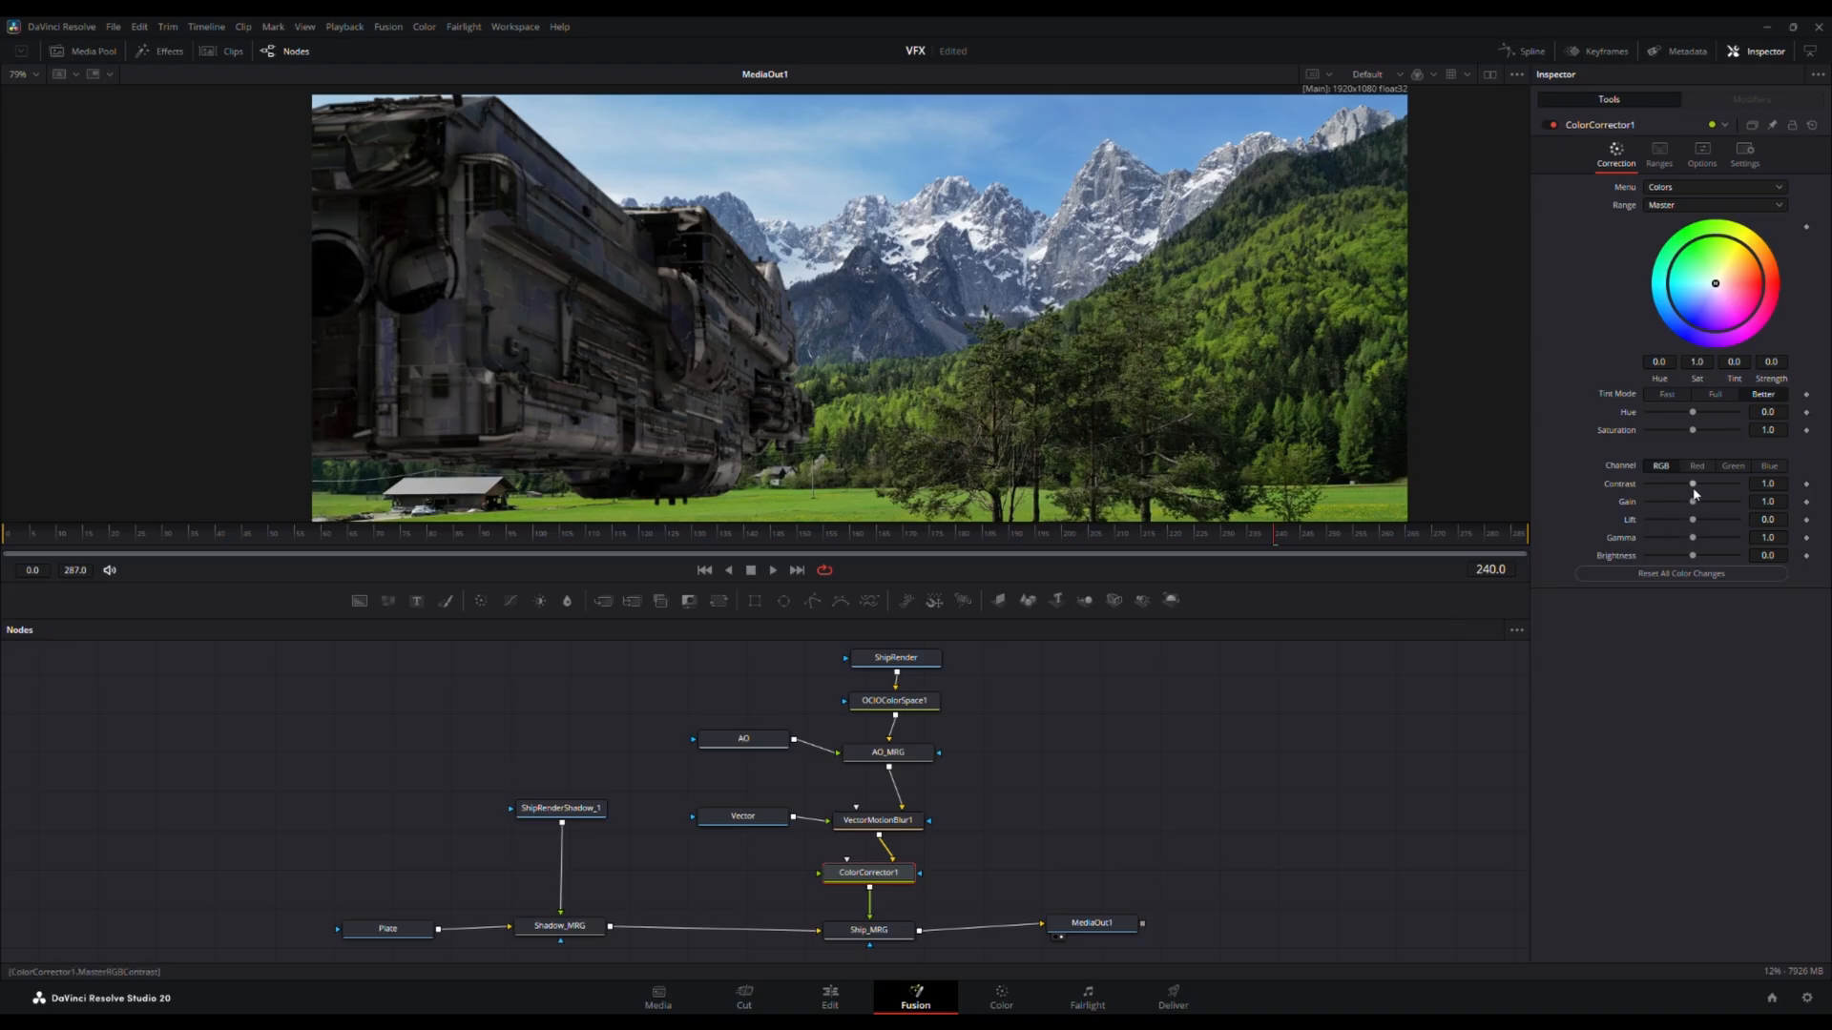
- Try different contrast values on ColorCorrector1, resetting the contrast to its default after each try
{"action": "left_click_drag", "start_coordinate": [1694, 483], "coordinate": [1679, 487]}
{"action": "double_click", "coordinate": [1630, 489]}
{"action": "left_click", "coordinate": [1702, 153]}
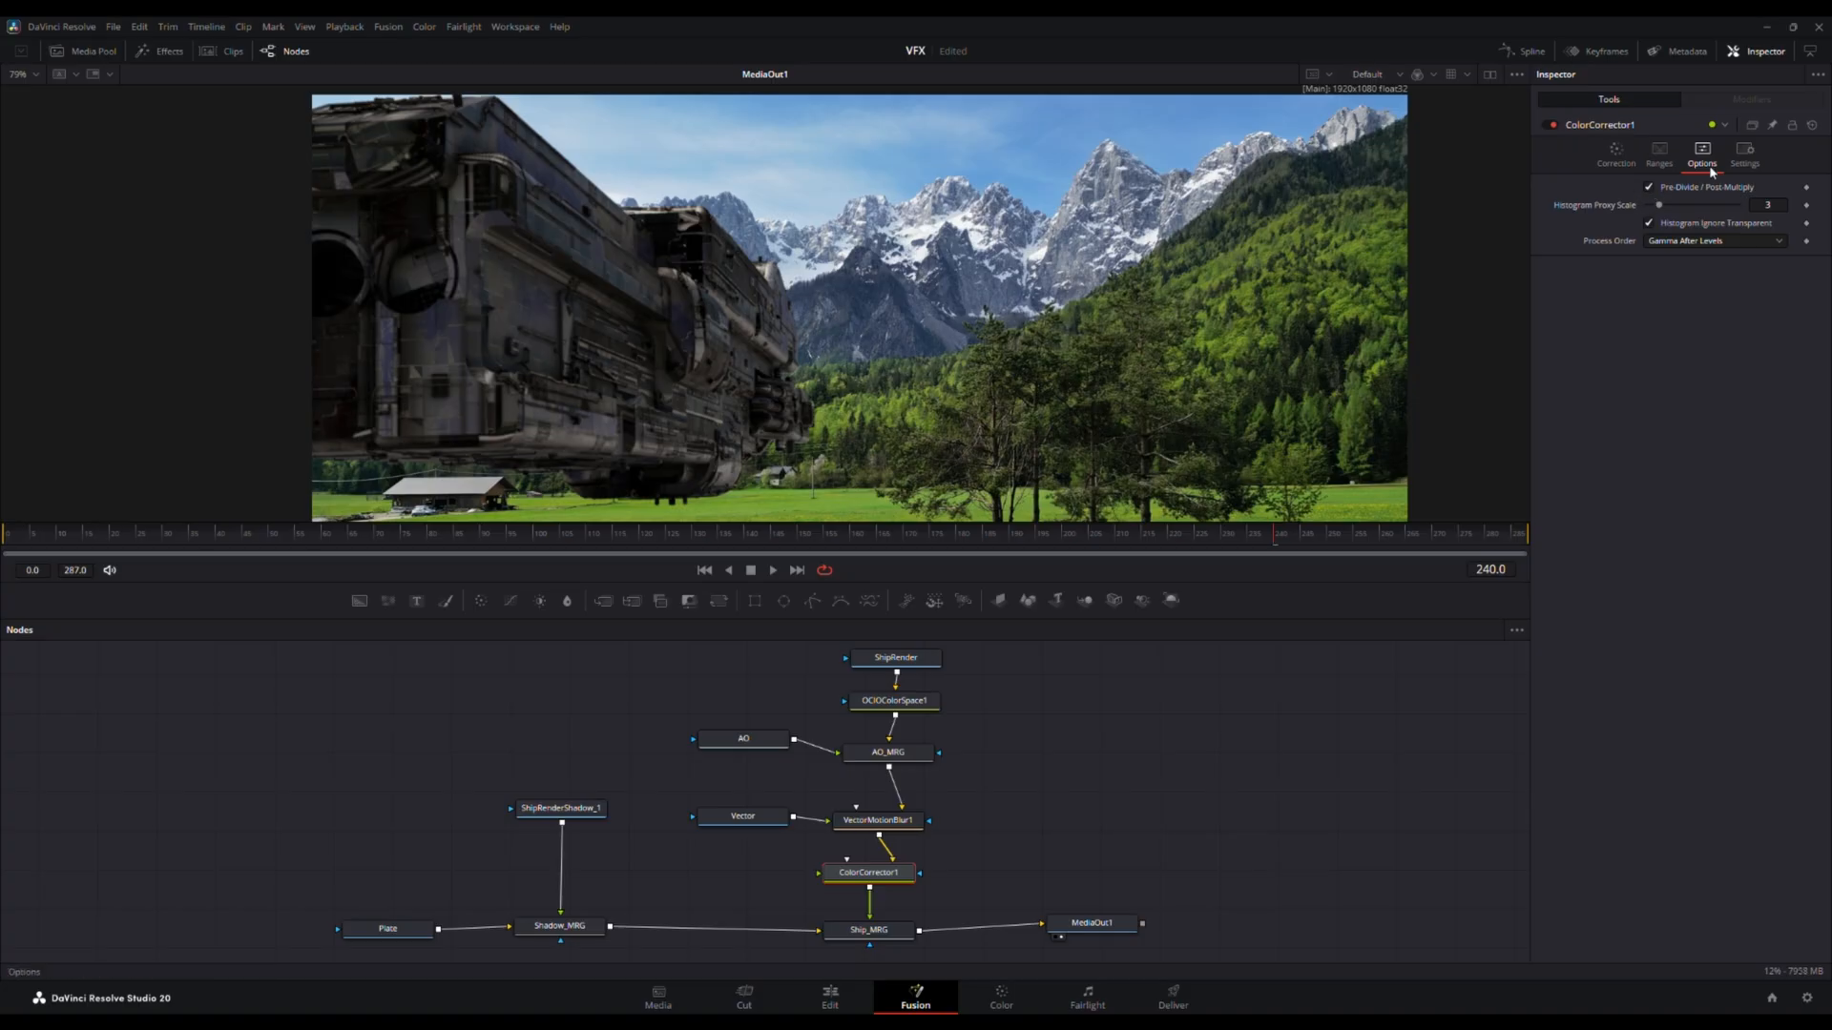
{"action": "left_click", "coordinate": [1615, 165]}
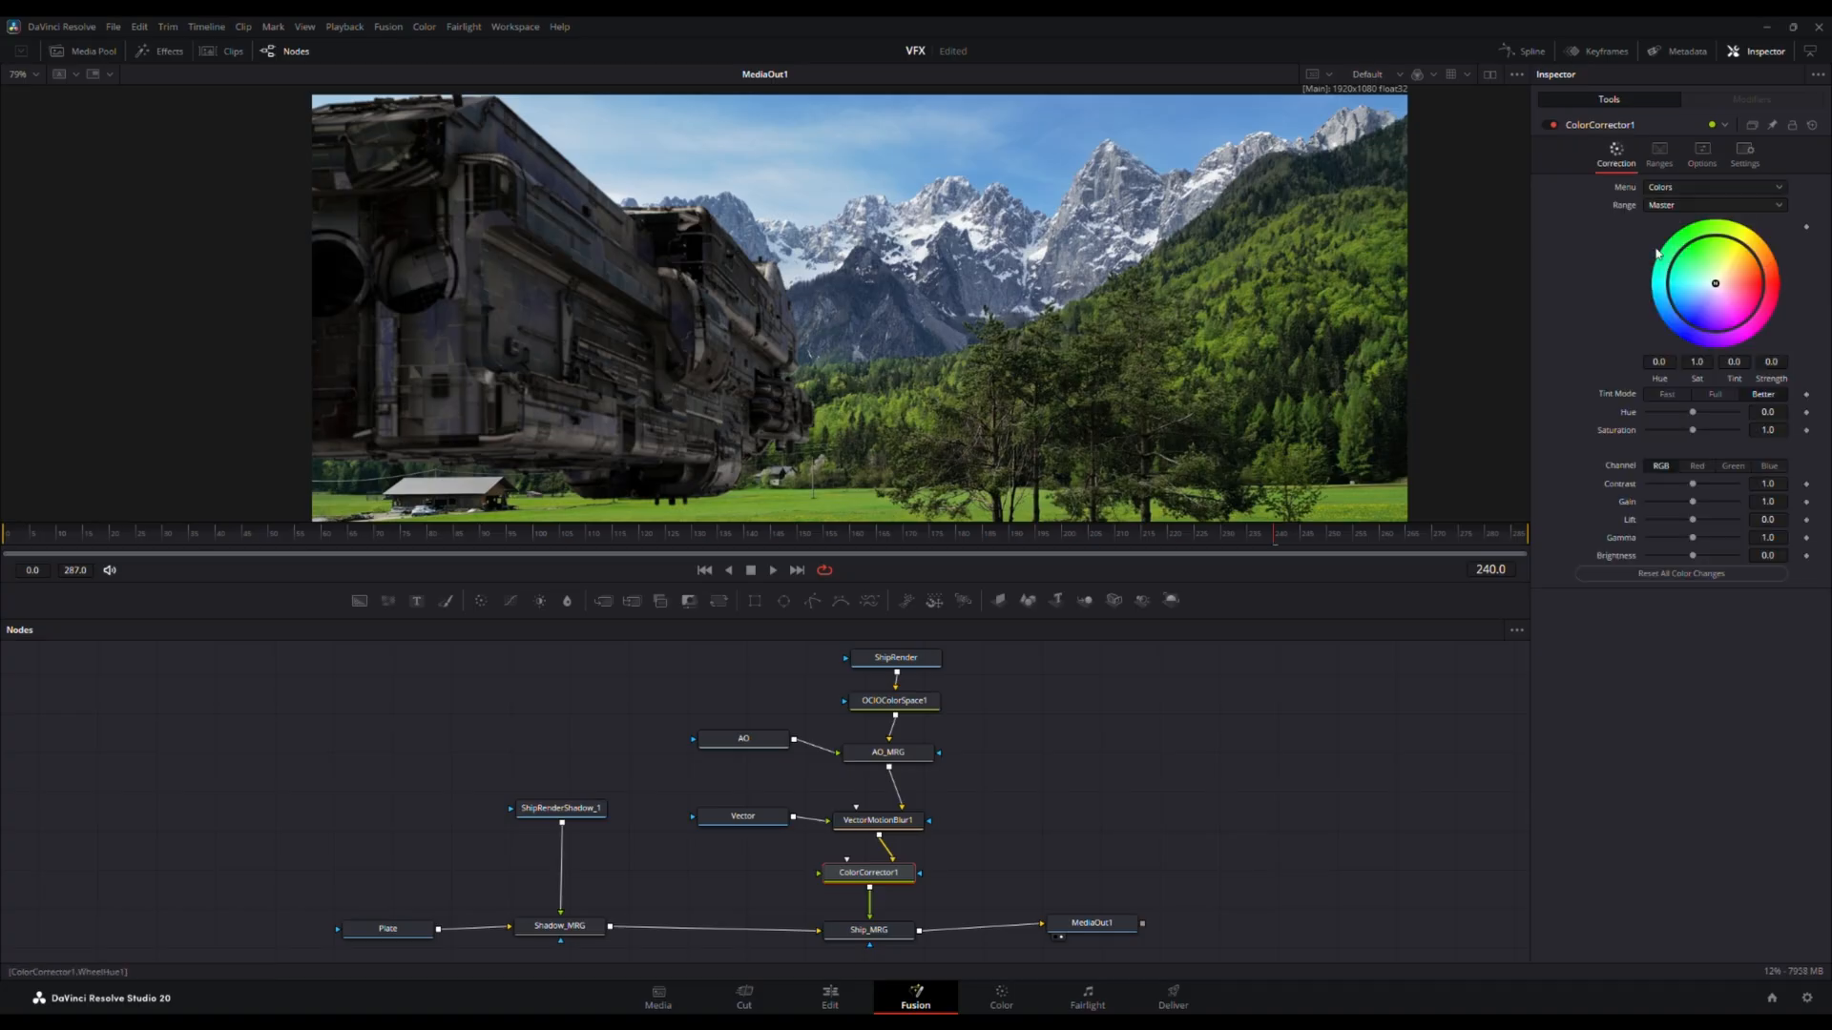
{"action": "mouse_move", "coordinate": [1684, 491]}
{"action": "left_mouse_down"}
{"action": "mouse_move", "coordinate": [1714, 489]}
{"action": "mouse_move", "coordinate": [1672, 489]}
{"action": "mouse_move", "coordinate": [1691, 490]}
{"action": "left_mouse_up"}
{"action": "double_click", "coordinate": [1621, 489]}
{"action": "mouse_move", "coordinate": [1694, 488]}
{"action": "left_mouse_down"}
{"action": "mouse_move", "coordinate": [1675, 487]}
{"action": "mouse_move", "coordinate": [1694, 487]}
{"action": "left_mouse_up"}
{"action": "double_click", "coordinate": [1619, 488]}
- Tint the ship warm with ColorCorrector1 at tint 0.125 and strength 0.0671, comparing the node switched off and on
{"action": "mouse_move", "coordinate": [1720, 289]}
{"action": "left_mouse_down"}
{"action": "mouse_move", "coordinate": [1739, 263]}
{"action": "mouse_move", "coordinate": [1696, 305]}
{"action": "mouse_move", "coordinate": [1694, 274]}
{"action": "mouse_move", "coordinate": [1710, 304]}
{"action": "mouse_move", "coordinate": [1727, 271]}
{"action": "left_mouse_up"}
{"action": "left_click", "coordinate": [1552, 127]}
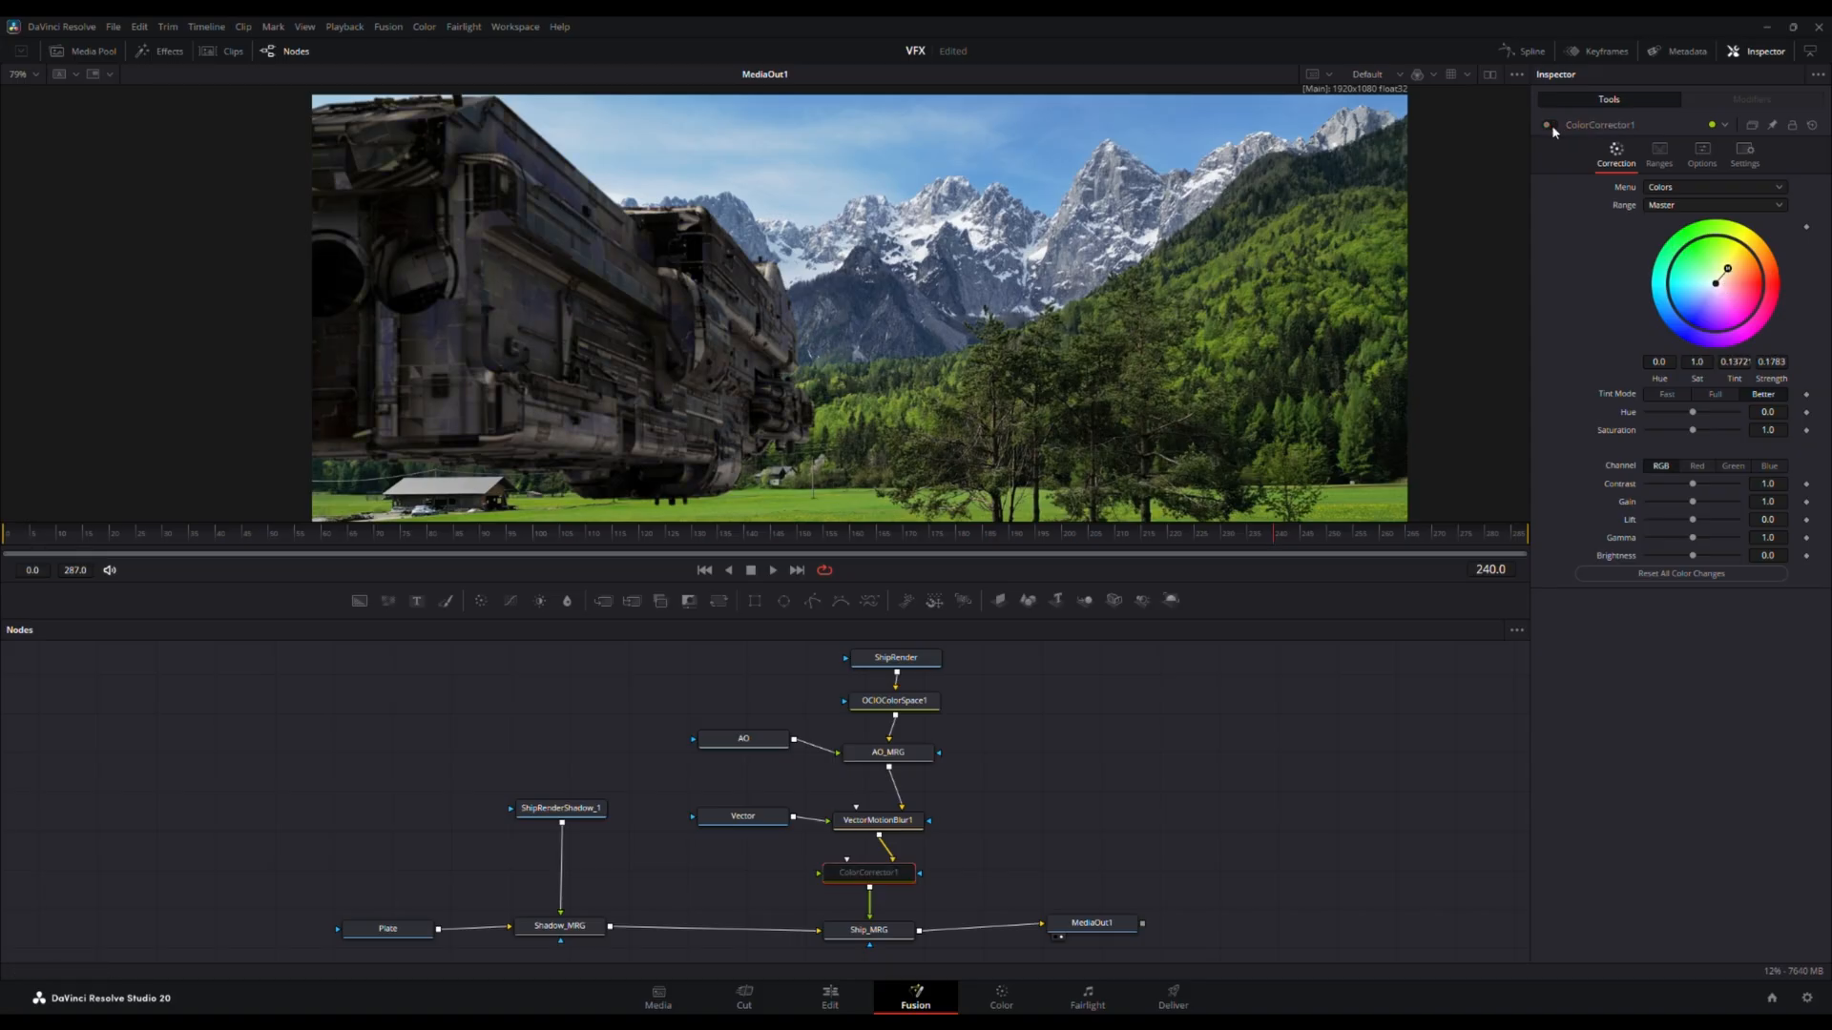
{"action": "left_click", "coordinate": [1552, 127]}
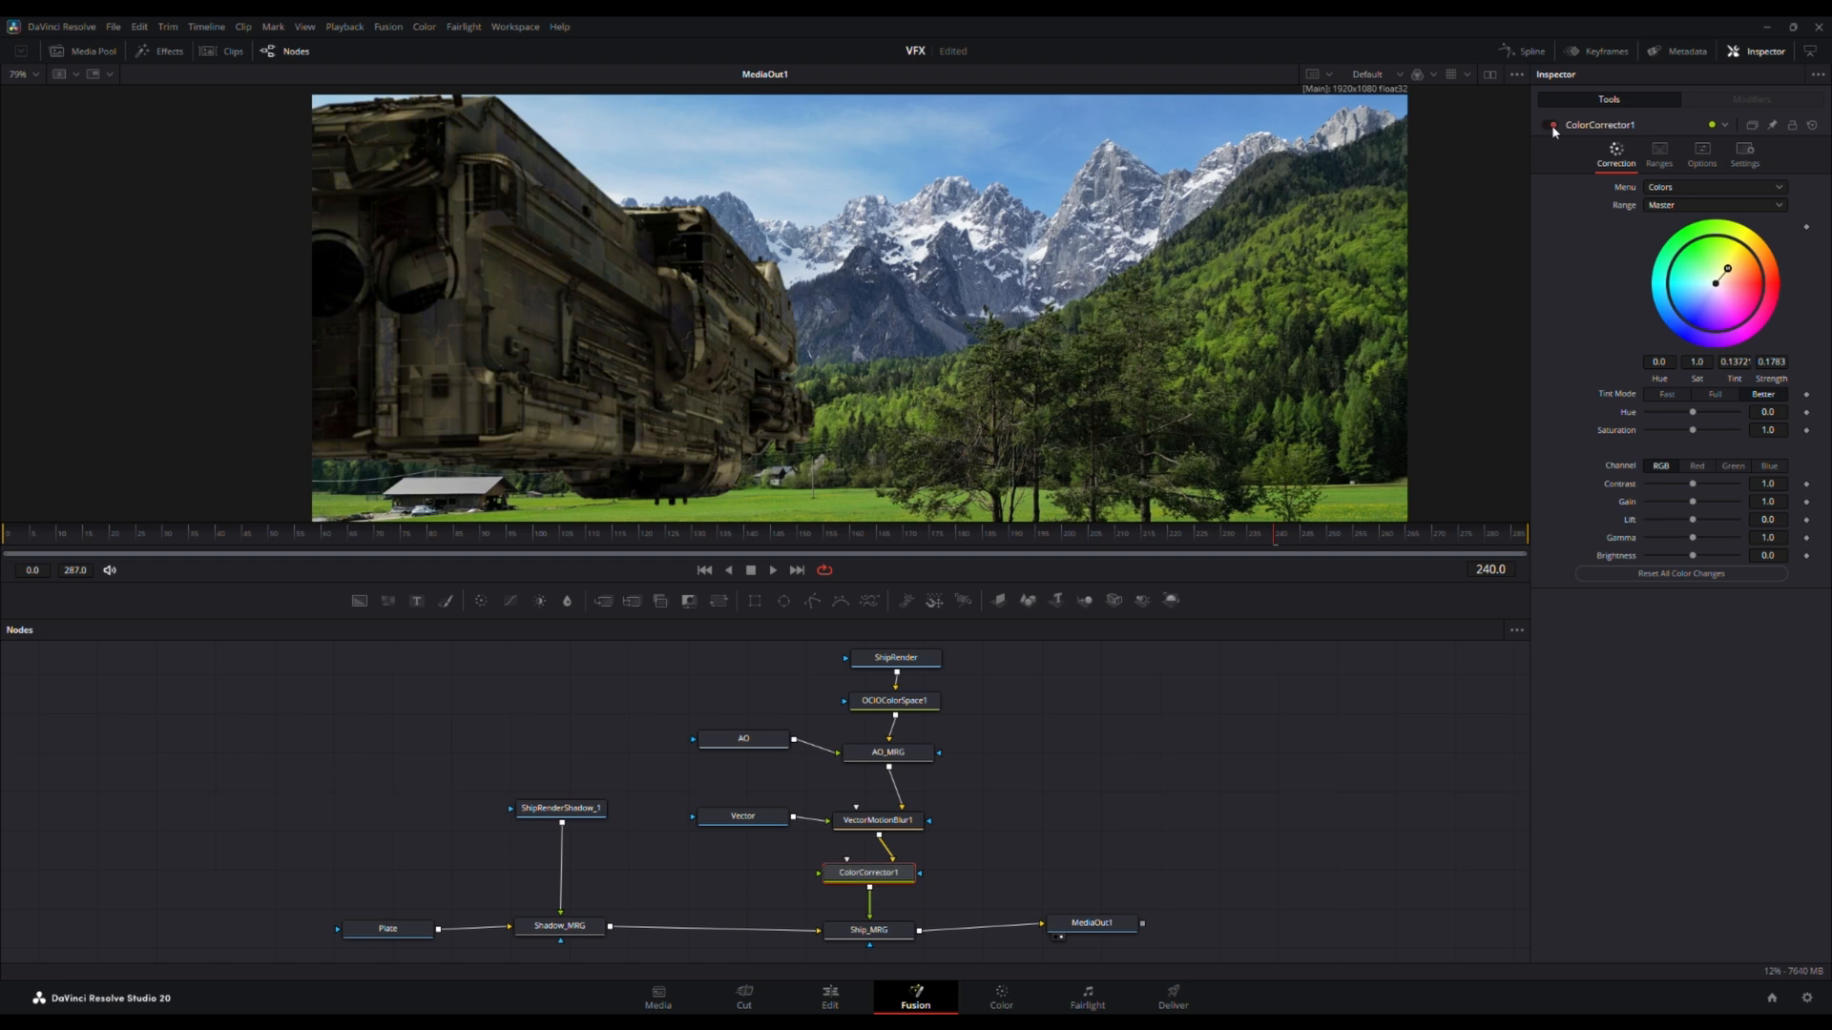
{"action": "left_click", "coordinate": [1552, 127]}
{"action": "left_click", "coordinate": [1552, 127]}
{"action": "left_click", "coordinate": [1553, 127]}
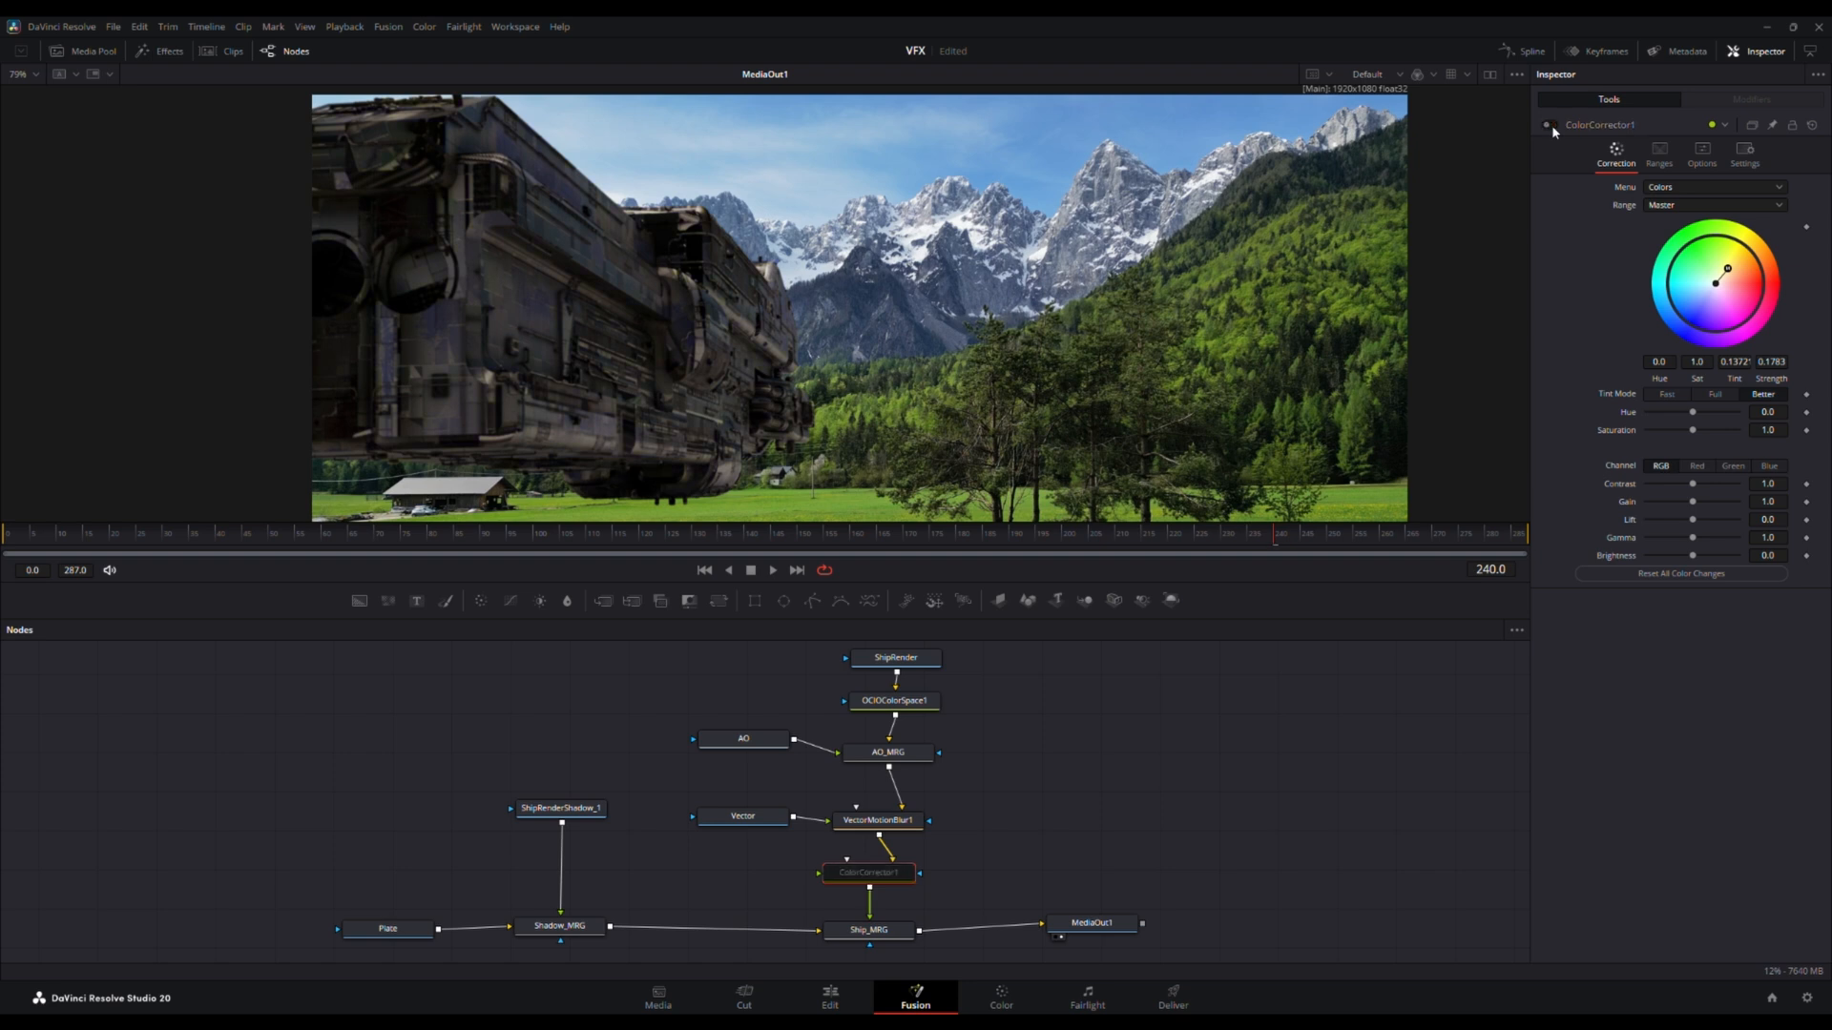
{"action": "left_click", "coordinate": [1552, 127]}
{"action": "left_click_drag", "start_coordinate": [1727, 270], "coordinate": [1722, 278]}
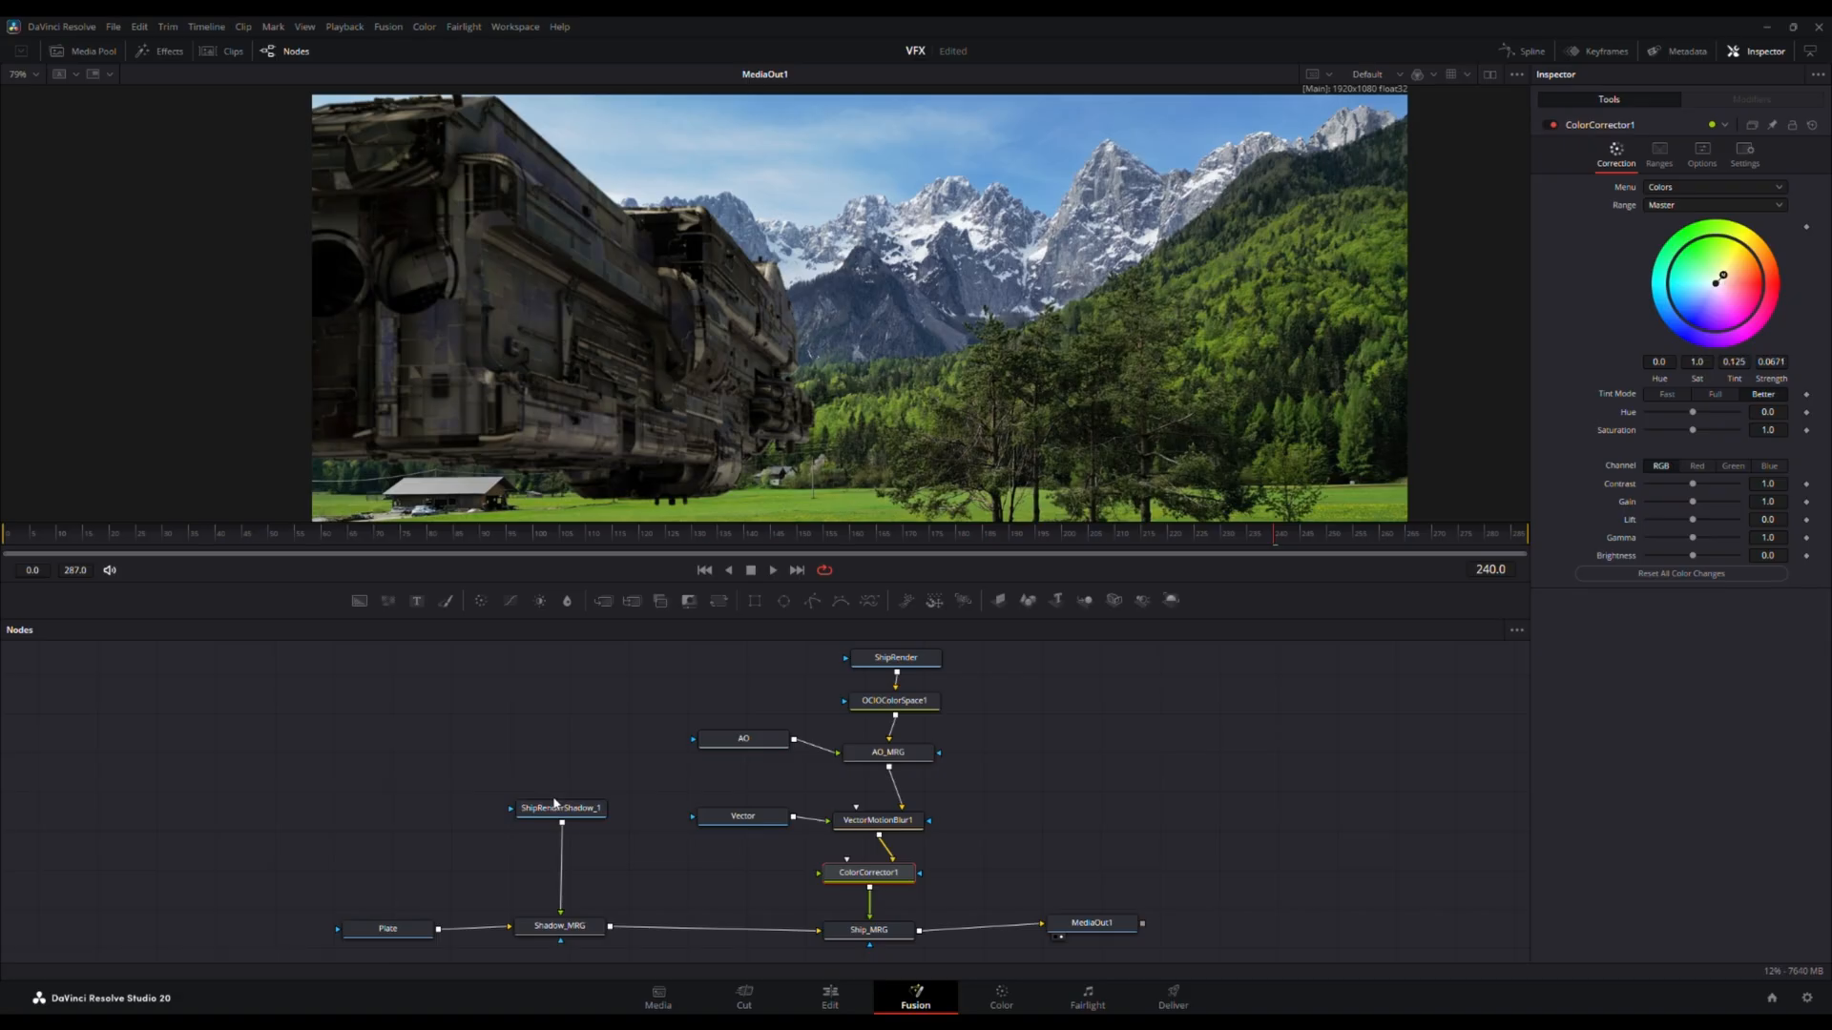
- Insert a Color Corrector node between ShipRenderShadow_1 and Shadow_MRG, and move both shadow nodes up to leave room above Shadow_MRG
{"action": "left_click", "coordinate": [441, 846]}
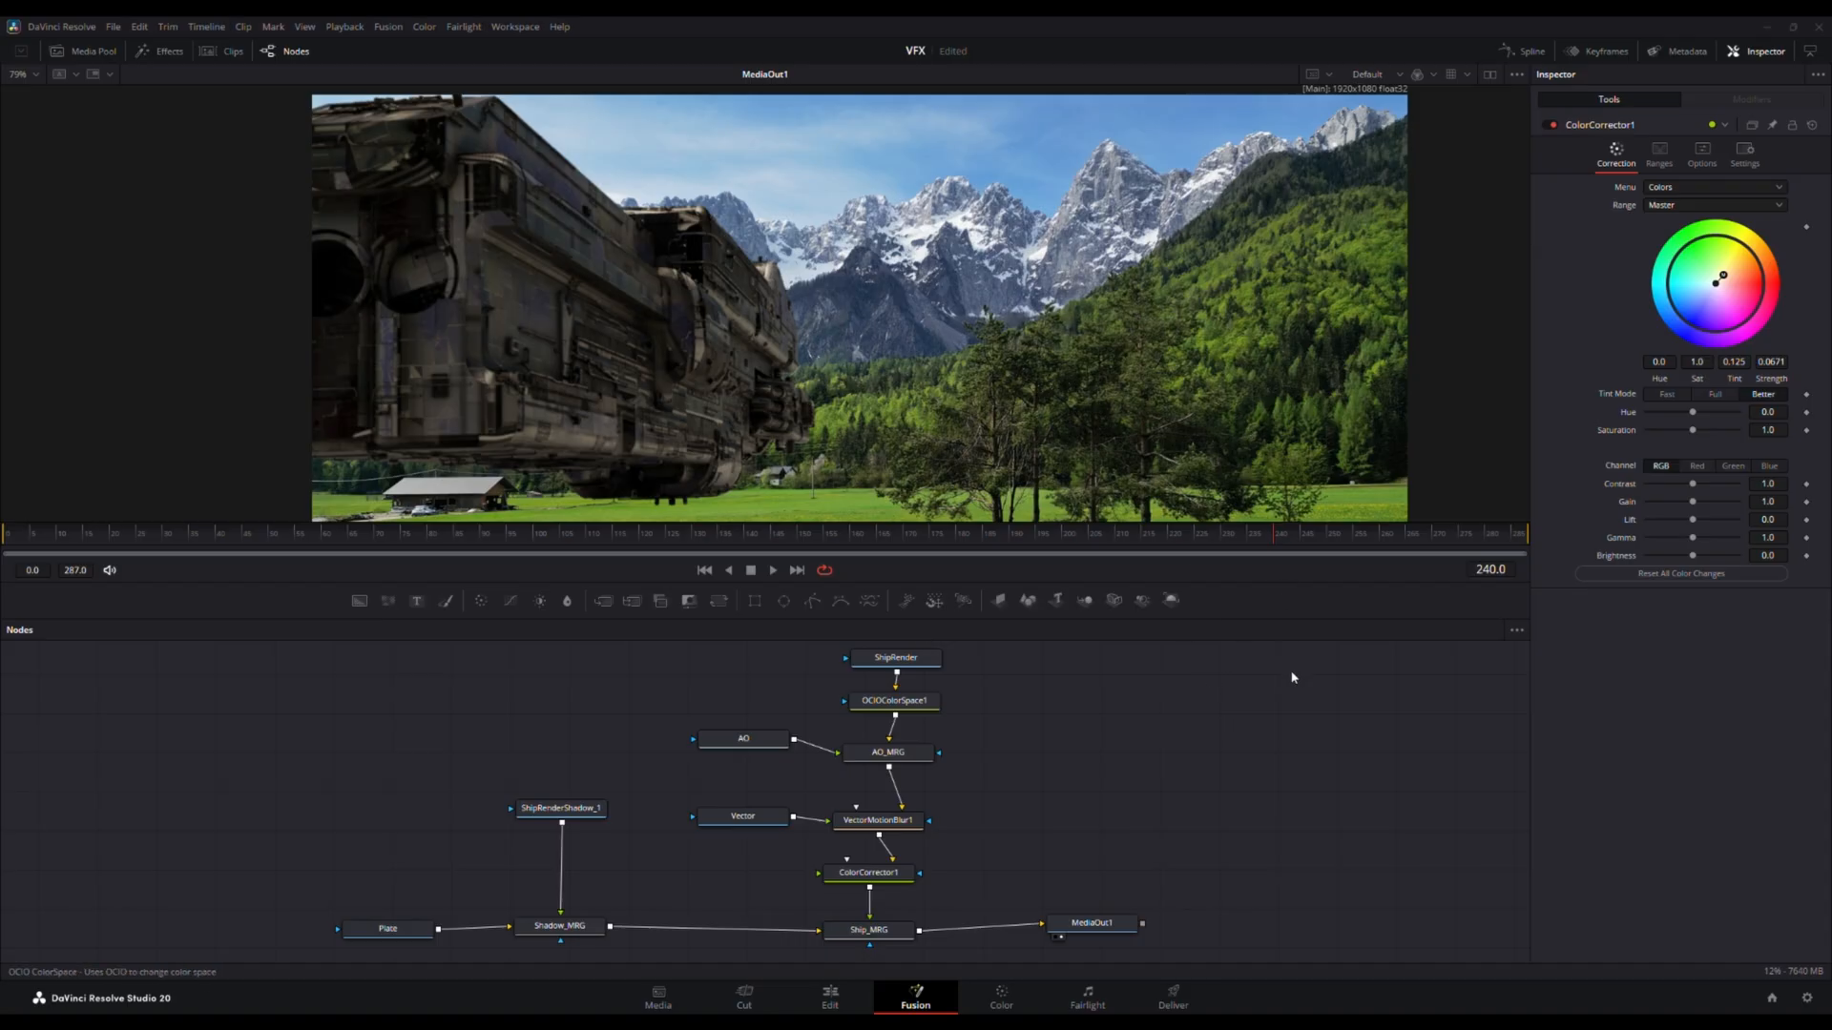
{"action": "key", "text": "Return"}
{"action": "left_click_drag", "start_coordinate": [440, 846], "coordinate": [561, 870]}
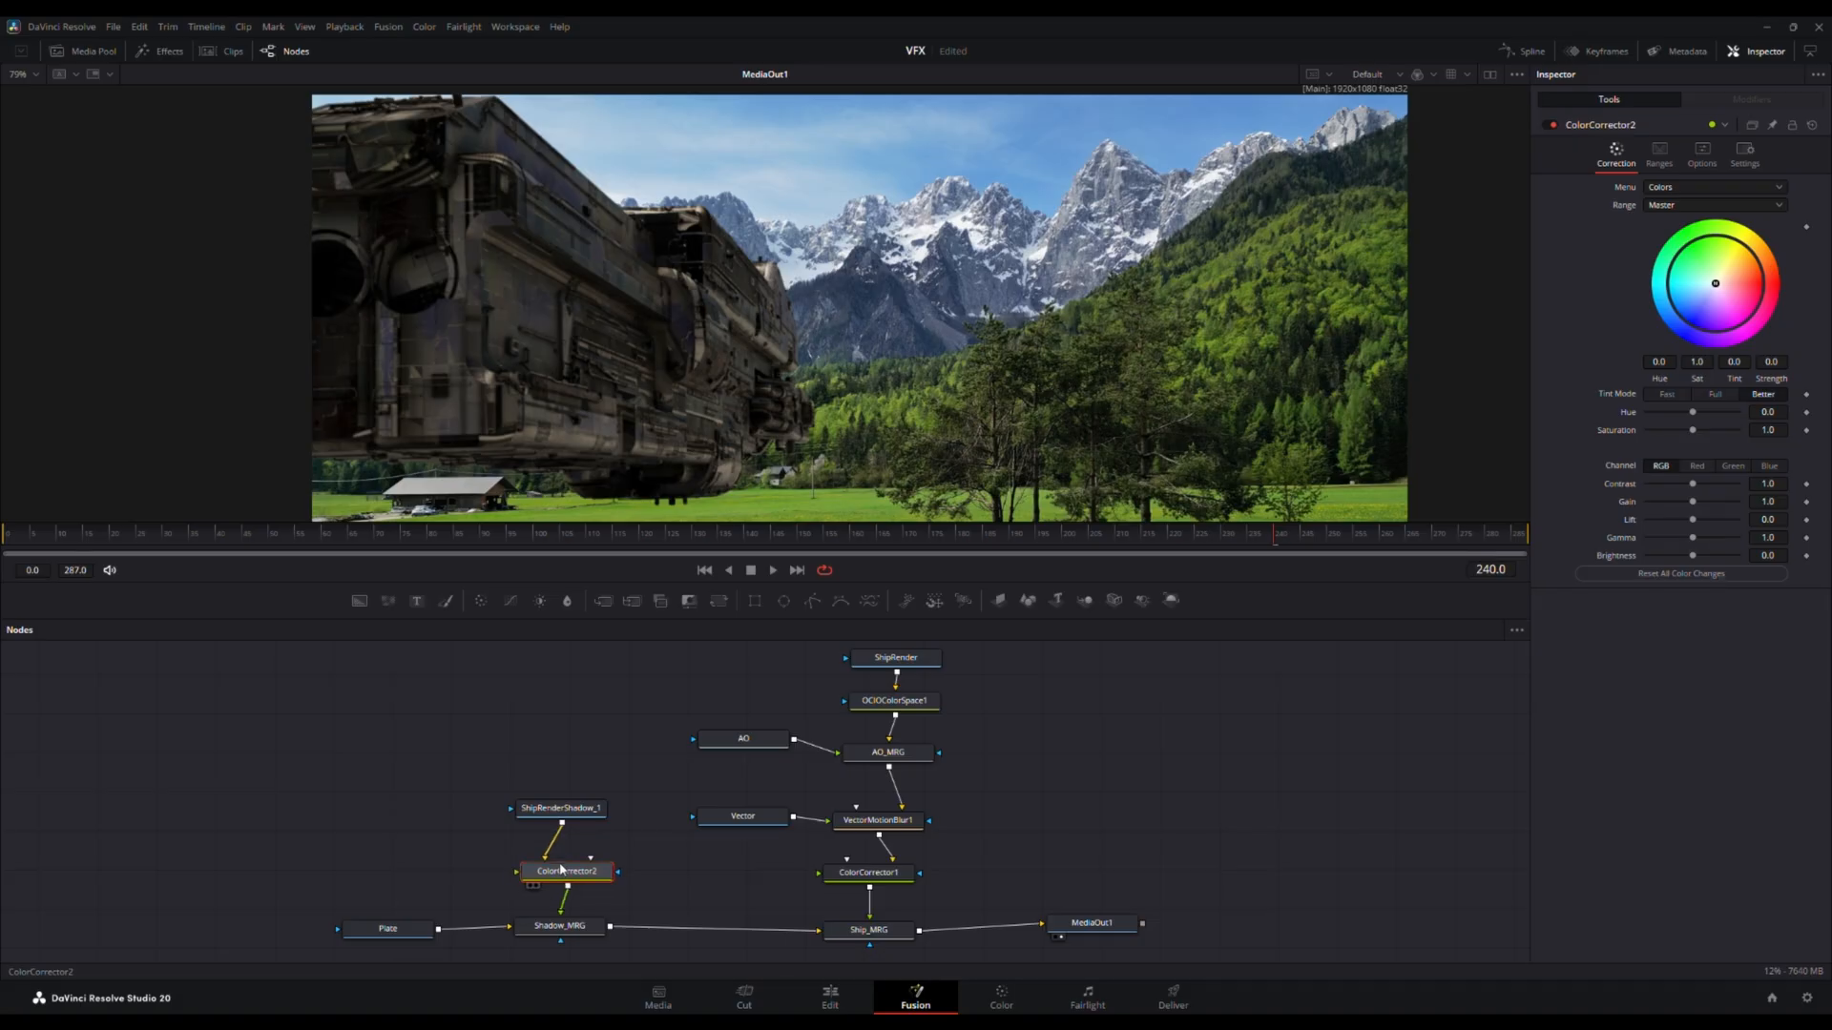
{"action": "left_click_drag", "start_coordinate": [636, 452], "coordinate": [665, 286]}
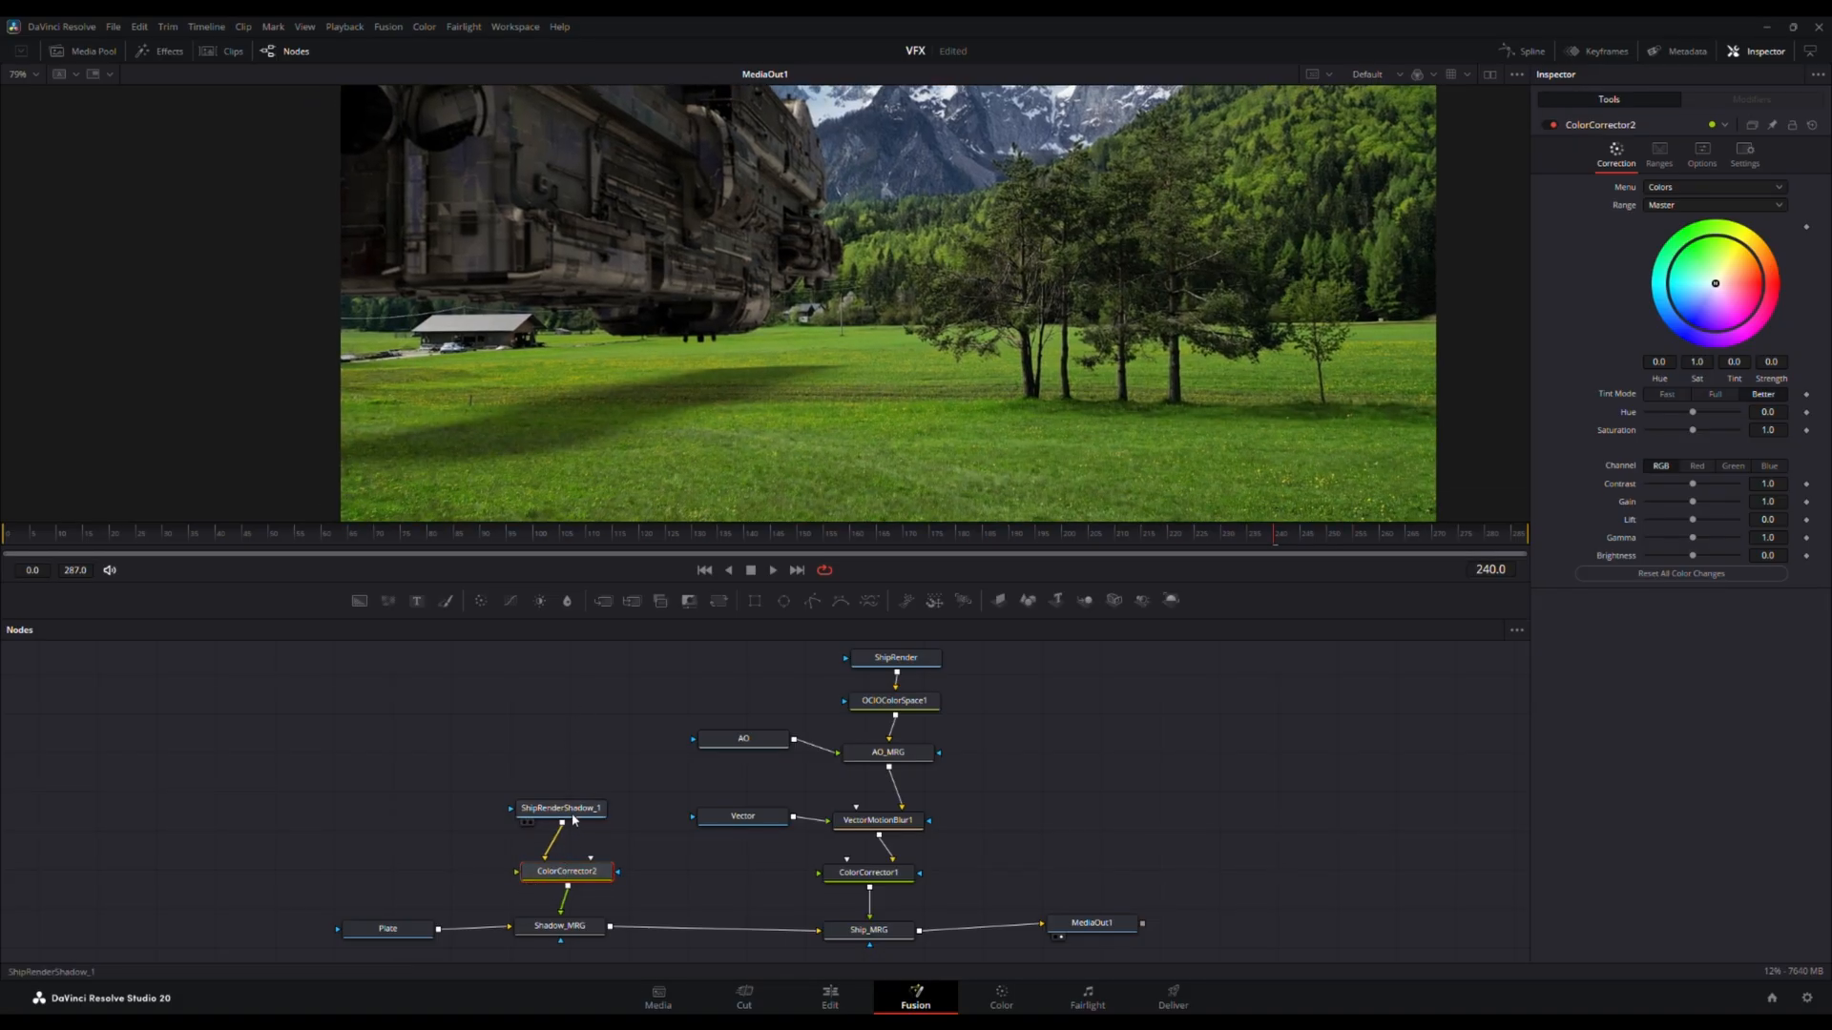
{"action": "left_click_drag", "start_coordinate": [575, 818], "coordinate": [588, 769]}
{"action": "left_click_drag", "start_coordinate": [569, 873], "coordinate": [570, 810]}
- Insert a Blur node between ColorCorrector2 and Shadow_MRG and raise its blur size slightly to soften the ship's shadow
{"action": "left_click", "coordinate": [477, 867]}
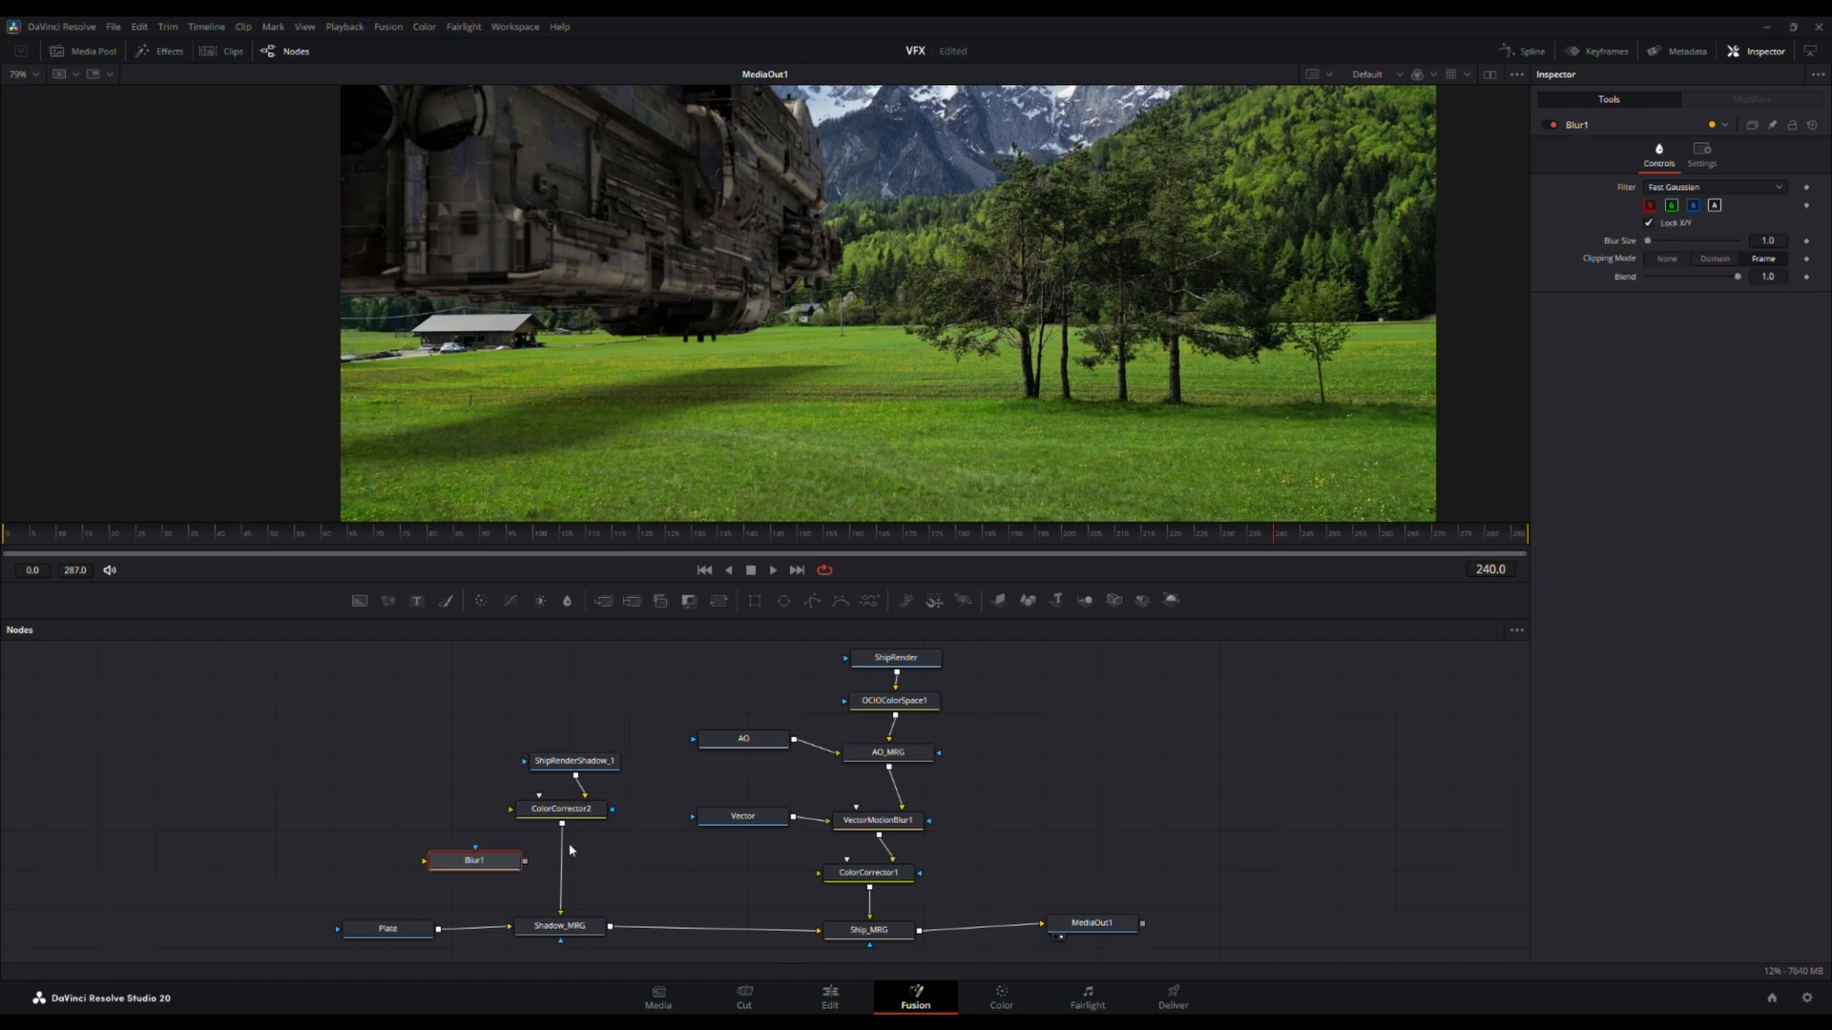
{"action": "left_click_drag", "start_coordinate": [479, 866], "coordinate": [564, 866]}
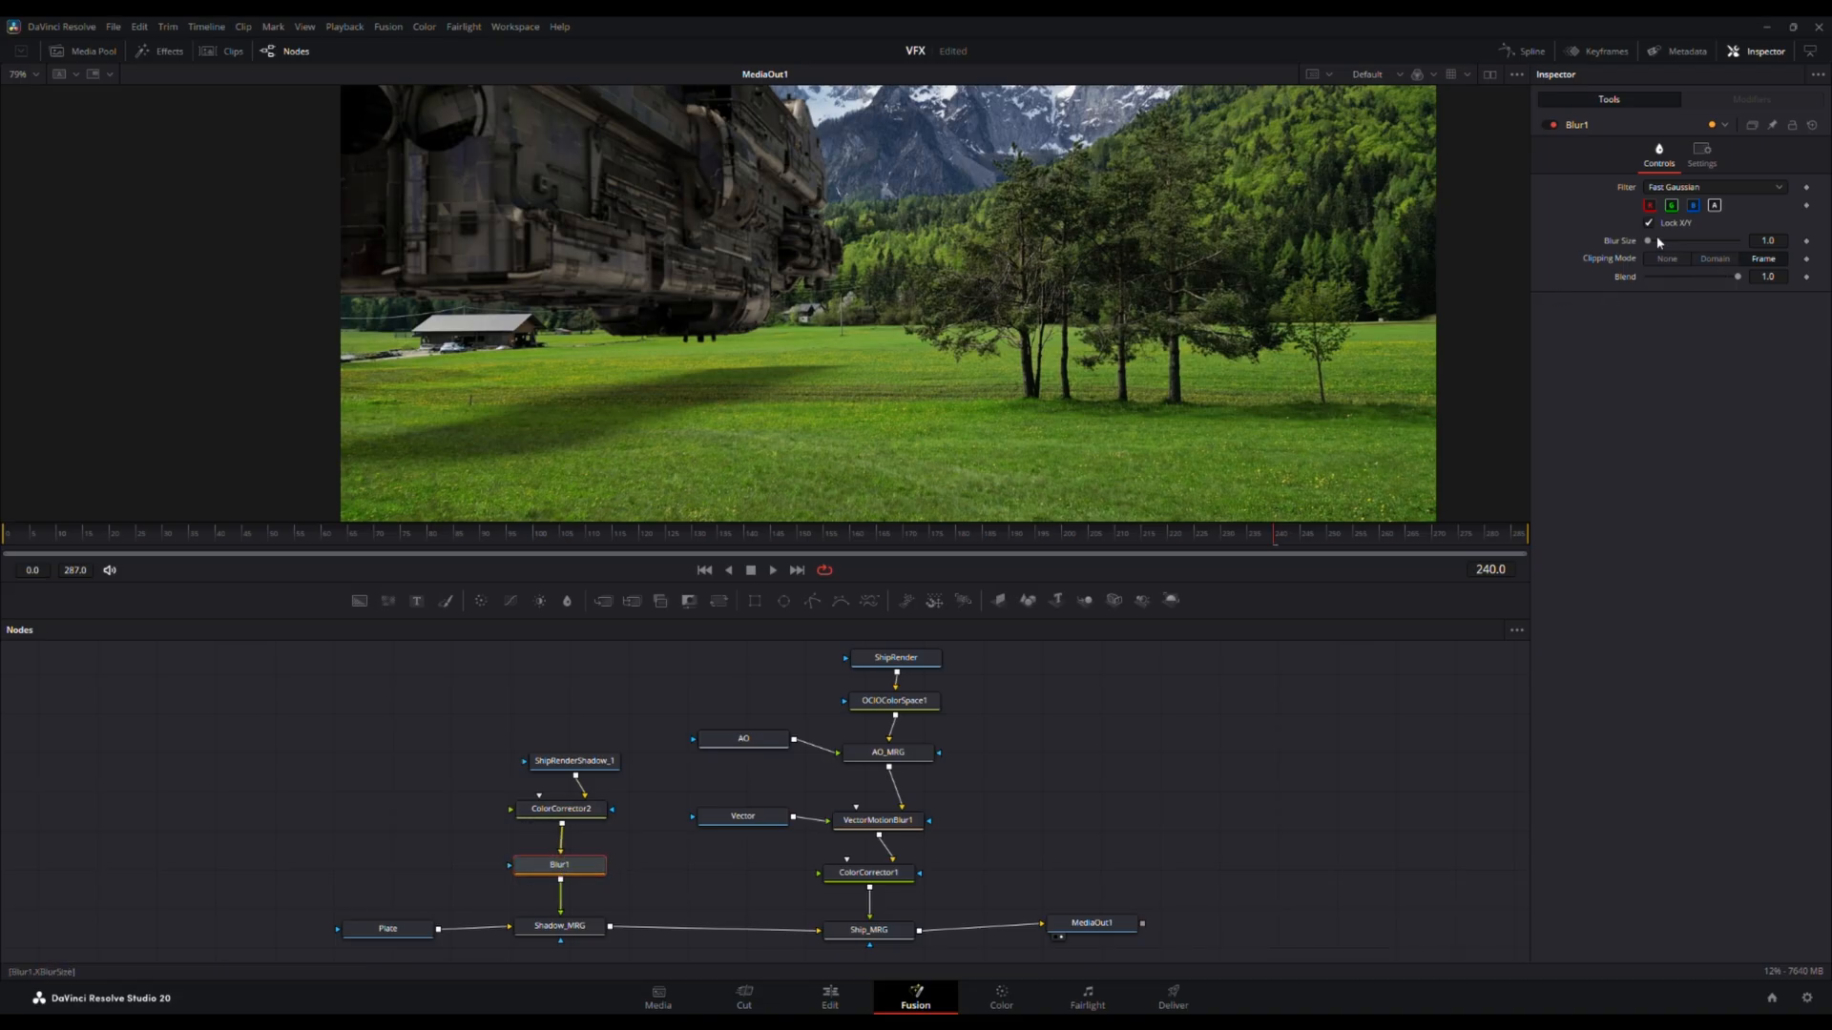
{"action": "left_click_drag", "start_coordinate": [1651, 242], "coordinate": [1655, 247]}
- Tint the ship's shadow toward warm yellow-orange in ColorCorrector2
{"action": "left_click", "coordinate": [584, 817]}
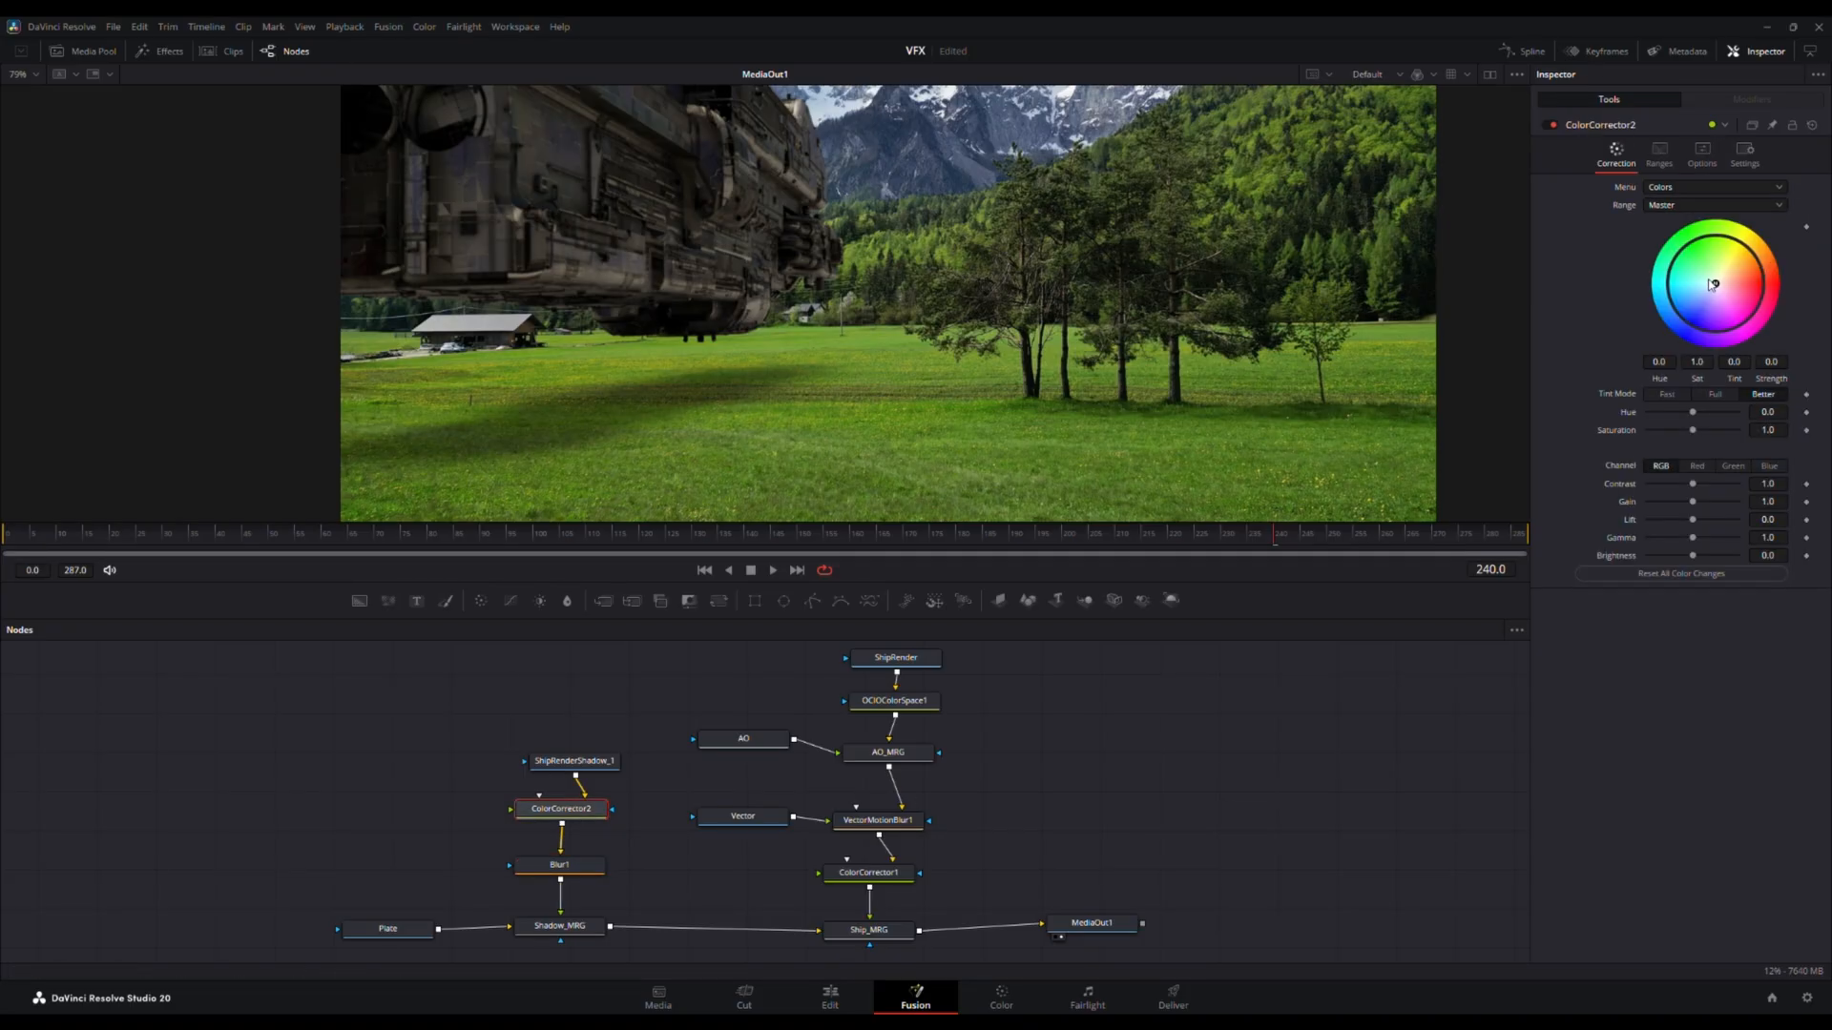
{"action": "mouse_move", "coordinate": [1715, 283]}
{"action": "left_mouse_down"}
{"action": "mouse_move", "coordinate": [1730, 259]}
{"action": "mouse_move", "coordinate": [1732, 304]}
{"action": "mouse_move", "coordinate": [1712, 252]}
{"action": "mouse_move", "coordinate": [1681, 272]}
{"action": "mouse_move", "coordinate": [1727, 281]}
{"action": "mouse_move", "coordinate": [1720, 255]}
{"action": "mouse_move", "coordinate": [1684, 270]}
{"action": "mouse_move", "coordinate": [1727, 275]}
{"action": "left_mouse_up"}
- Compare the ship with ColorCorrector1 off and on, and shift its master tint from warm to a slight cool blue
{"action": "left_click", "coordinate": [853, 876]}
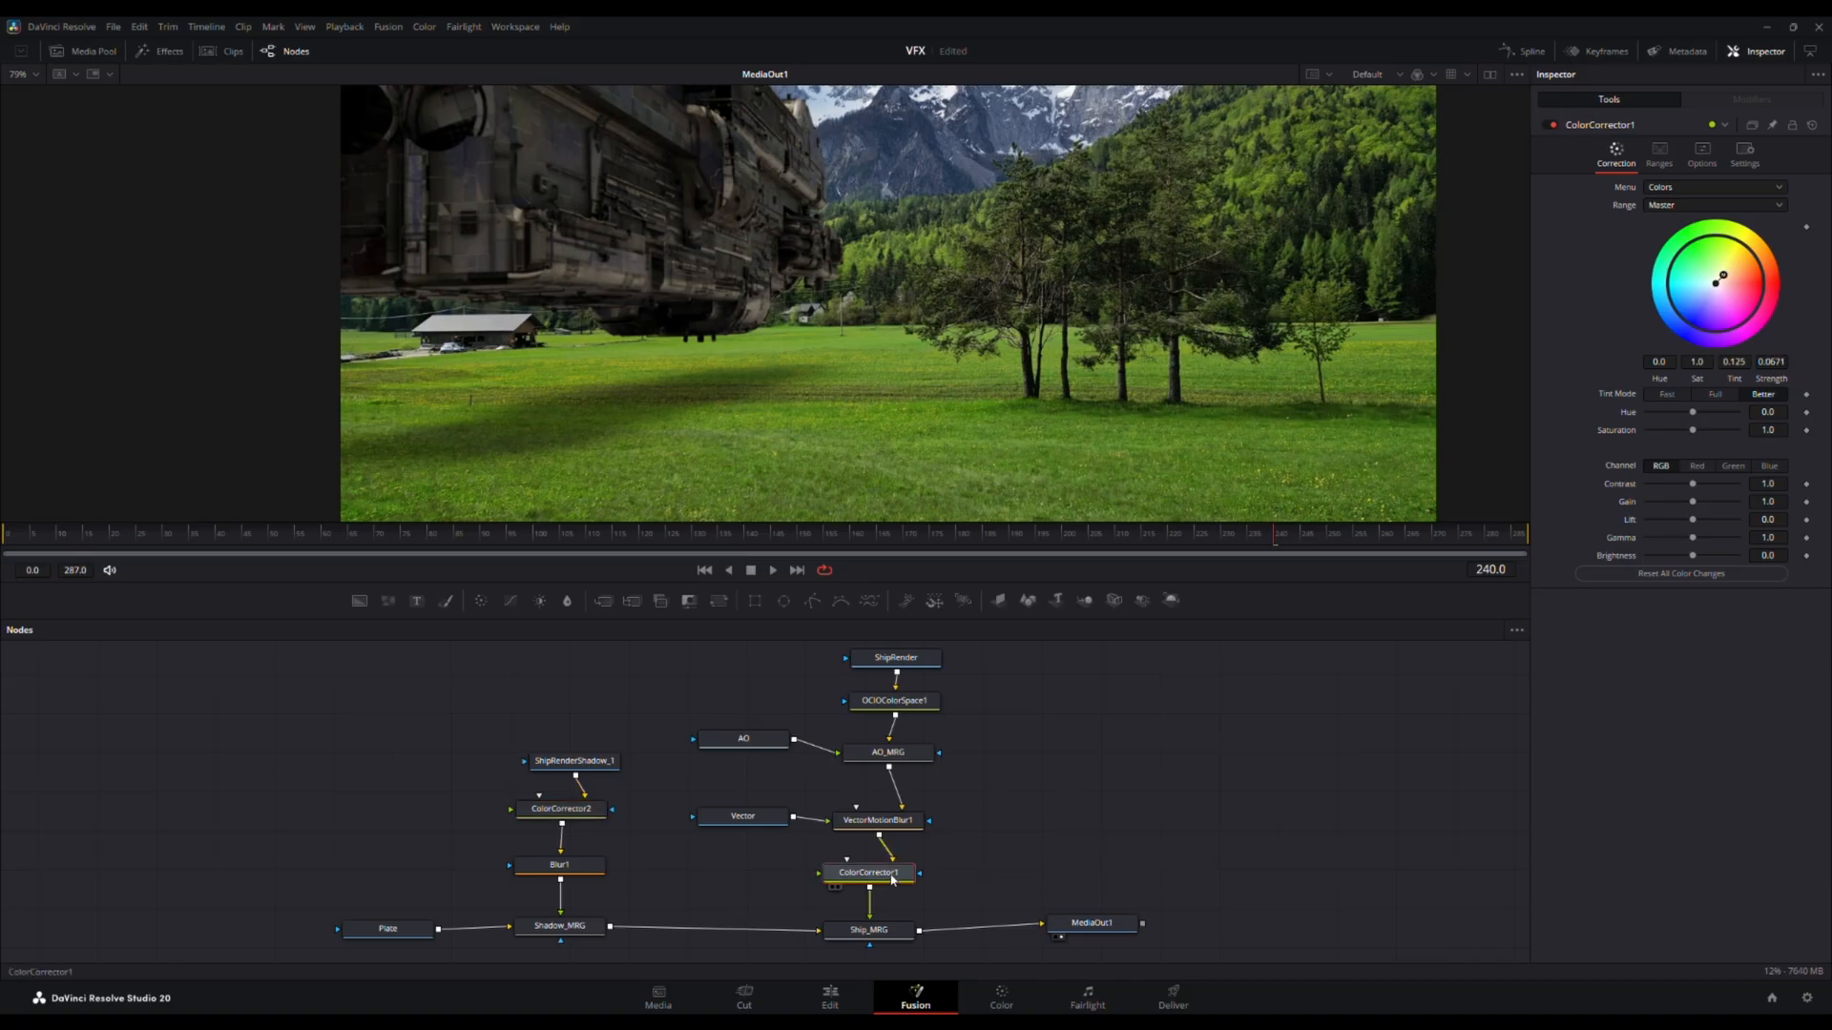
{"action": "left_click", "coordinate": [1550, 125]}
{"action": "left_click", "coordinate": [1549, 125]}
{"action": "left_click", "coordinate": [1549, 125]}
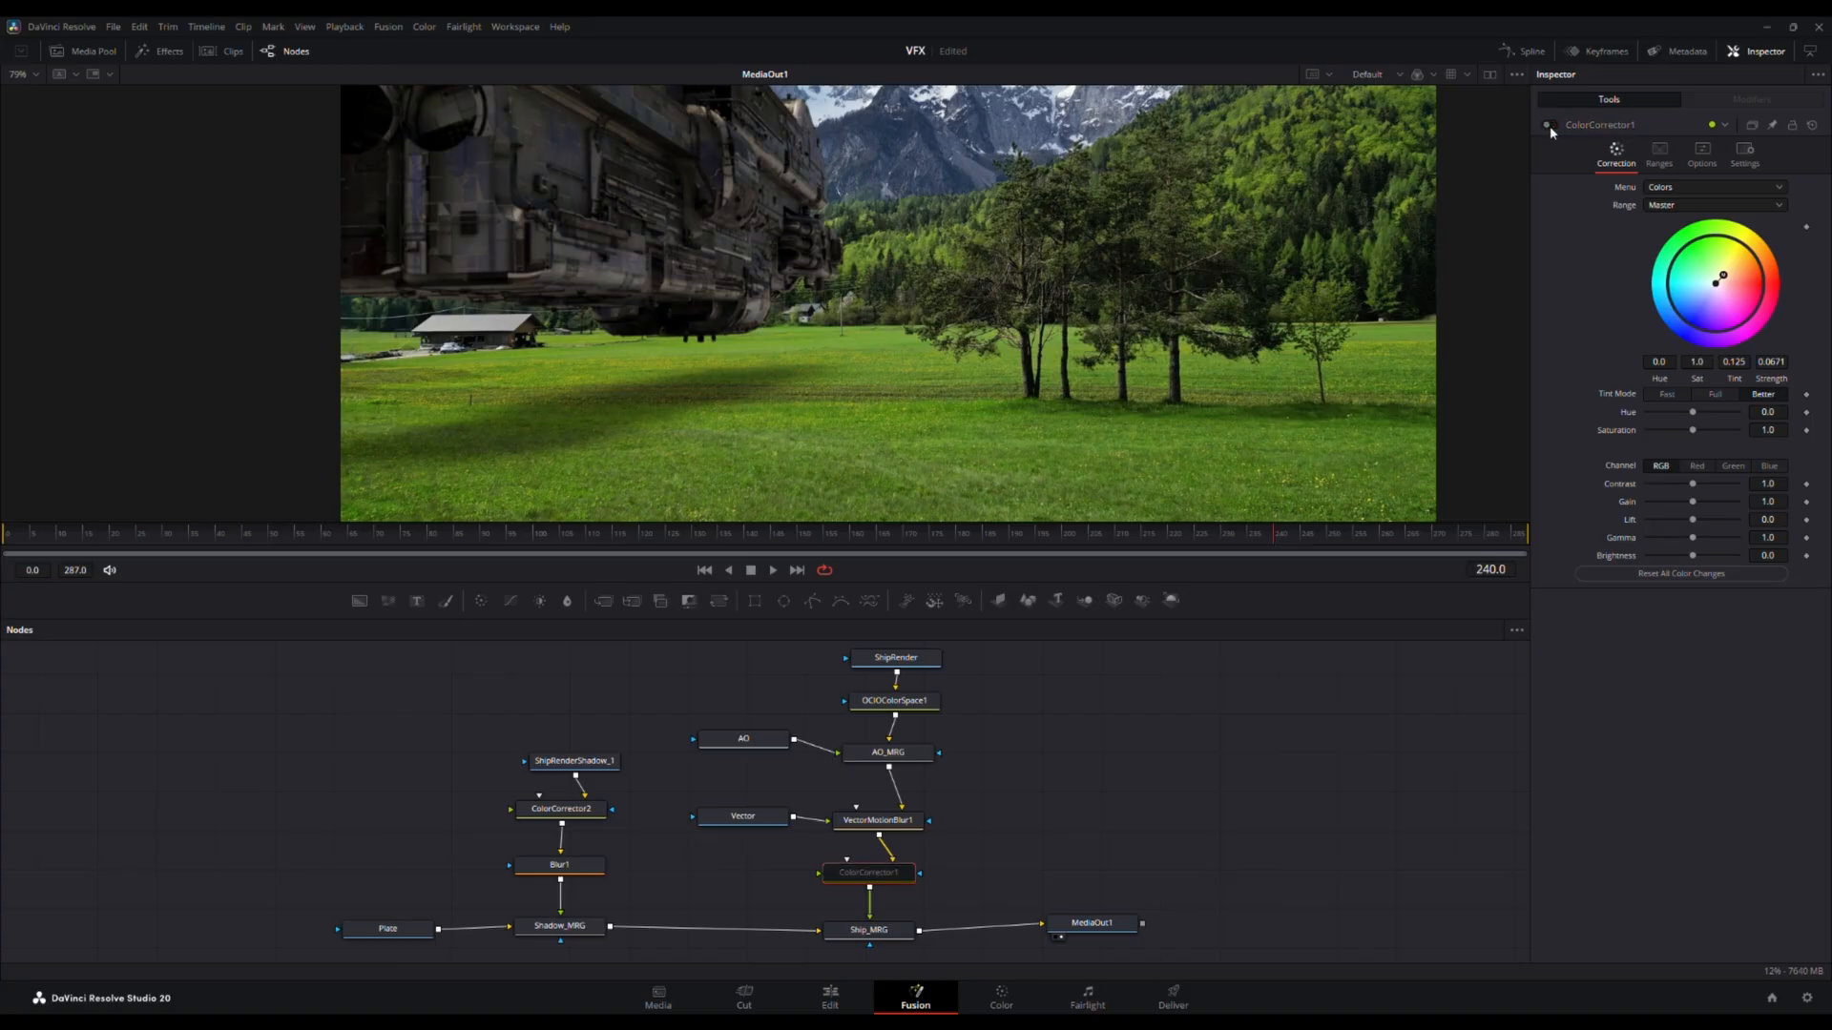
{"action": "left_click", "coordinate": [1549, 125]}
{"action": "left_click", "coordinate": [1549, 125]}
{"action": "left_click", "coordinate": [1549, 125]}
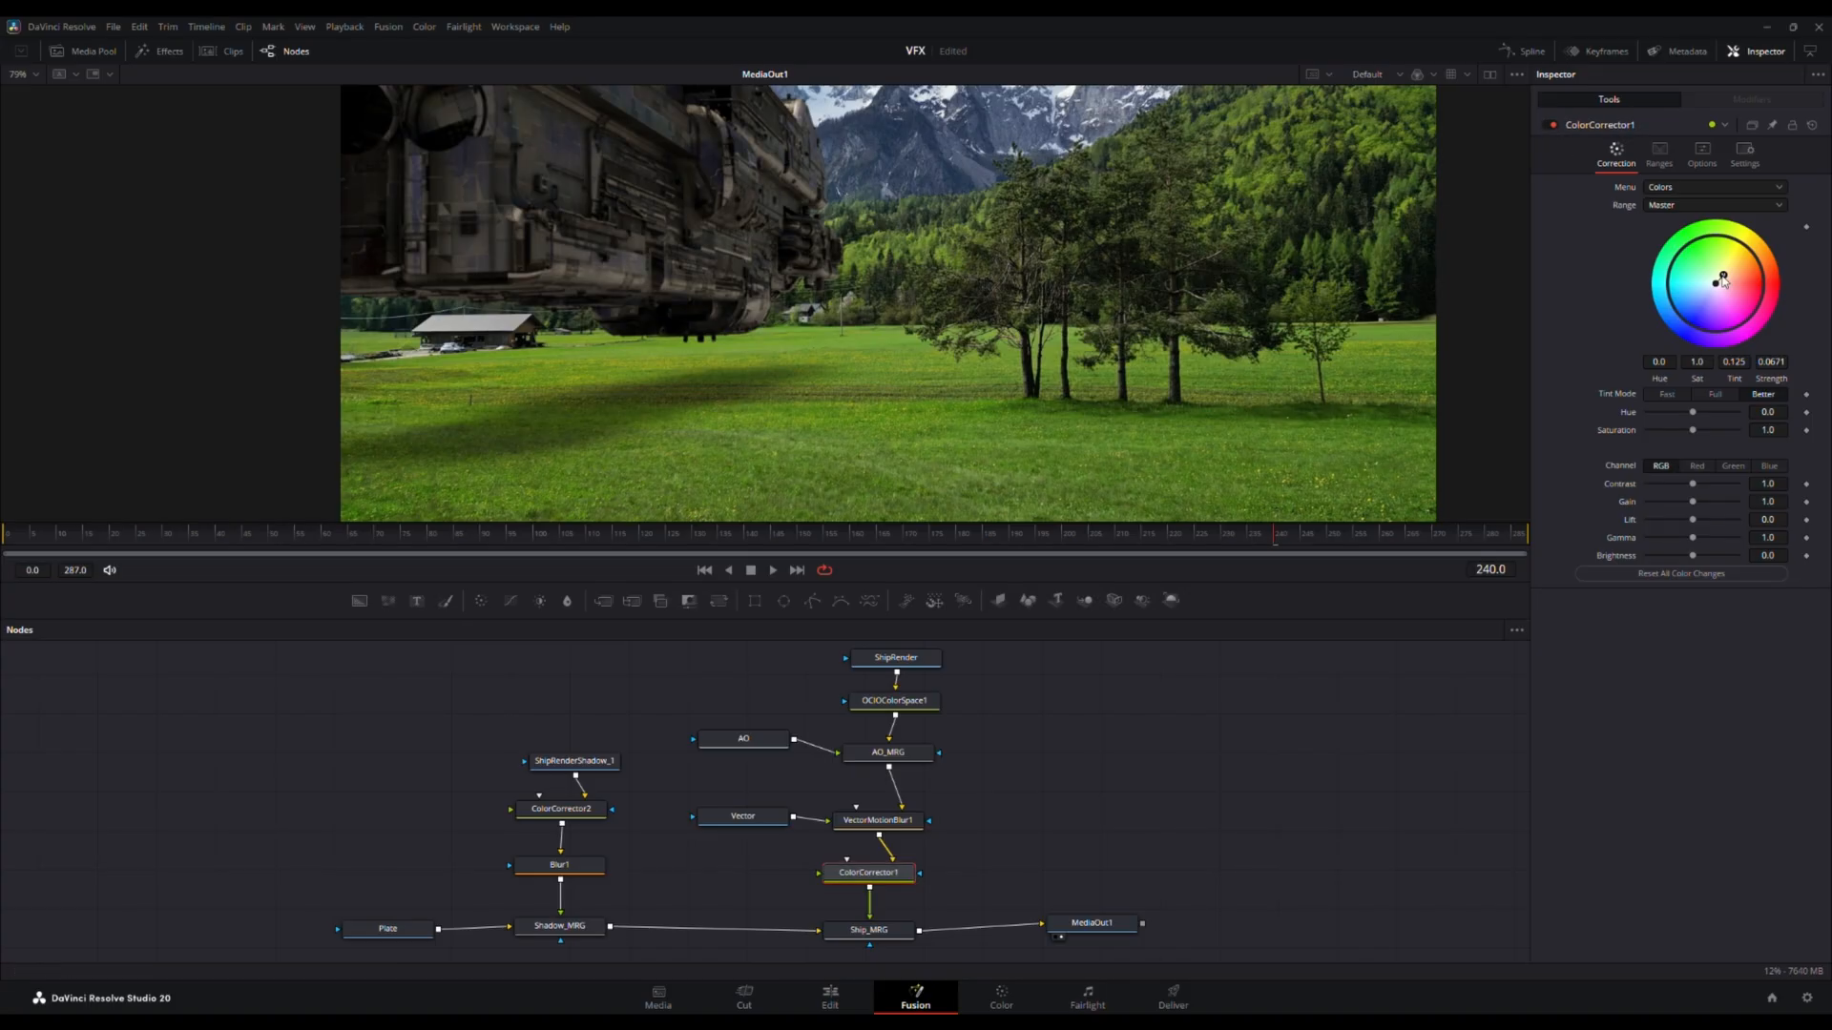
{"action": "mouse_move", "coordinate": [1724, 281]}
{"action": "left_mouse_down"}
{"action": "mouse_move", "coordinate": [1688, 308]}
{"action": "mouse_move", "coordinate": [1705, 284]}
{"action": "left_mouse_up"}
- Shift ColorCorrector2's shadow tint to a cool blue of -0.4098 with strength 0.0396, and compare it switched off and on
{"action": "left_click", "coordinate": [563, 809]}
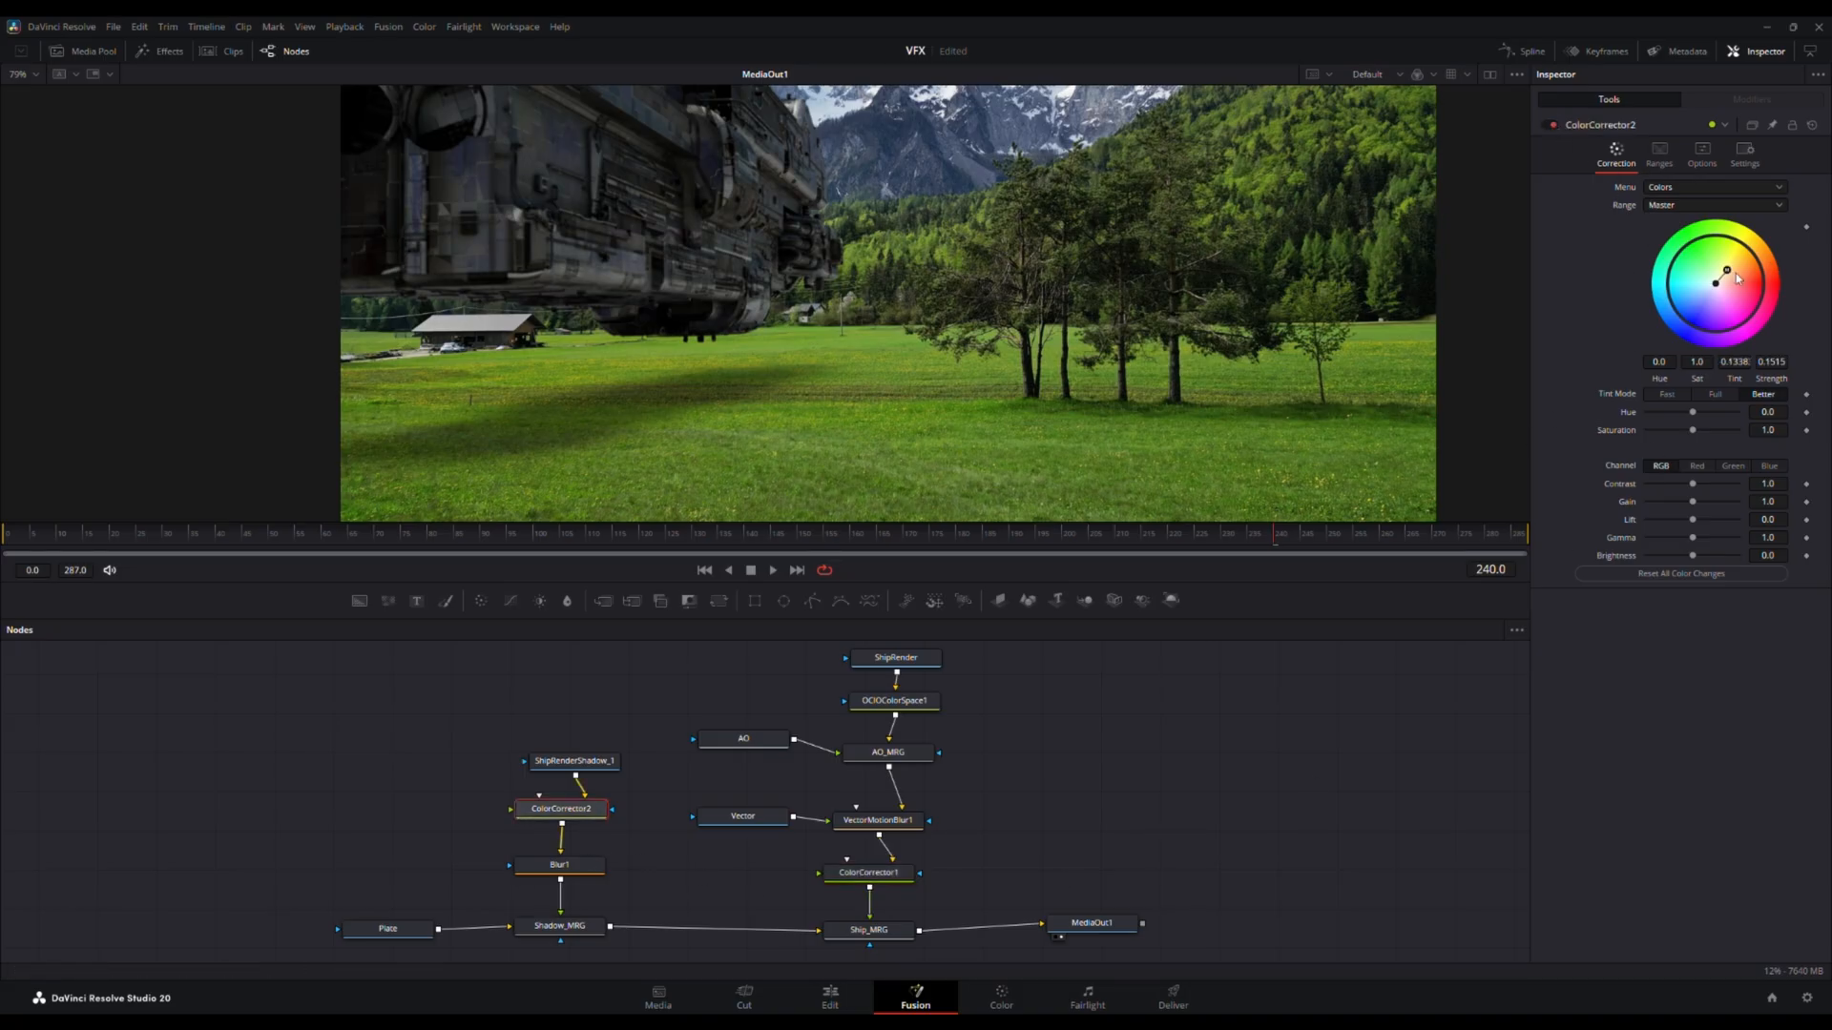
{"action": "mouse_move", "coordinate": [1727, 271]}
{"action": "left_mouse_down"}
{"action": "mouse_move", "coordinate": [1703, 328]}
{"action": "mouse_move", "coordinate": [1710, 294]}
{"action": "left_mouse_up"}
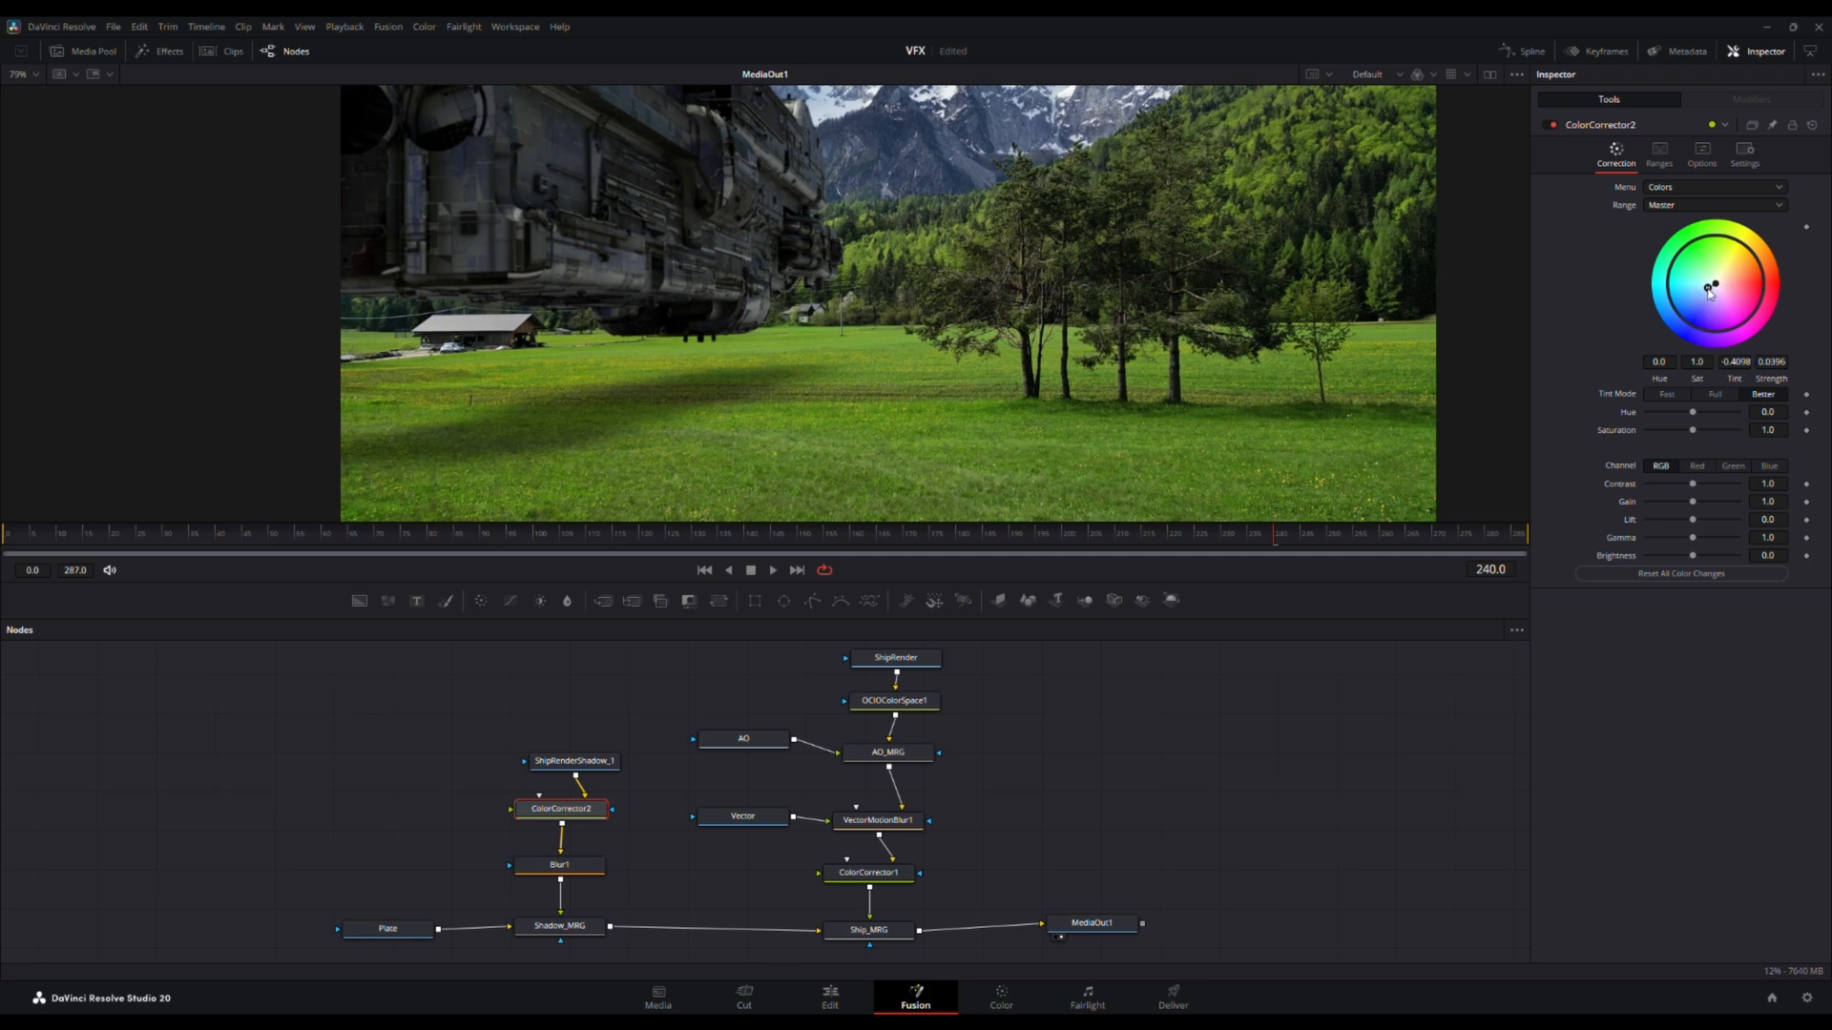
{"action": "left_click", "coordinate": [1550, 126]}
{"action": "left_click", "coordinate": [1550, 126]}
{"action": "left_click", "coordinate": [1550, 126]}
{"action": "left_click", "coordinate": [1550, 126]}
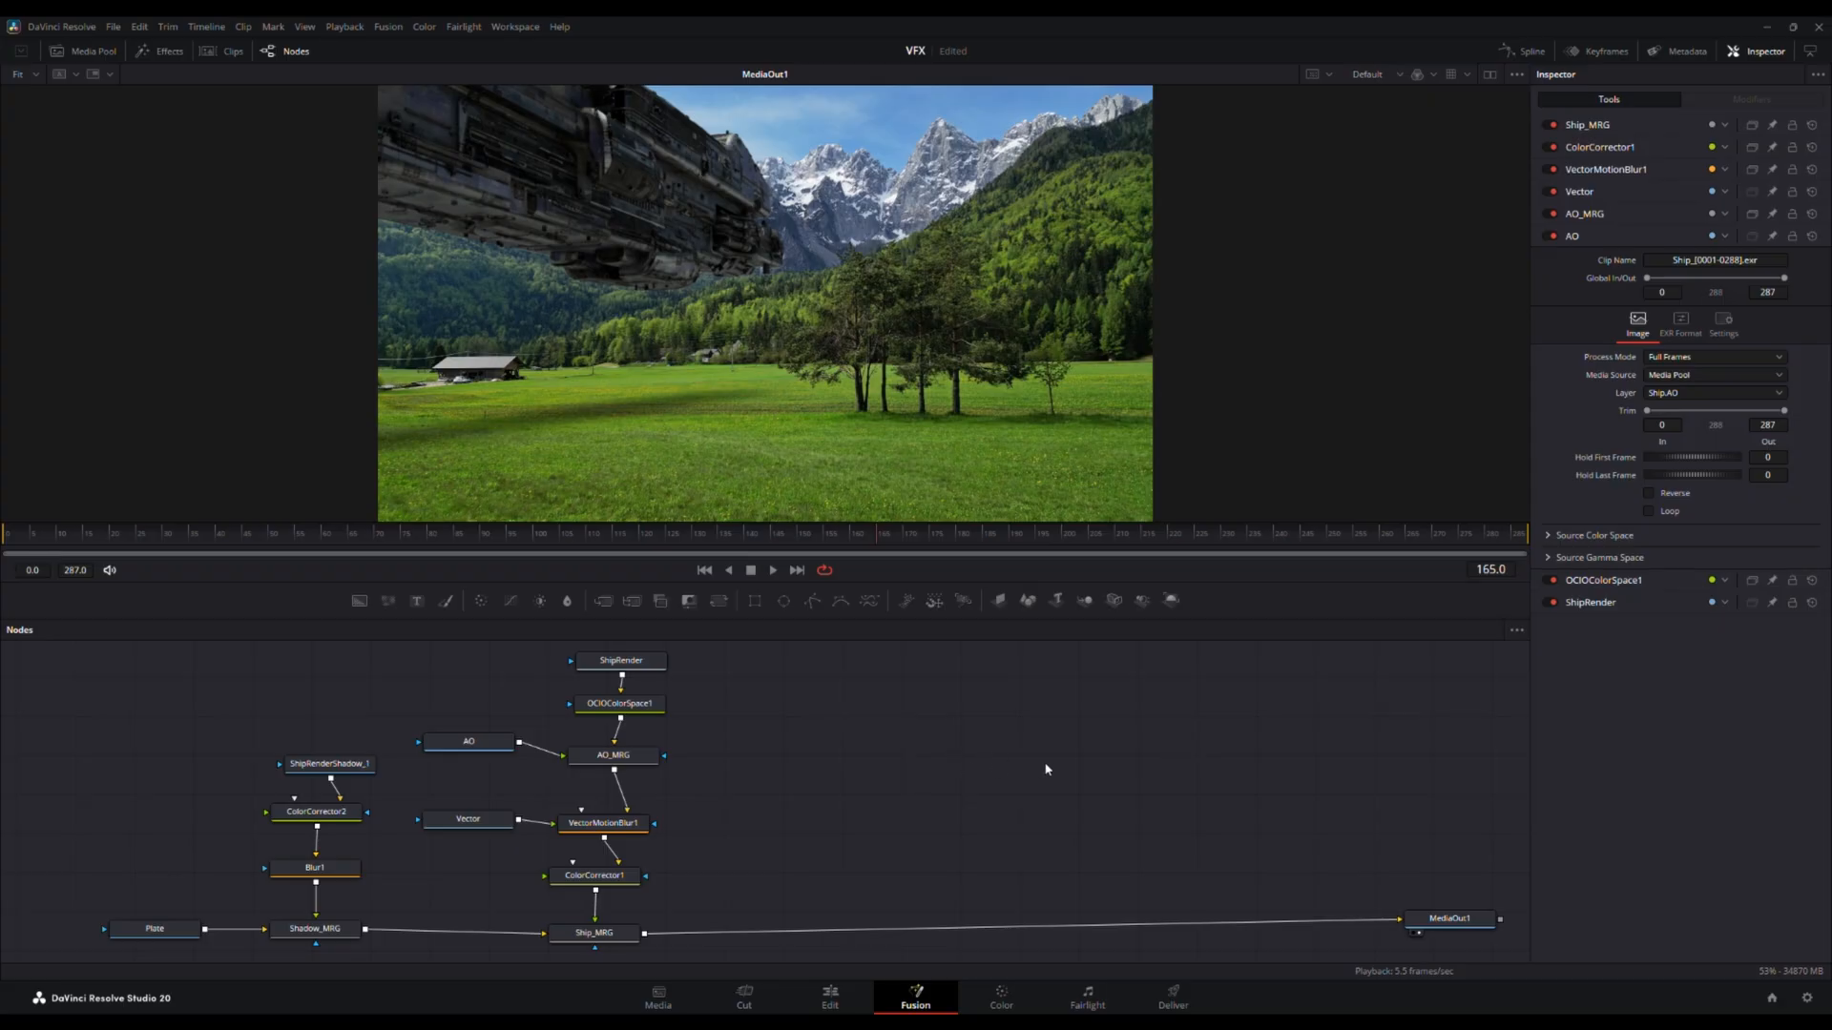
- Add a Color Corrector node and insert it between Ship_MRG and MediaOut1 to grade the whole composite
{"action": "left_click", "coordinate": [1449, 919]}
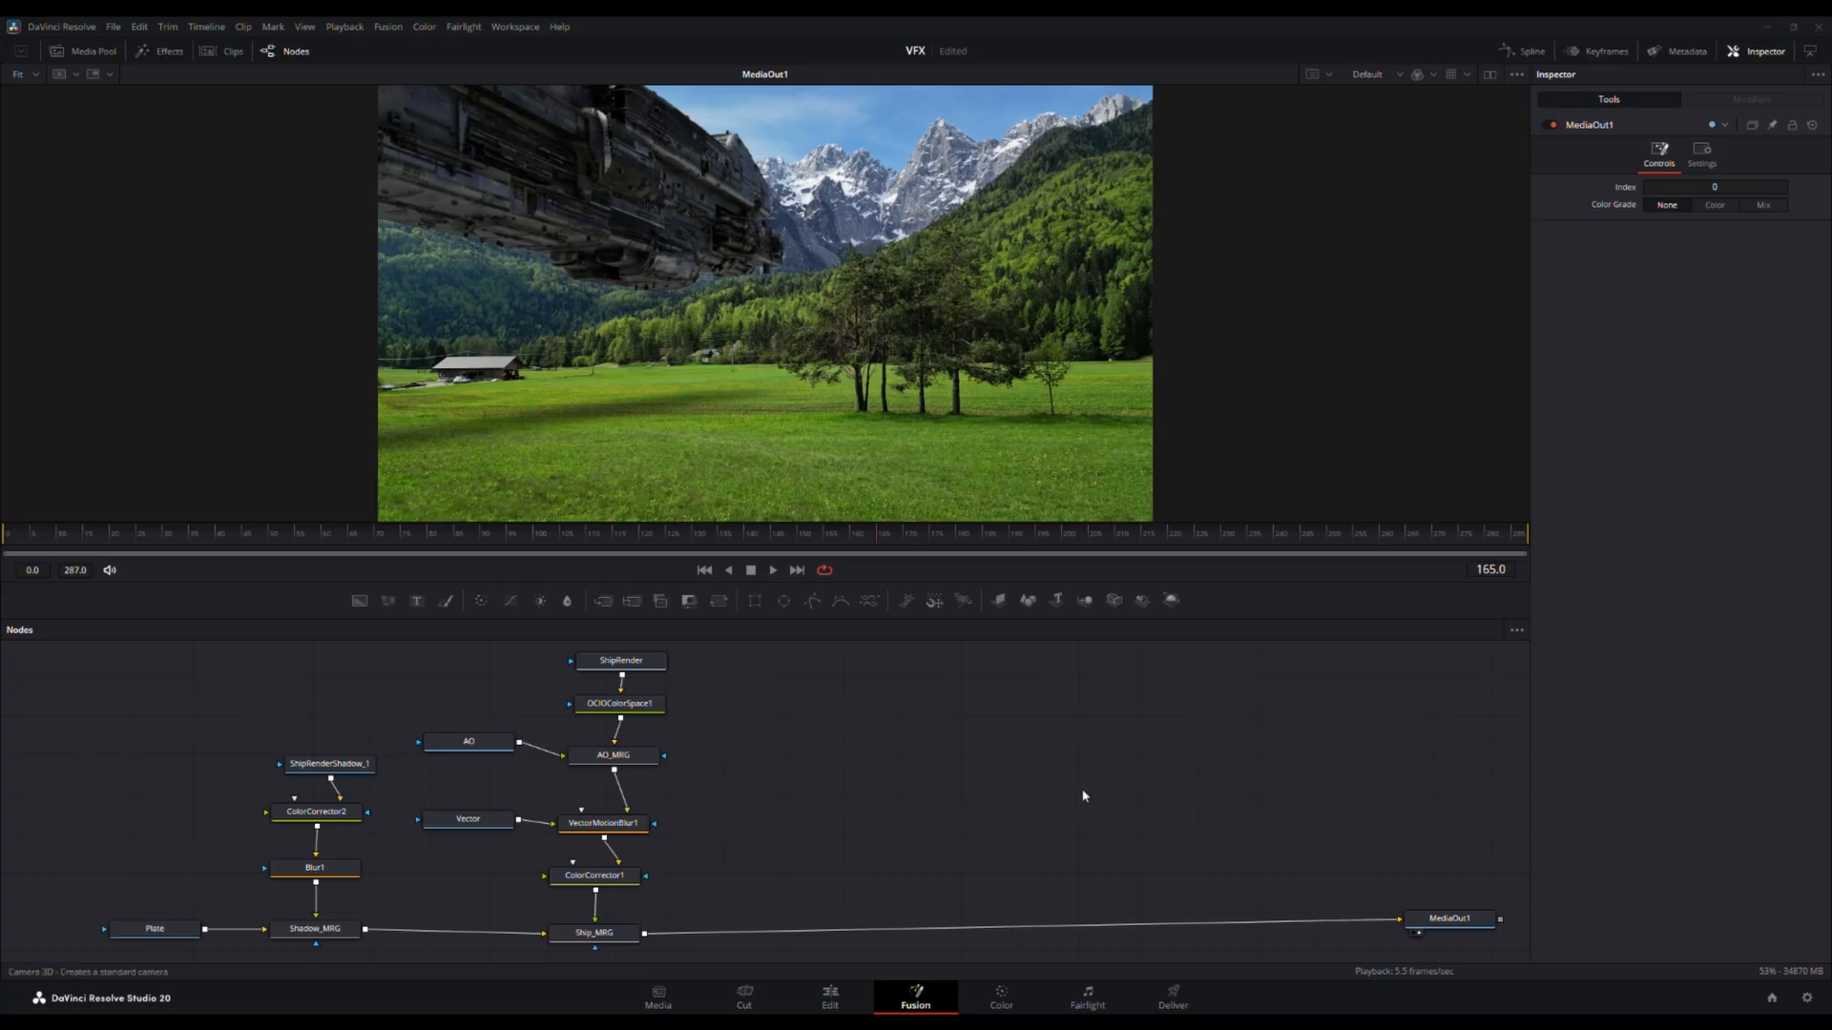
{"action": "key", "text": "c"}
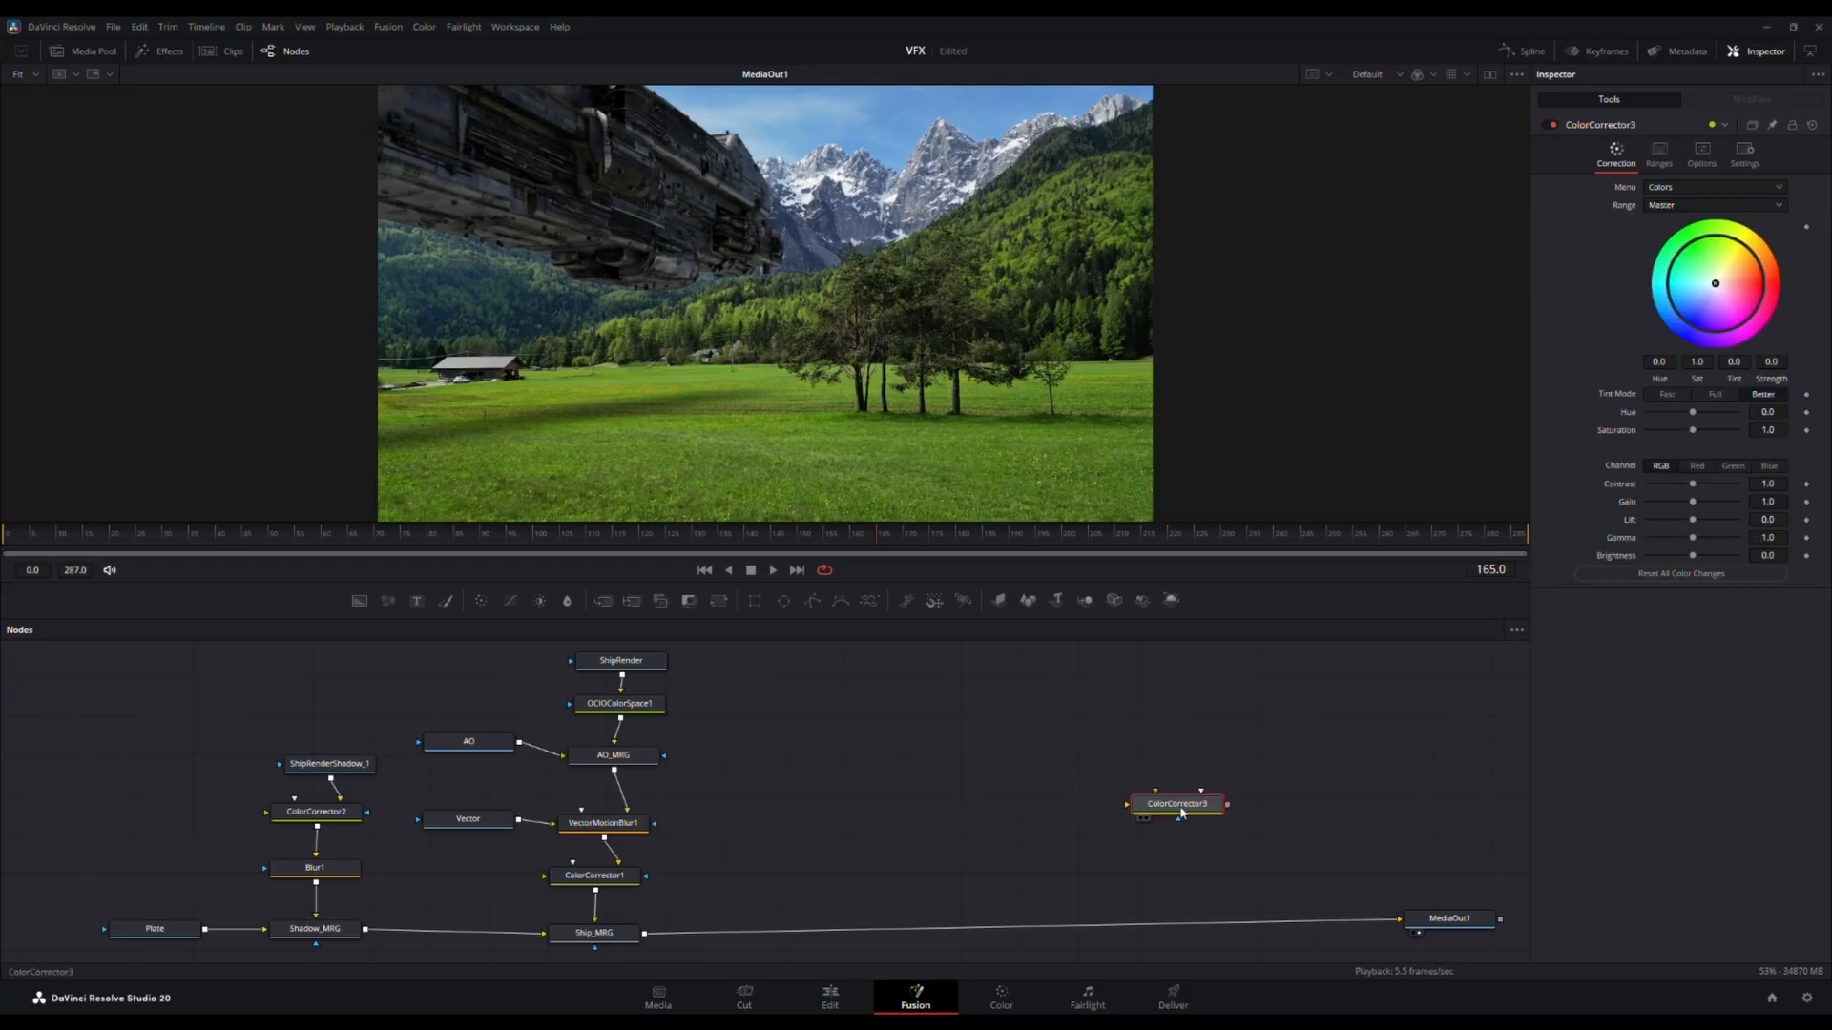
{"action": "left_click_drag", "start_coordinate": [1180, 813], "coordinate": [756, 934]}
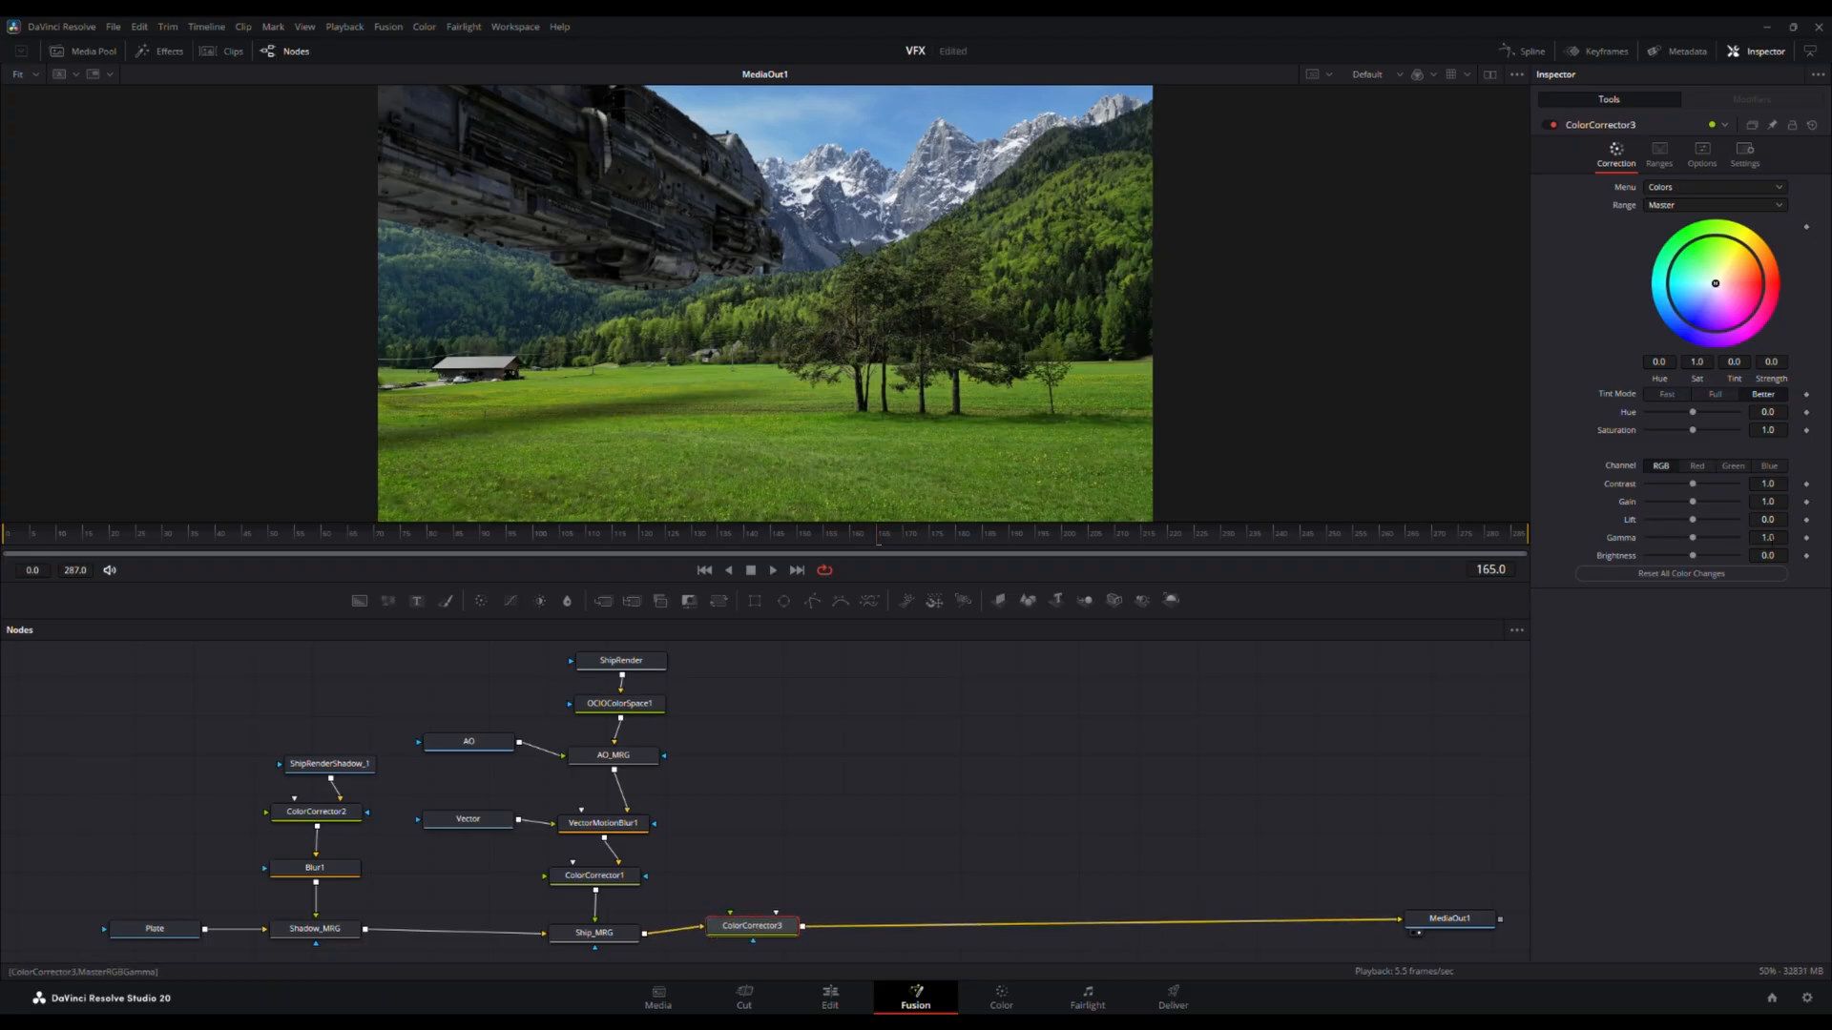
- Set ColorCorrector3's contrast to 0.979, gain to 0.869 and lift to -0.021, and compare it switched off and on
{"action": "left_click_drag", "start_coordinate": [1768, 484], "coordinate": [1780, 483]}
{"action": "left_click_drag", "start_coordinate": [1694, 484], "coordinate": [1691, 484]}
{"action": "left_click_drag", "start_coordinate": [1692, 502], "coordinate": [1685, 502]}
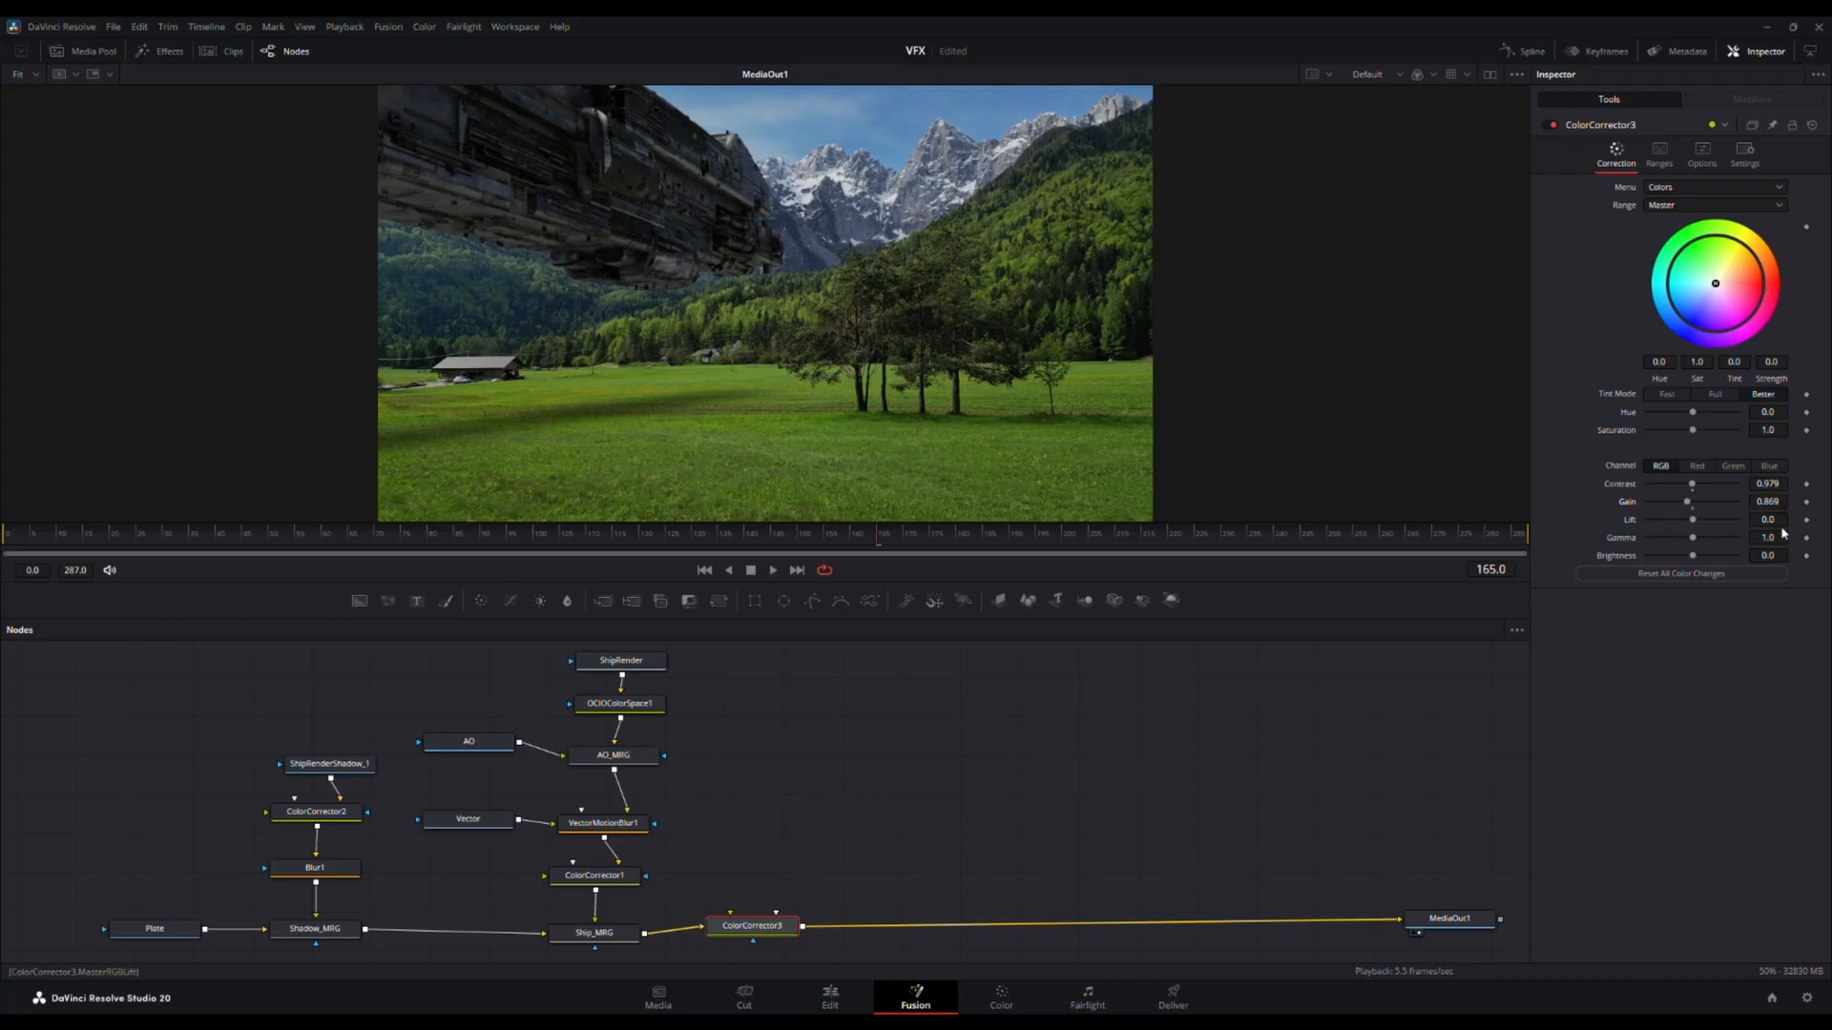
{"action": "left_click_drag", "start_coordinate": [1767, 520], "coordinate": [1754, 520]}
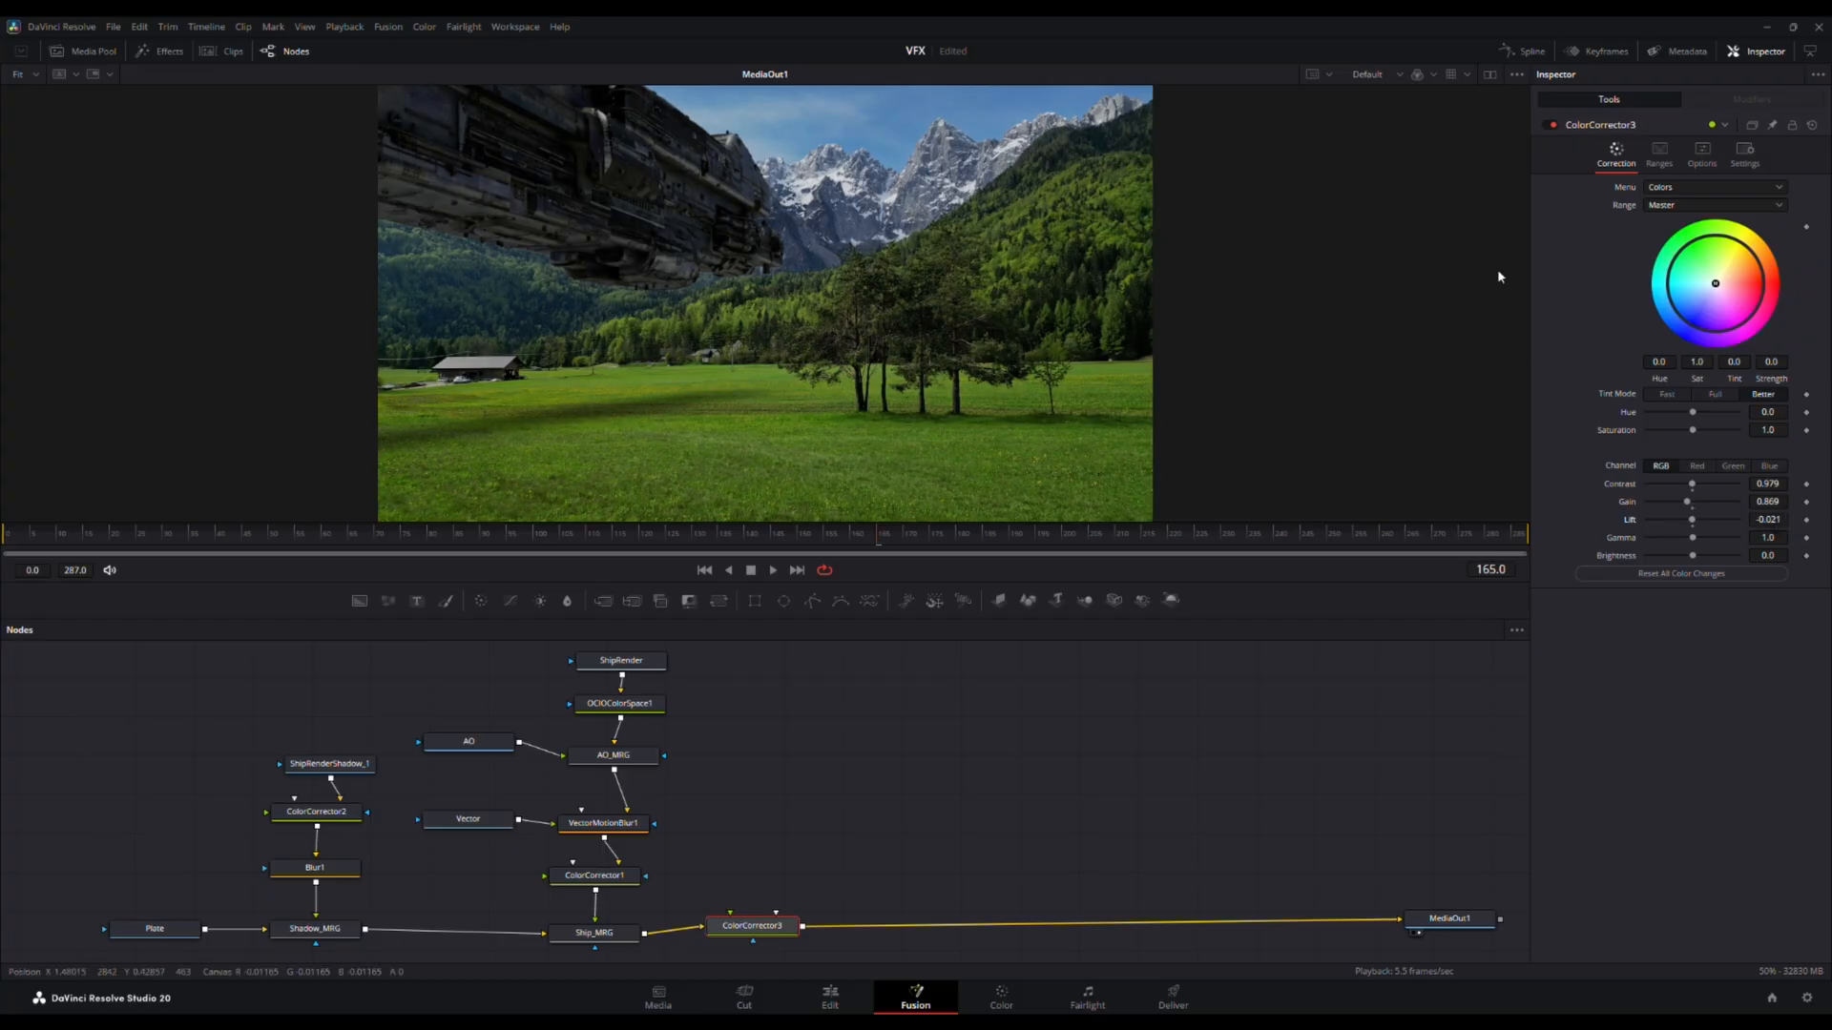
{"action": "left_click", "coordinate": [1548, 125]}
{"action": "left_click", "coordinate": [1551, 127]}
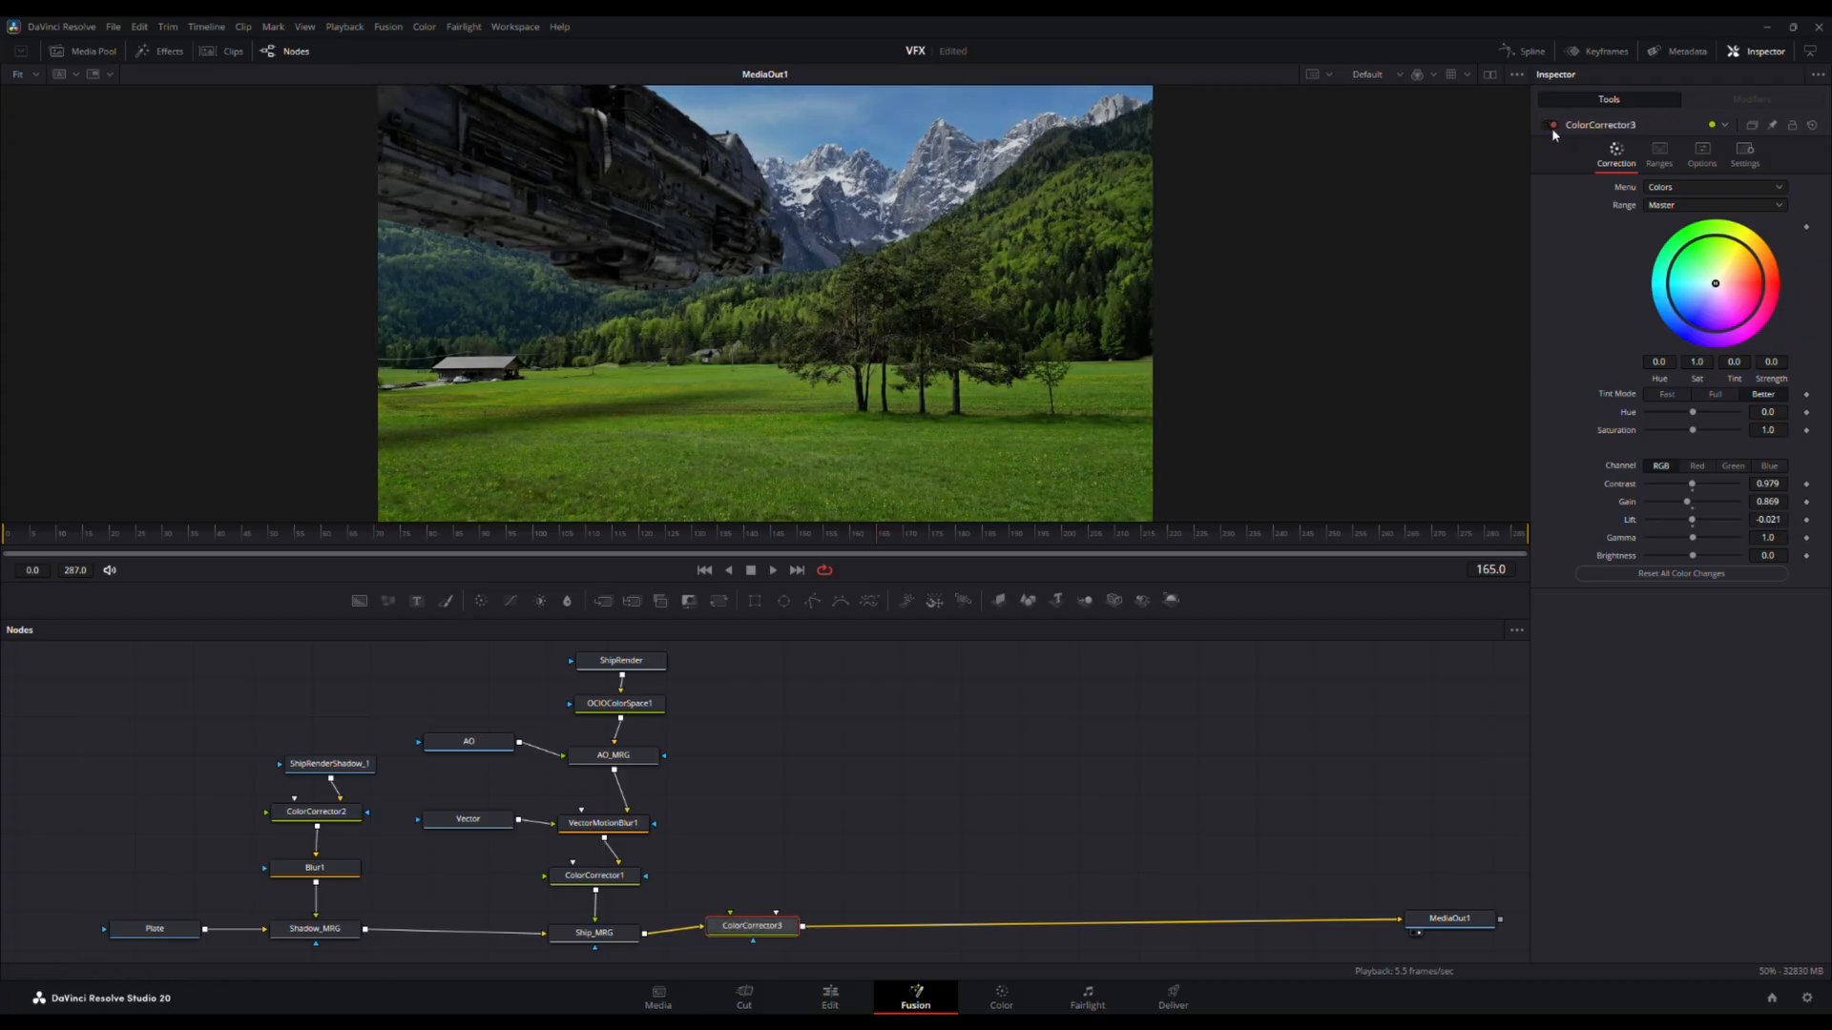
- Add a Vignette node and insert it between ColorCorrector3 and MediaOut1
{"action": "left_click", "coordinate": [988, 790]}
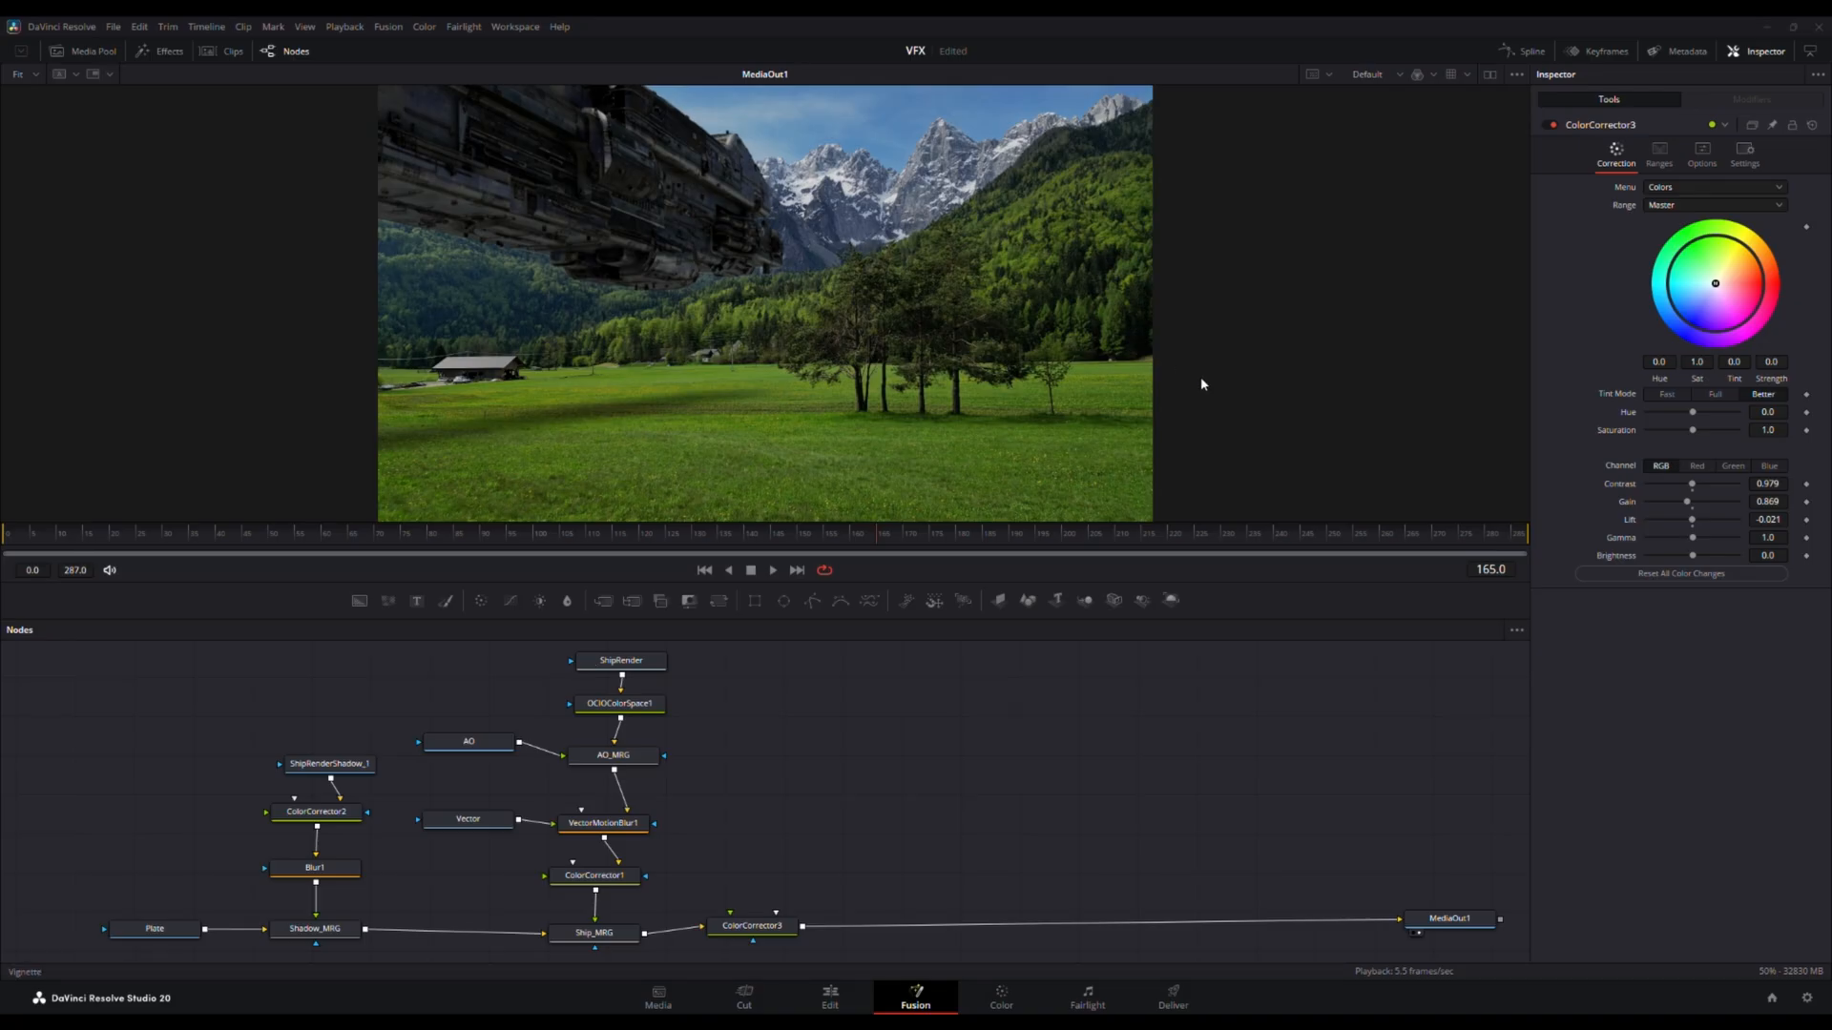
{"action": "left_click", "coordinate": [1286, 681]}
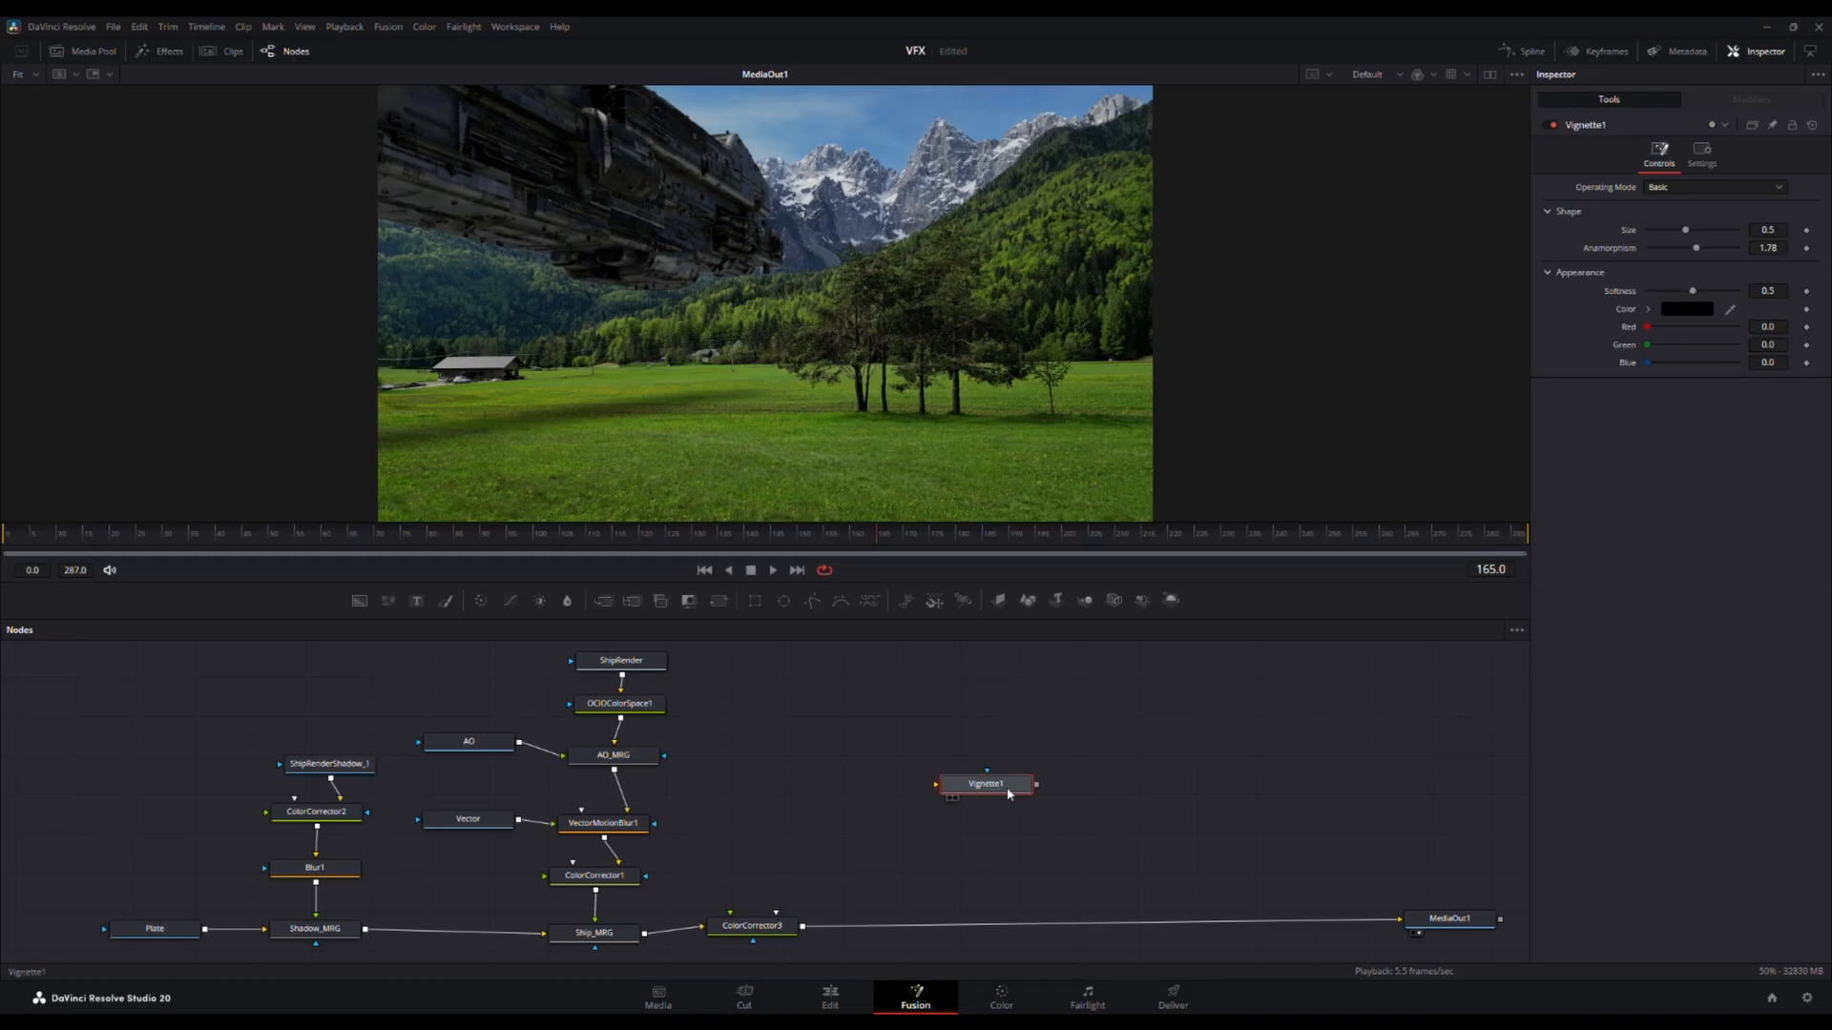
{"action": "left_click_drag", "start_coordinate": [1009, 793], "coordinate": [920, 933]}
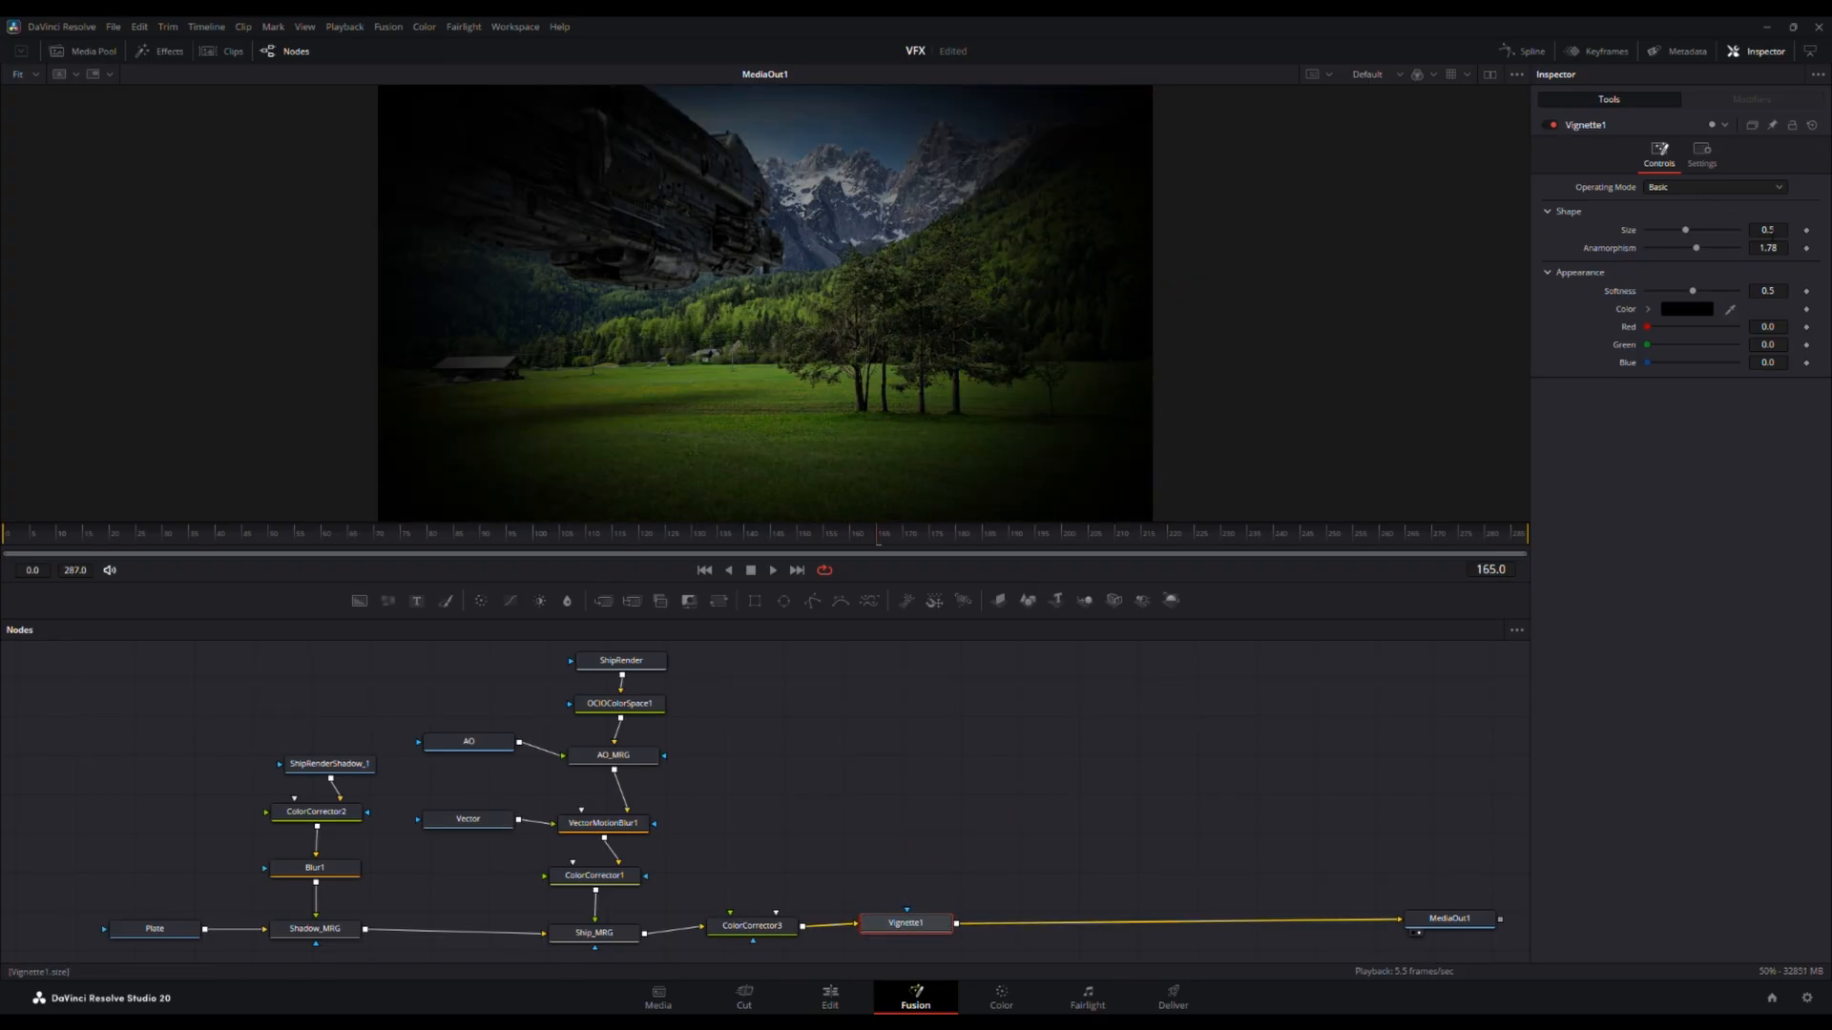
- Enlarge the vignette to a size of 0.8278 and lower its blend to 0.26
{"action": "left_click_drag", "start_coordinate": [1686, 230], "coordinate": [1723, 233]}
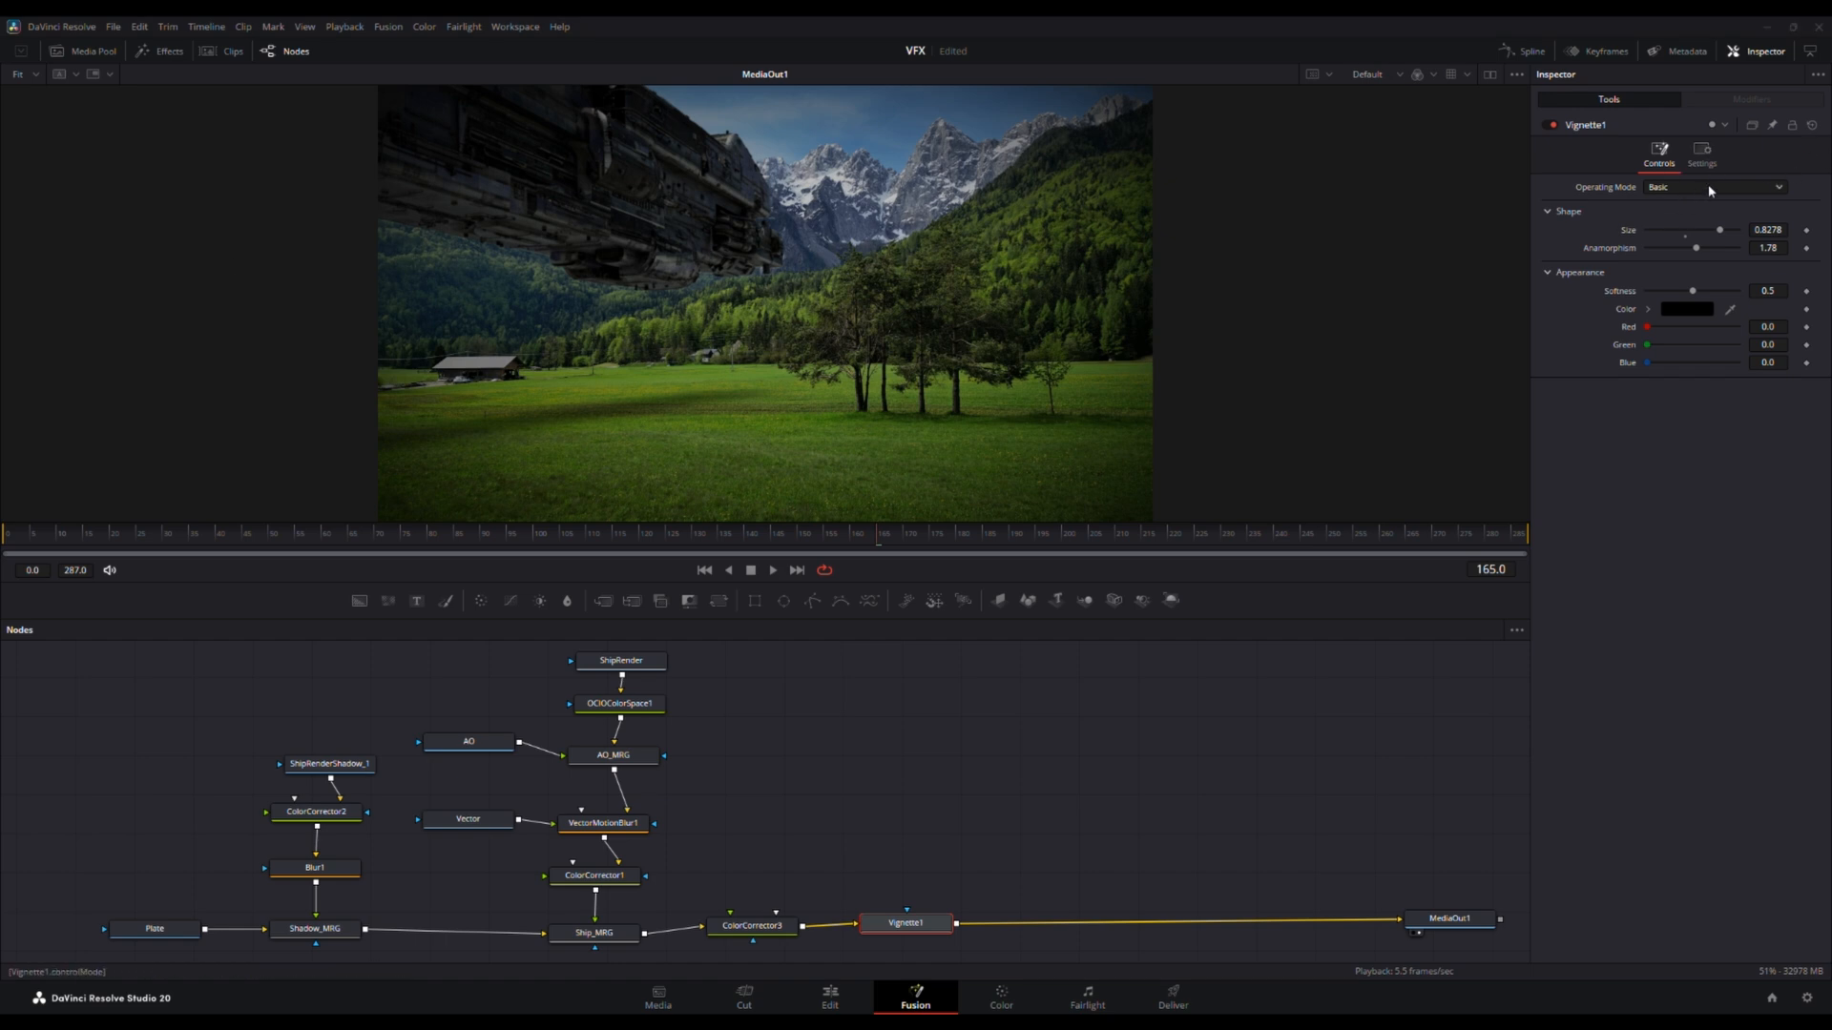
{"action": "left_click", "coordinate": [1702, 153]}
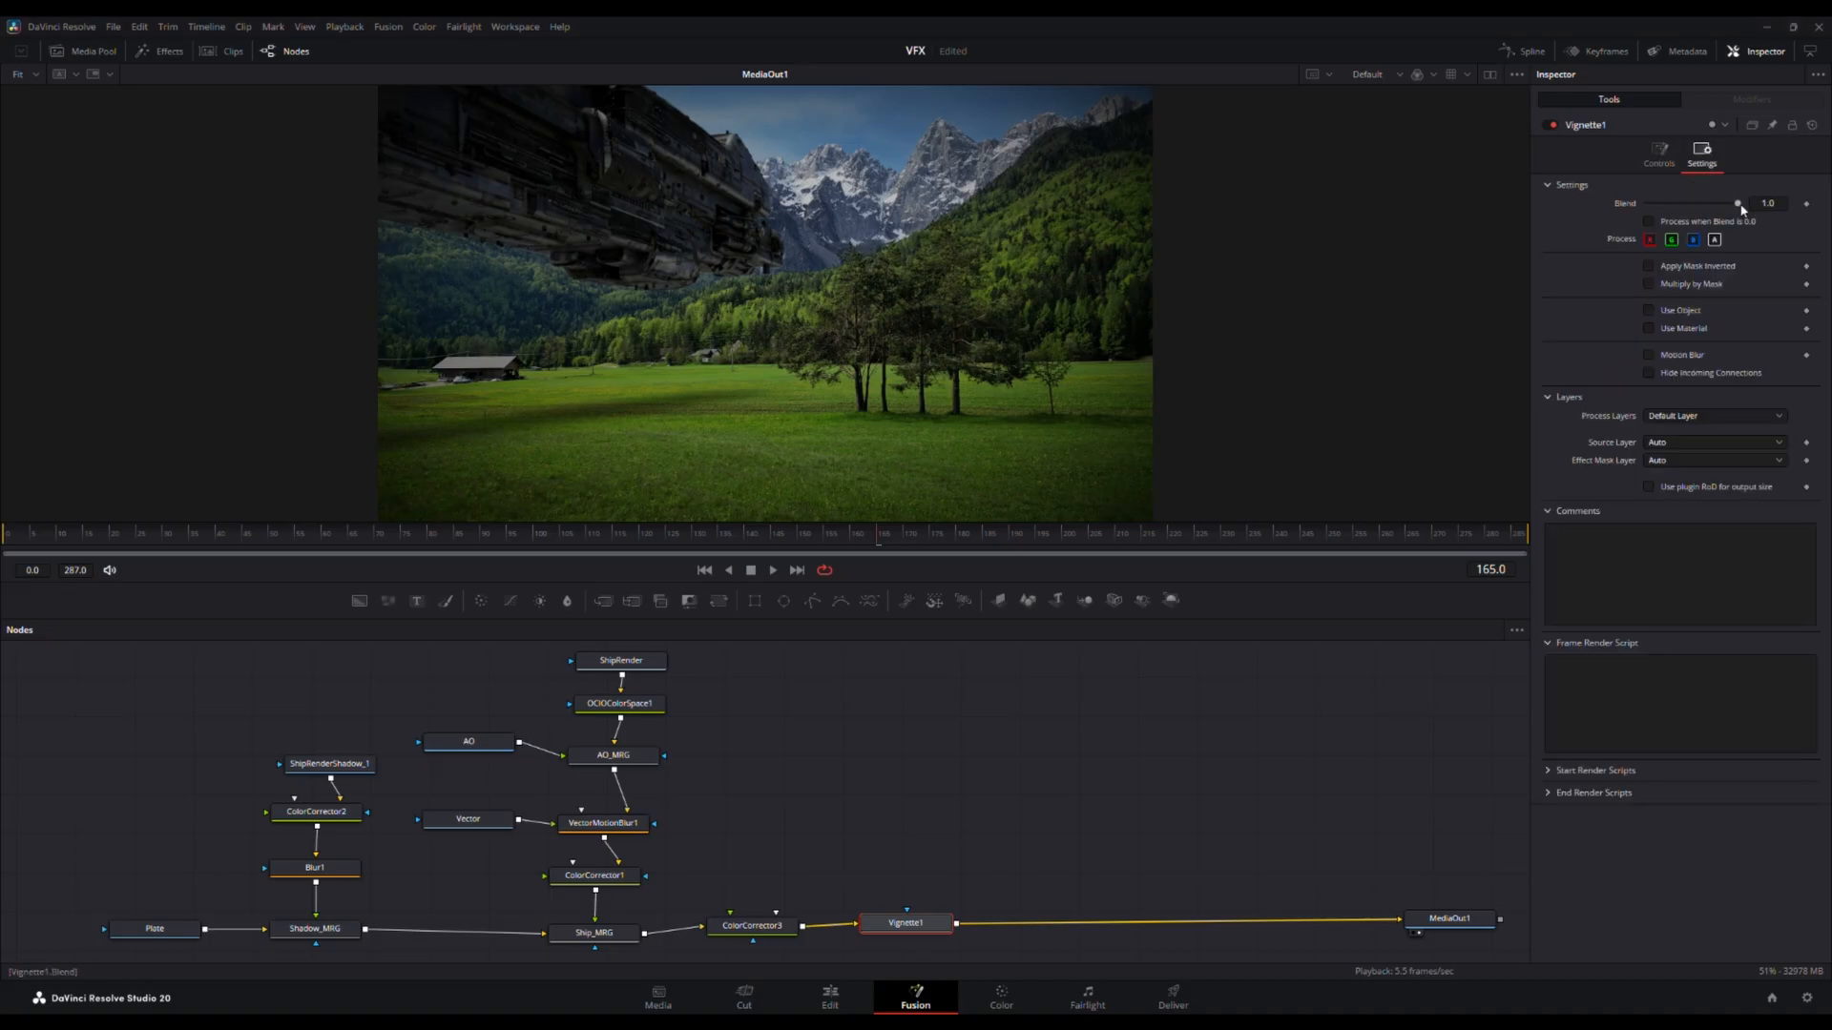
{"action": "left_click_drag", "start_coordinate": [1740, 204], "coordinate": [1673, 209]}
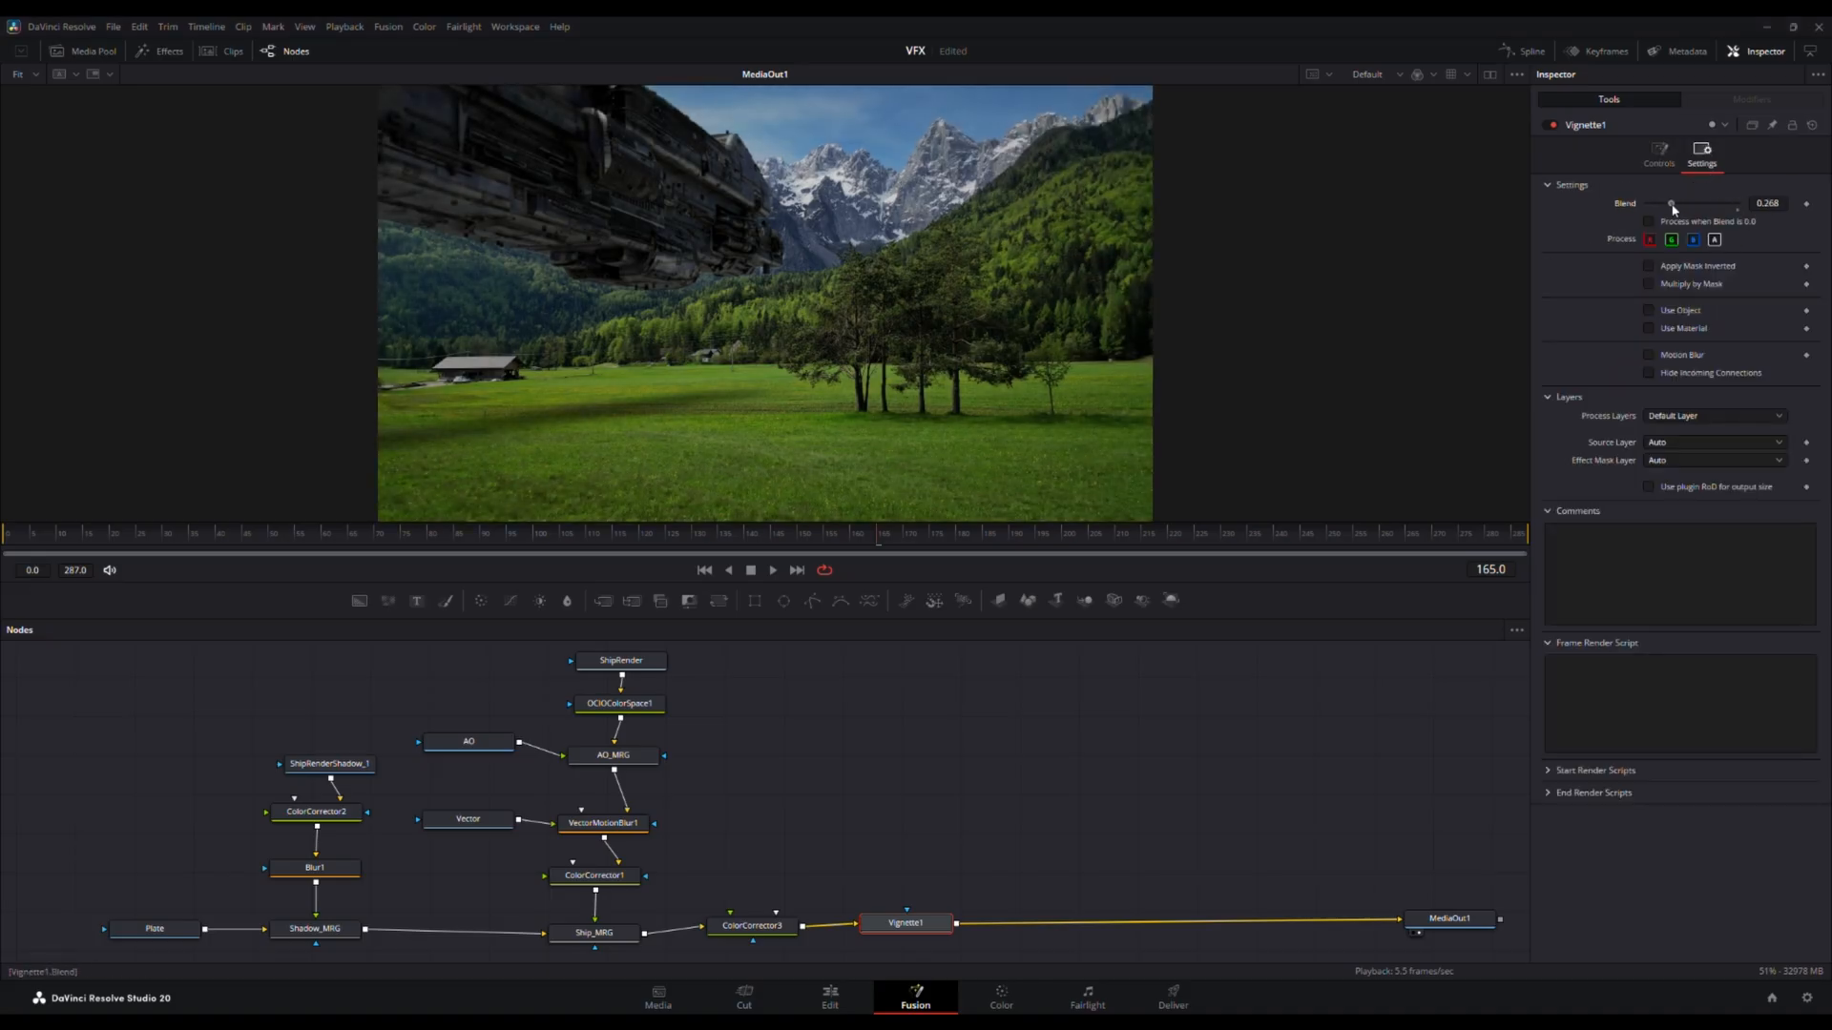
- Examine the vignette's effect on the composite by switching Vignette1 off and on repeatedly, leaving it enabled
{"action": "left_click", "coordinate": [1549, 125]}
{"action": "left_click", "coordinate": [1551, 125]}
{"action": "left_click", "coordinate": [1551, 125]}
{"action": "left_click", "coordinate": [1551, 125]}
{"action": "left_click", "coordinate": [1552, 125]}
{"action": "left_click", "coordinate": [1552, 125]}
{"action": "left_click", "coordinate": [1552, 125]}
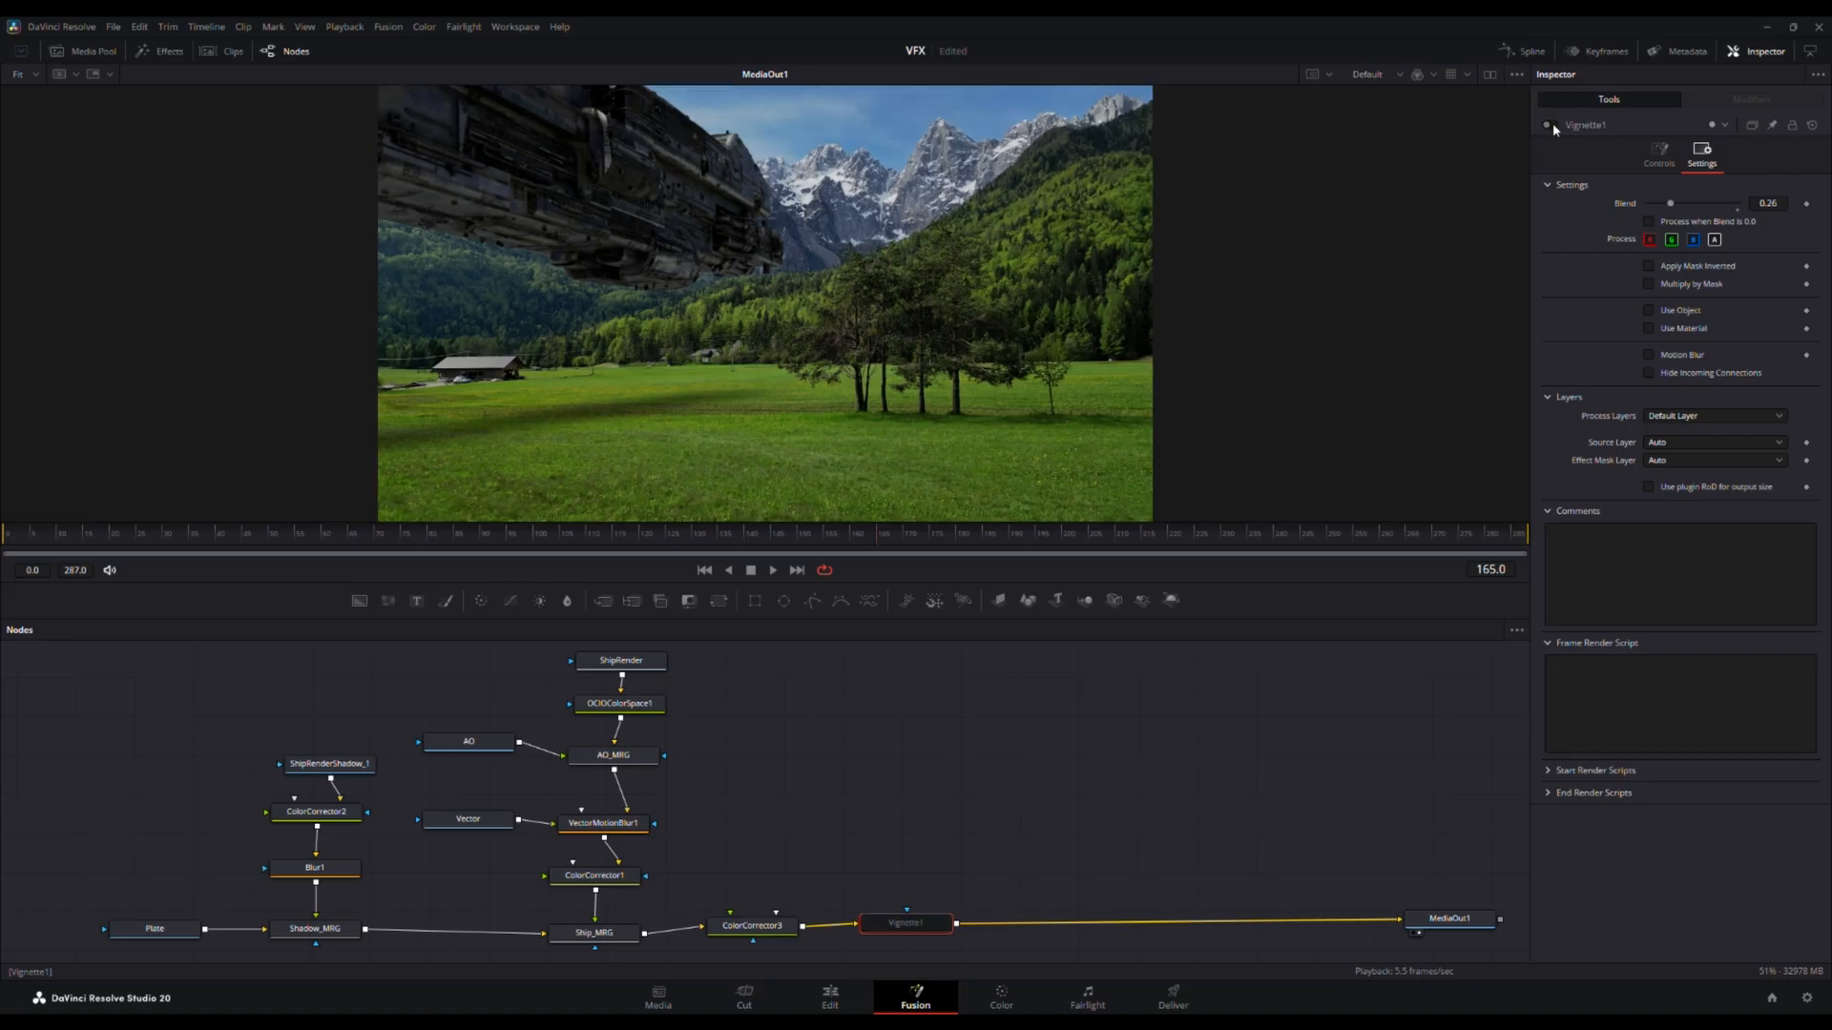
{"action": "left_click", "coordinate": [1552, 125]}
{"action": "left_click", "coordinate": [1552, 125]}
{"action": "left_click", "coordinate": [1552, 125]}
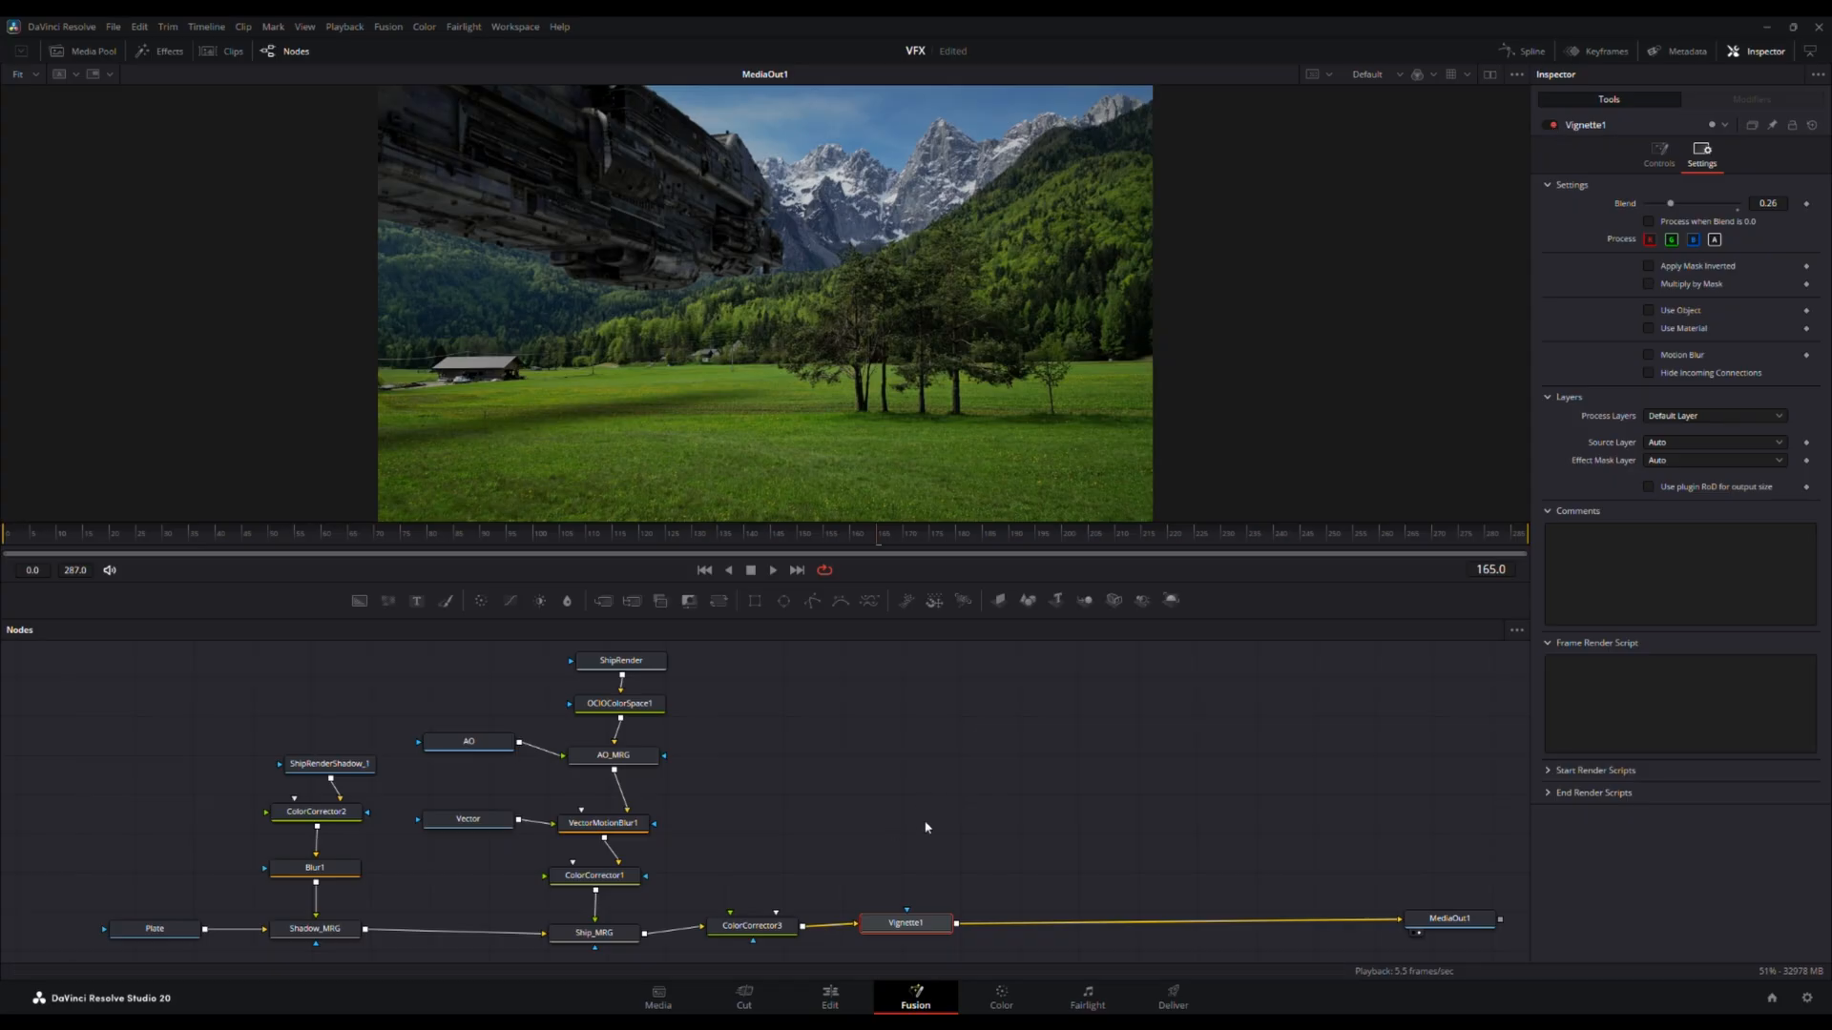
- Shift ColorCorrector3 closer to Vignette1, and insert a Film Grain node between Vignette1 and MediaOut1
{"action": "left_click_drag", "start_coordinate": [750, 925], "coordinate": [776, 921]}
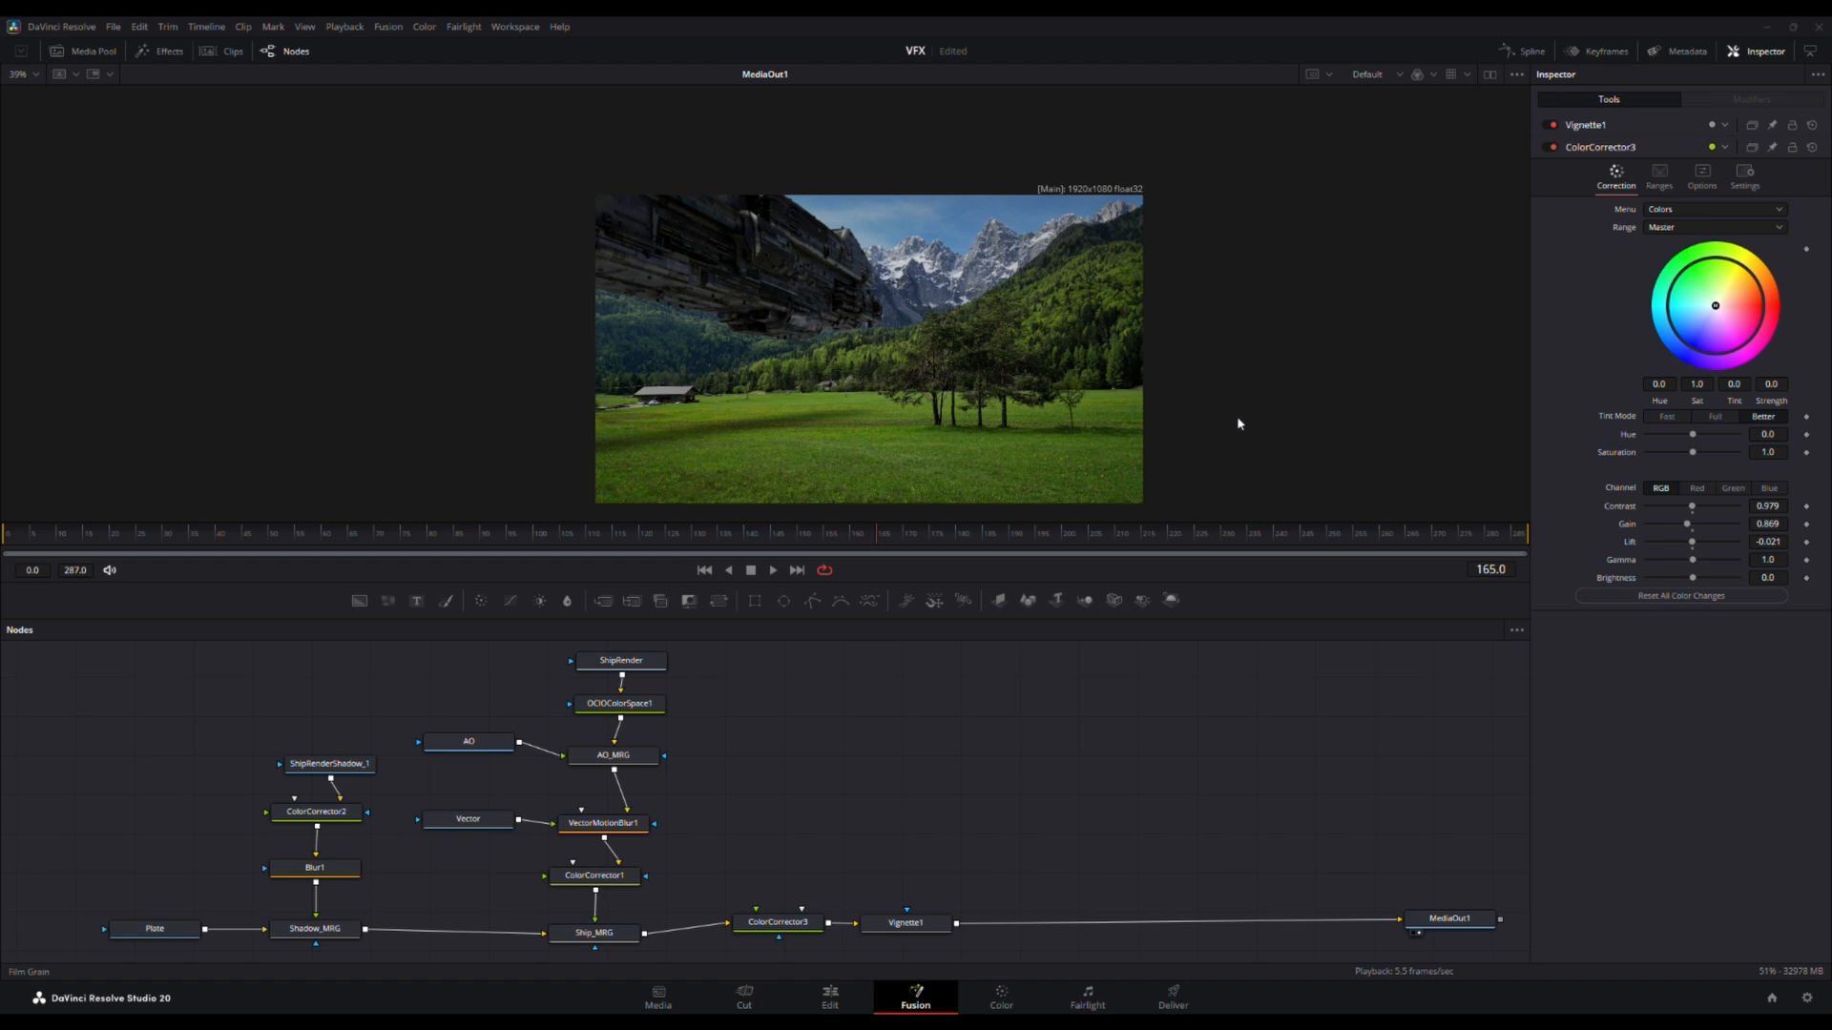
{"action": "left_click", "coordinate": [1275, 678]}
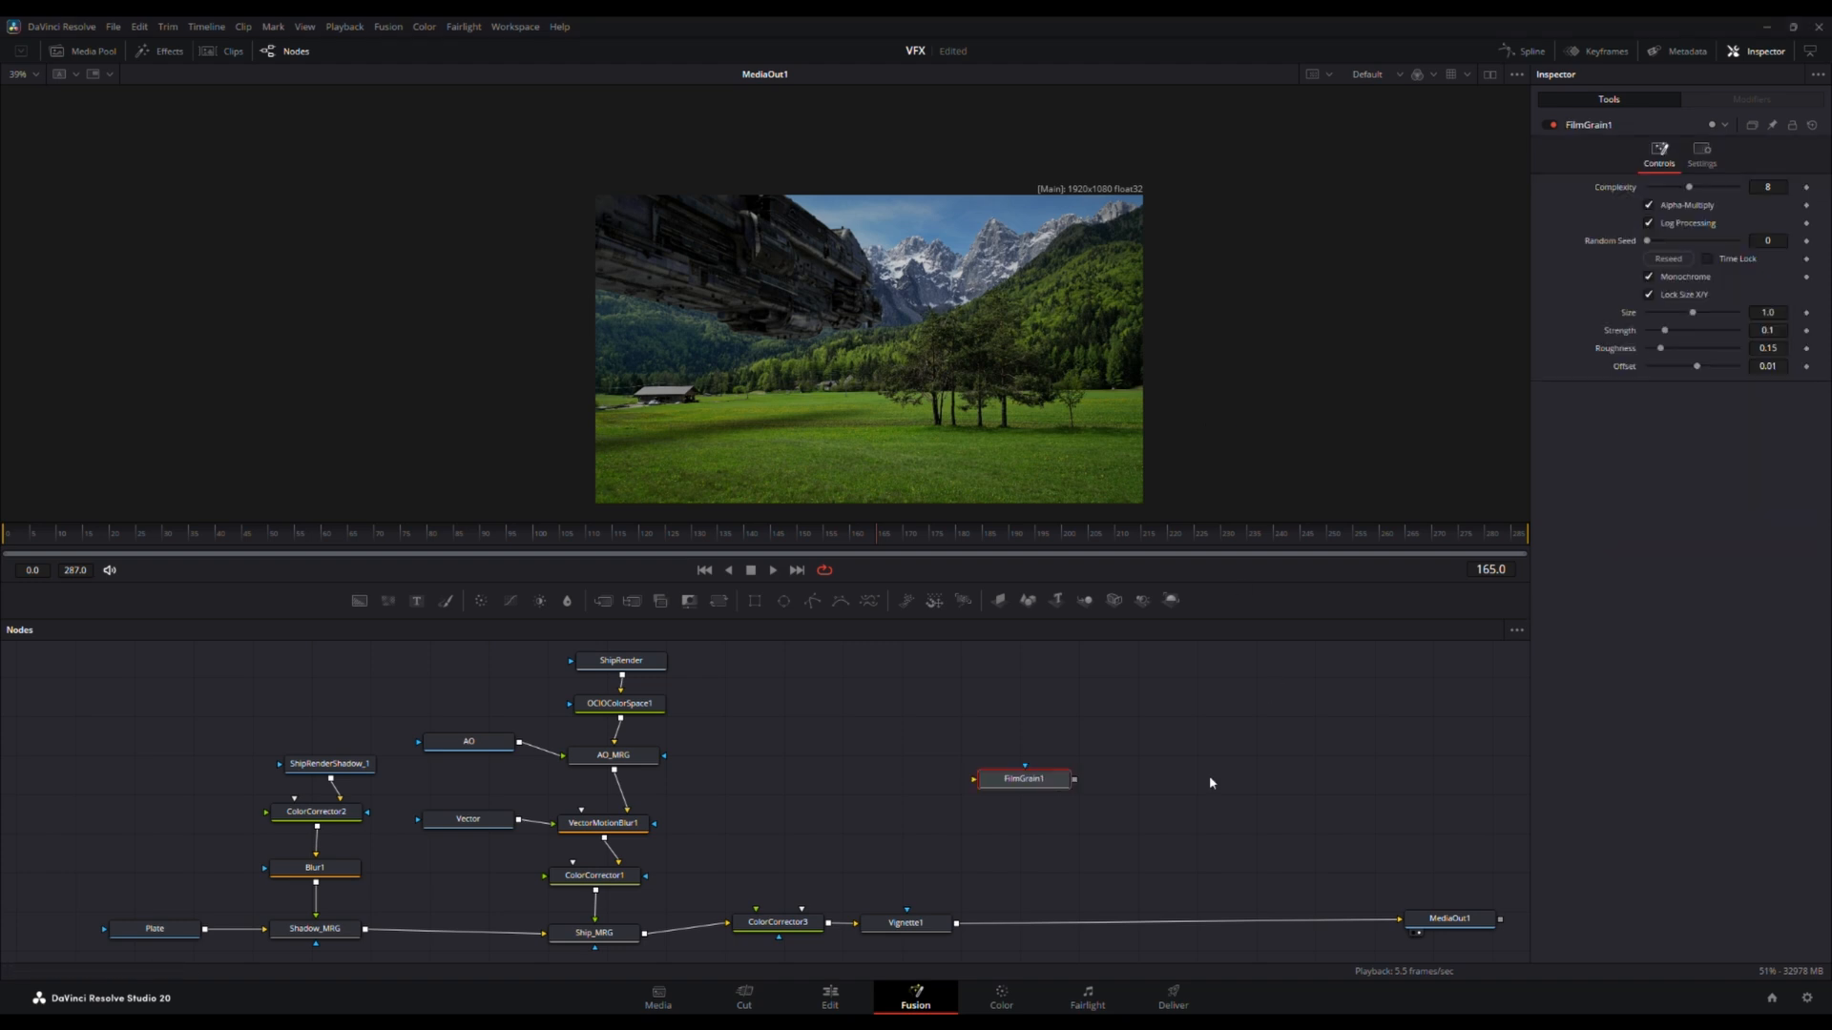
{"action": "left_click_drag", "start_coordinate": [1013, 792], "coordinate": [1047, 927]}
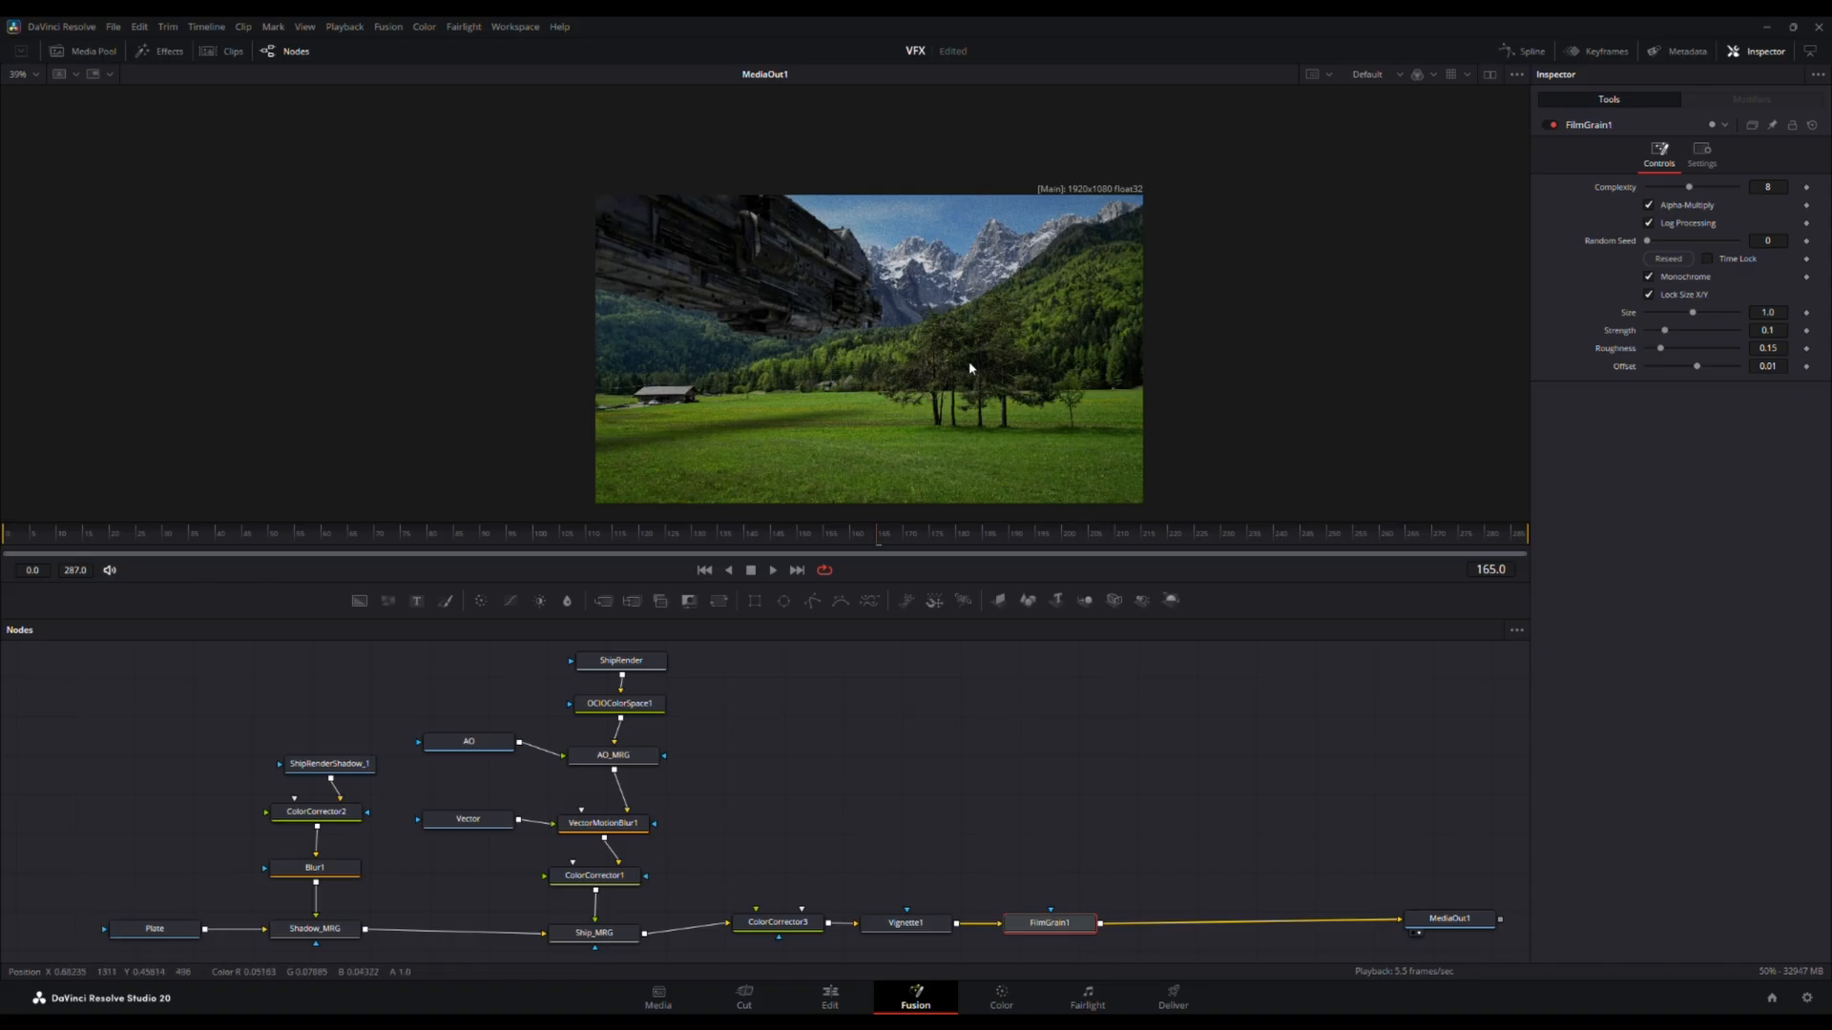
- Reduce the film grain's size sharply and set its complexity to 6
{"action": "scroll", "coordinate": [947, 390], "scroll_direction": "up", "scroll_amount": 5}
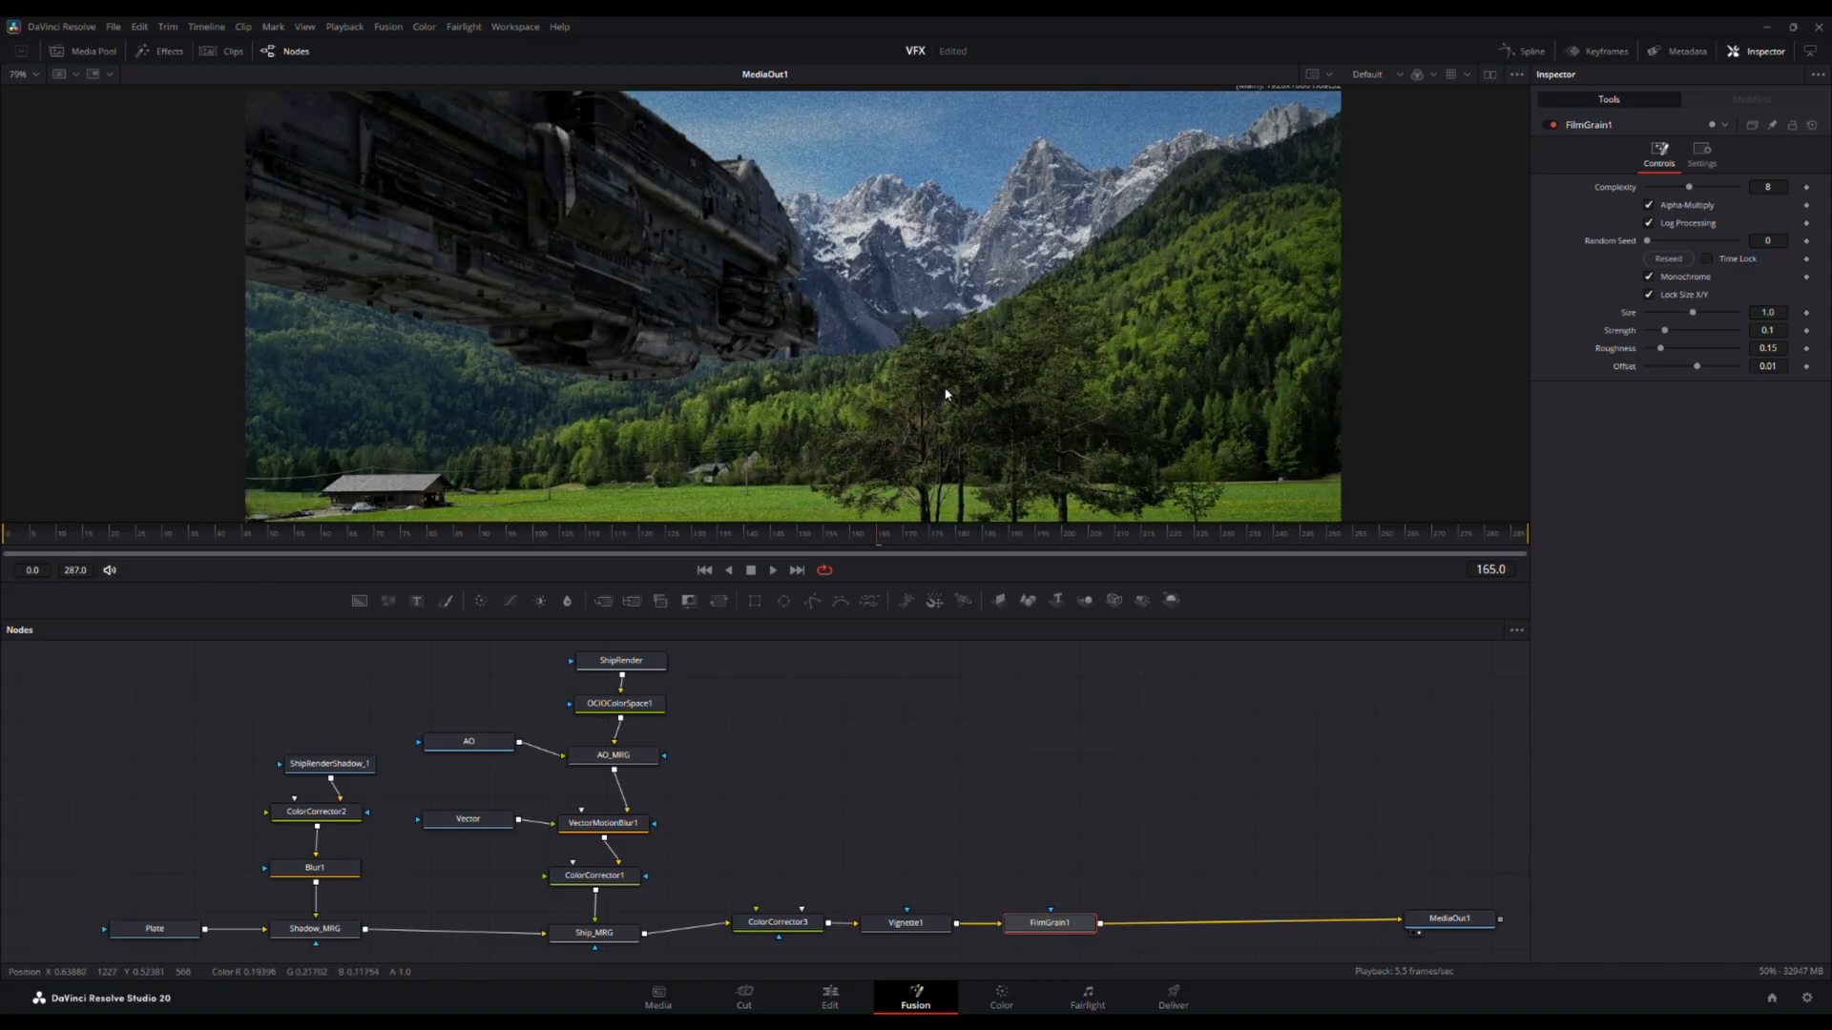
{"action": "left_click_drag", "start_coordinate": [765, 347], "coordinate": [964, 449]}
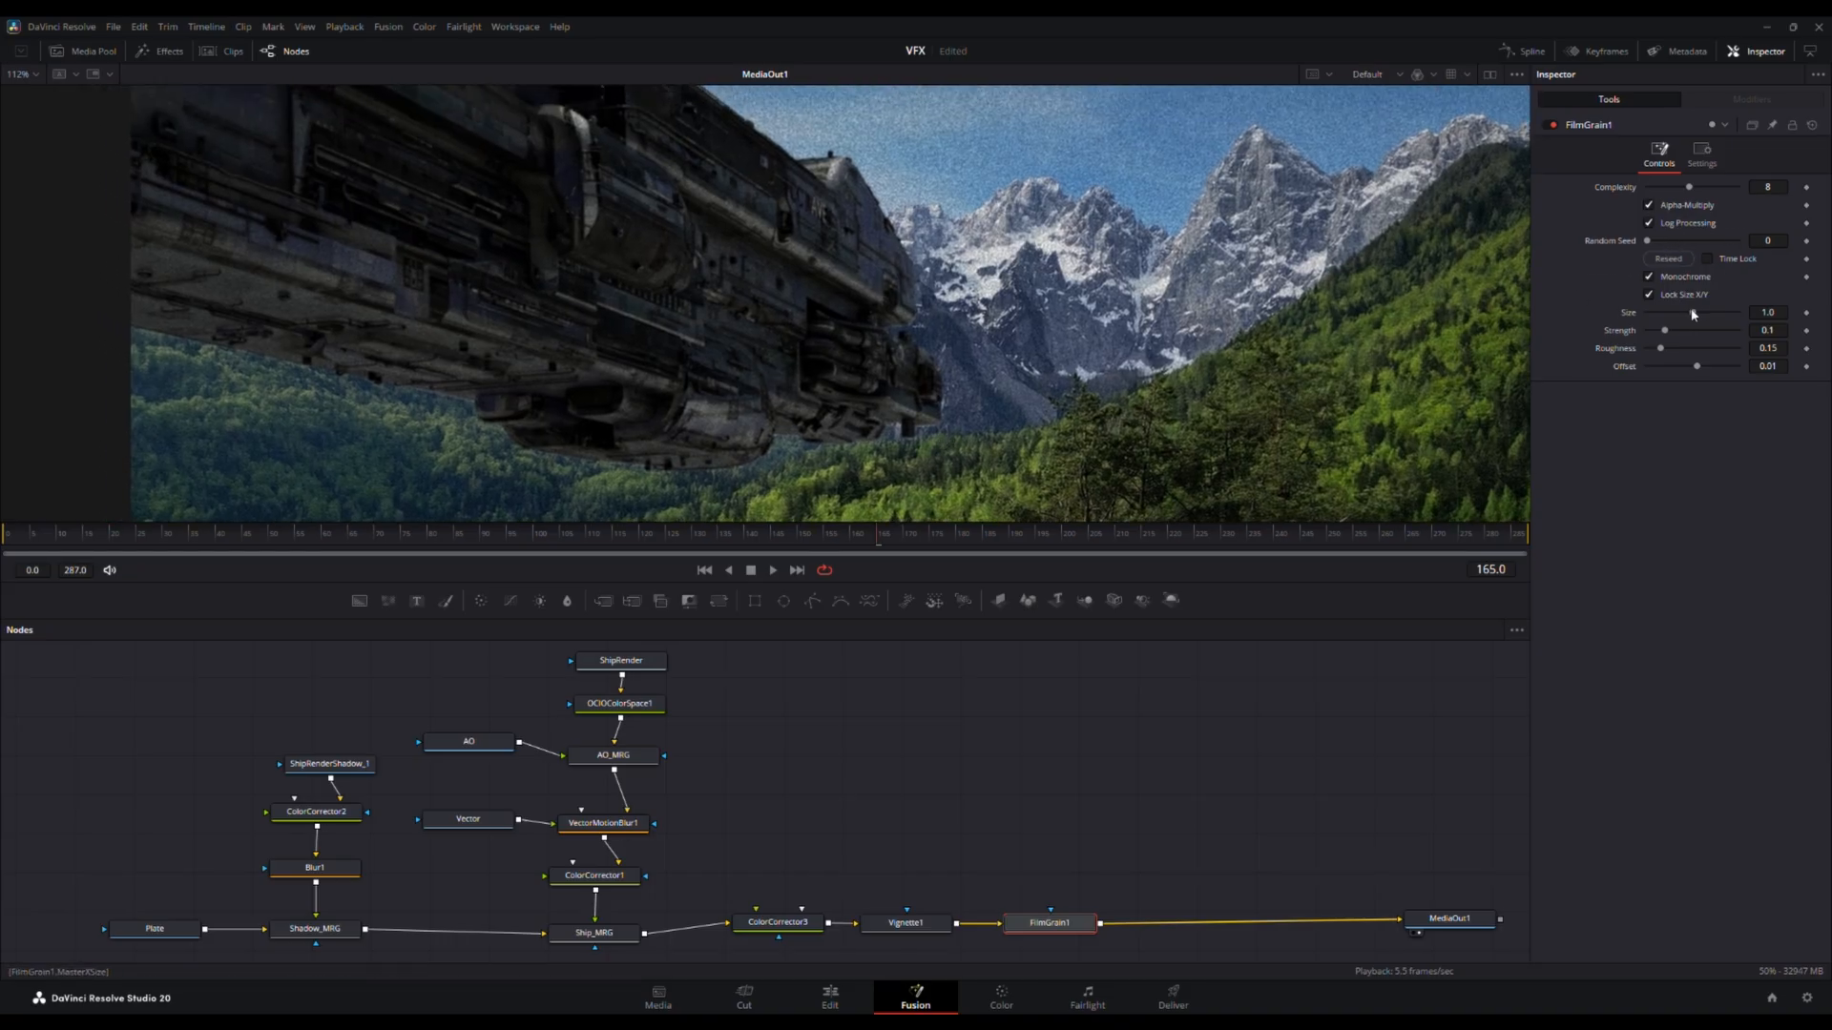
{"action": "left_click_drag", "start_coordinate": [1690, 313], "coordinate": [1652, 316]}
{"action": "left_click_drag", "start_coordinate": [1689, 188], "coordinate": [1652, 196]}
{"action": "left_click_drag", "start_coordinate": [1648, 197], "coordinate": [1671, 197]}
- Set the film grain's size to 0.011
{"action": "left_click", "coordinate": [1774, 313]}
{"action": "key", "text": "BackSpace"}
{"action": "type", "text": "15"}
{"action": "key", "text": "BackSpace"}
{"action": "key", "text": "BackSpace"}
{"action": "type", "text": "39"}
{"action": "key", "text": "BackSpace"}
{"action": "key", "text": "BackSpace"}
{"action": "type", "text": "16"}
{"action": "key", "text": "Return"}
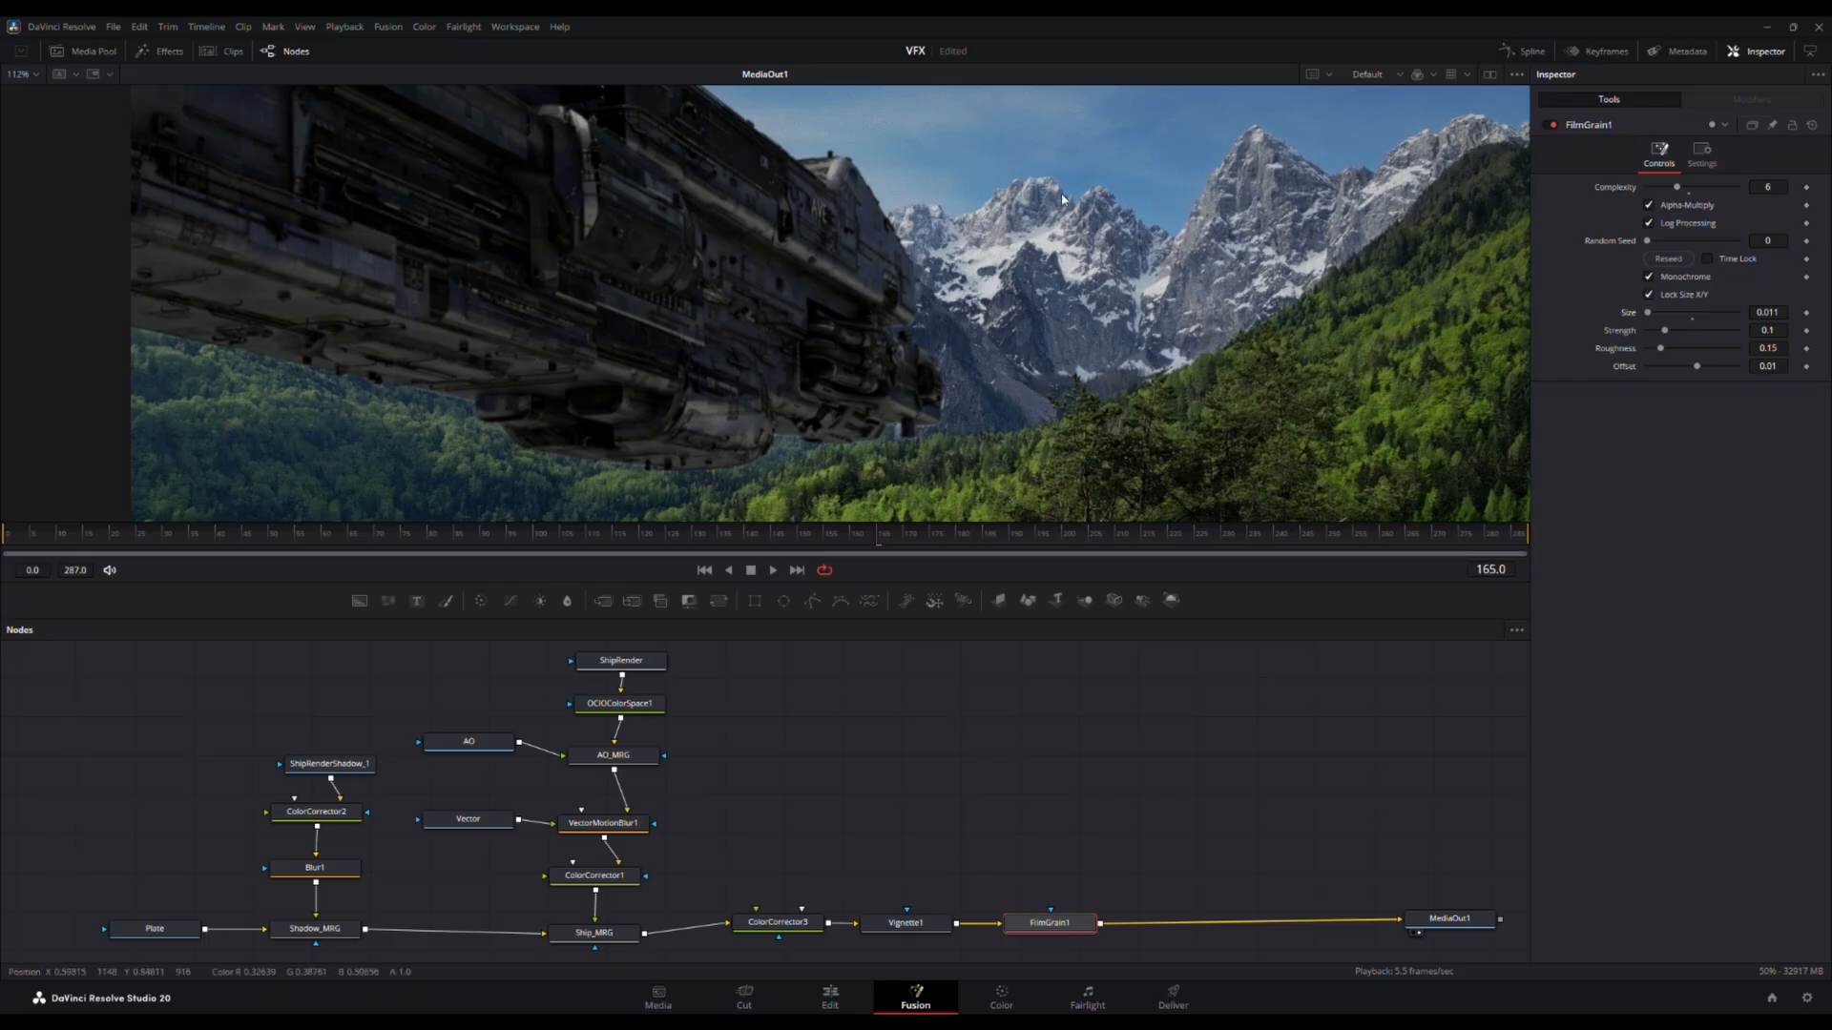
- Inspect the grain up close on the mountains and lower its strength to 0.0906
{"action": "scroll", "coordinate": [908, 288], "scroll_direction": "up", "scroll_amount": 2}
{"action": "scroll", "coordinate": [927, 298], "scroll_direction": "down", "scroll_amount": 1}
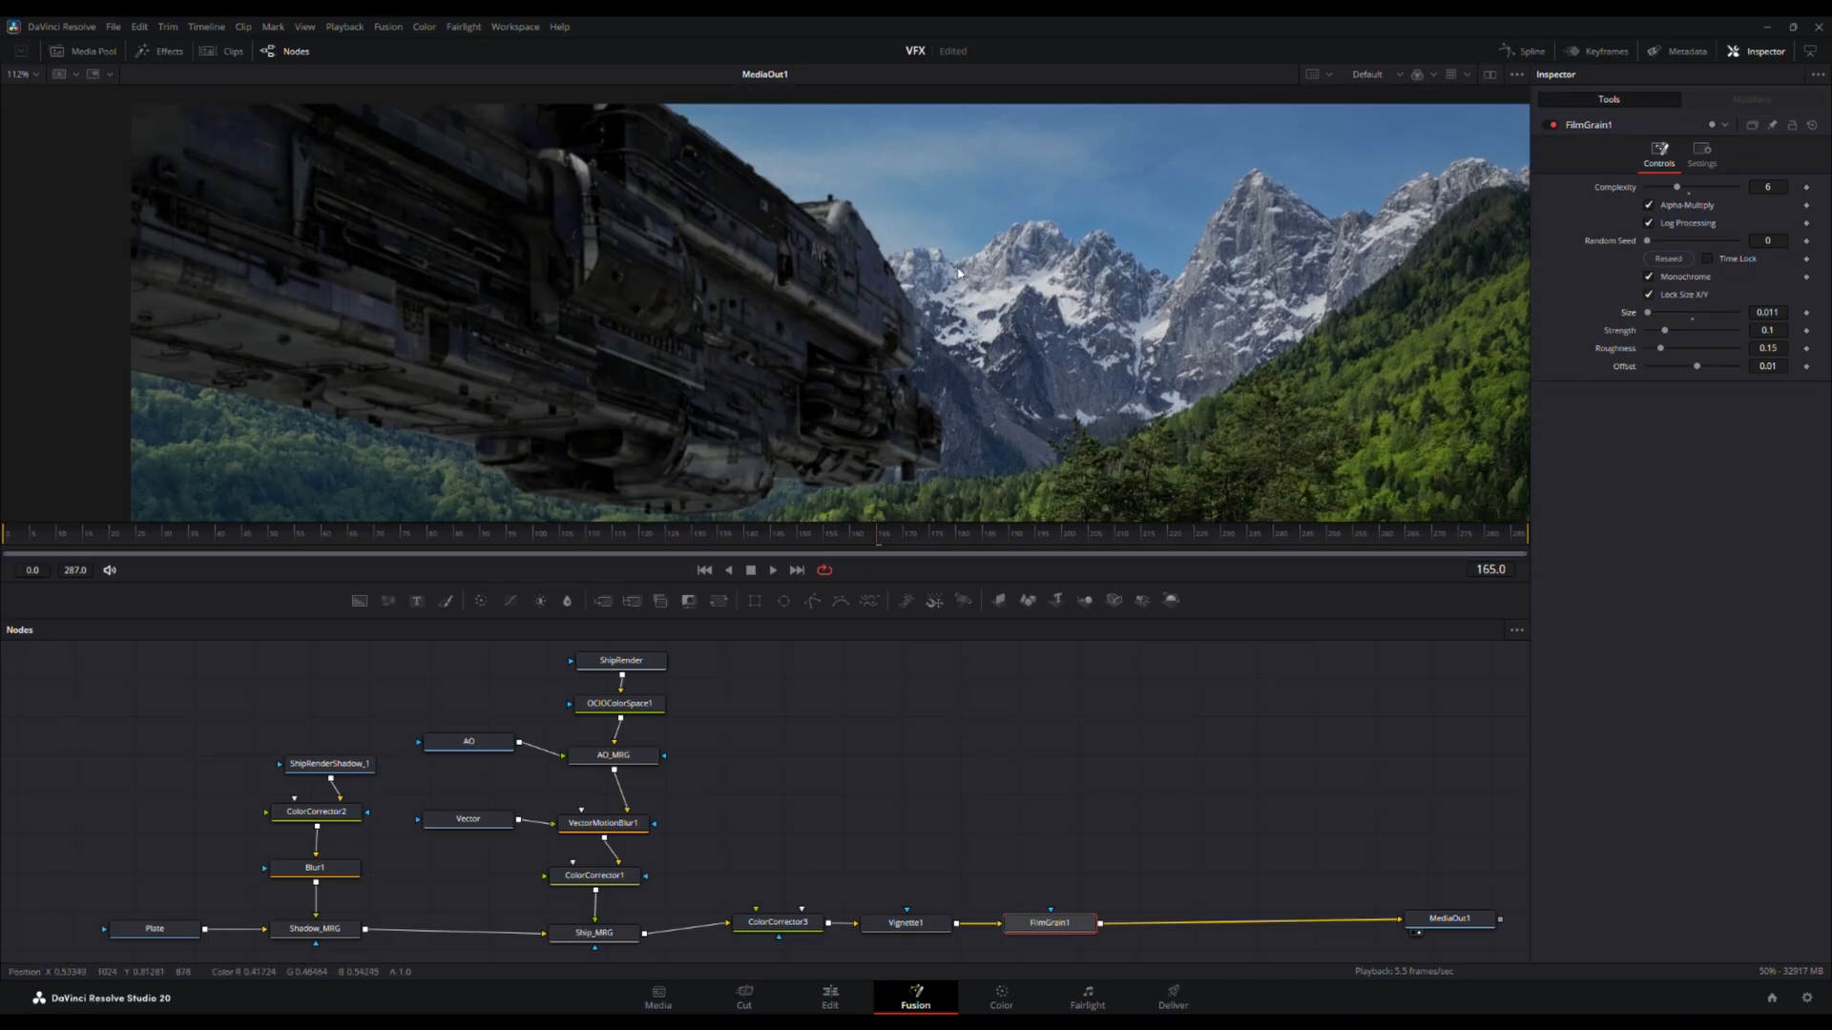
{"action": "scroll", "coordinate": [927, 298], "scroll_direction": "up", "scroll_amount": 4}
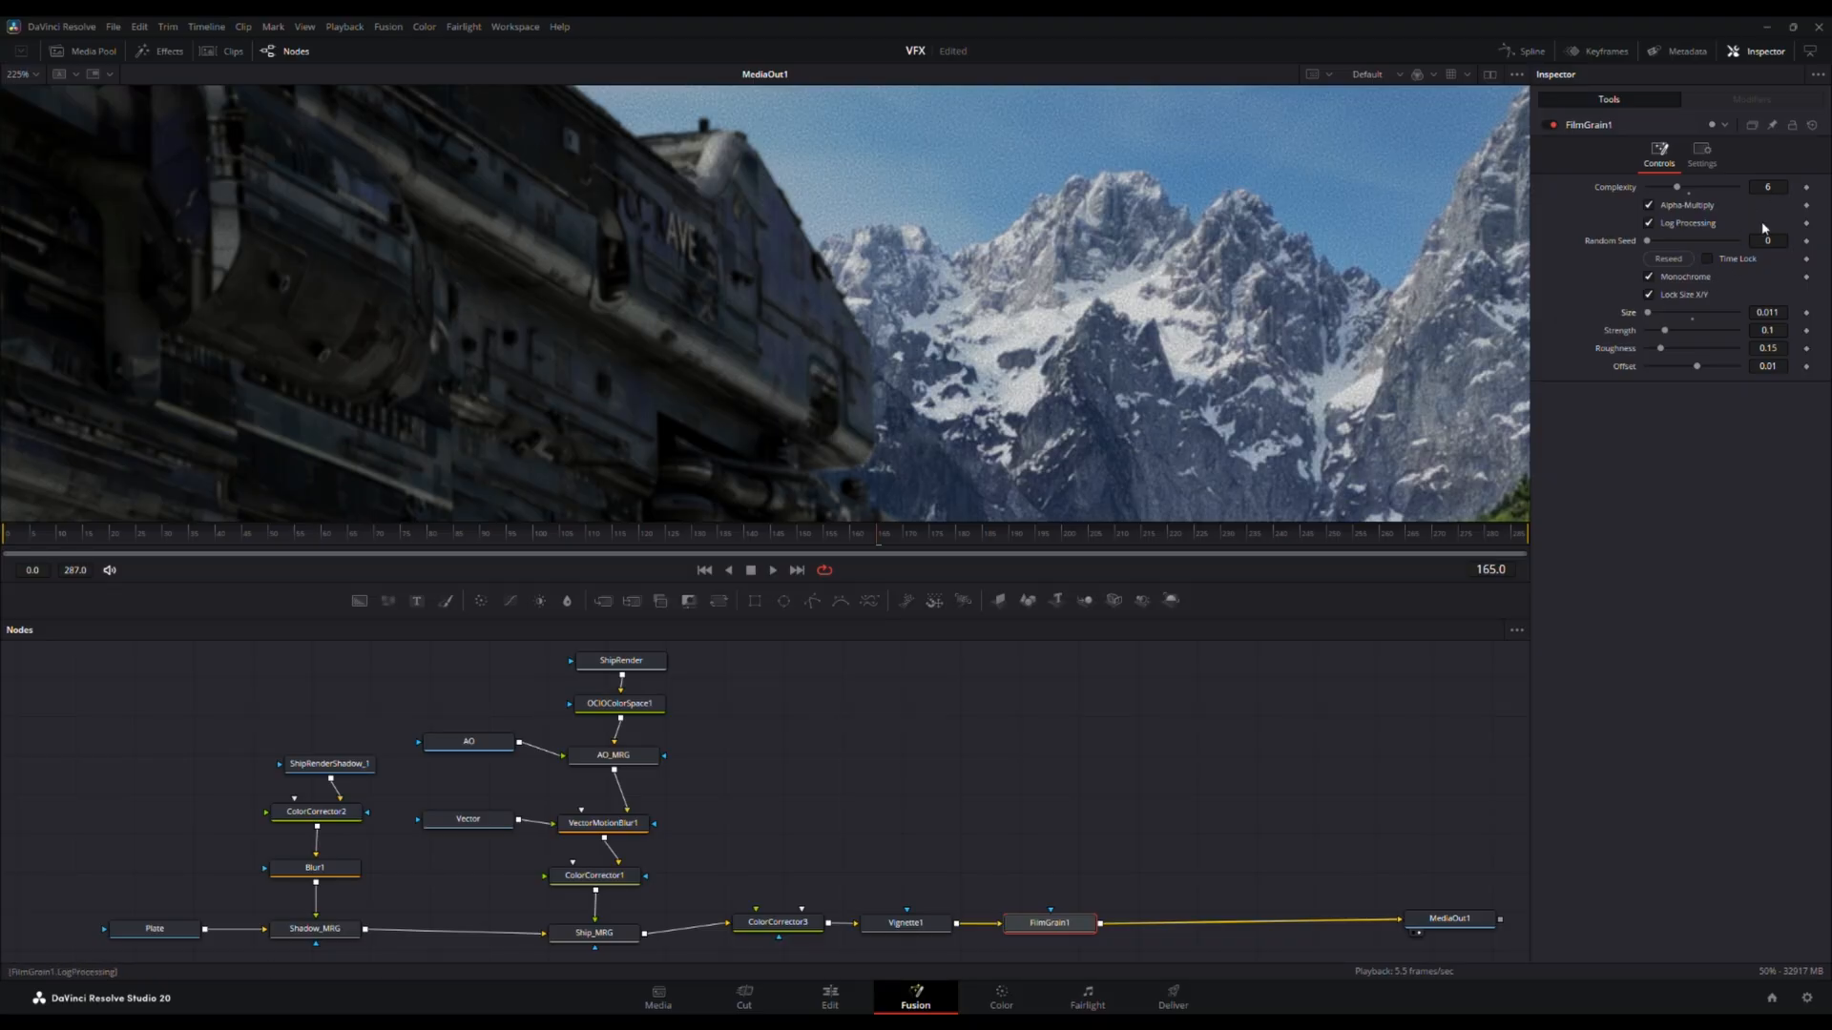
{"action": "mouse_move", "coordinate": [1665, 331]}
{"action": "left_mouse_down"}
{"action": "mouse_move", "coordinate": [1704, 333]}
{"action": "mouse_move", "coordinate": [1638, 336]}
{"action": "mouse_move", "coordinate": [1706, 325]}
{"action": "mouse_move", "coordinate": [1666, 334]}
{"action": "left_mouse_up"}
- Compare the image with and without grain by switching FilmGrain1 off and on repeatedly, leaving it enabled
{"action": "left_click", "coordinate": [1551, 125]}
{"action": "left_click", "coordinate": [1551, 125]}
{"action": "left_click", "coordinate": [1551, 125]}
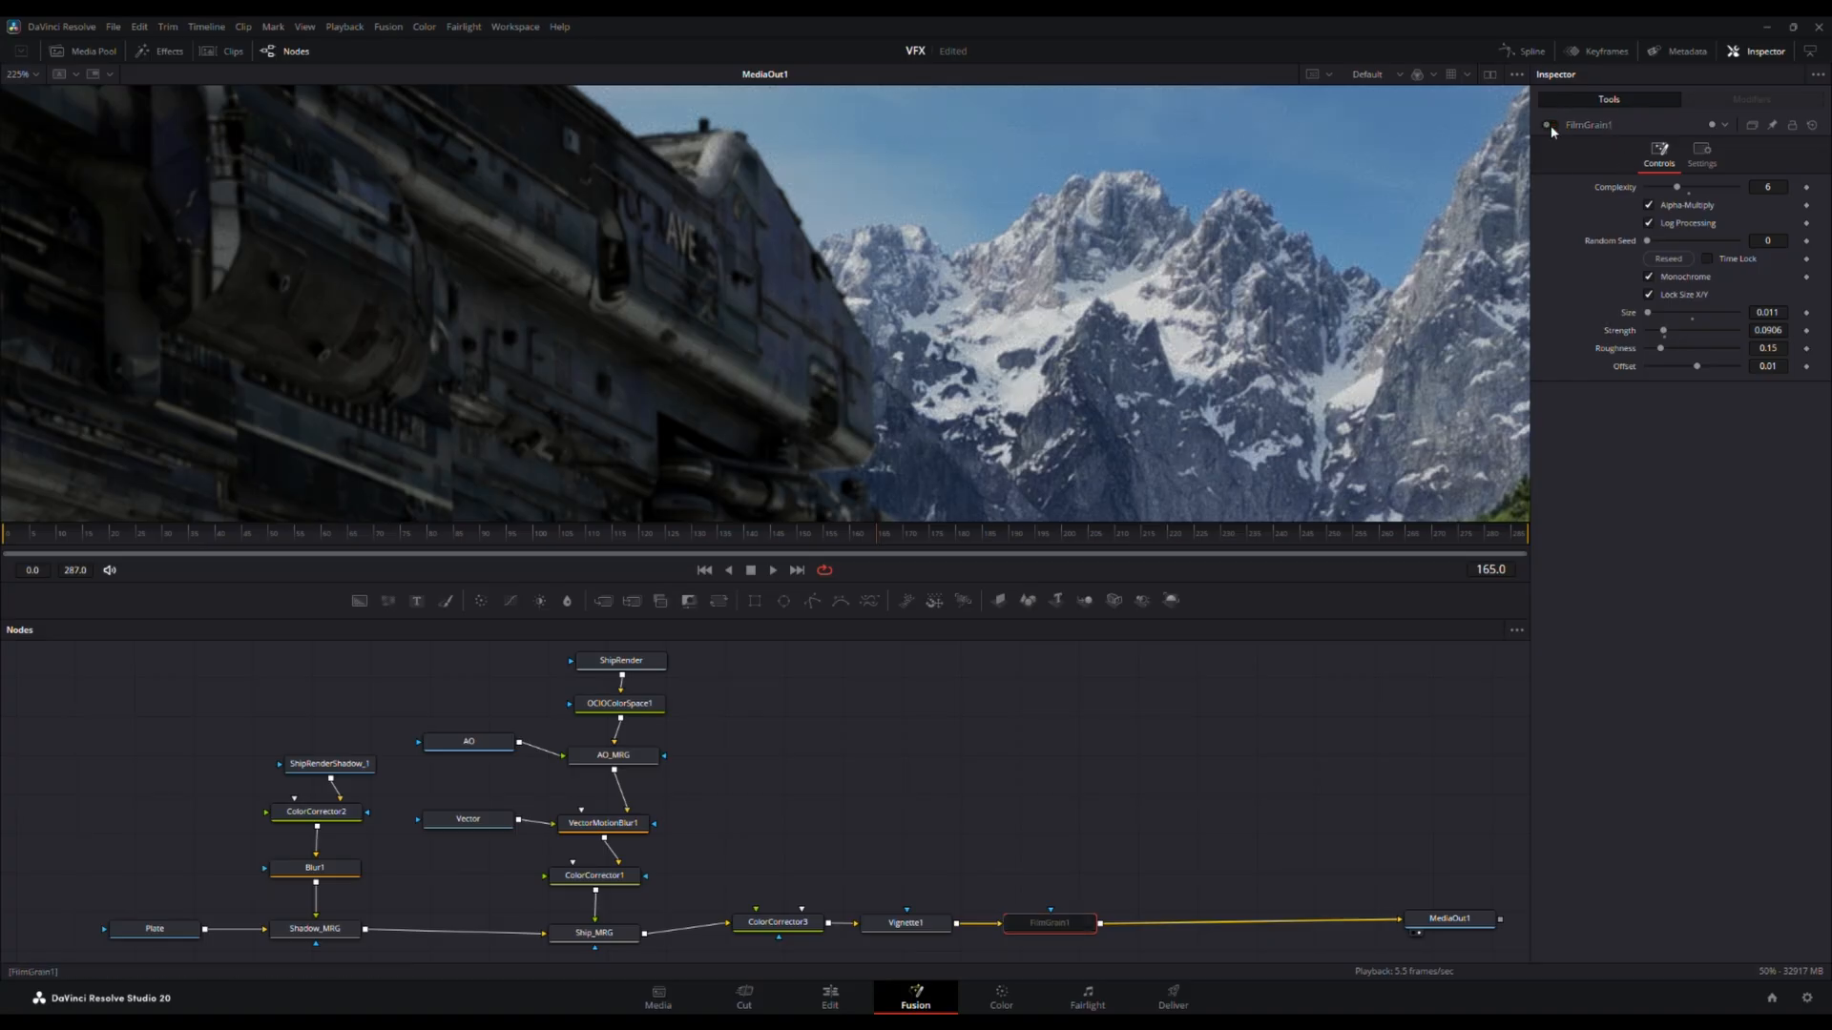
{"action": "left_click", "coordinate": [1552, 125]}
{"action": "left_click", "coordinate": [1551, 125]}
{"action": "left_click", "coordinate": [1552, 125]}
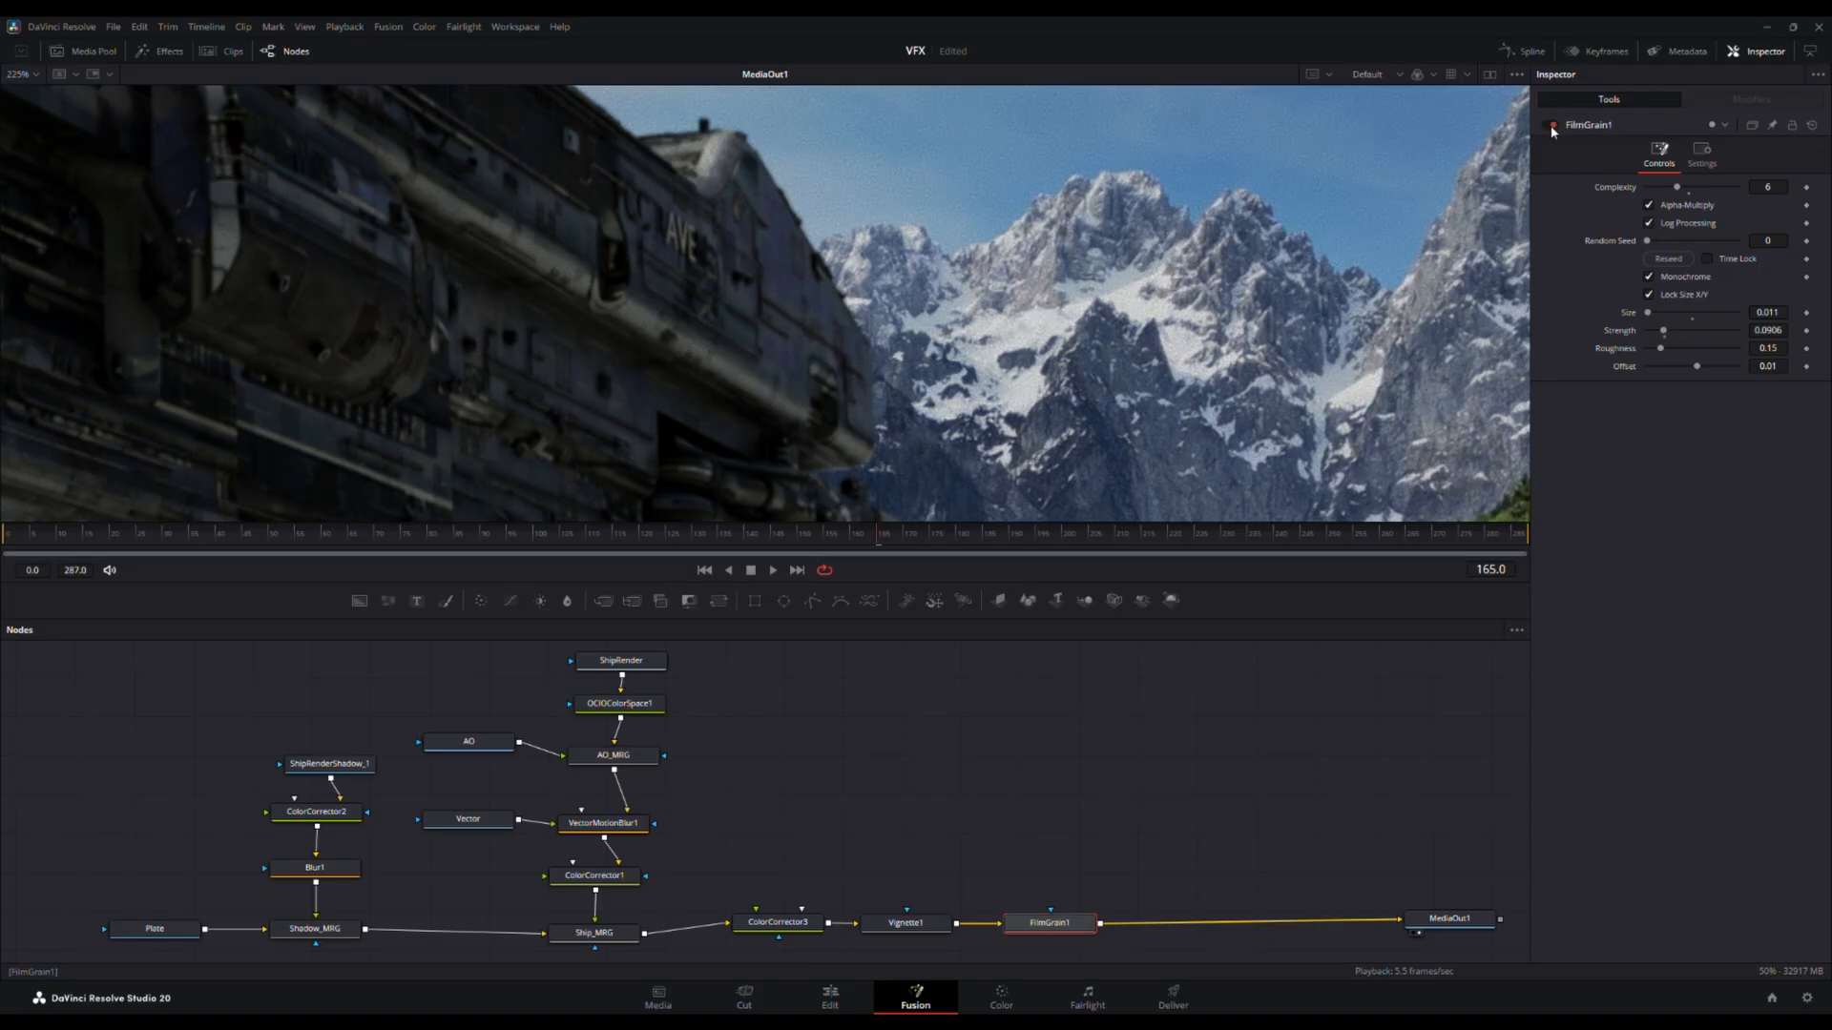
- Lower FilmGrain1's blend to 0.504 and compare the image with the grain off and on, leaving the node enabled
{"action": "left_click", "coordinate": [1707, 168]}
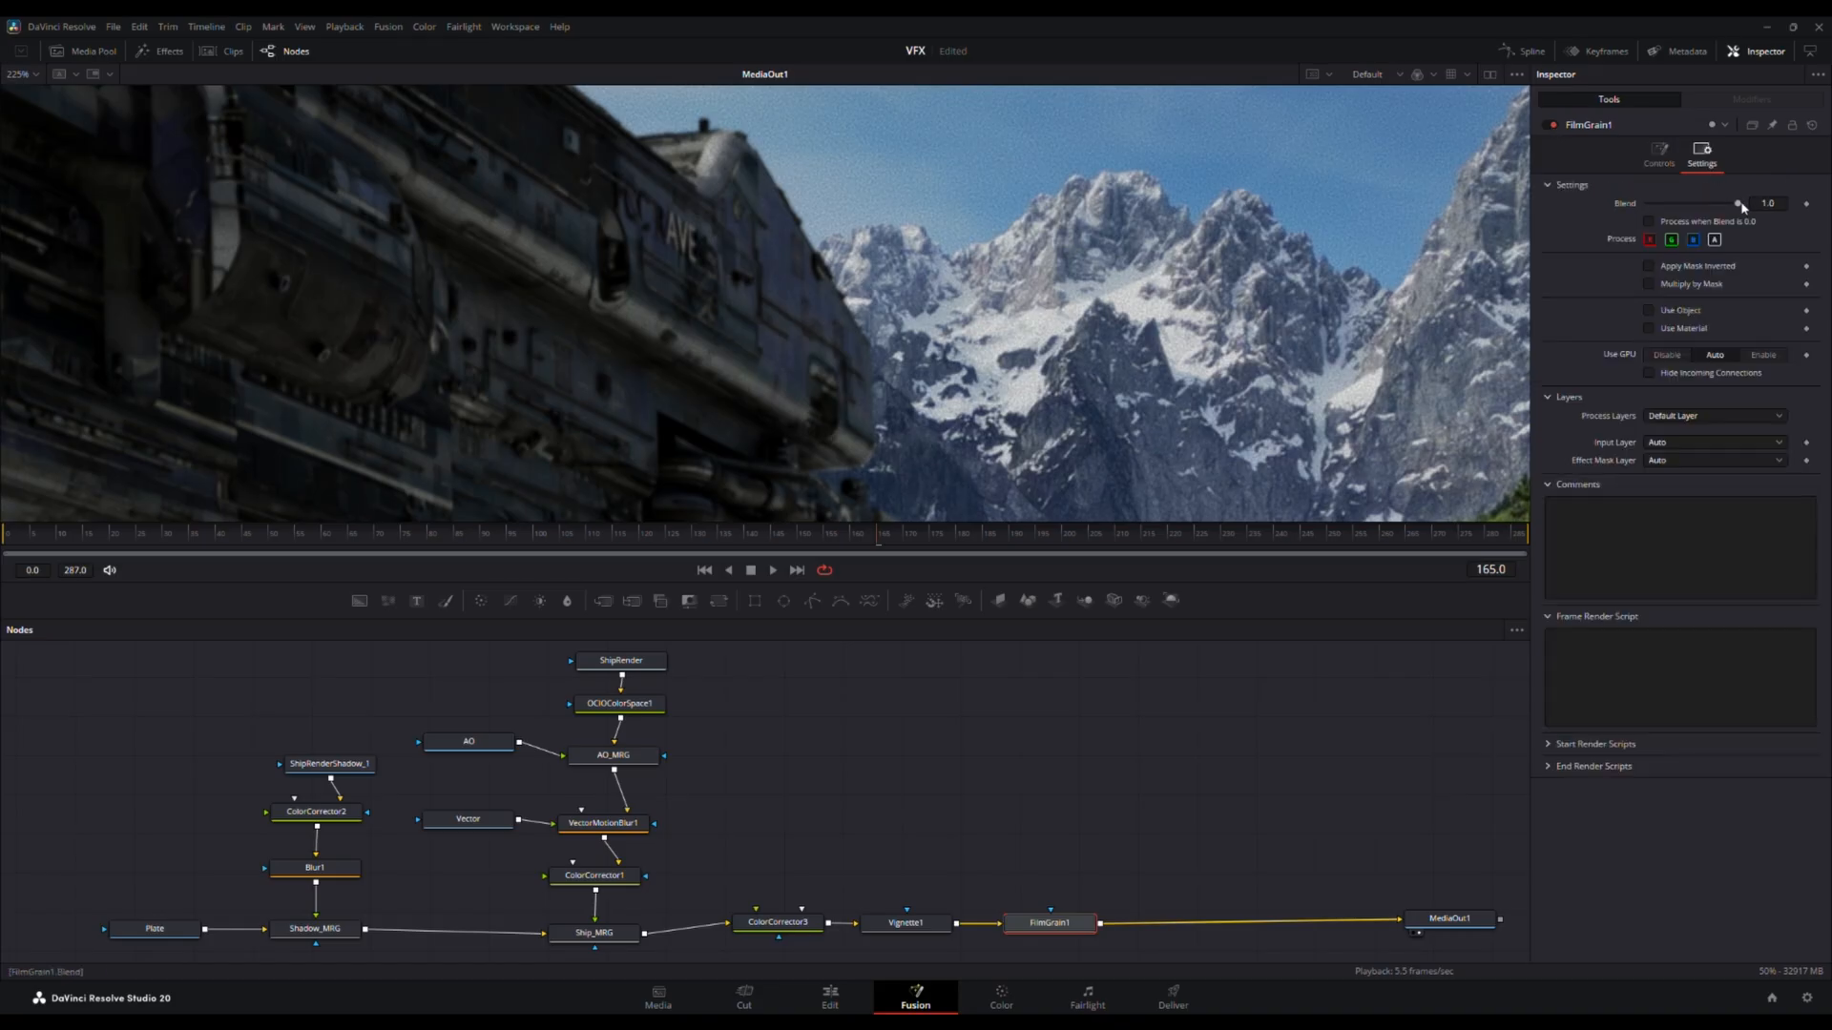
{"action": "left_click_drag", "start_coordinate": [1737, 204], "coordinate": [1693, 207]}
{"action": "left_click", "coordinate": [1547, 126]}
{"action": "left_click", "coordinate": [1547, 125]}
{"action": "left_click", "coordinate": [1549, 127]}
{"action": "left_click", "coordinate": [1549, 128]}
{"action": "left_click", "coordinate": [1550, 129]}
{"action": "left_click", "coordinate": [1550, 129]}
{"action": "left_click", "coordinate": [1170, 748]}
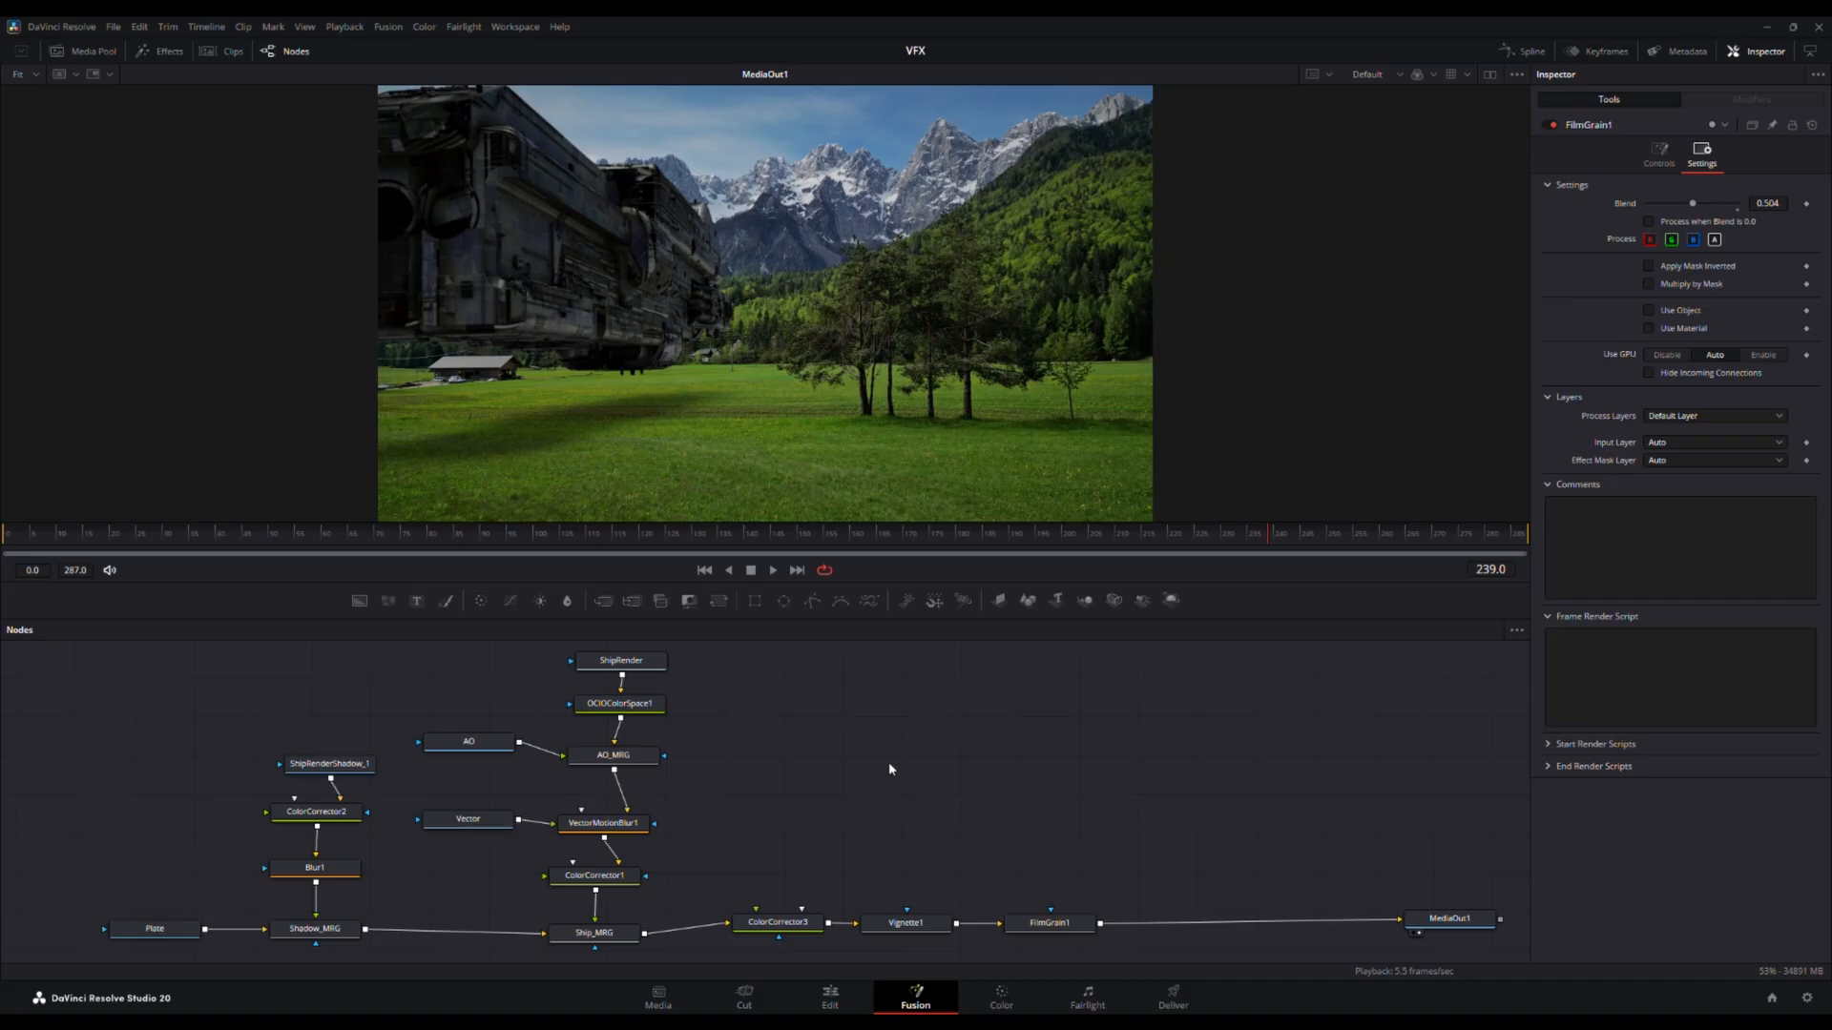
- Create a new timeline named Final in the Timelines bin on the Edit page
{"action": "left_click", "coordinate": [838, 997]}
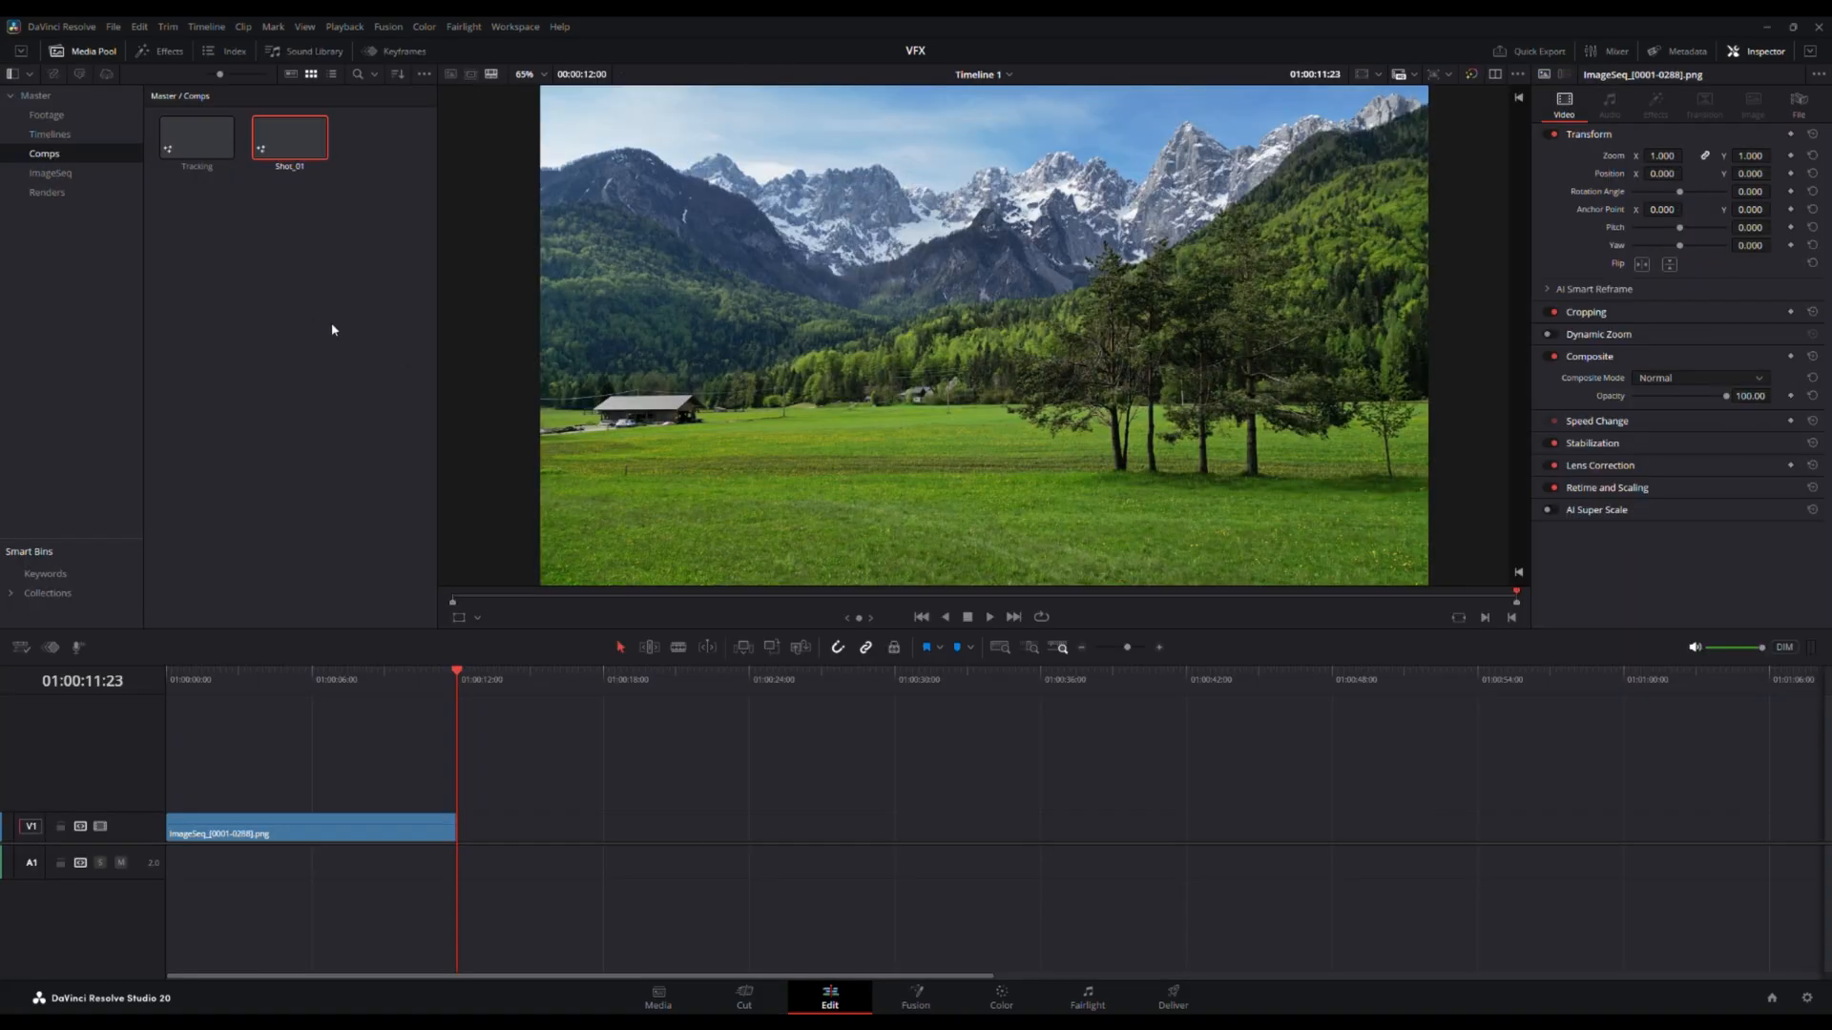
{"action": "left_click", "coordinate": [49, 134]}
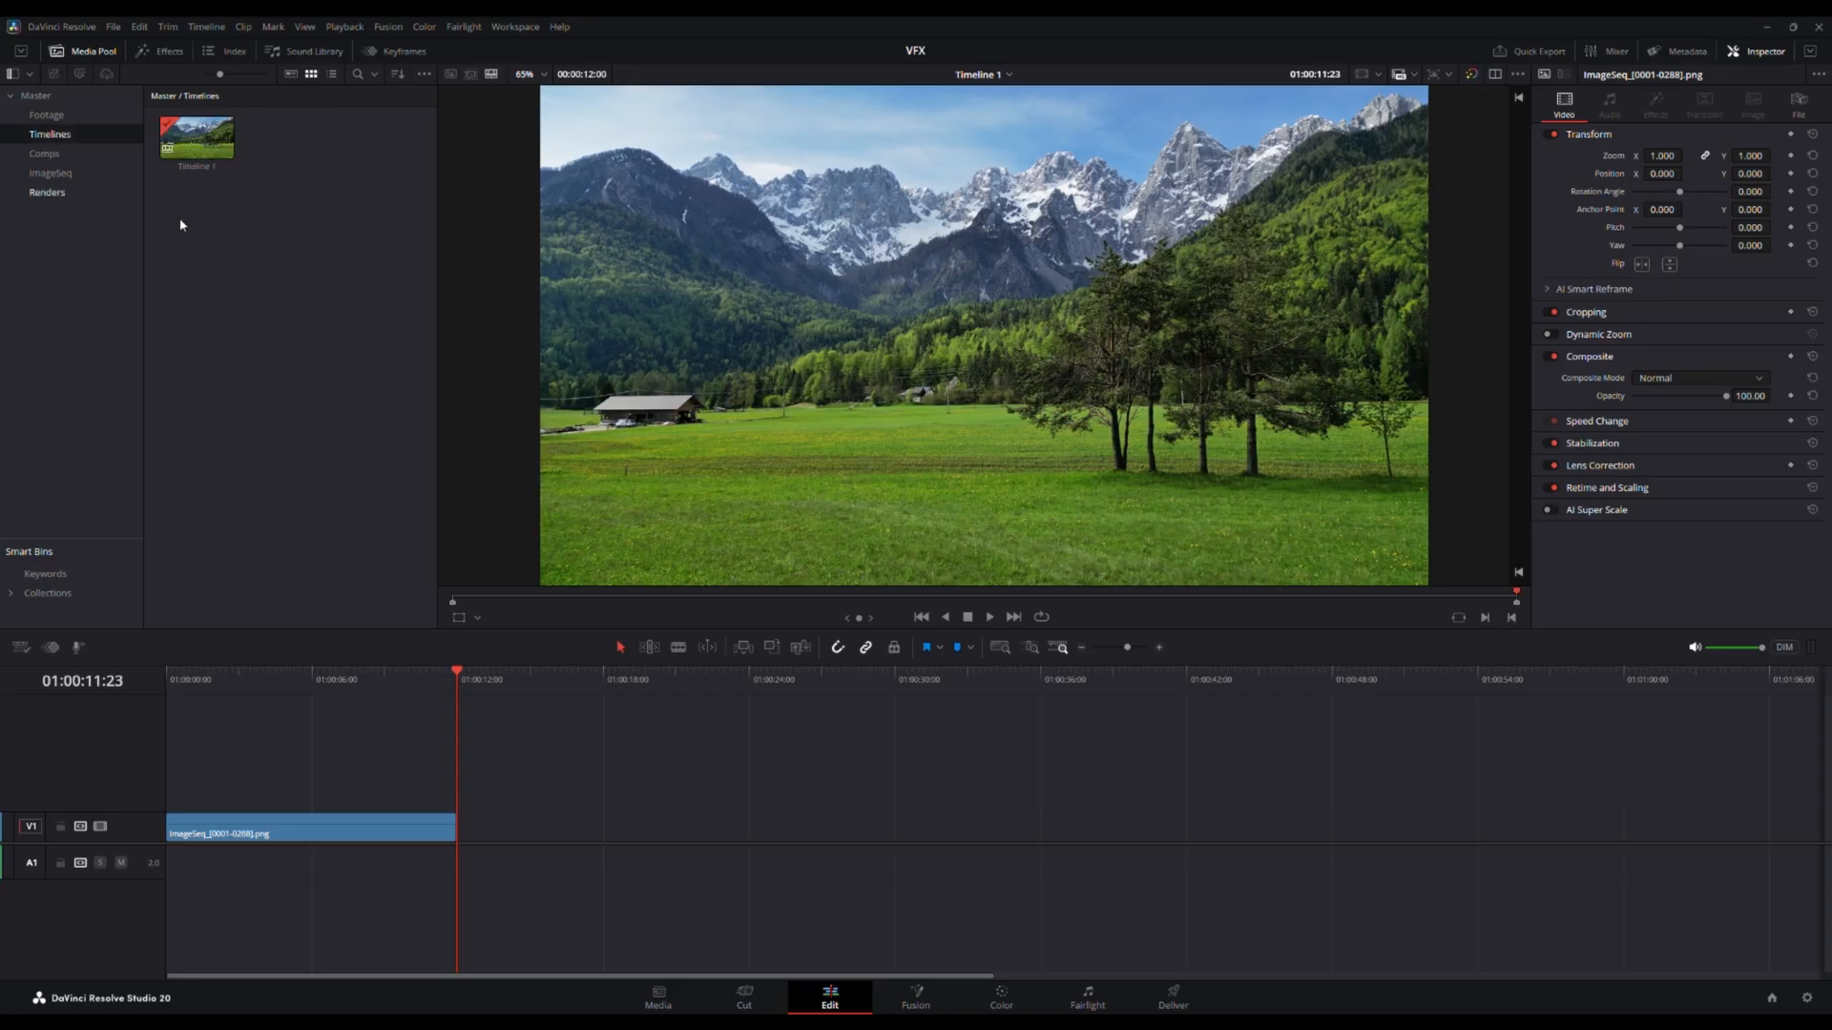
{"action": "left_click", "coordinate": [273, 237]}
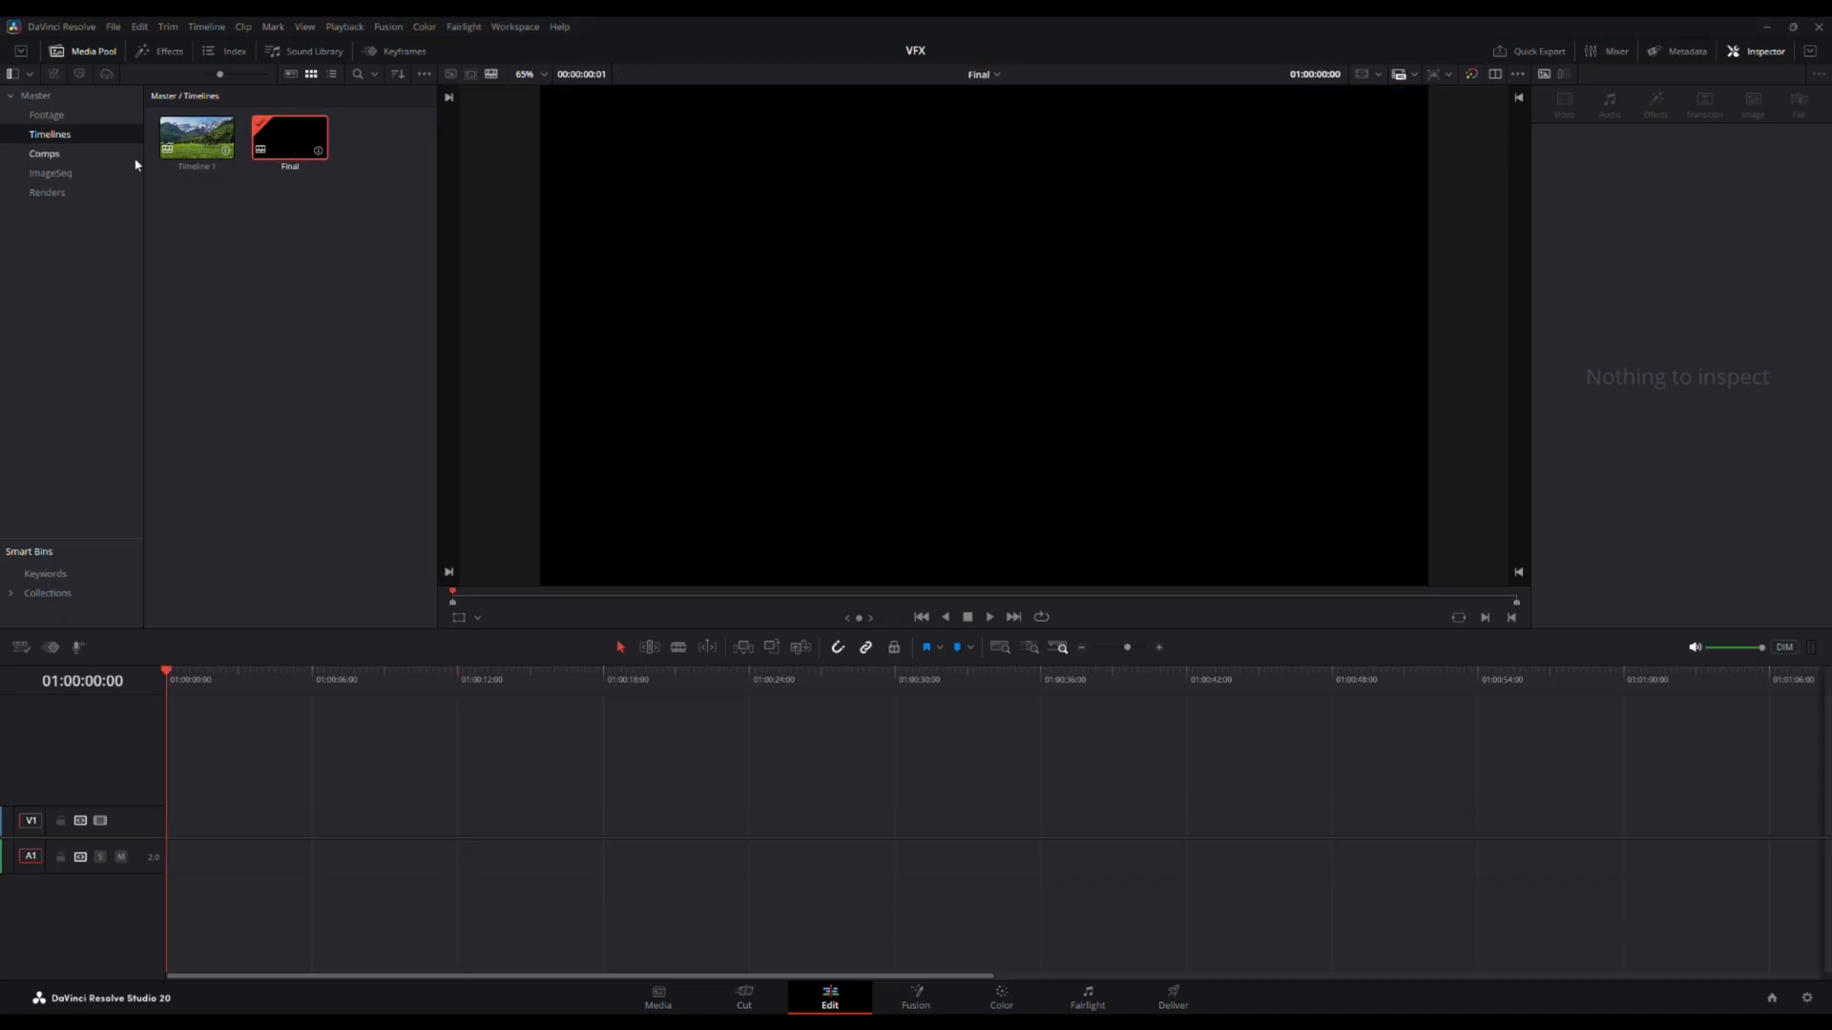
- Place the Shot_01 composition from the Comps bin at the start of video track V1
{"action": "left_click", "coordinate": [52, 153]}
{"action": "double_click", "coordinate": [274, 141]}
{"action": "left_click_drag", "start_coordinate": [275, 141], "coordinate": [167, 832]}
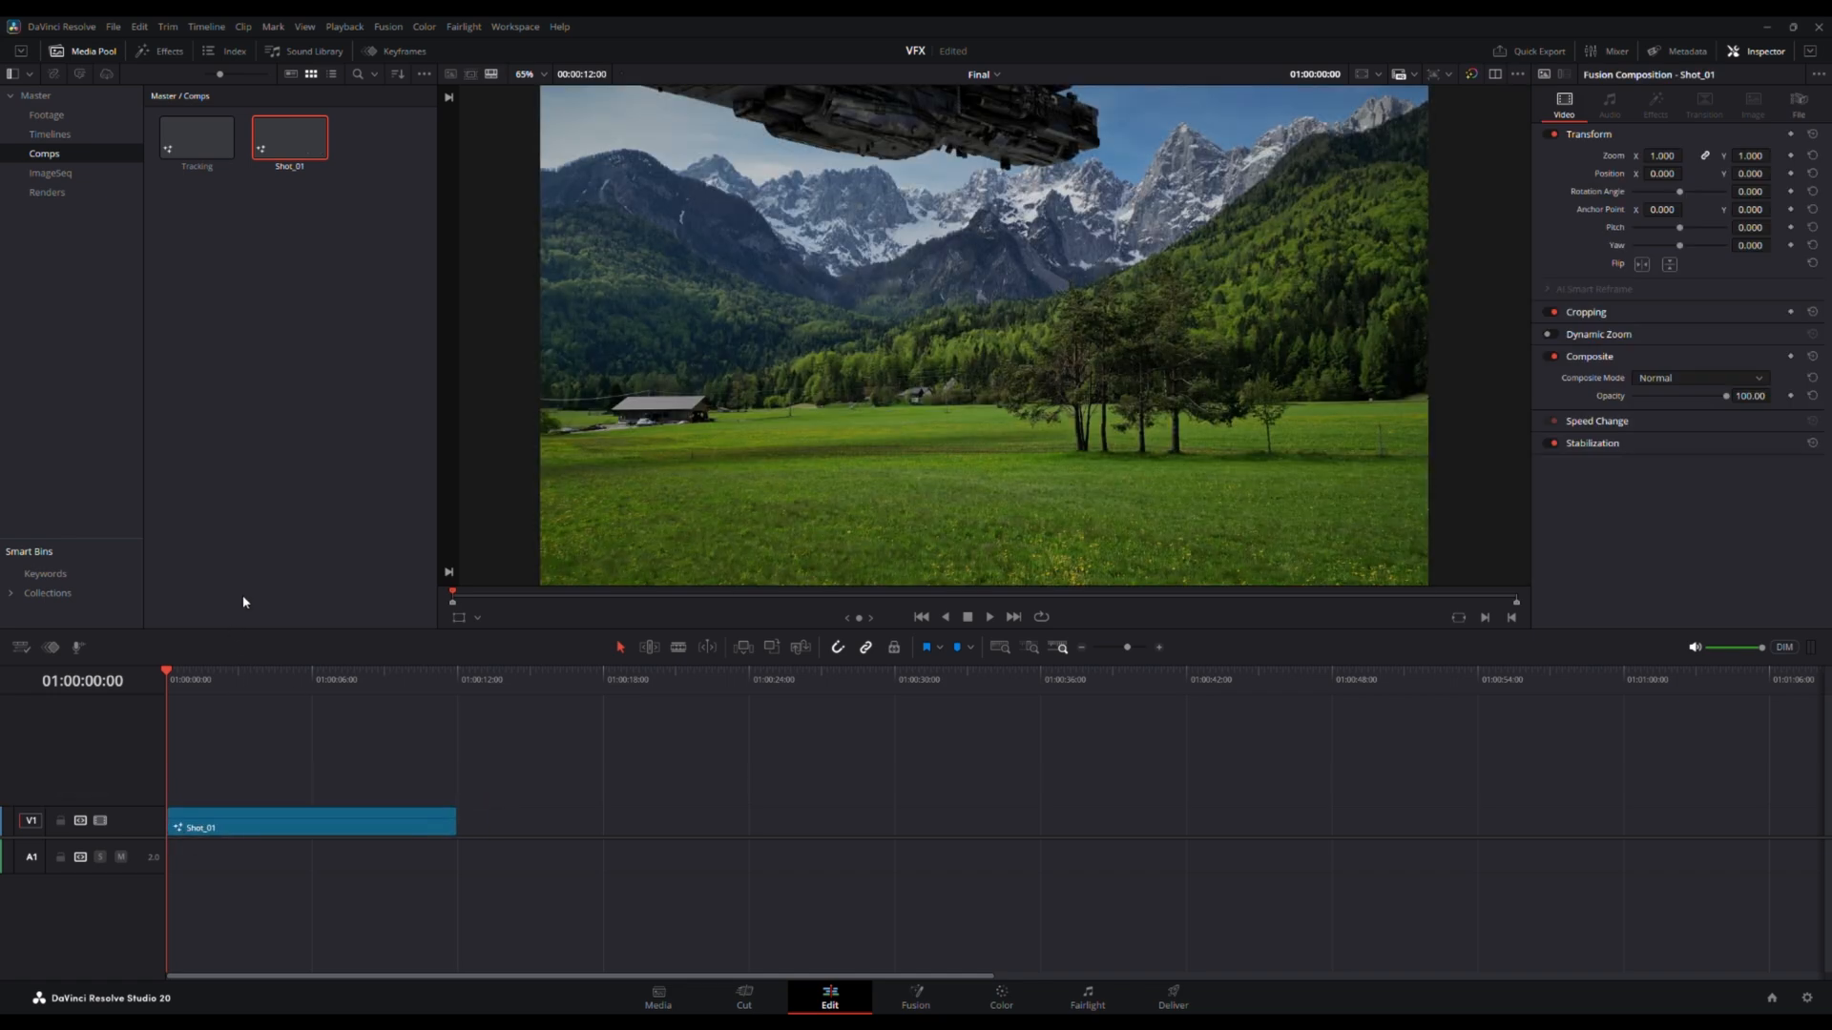
- Hide the media pool and briefly play back Shot_01 from the start of the timeline
{"action": "left_click", "coordinate": [84, 51]}
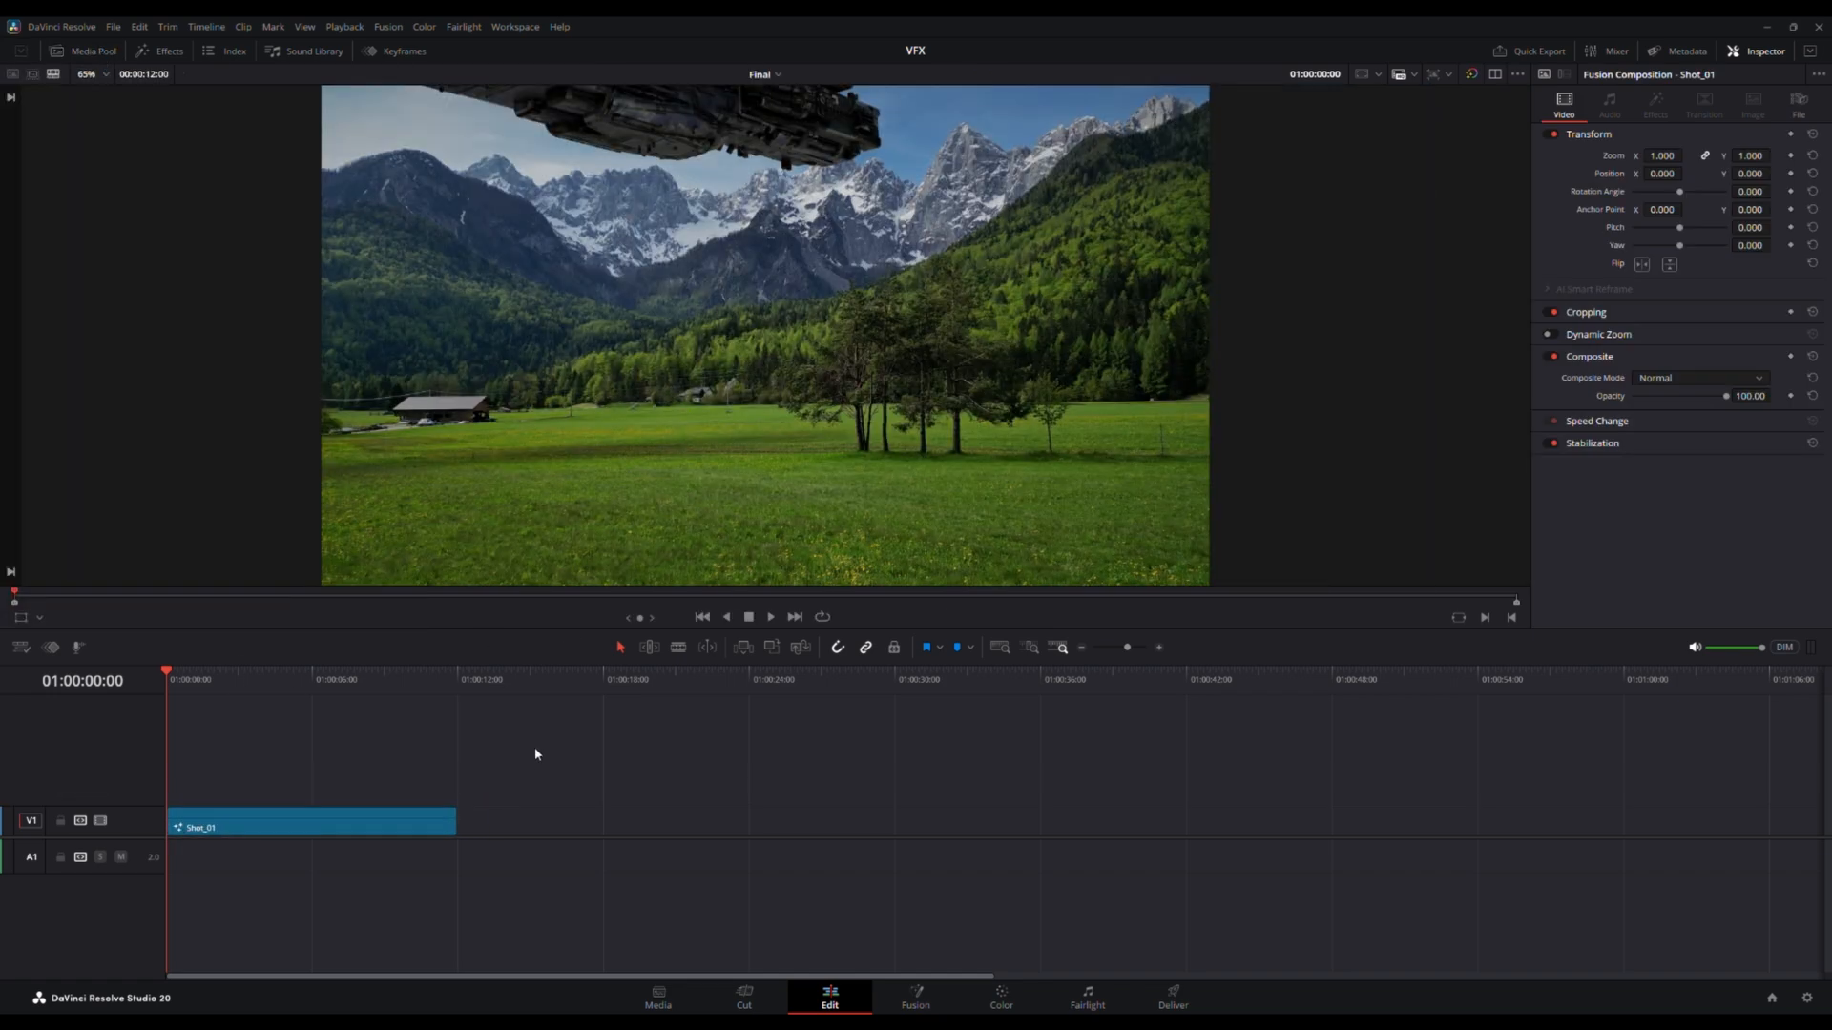
{"action": "left_click", "coordinate": [770, 617]}
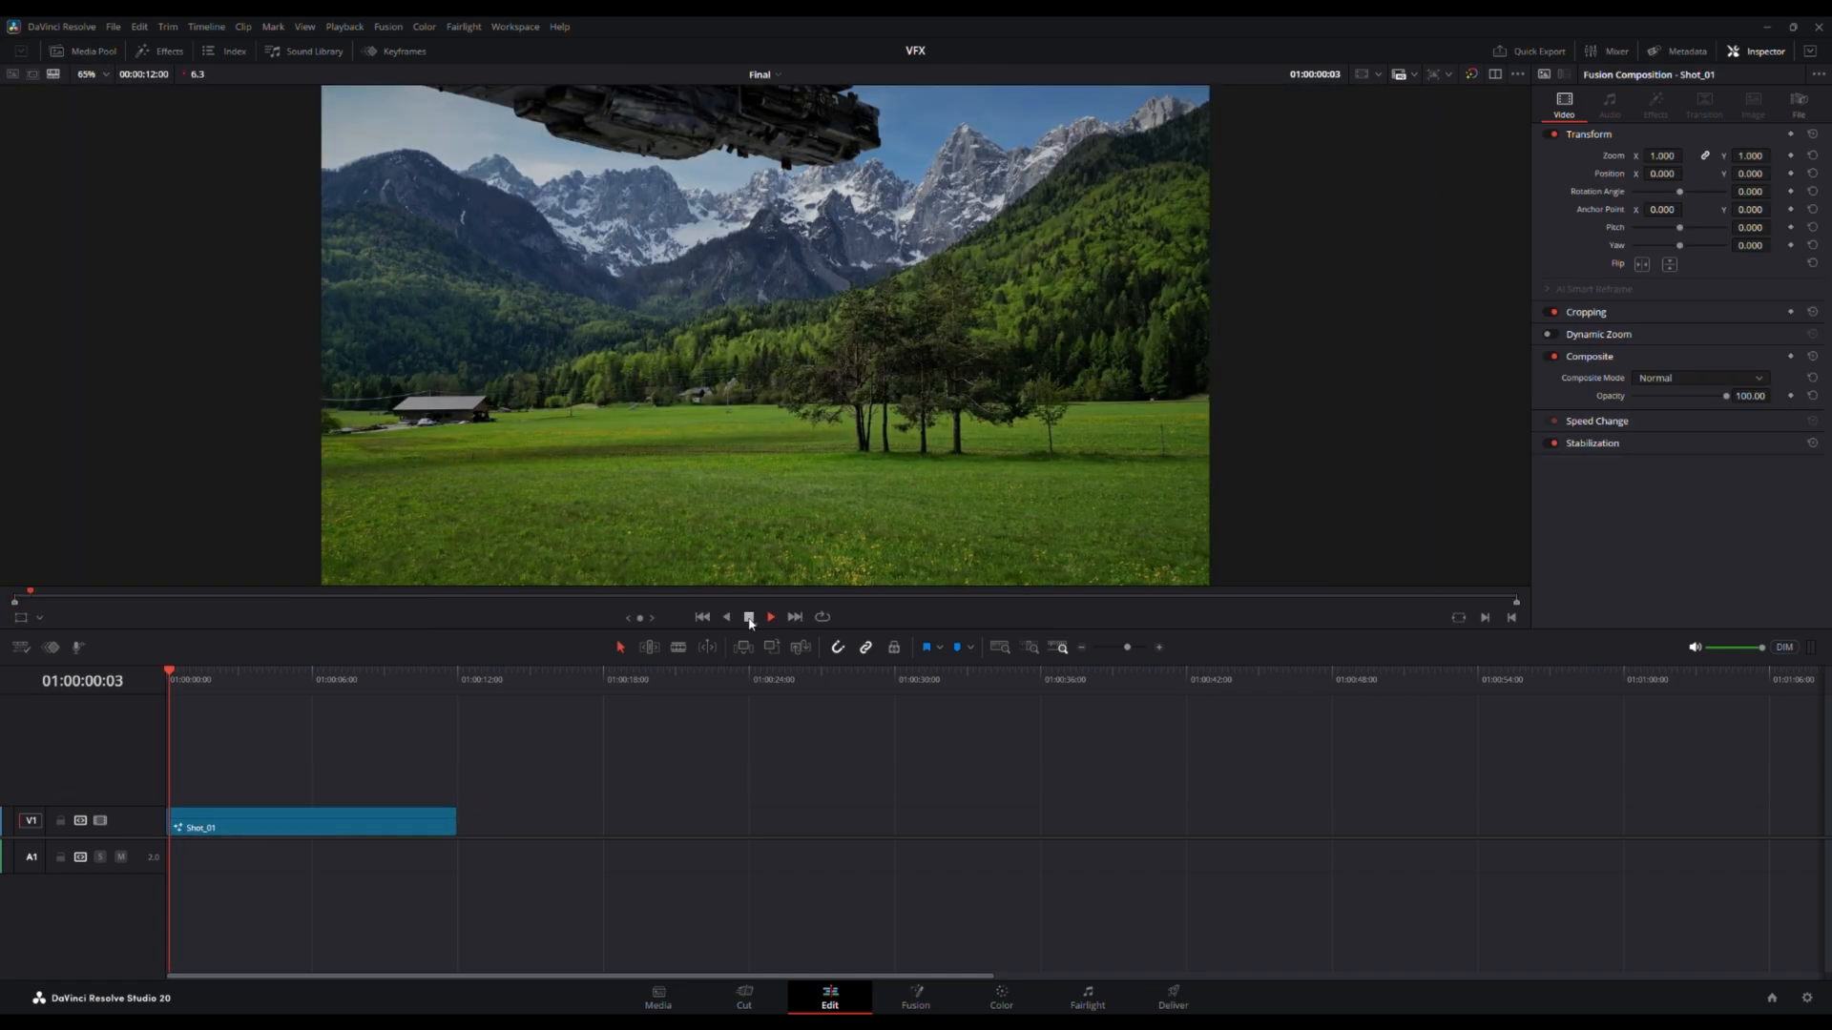
{"action": "left_click", "coordinate": [749, 618]}
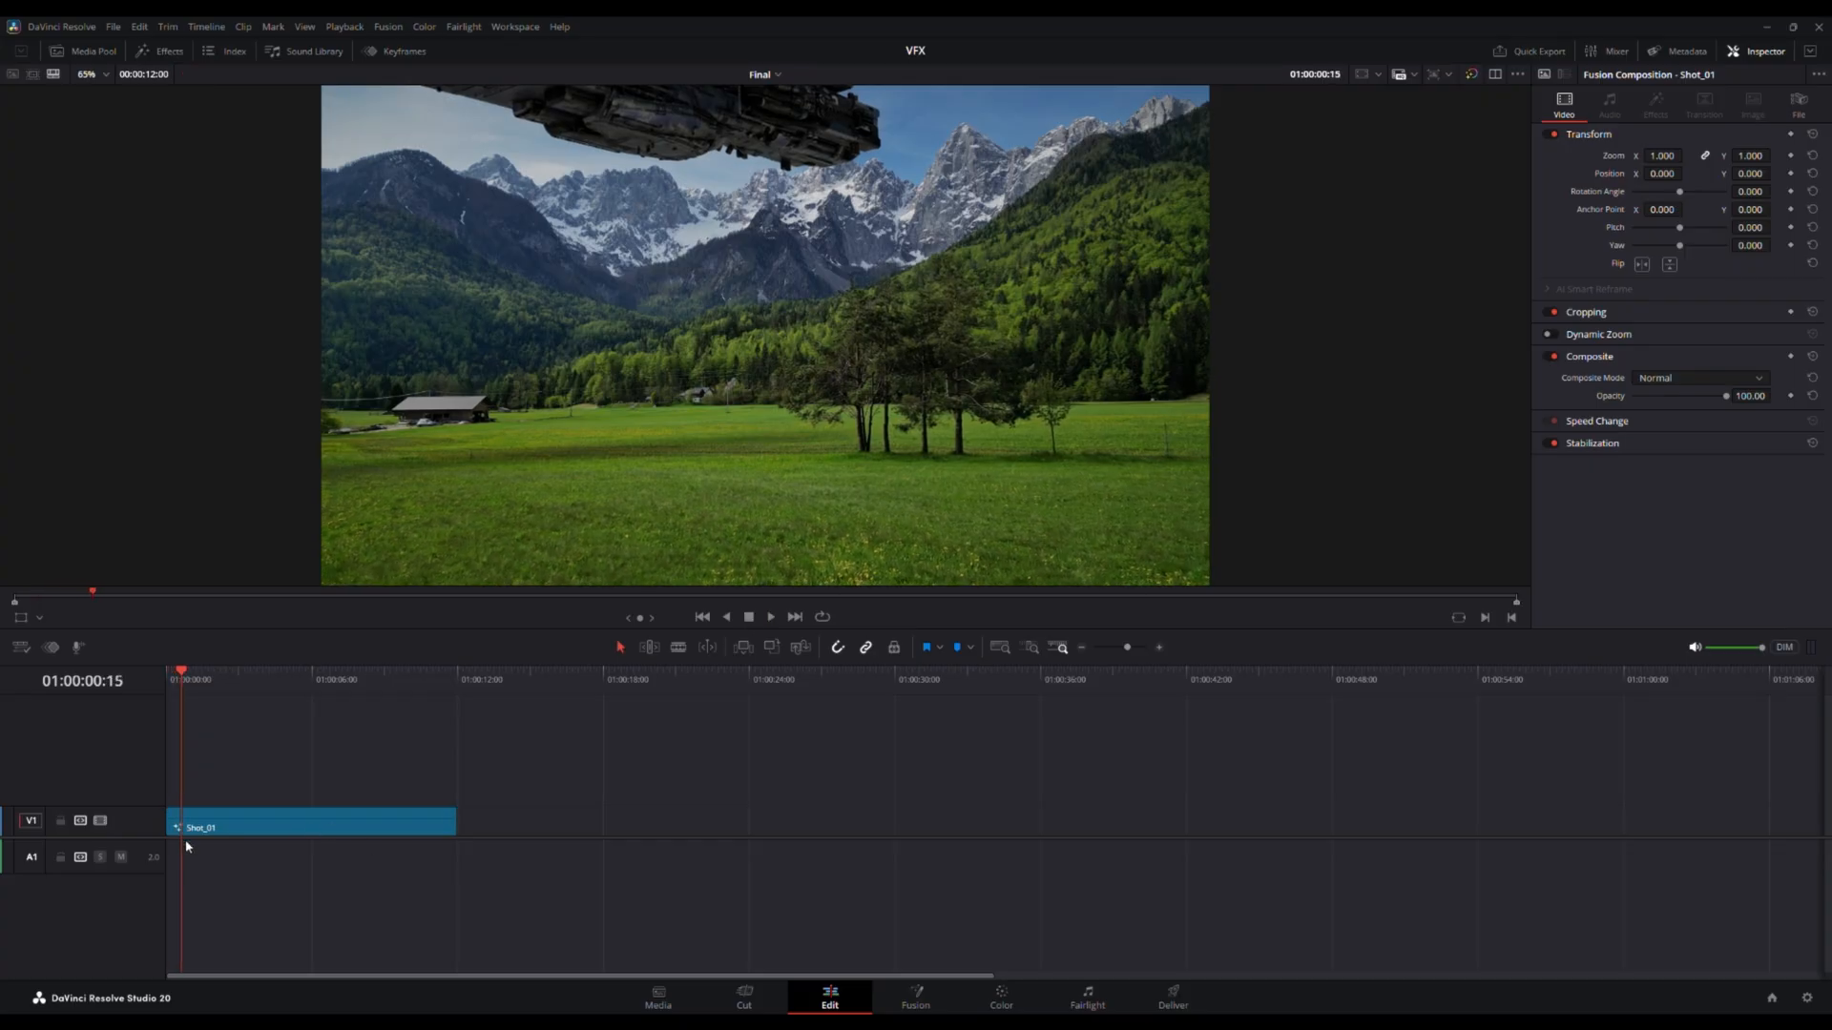
- Set up the Final timeline's export on the Deliver page as MP4 with the H.264 codec
{"action": "left_click", "coordinate": [1172, 998]}
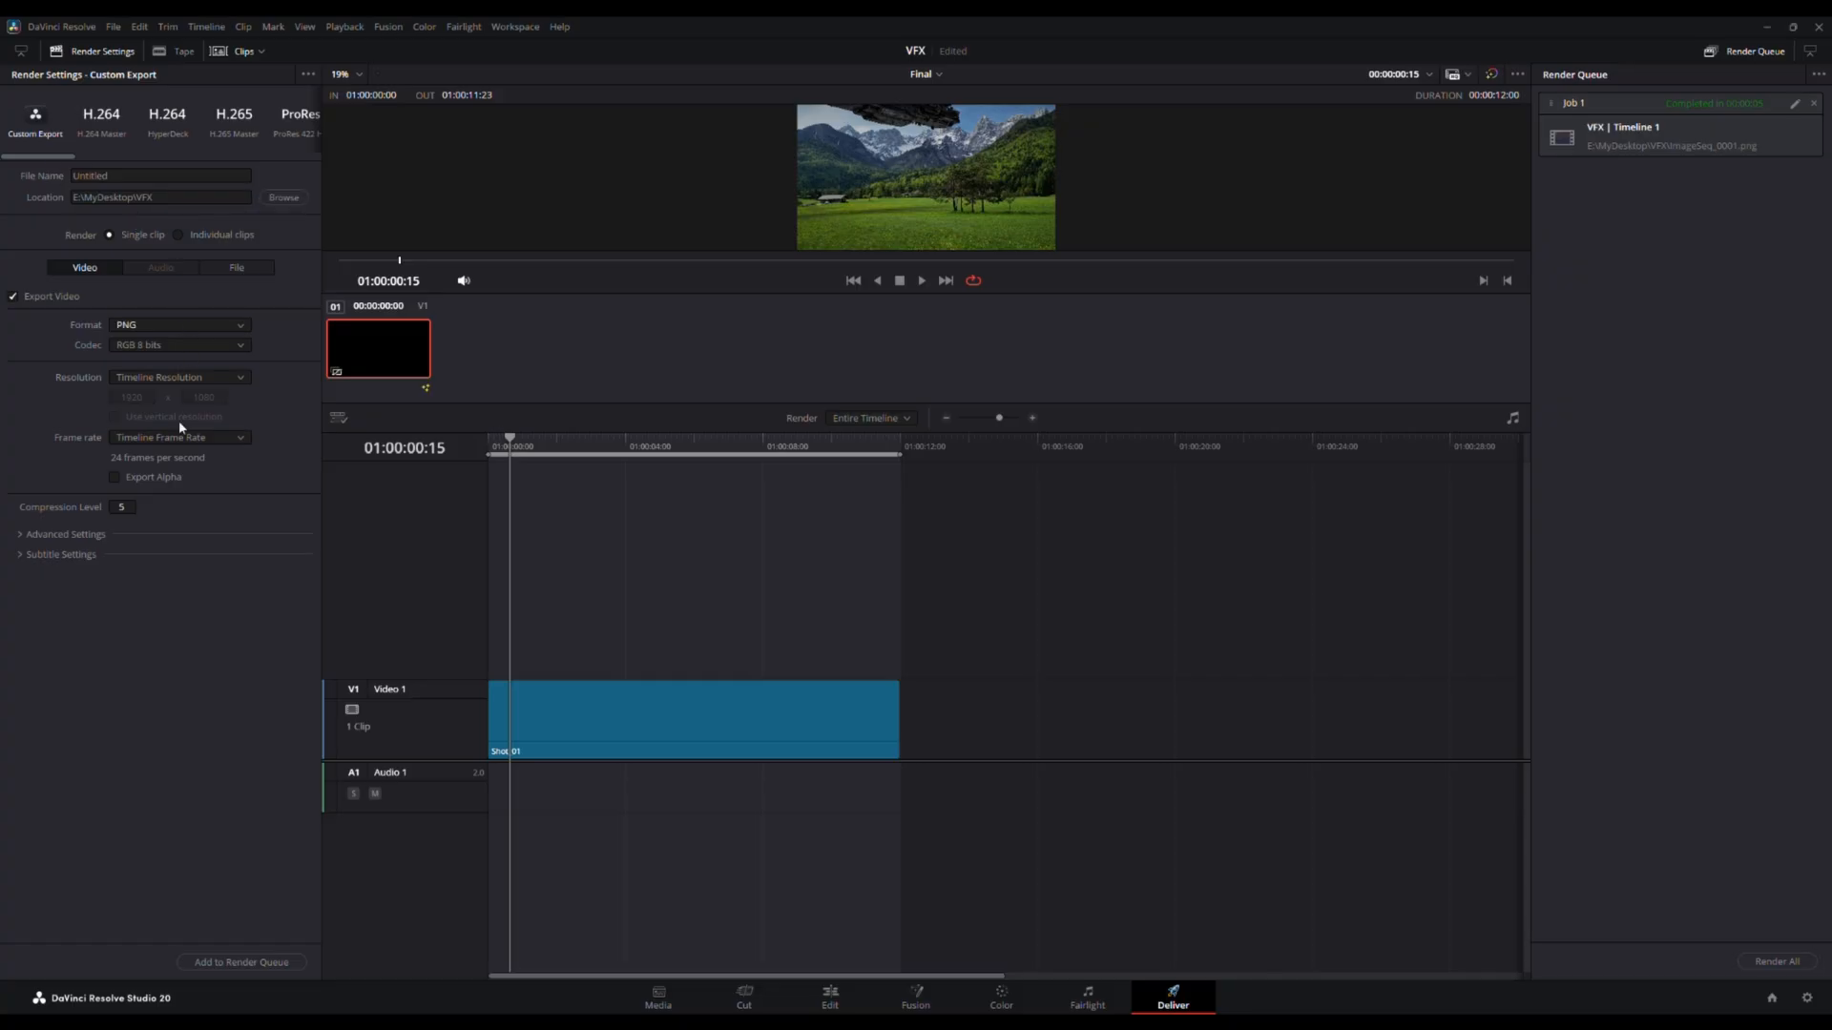
{"action": "left_click", "coordinate": [133, 443]}
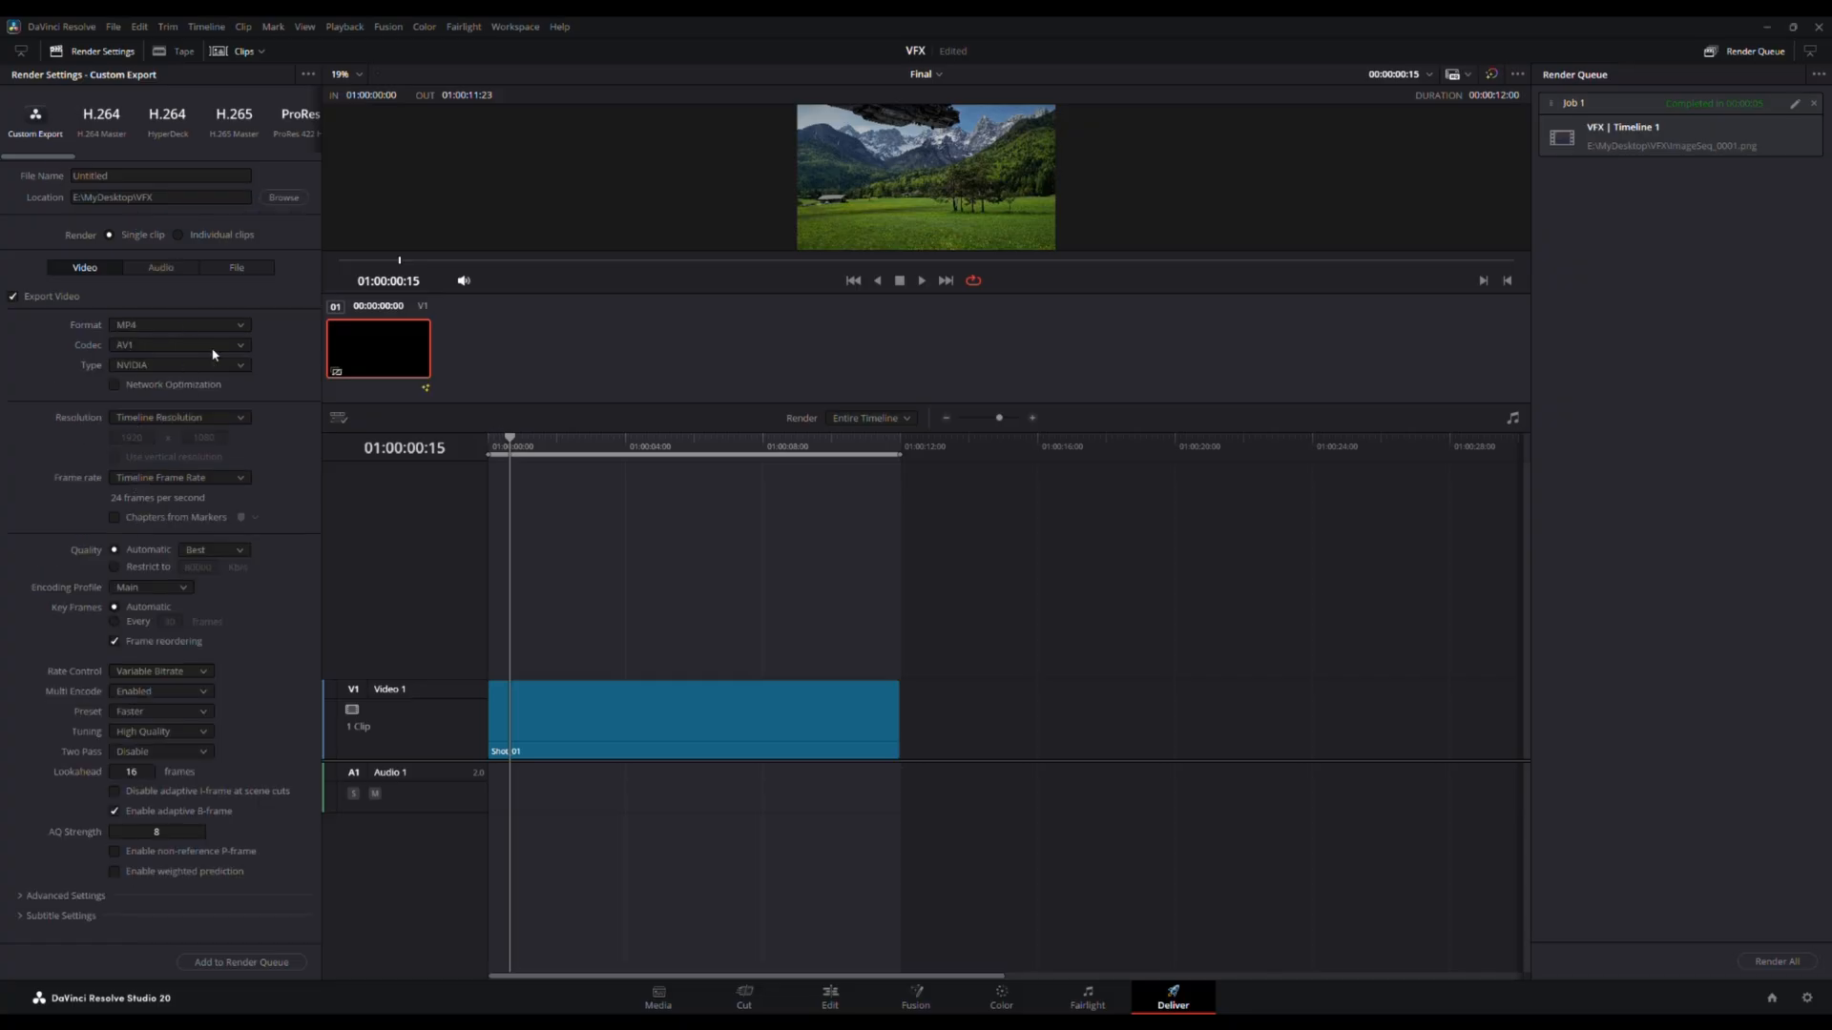
{"action": "left_click", "coordinate": [169, 386]}
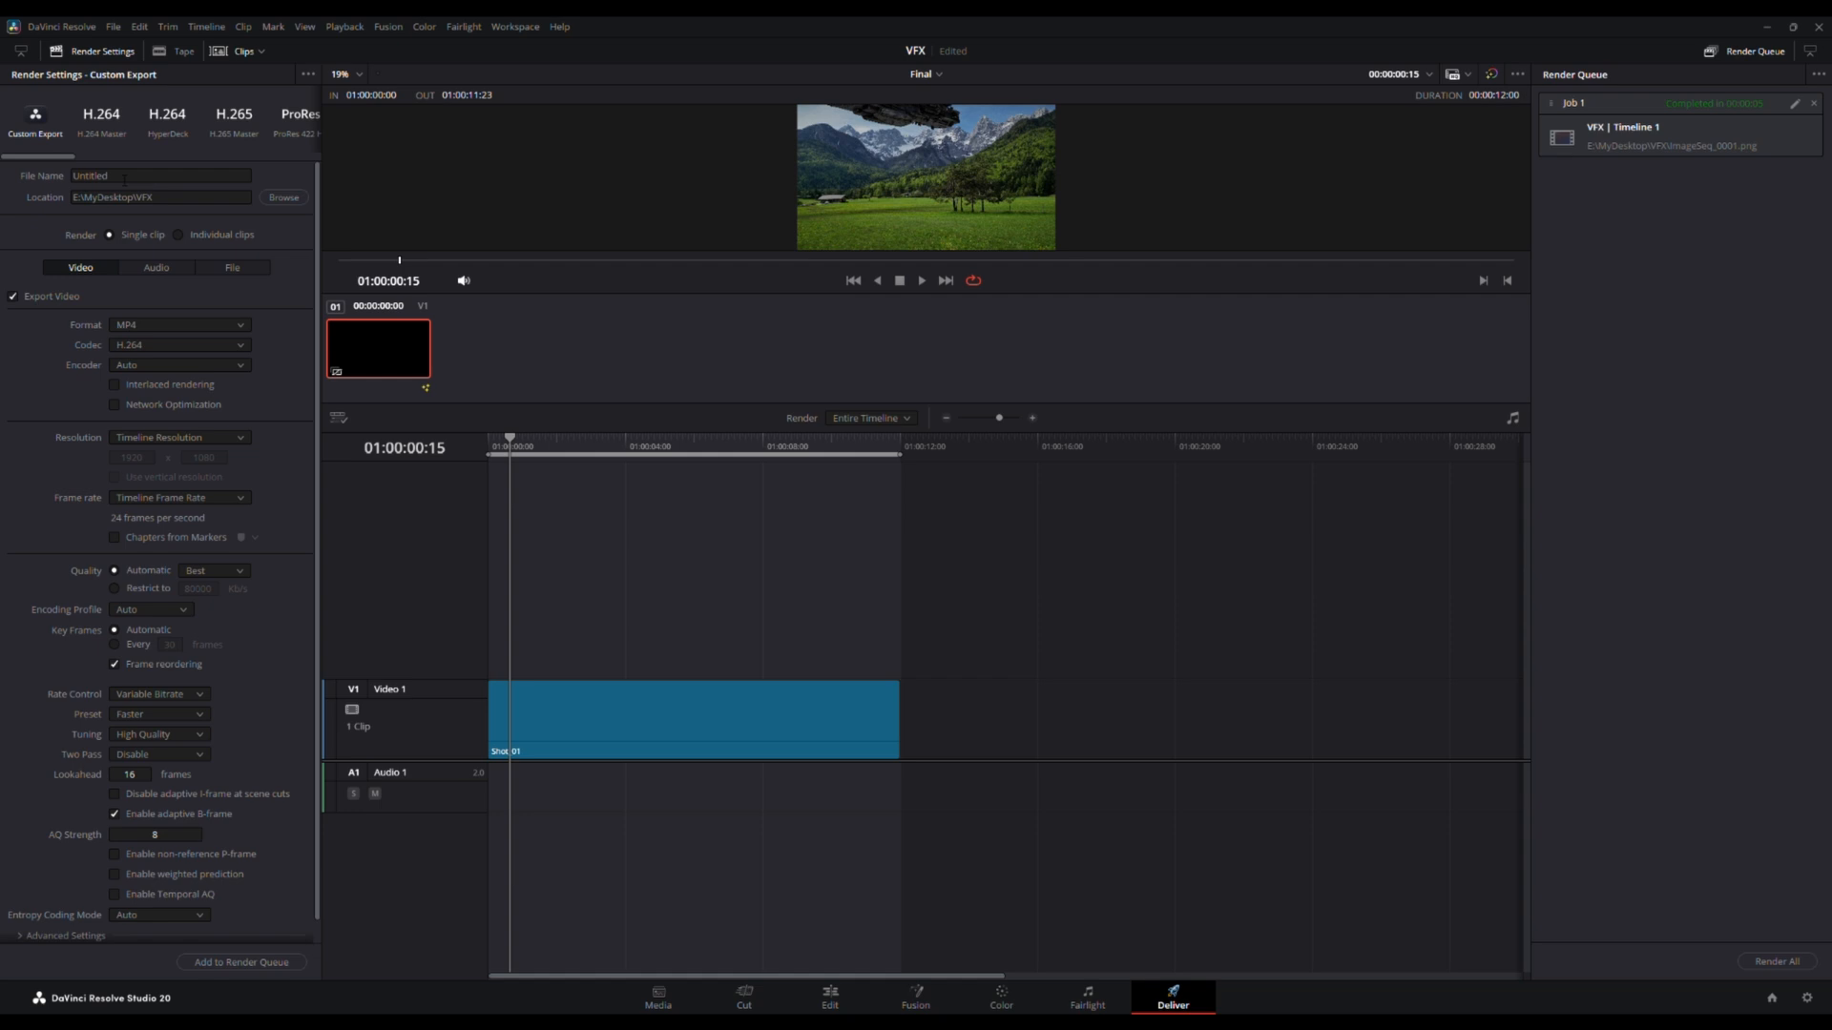
- Name the output file FinalRender
{"action": "left_click", "coordinate": [124, 178]}
{"action": "key", "text": "BackSpace"}
{"action": "key", "text": "BackSpace"}
{"action": "key", "text": "BackSpace"}
{"action": "key", "text": "BackSpace"}
{"action": "key", "text": "BackSpace"}
{"action": "key", "text": "BackSpace"}
{"action": "key", "text": "BackSpace"}
{"action": "type", "text": "FinalRender"}
{"action": "left_click", "coordinate": [275, 228]}
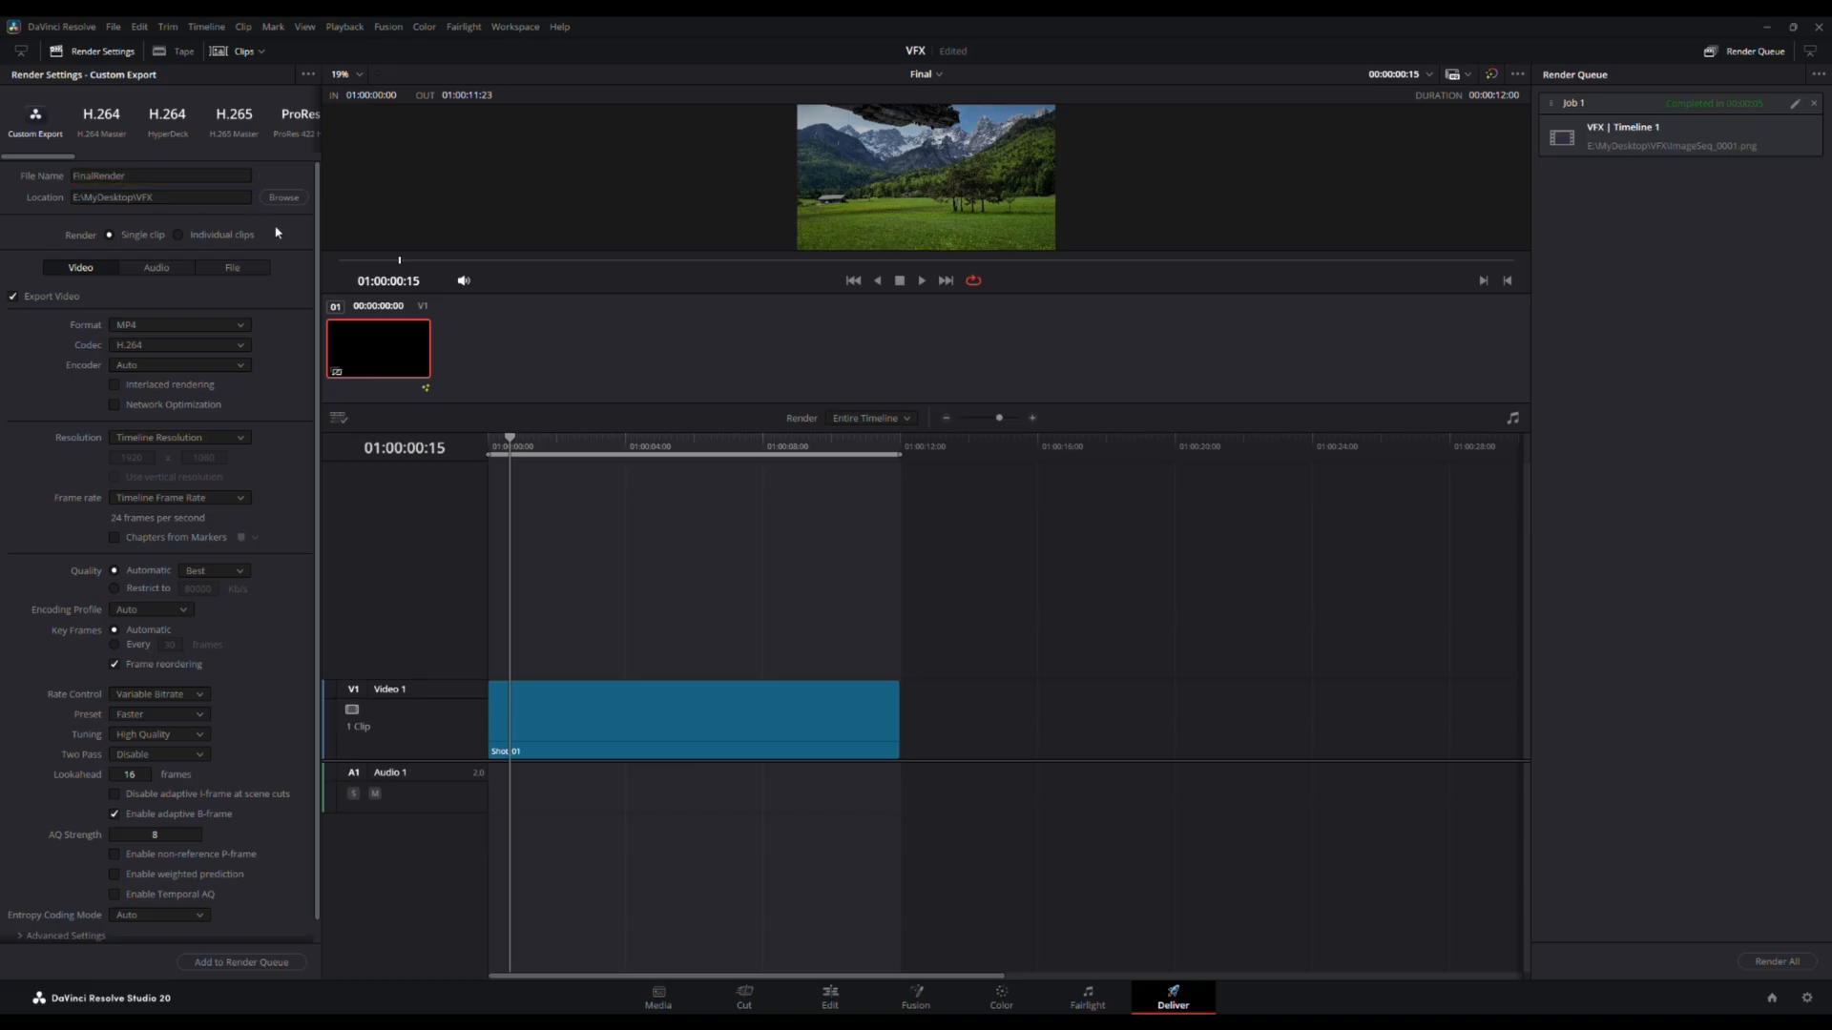
- Add the FinalRender export to the render queue and render that job
{"action": "left_click", "coordinate": [250, 964]}
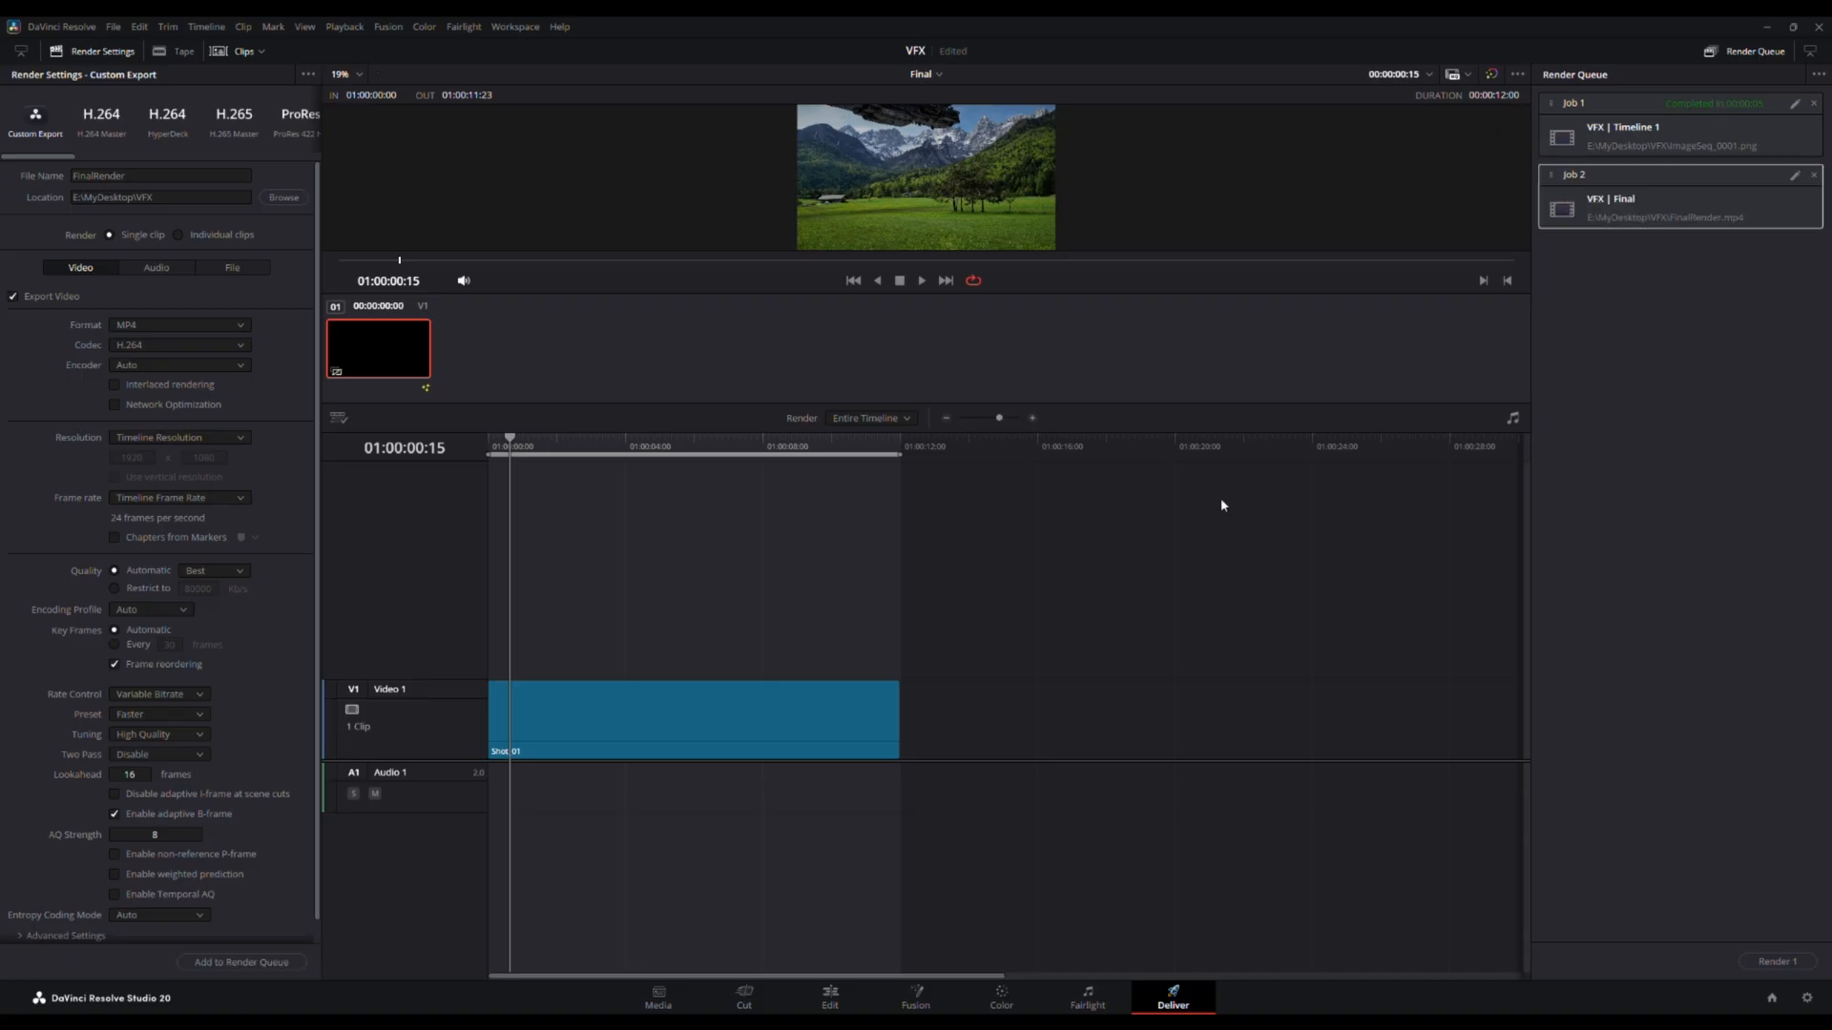
{"action": "left_click", "coordinate": [1778, 962]}
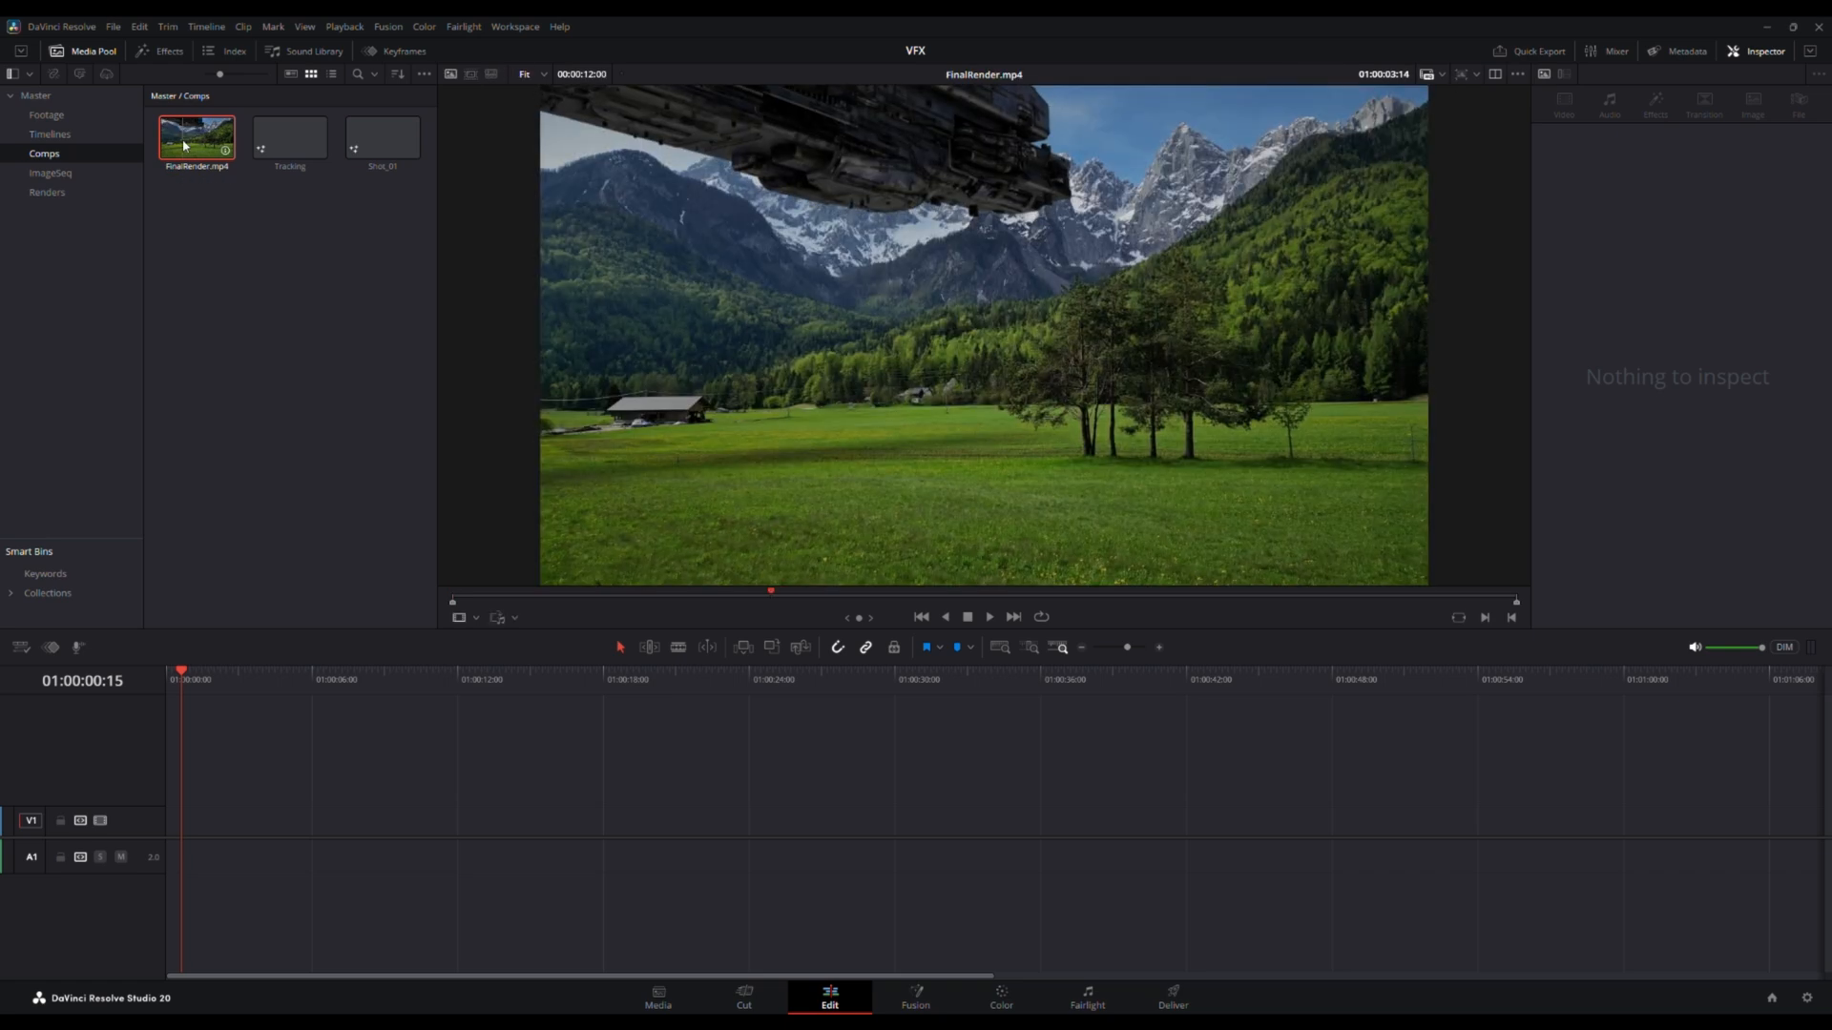
- Place FinalRender.mp4 at the start of track V1 and review it by playing and scrubbing through the clip
{"action": "left_click_drag", "start_coordinate": [210, 168], "coordinate": [179, 865]}
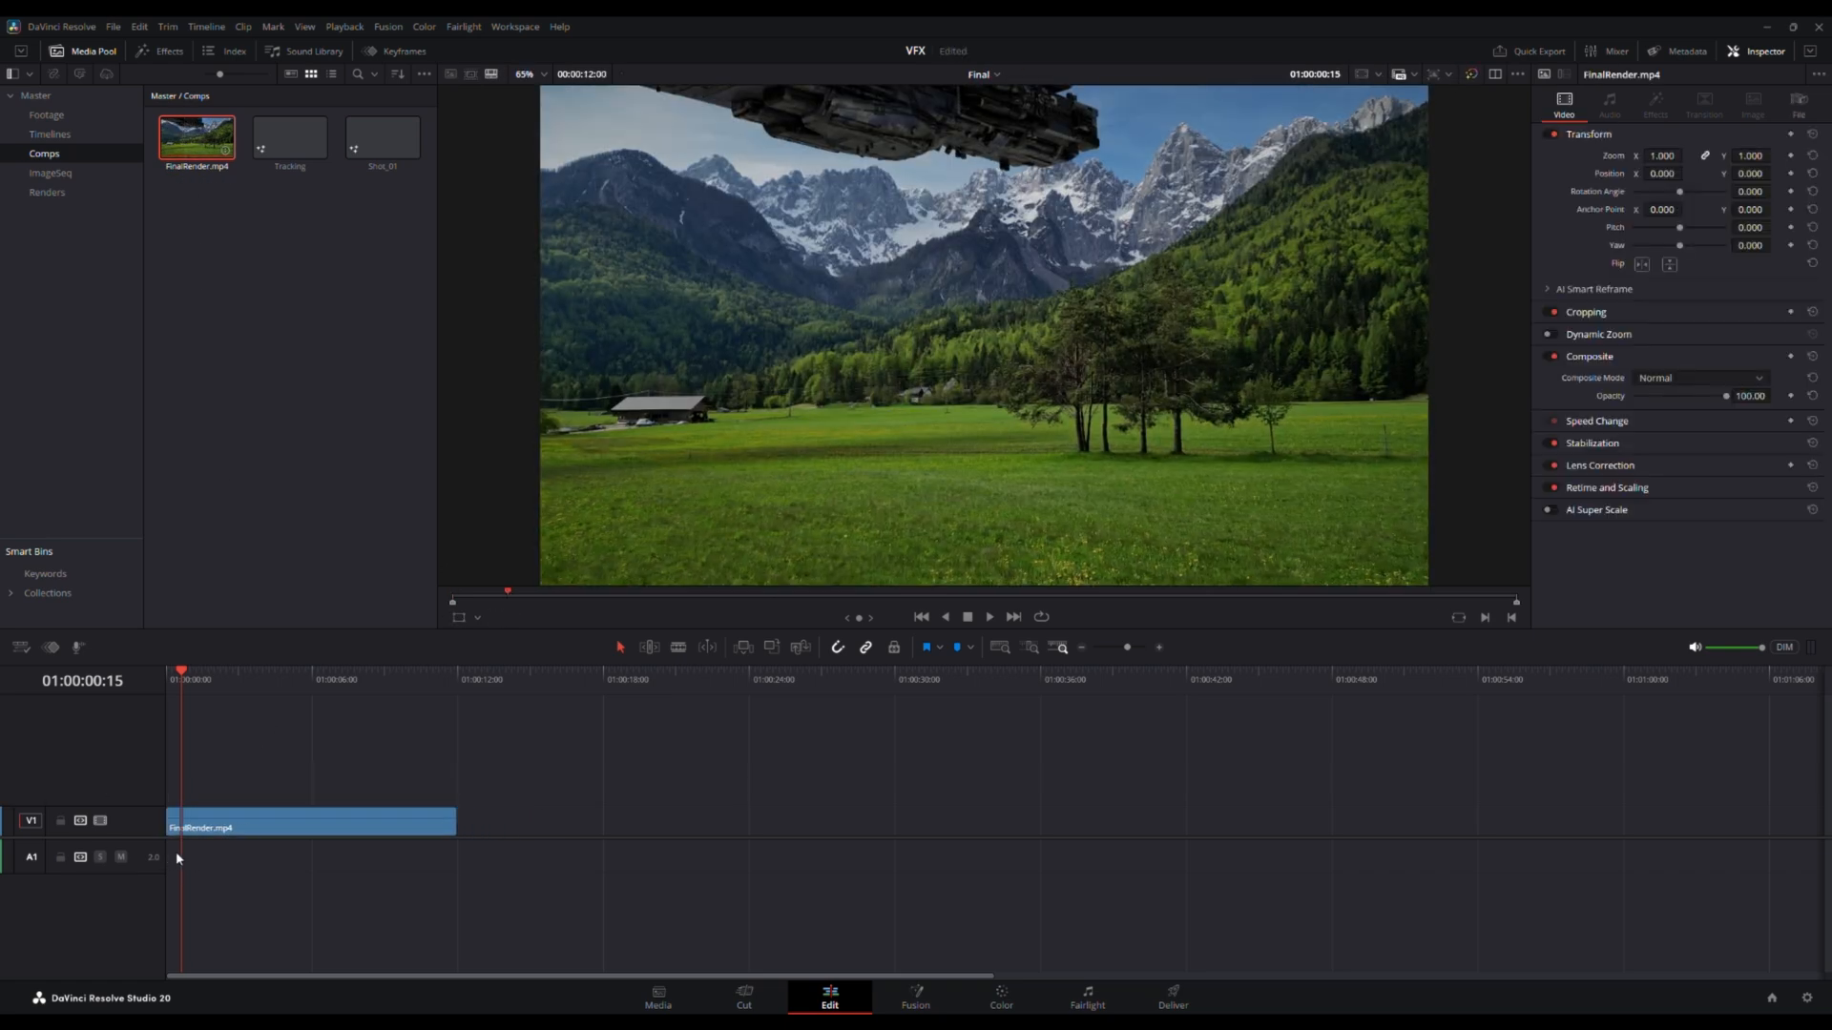
{"action": "left_click", "coordinate": [170, 674]}
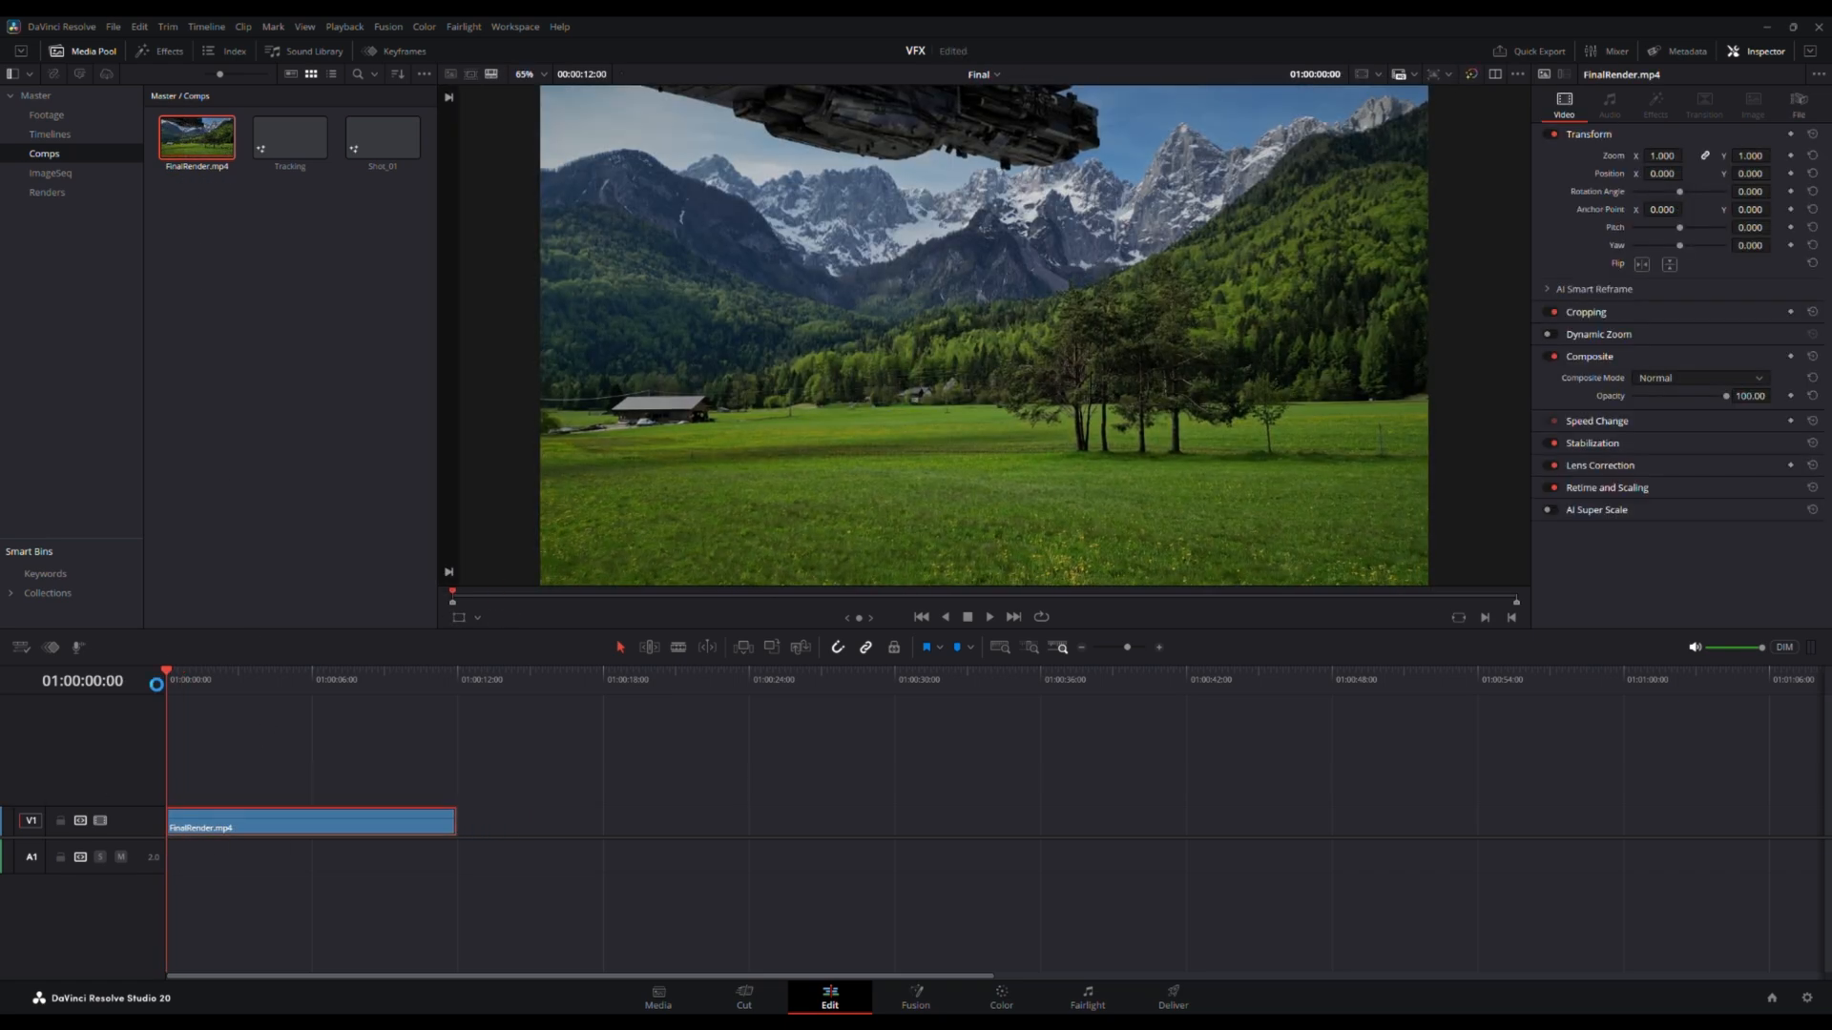
{"action": "left_click", "coordinate": [991, 616]}
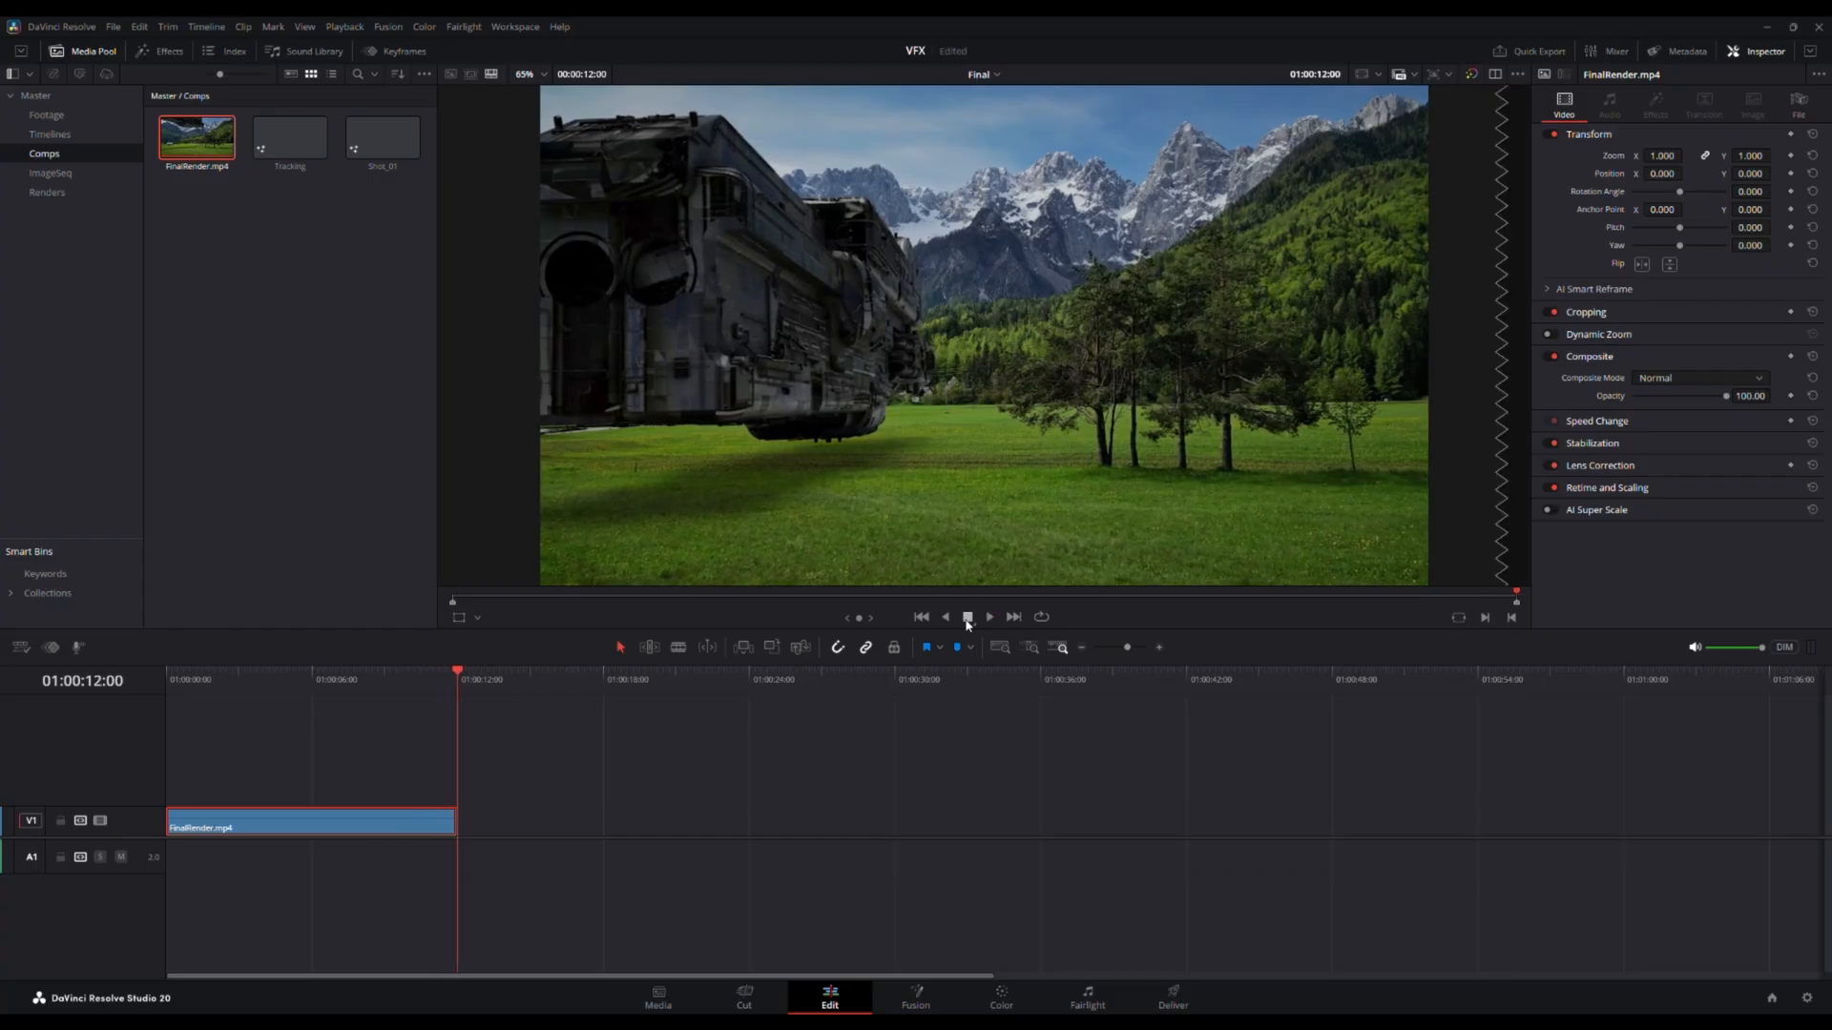
{"action": "left_click", "coordinate": [365, 677]}
{"action": "left_click_drag", "start_coordinate": [364, 679], "coordinate": [317, 679]}
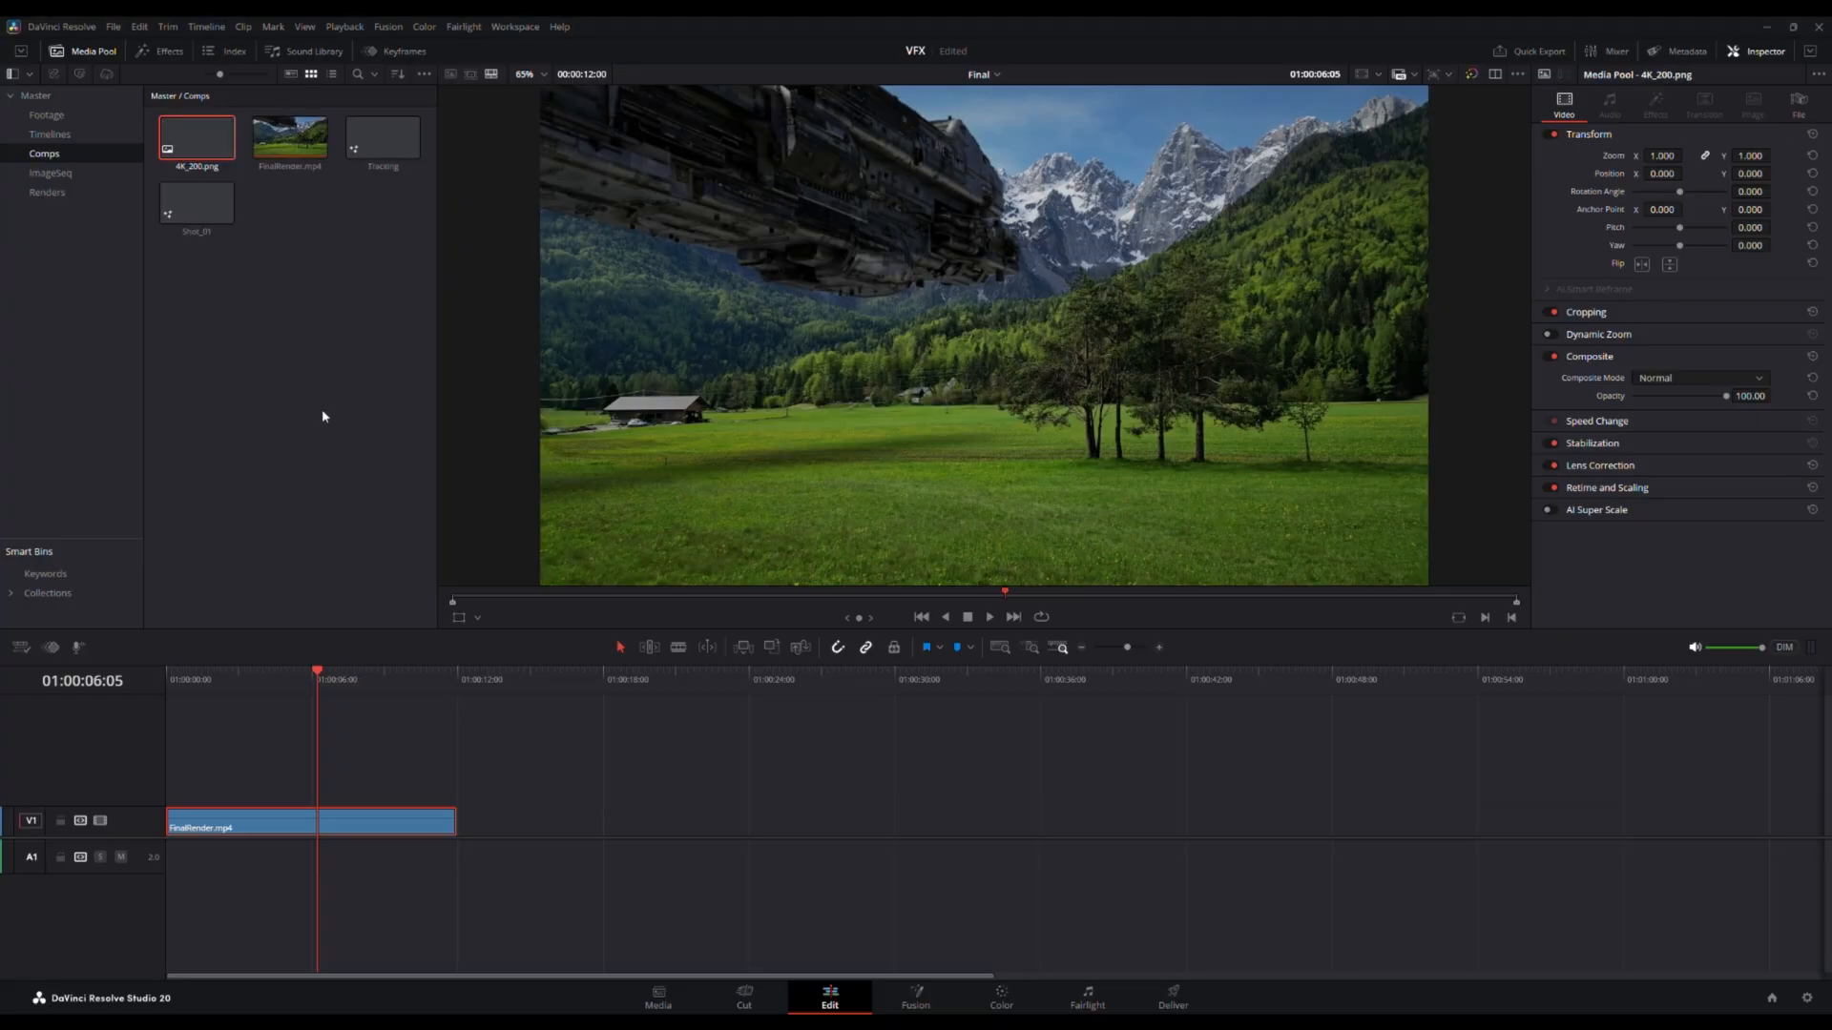
- Add the 4K_200.png letterbox overlay on track V2 above FinalRender.mp4 and extend it to that clip's end
{"action": "double_click", "coordinate": [180, 136]}
{"action": "left_click_drag", "start_coordinate": [180, 137], "coordinate": [158, 806]}
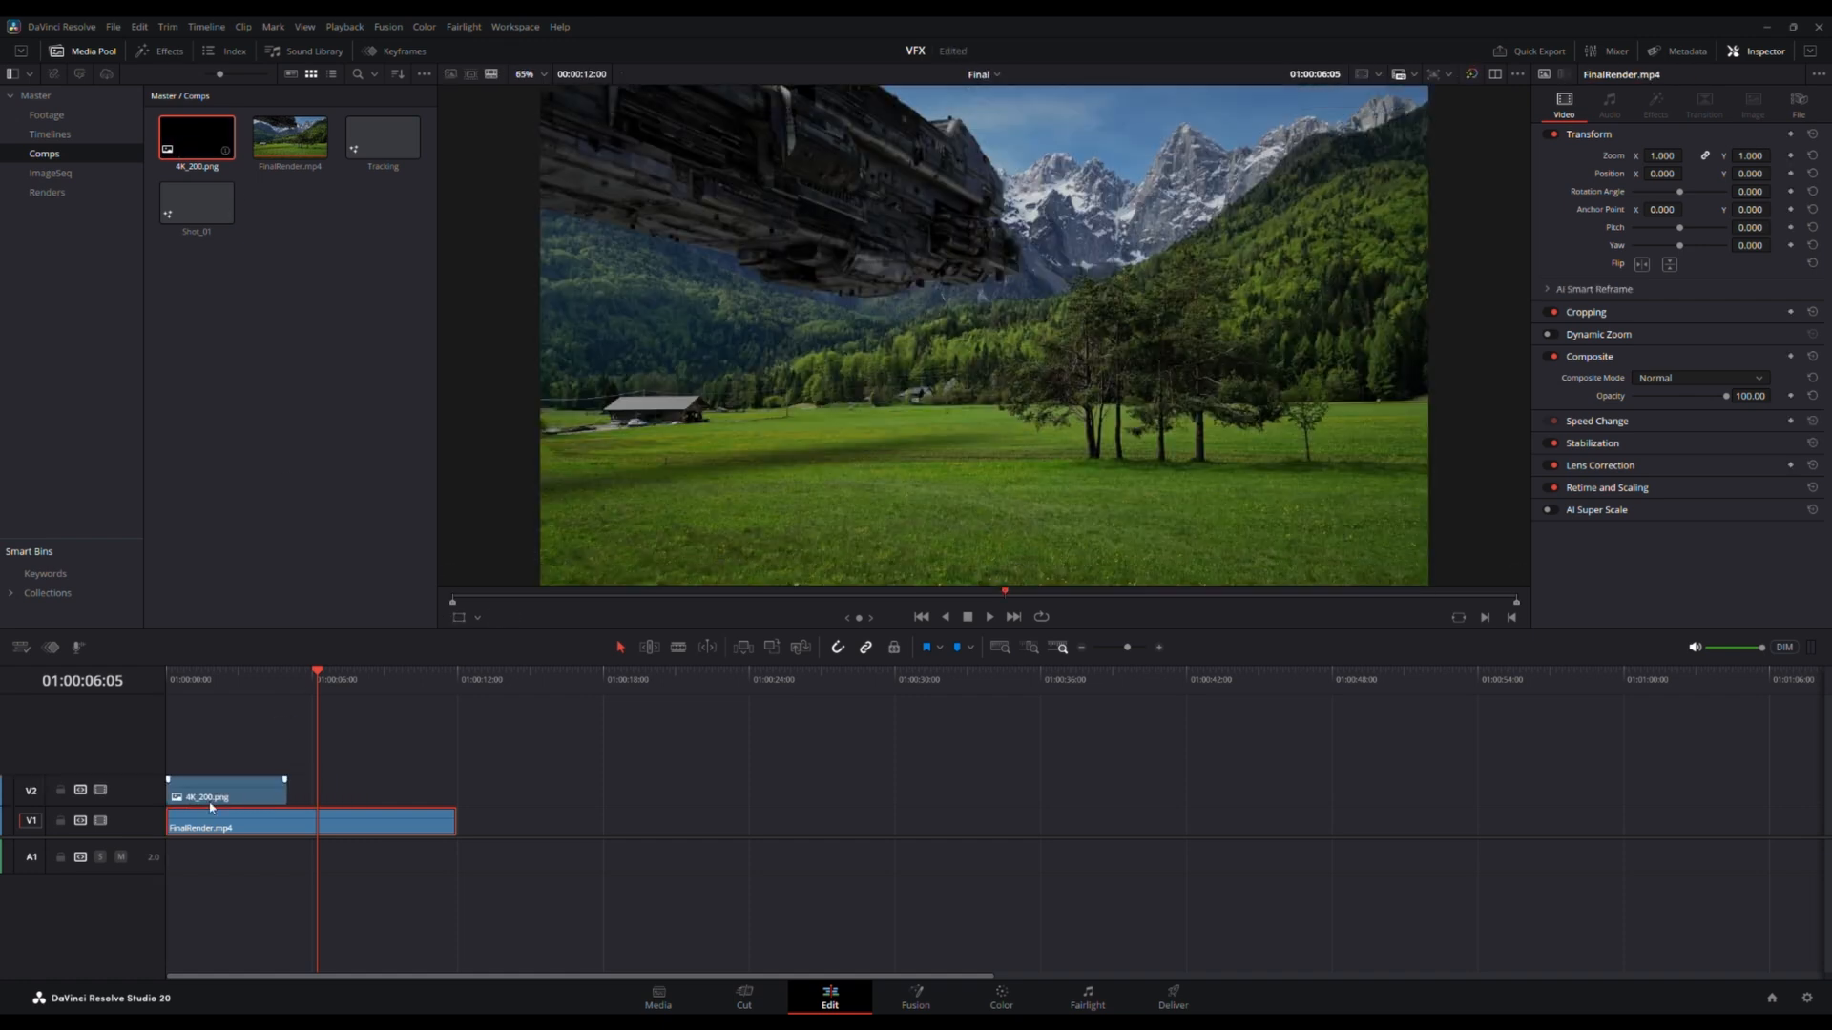
{"action": "left_click_drag", "start_coordinate": [282, 797], "coordinate": [416, 779]}
- Play the letterboxed shot back from the start of the timeline
{"action": "left_click_drag", "start_coordinate": [323, 680], "coordinate": [171, 695]}
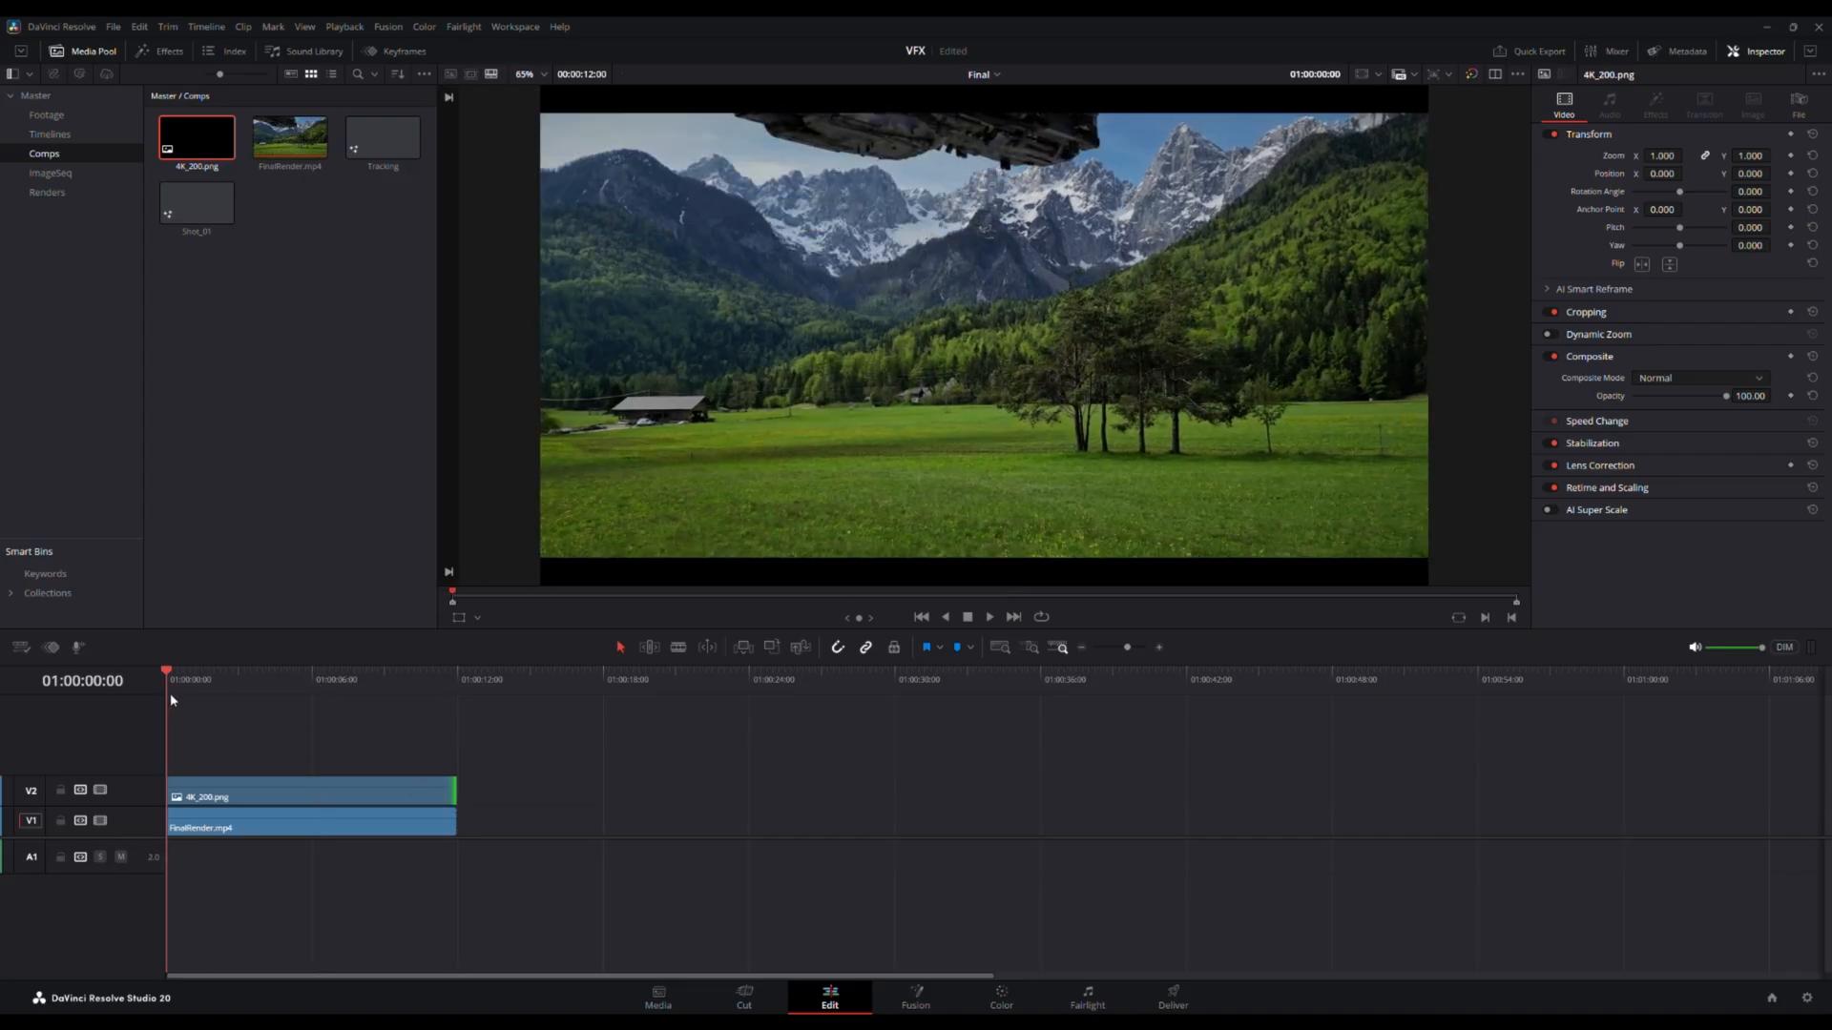
{"action": "left_click", "coordinate": [989, 617]}
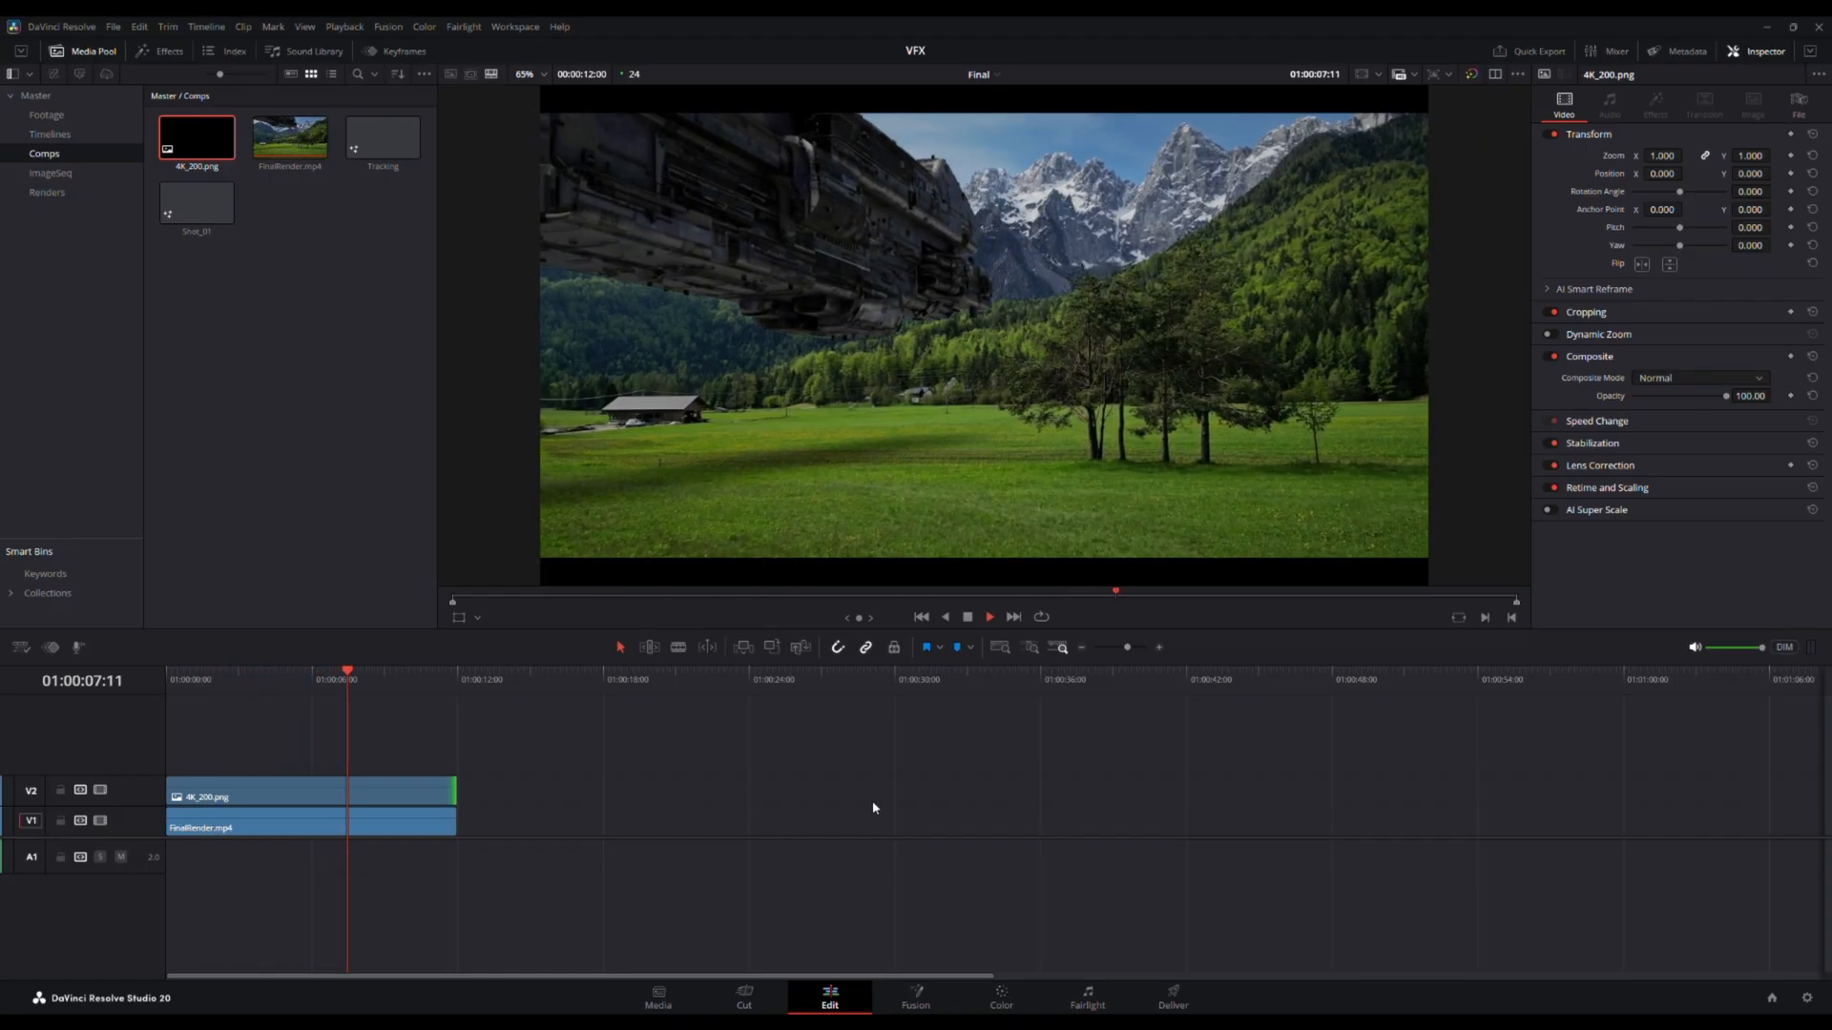
{"action": "left_click", "coordinate": [969, 618]}
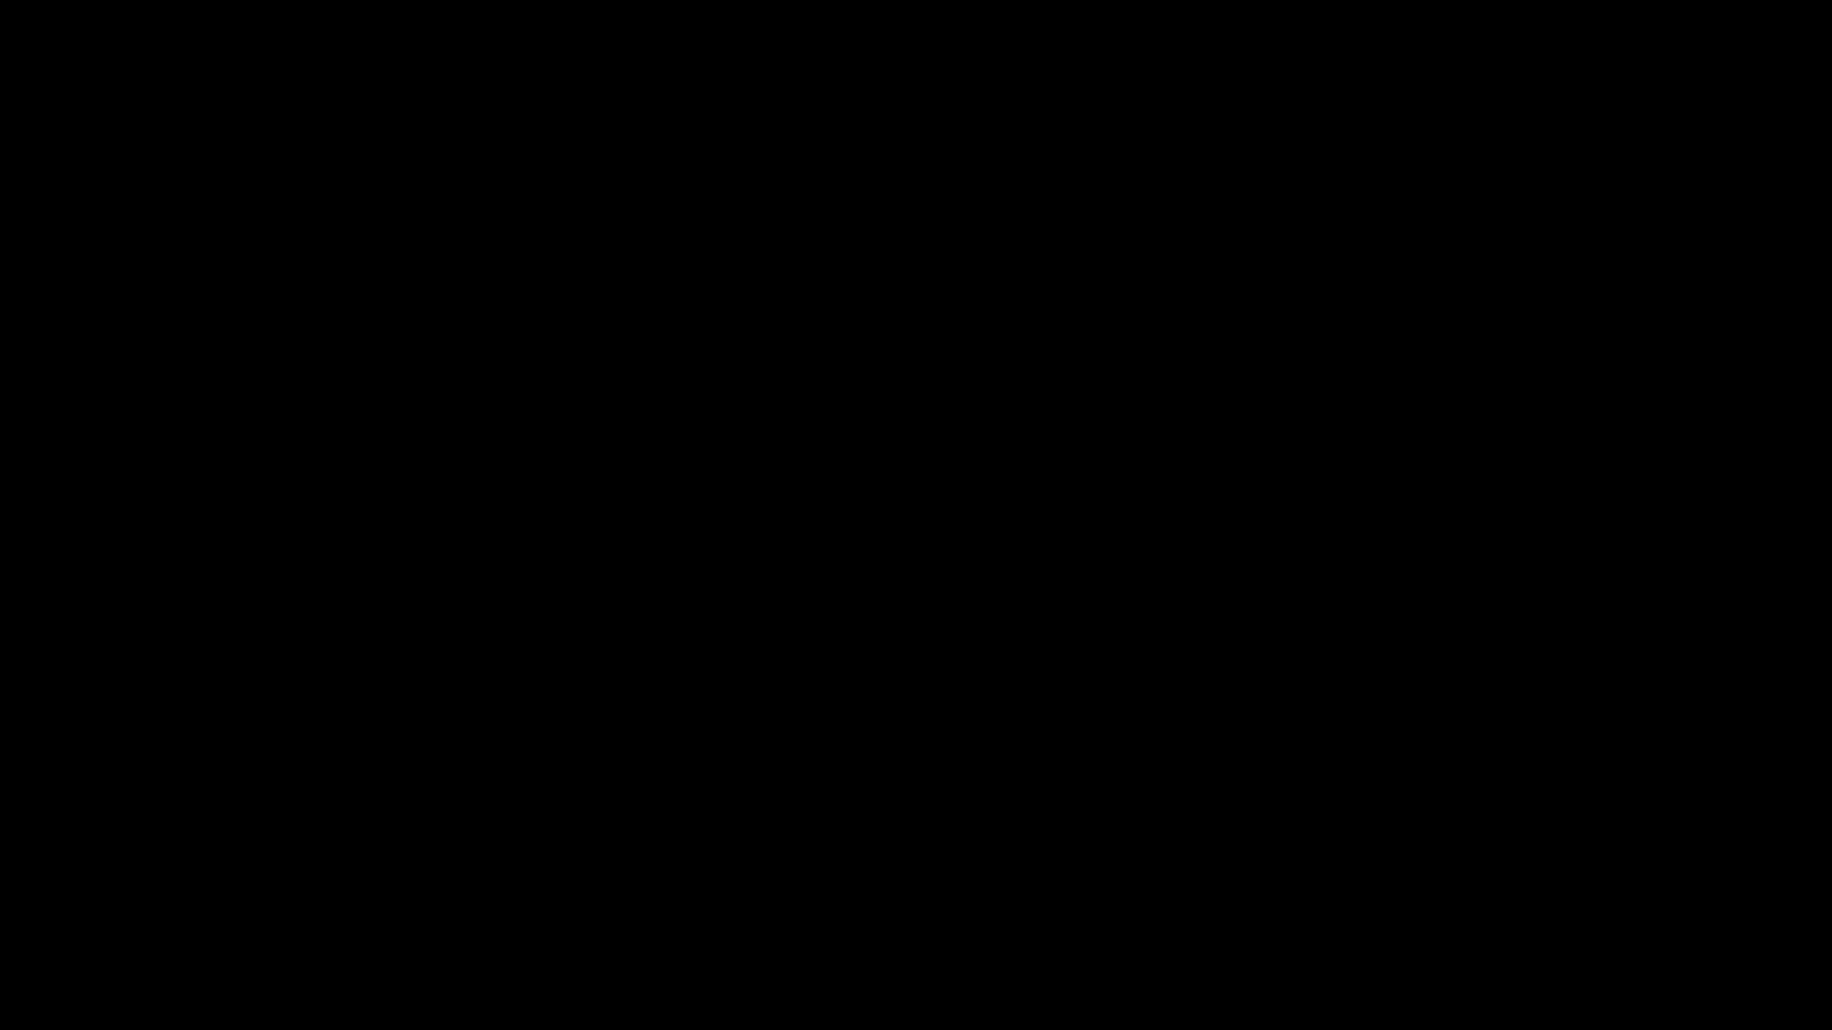